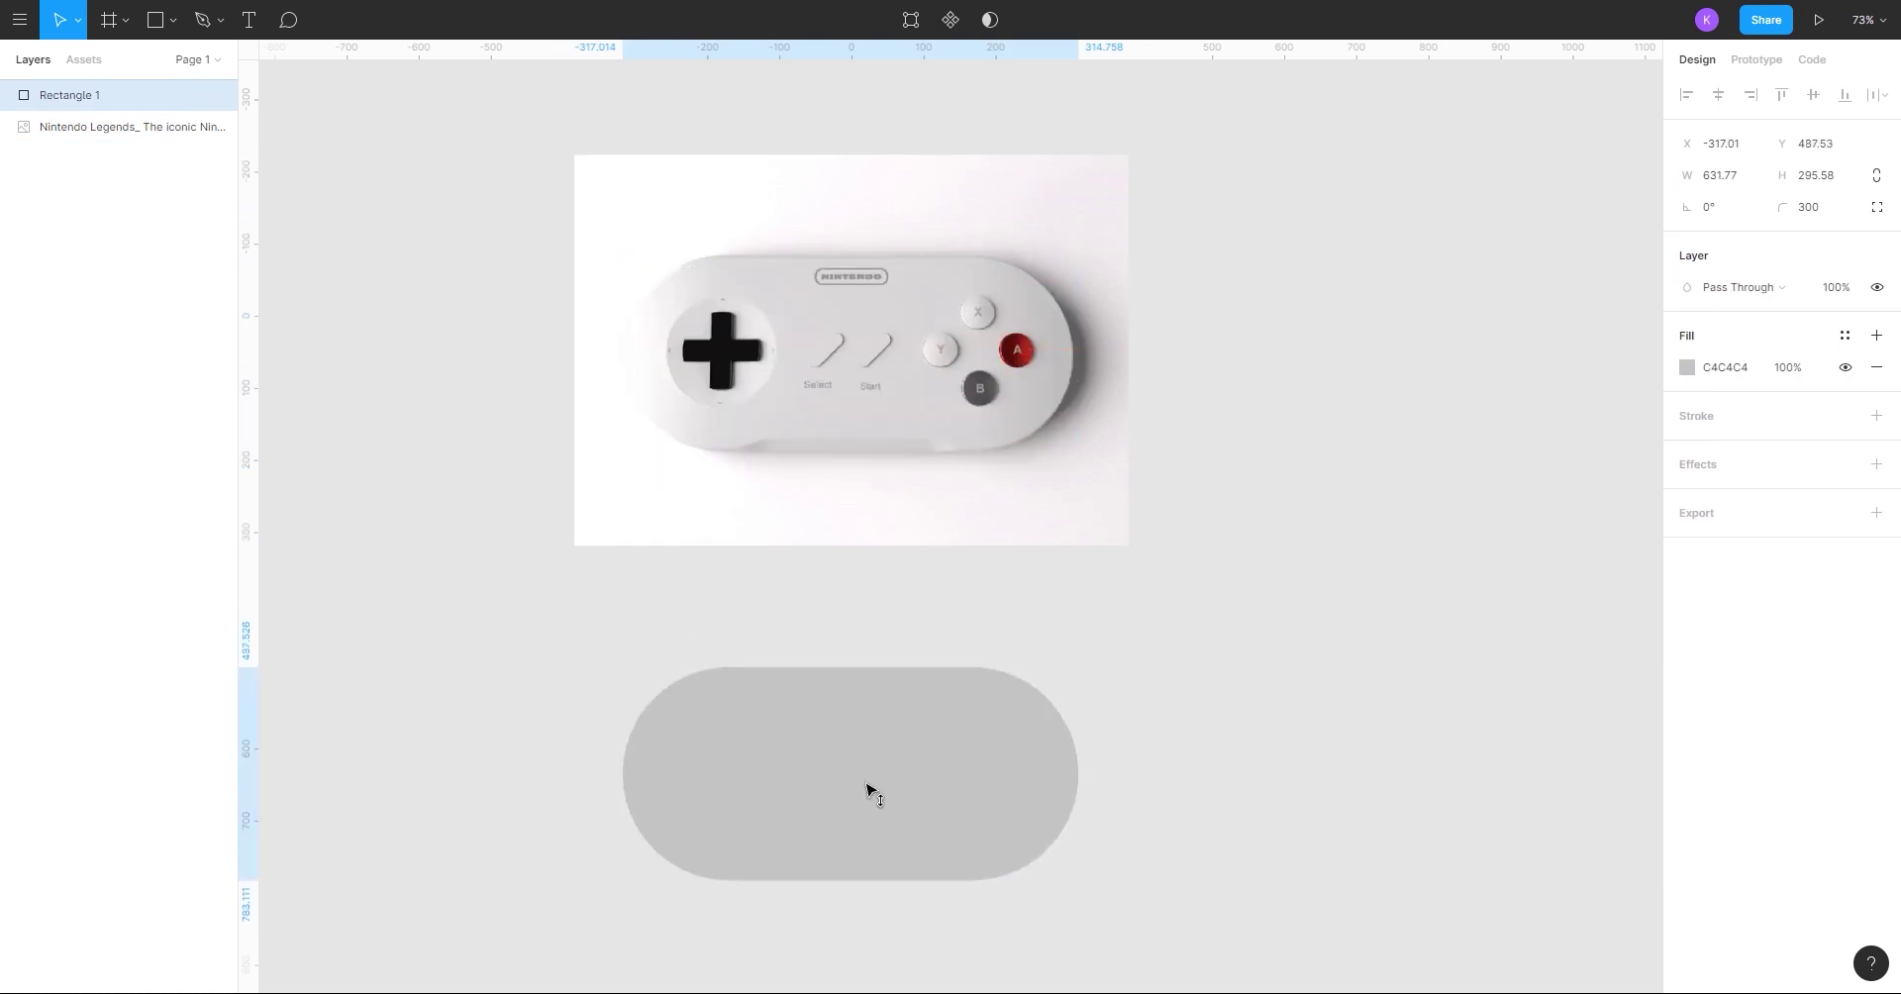
- Change the rounded body shape's fill to a linear gradient running horizontally from its left edge to its right edge
click(1231, 717)
scroll(1096, 620, up, 5)
click(921, 537)
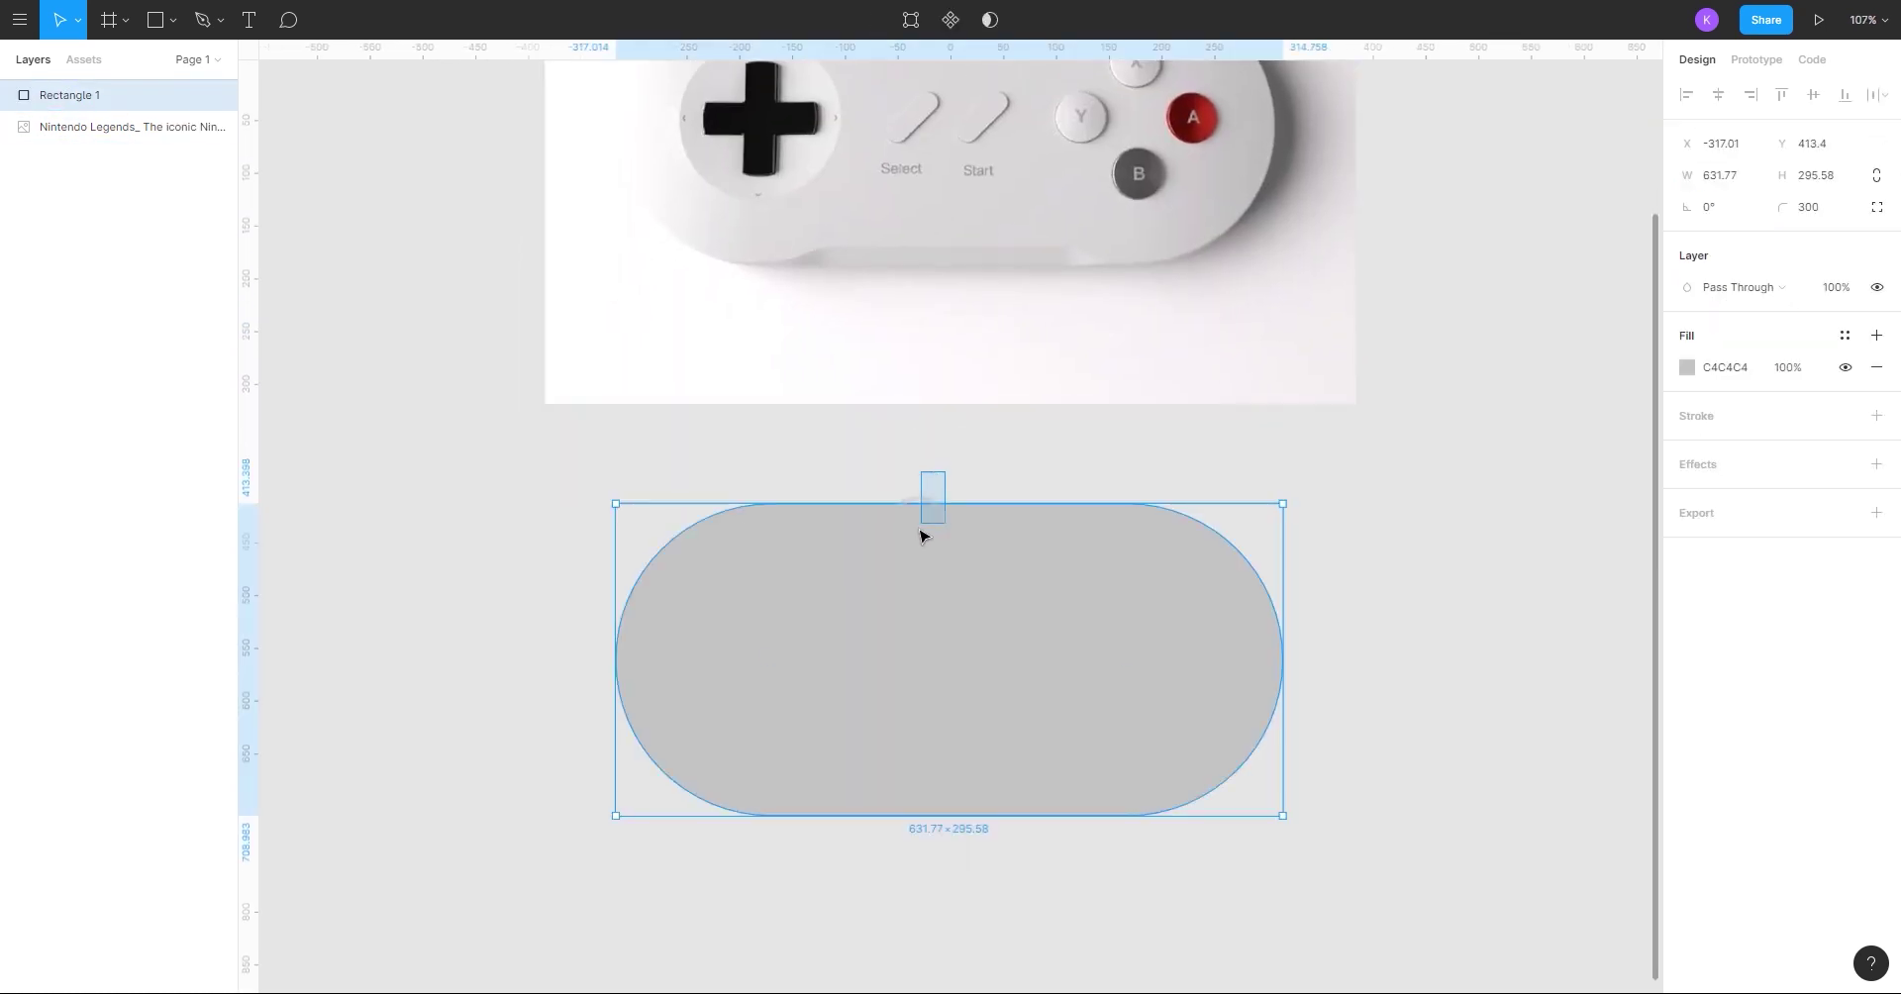
drag(1302, 525, 1252, 630)
click(1687, 368)
click(1465, 372)
click(1469, 395)
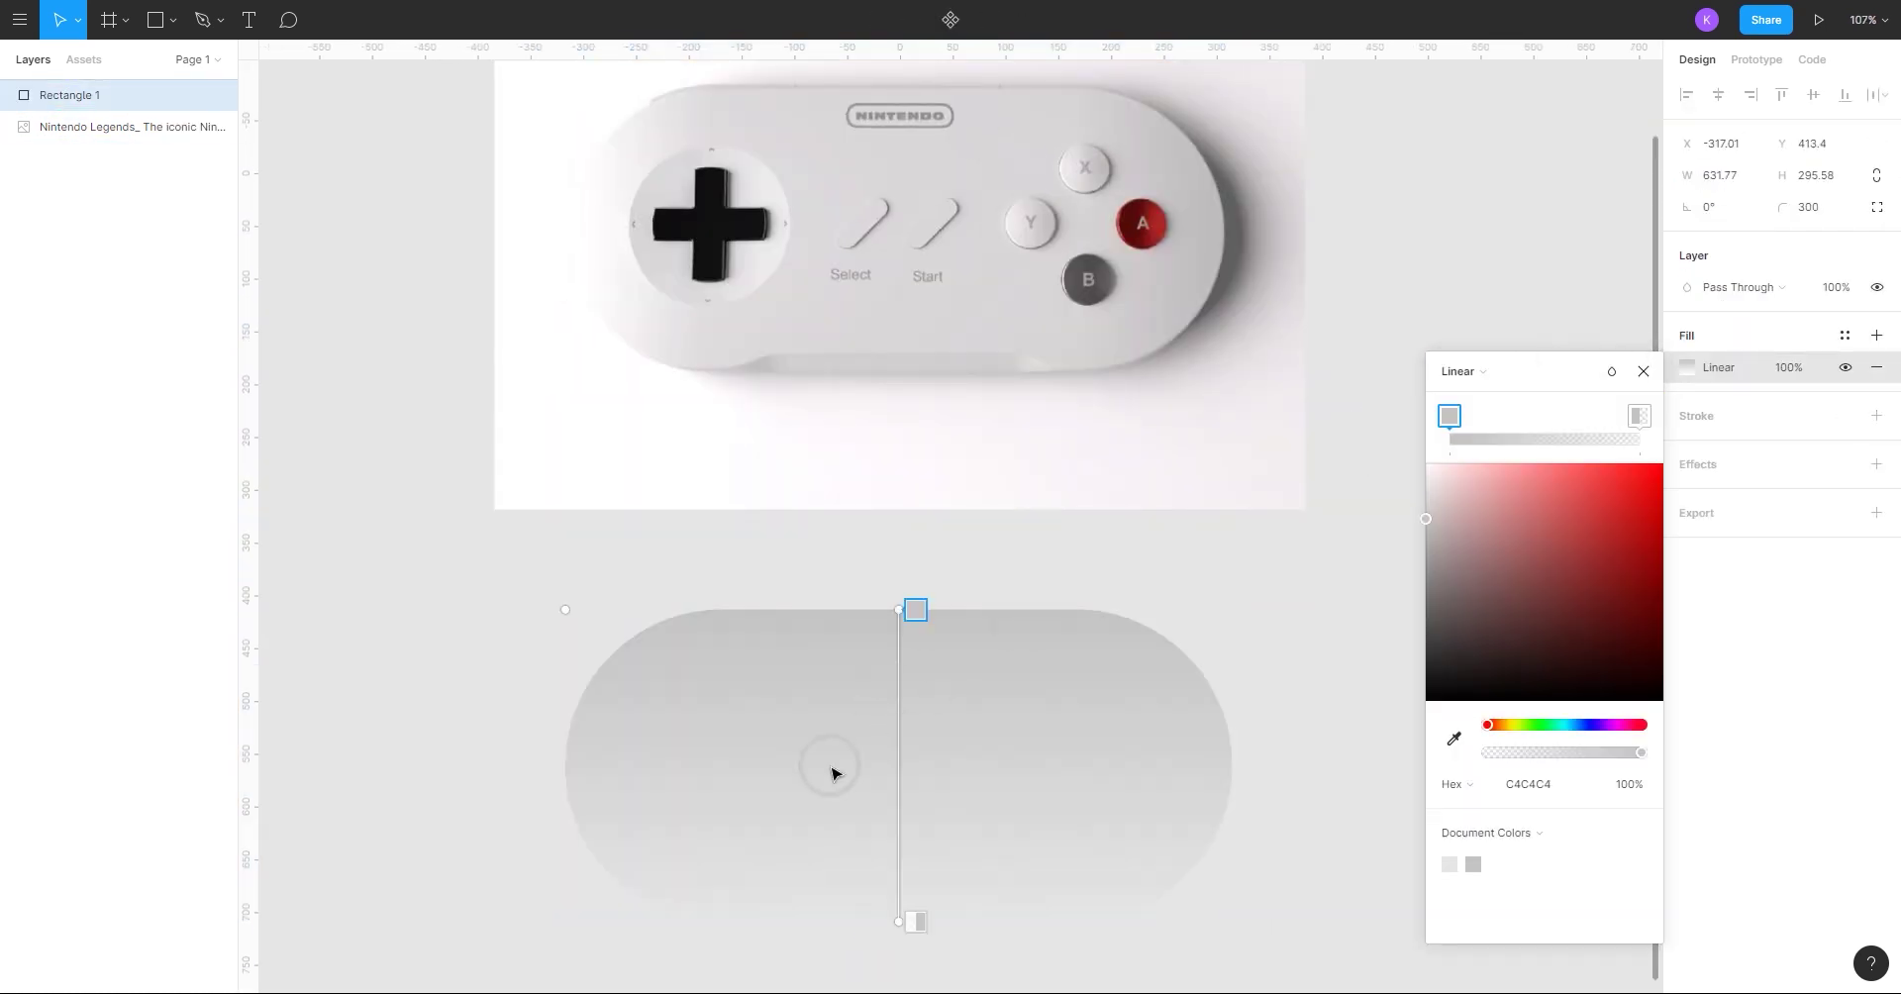
drag(871, 627, 572, 746)
drag(897, 924, 1231, 748)
- Sample the body gradient's start and end colours from the left and right sides of the reference controller, using BEBCBD for the end
click(1570, 408)
key(i)
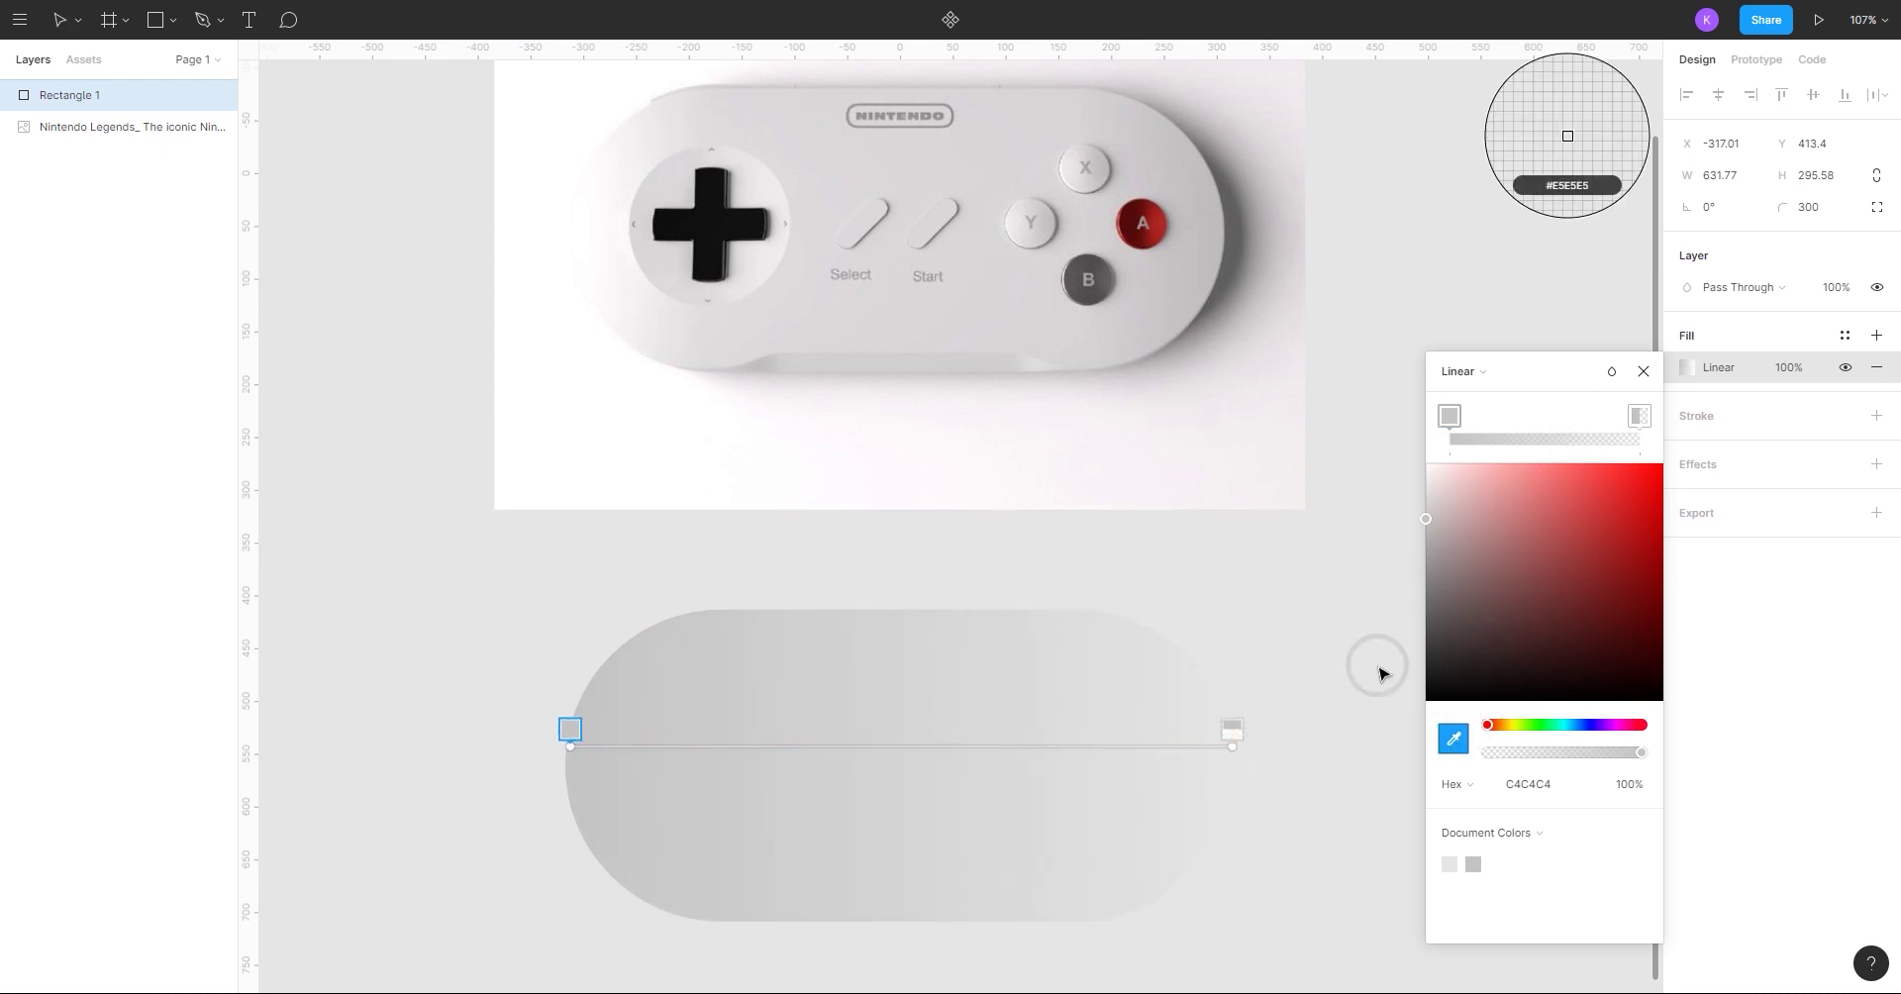
click(602, 240)
click(1639, 416)
key(i)
click(1207, 234)
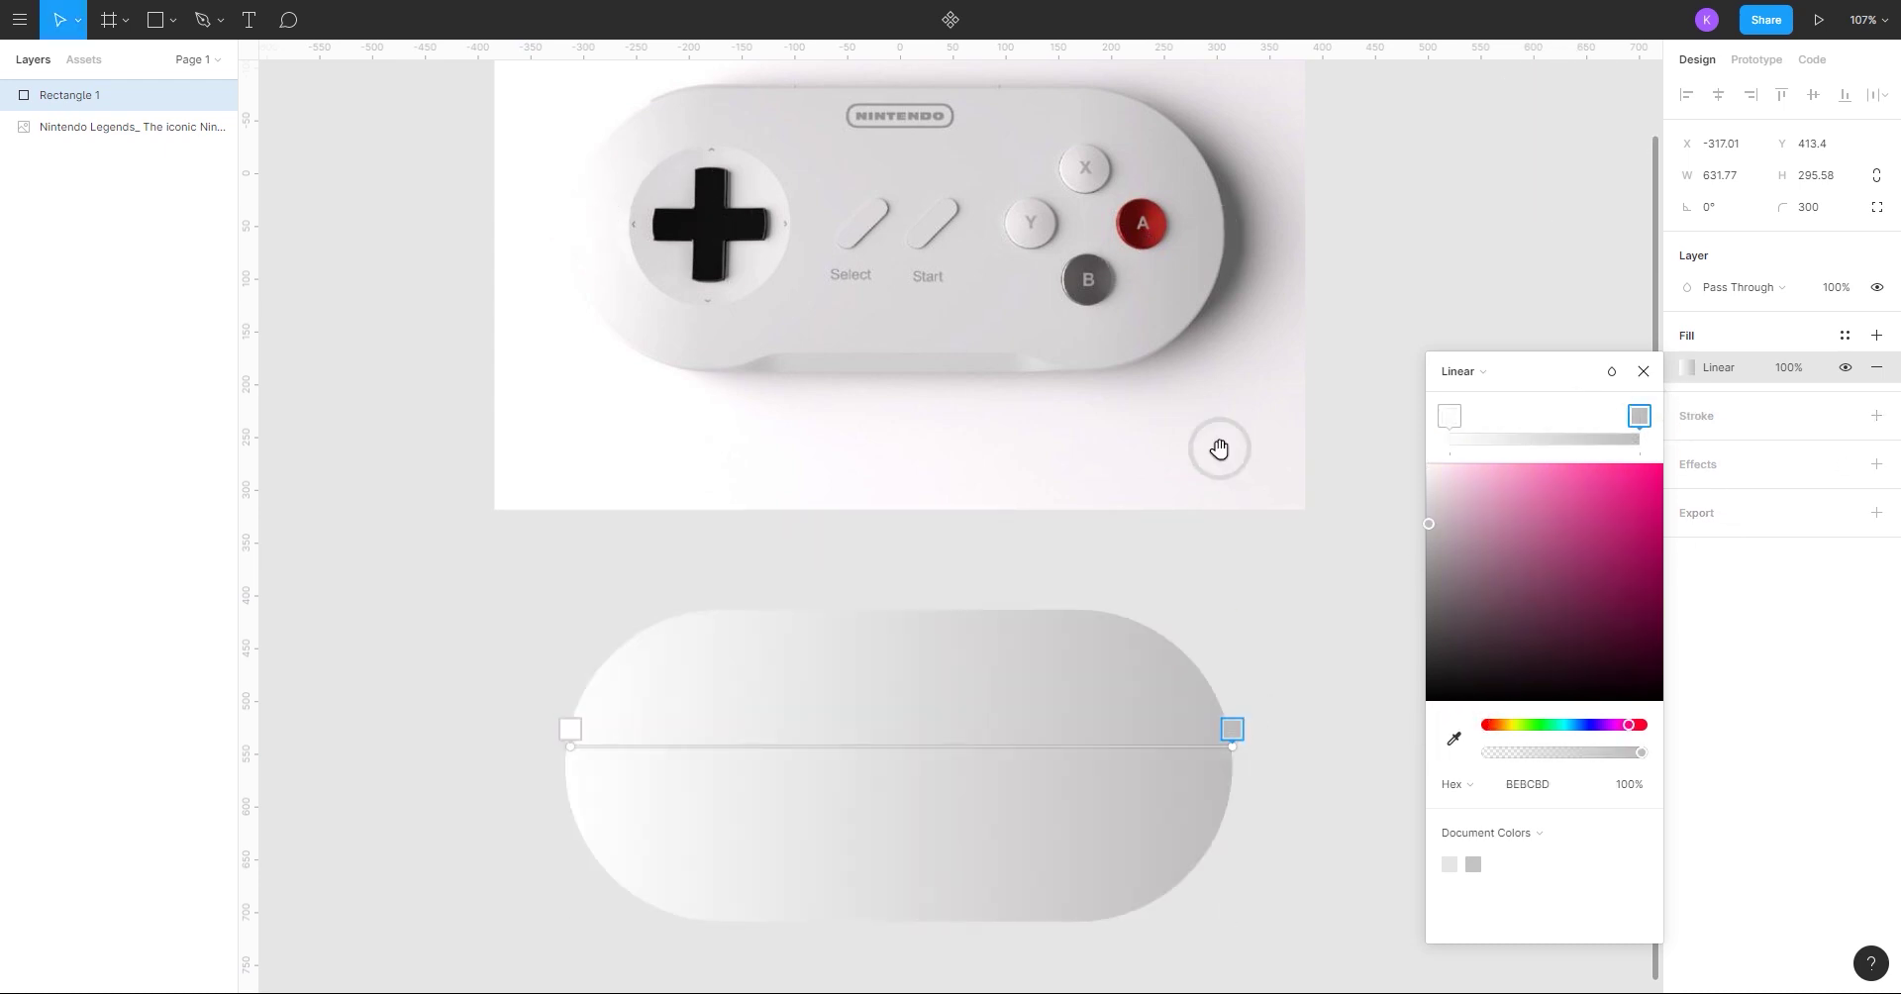
drag(1222, 446, 1100, 330)
click(1643, 372)
click(1394, 550)
- Activate the Pen tool and turn on snapping to the pixel grid
drag(1374, 549, 1568, 412)
scroll(900, 491, up, 3)
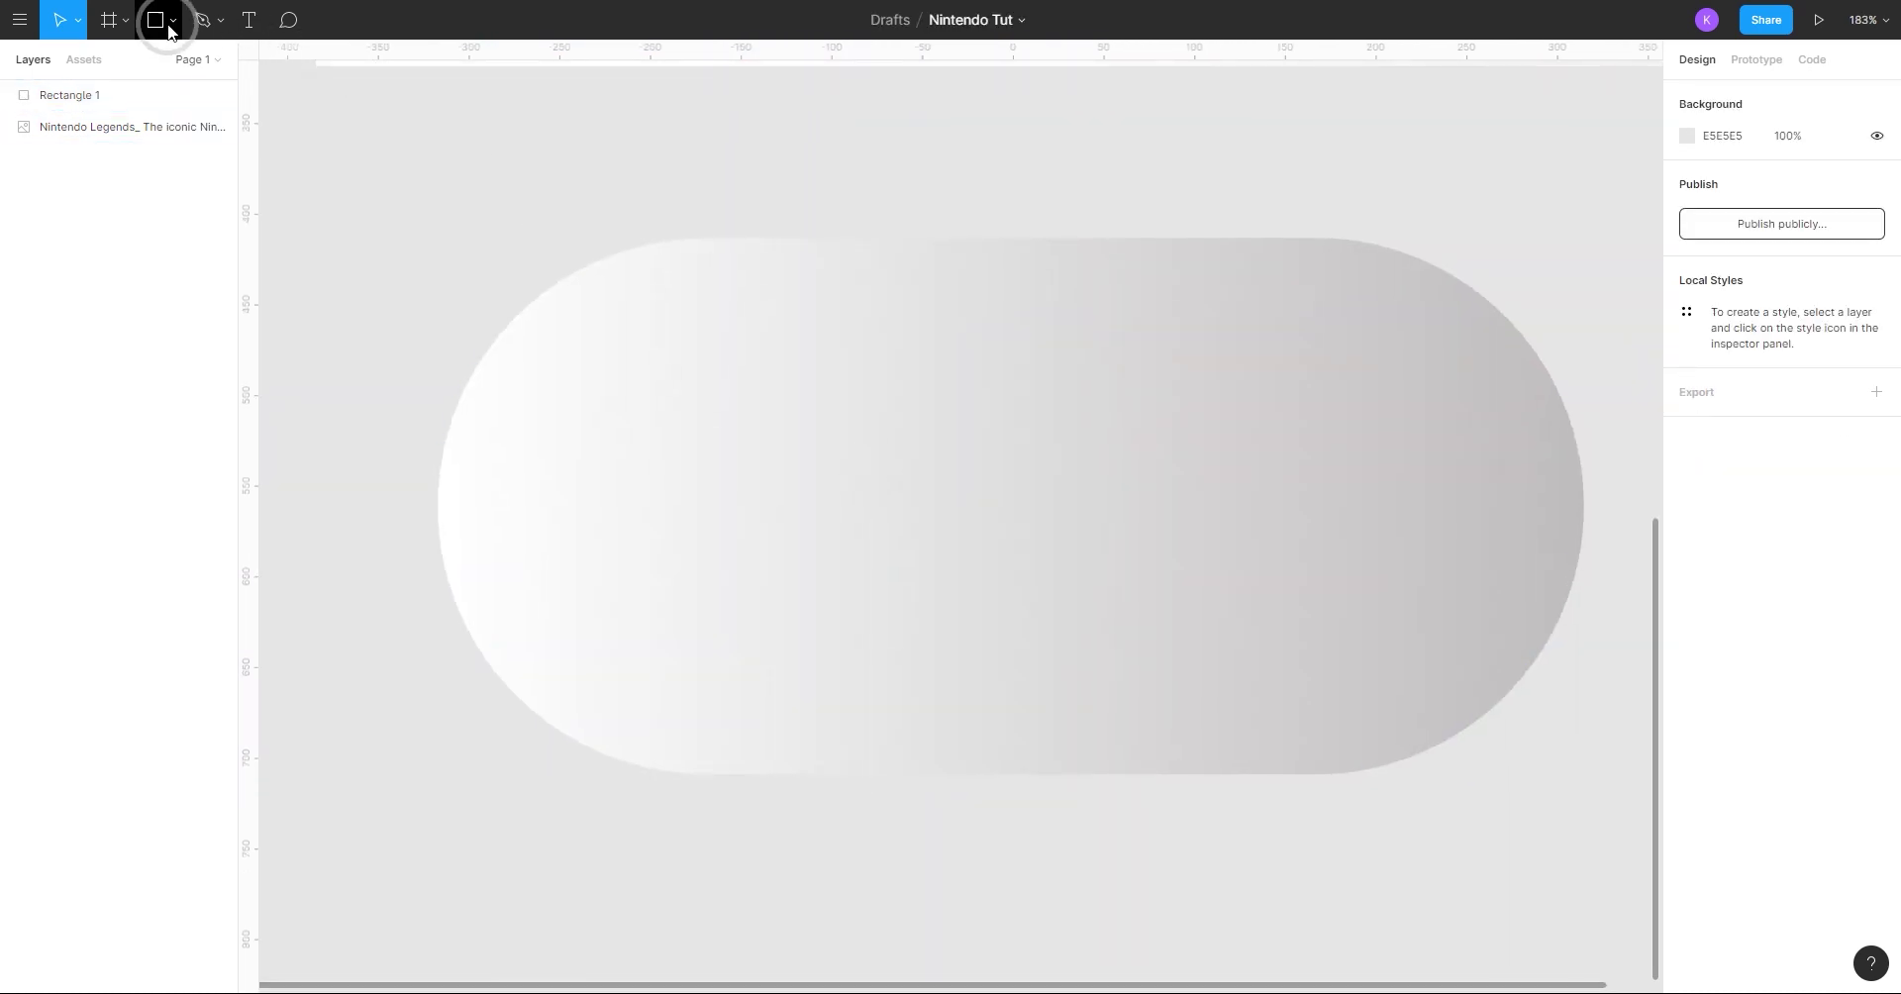
click(203, 20)
drag(648, 766, 571, 437)
click(1884, 28)
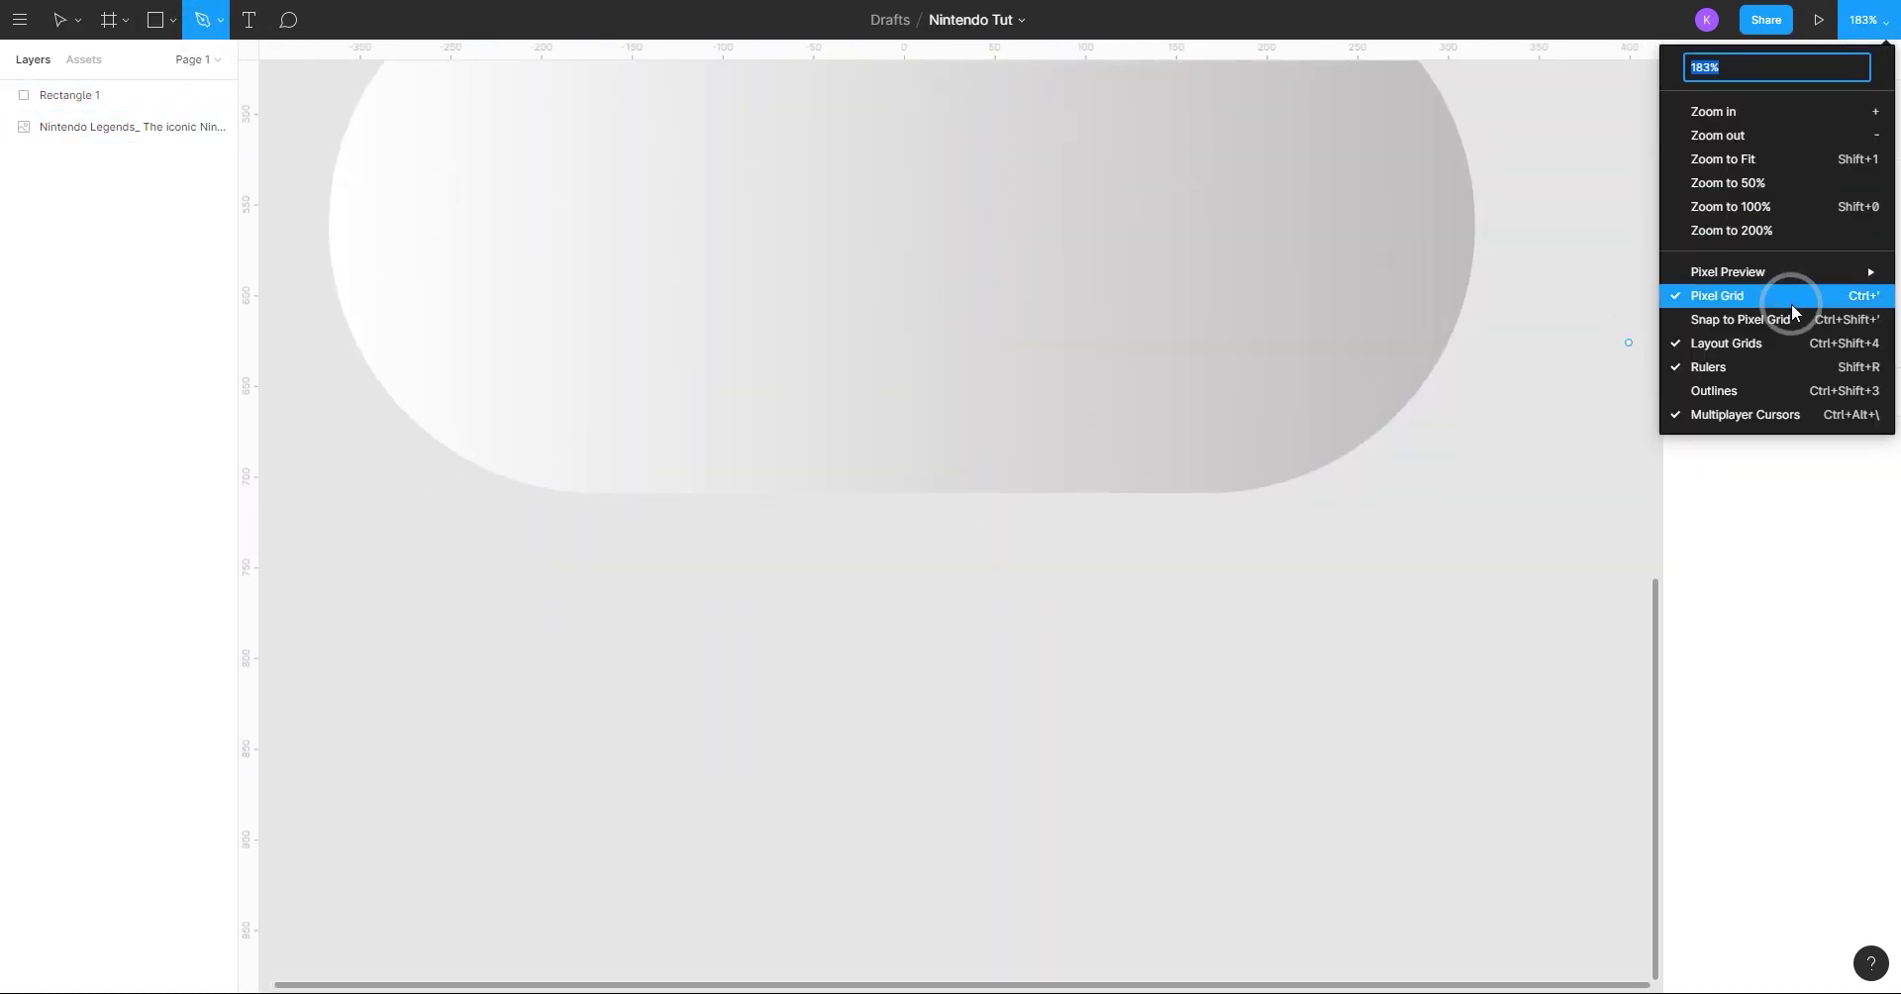
click(1794, 318)
- Draw a closed trapezoid about 338 × 28.5 along the body's lower edge and replace its stroke with a C4C4C4 fill
drag(882, 462, 971, 598)
scroll(686, 649, up, 1)
scroll(688, 644, up, 2)
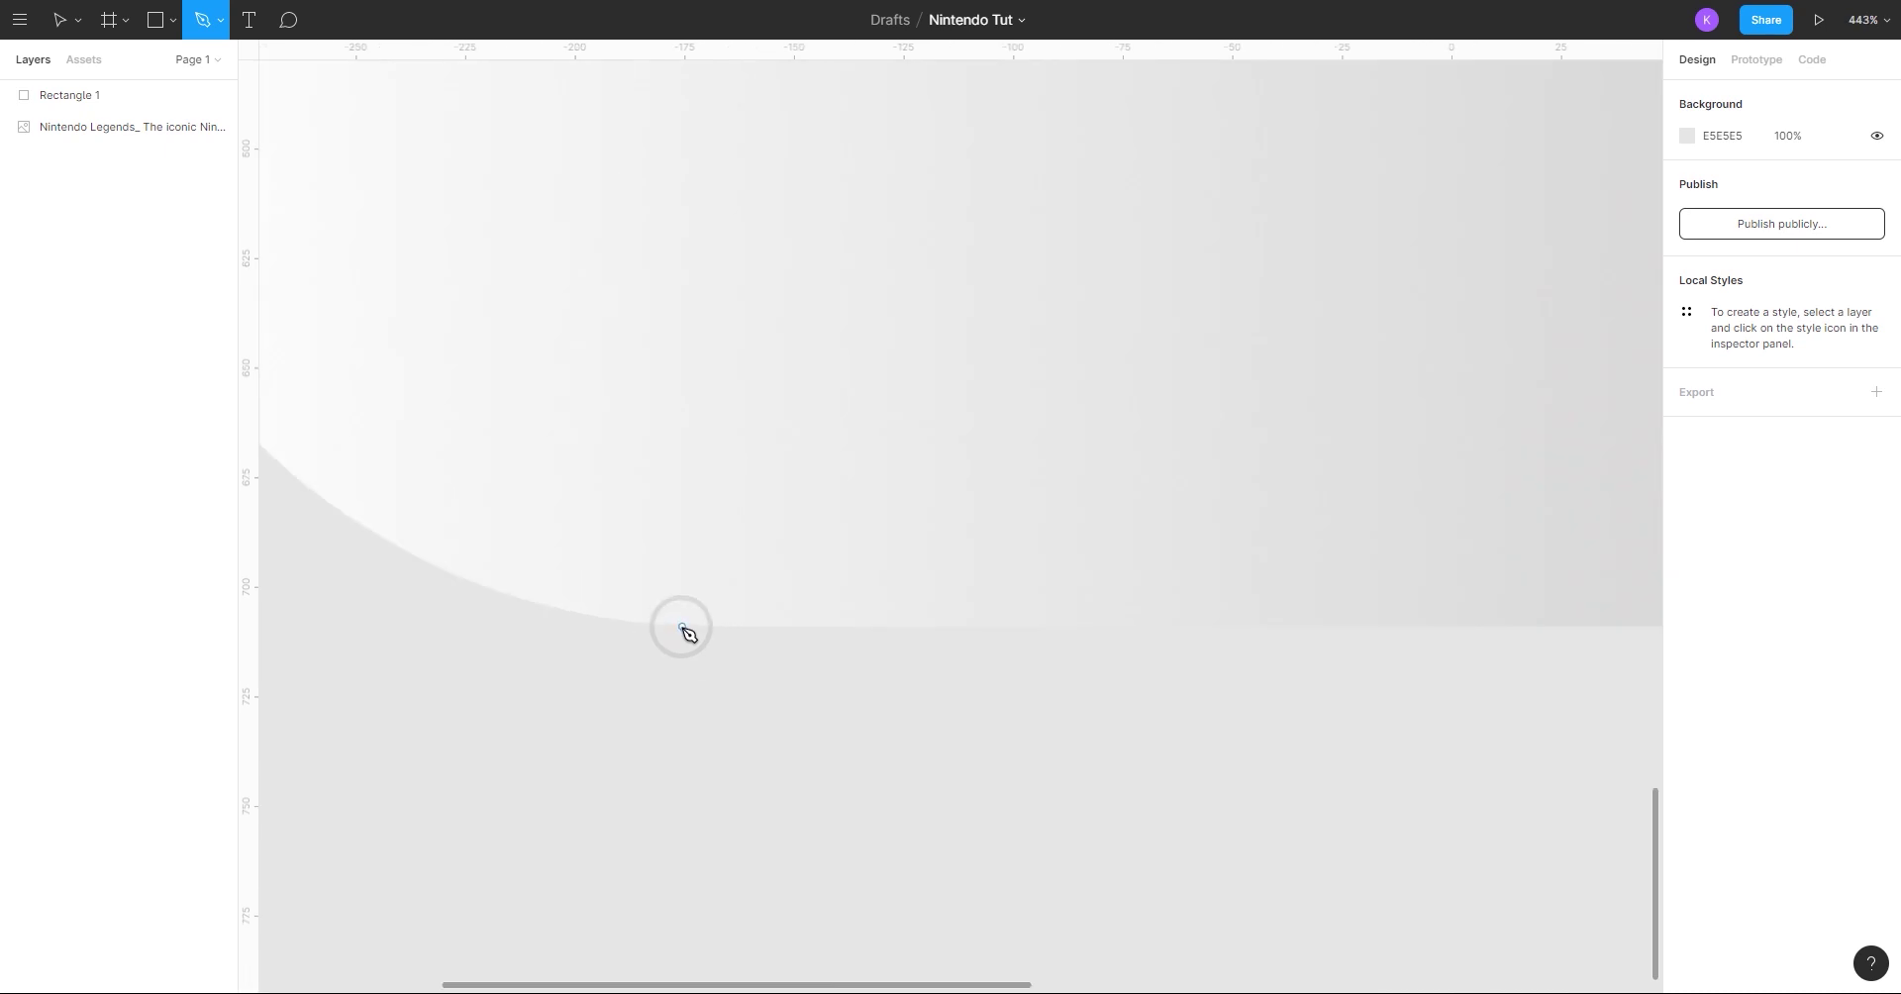
click(687, 640)
scroll(691, 639, down, 1)
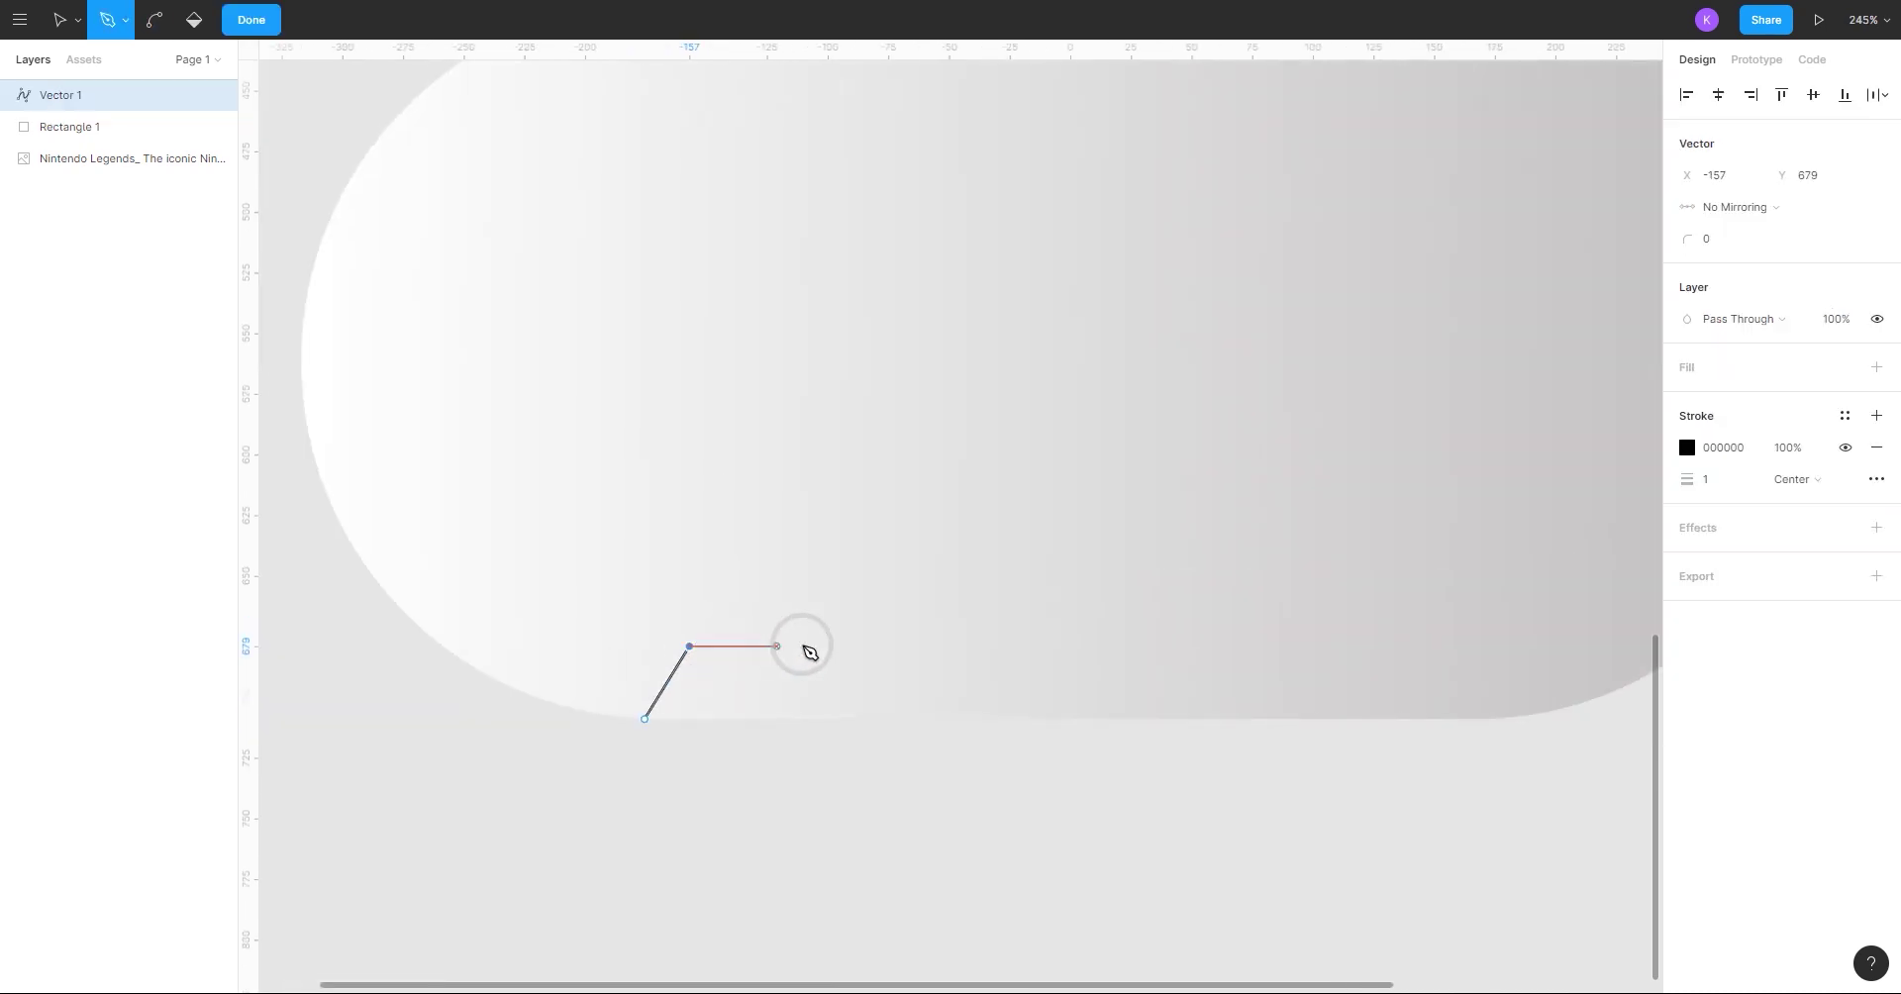
click(713, 650)
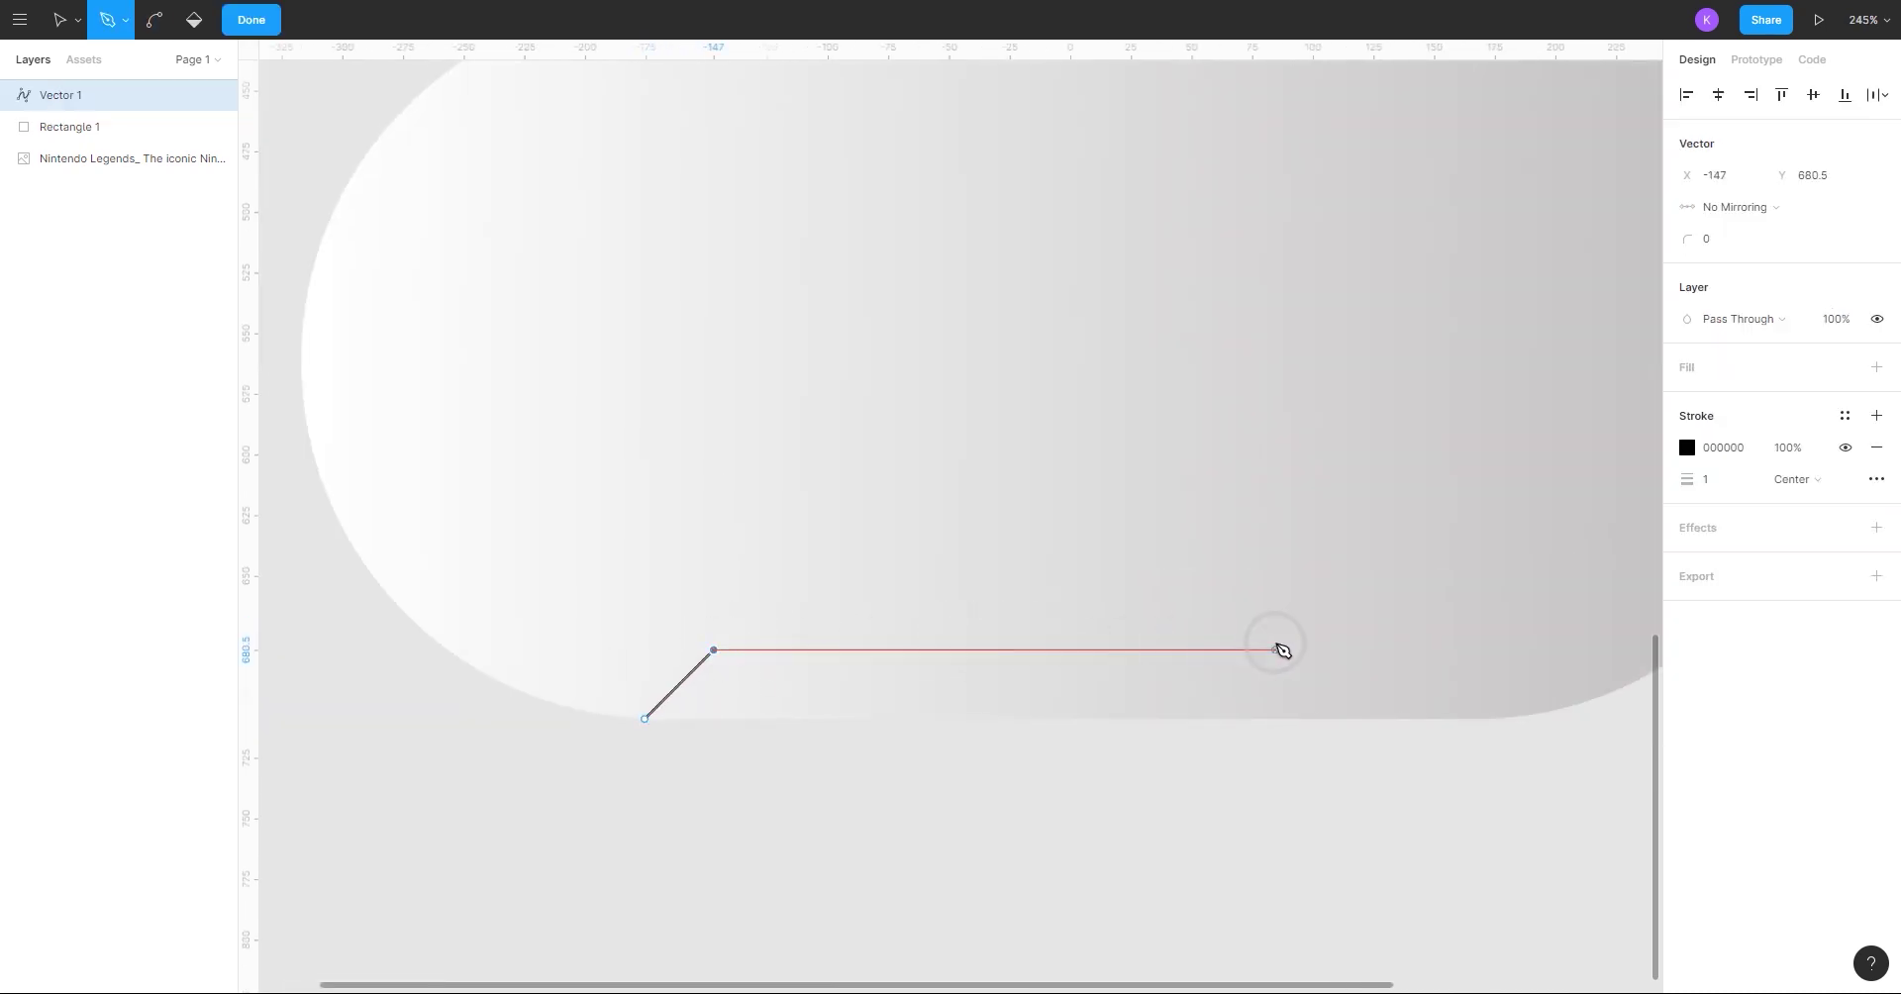
click(1392, 650)
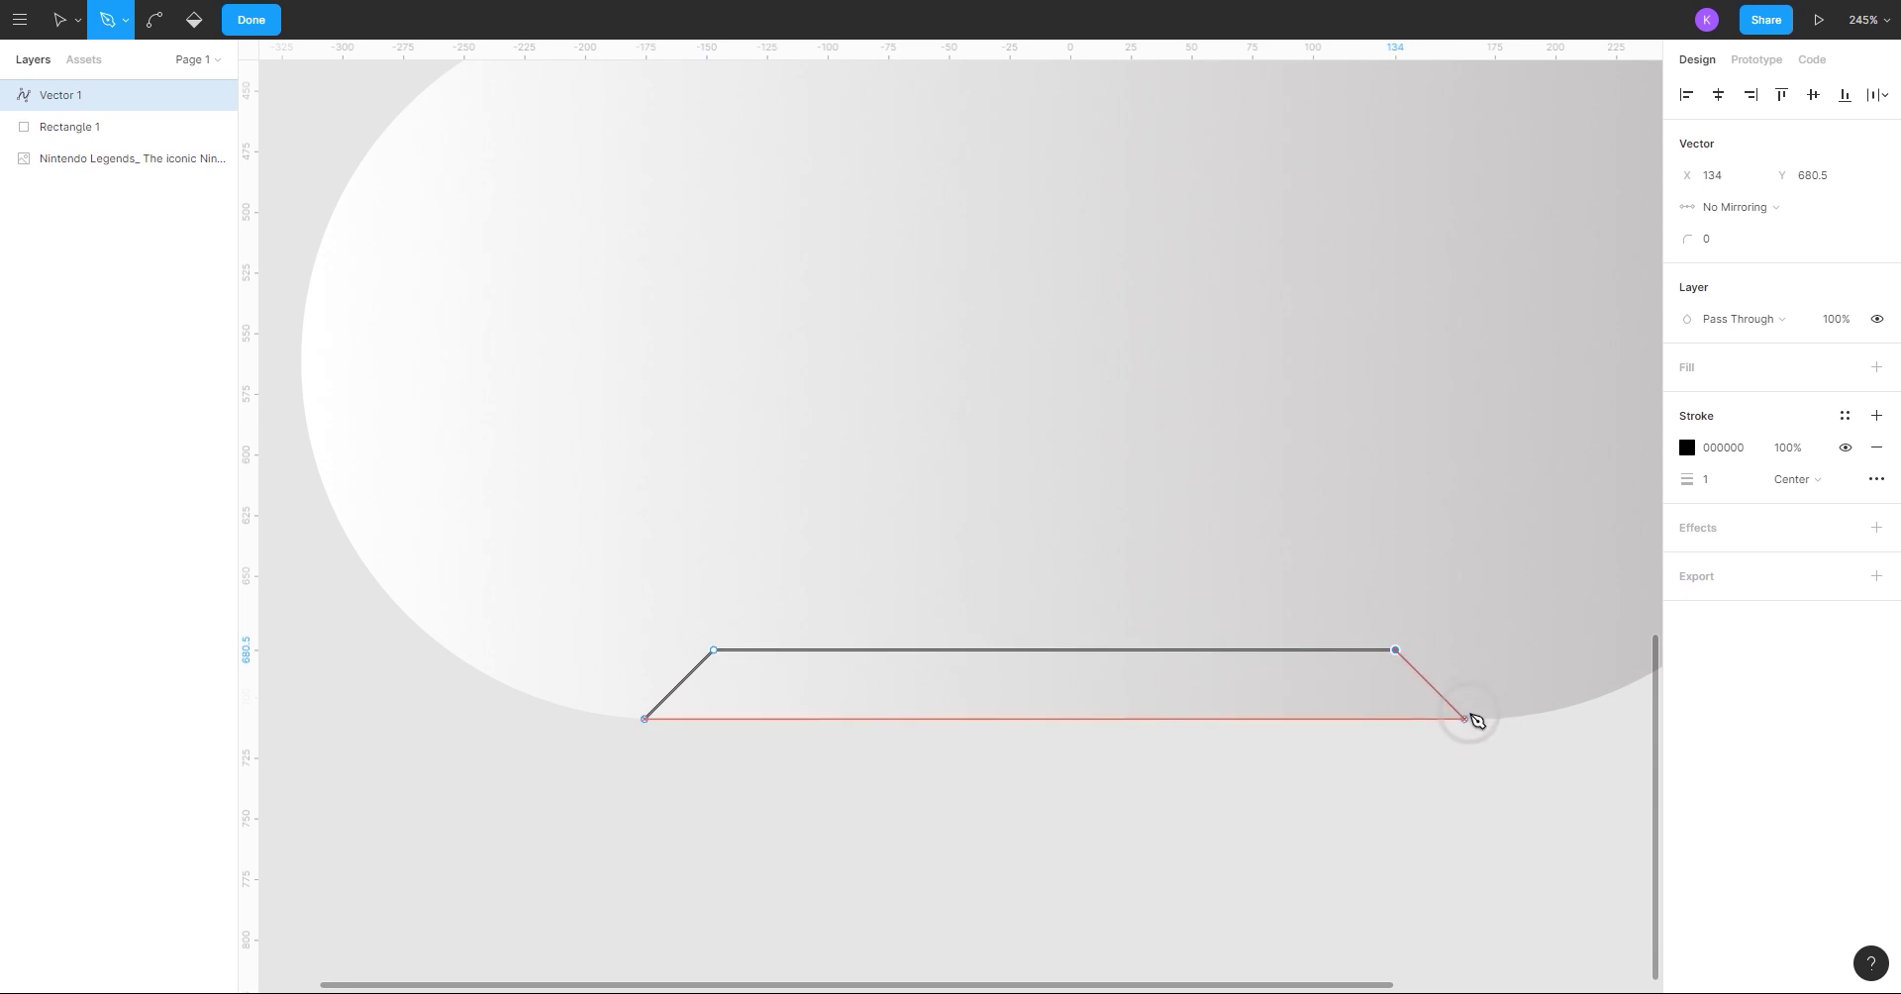
click(1489, 708)
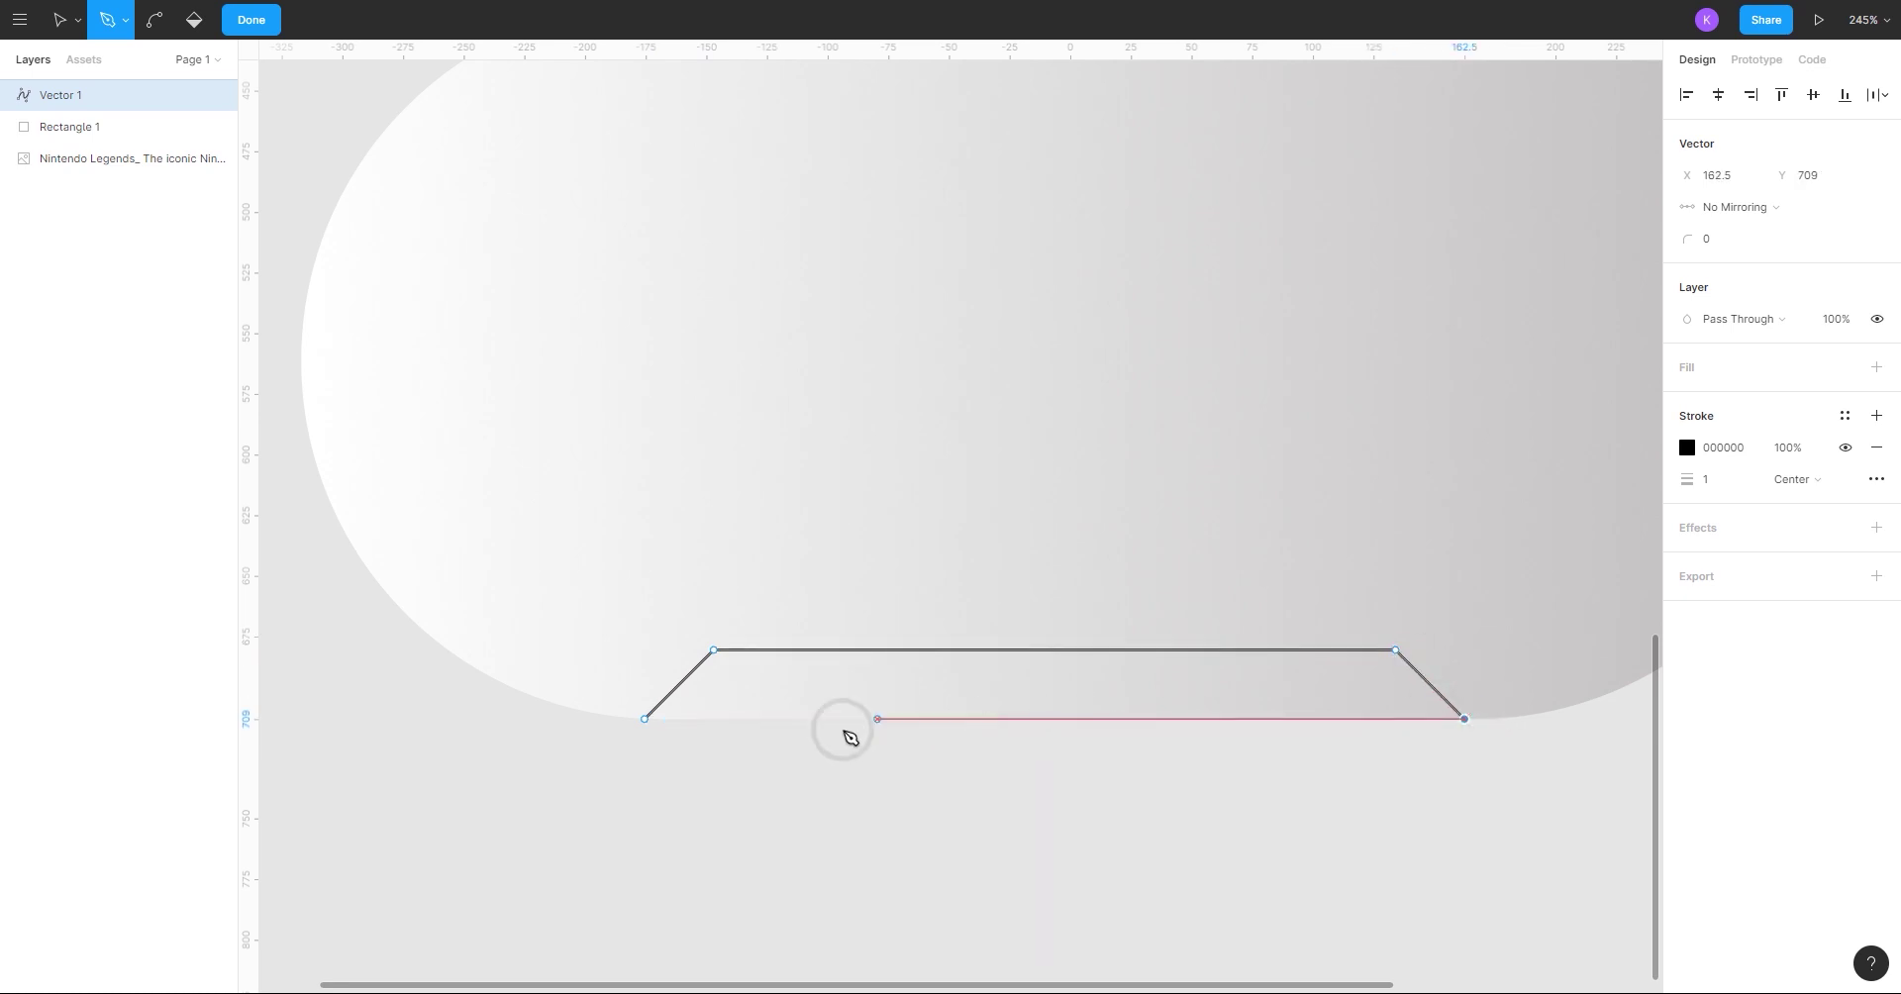
click(647, 724)
key(Escape)
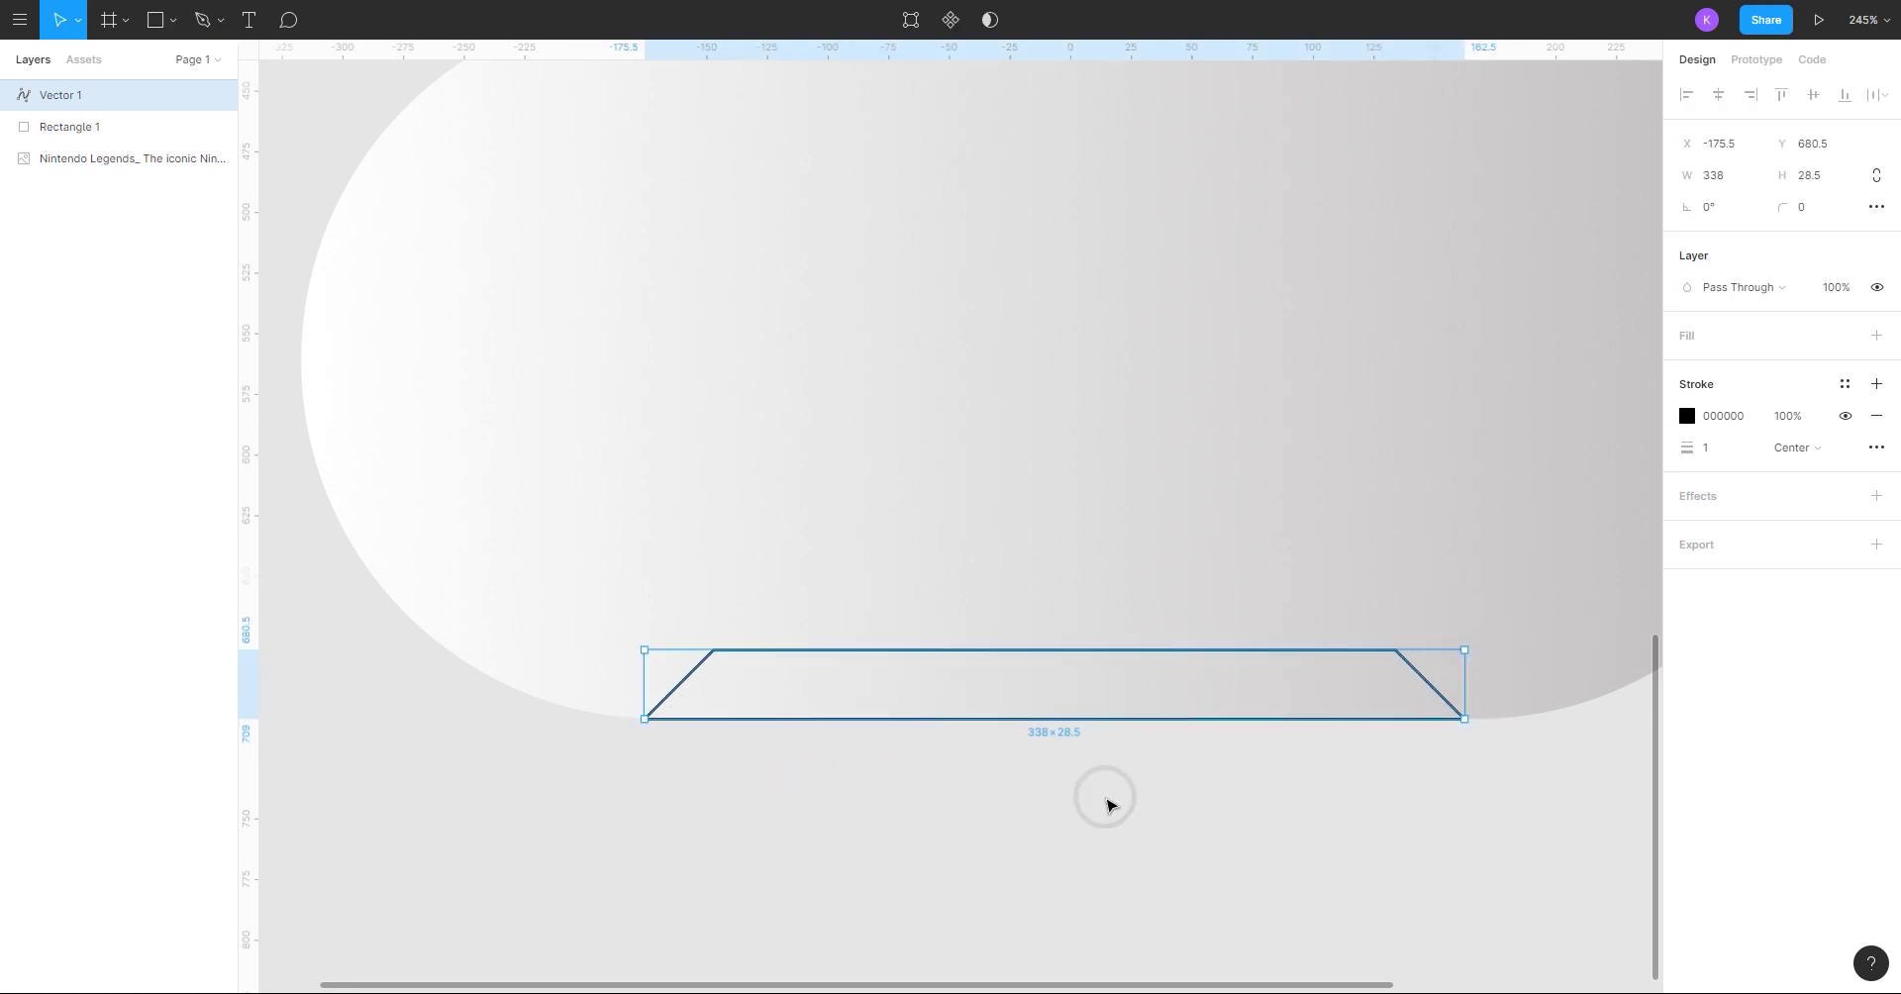
click(1876, 416)
click(1876, 335)
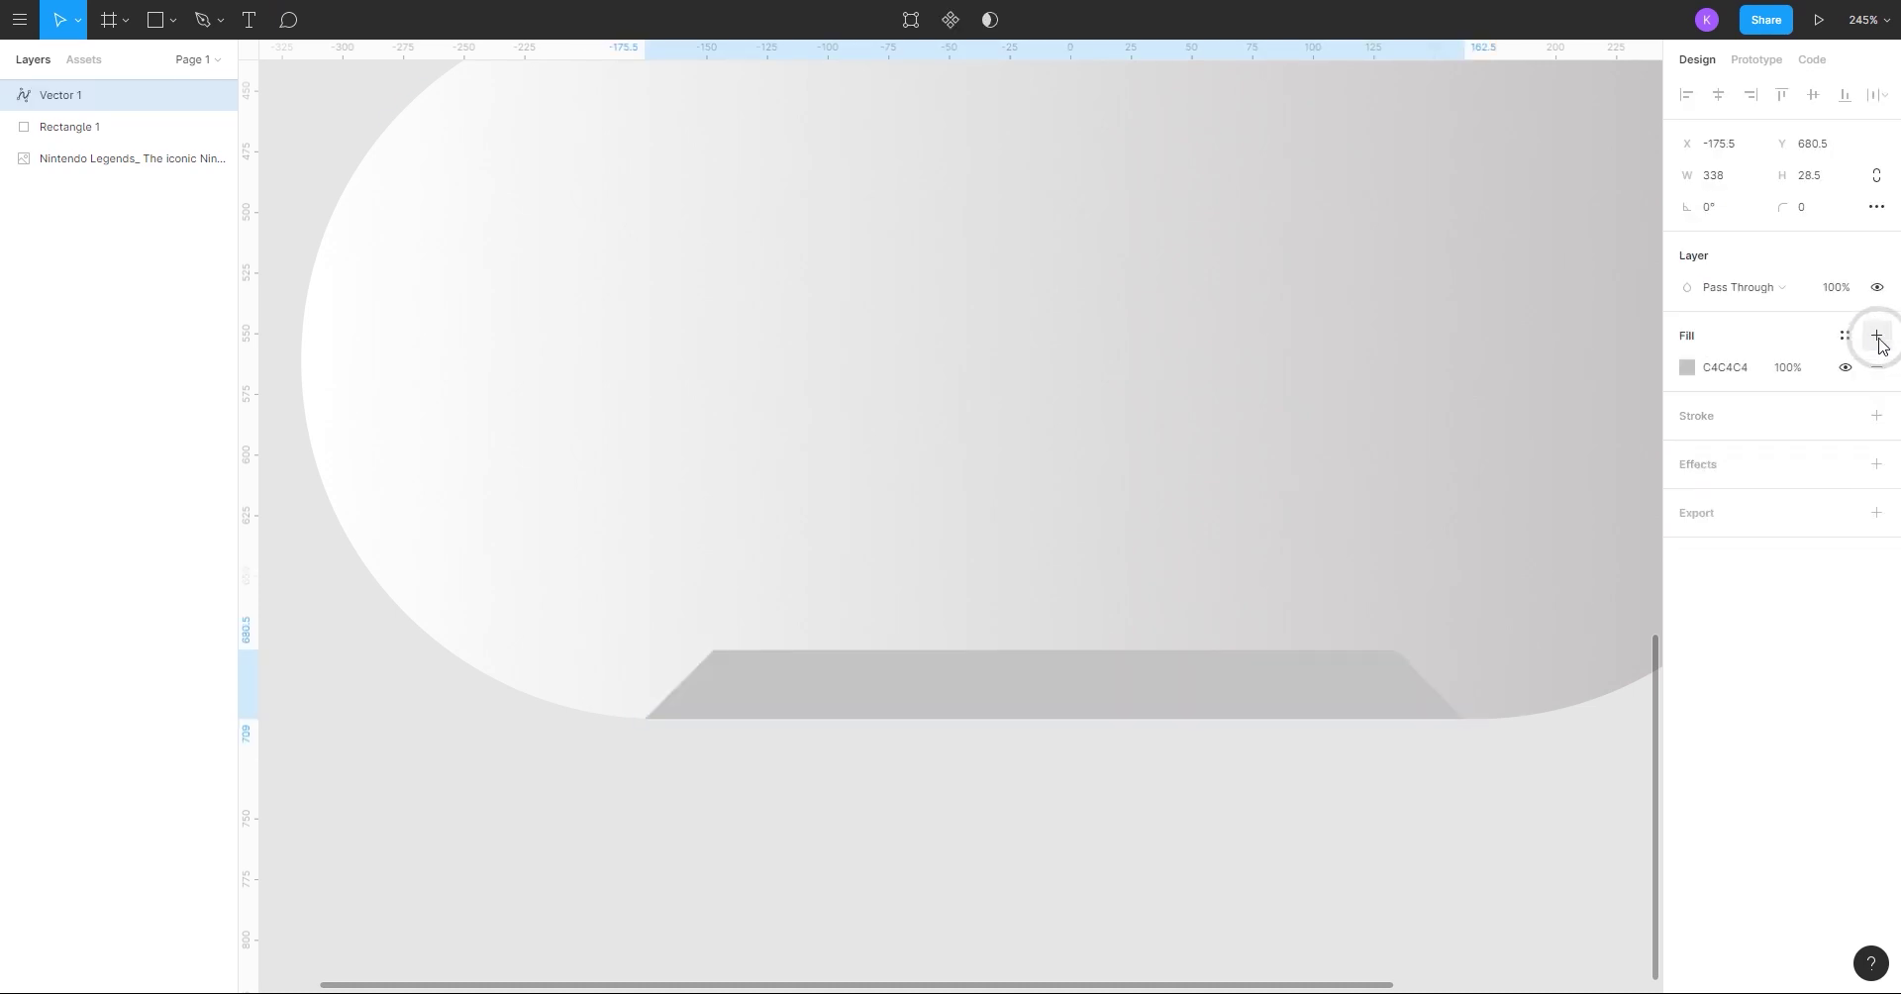
- Round the trapezoid's two upper corners to a radius of 65
scroll(1129, 525, right, 2)
double_click(1278, 676)
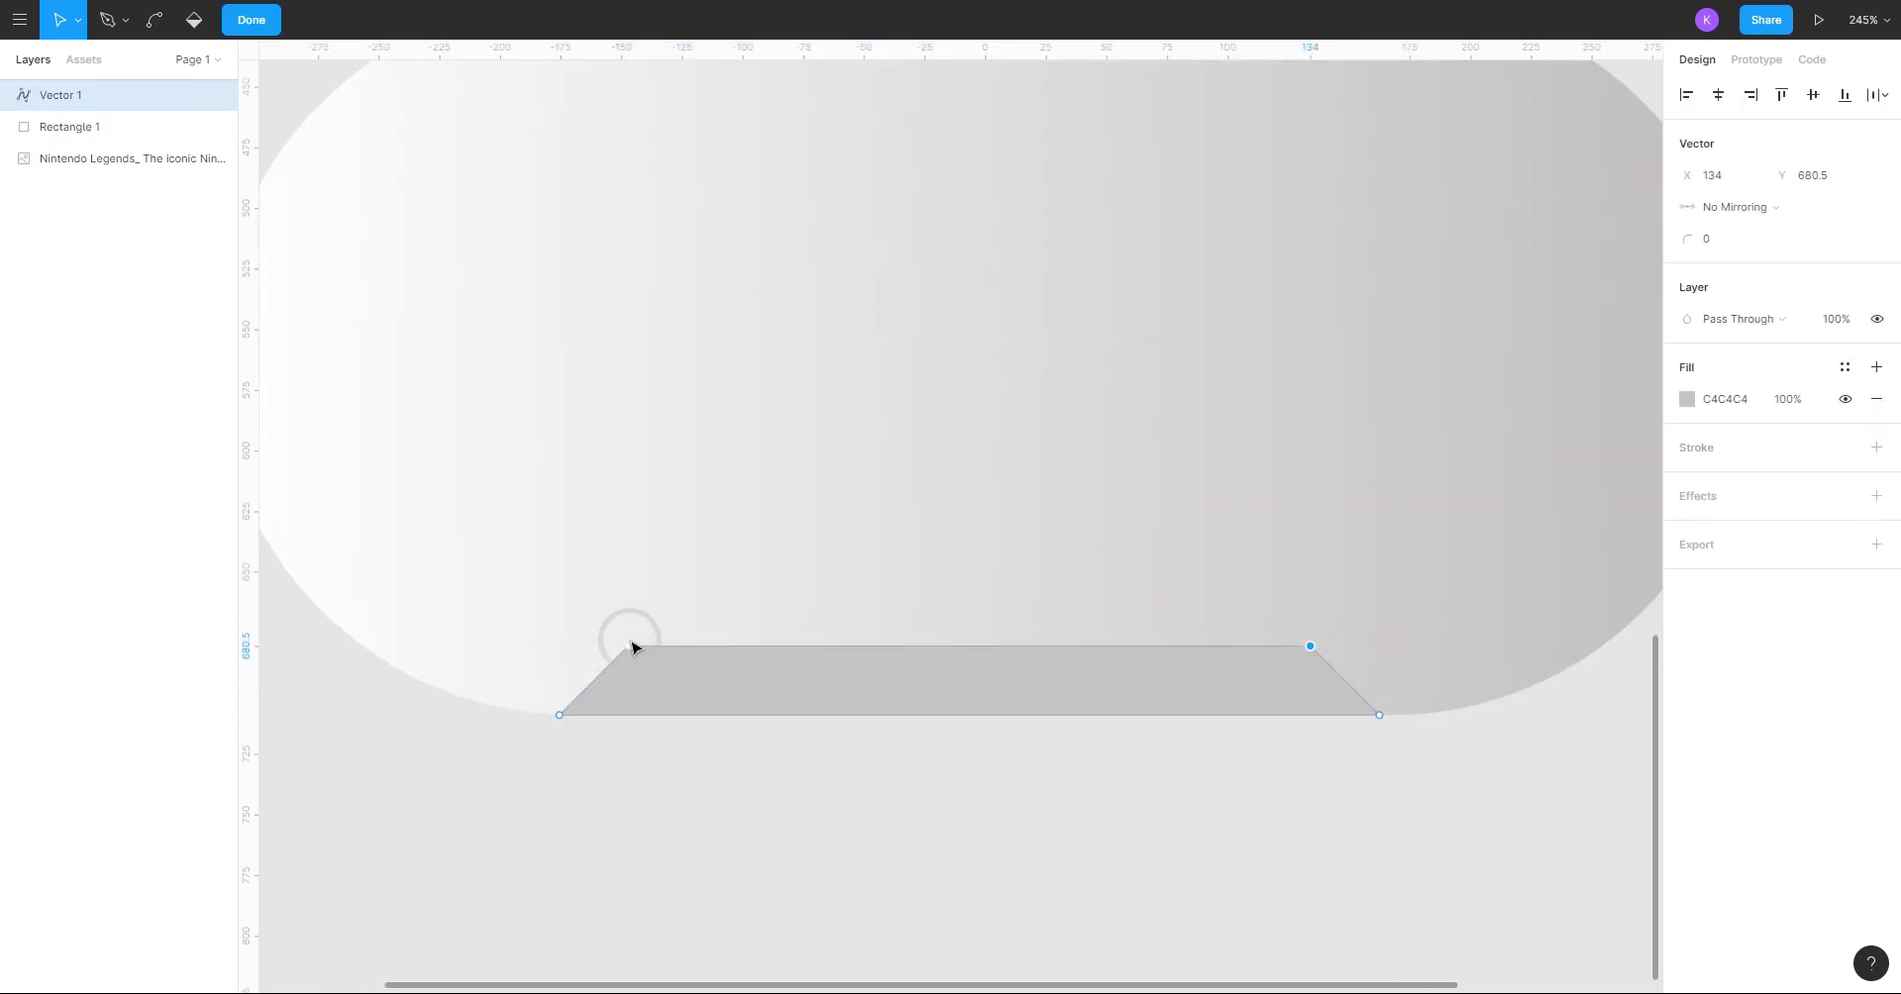
drag(1677, 239, 1751, 244)
scroll(1066, 439, down, 5)
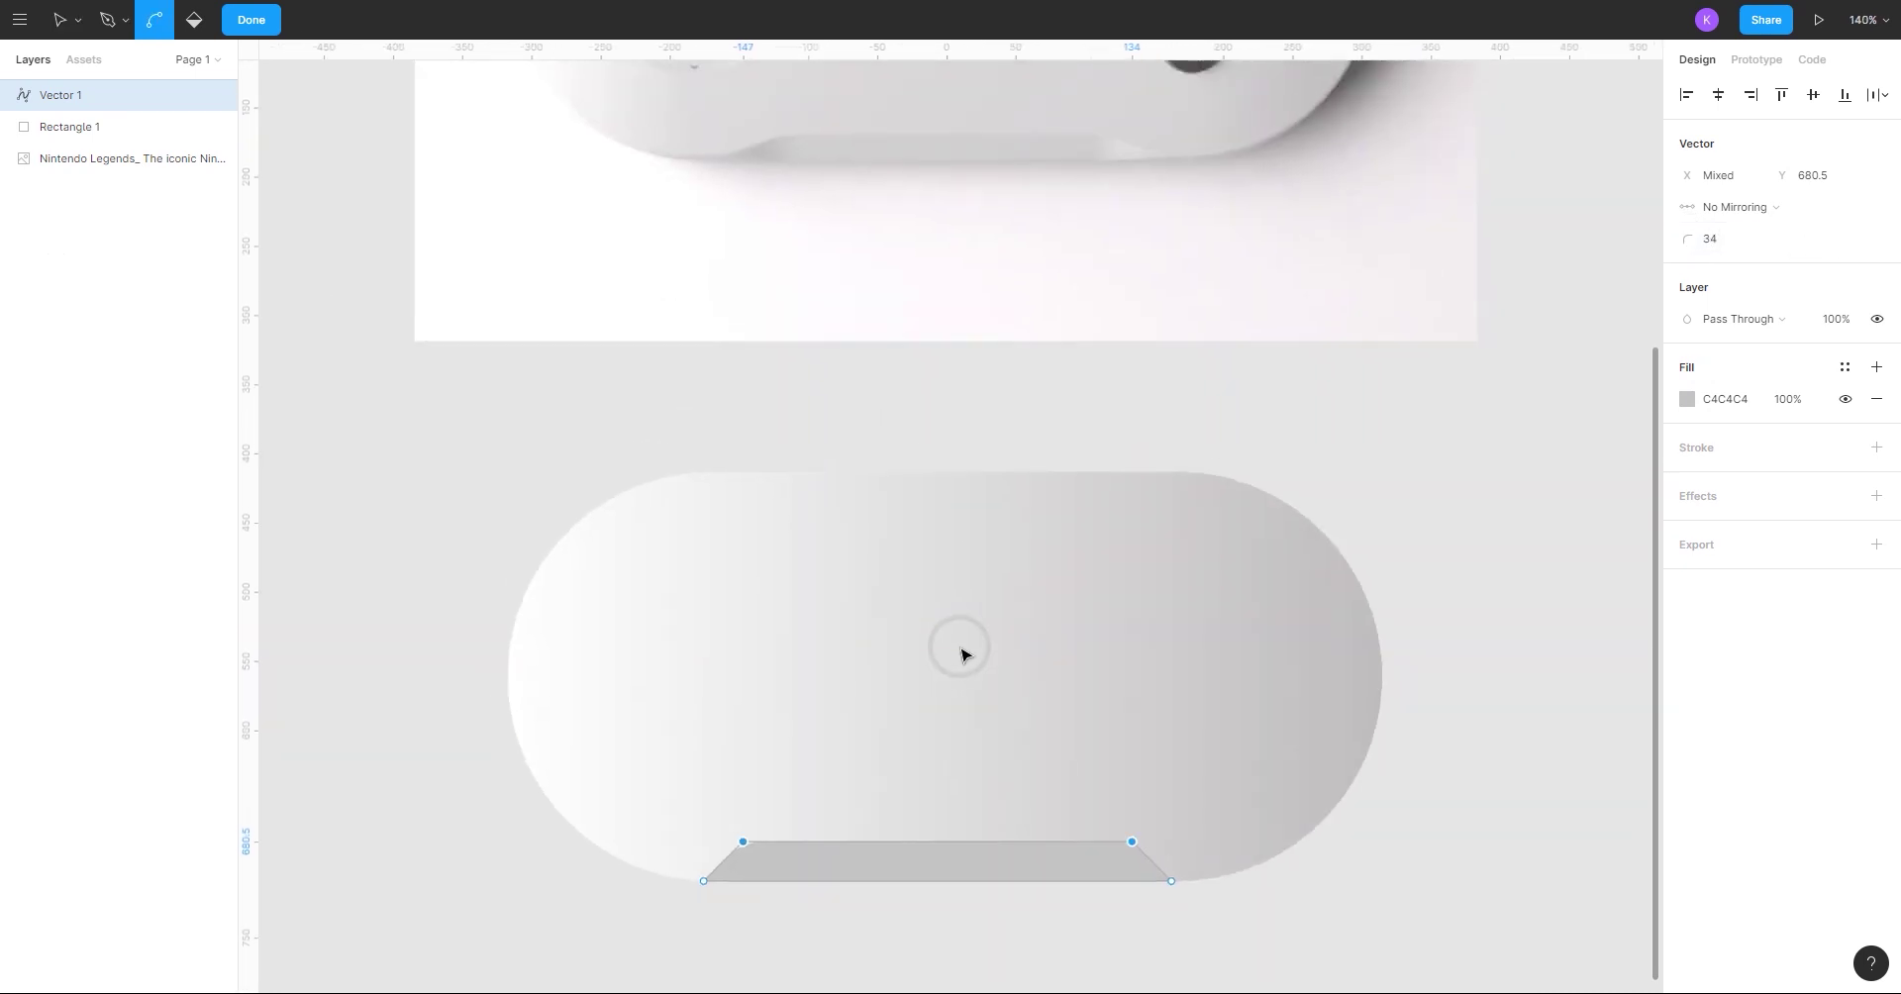
scroll(959, 649, up, 3)
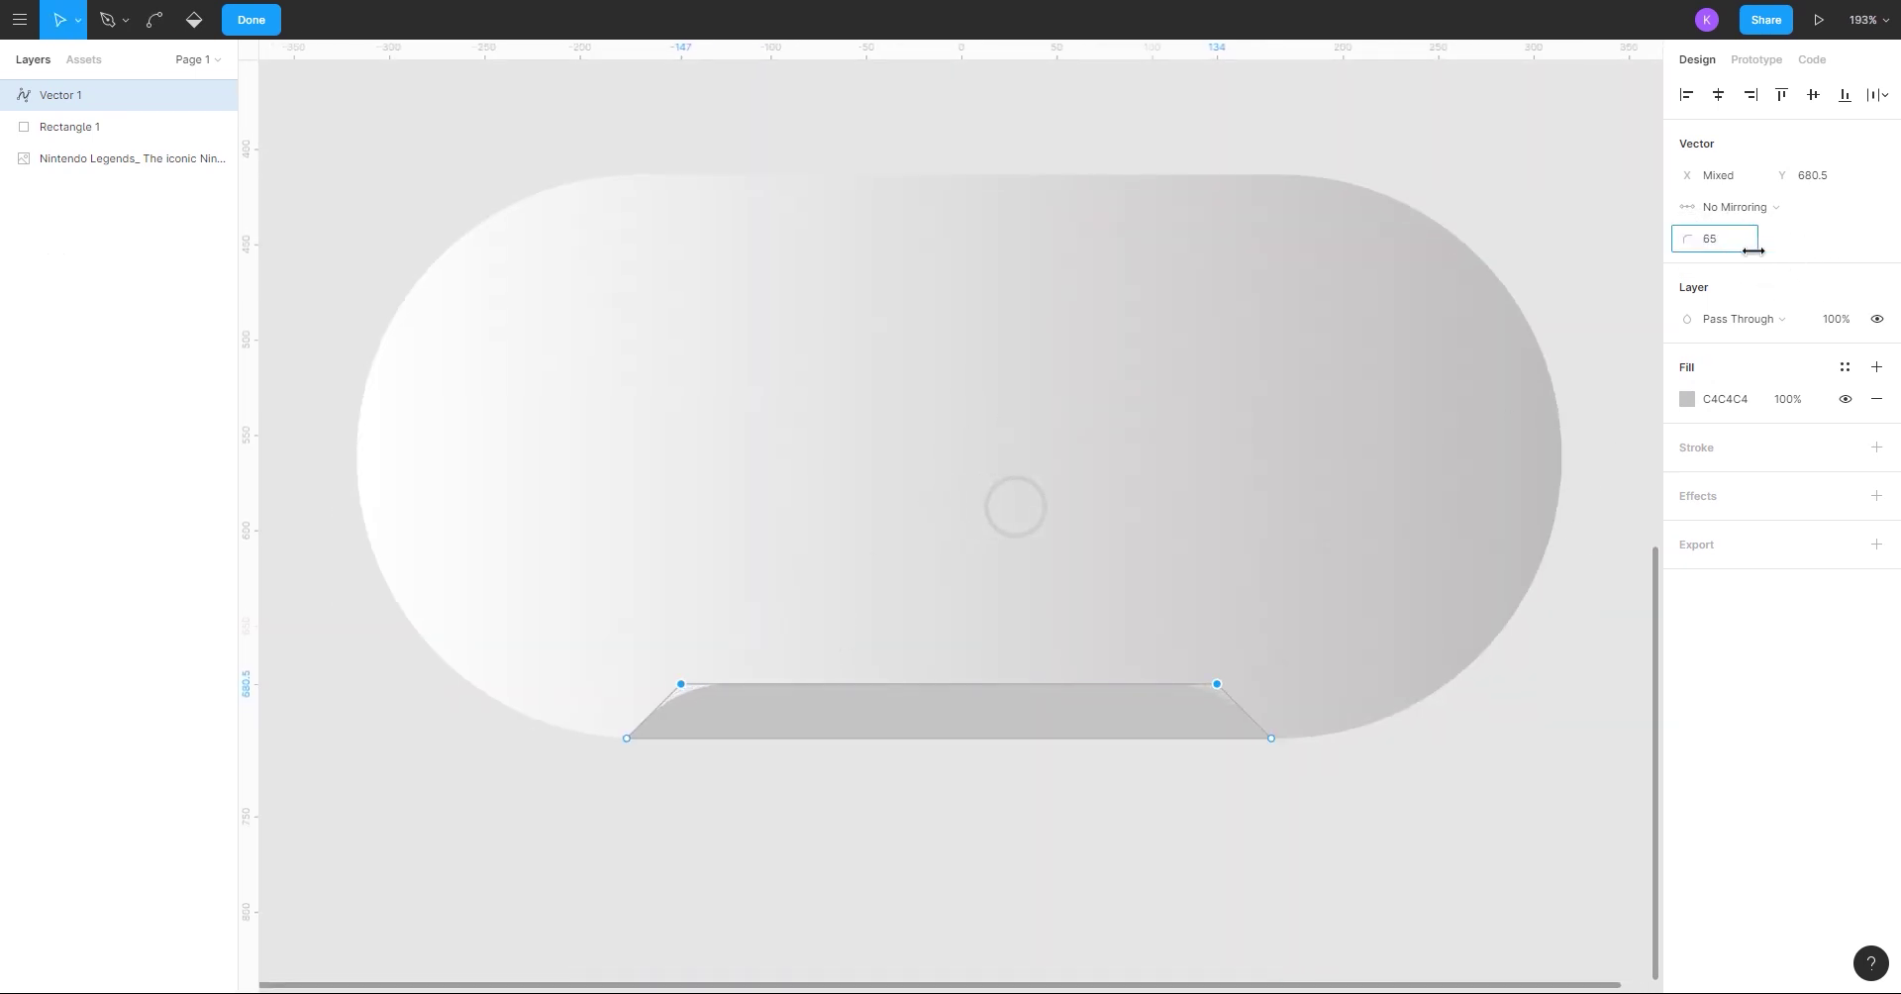
click(1278, 837)
- Align the trapezoid and the controller body on their horizontal centres
scroll(1279, 836, down, 3)
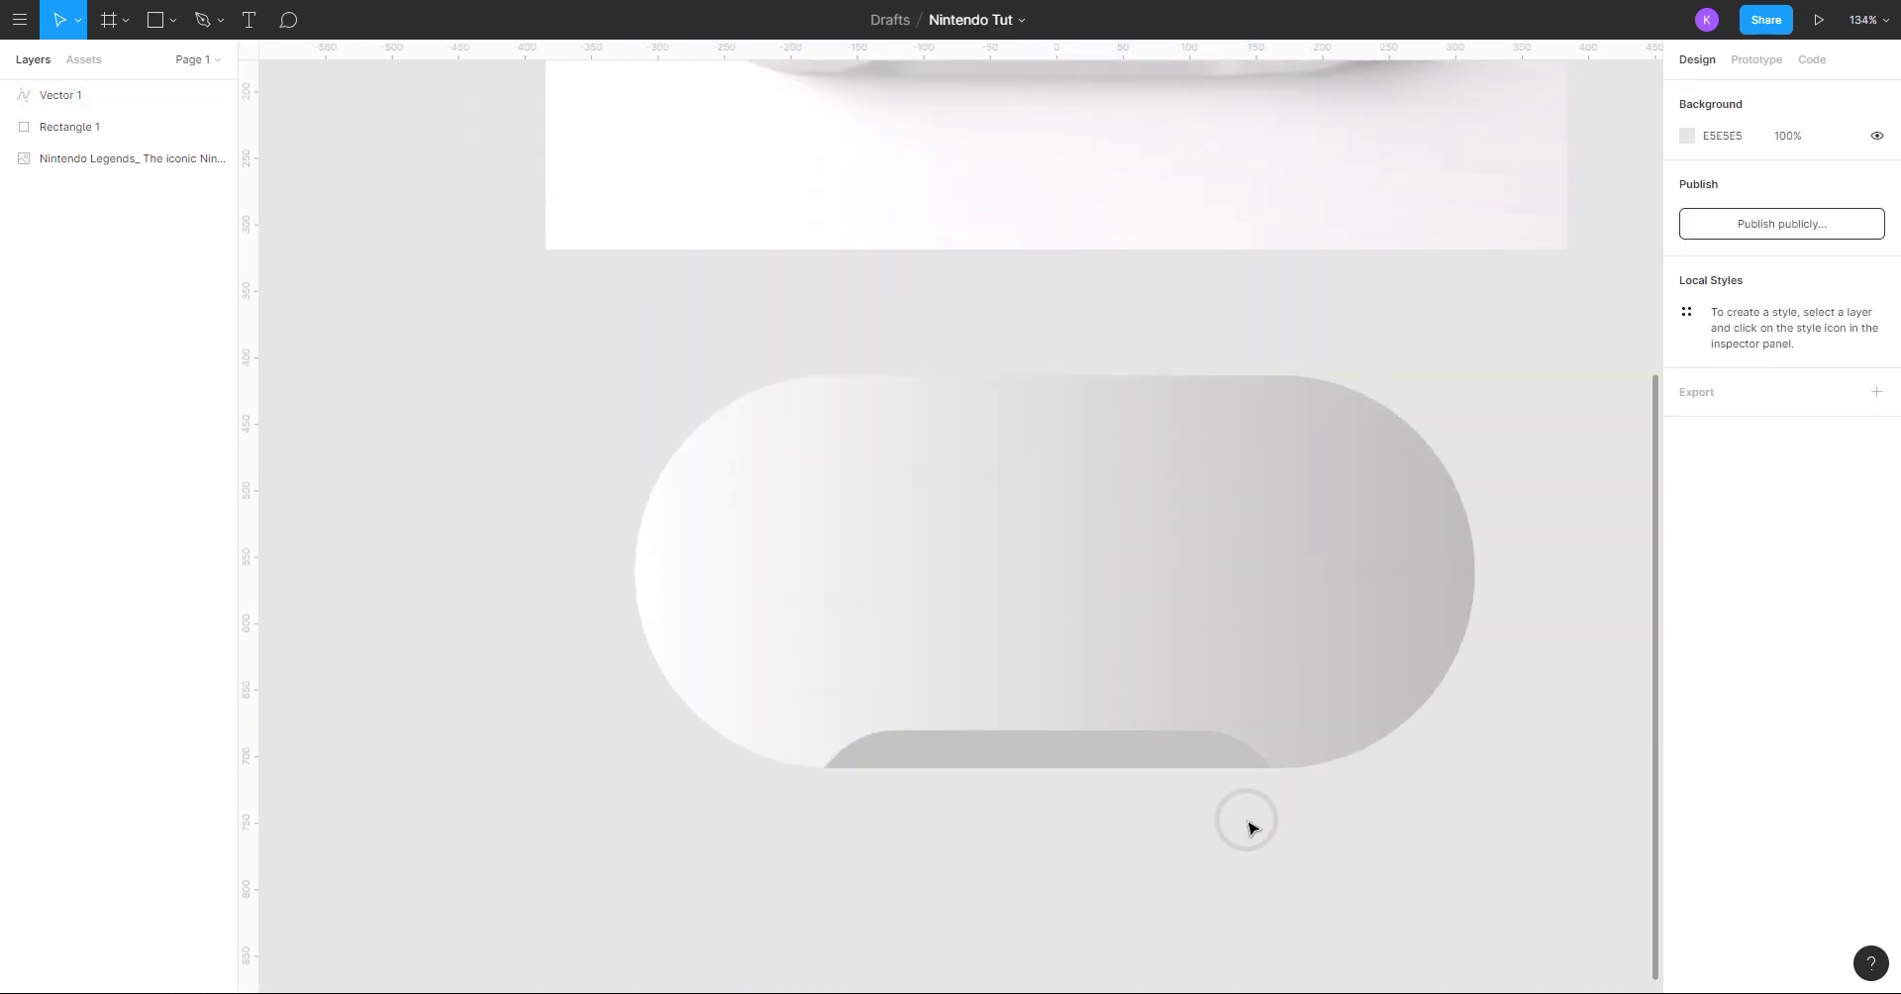
click(1237, 749)
shift+click(1220, 650)
click(1719, 94)
click(1173, 831)
- Change the trapezoid's solid fill to a linear gradient
scroll(1115, 828, down, 3)
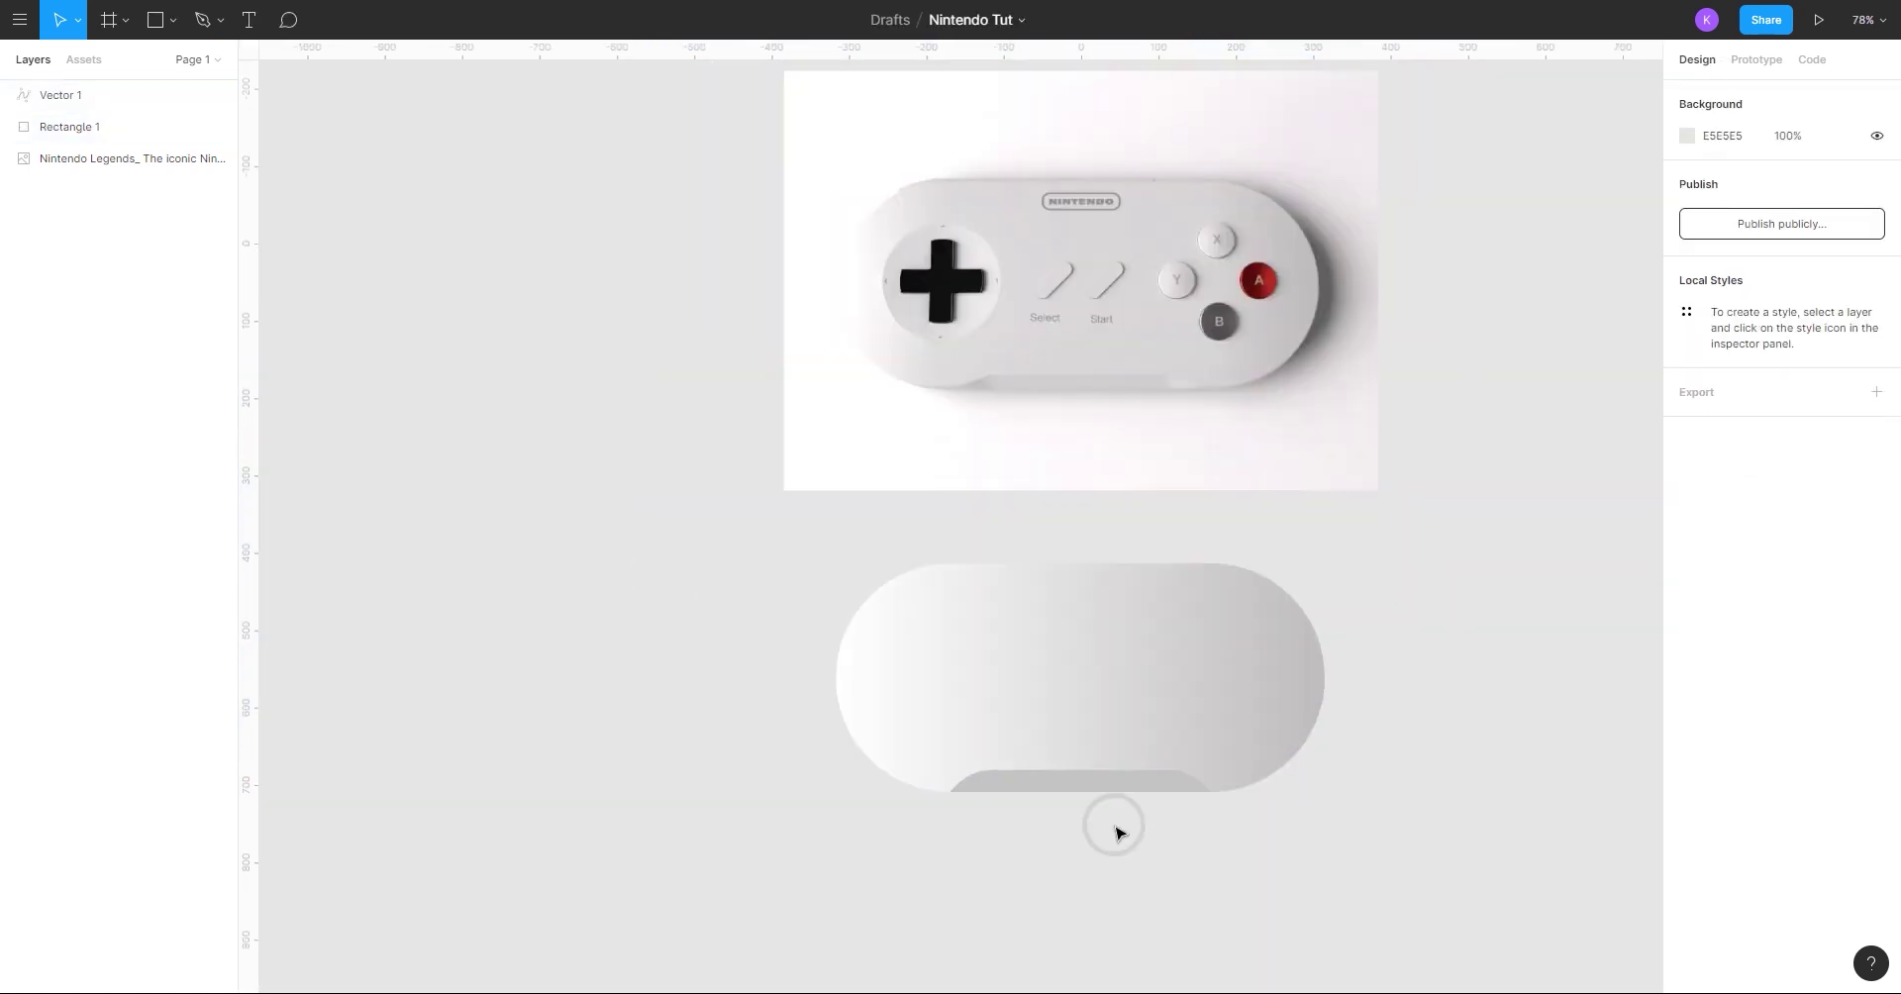
scroll(1116, 827, up, 3)
click(1210, 754)
click(1695, 367)
click(1458, 371)
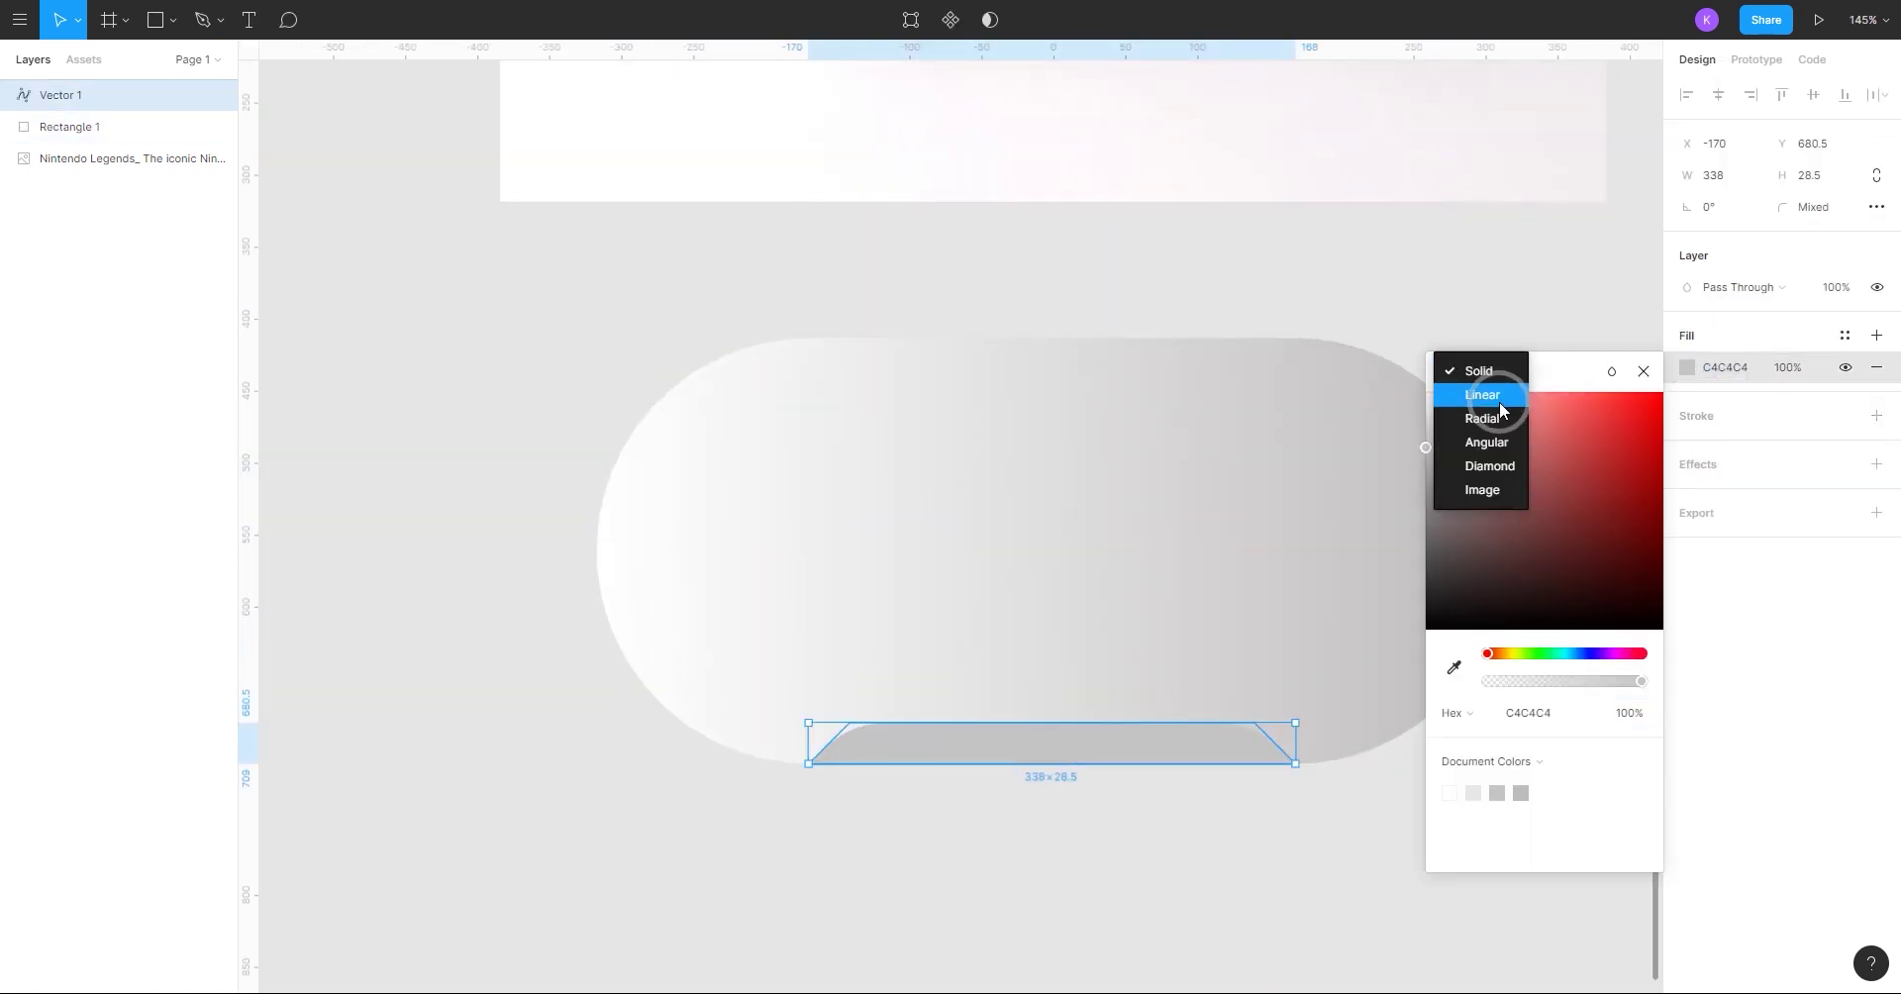
click(1475, 396)
click(1644, 373)
click(1145, 867)
- Recolour the trapezoid gradient's transparent end stop to E3E1E1 and add a middle stop in ACACAC
scroll(1145, 867, down, 3)
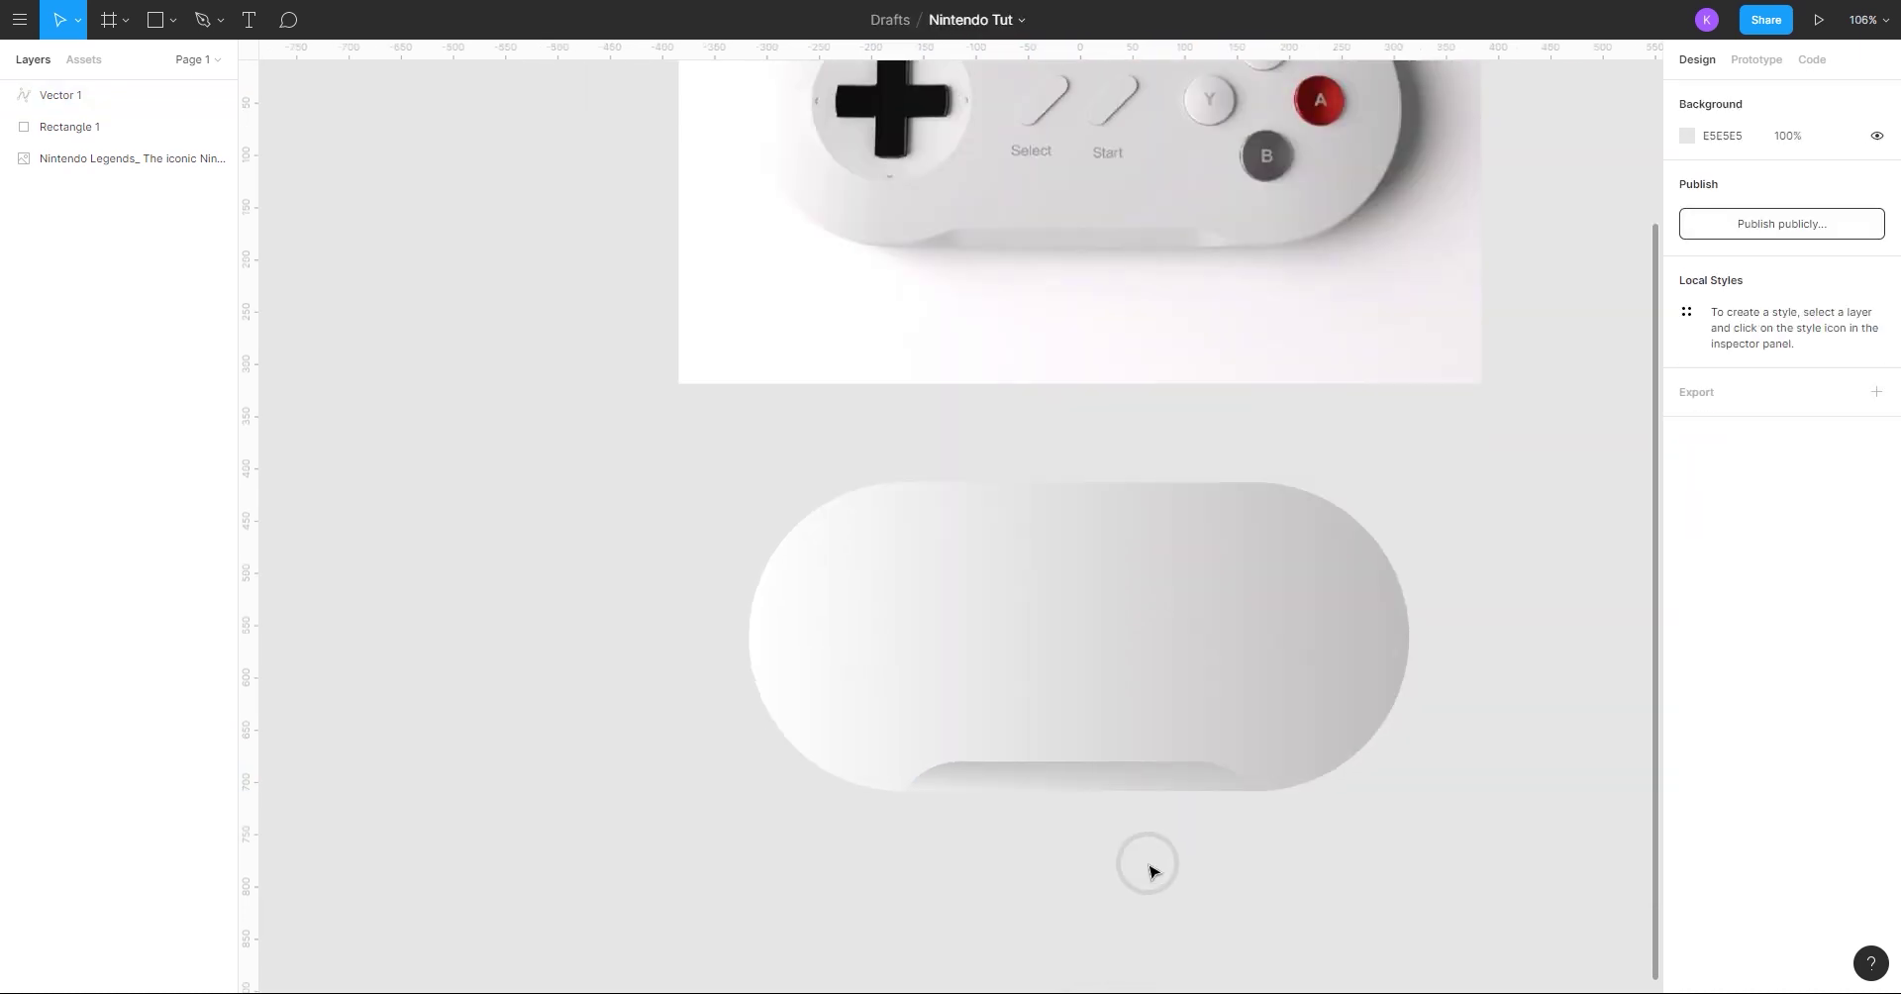
drag(1146, 867, 1091, 775)
scroll(1099, 751, up, 5)
click(1128, 648)
click(1687, 368)
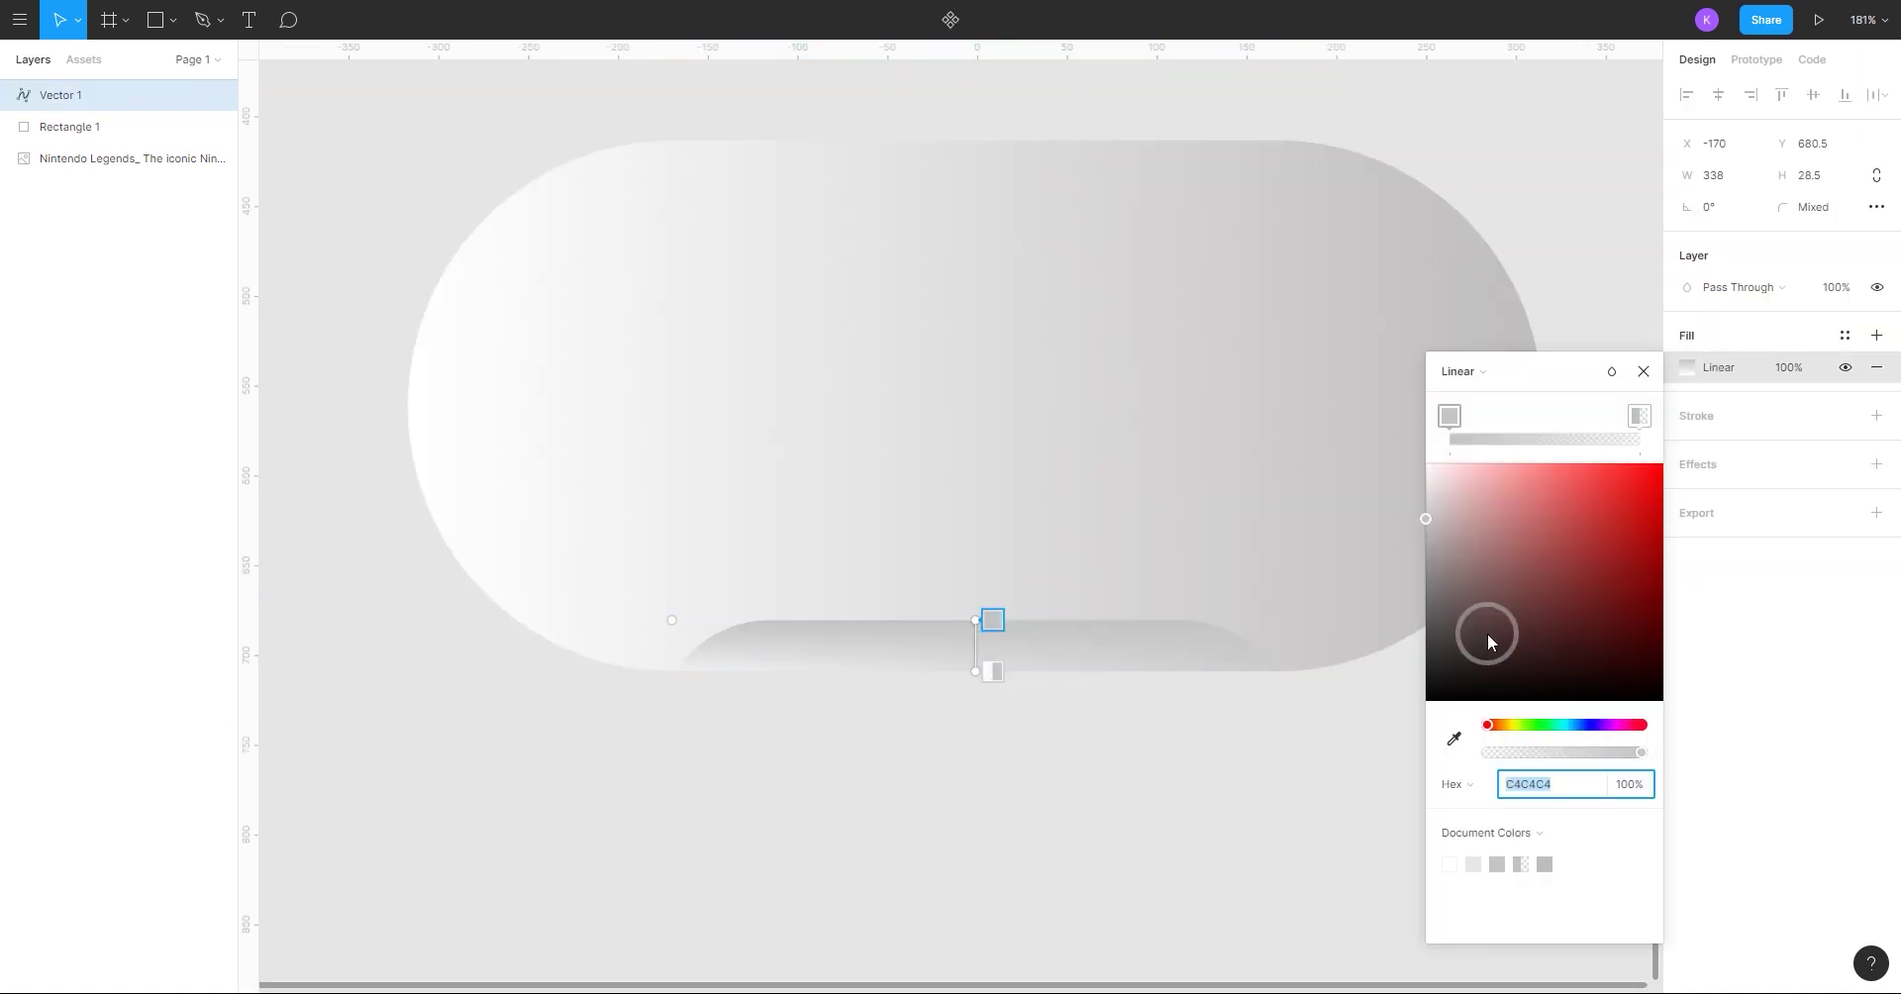
click(1638, 415)
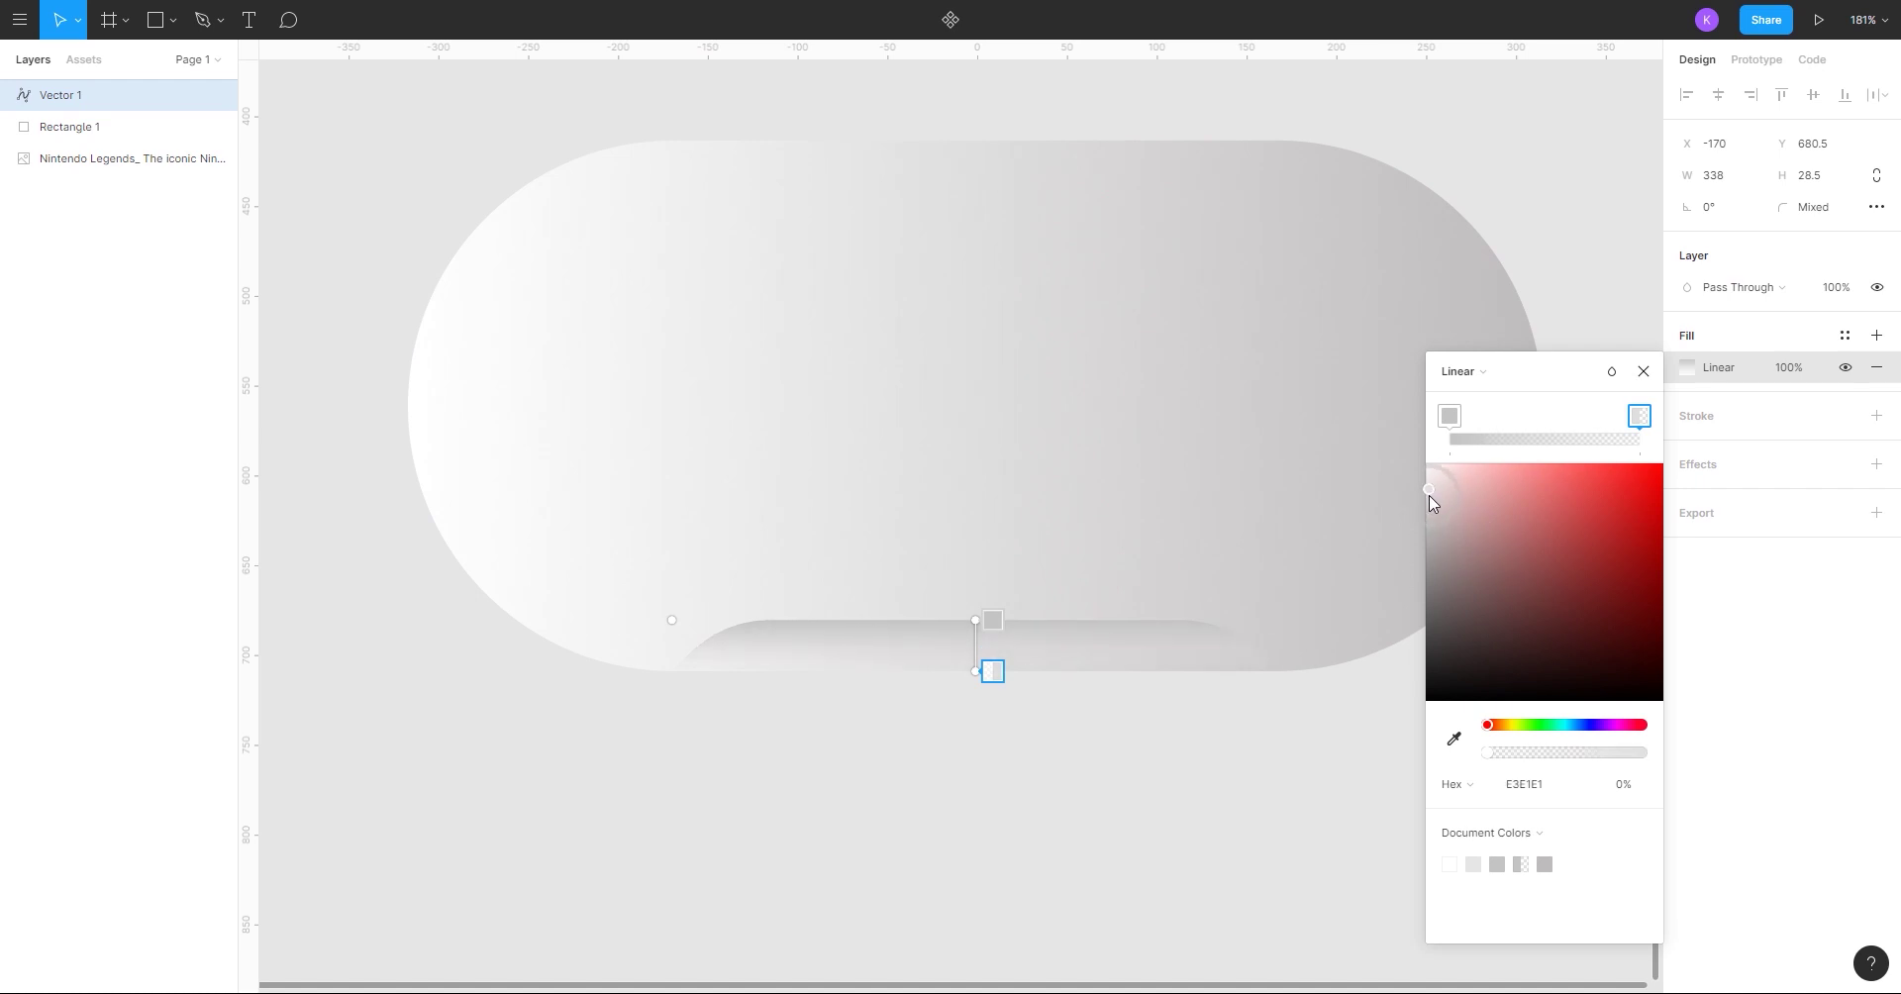
click(1547, 439)
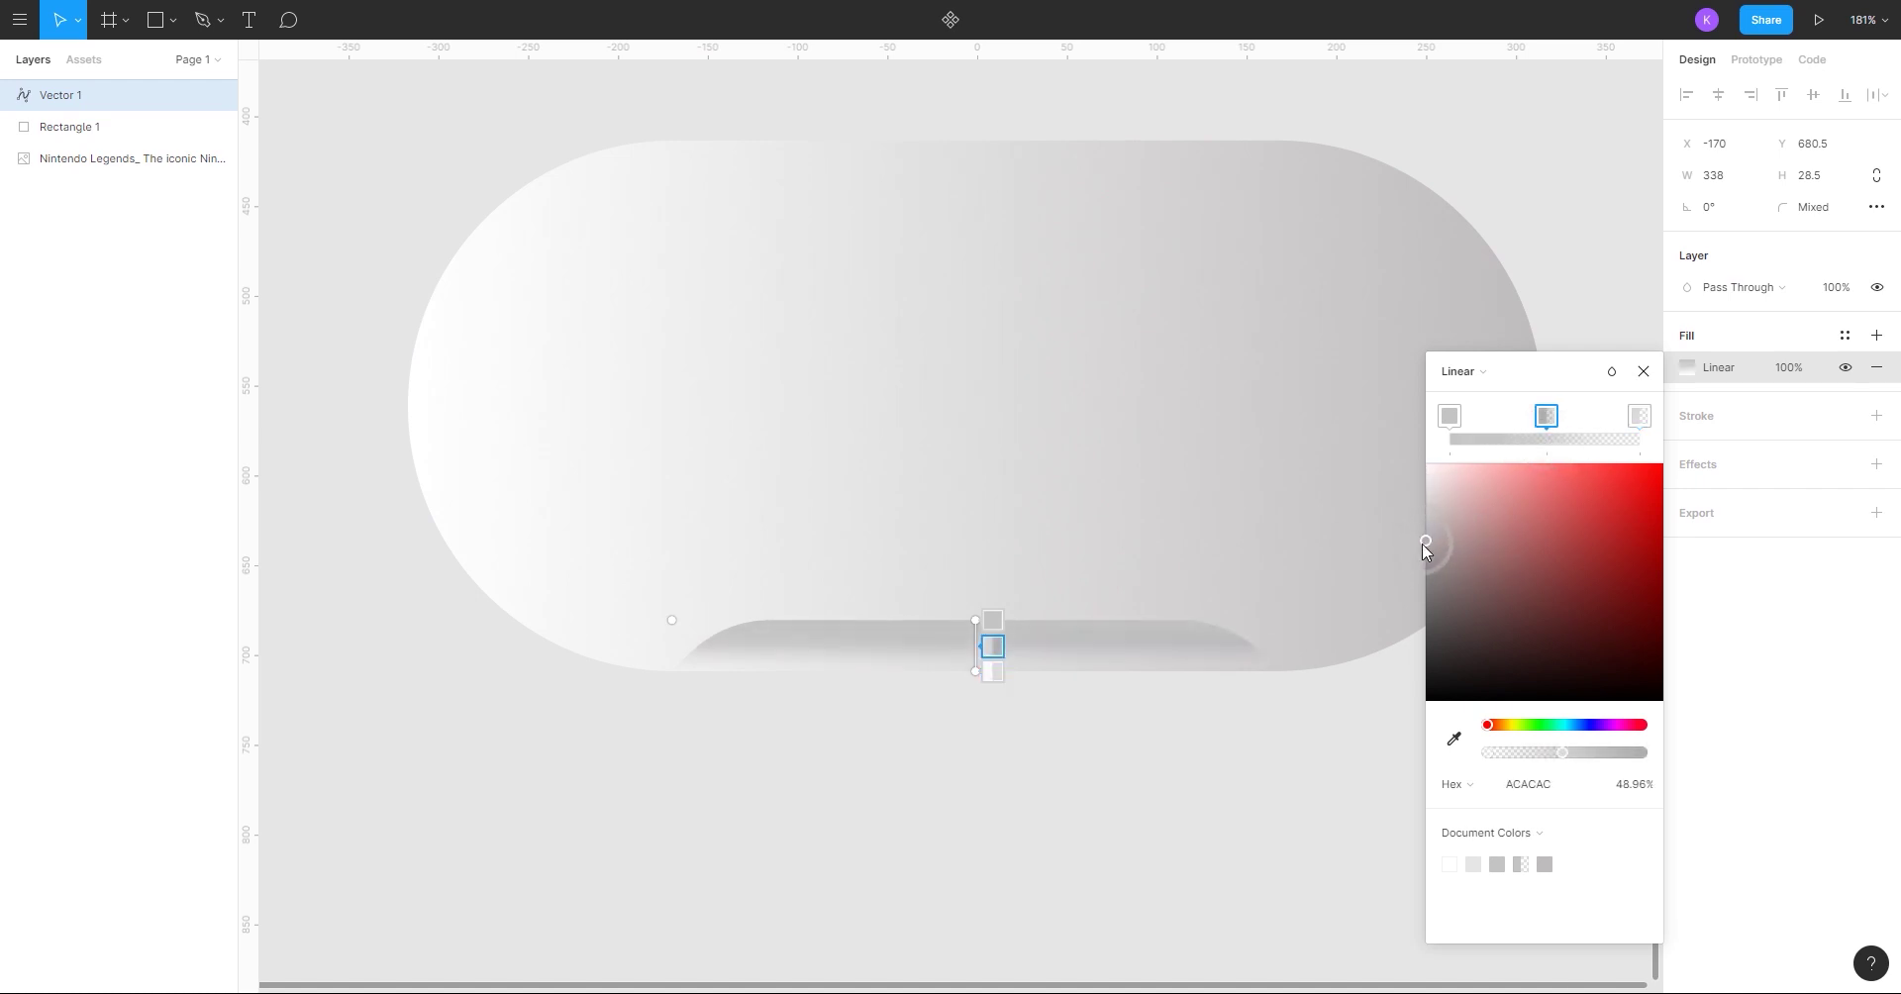
click(1281, 713)
- Draw a 168 × 168 circle in the left half of the controller body and centre it vertically
scroll(1269, 726, down, 5)
scroll(1184, 819, up, 2)
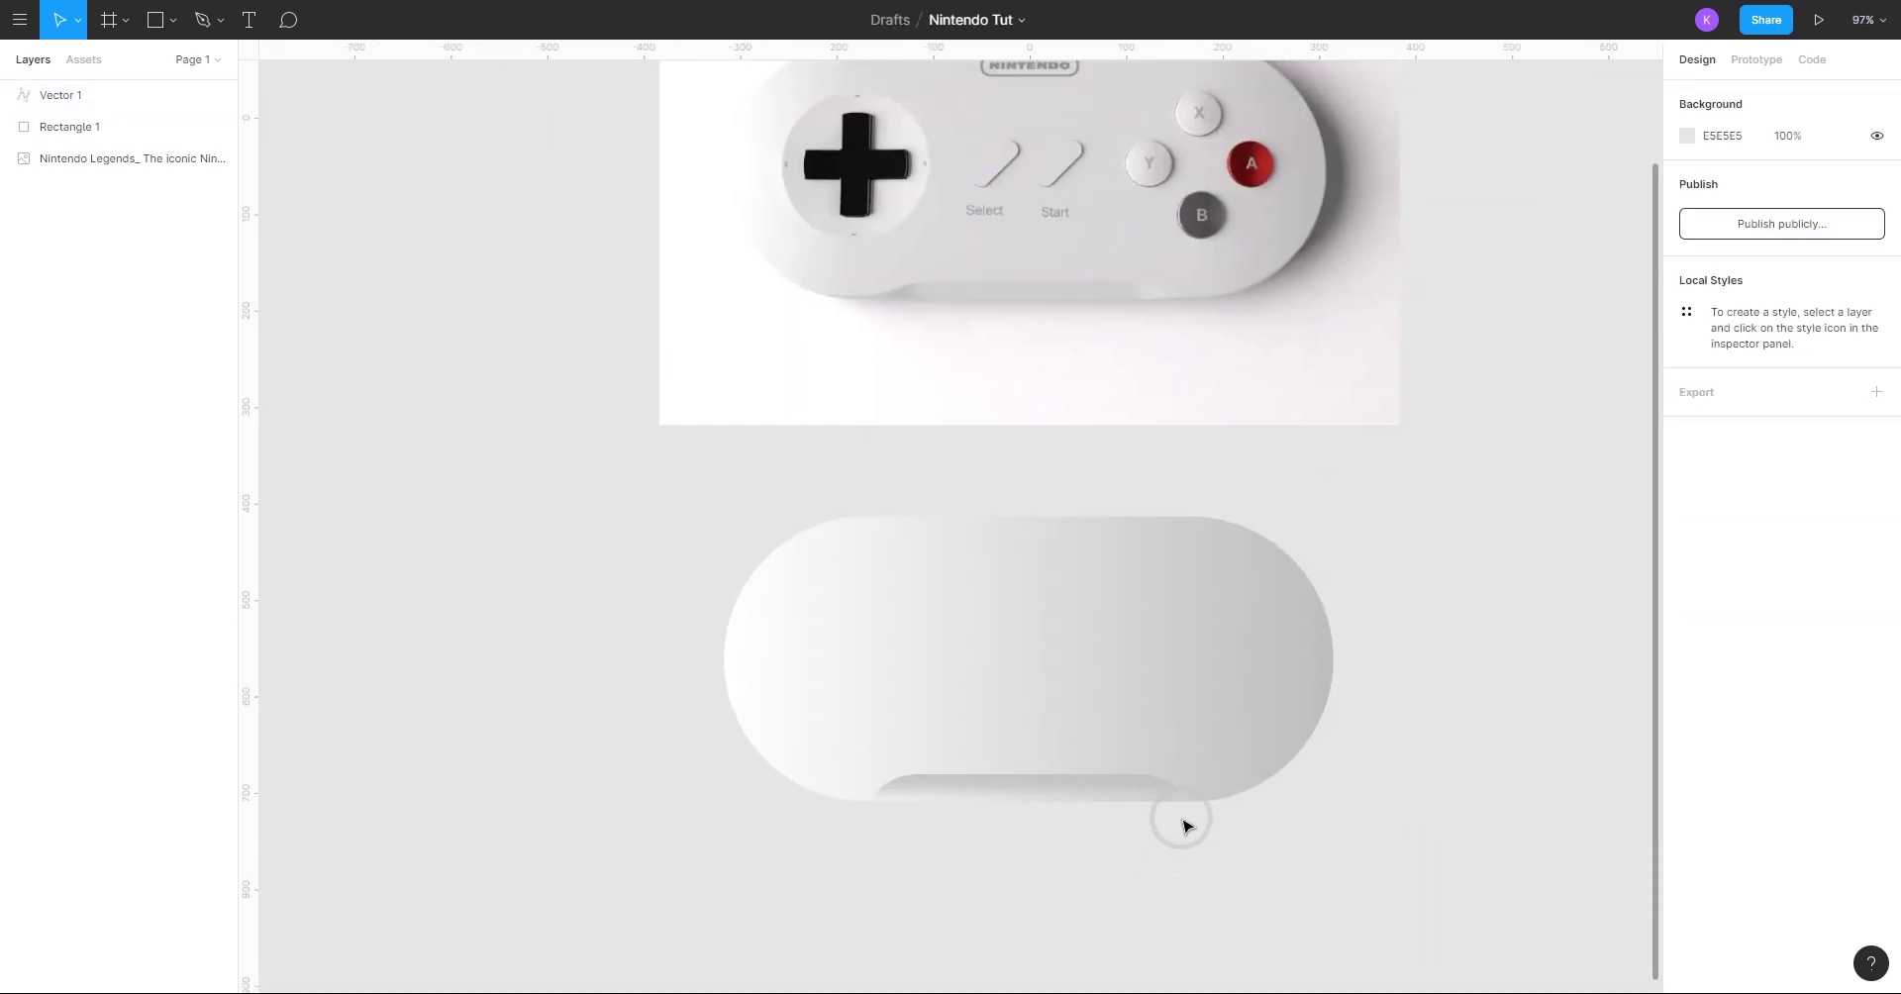
scroll(1185, 822, down, 1)
click(173, 20)
click(170, 131)
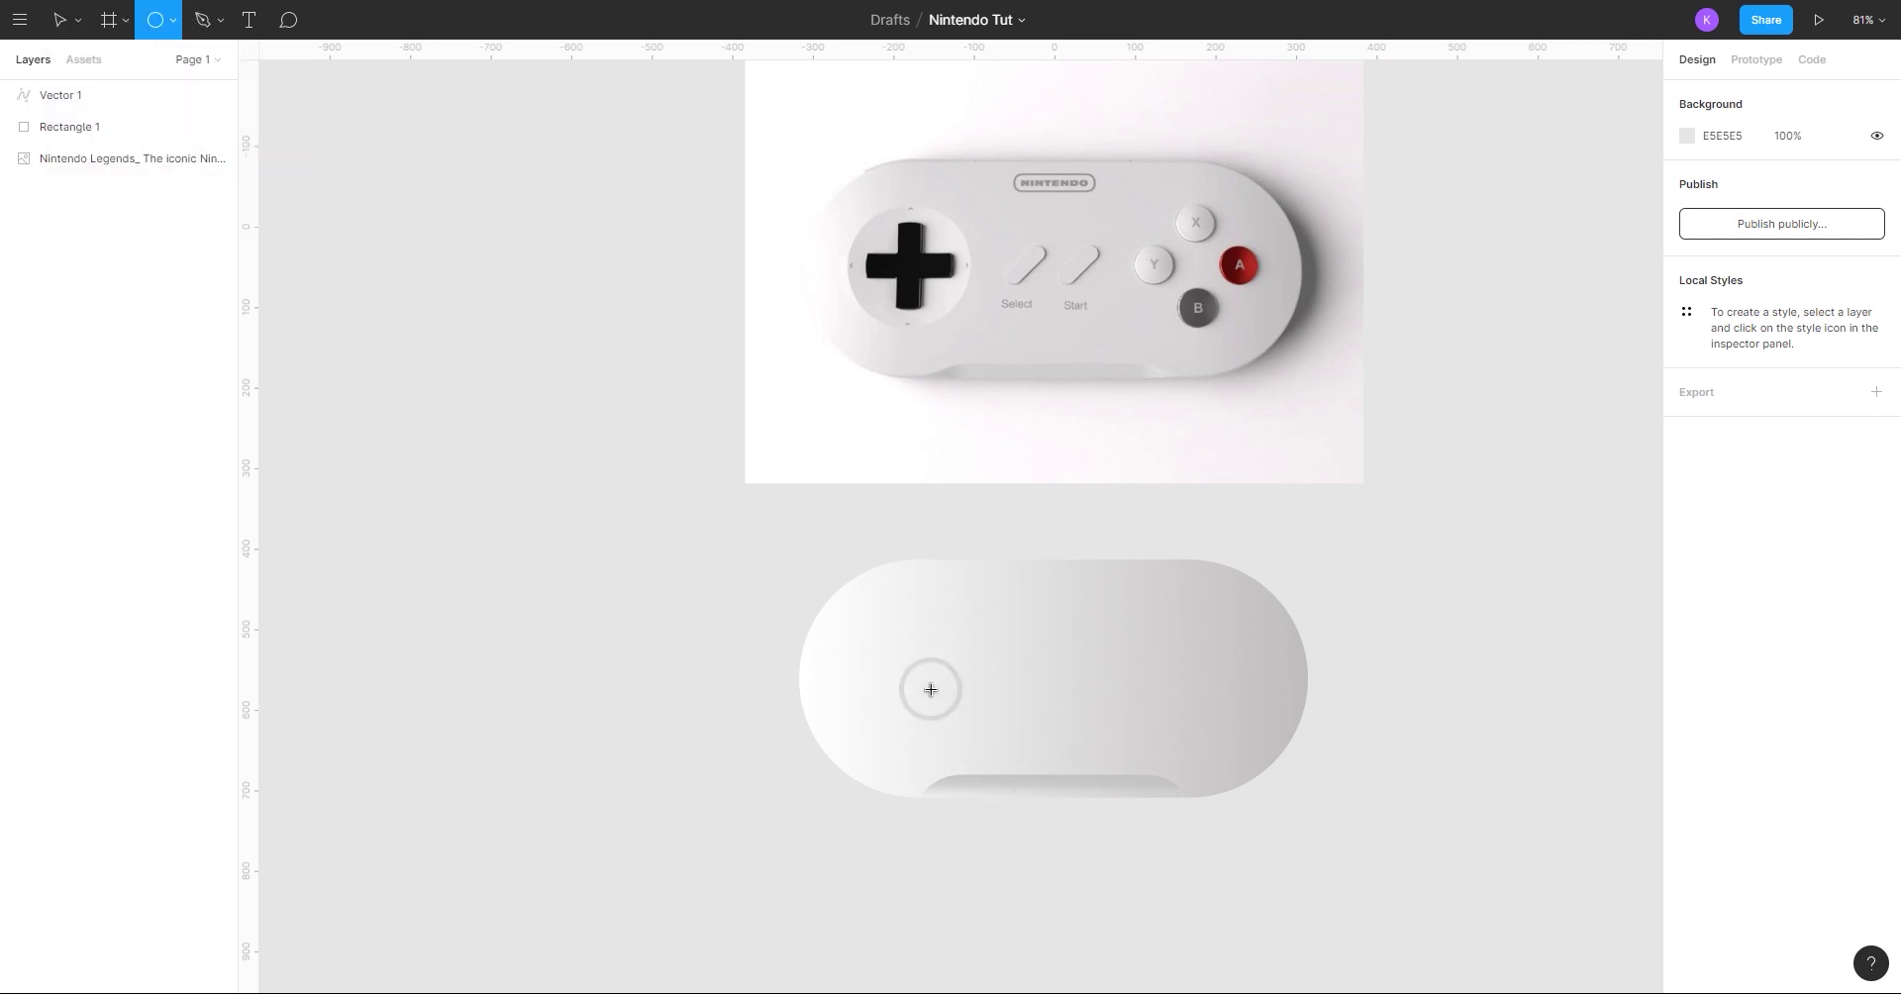
scroll(929, 687, up, 3)
drag(885, 613, 896, 811)
mouse_move(772, 119)
mouse_down()
mouse_move(954, 301)
mouse_move(908, 457)
mouse_up()
scroll(896, 297, down, 5)
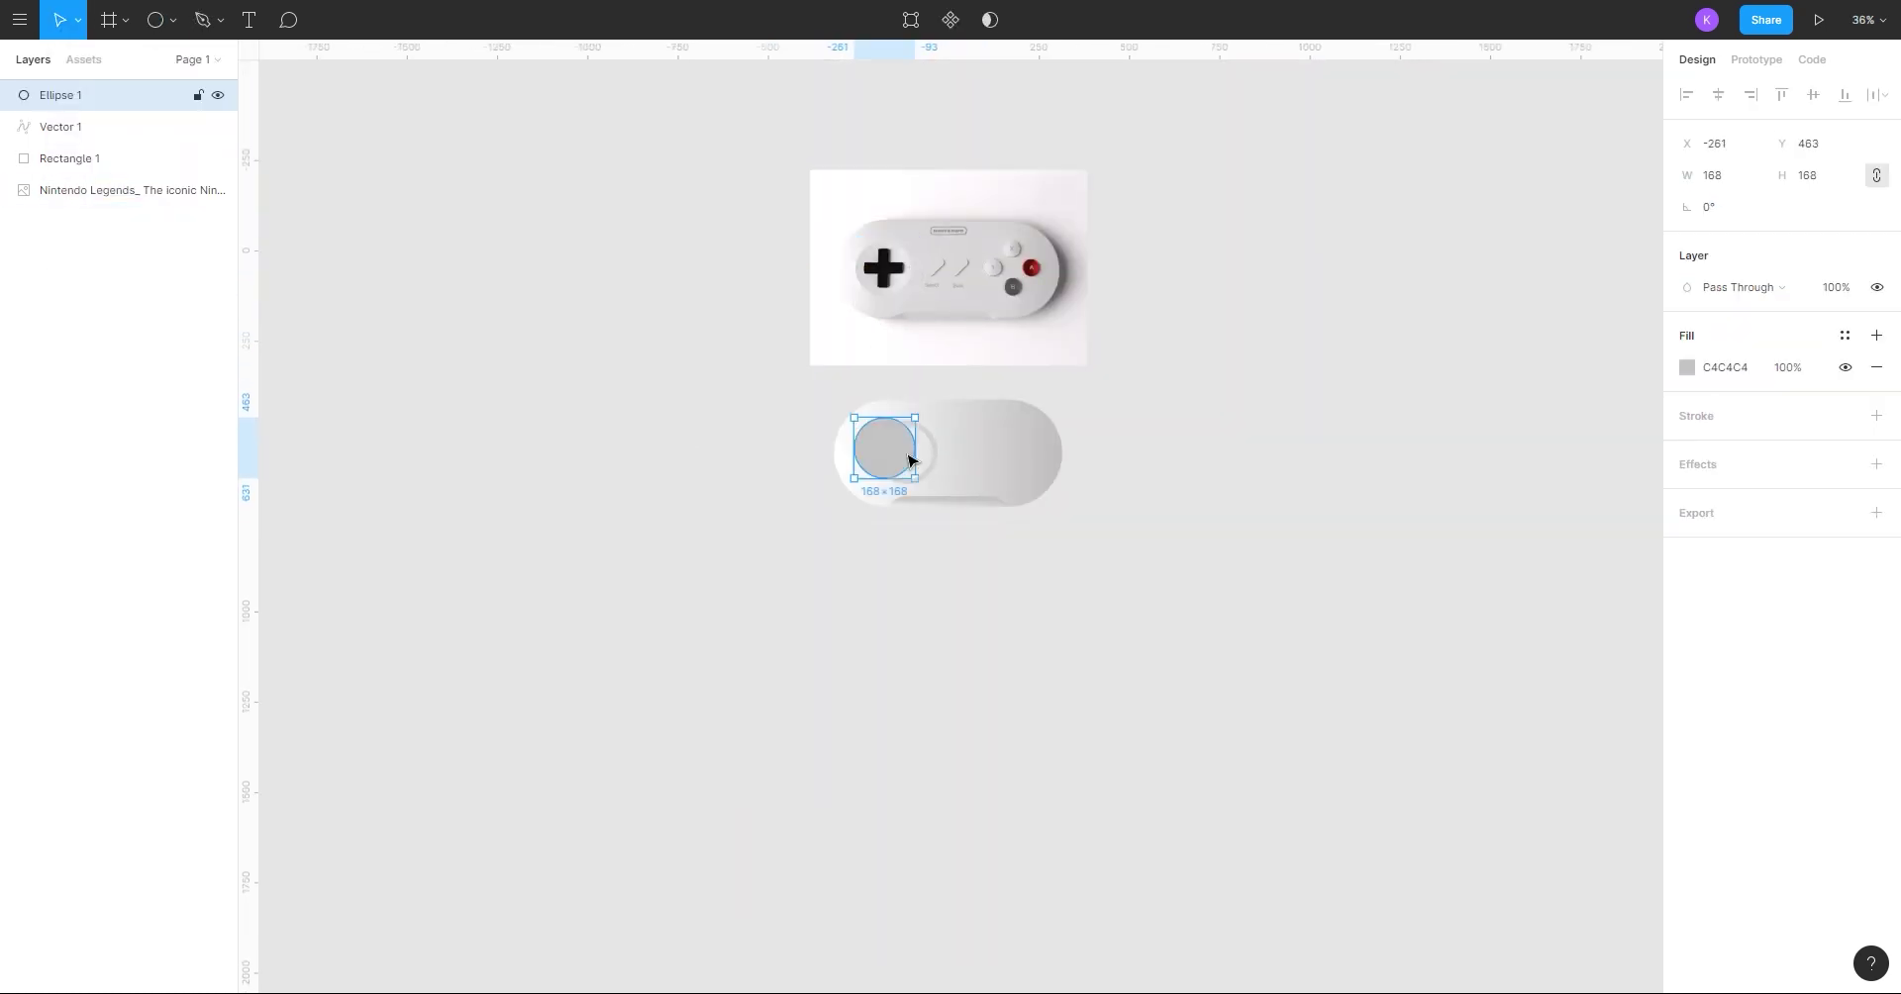
scroll(909, 458, up, 5)
click(479, 386)
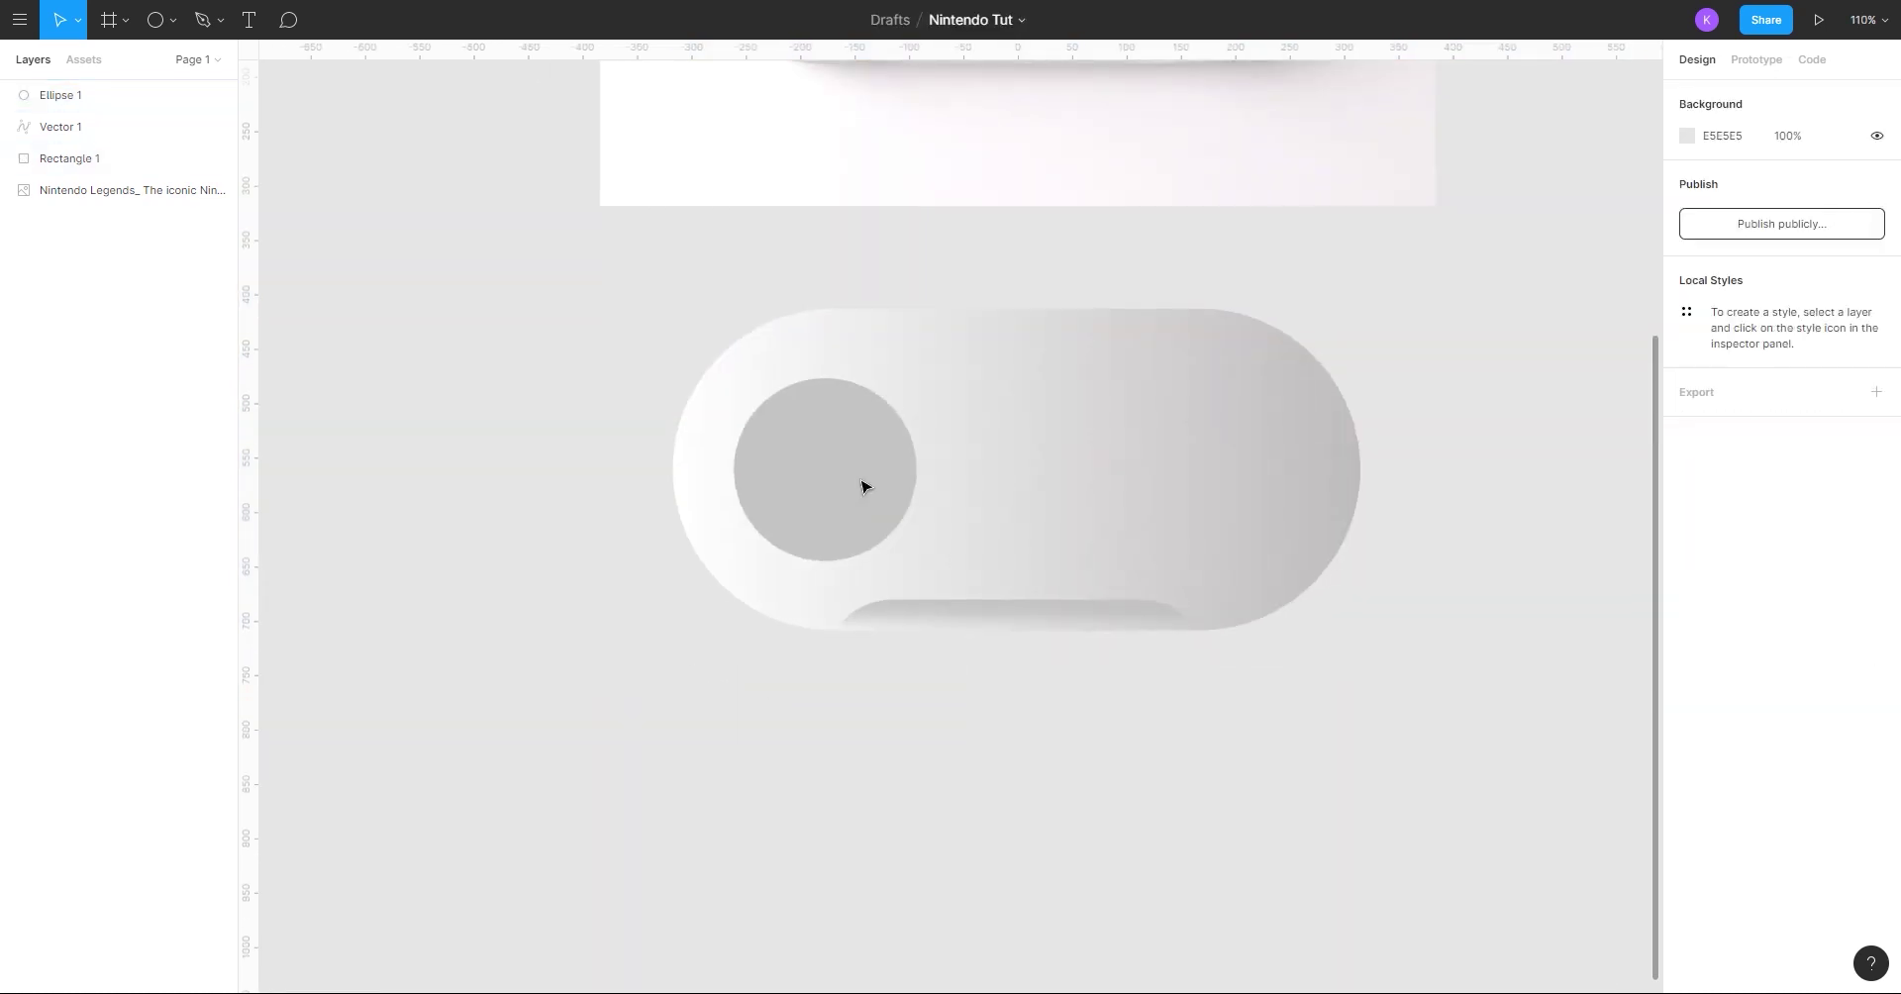
- Change the circle's fill to a linear gradient running horizontally from its left edge to its right edge
click(861, 486)
click(1687, 368)
click(1456, 372)
click(1475, 395)
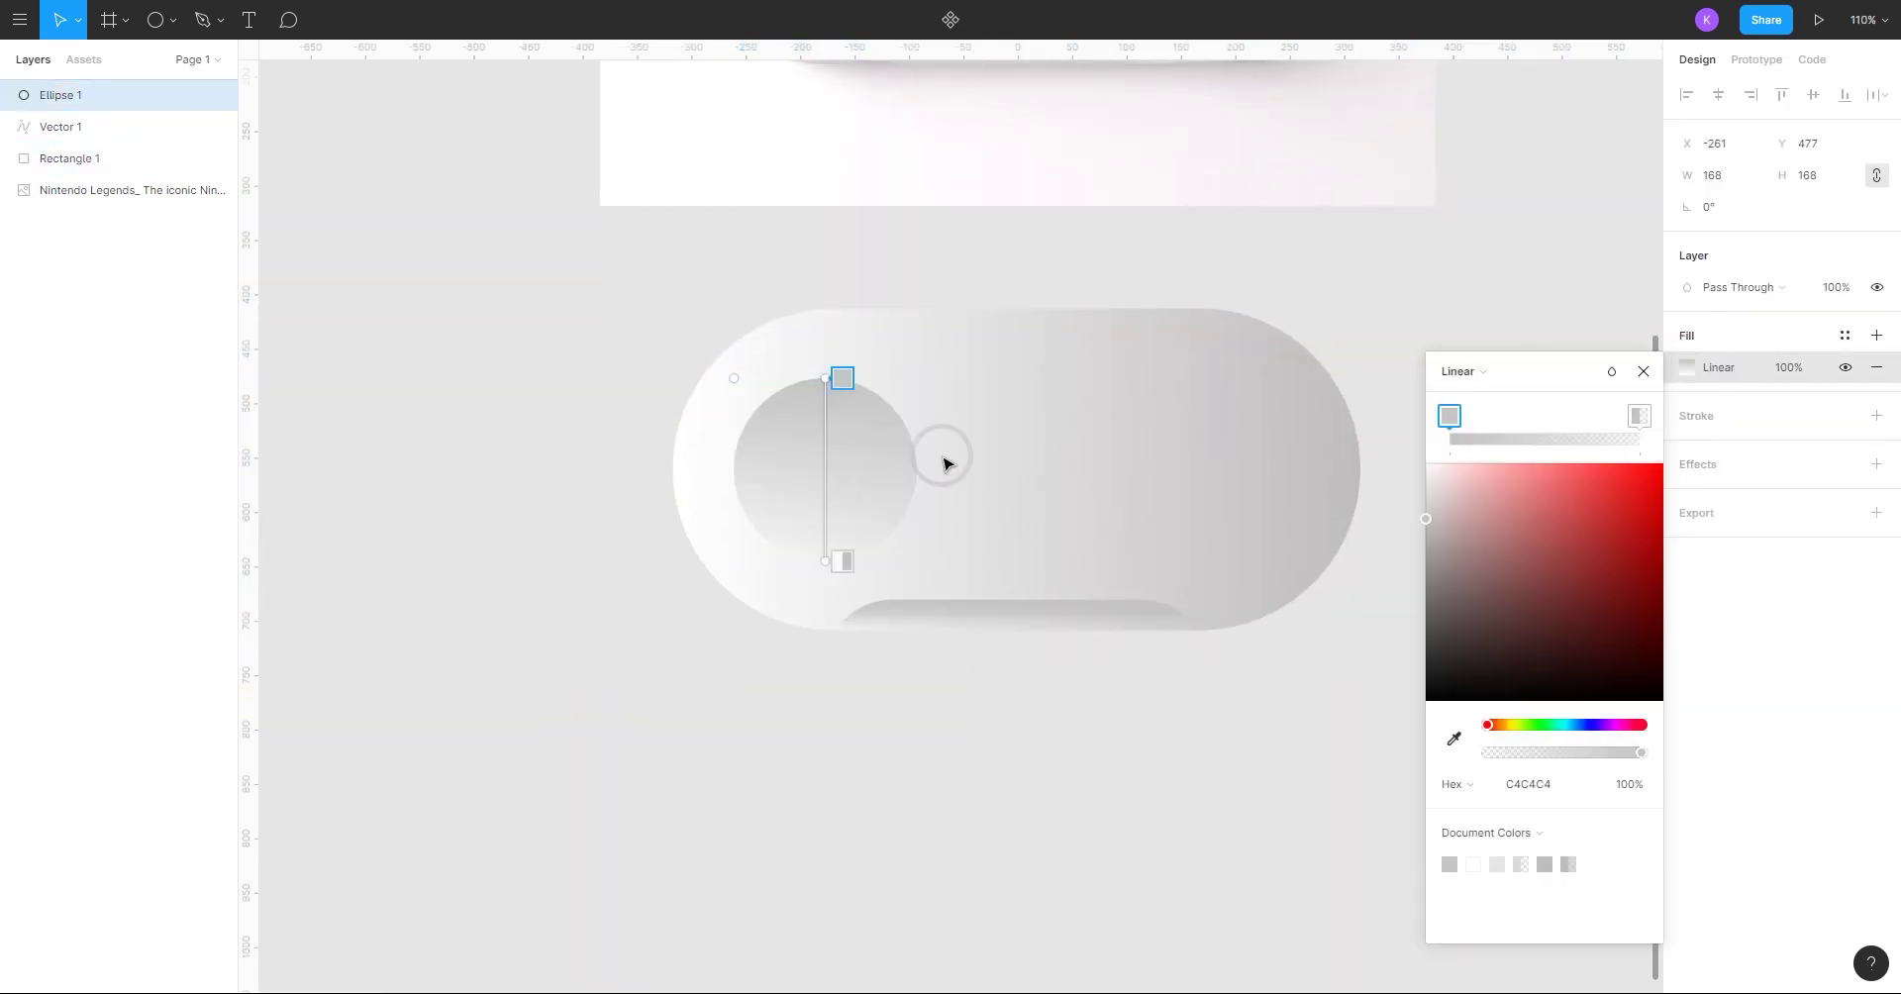
scroll(828, 446, up, 3)
drag(827, 346, 687, 466)
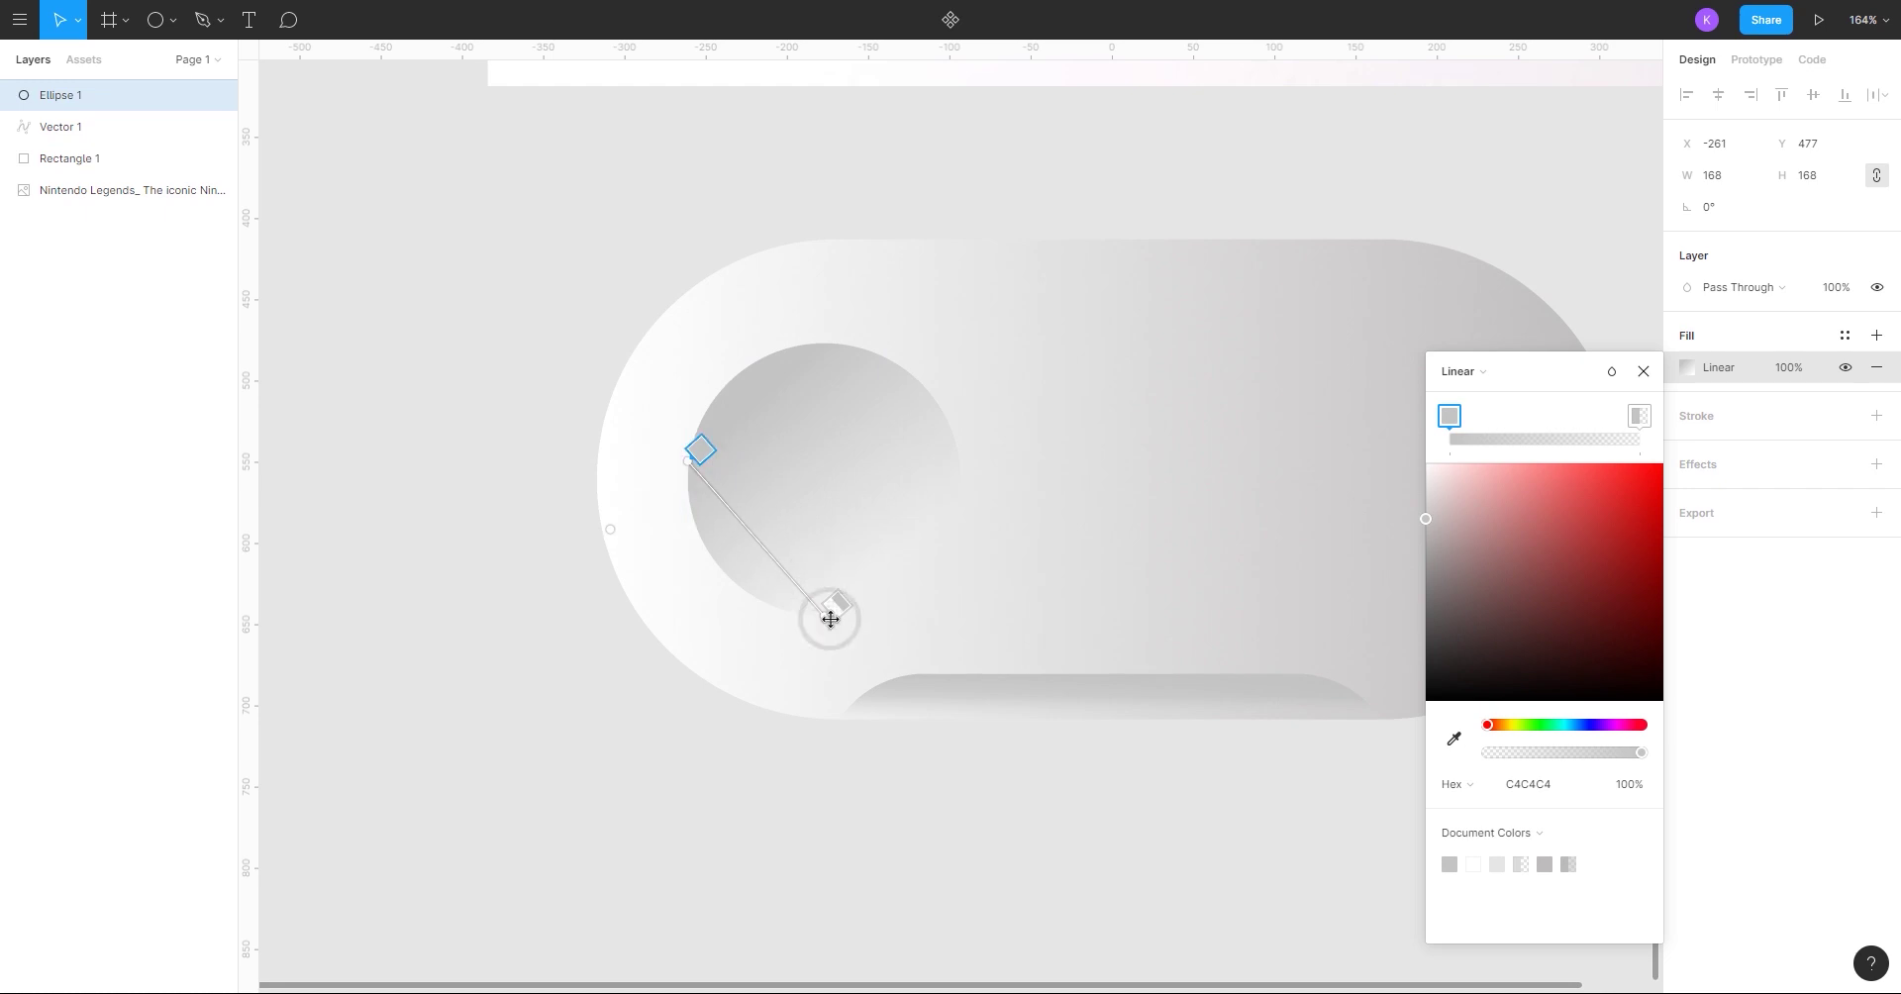
drag(830, 619, 959, 491)
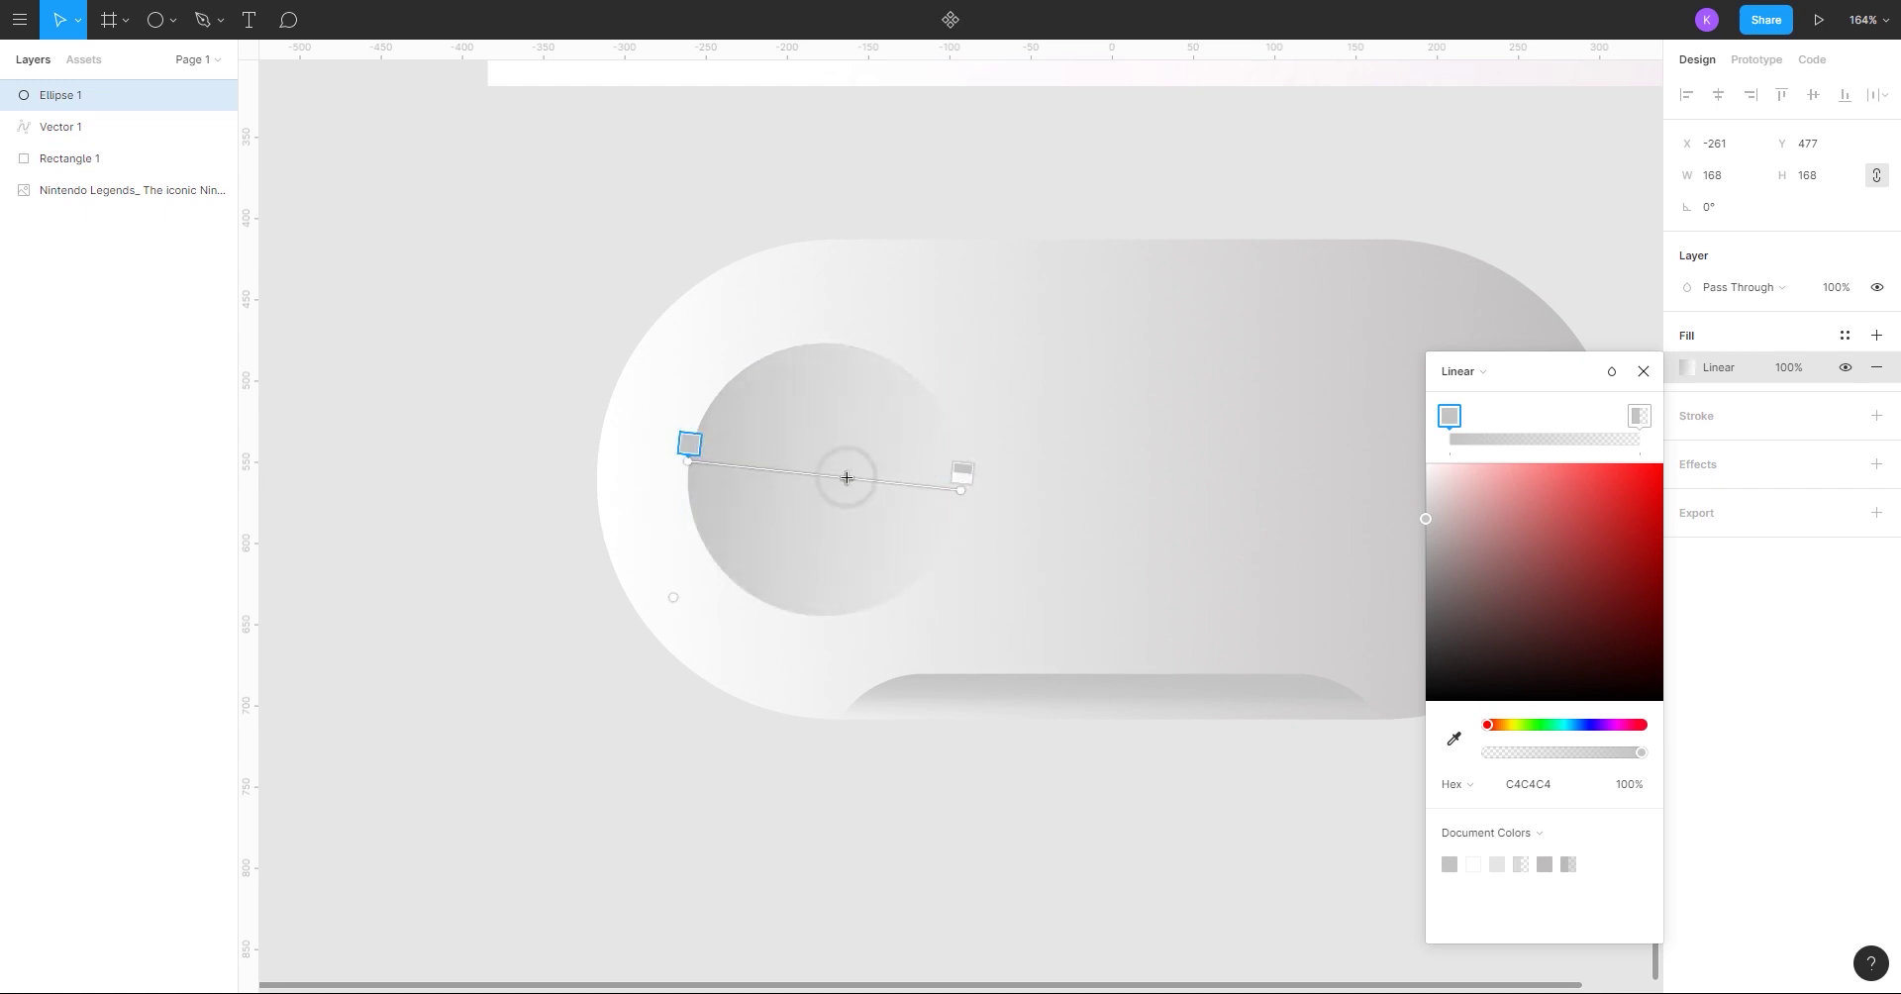
drag(689, 462, 696, 489)
- Sample the circle's gradient stops from the reference's D-pad dish and lighten the opaque end stop to F6F6F6
scroll(1049, 367, down, 1)
drag(1015, 428, 948, 737)
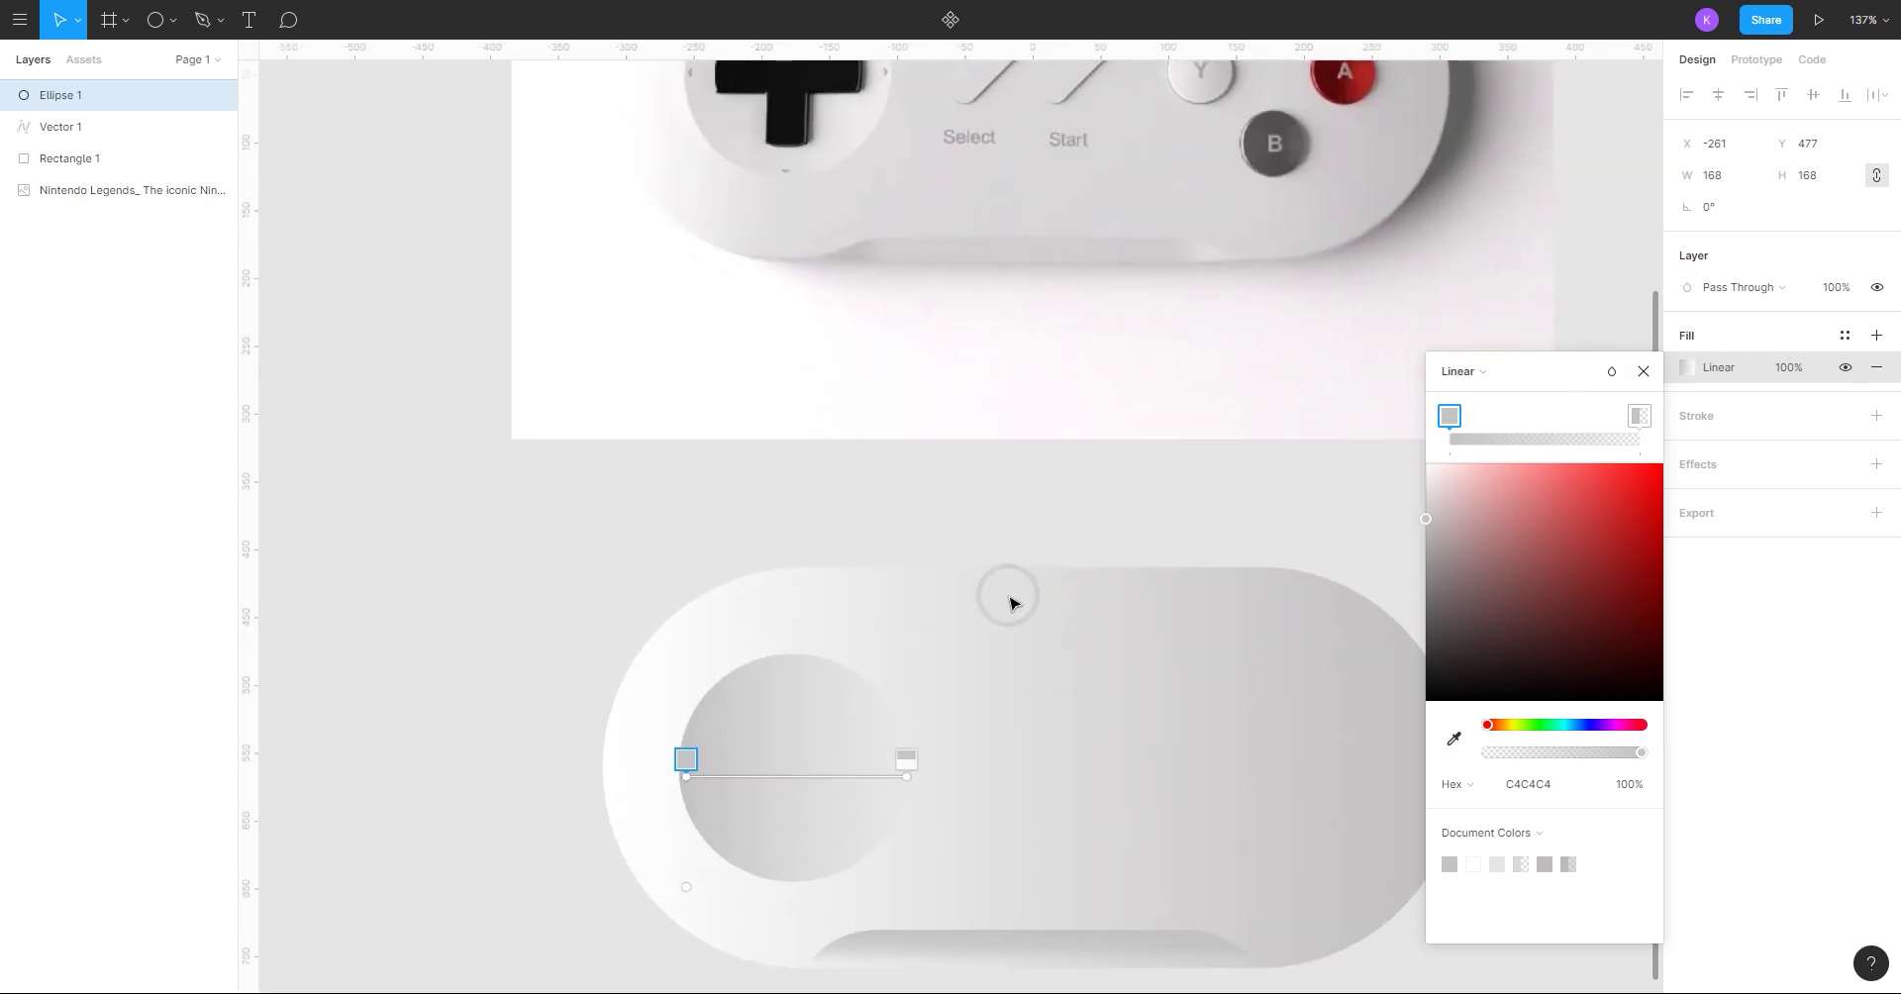
click(1454, 738)
click(697, 91)
click(1628, 437)
click(1454, 738)
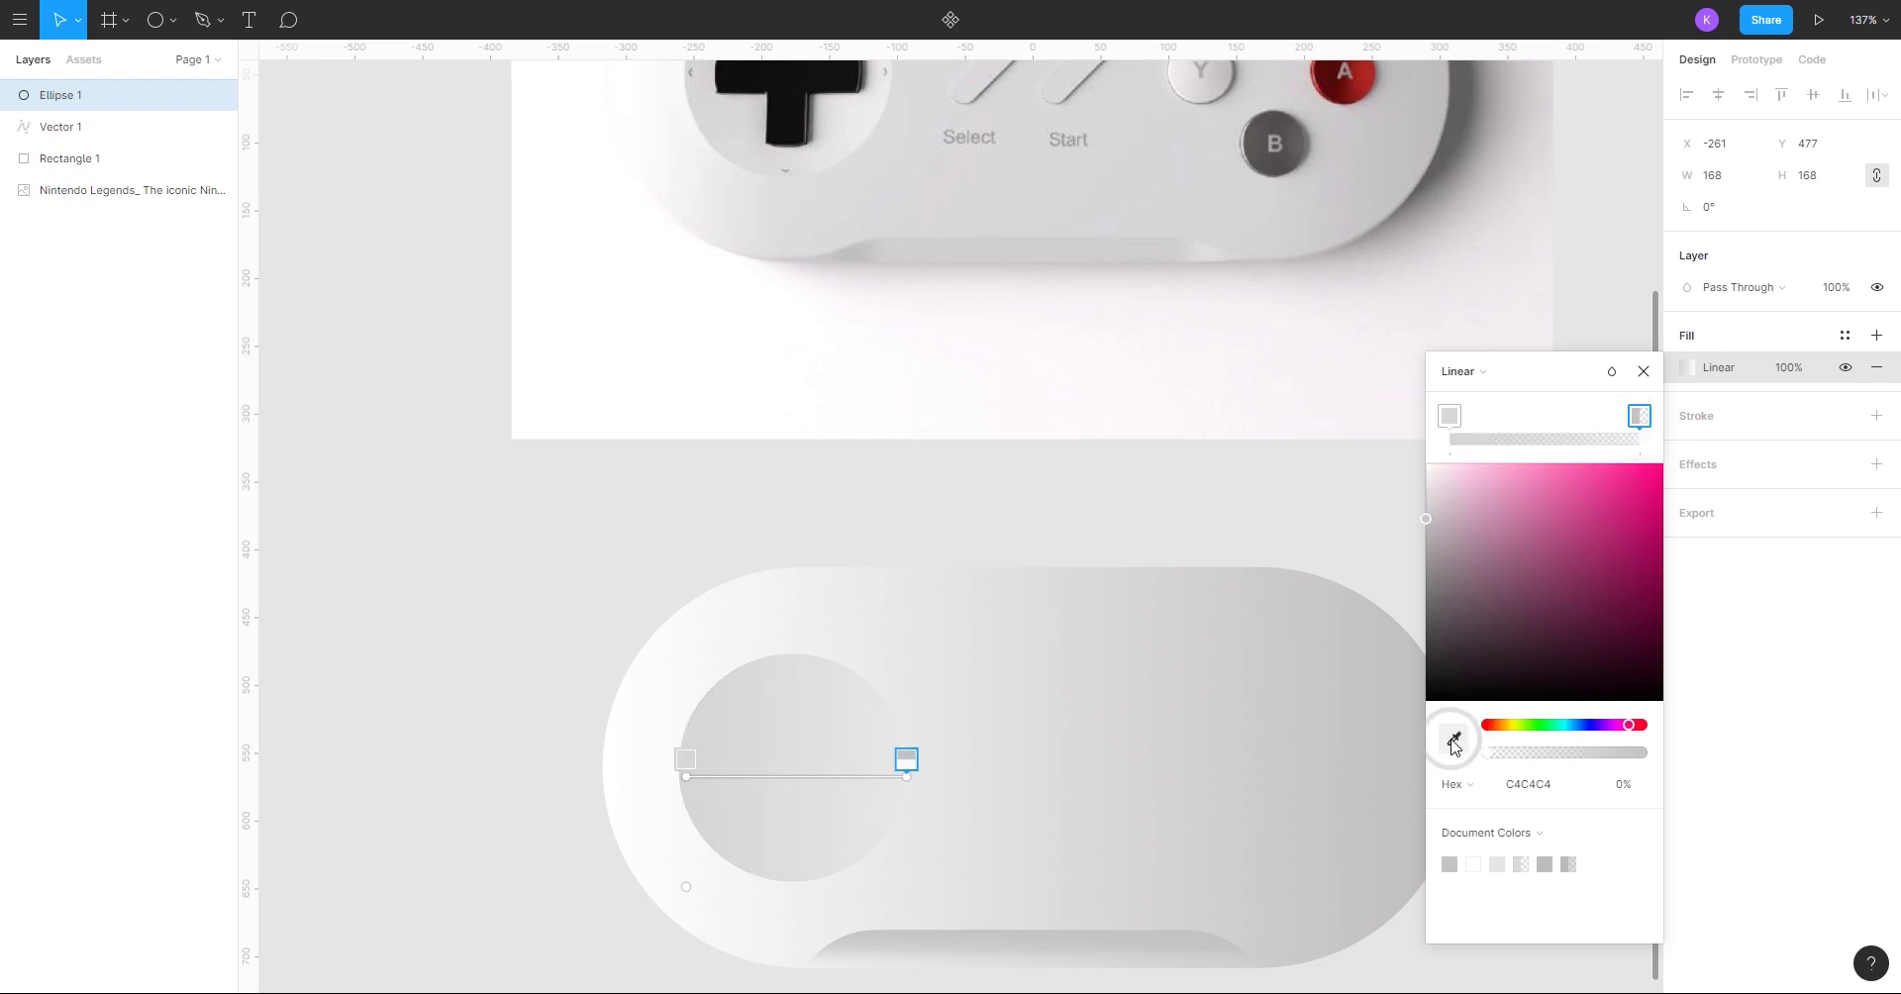
click(877, 113)
drag(1431, 502, 1426, 485)
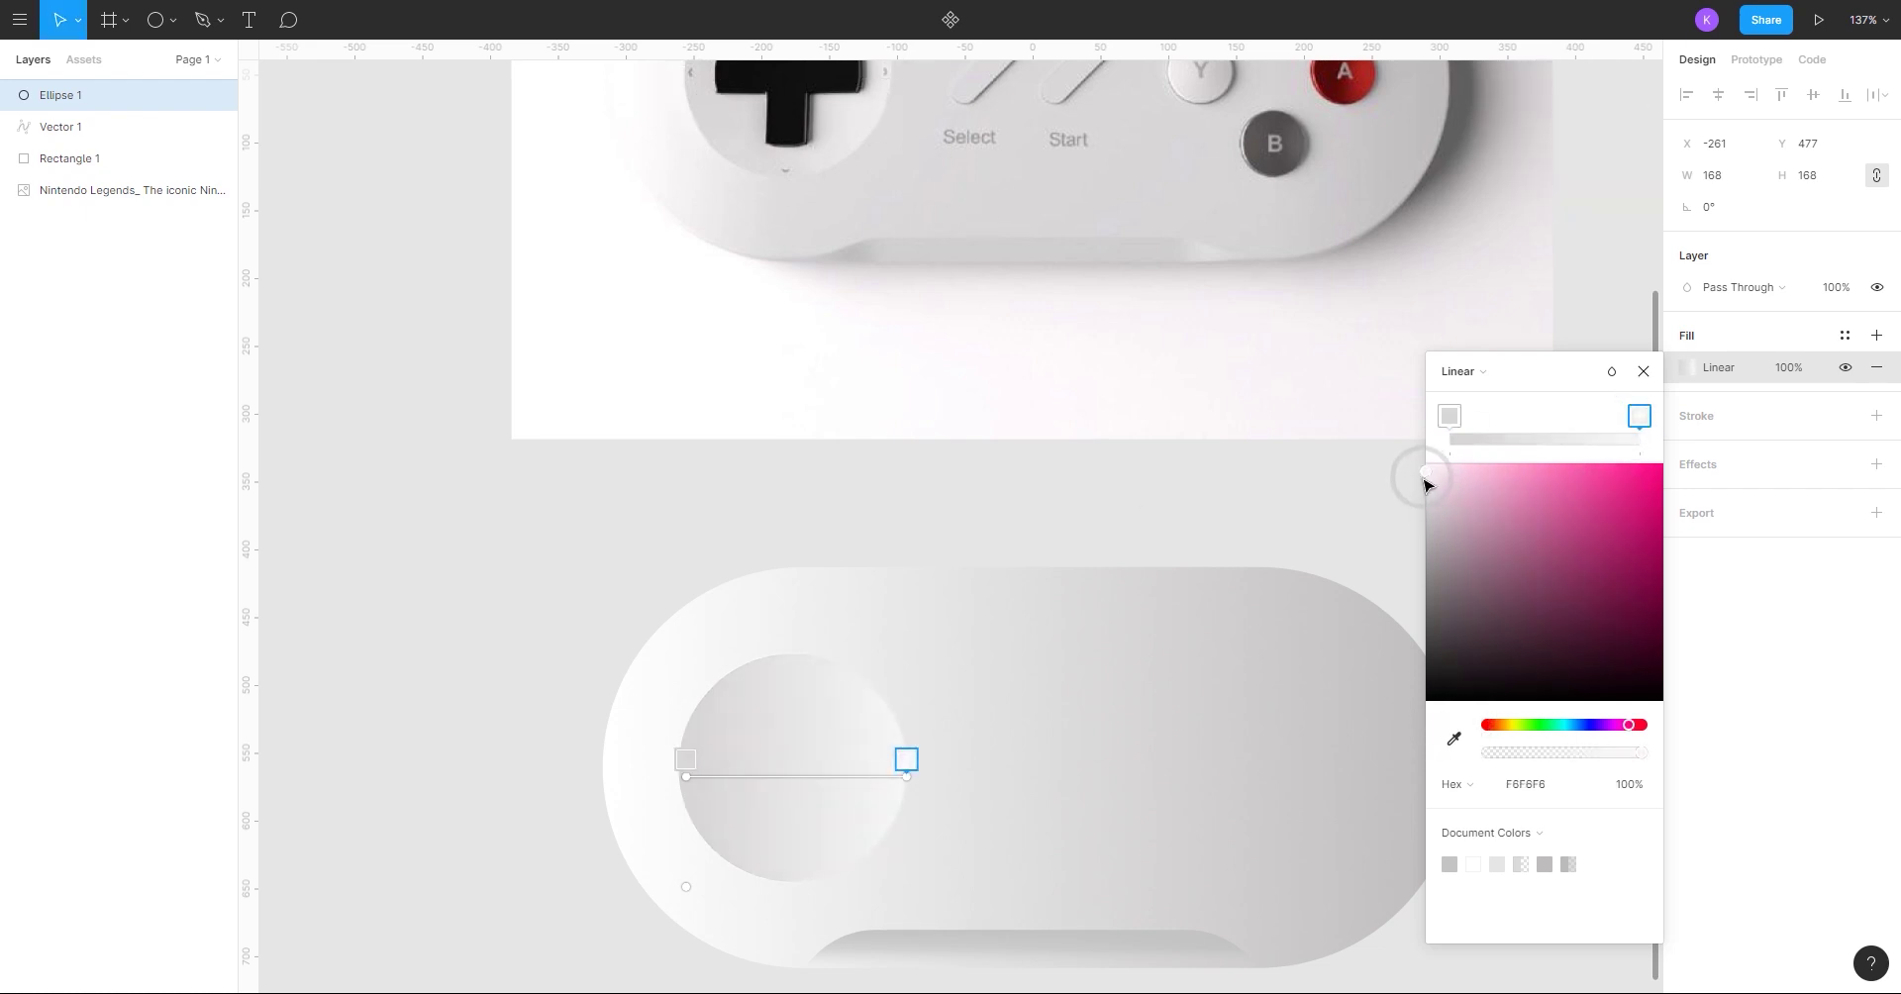
click(1644, 374)
click(693, 495)
- Lock the controller body, the trapezoid notch and the large circle so they cannot be selected on the canvas
scroll(679, 484, down, 1)
drag(679, 484, 630, 400)
scroll(660, 364, down, 1)
scroll(891, 603, up, 2)
click(229, 92)
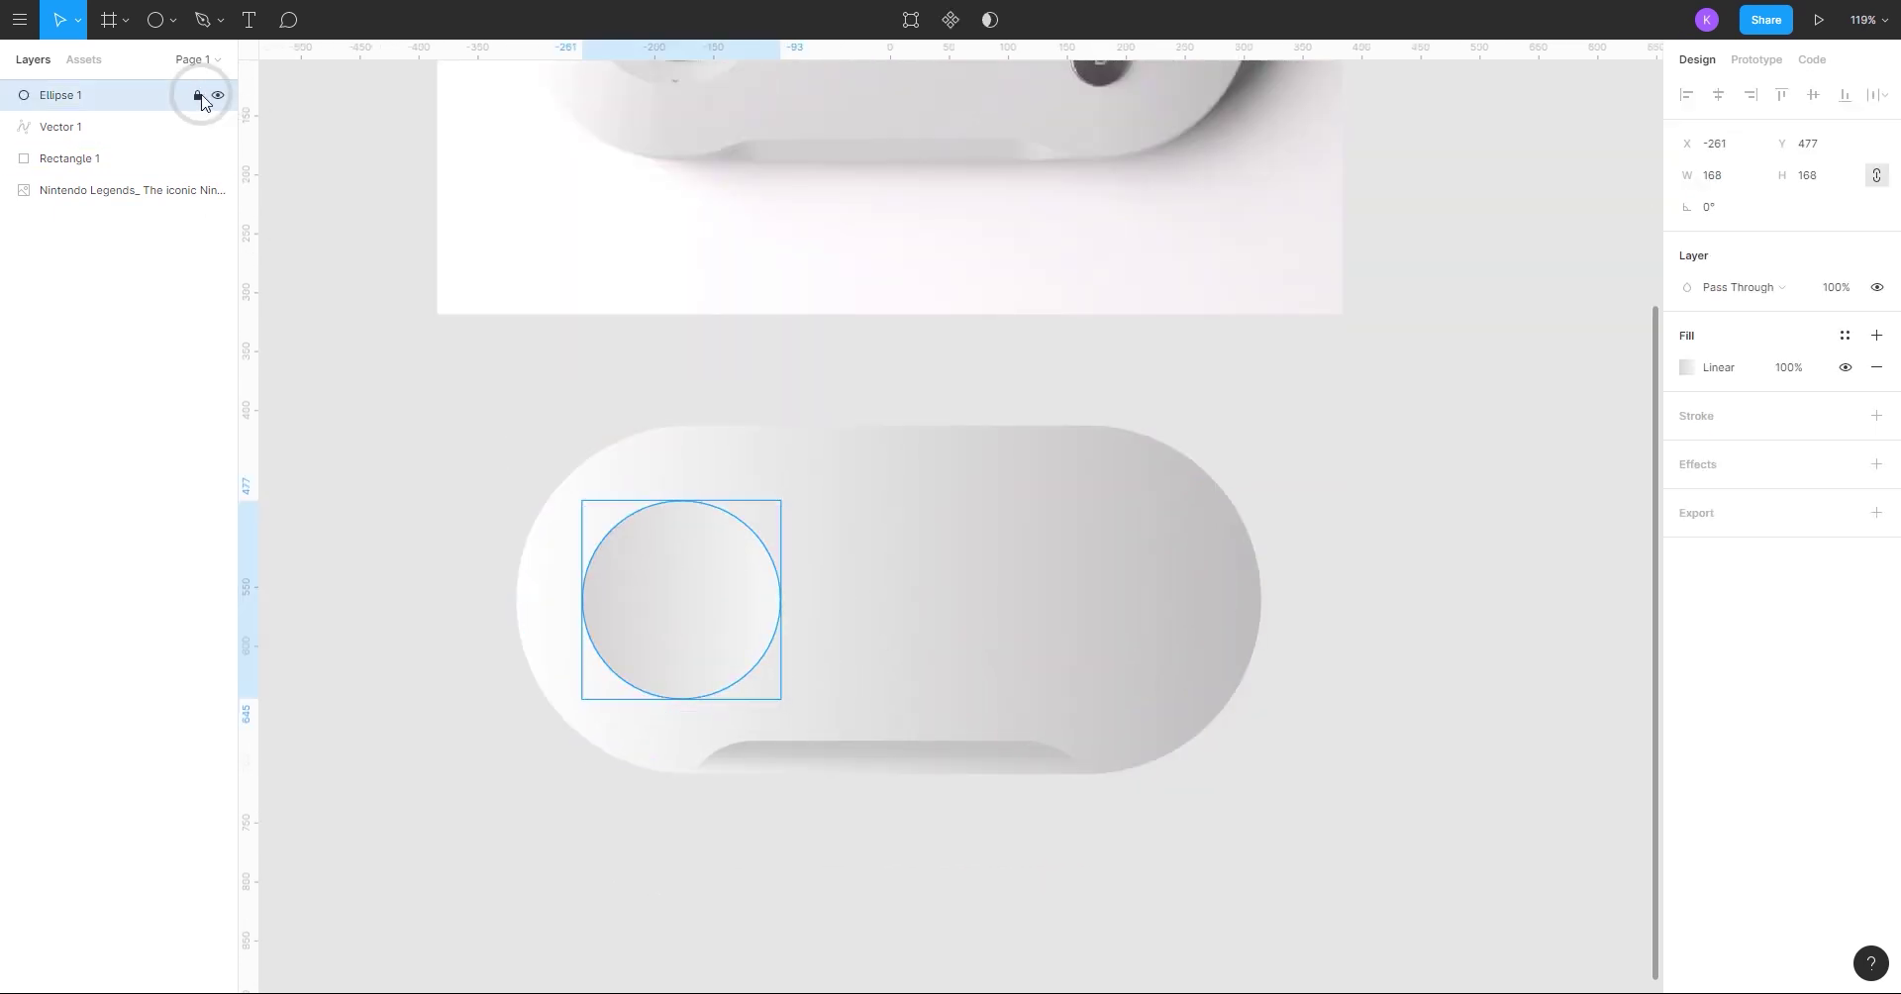
click(925, 645)
click(841, 760)
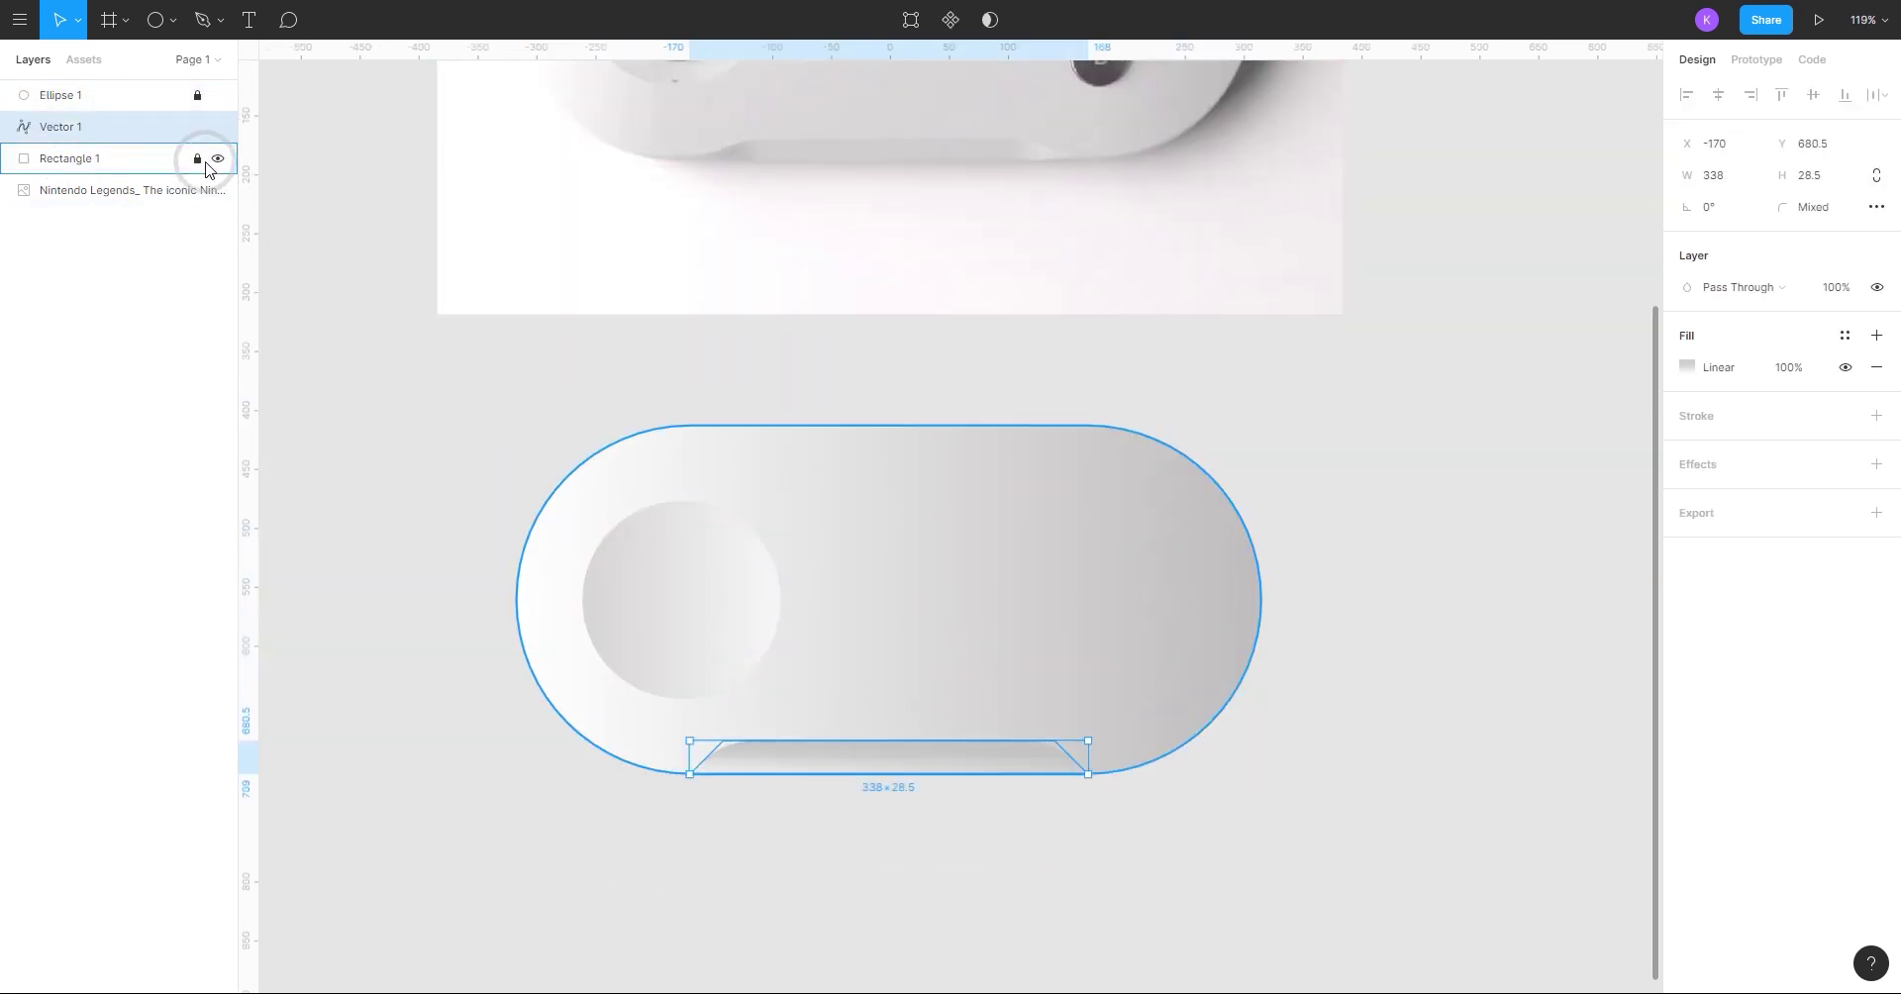
click(197, 126)
click(373, 495)
scroll(555, 482, down, 2)
drag(555, 482, 567, 614)
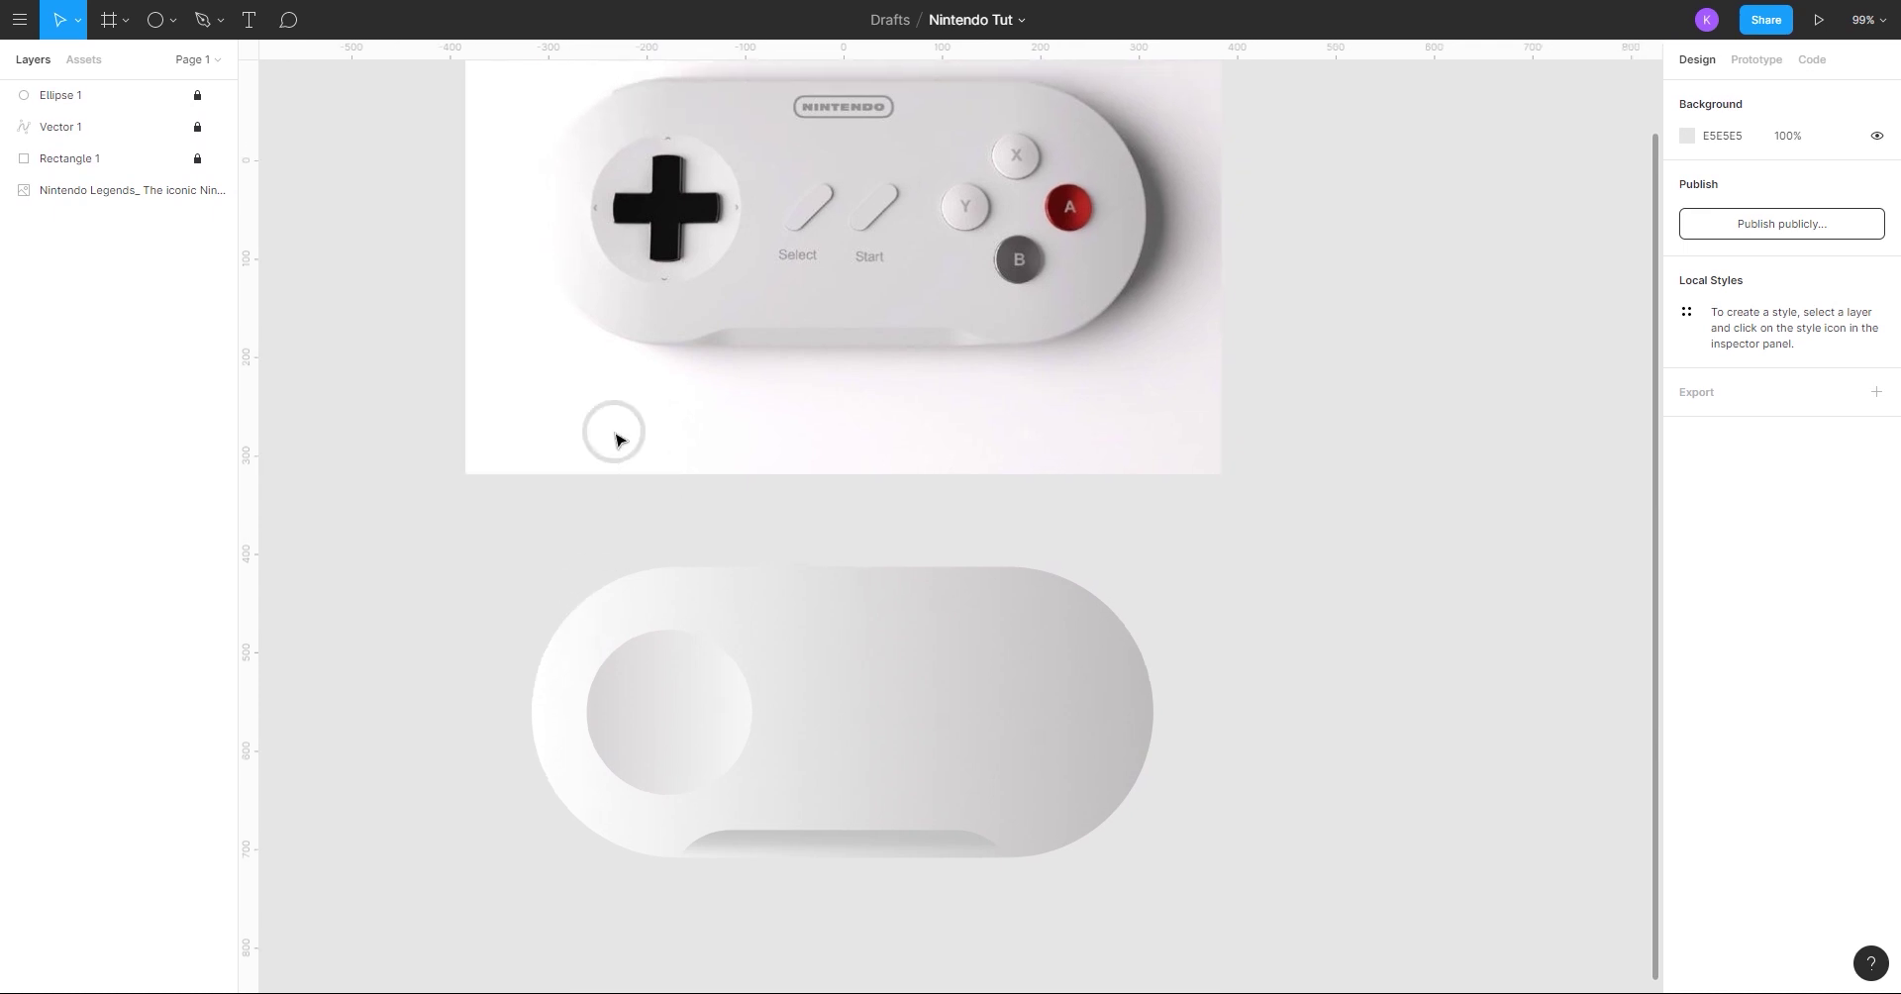
- Draw a 55 × 55 circle in the lower part of the controller body's right half for the B button
click(170, 19)
click(158, 136)
scroll(1042, 141, up, 5)
mouse_move(934, 334)
mouse_down()
mouse_move(1041, 440)
mouse_move(1040, 241)
mouse_move(949, 695)
mouse_up()
scroll(1034, 441, down, 5)
shift+click(1027, 434)
click(1027, 434)
scroll(1036, 653, up, 4)
drag(1158, 675, 1229, 524)
- Add an inner shadow to the small circle with a Y offset of 3 and a blur of 0
click(1876, 465)
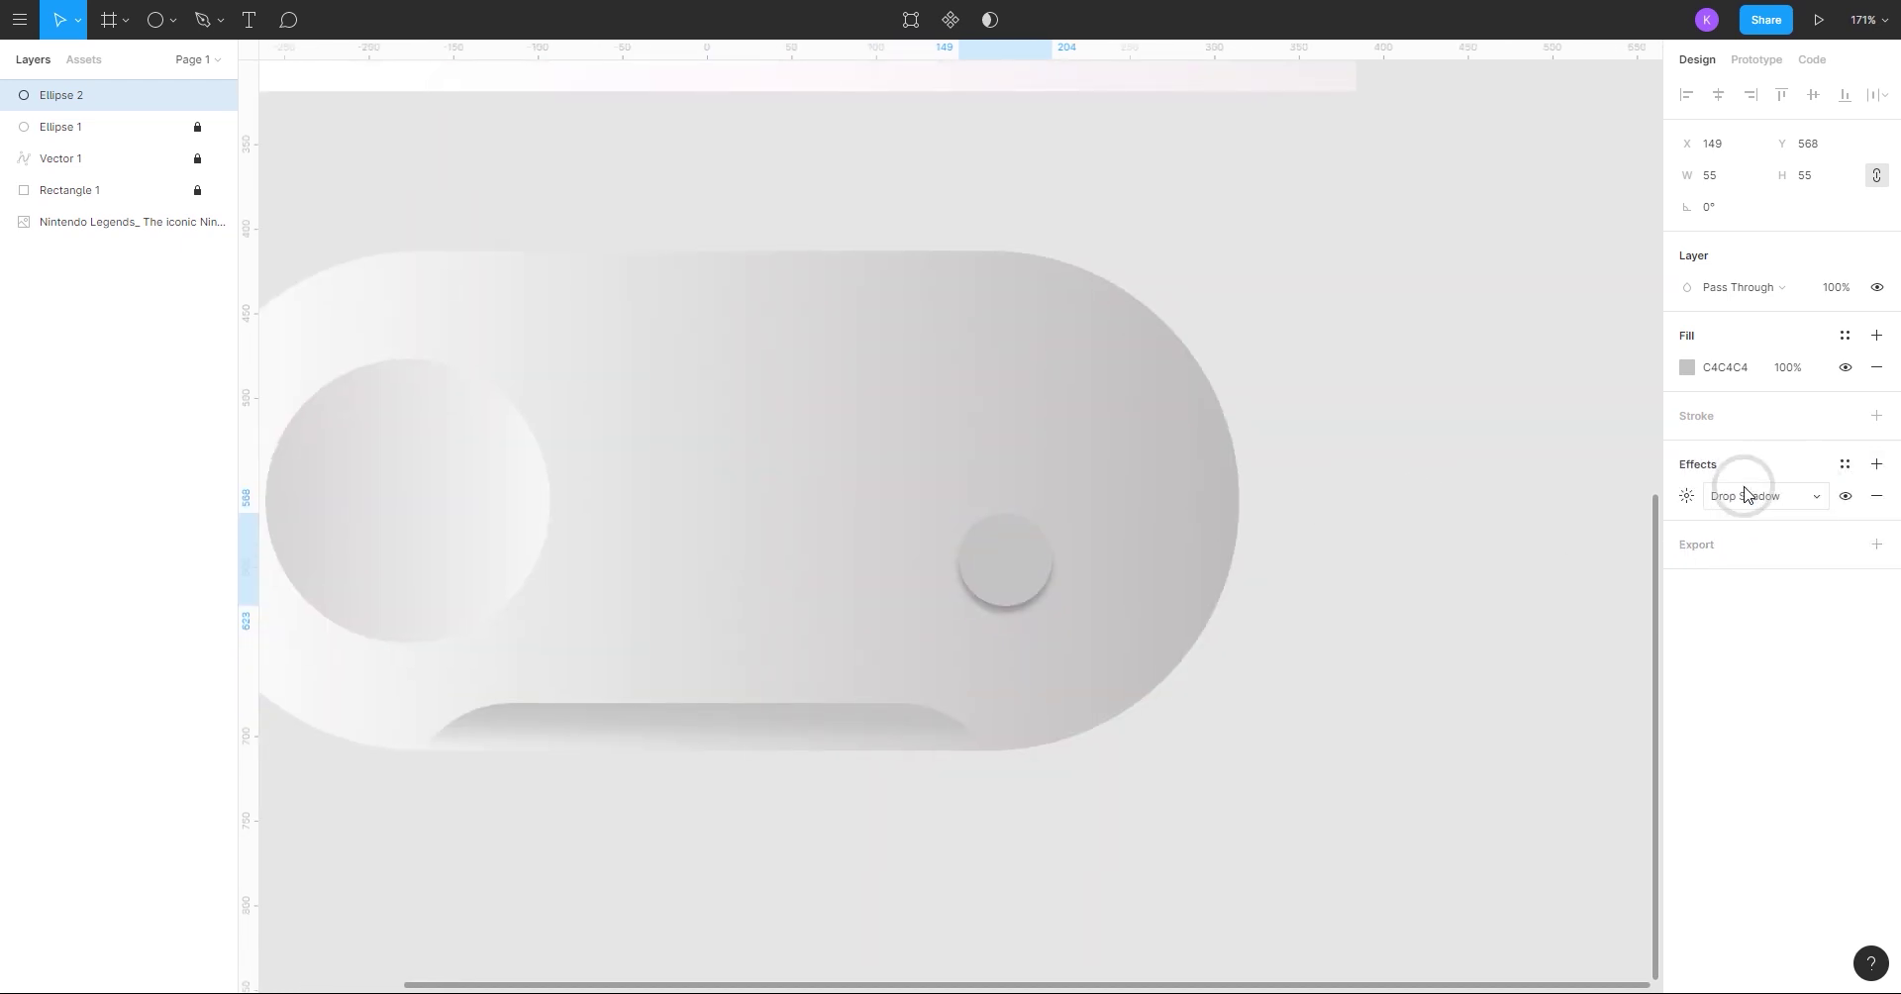
click(1745, 495)
click(1750, 465)
click(1686, 495)
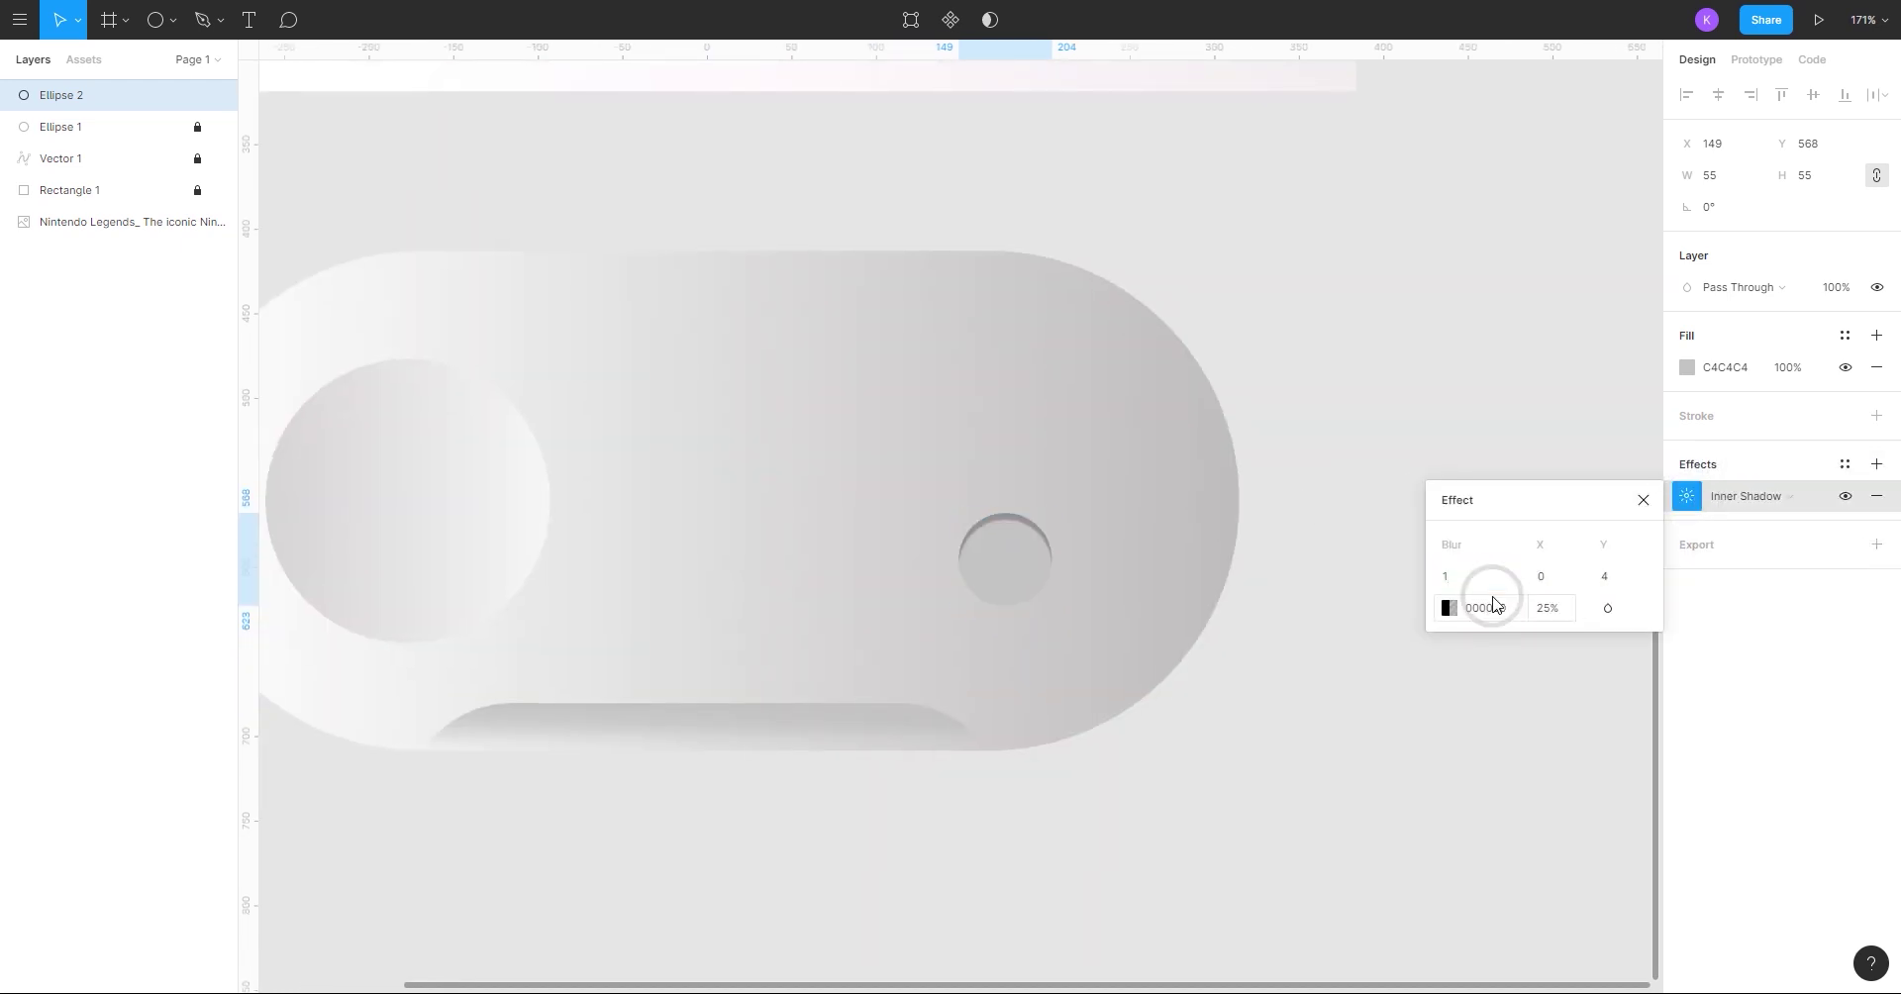
click(1613, 579)
text(2)
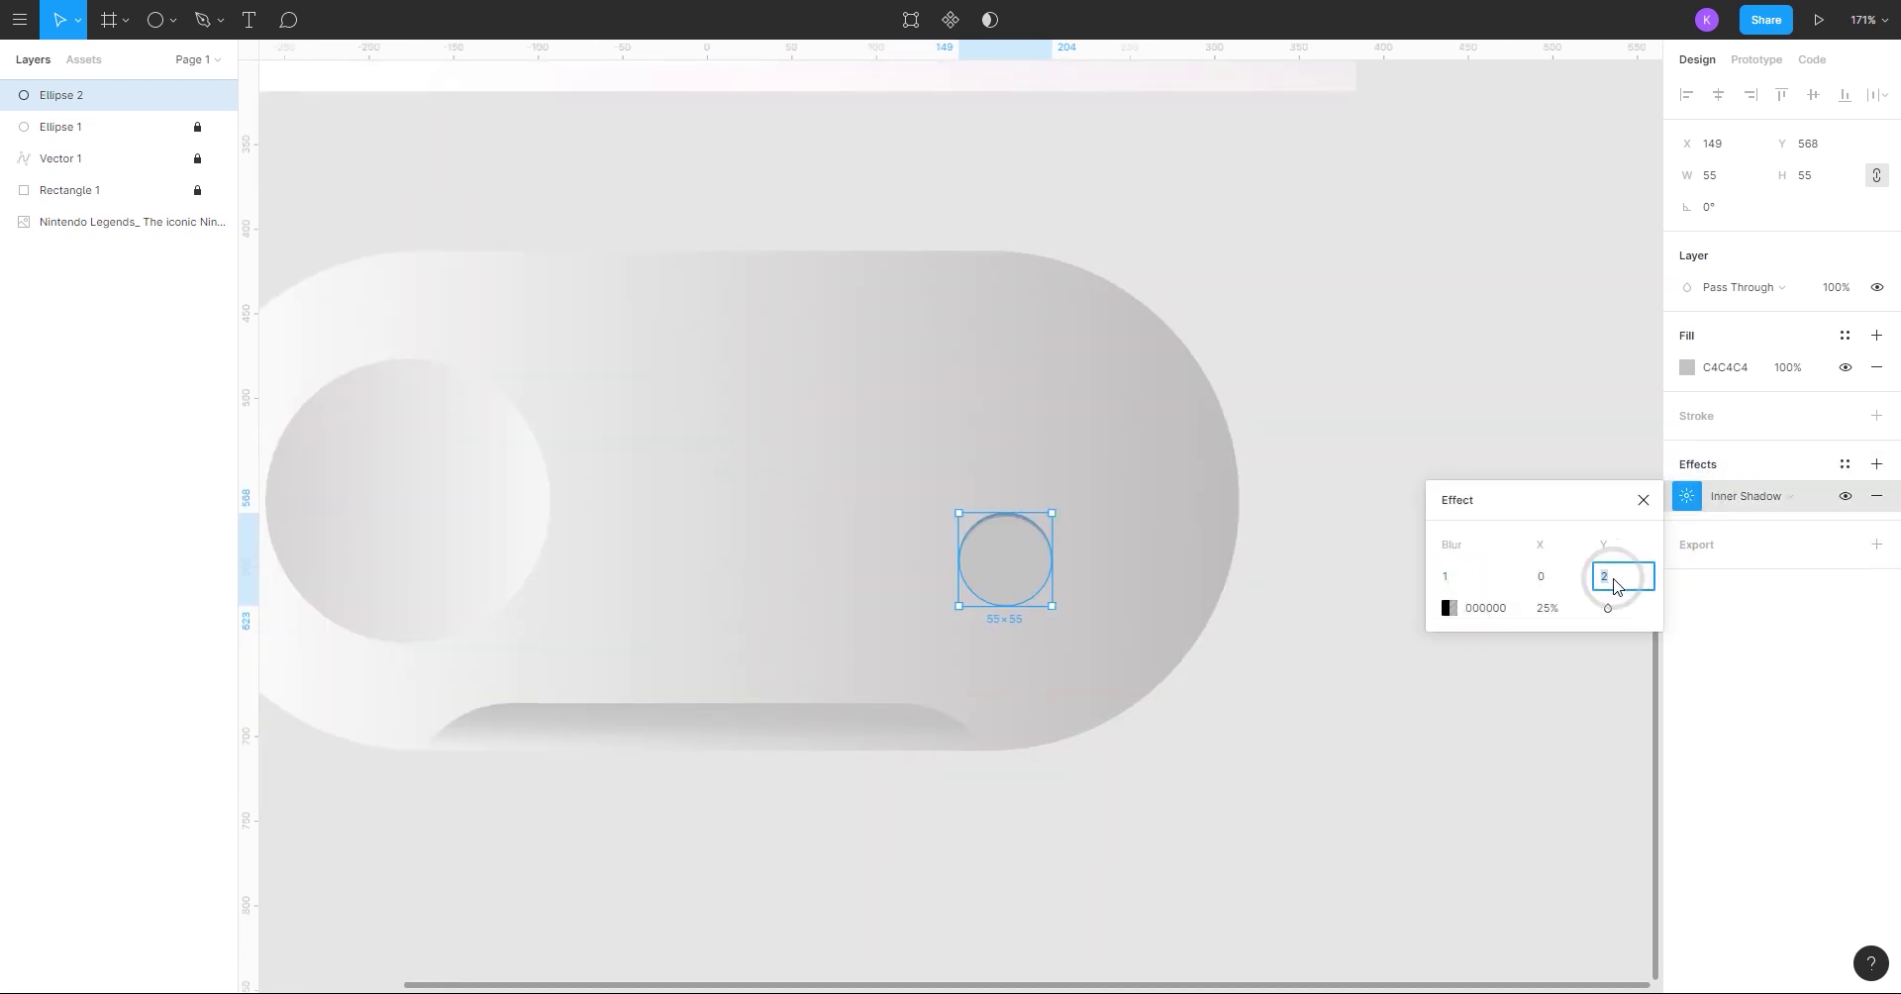
key(Return)
key(Return)
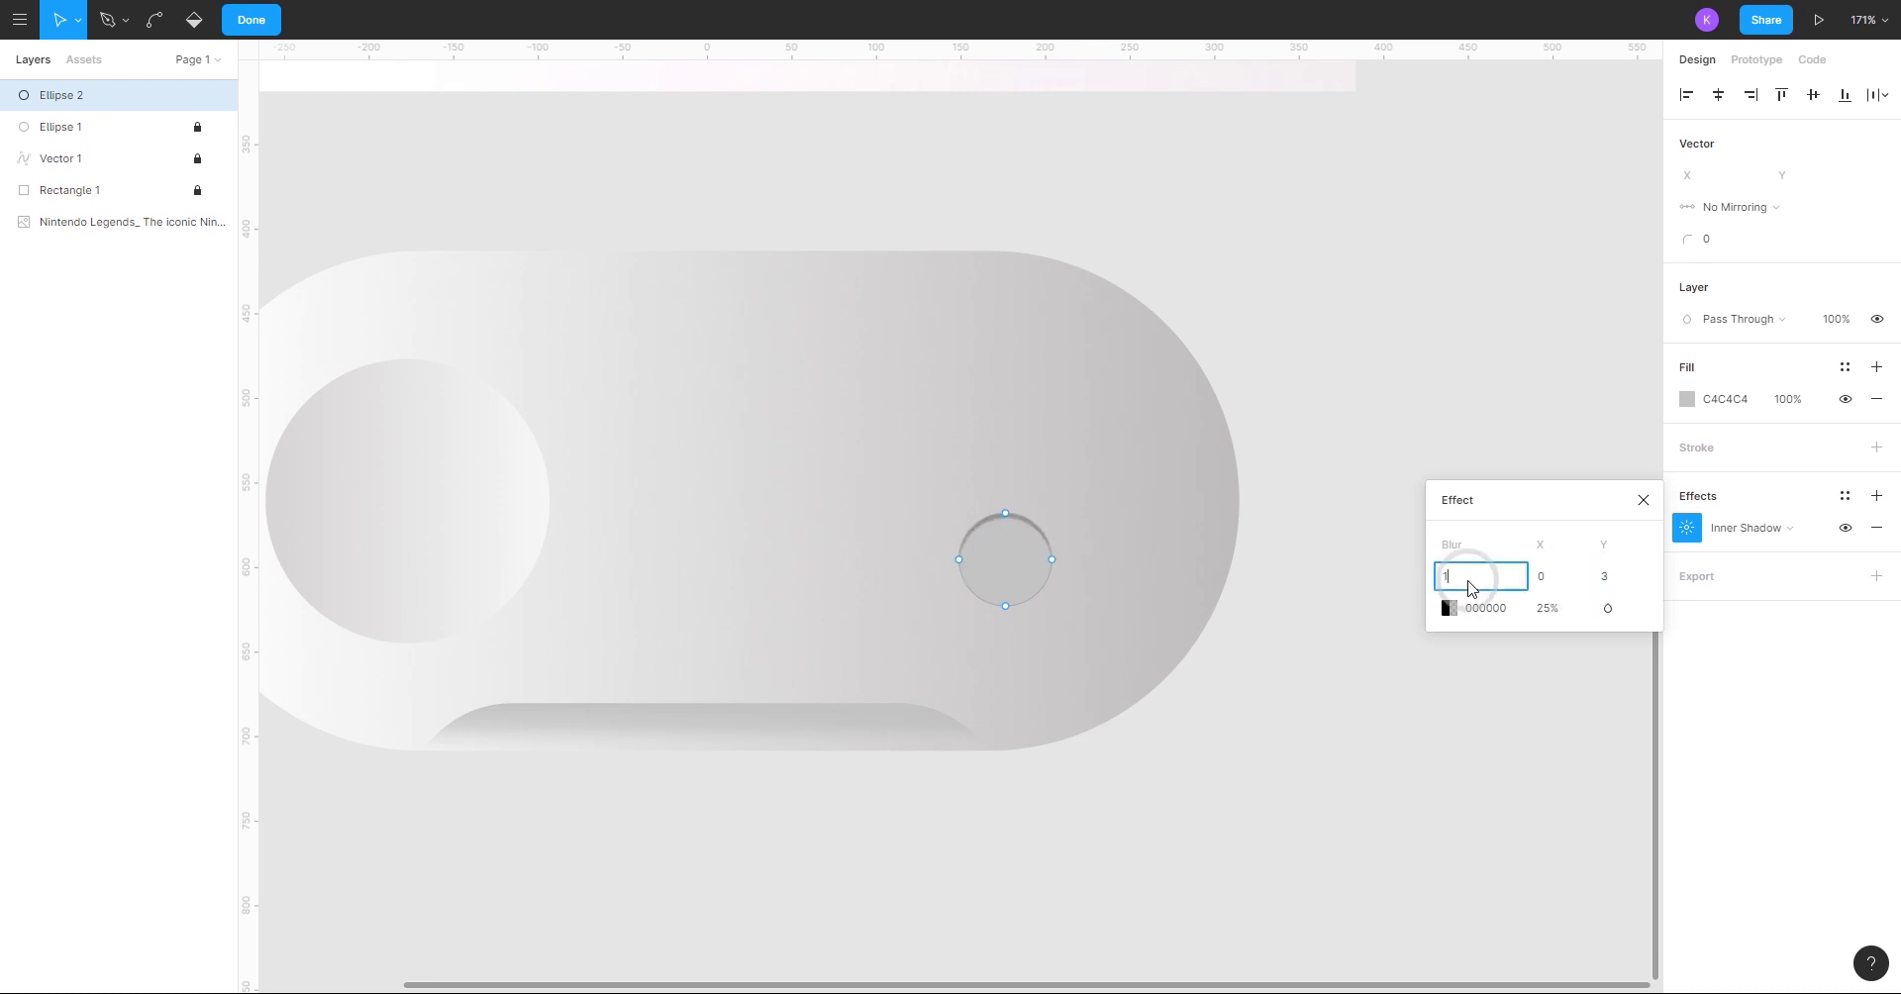
click(1644, 501)
click(1499, 492)
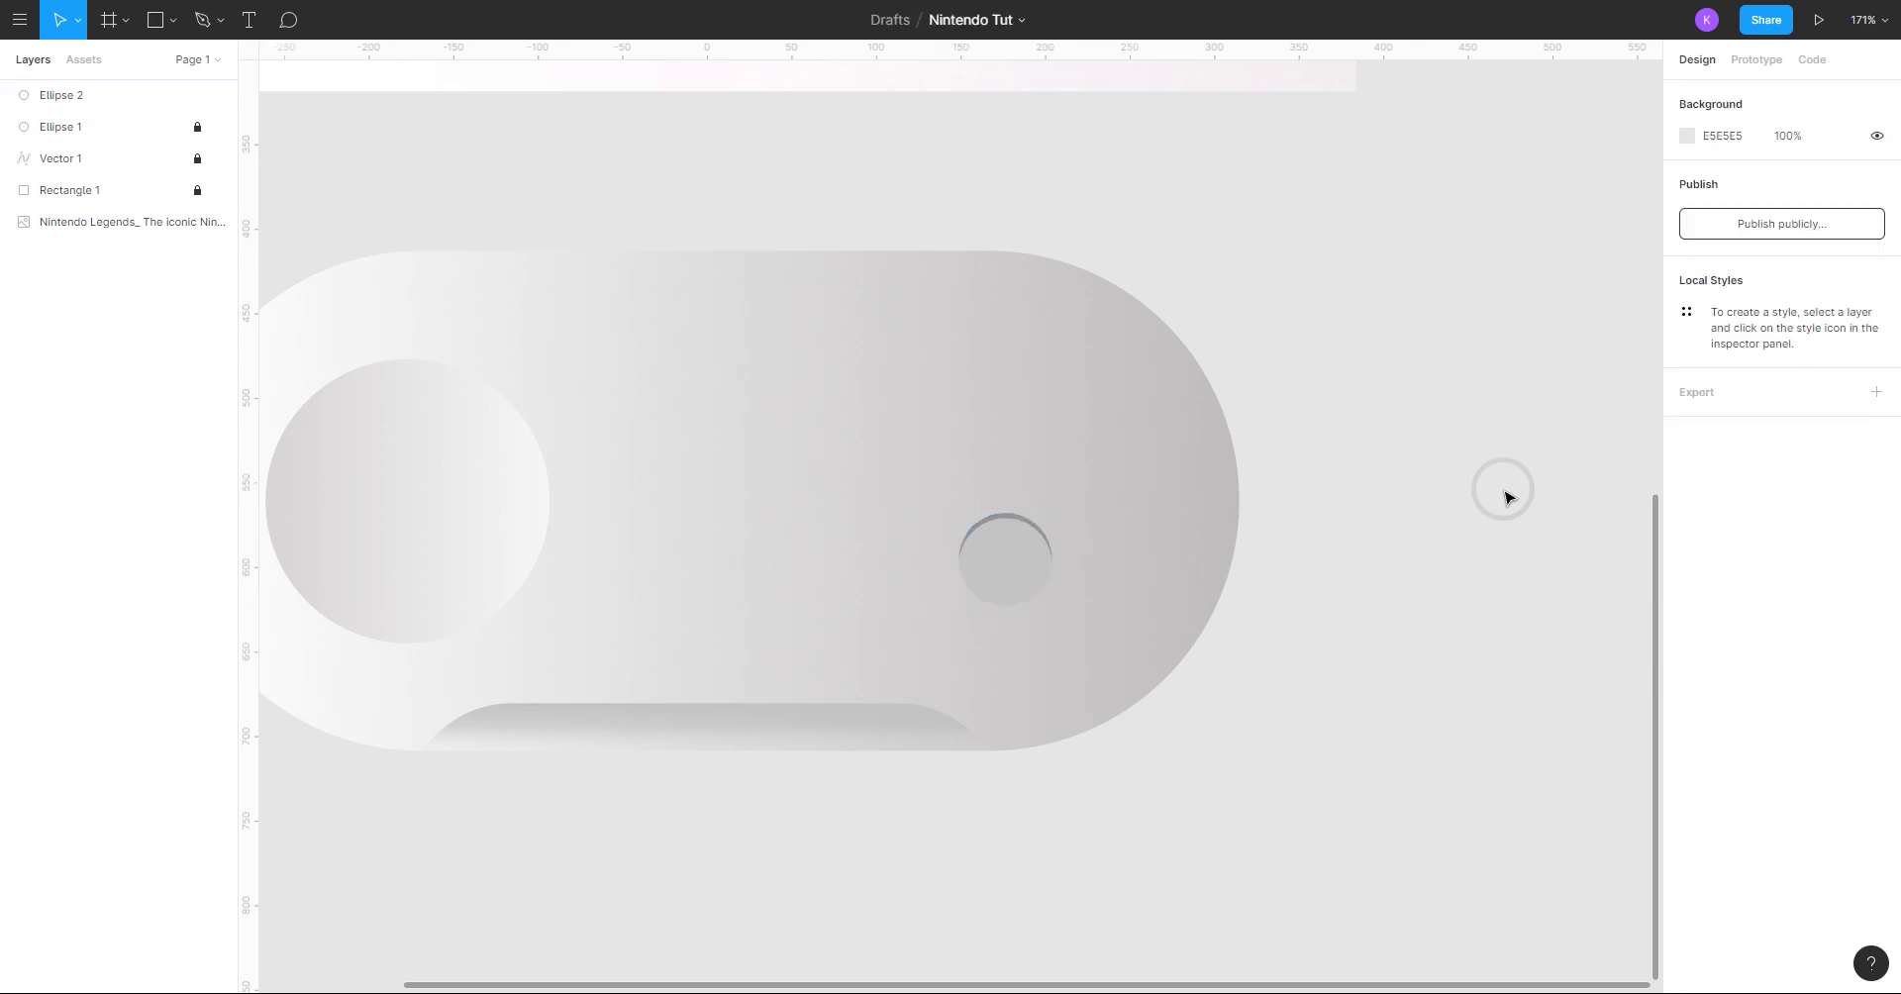
- Try the small circle's inner shadow at 50% opacity and restore it to 25%
ctrl+scroll(1386, 523, up, 2)
click(955, 556)
key(Return)
click(1683, 532)
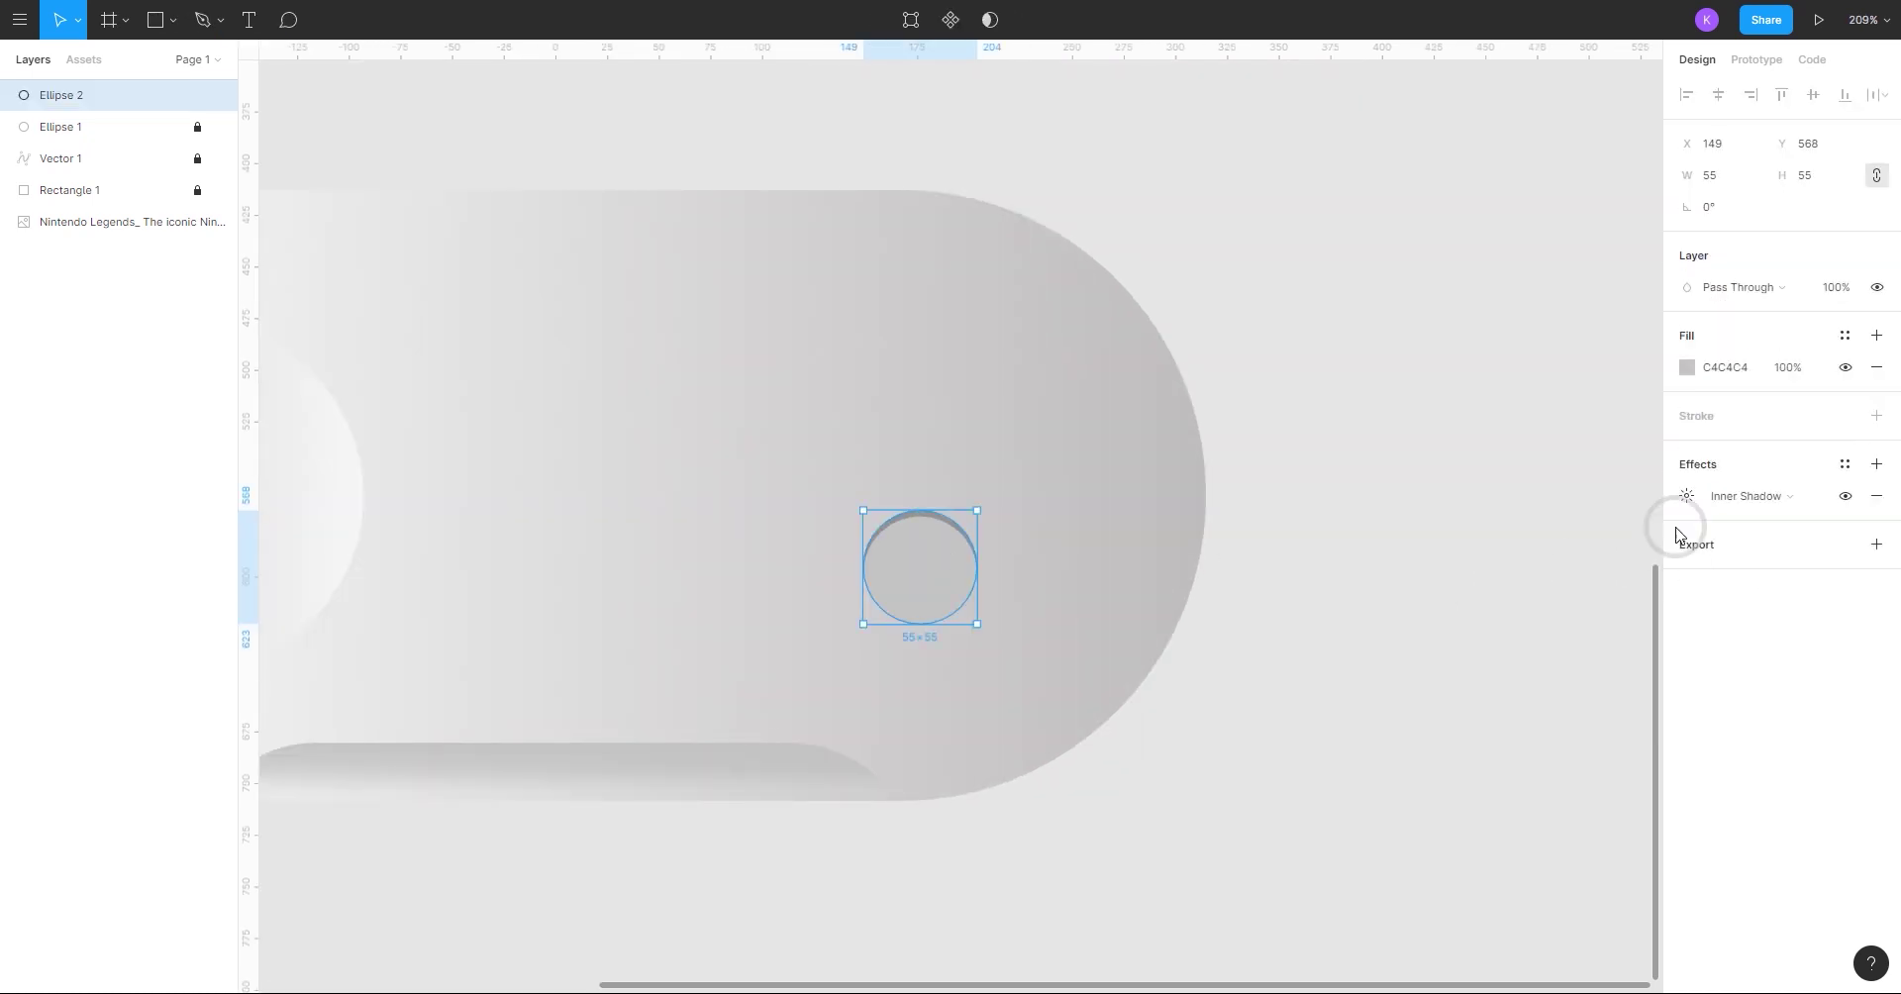
click(1686, 496)
click(1548, 608)
text(50)
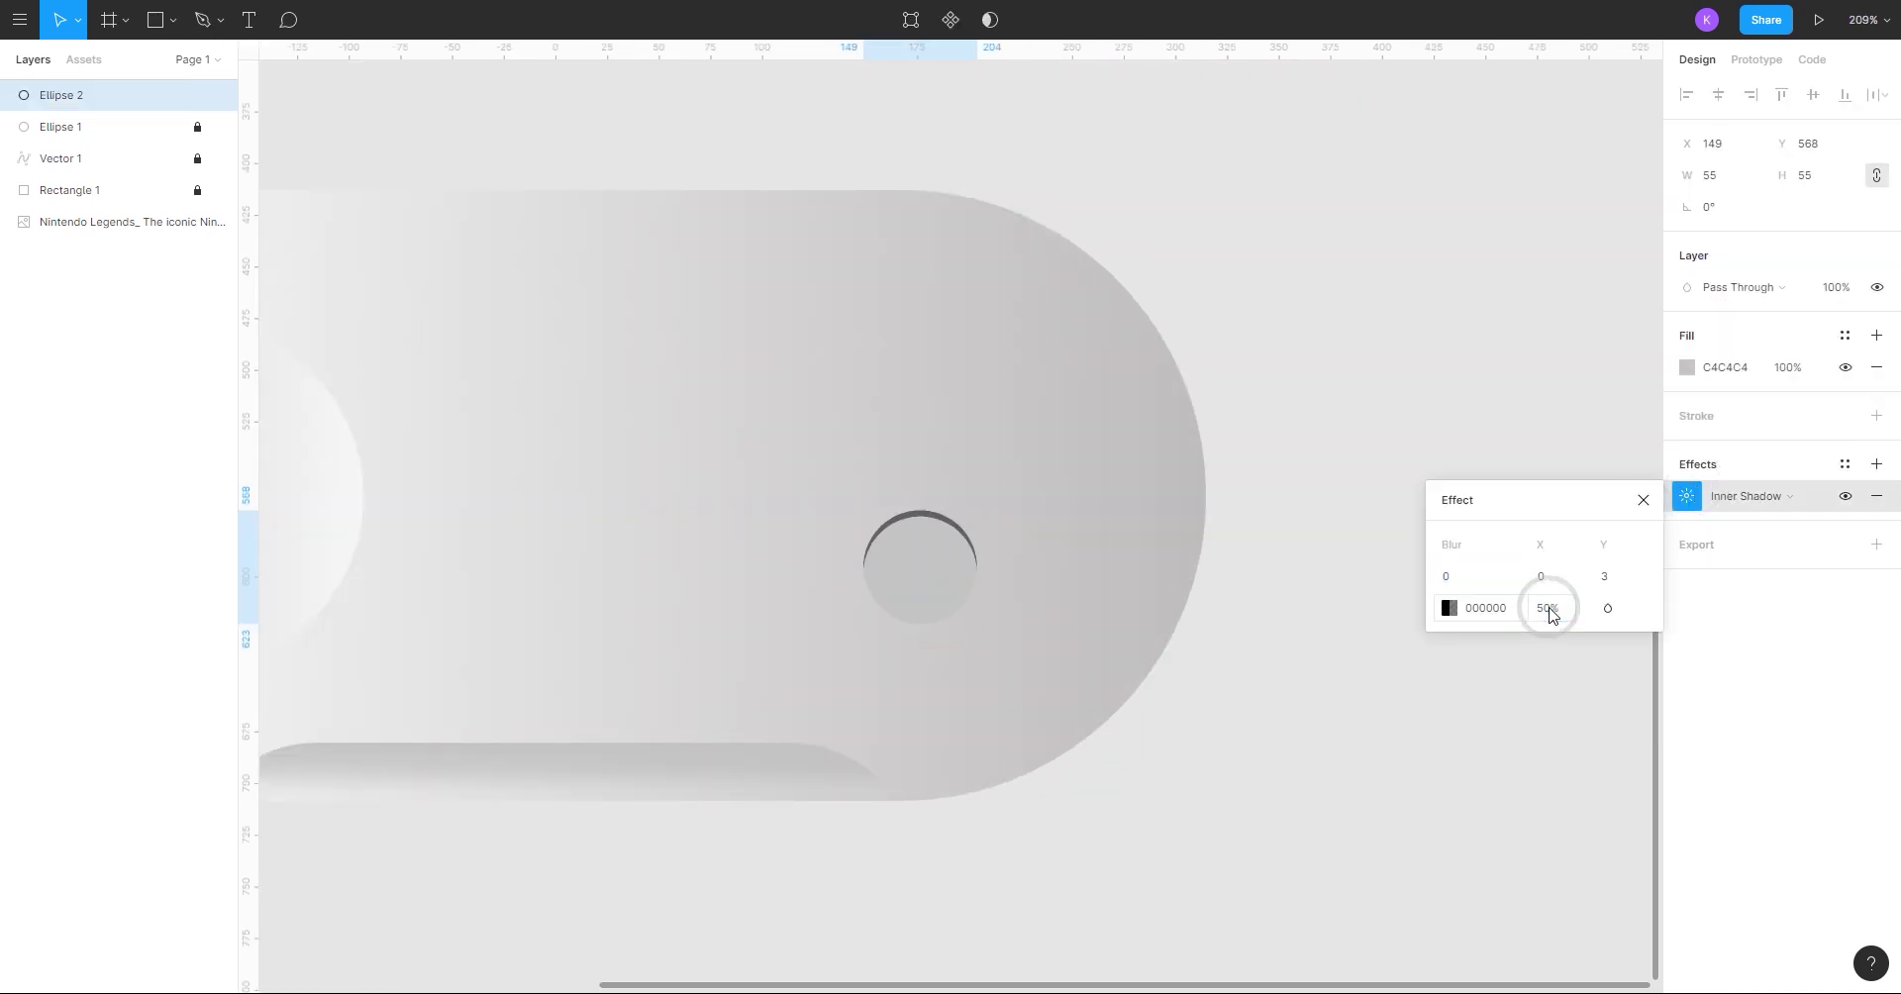
key(Return)
text(25)
- Set the blur of the small circle's inner shadow to 5
click(1483, 582)
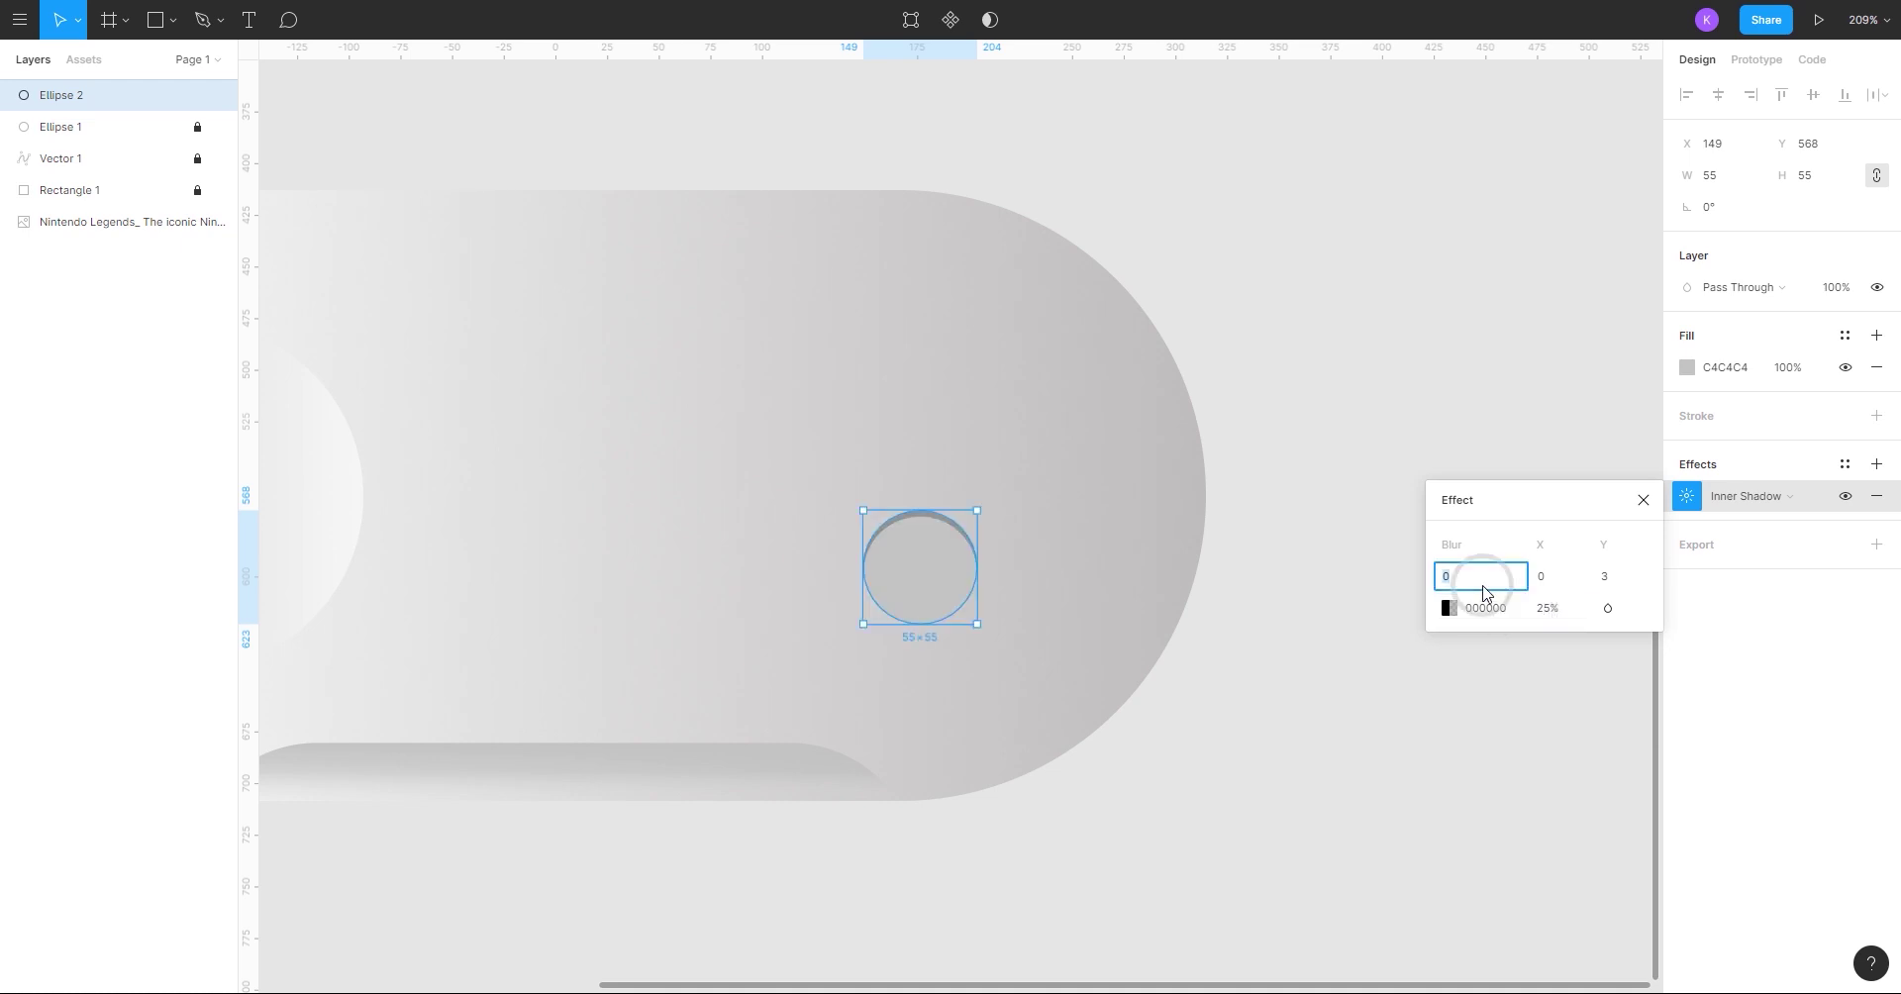
text(5)
key(Return)
click(1645, 503)
click(1544, 495)
scroll(1505, 492, down, 2)
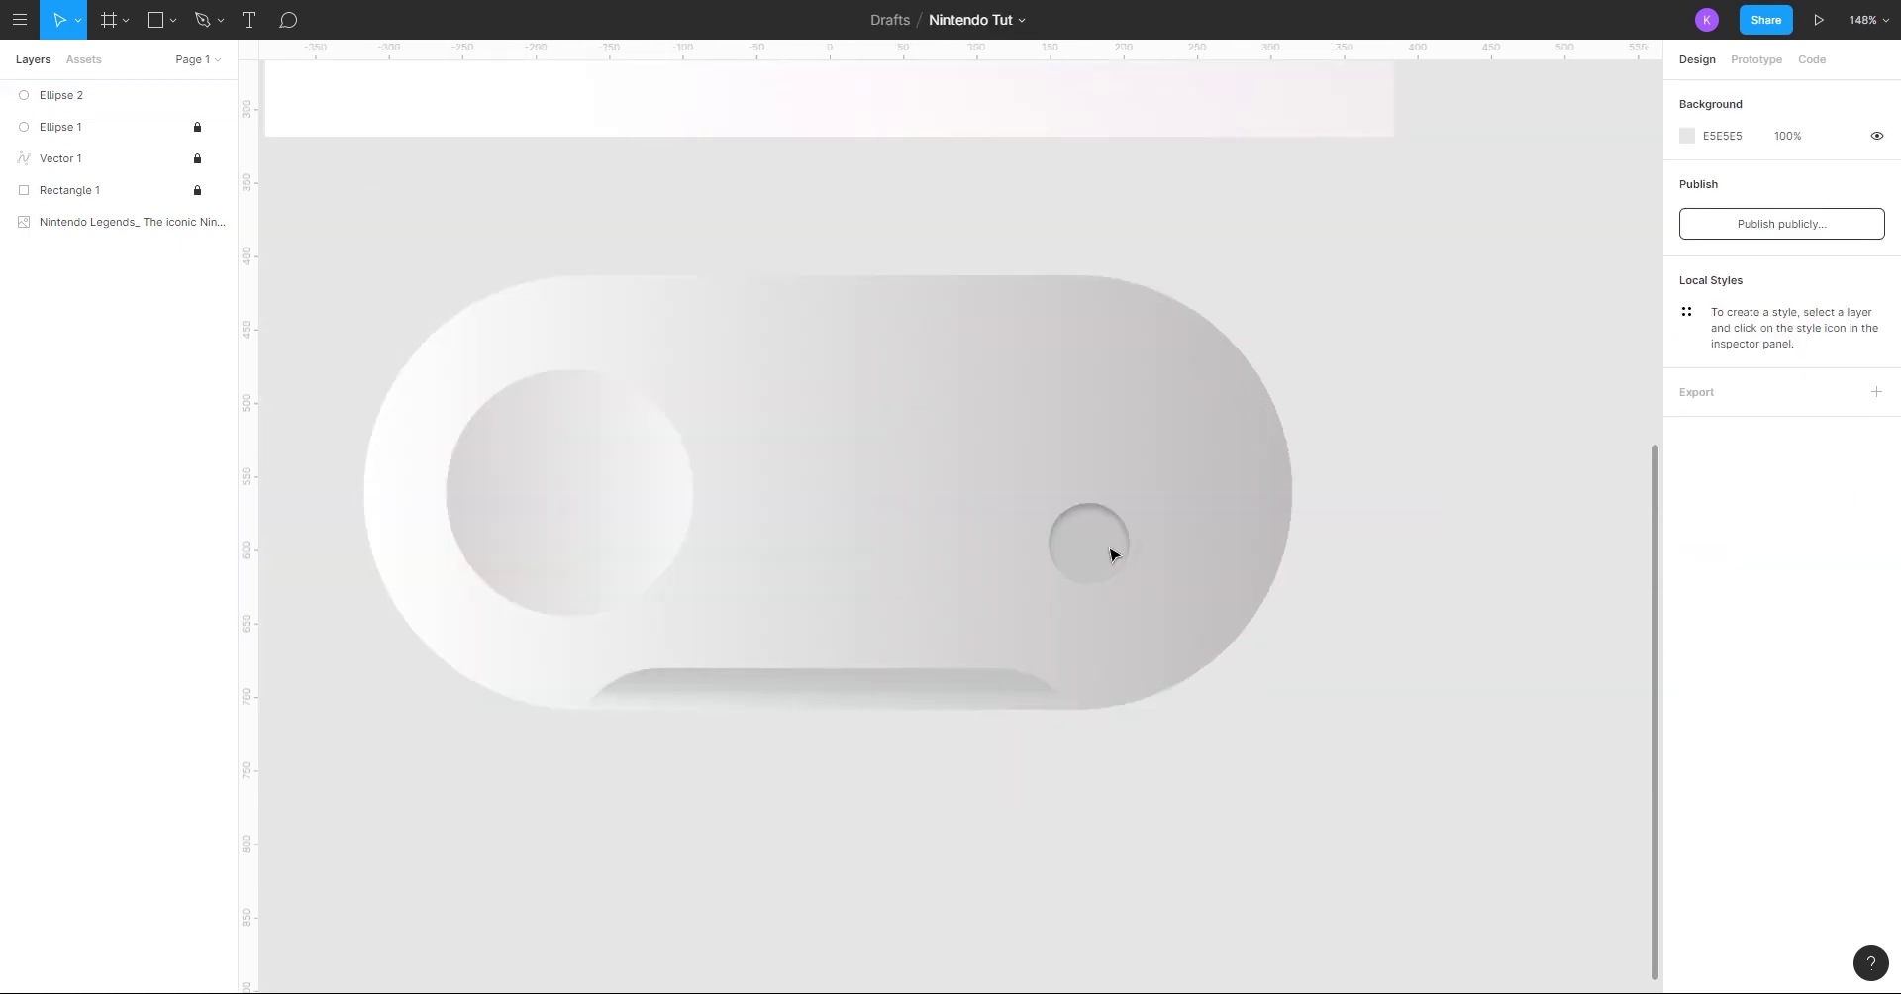
- Duplicate the small circle, shrink the copy to 51 × 51 around the same centre and remove its inner shadow
click(1109, 550)
key(ctrl+c)
key(ctrl+v)
scroll(1110, 550, up, 3)
drag(1006, 472, 1012, 478)
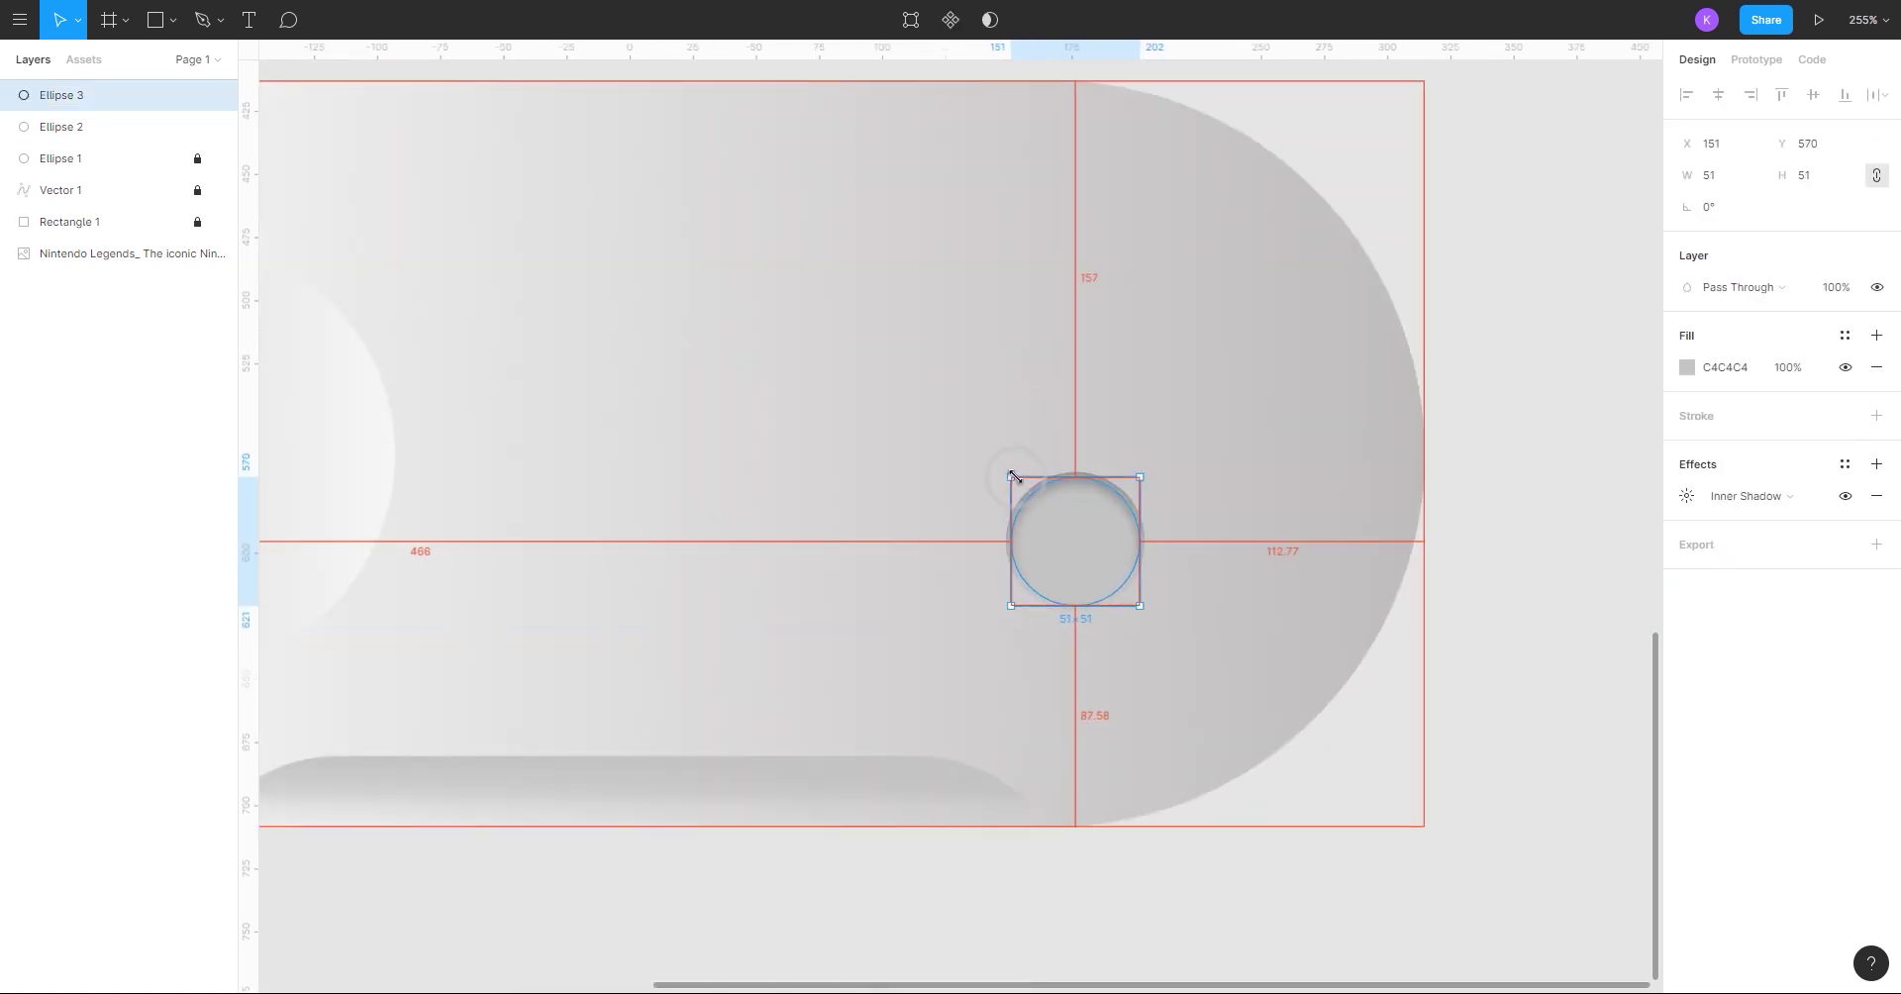
click(1869, 489)
click(1709, 424)
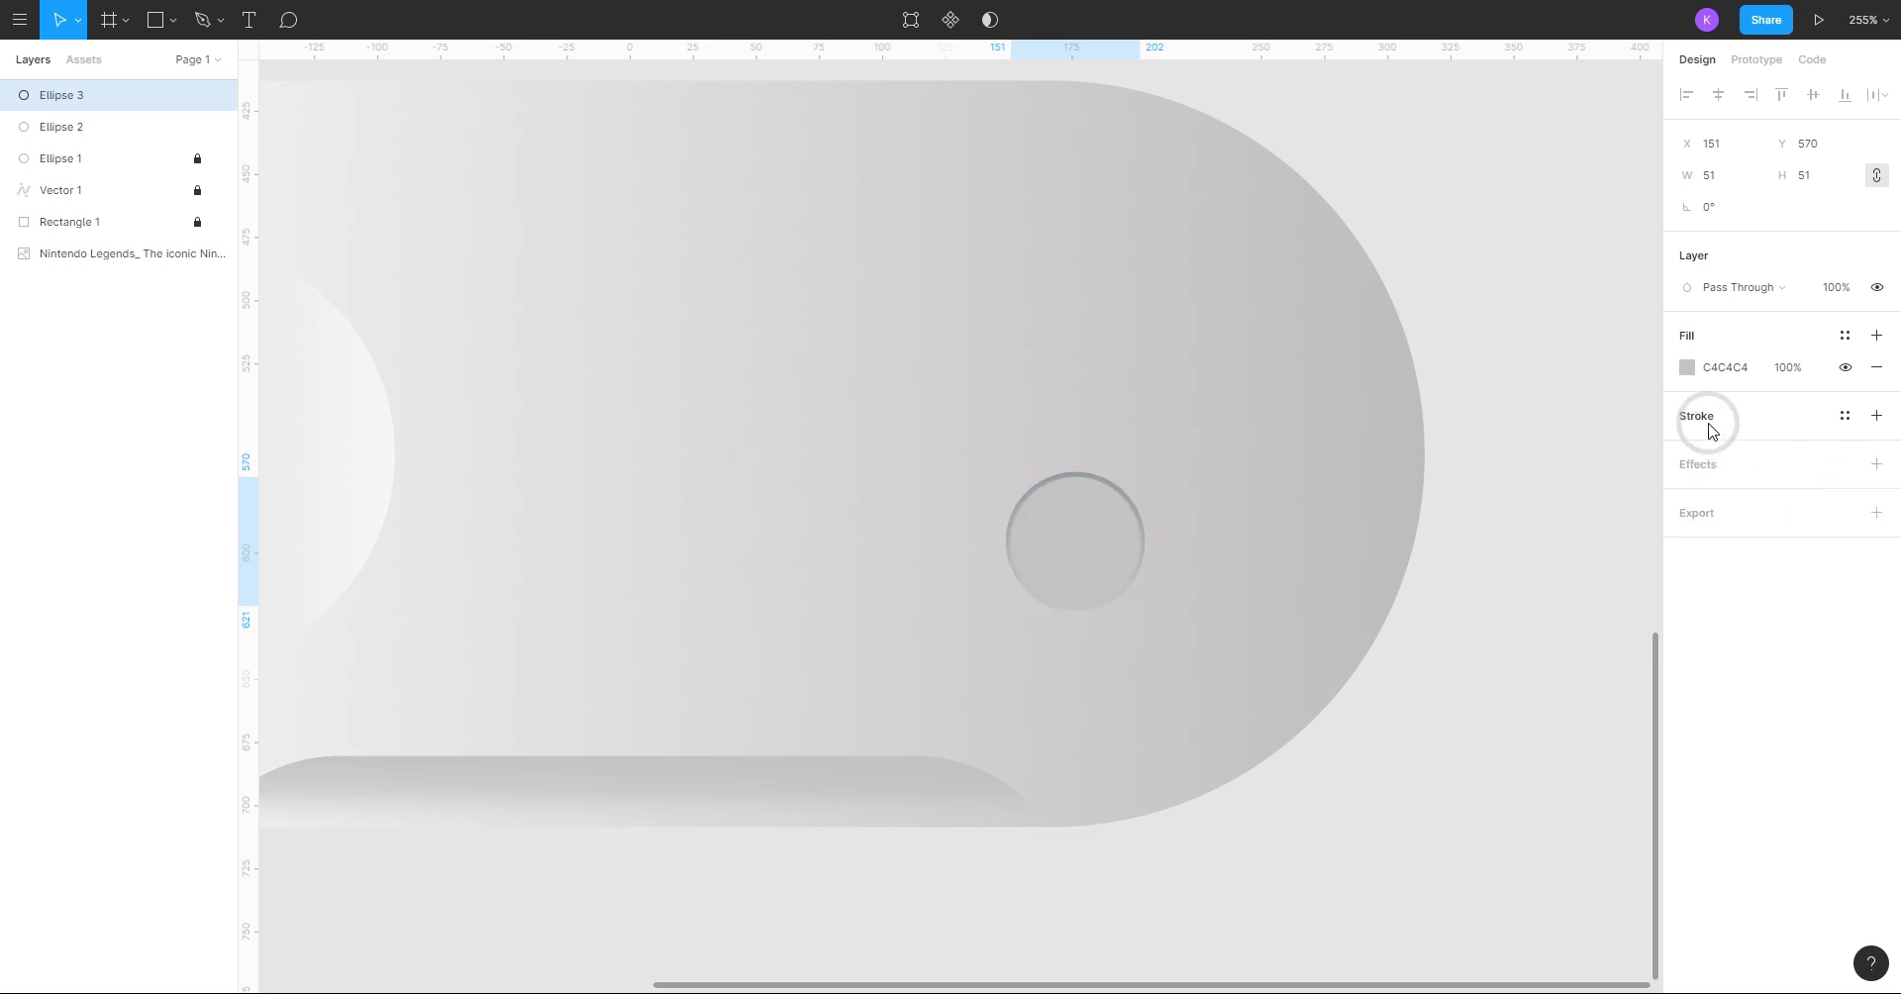
- Change the 51 × 51 circle's fill from solid to a linear gradient
click(1689, 371)
click(1456, 371)
click(1466, 396)
scroll(1076, 540, down, 3)
drag(895, 419, 824, 397)
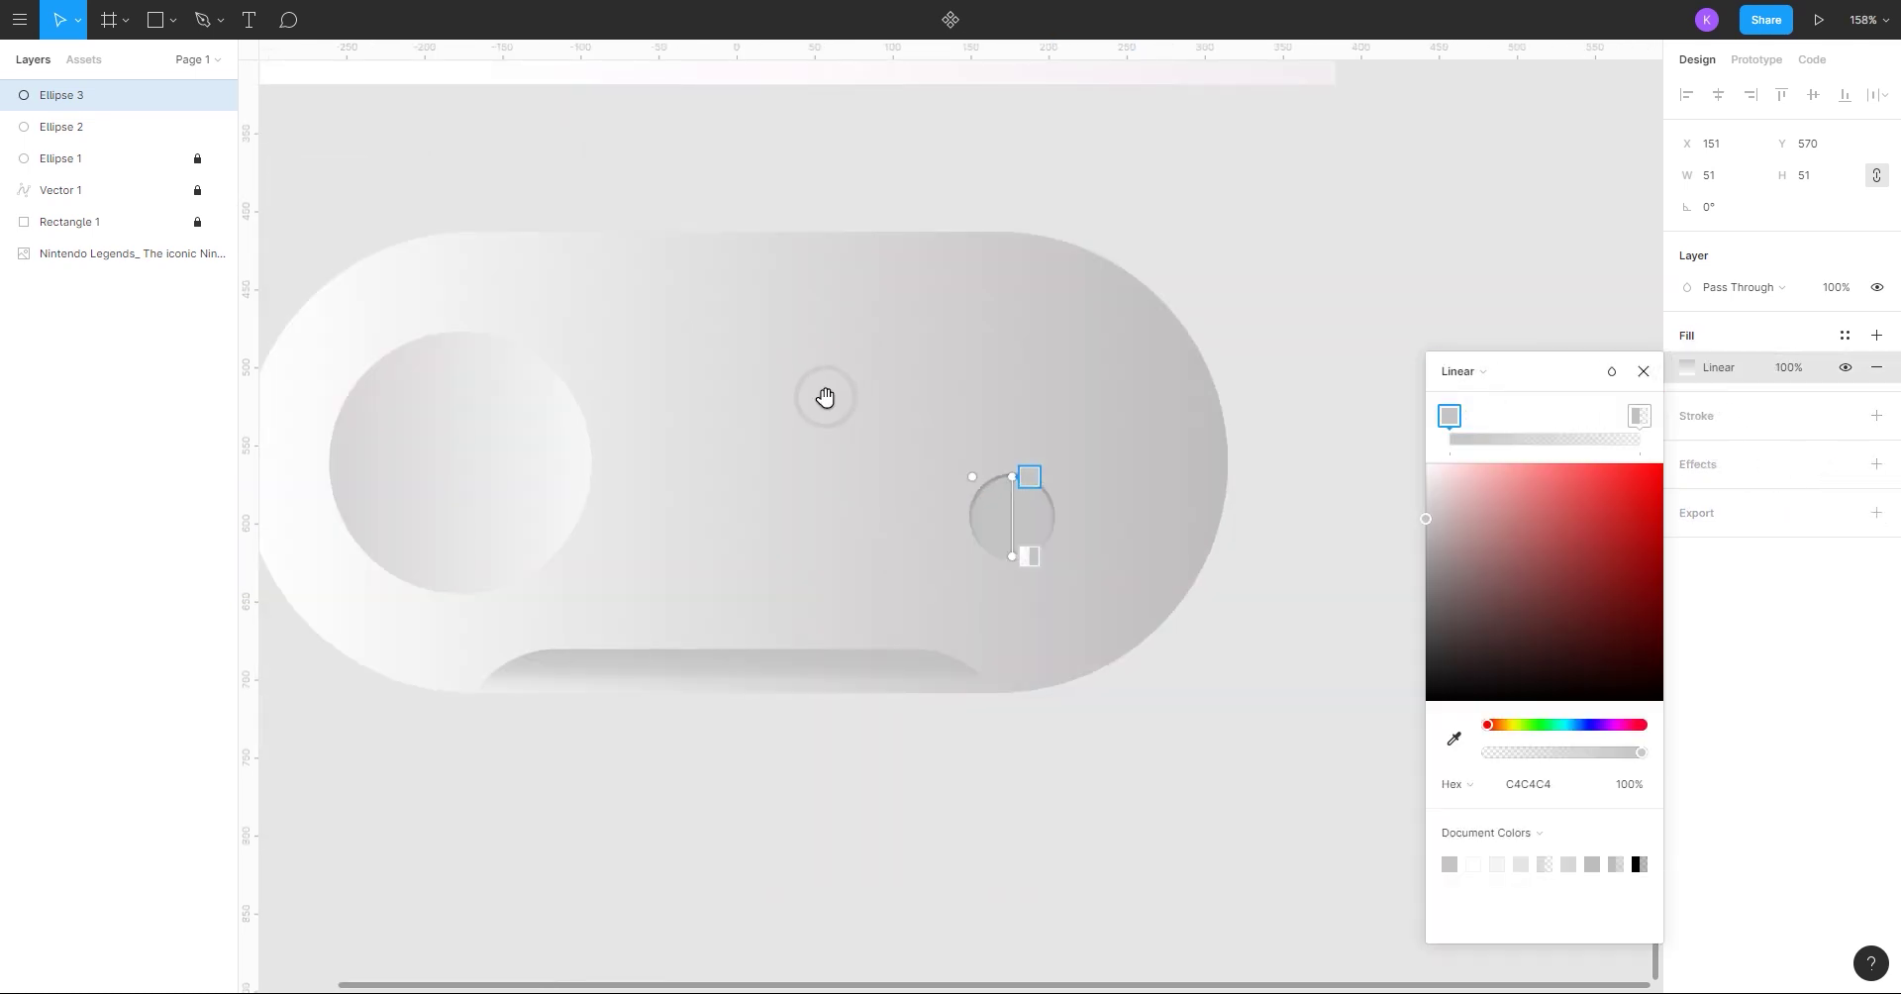
scroll(825, 397, down, 3)
scroll(869, 513, up, 1)
- Sample both gradient stops from the reference's X button and adjust the opaque end stop to CBCACA
click(1460, 742)
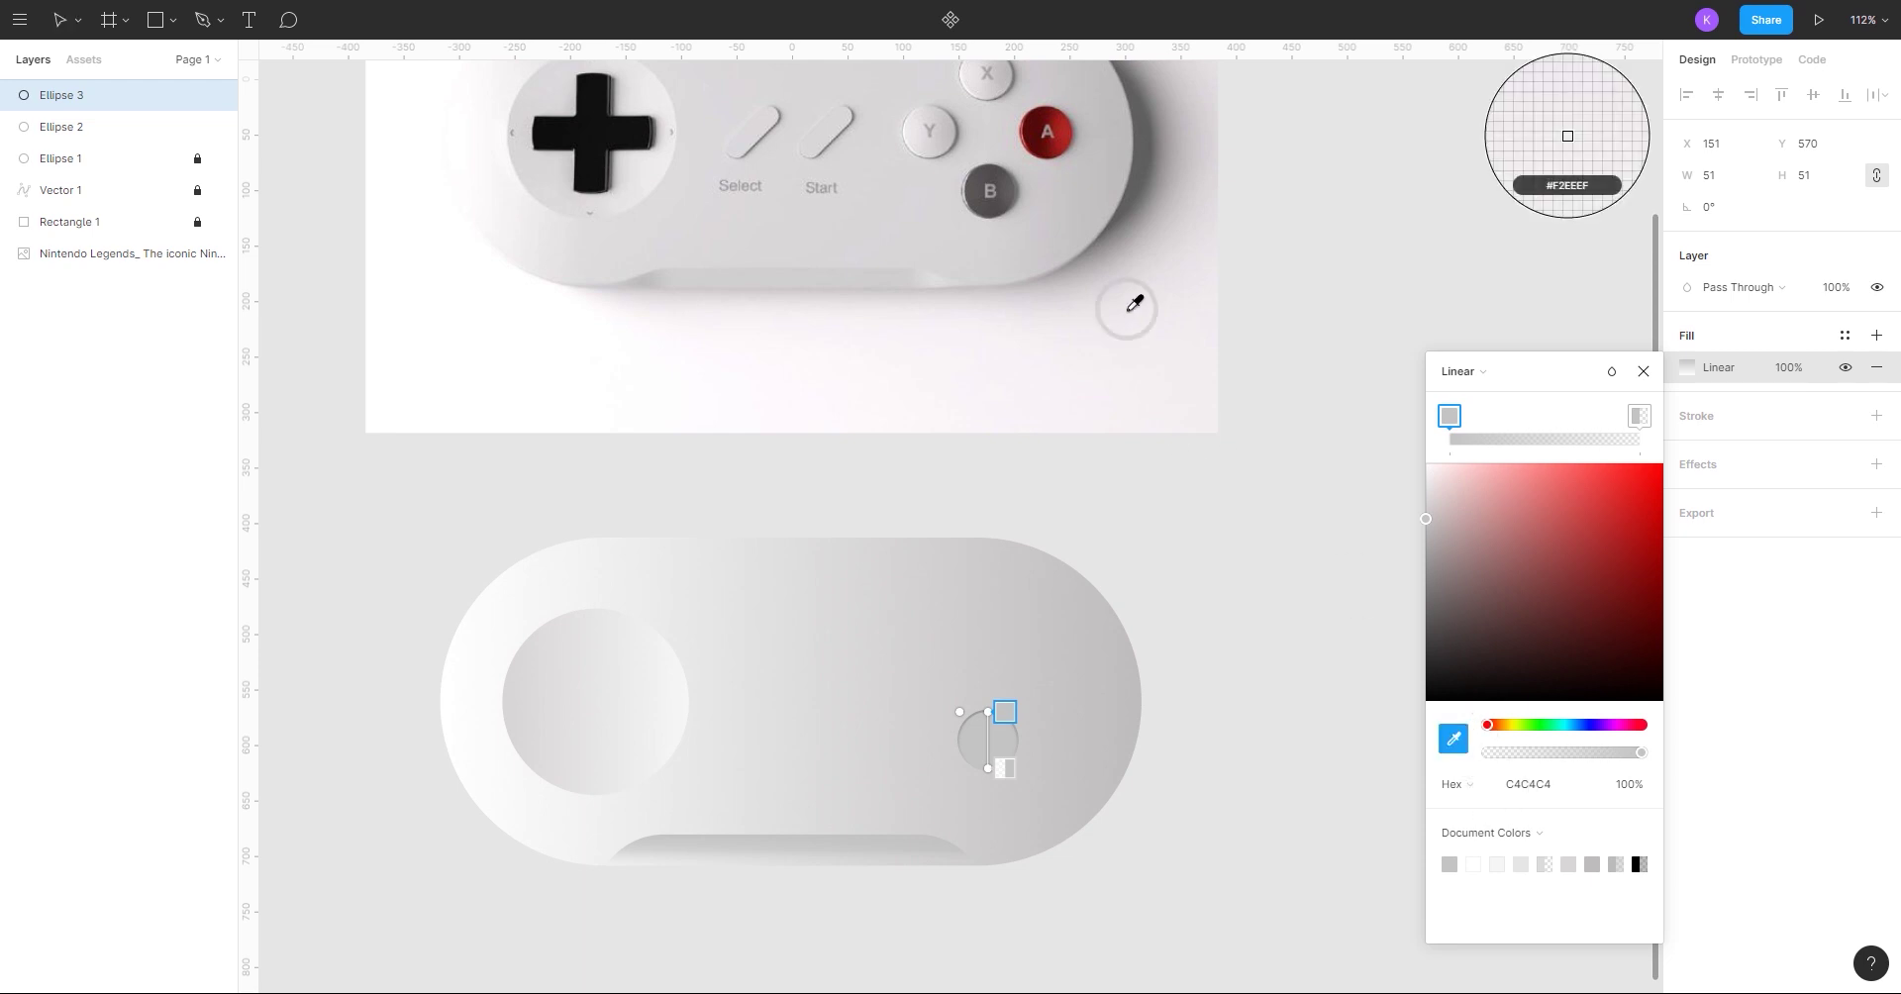
scroll(968, 591, up, 7)
click(969, 592)
click(1635, 413)
click(1454, 739)
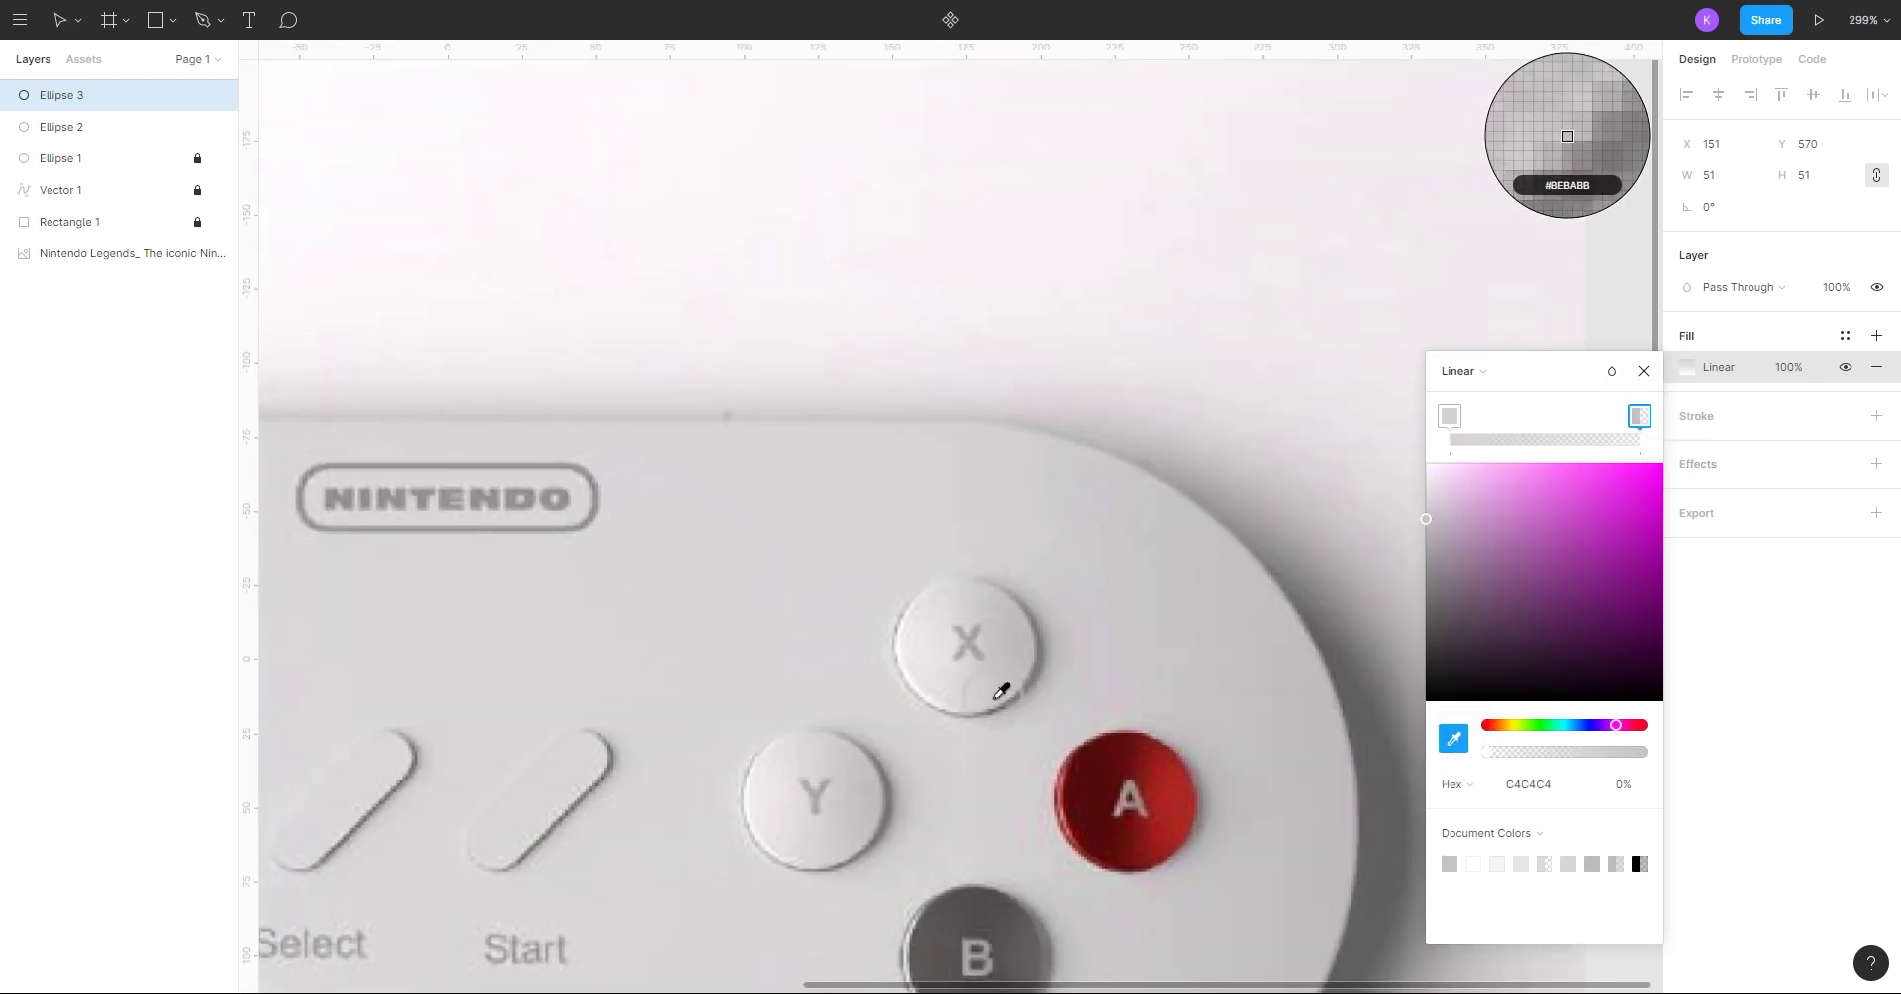
click(1005, 687)
drag(1427, 517, 1426, 513)
- Darken the gradient's start stop, darken its end stop to about 7C7C7C, and add a middle stop in B6B4B5
scroll(1121, 519, down, 7)
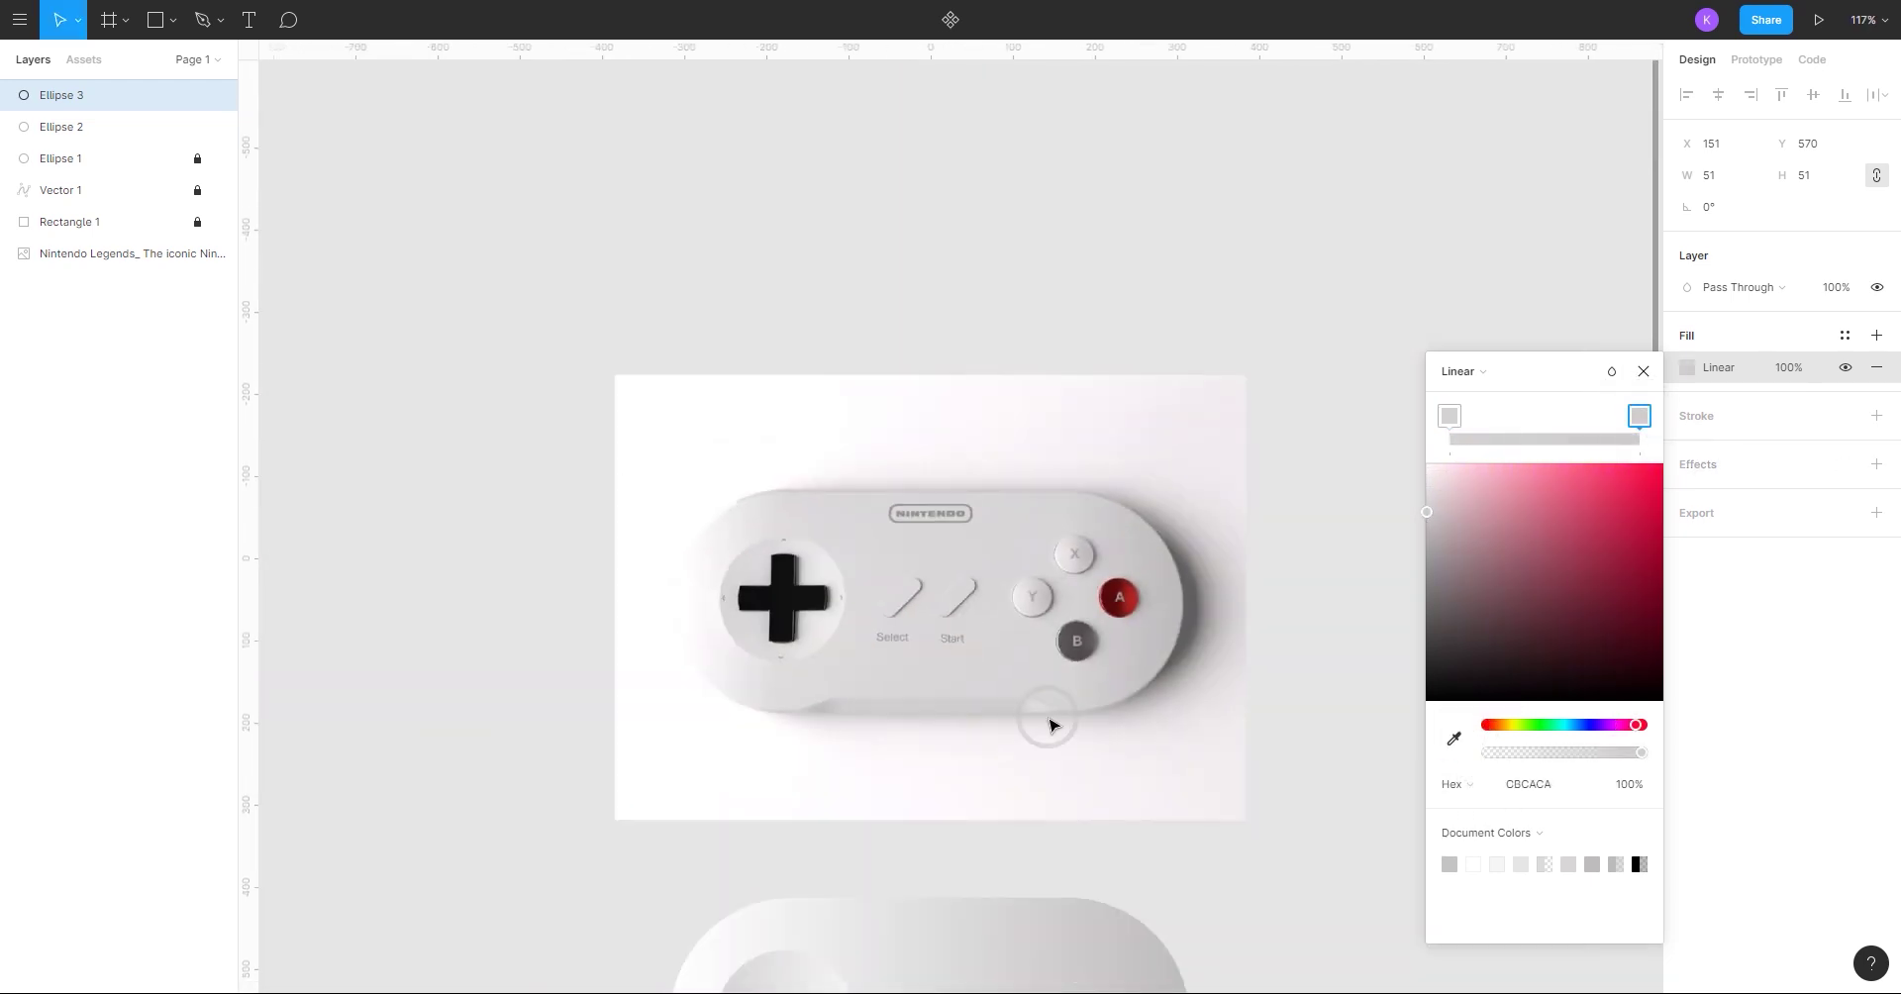
drag(1046, 717, 1028, 212)
scroll(1096, 584, up, 5)
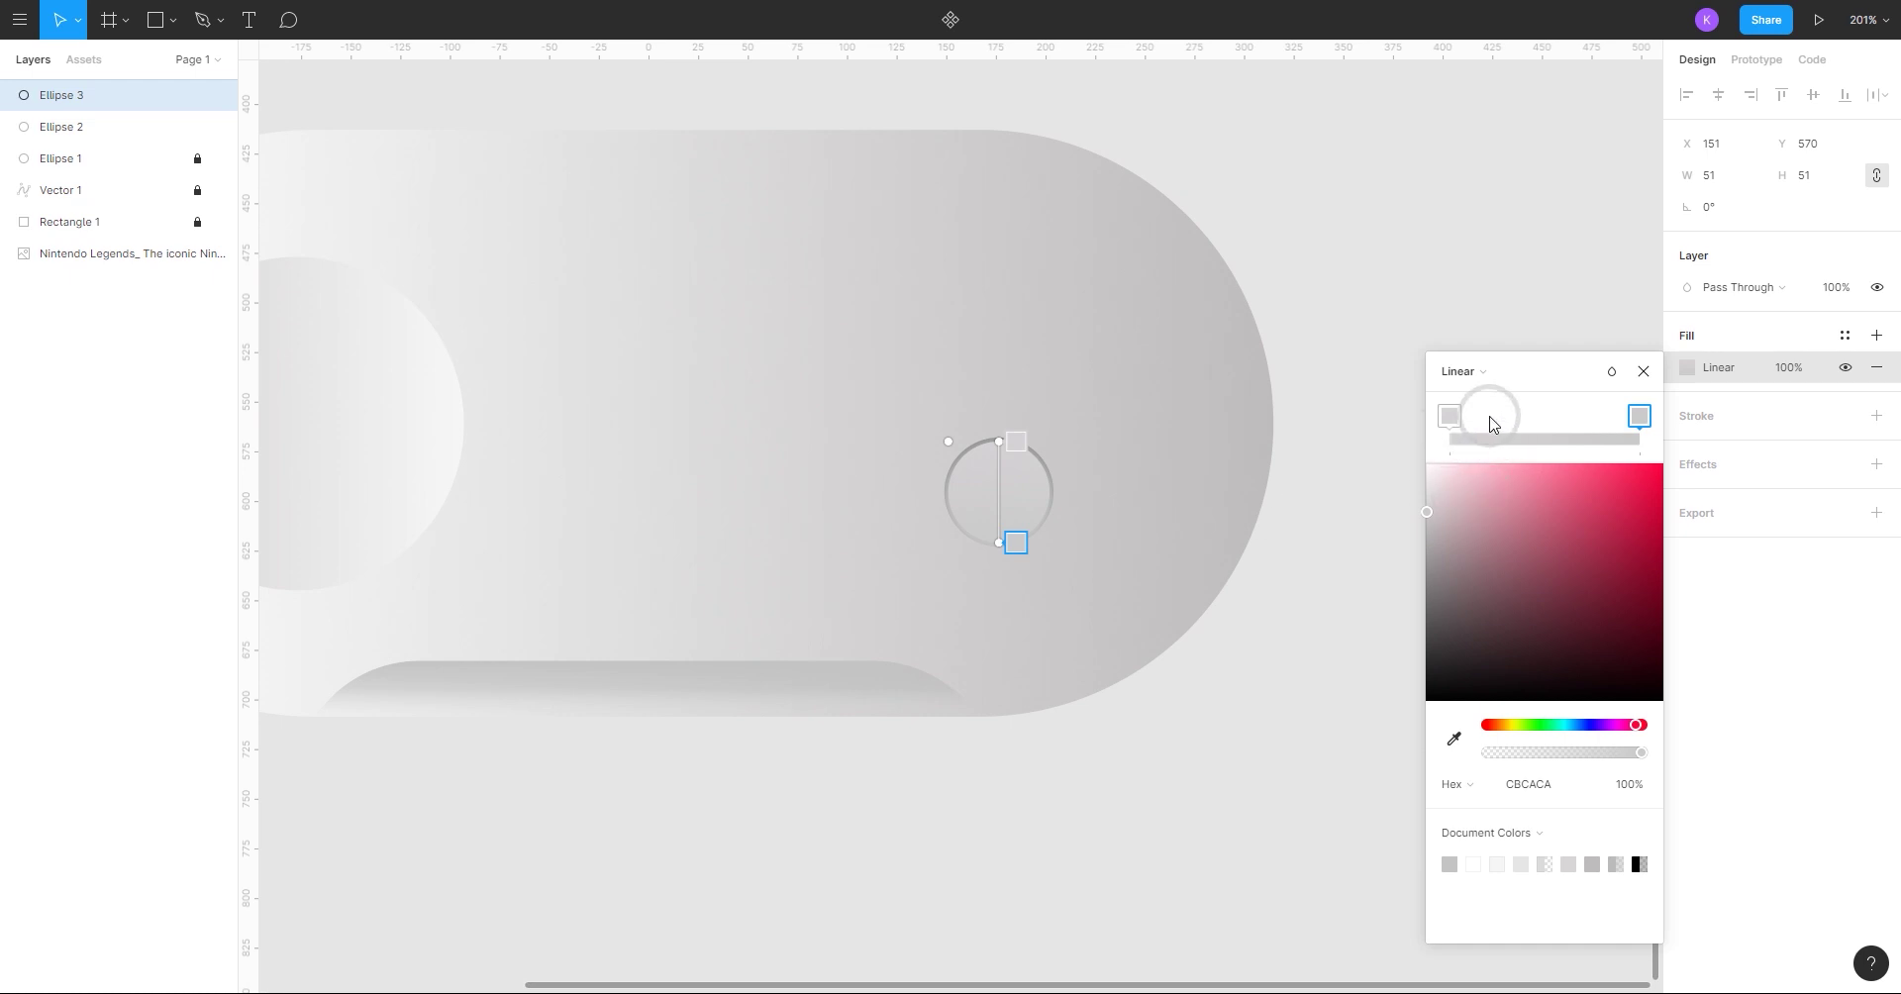
click(1449, 415)
drag(1423, 517, 1426, 586)
click(1639, 415)
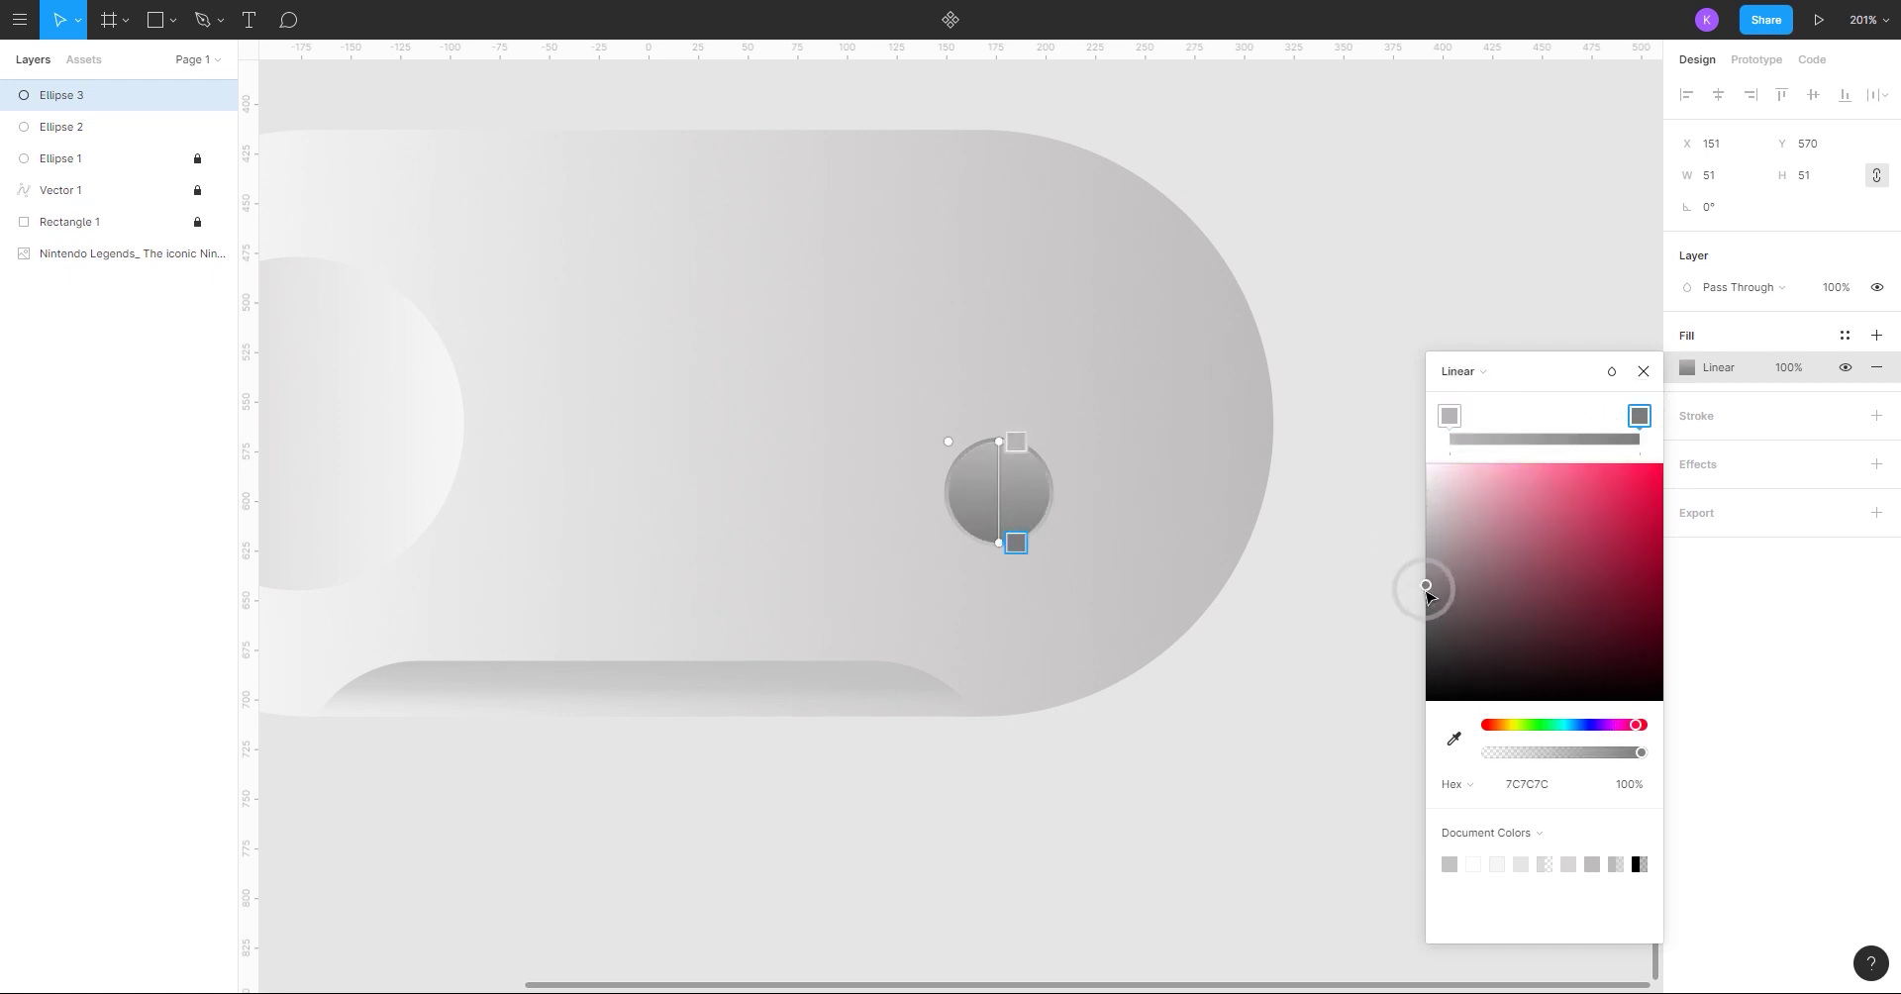
click(1551, 440)
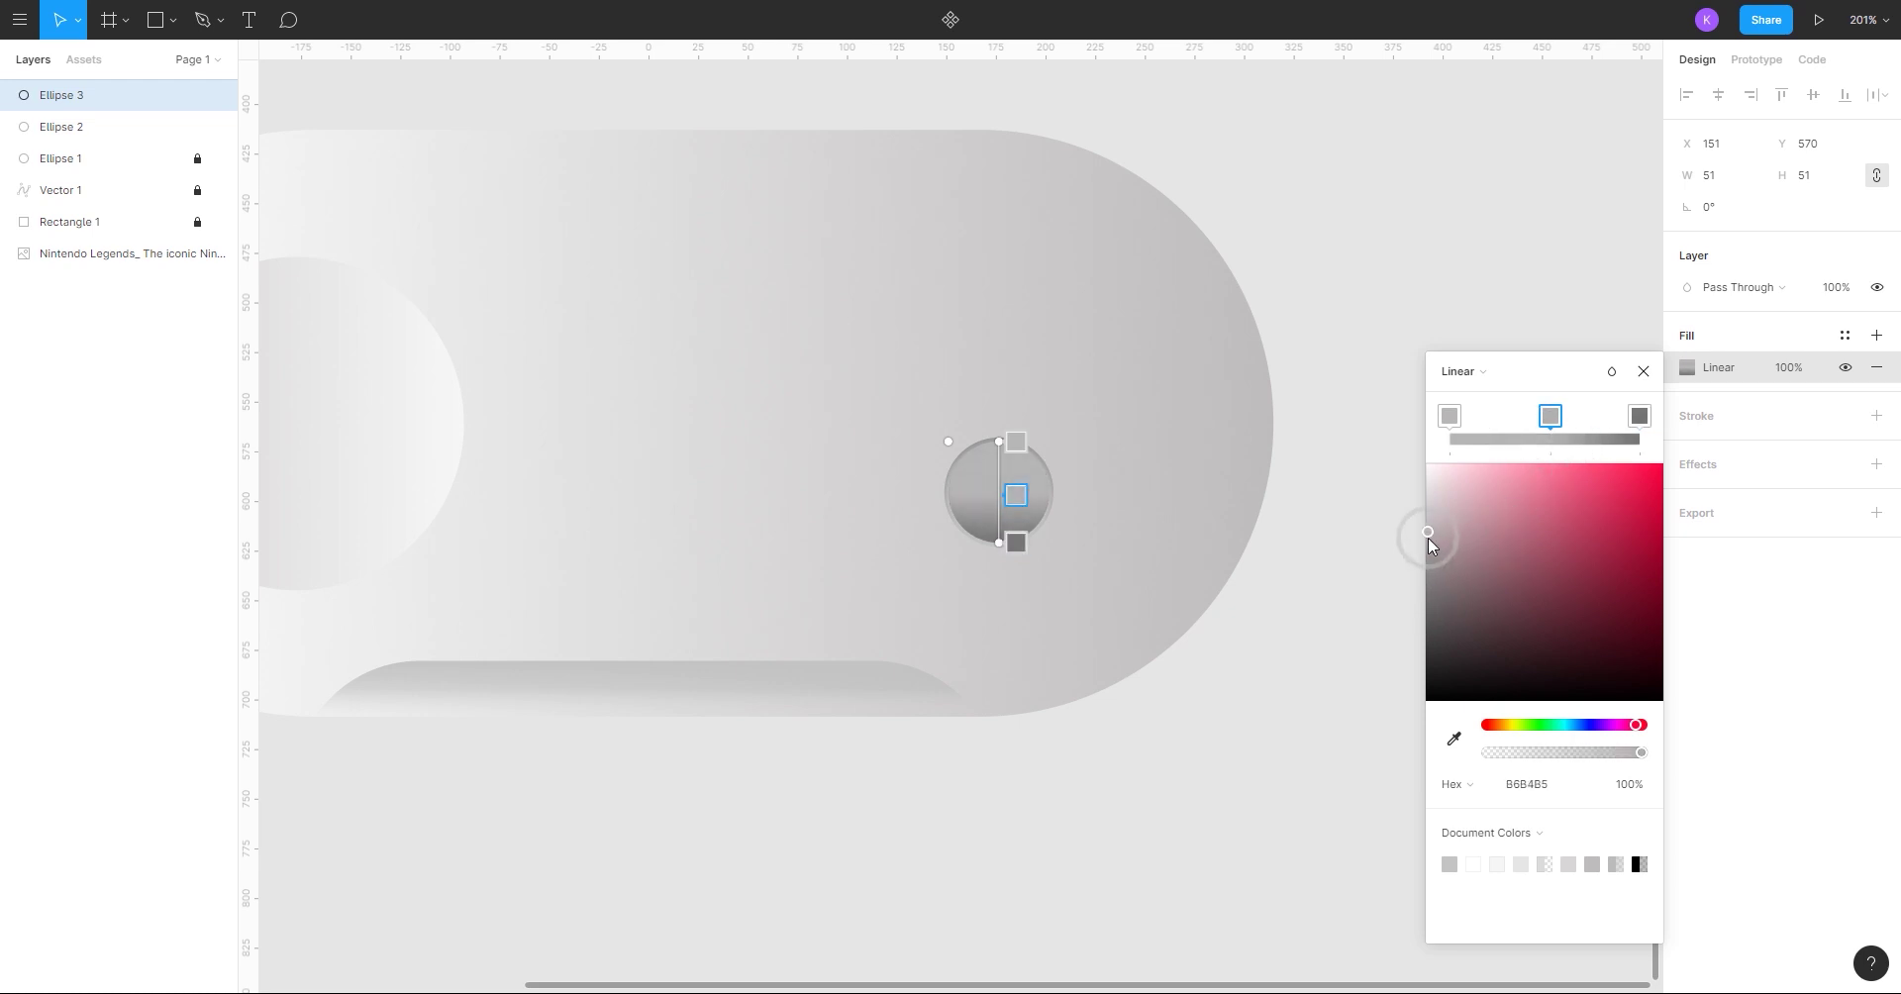
click(1643, 373)
click(1451, 398)
- Examine the gradient circle and its recessed rim up close and within the whole controller
scroll(1448, 399, down, 4)
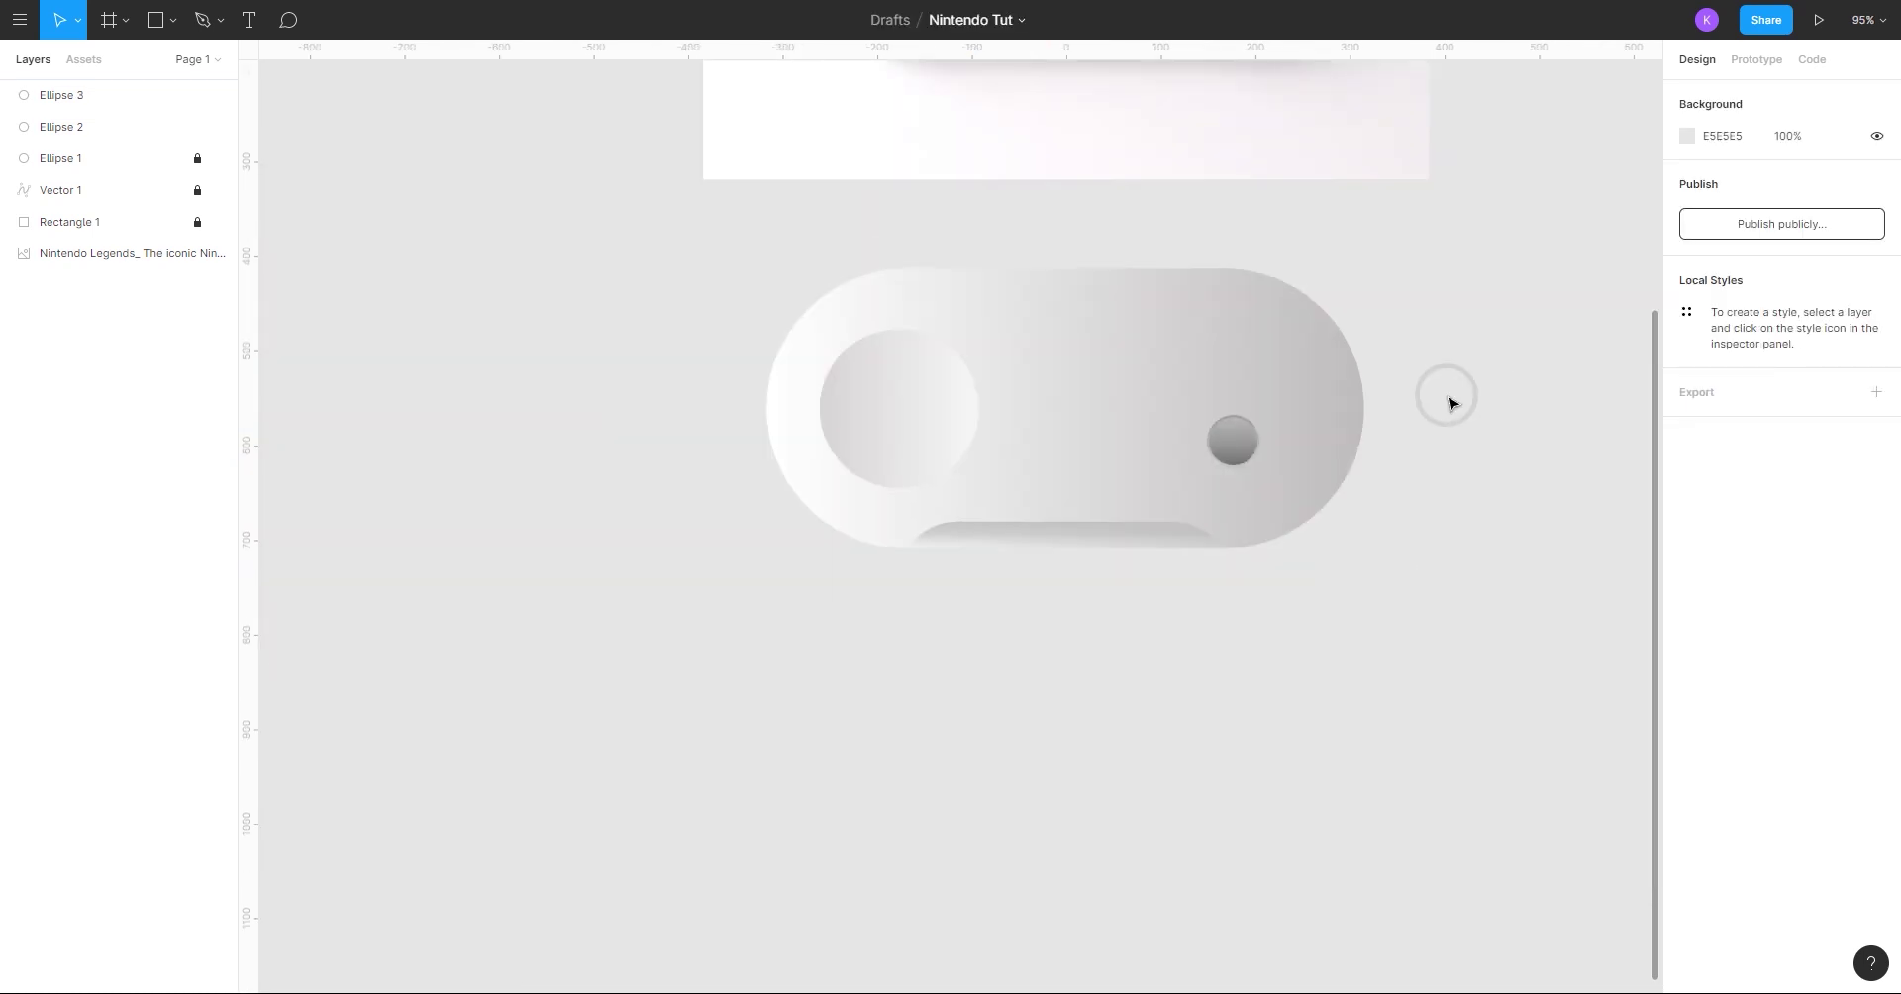
scroll(1448, 401, up, 3)
click(1107, 477)
scroll(1119, 473, up, 6)
click(48, 126)
scroll(879, 373, up, 2)
scroll(879, 375, up, 1)
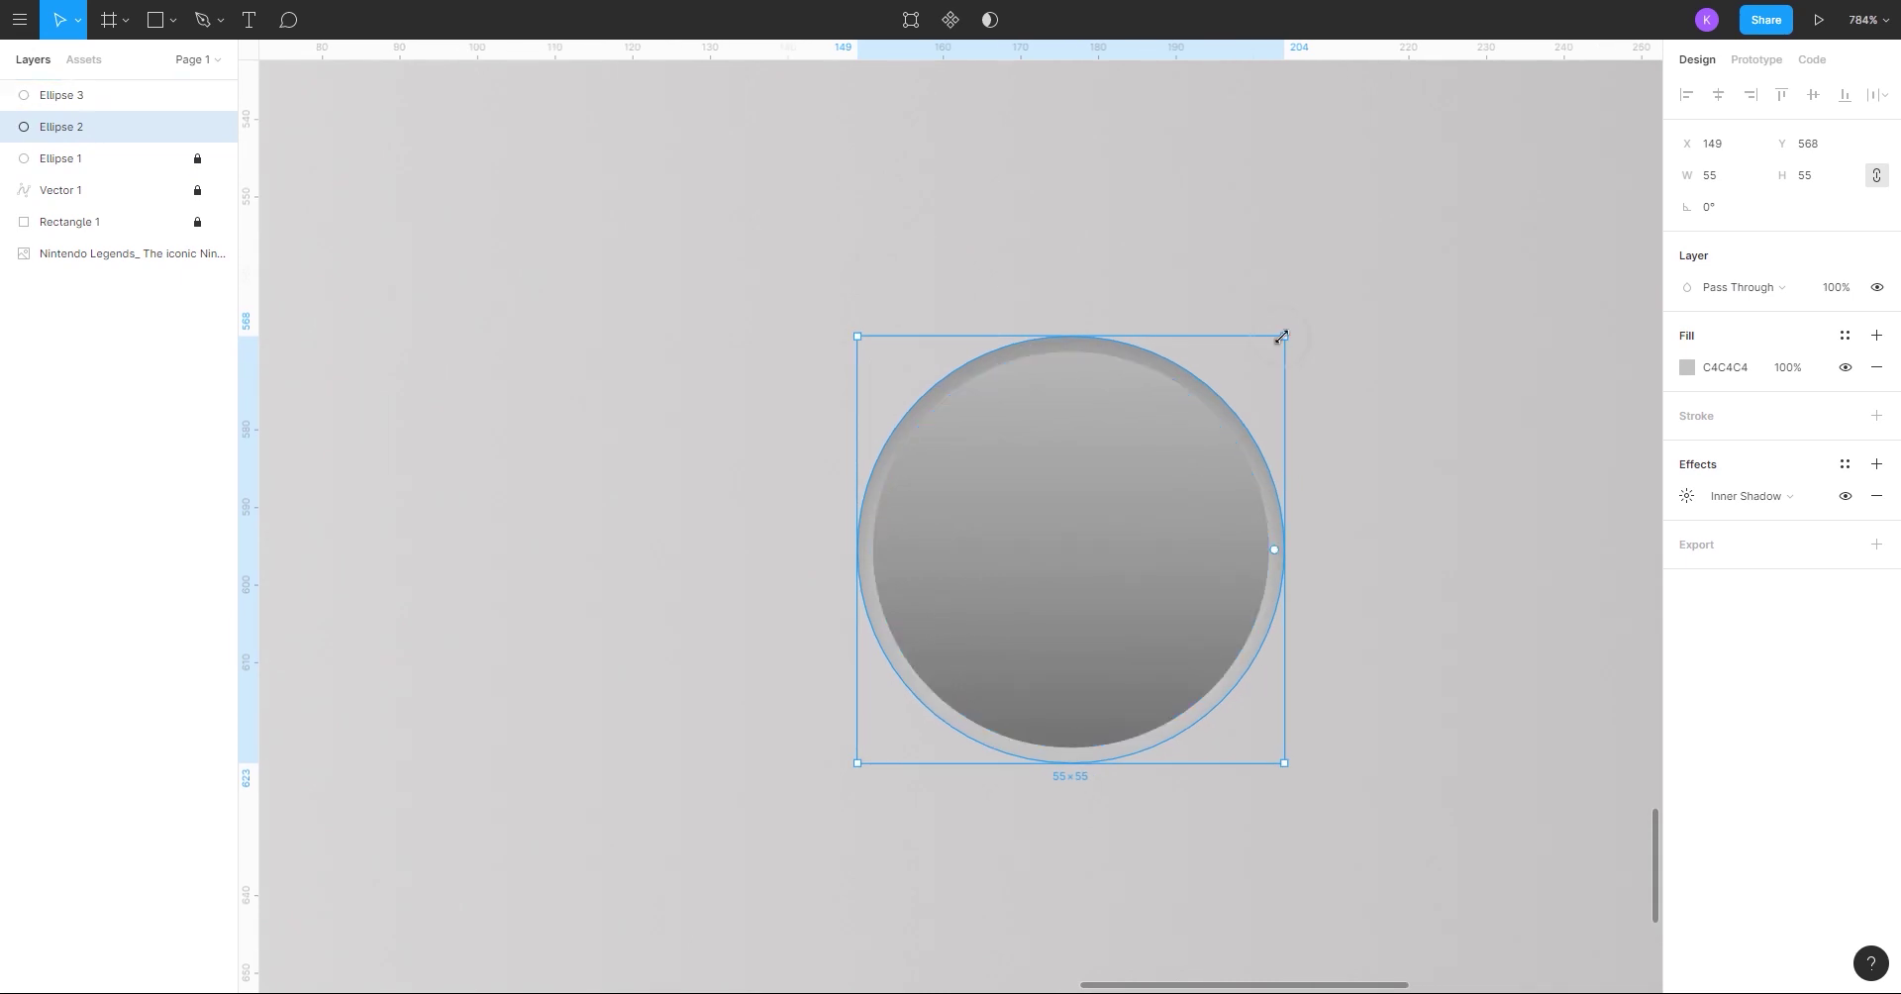
scroll(1218, 369, down, 5)
click(1418, 678)
scroll(1412, 661, down, 3)
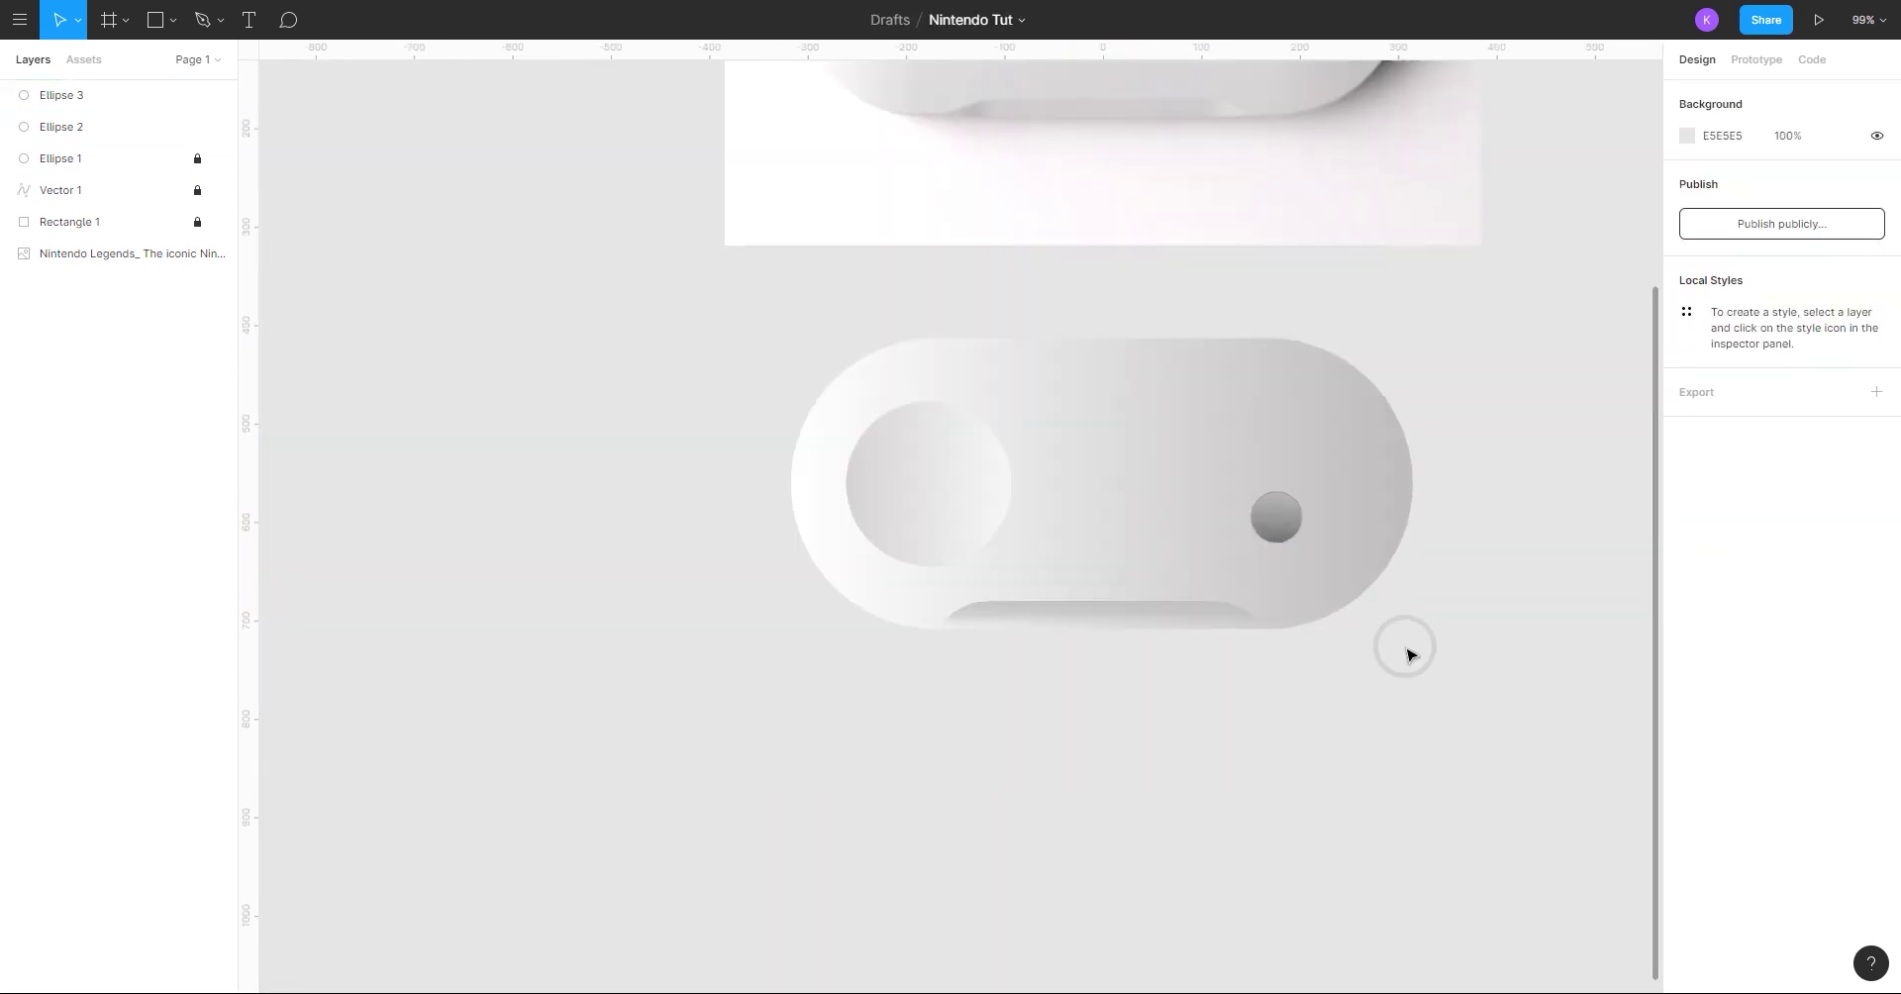
scroll(1409, 654, up, 2)
drag(1365, 704, 1256, 940)
drag(946, 490, 896, 352)
scroll(1046, 639, up, 3)
- Add an effect to the gradient circle, trying Inner Shadow before settling on Drop Shadow
click(1047, 530)
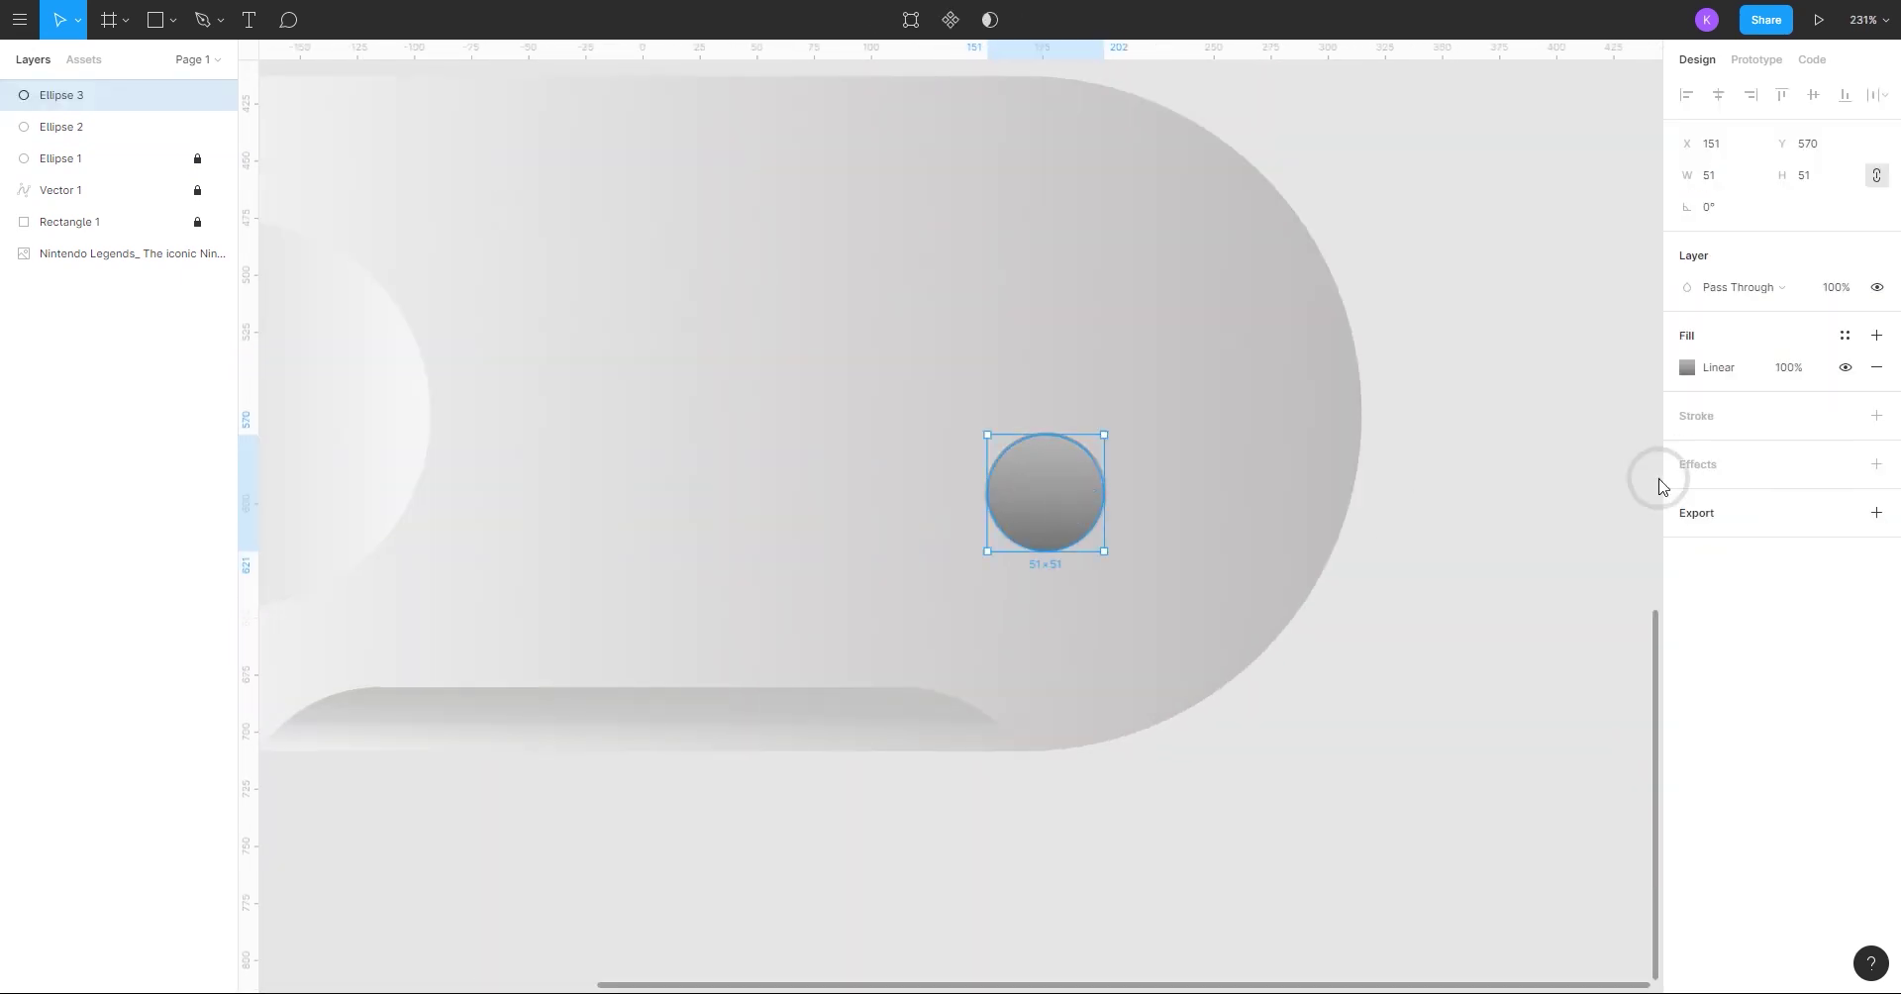
click(1876, 464)
click(1772, 496)
click(1770, 482)
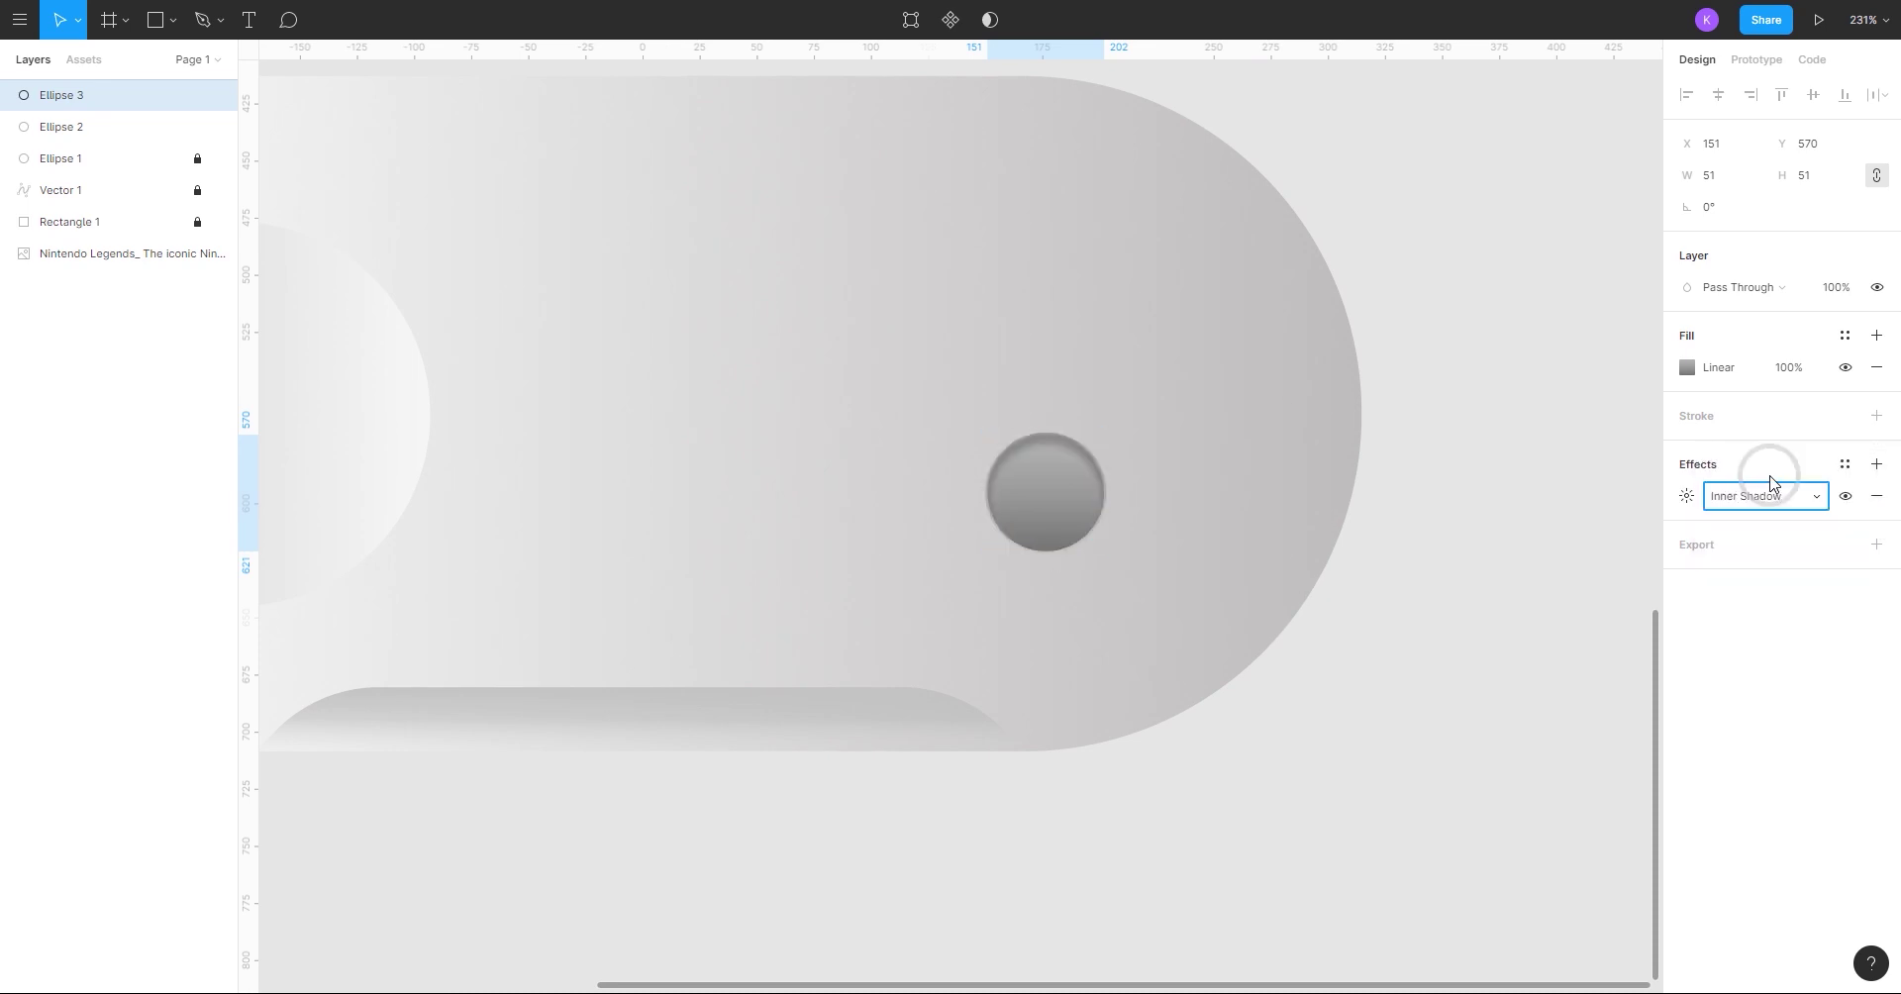
click(1729, 496)
click(1723, 518)
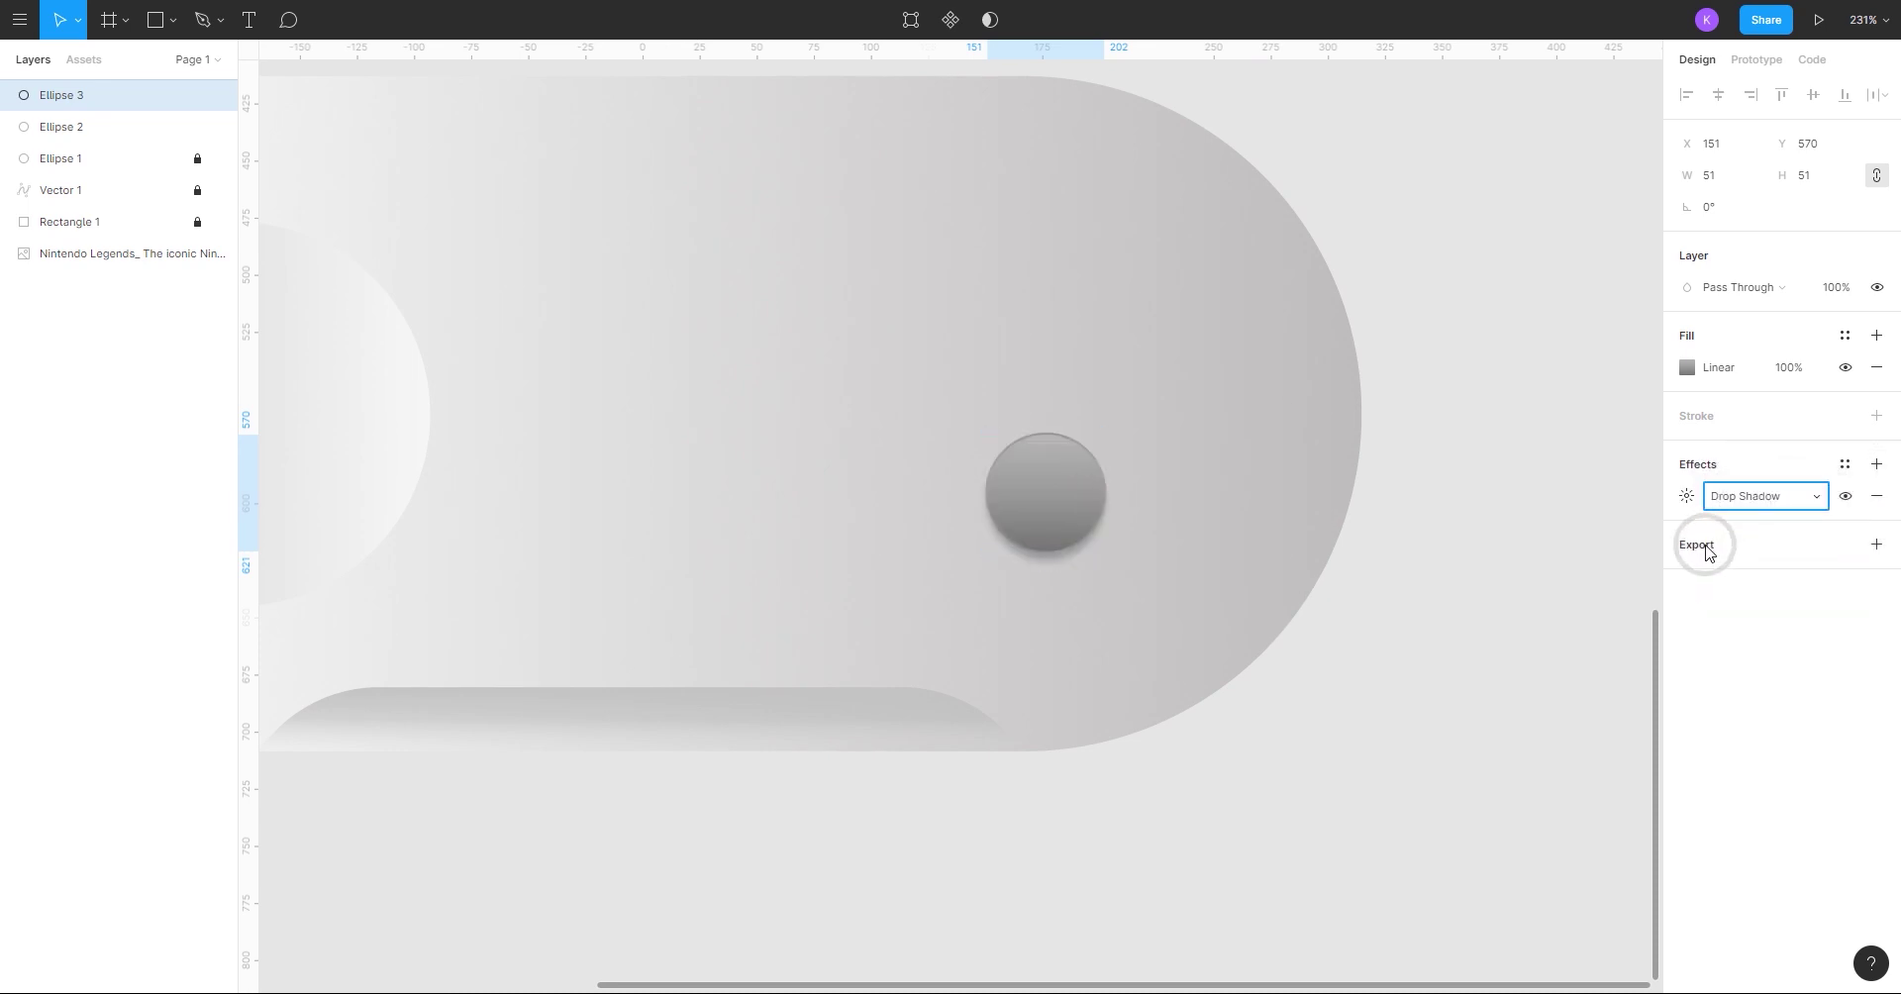
- Set the gradient circle's drop shadow to blur 0 with X and Y offsets of 2
click(1687, 496)
click(1358, 508)
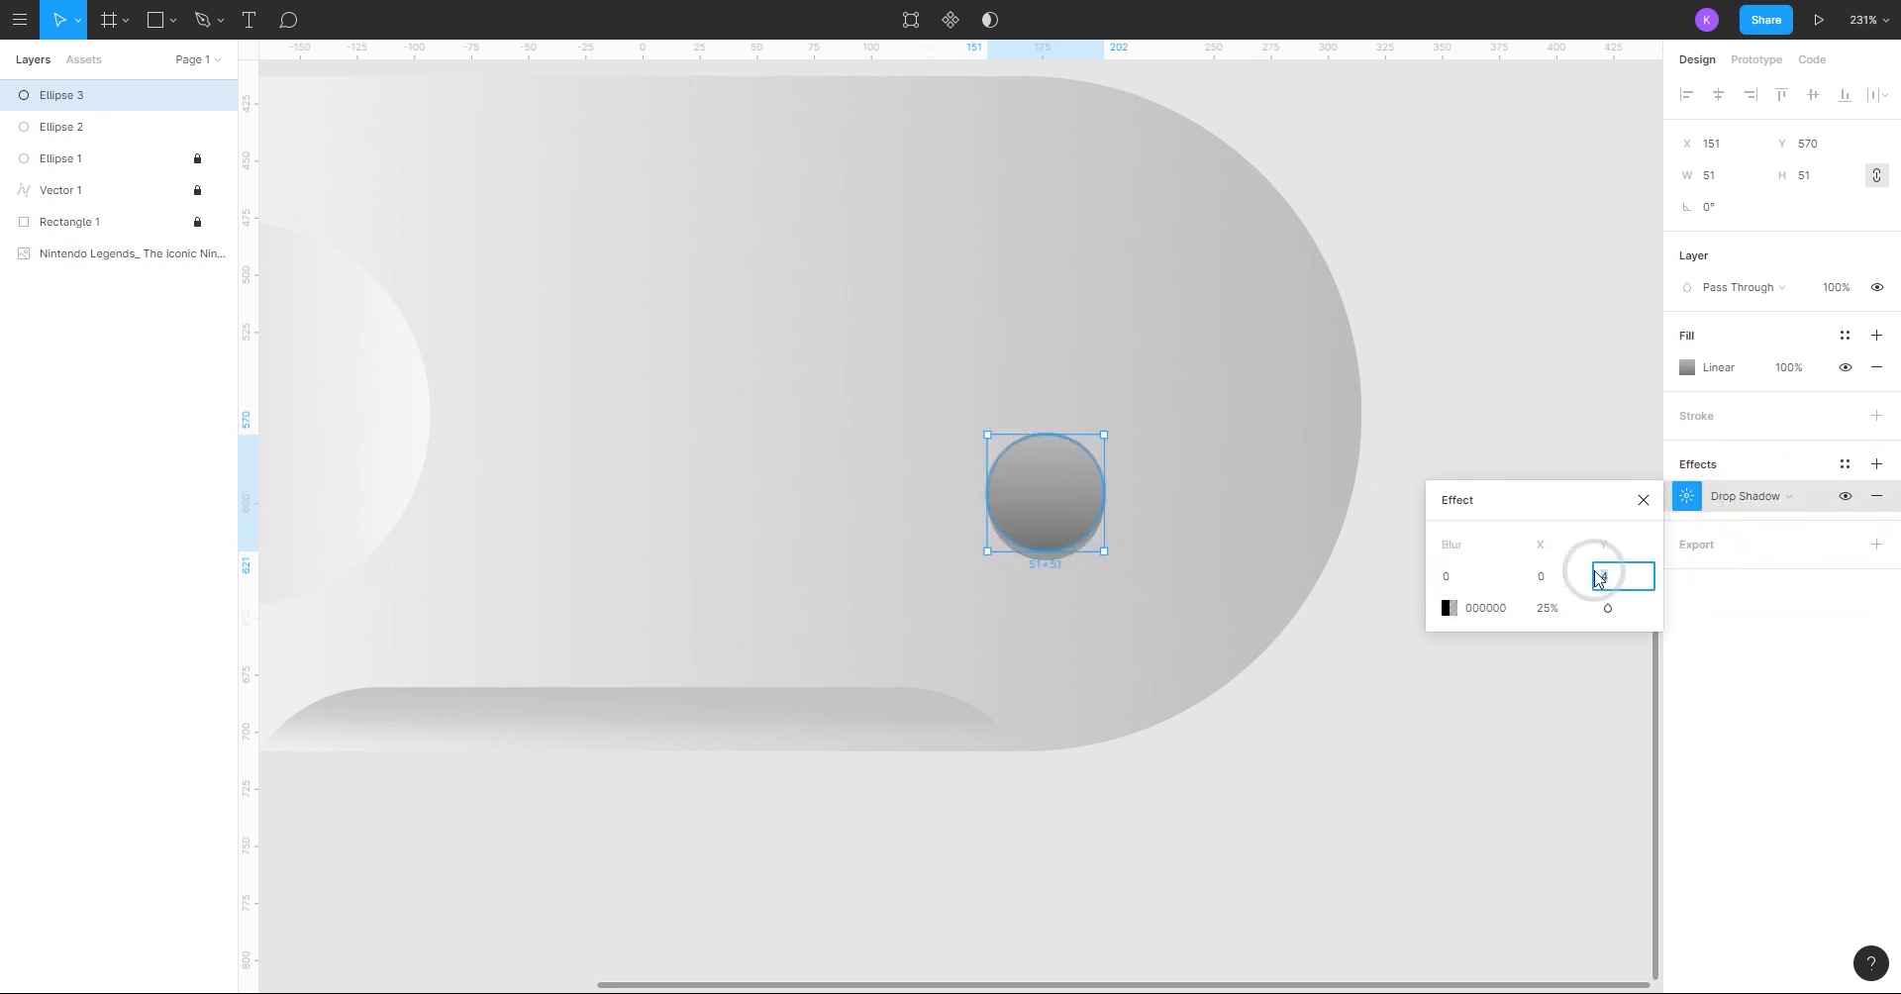
text(0)
key(Return)
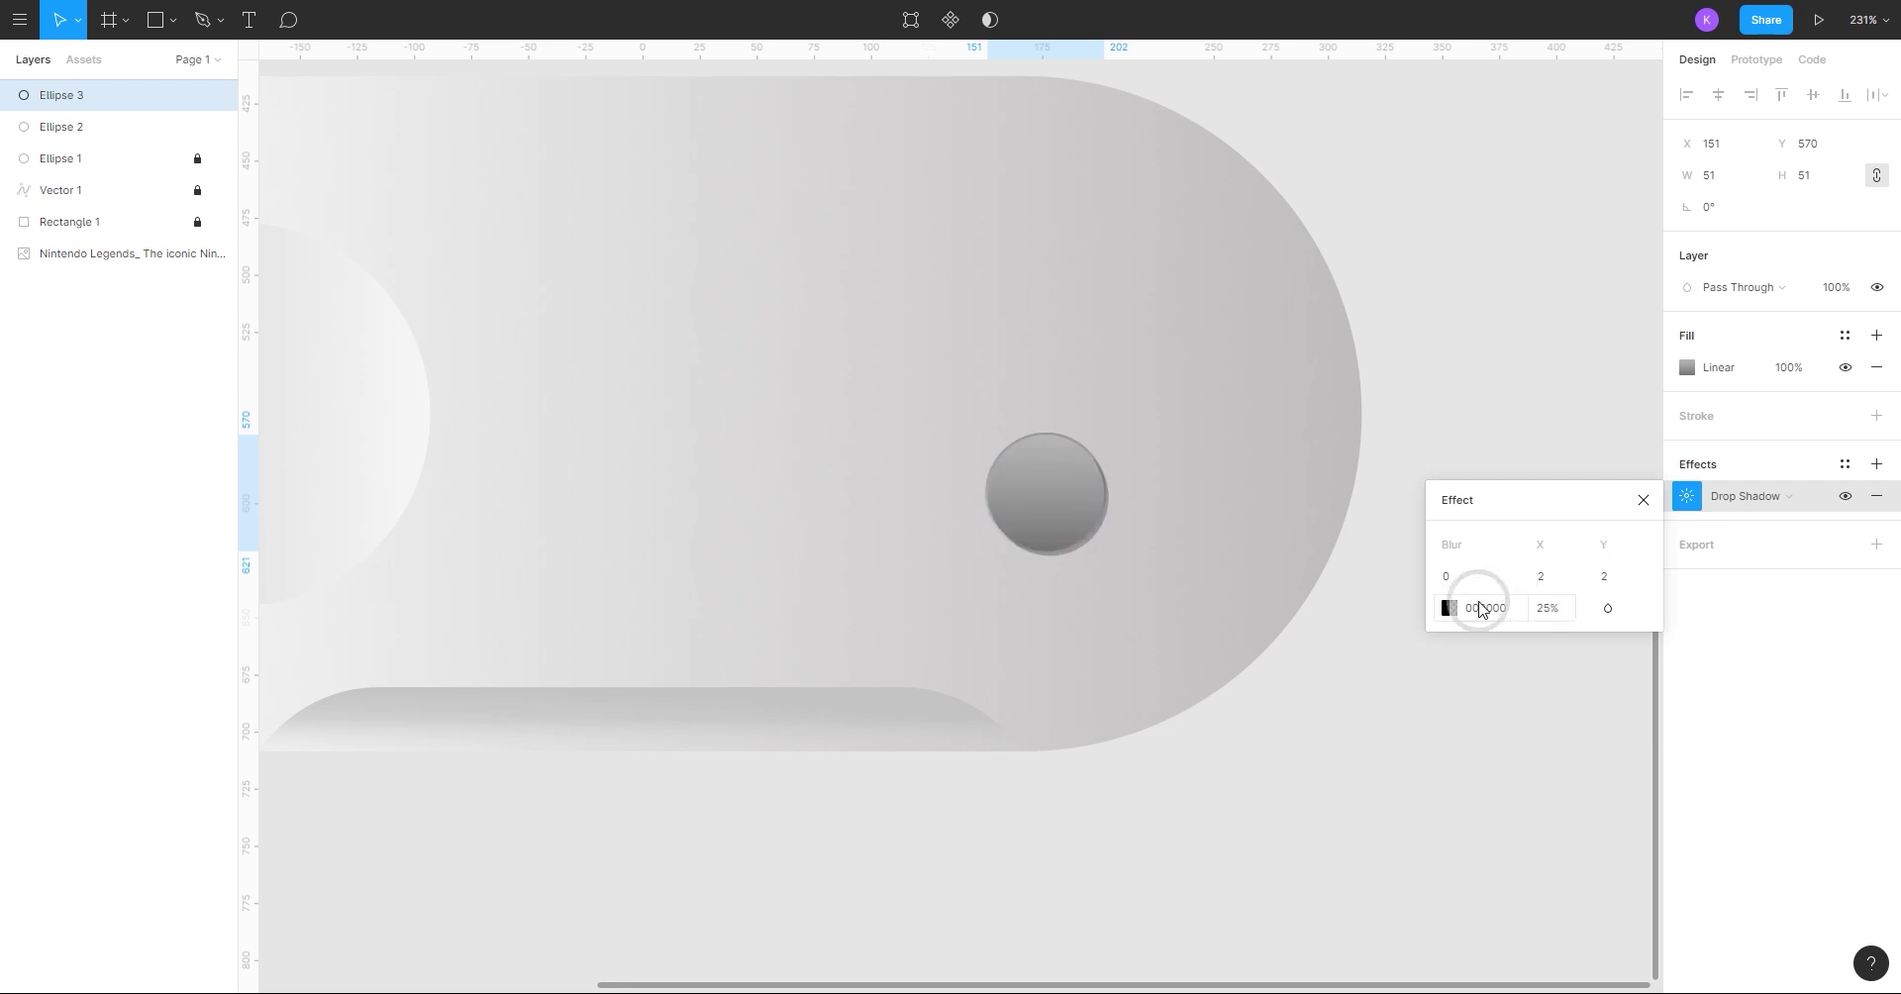
- Enlarge the rim circle behind the gradient circle to 59 × 59, keeping it centred
click(61, 127)
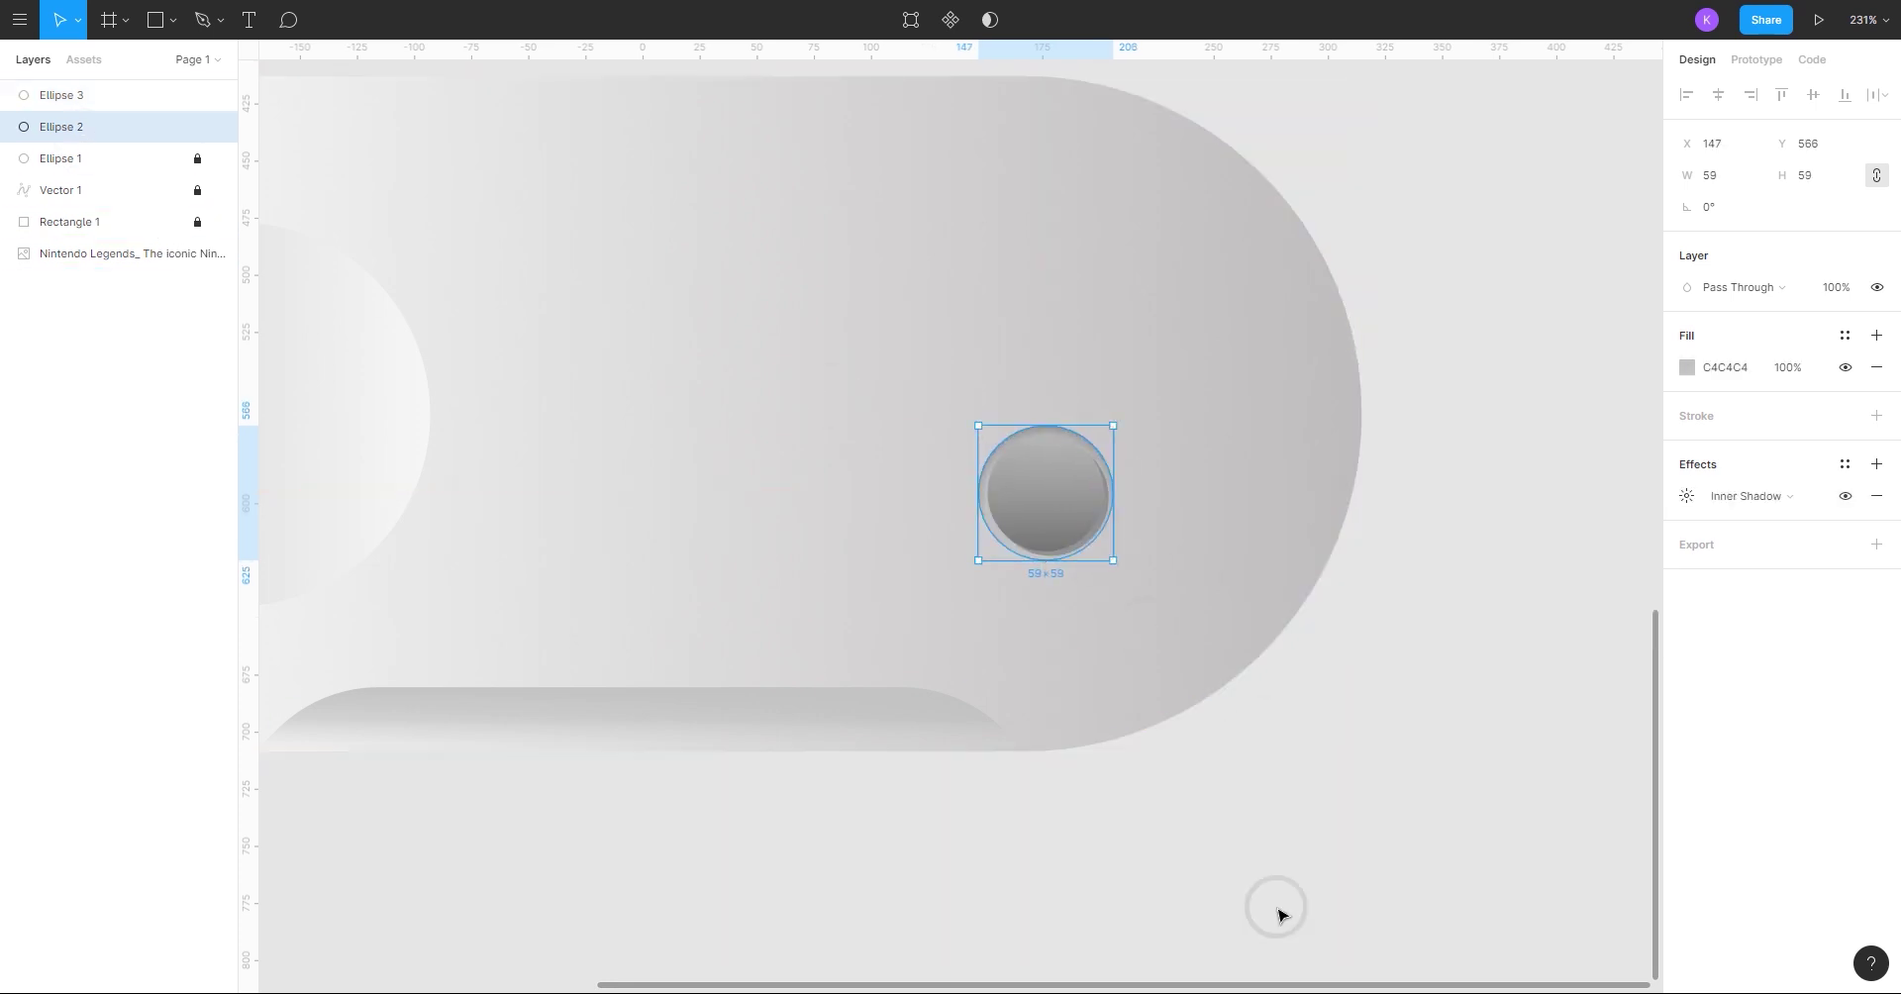
click(1277, 911)
scroll(1243, 834, down, 1)
scroll(1243, 834, up, 1)
- Set the opacity of the gradient circle's drop shadow to 10%
click(1051, 507)
scroll(1051, 507, up, 2)
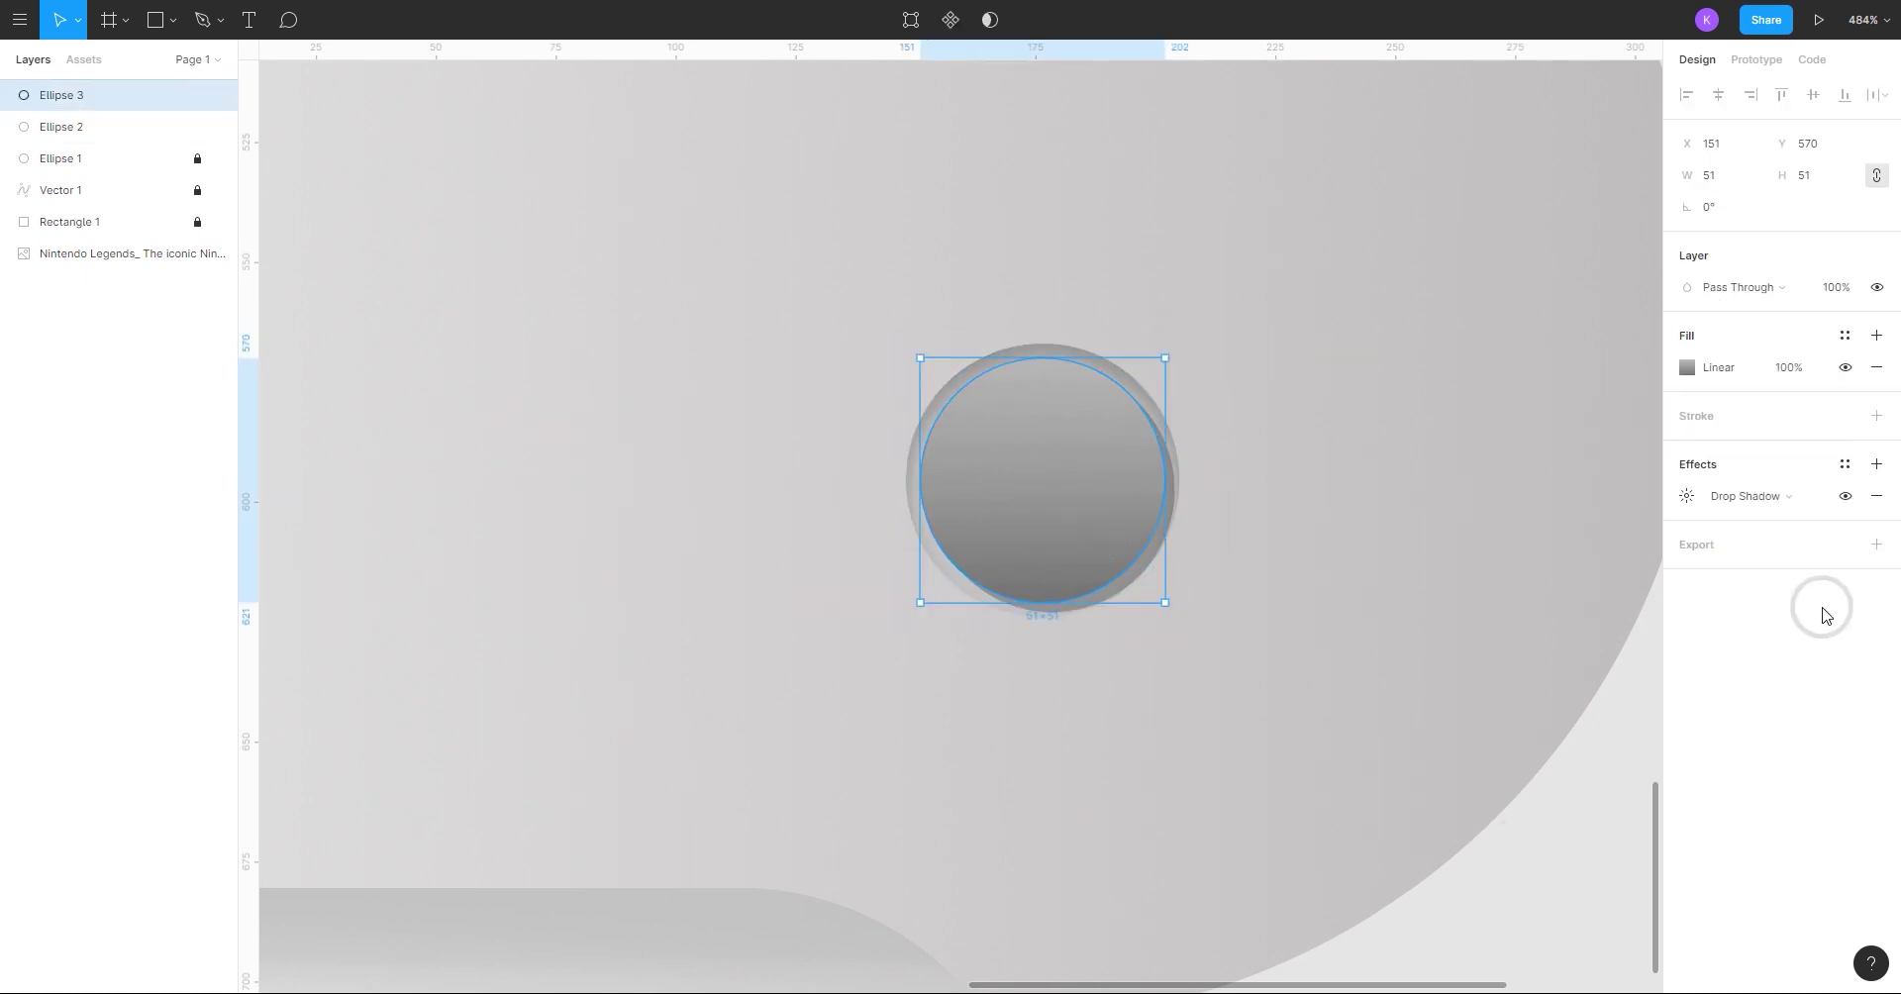
click(1686, 496)
click(1546, 608)
text(10)
key(Return)
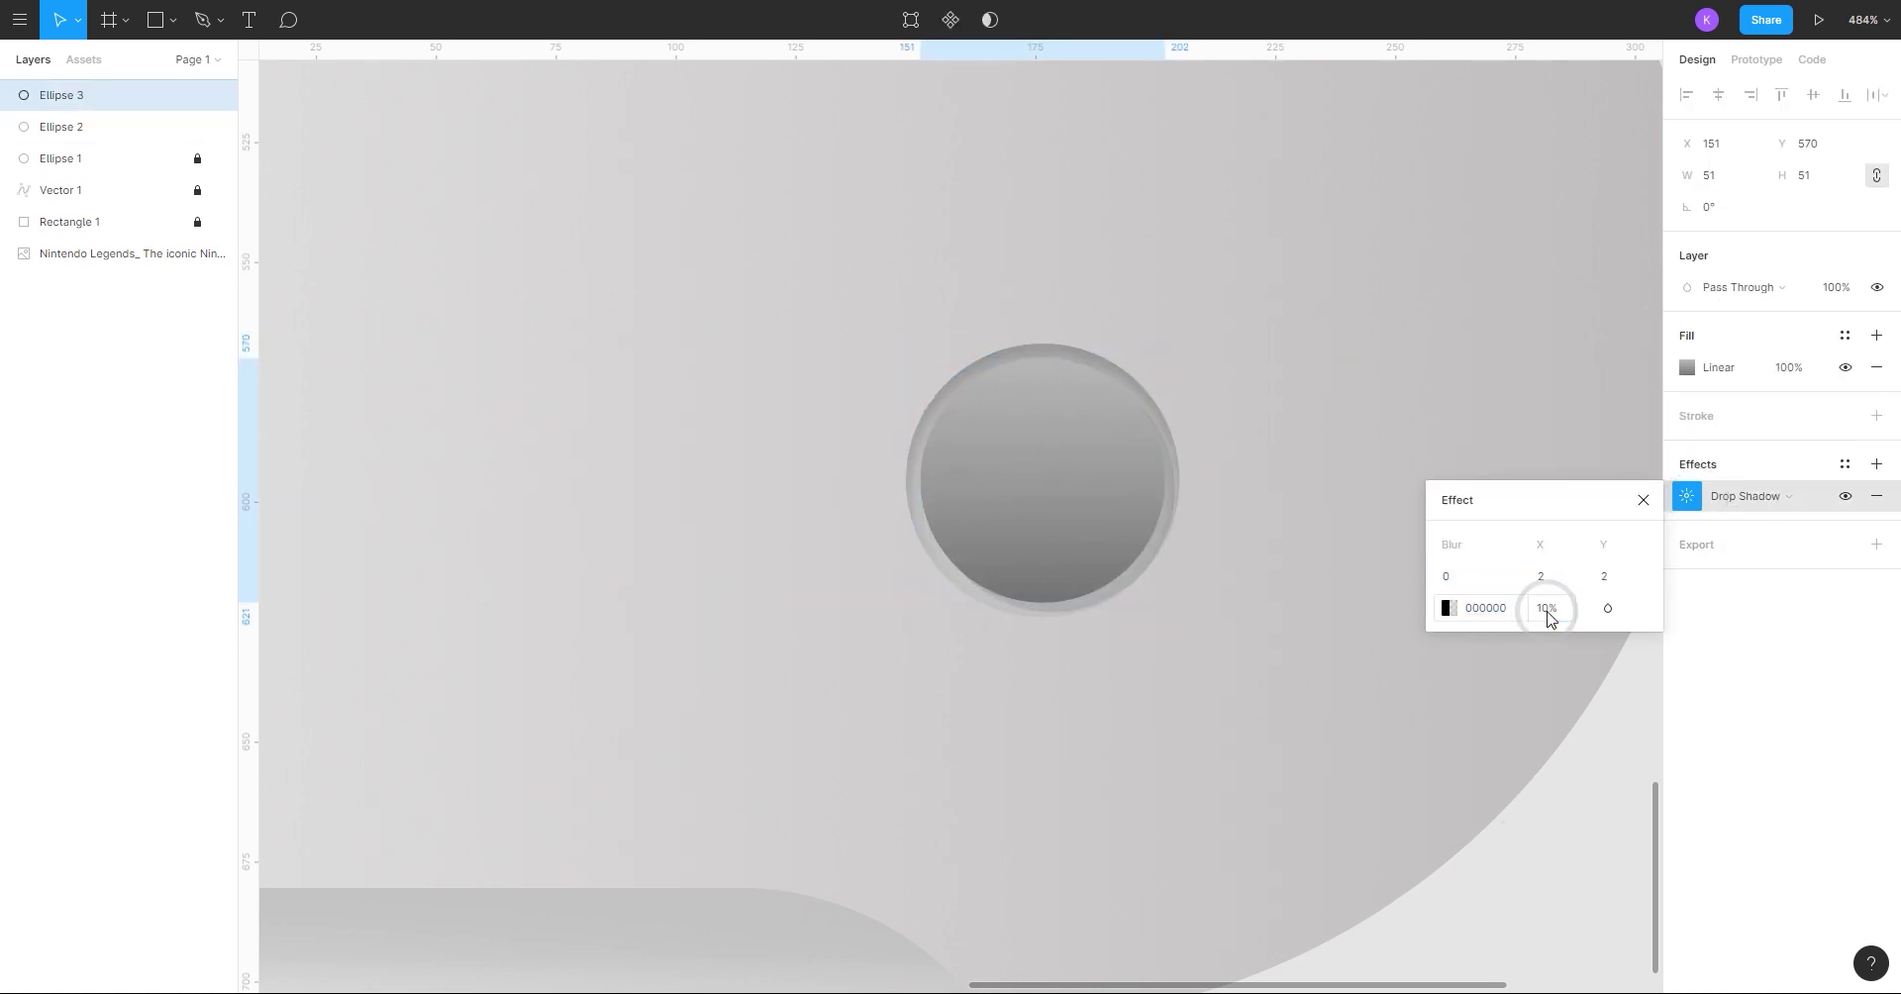
- Set the drop shadow's X and Y offsets to 1 and its opacity to 20%
key(Escape)
text(1)
key(Return)
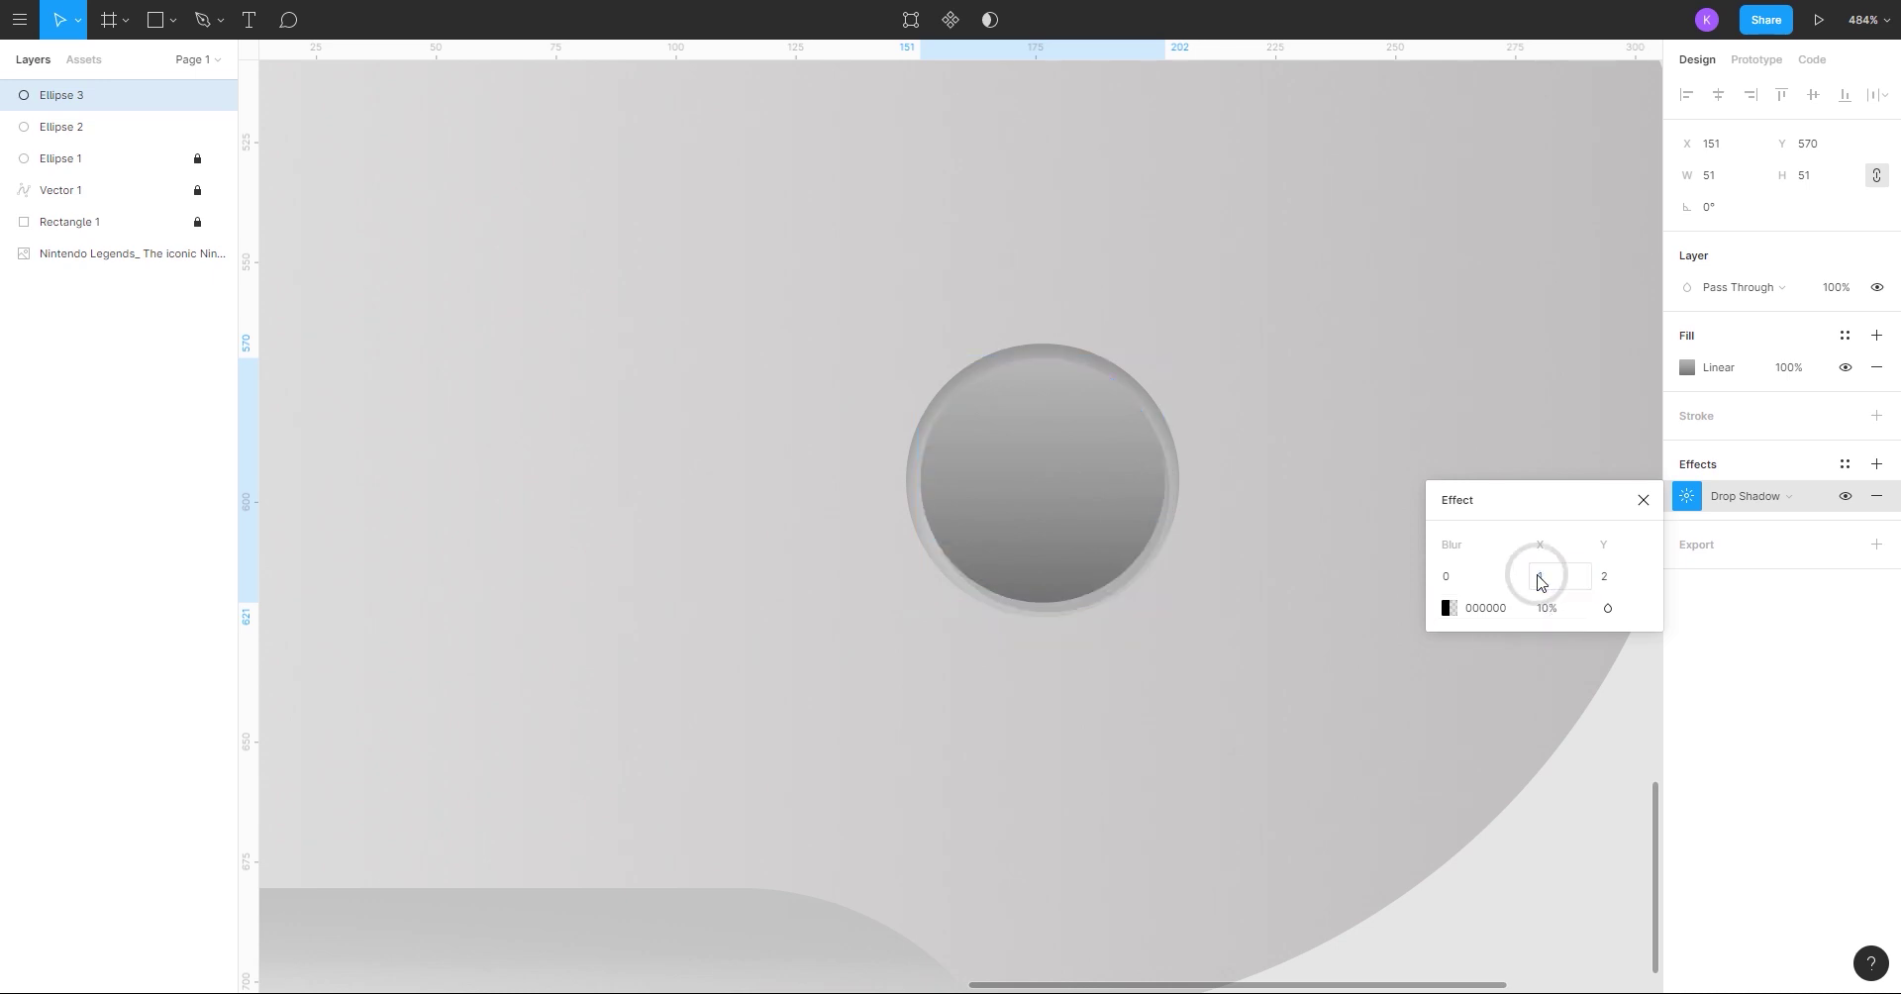
text(1)
key(Return)
click(1547, 607)
text(20)
key(Return)
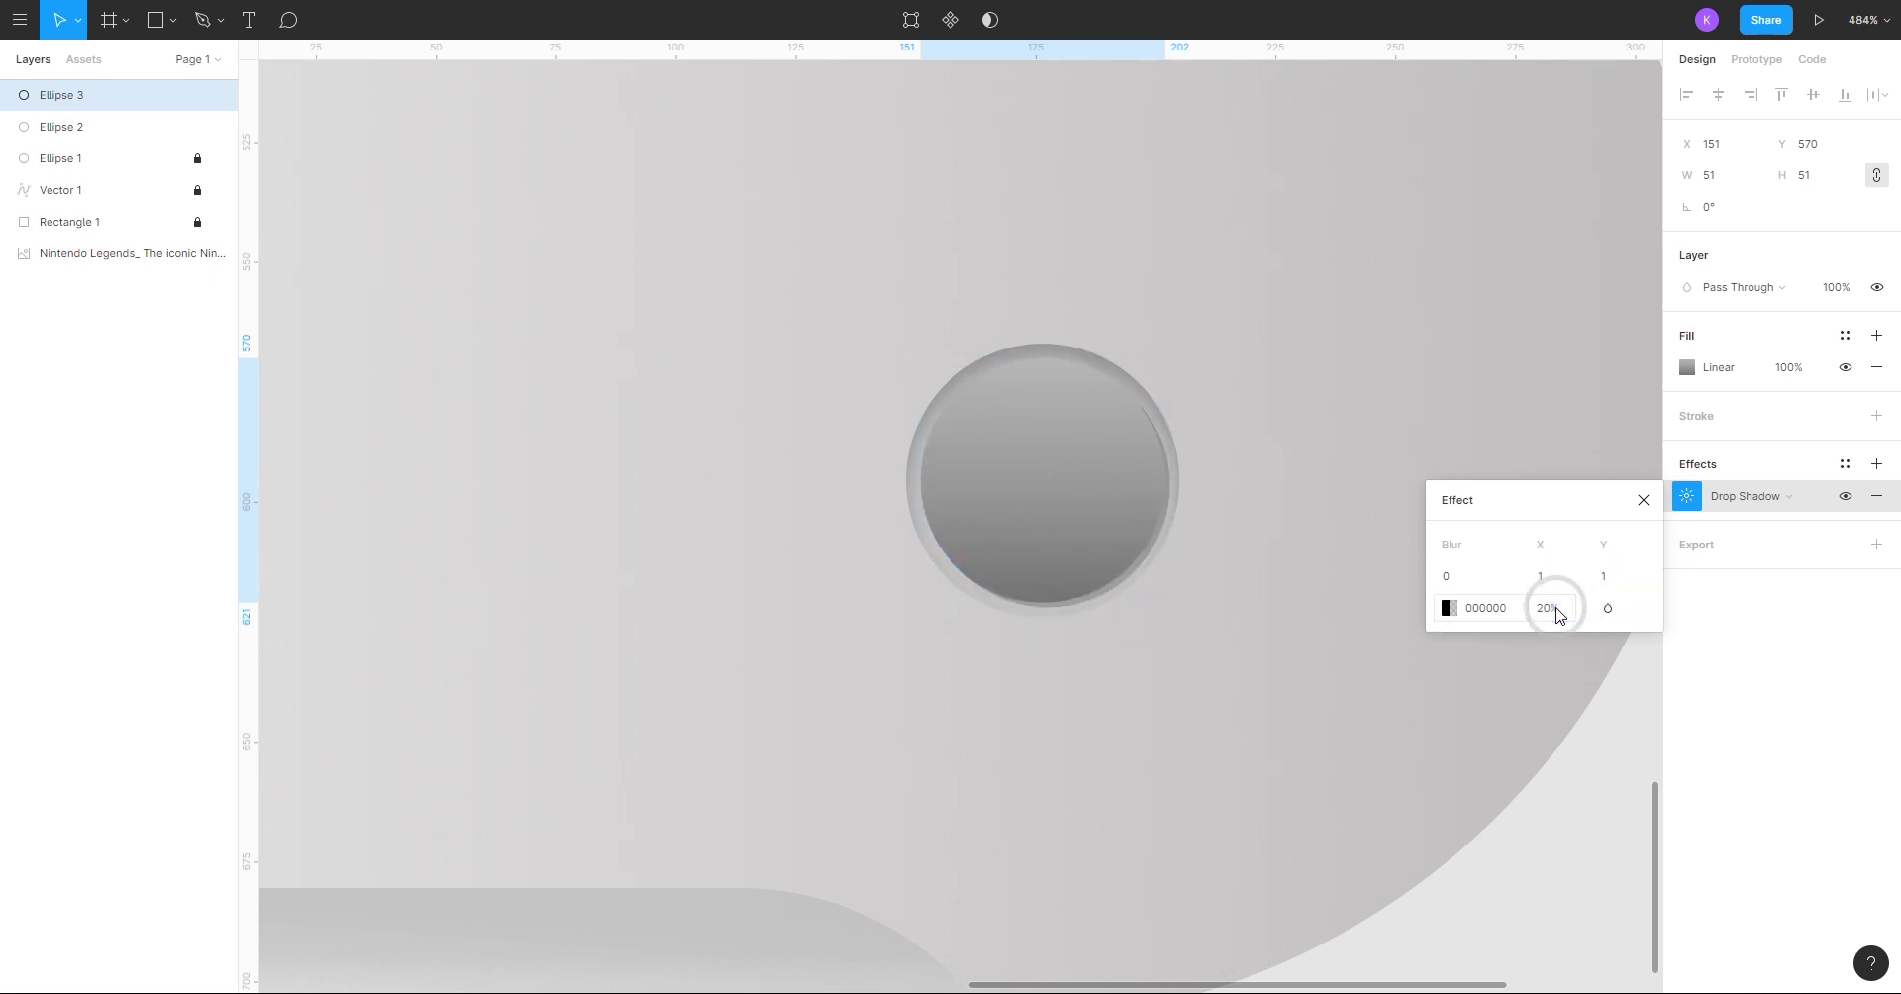
scroll(1327, 826, down, 5)
click(1327, 827)
scroll(1327, 827, down, 1)
scroll(1287, 753, up, 5)
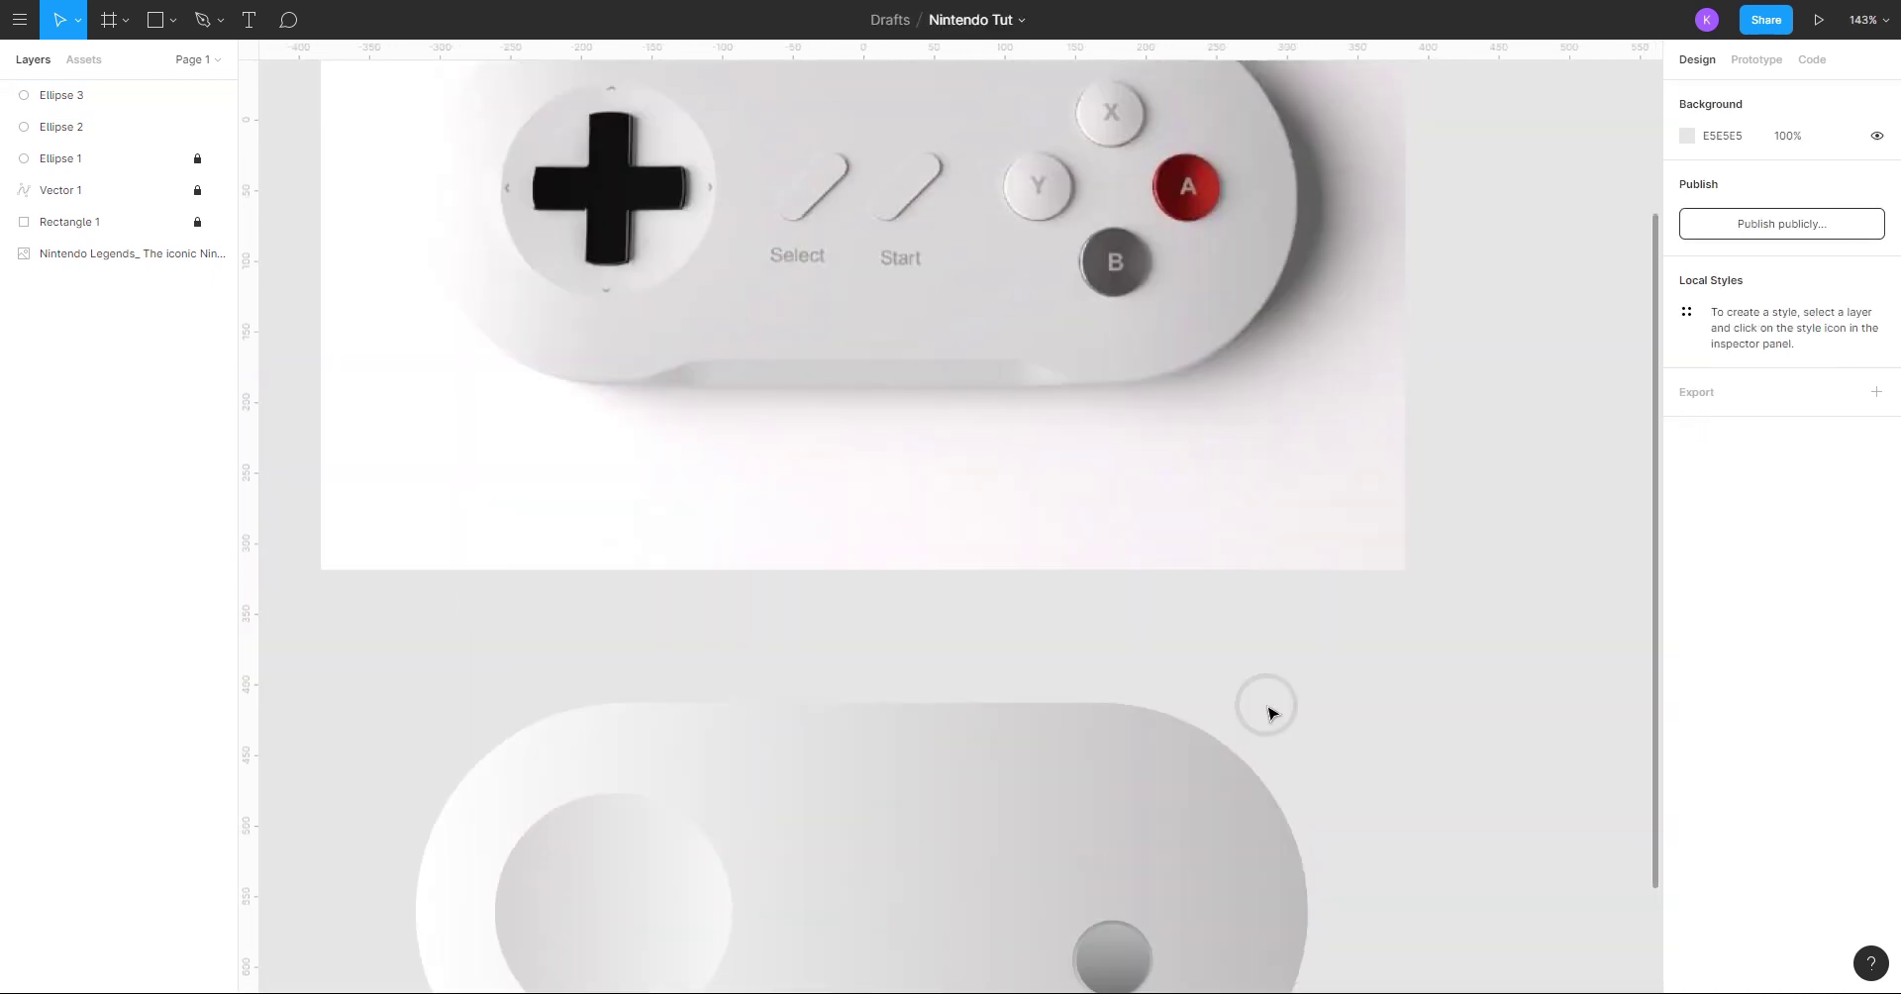
- Set the fill opacity of the rim circle behind the gradient circle to 50%
scroll(1155, 666, down, 4)
scroll(1090, 578, up, 3)
click(1090, 577)
scroll(1057, 585, up, 3)
click(1057, 586)
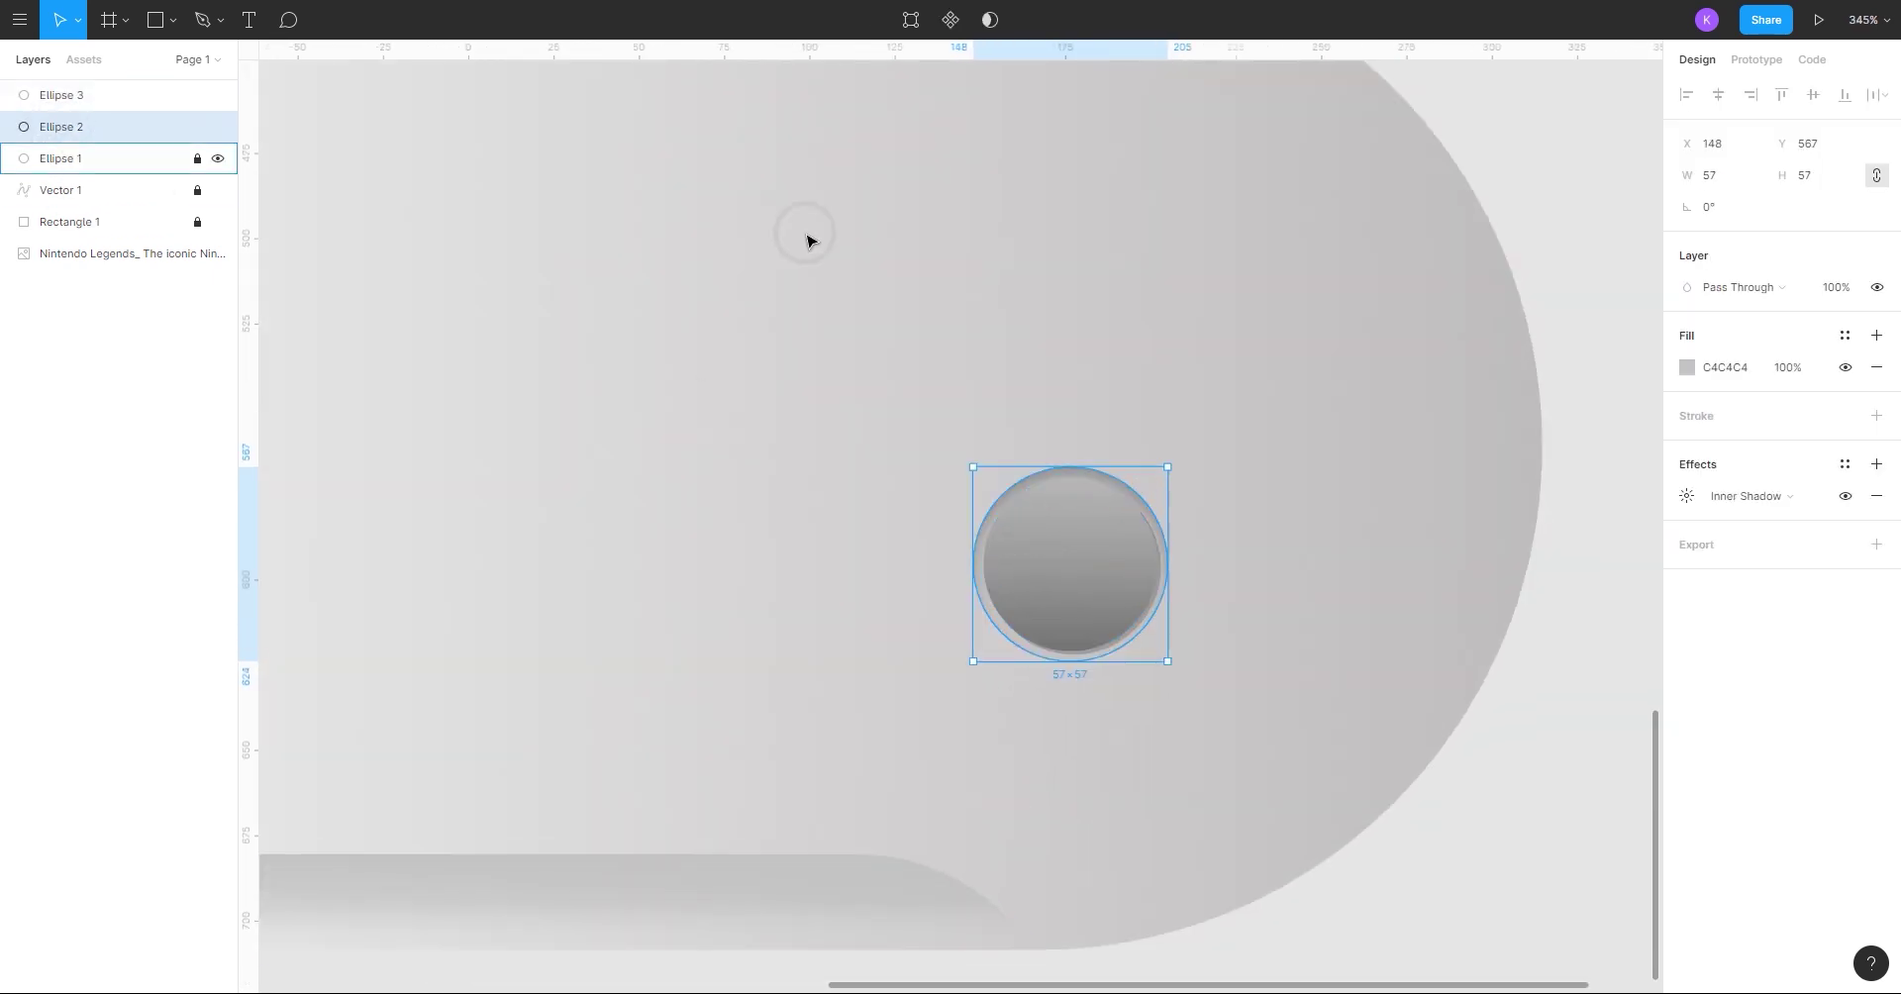
click(1770, 388)
text(50)
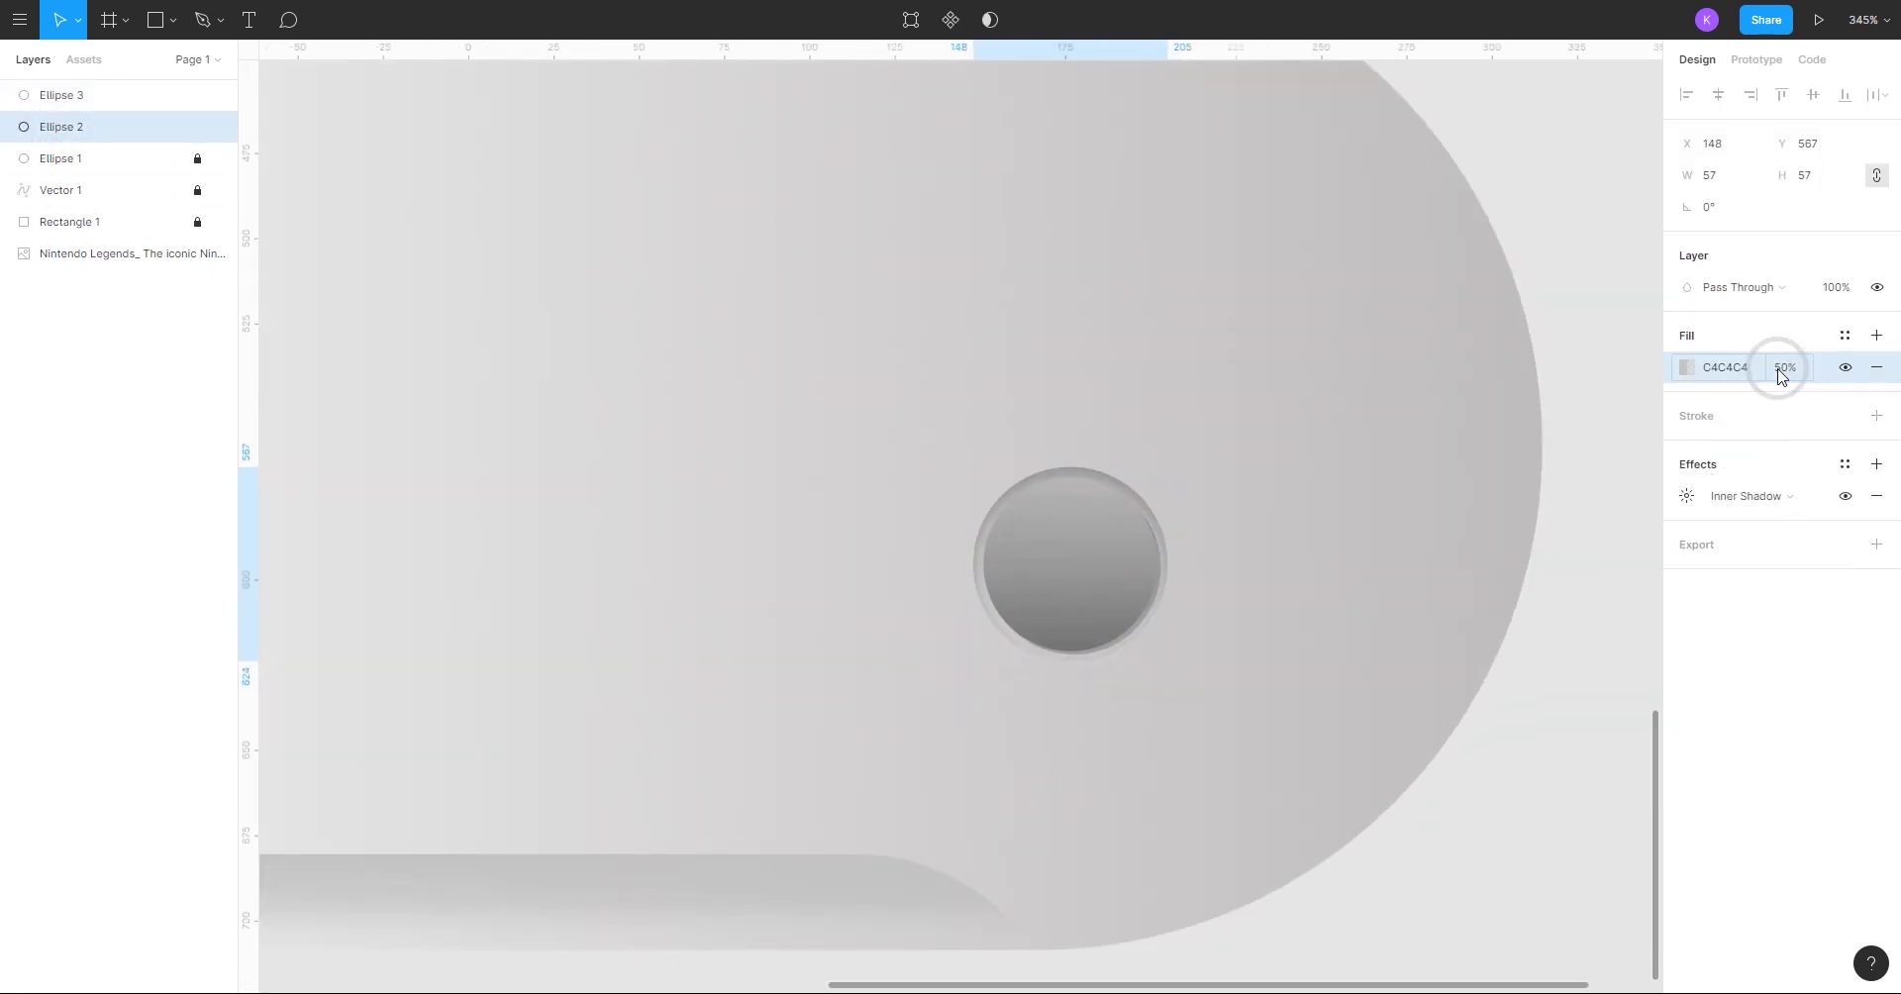
key(Return)
- Lower the rim circle's fill opacity to 30%
click(220, 129)
click(220, 129)
click(1783, 367)
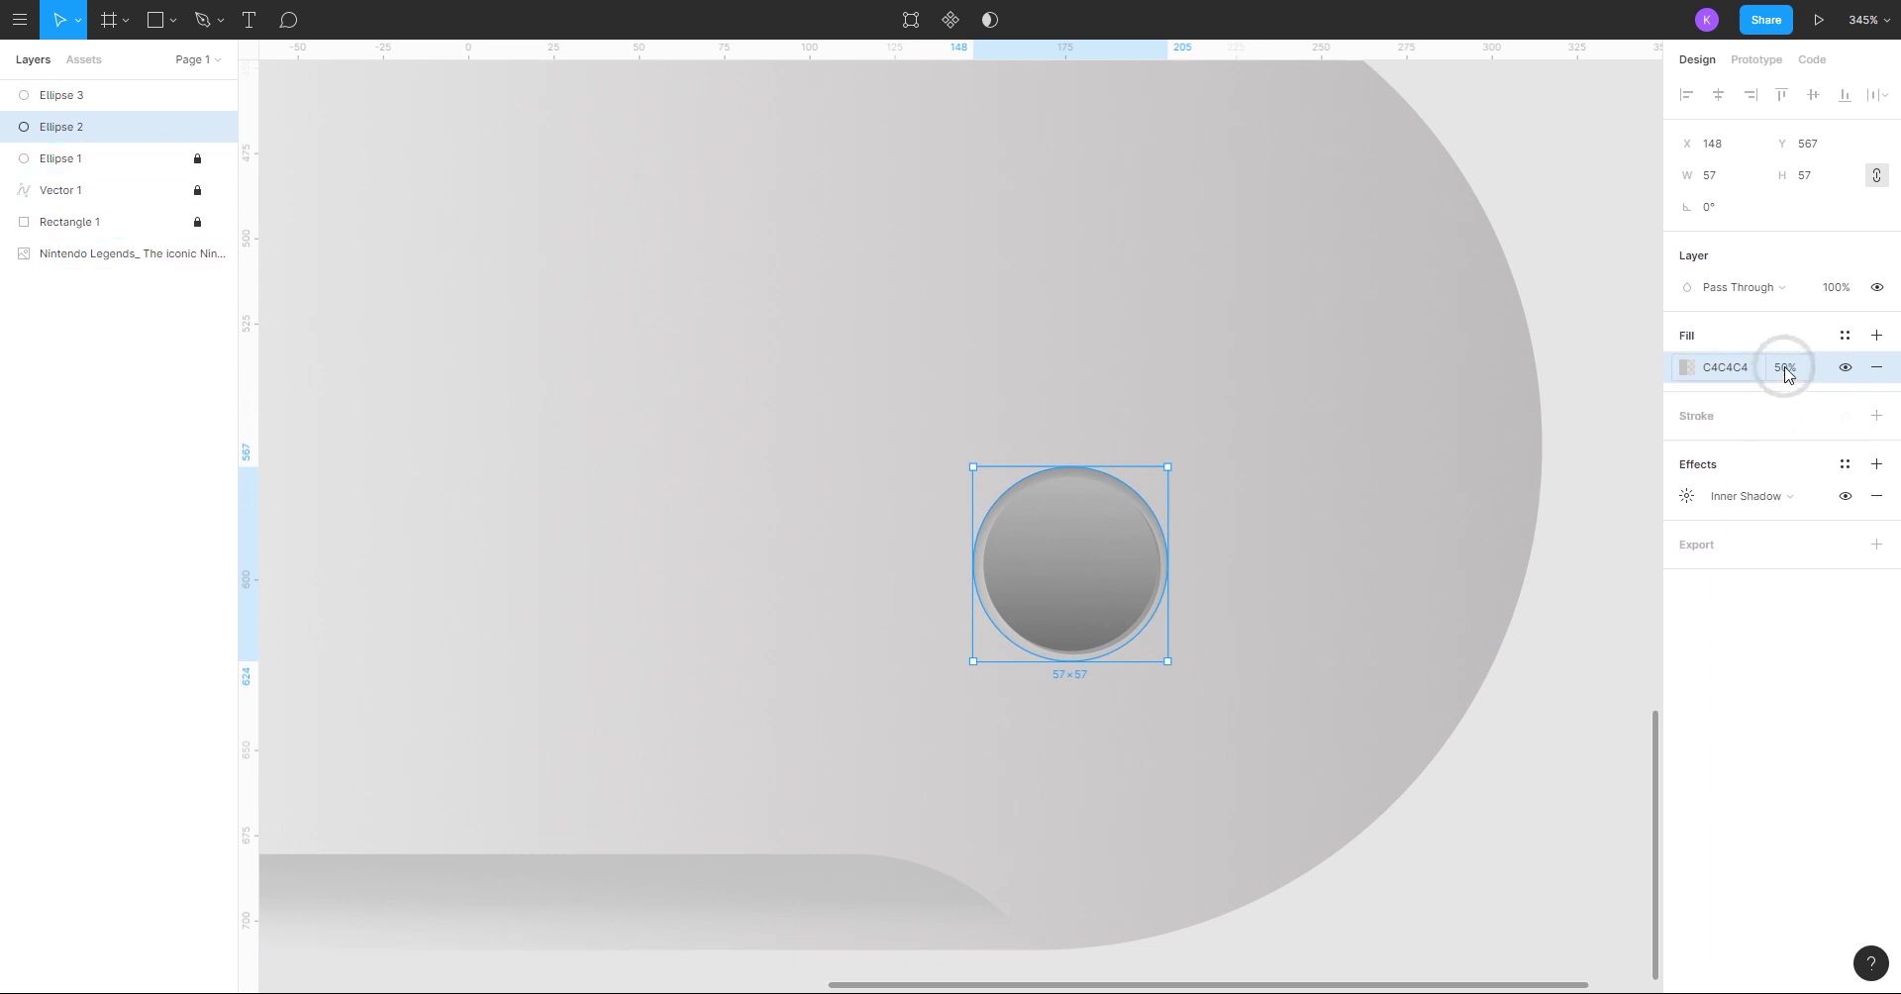
text(30)
key(Return)
- Set the opacity of the gradient circle's drop shadow to 50%
click(1069, 534)
click(1687, 496)
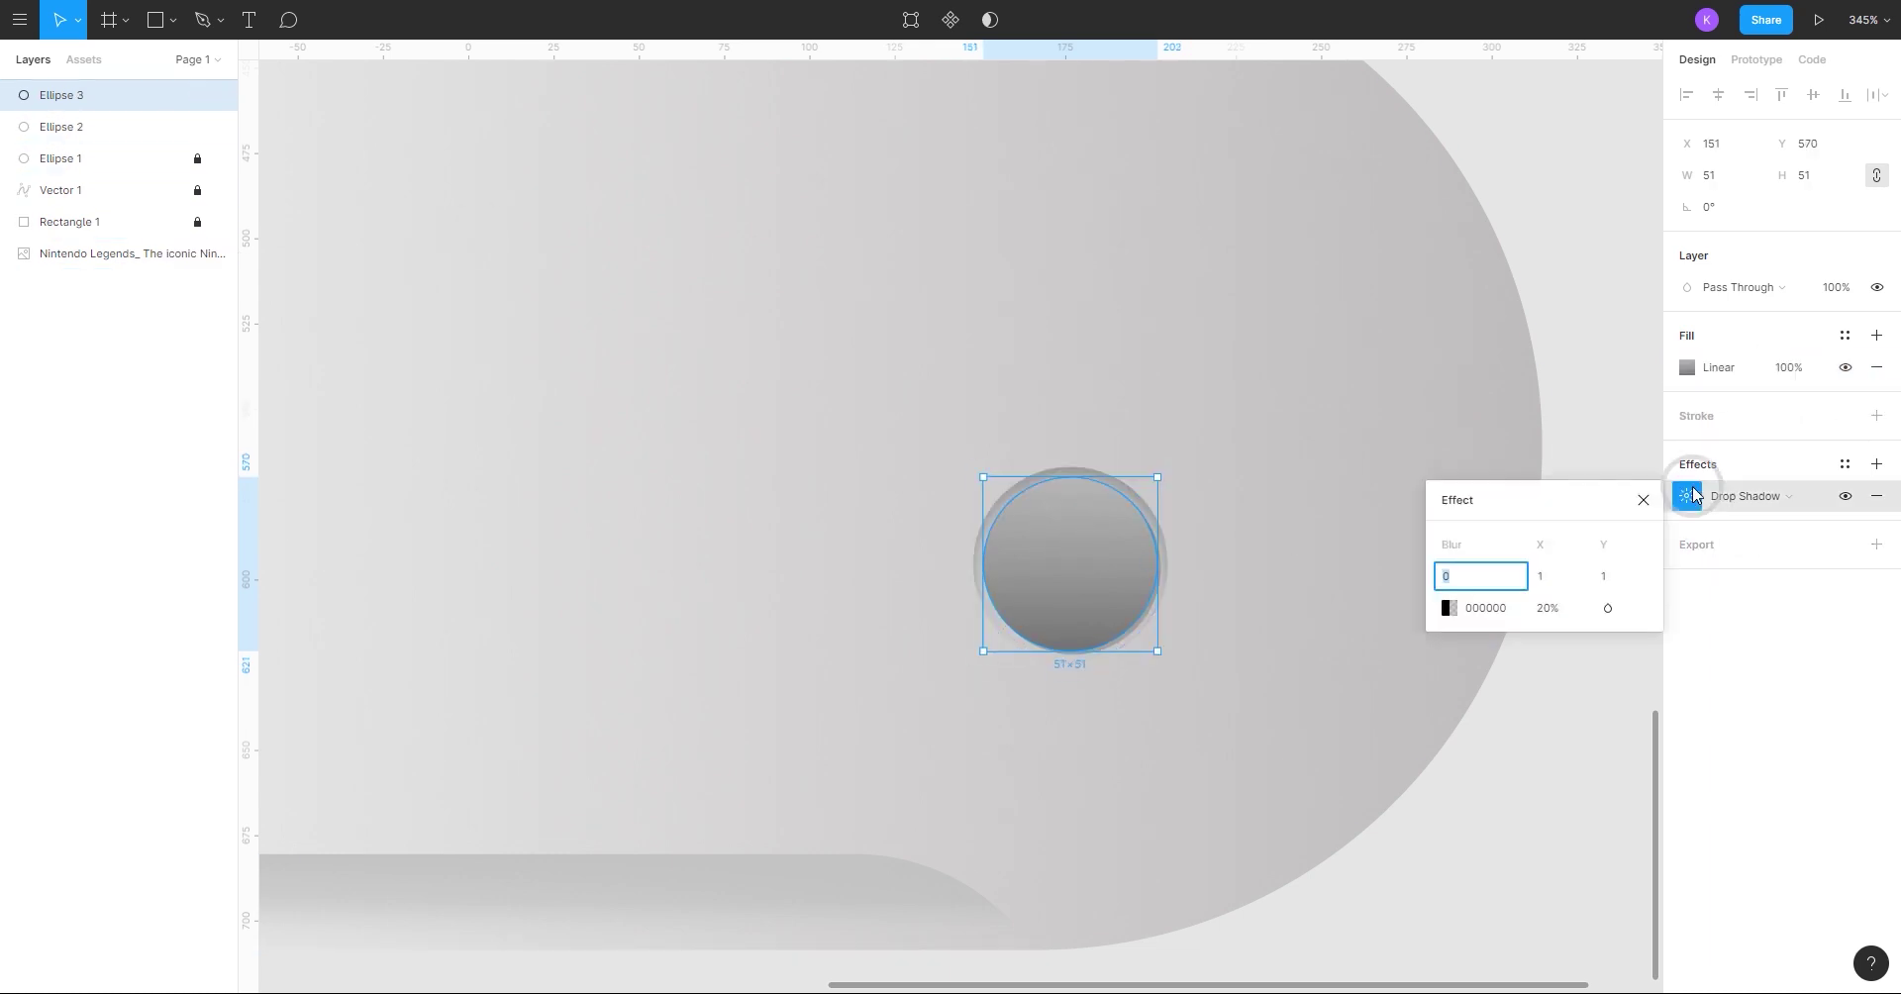
click(1550, 614)
text(50)
key(Return)
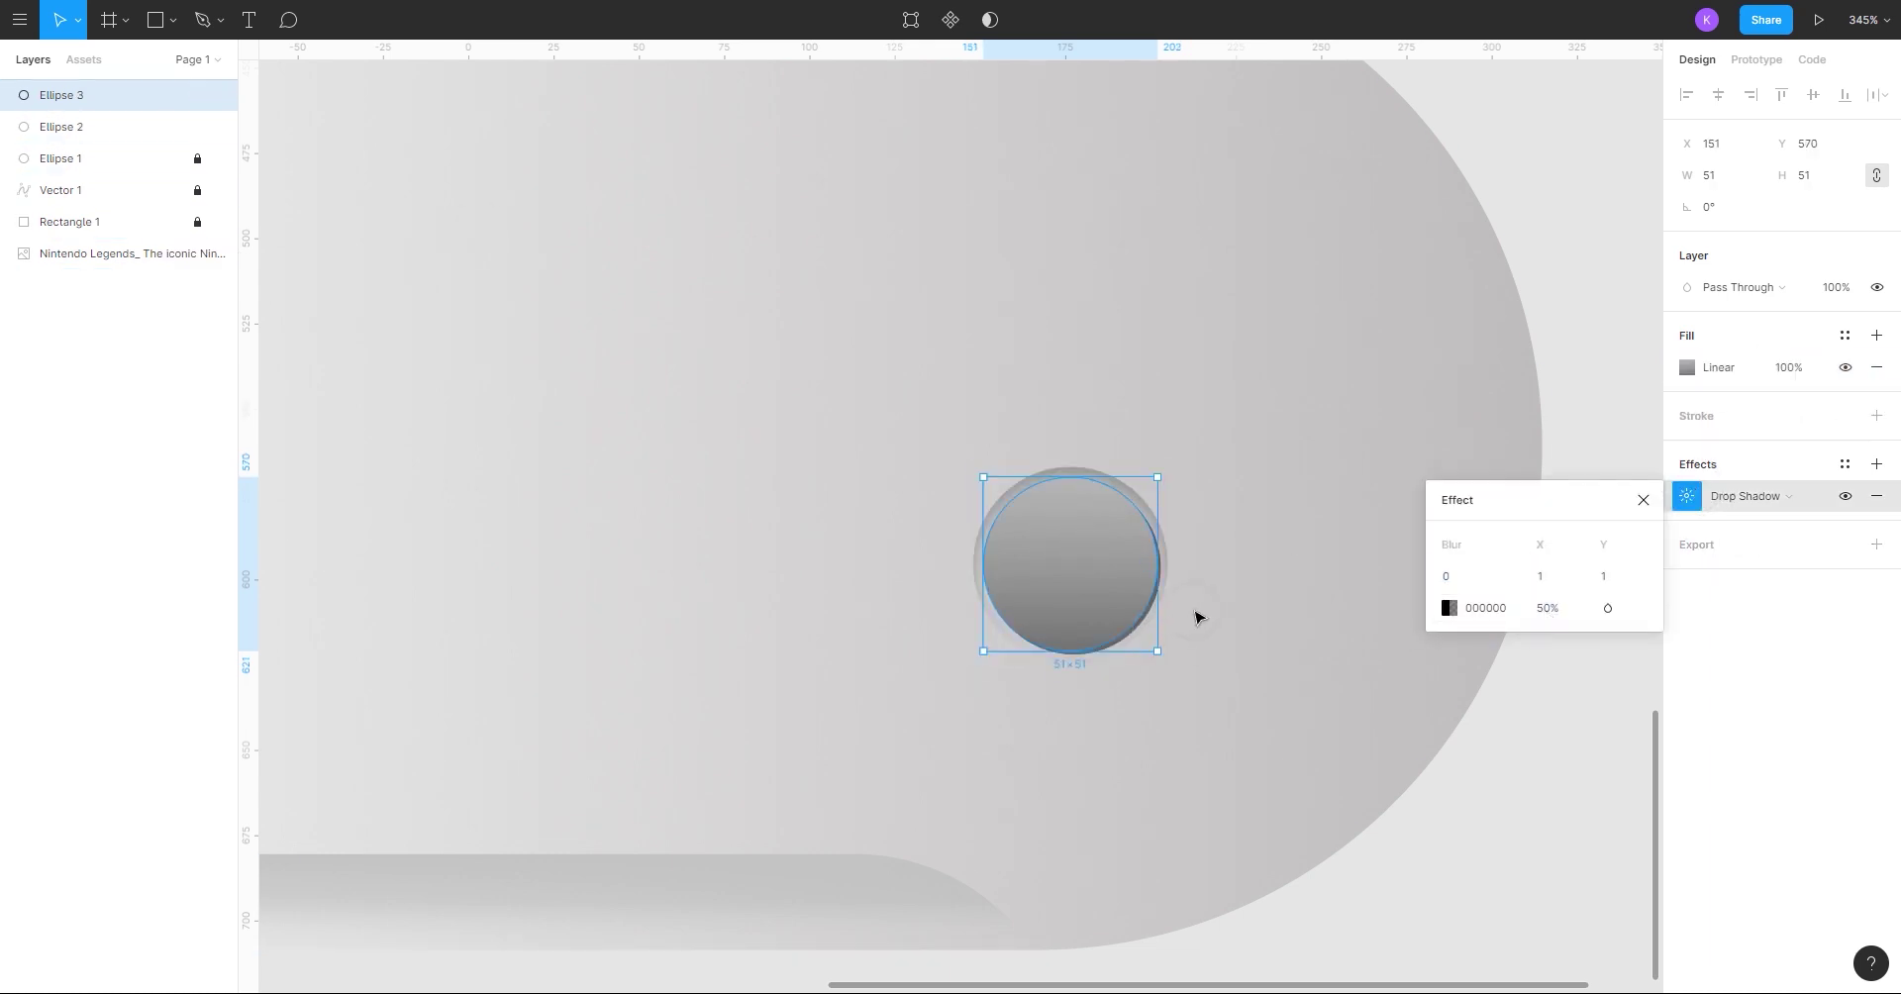
click(1460, 872)
scroll(1129, 690, down, 5)
scroll(1159, 683, down, 3)
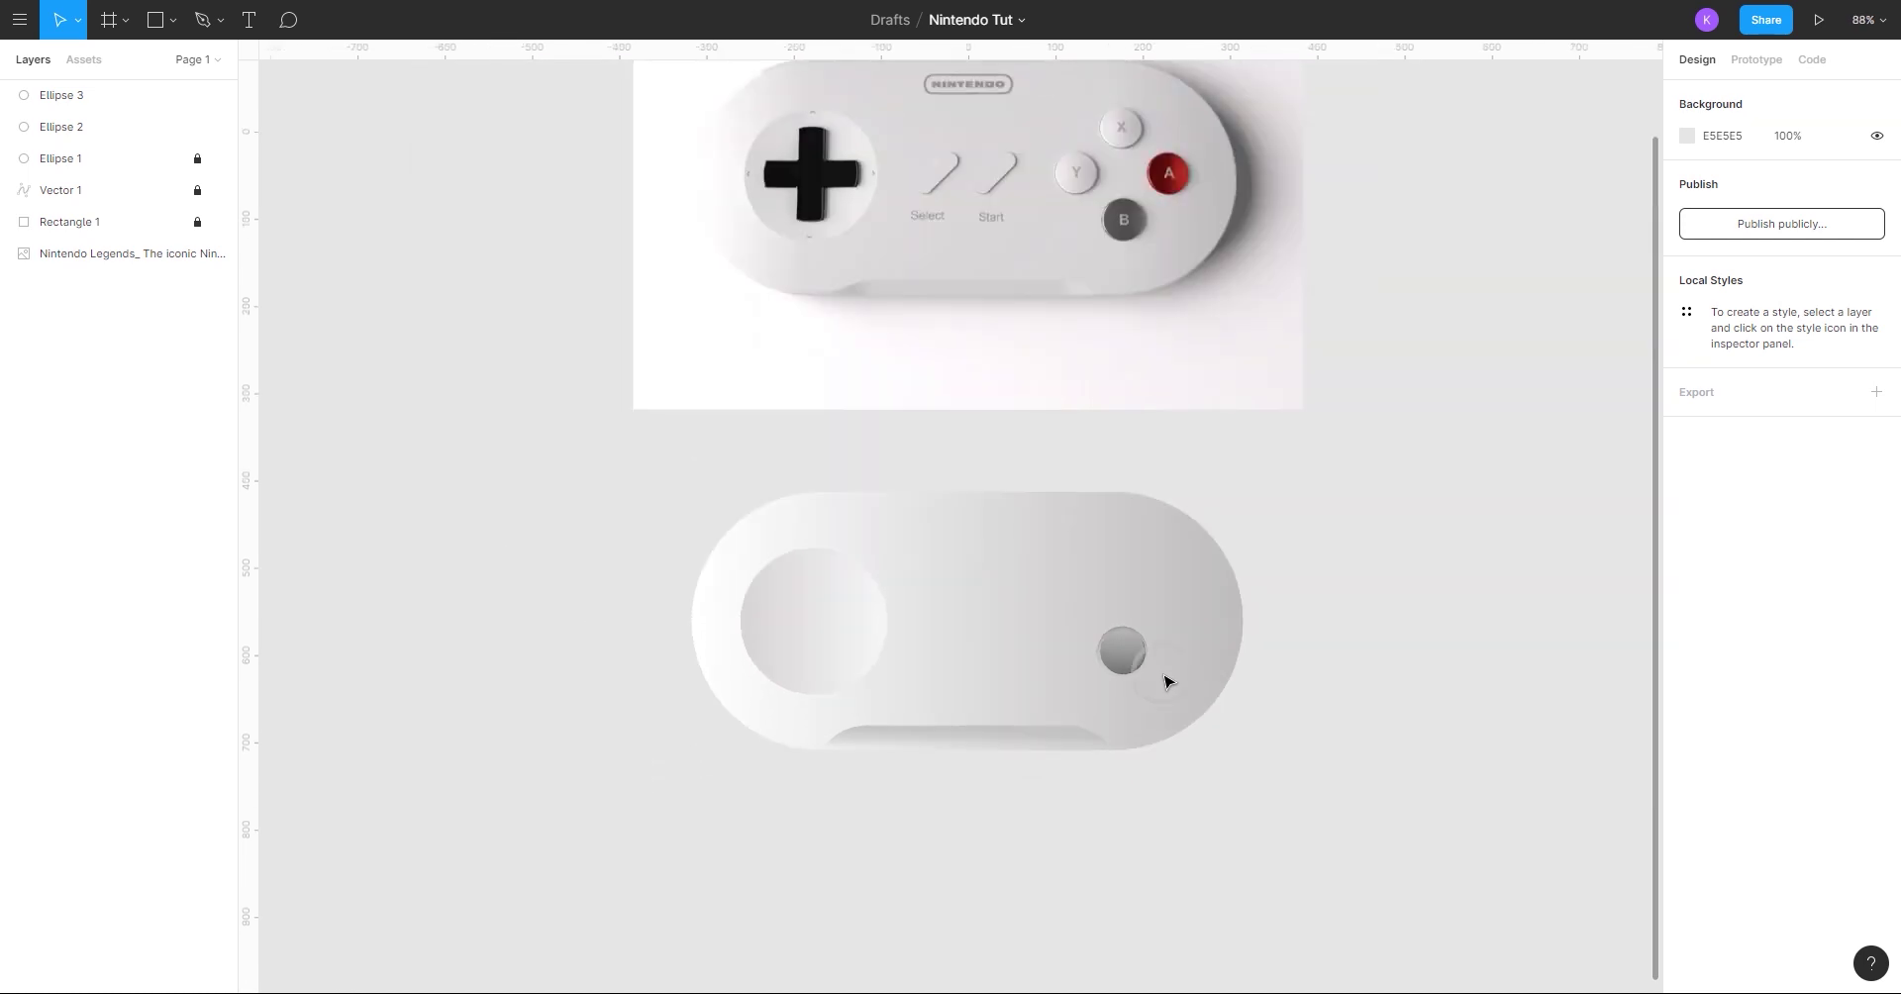
- Darken the gradient circle's linear fill, setting the first stop to 808080 and the middle stop to 5F5F5F
scroll(1167, 679, up, 6)
click(1059, 609)
click(1689, 368)
click(1550, 416)
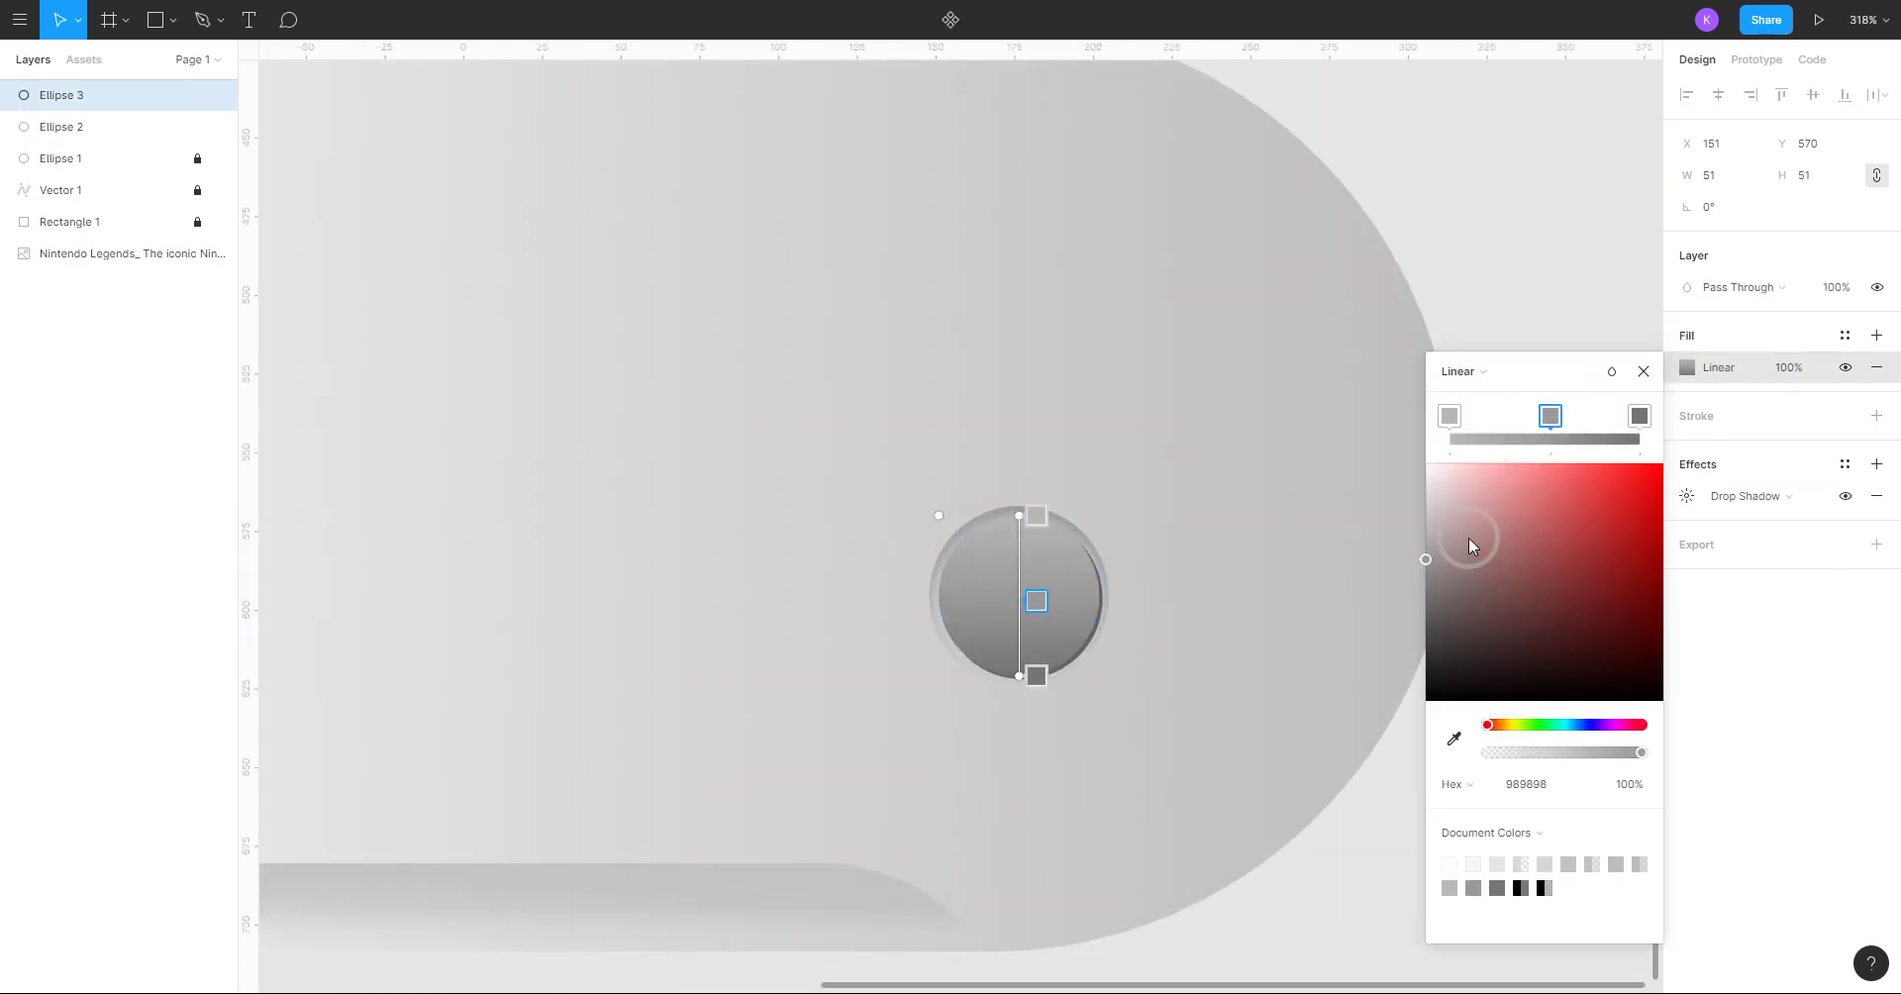
drag(1436, 543, 1423, 626)
click(1450, 415)
click(1551, 416)
click(1135, 601)
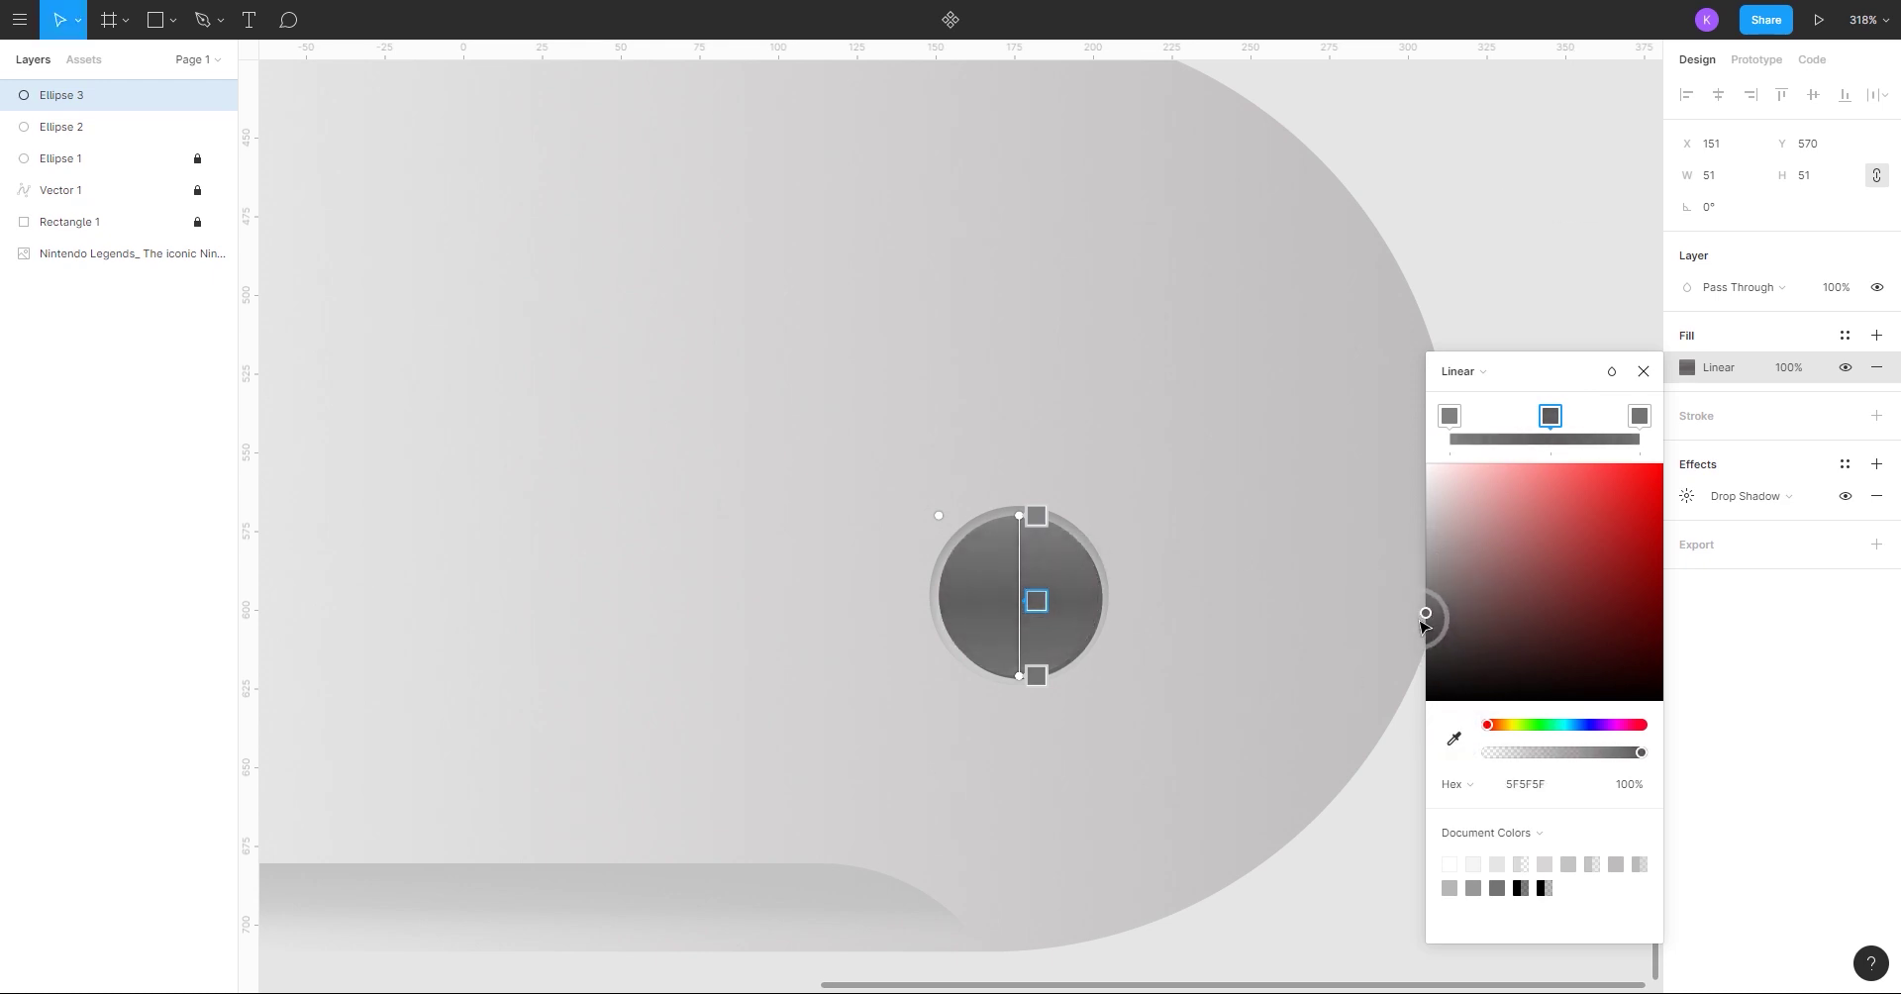
click(1642, 371)
click(1514, 359)
- Try a 0.5-wide inside stroke on the dark gradient circle
scroll(1405, 454, down, 5)
scroll(1379, 485, up, 4)
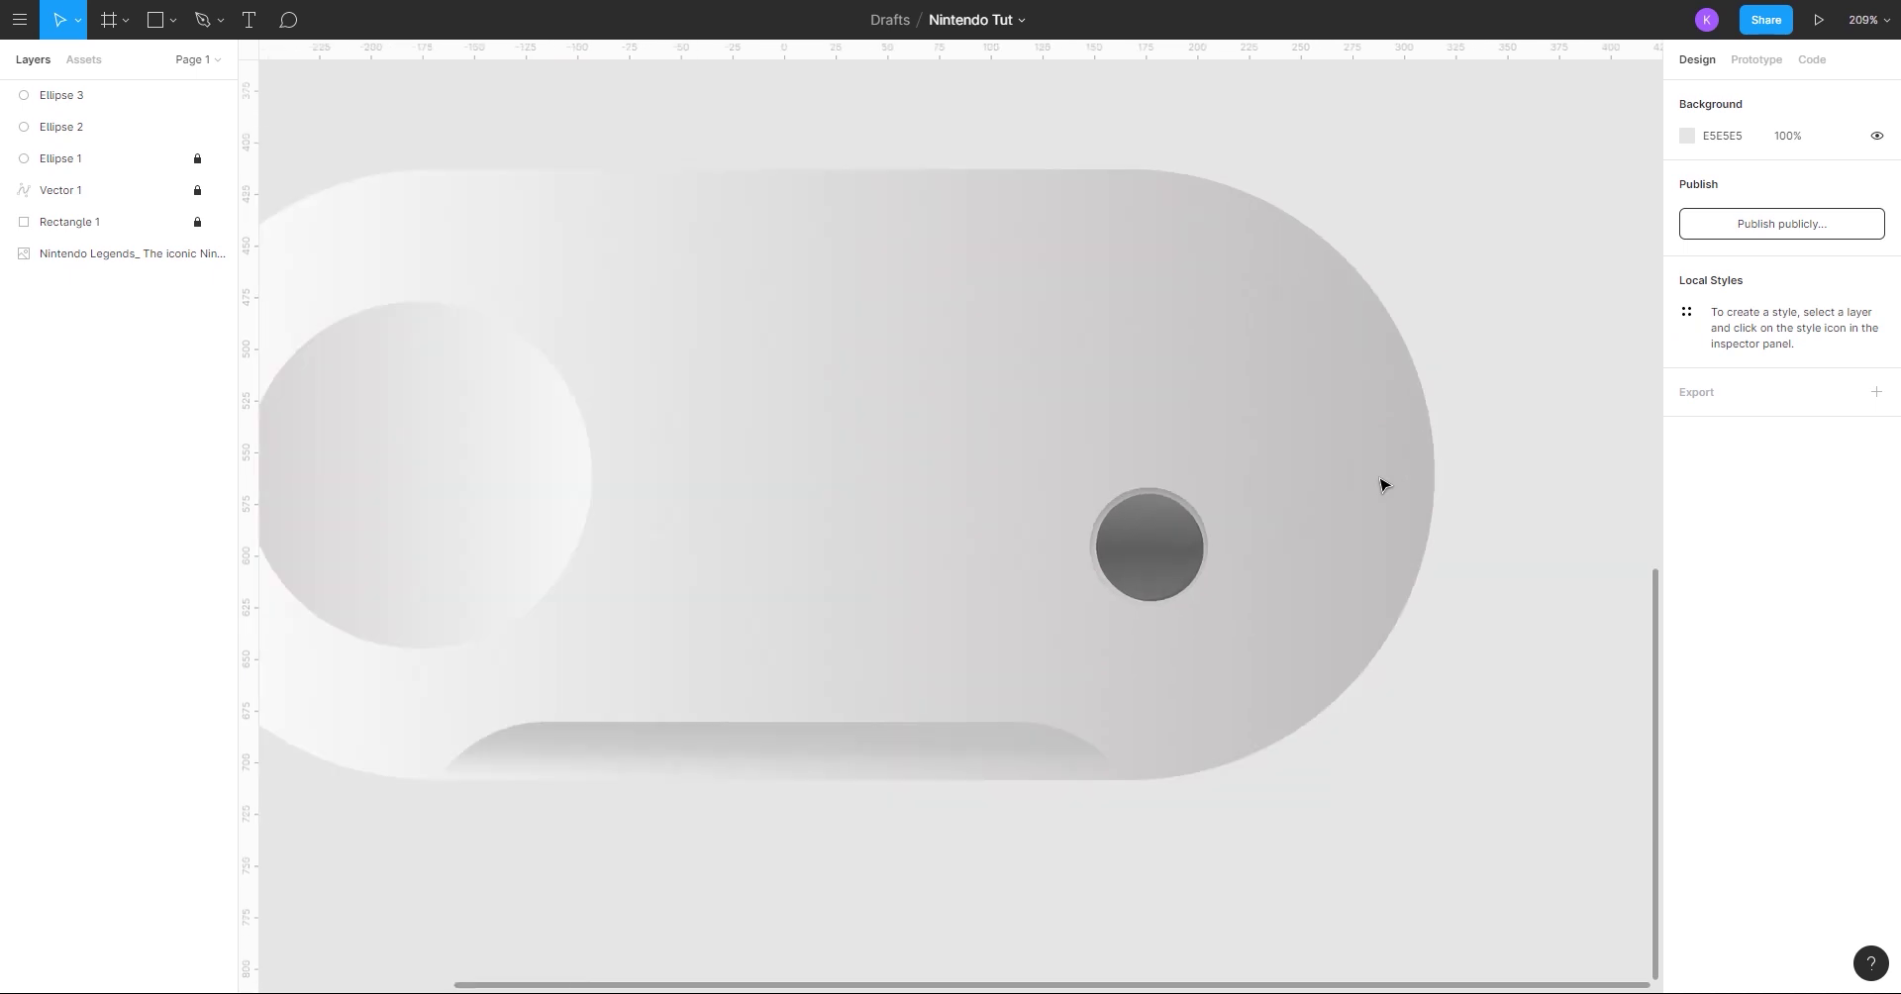
scroll(1386, 633, down, 4)
scroll(1251, 722, up, 6)
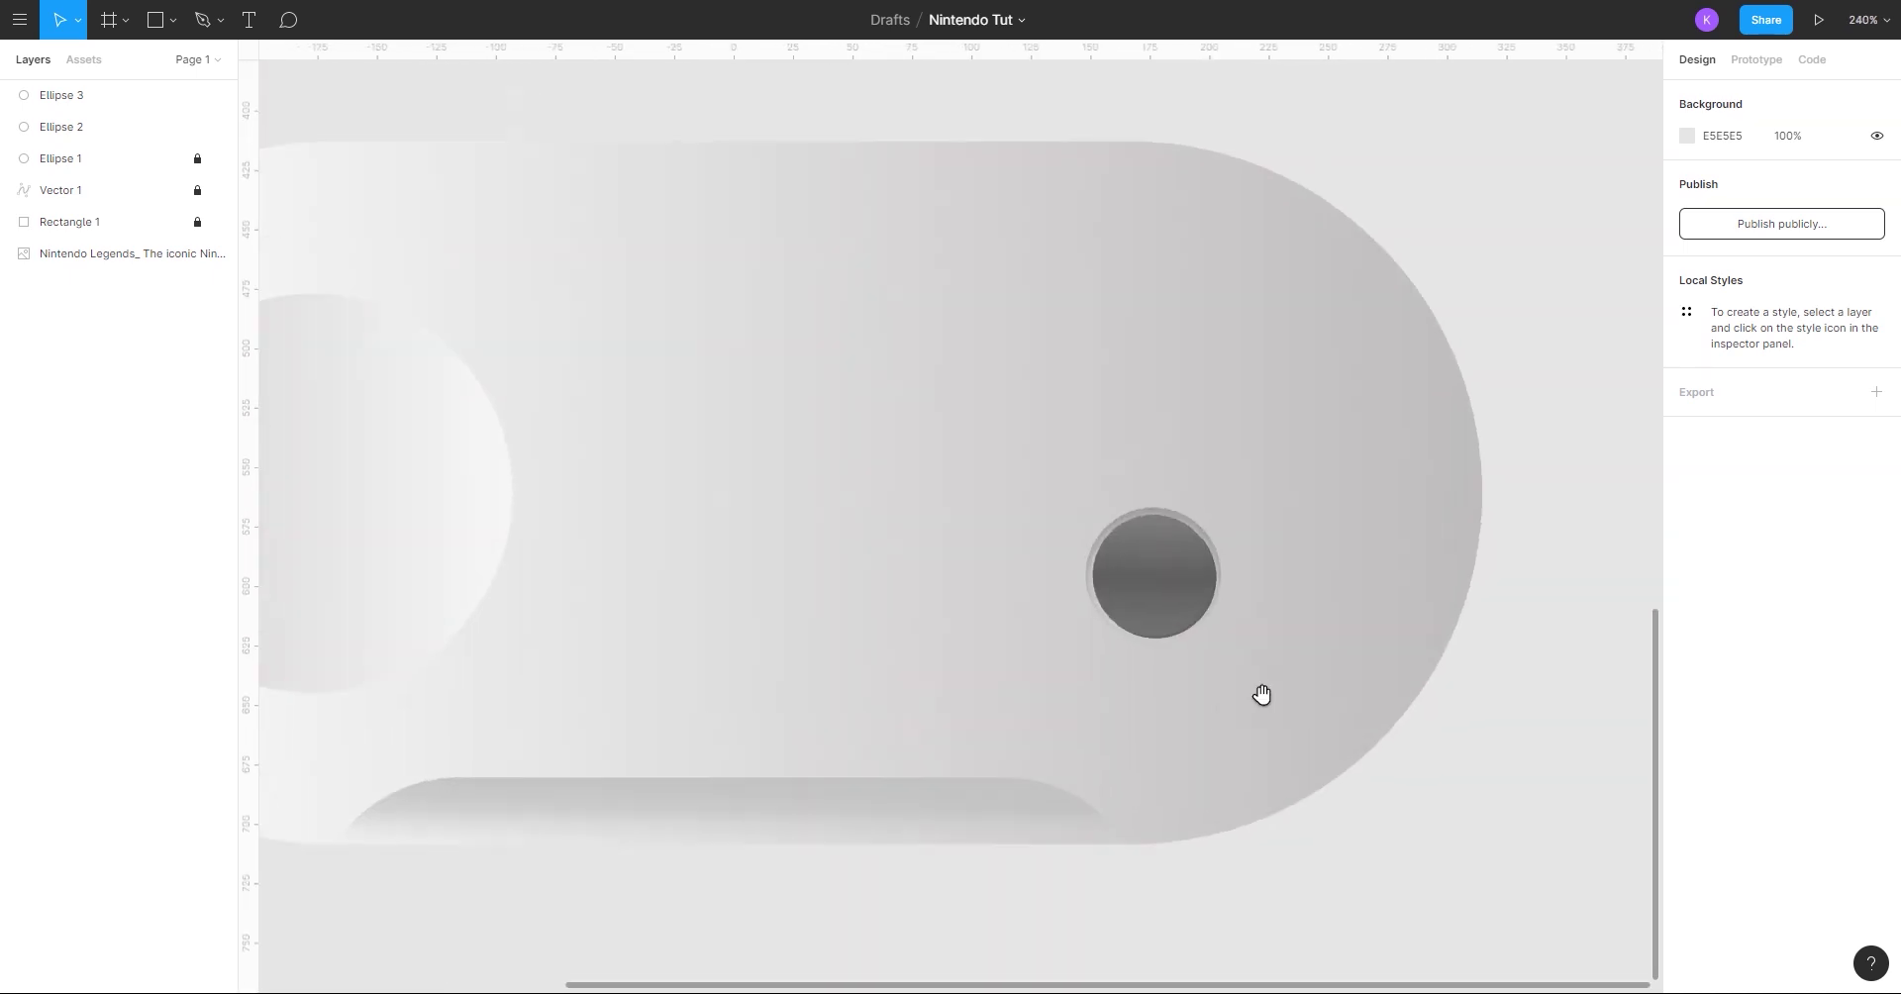
click(1191, 629)
click(1866, 466)
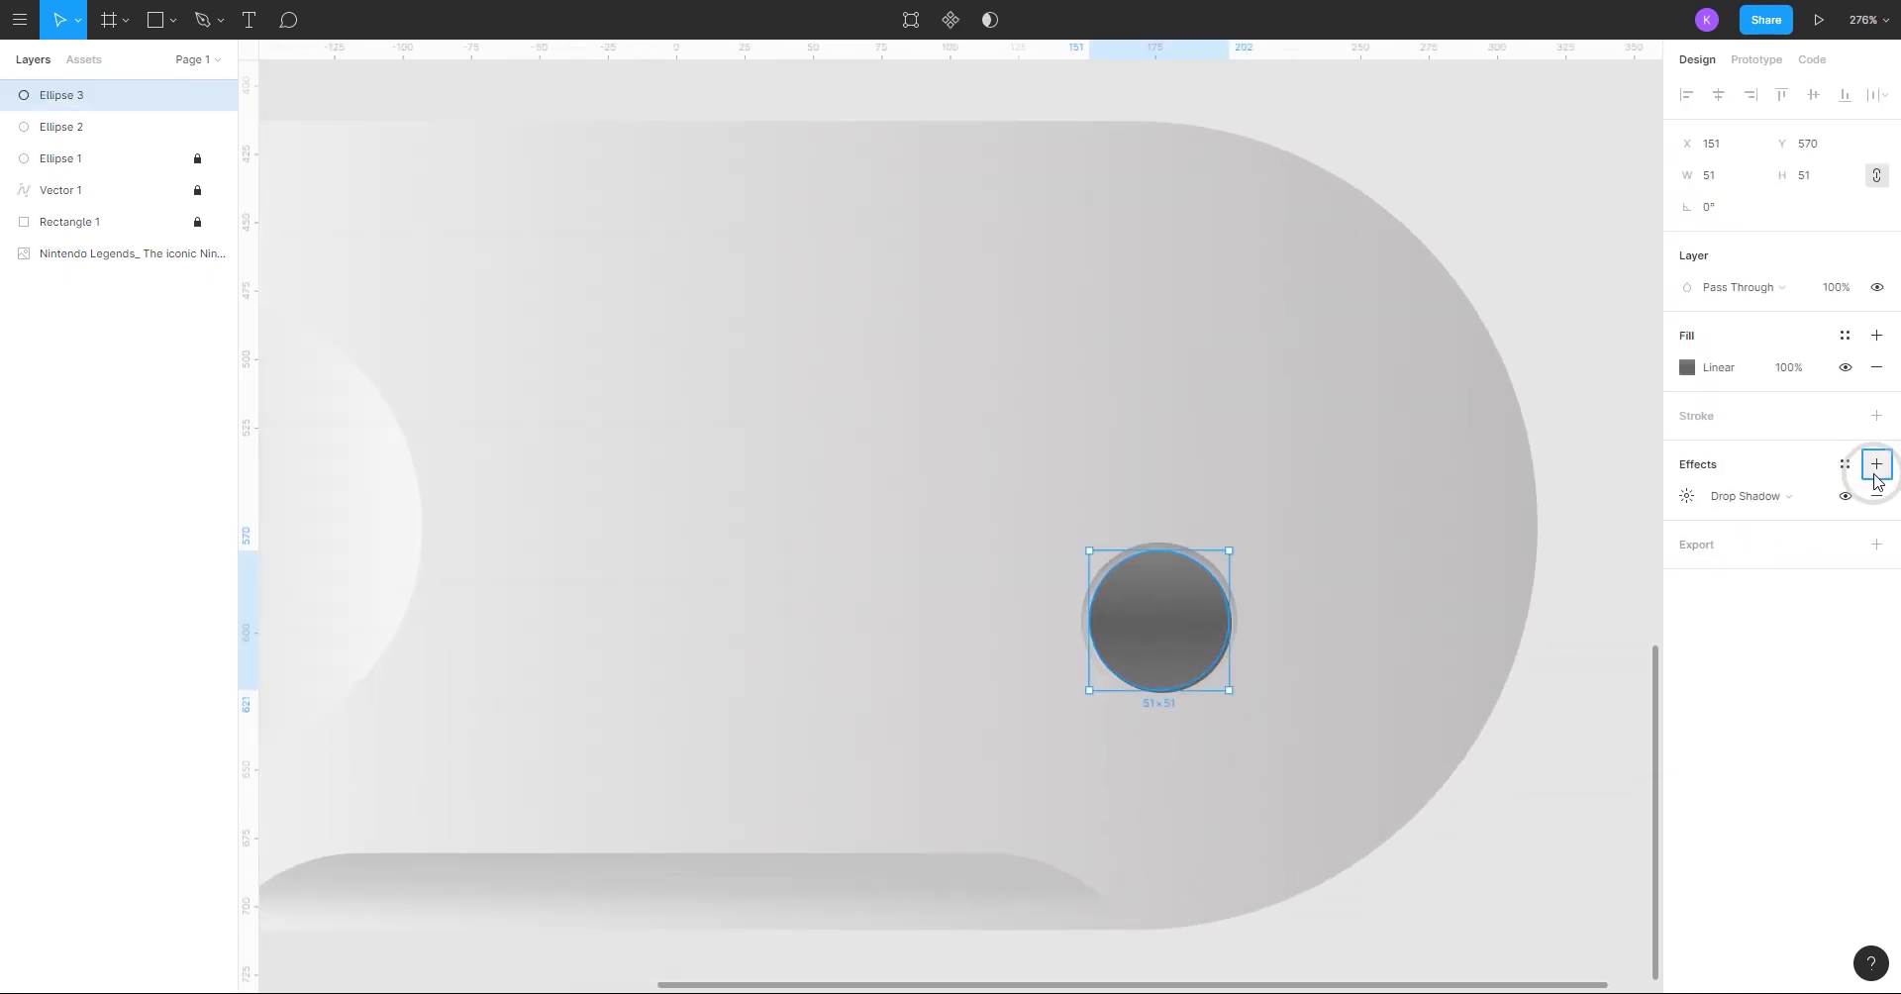
click(1877, 416)
click(1686, 447)
drag(1684, 479, 1701, 478)
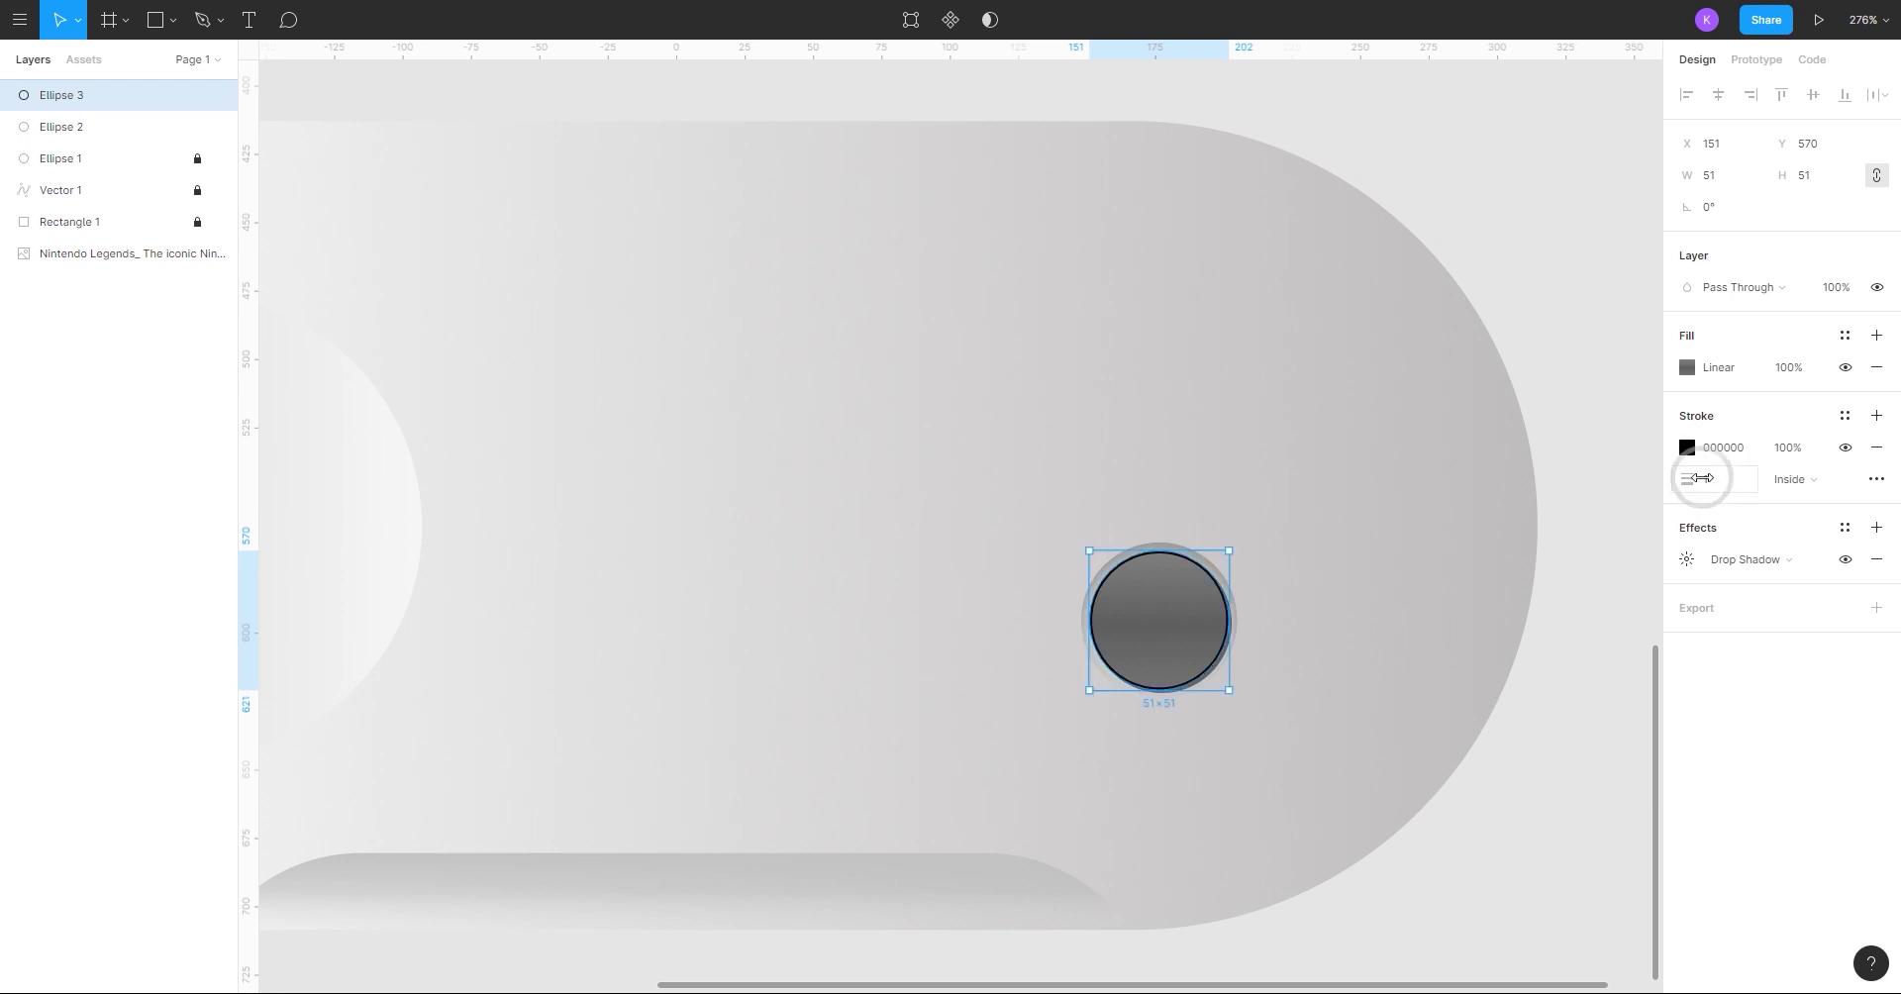
text(0.5)
key(Return)
- Try white and sampled grey colours for the circle's stroke, including C5C4C5, and remove the stroke
click(1686, 448)
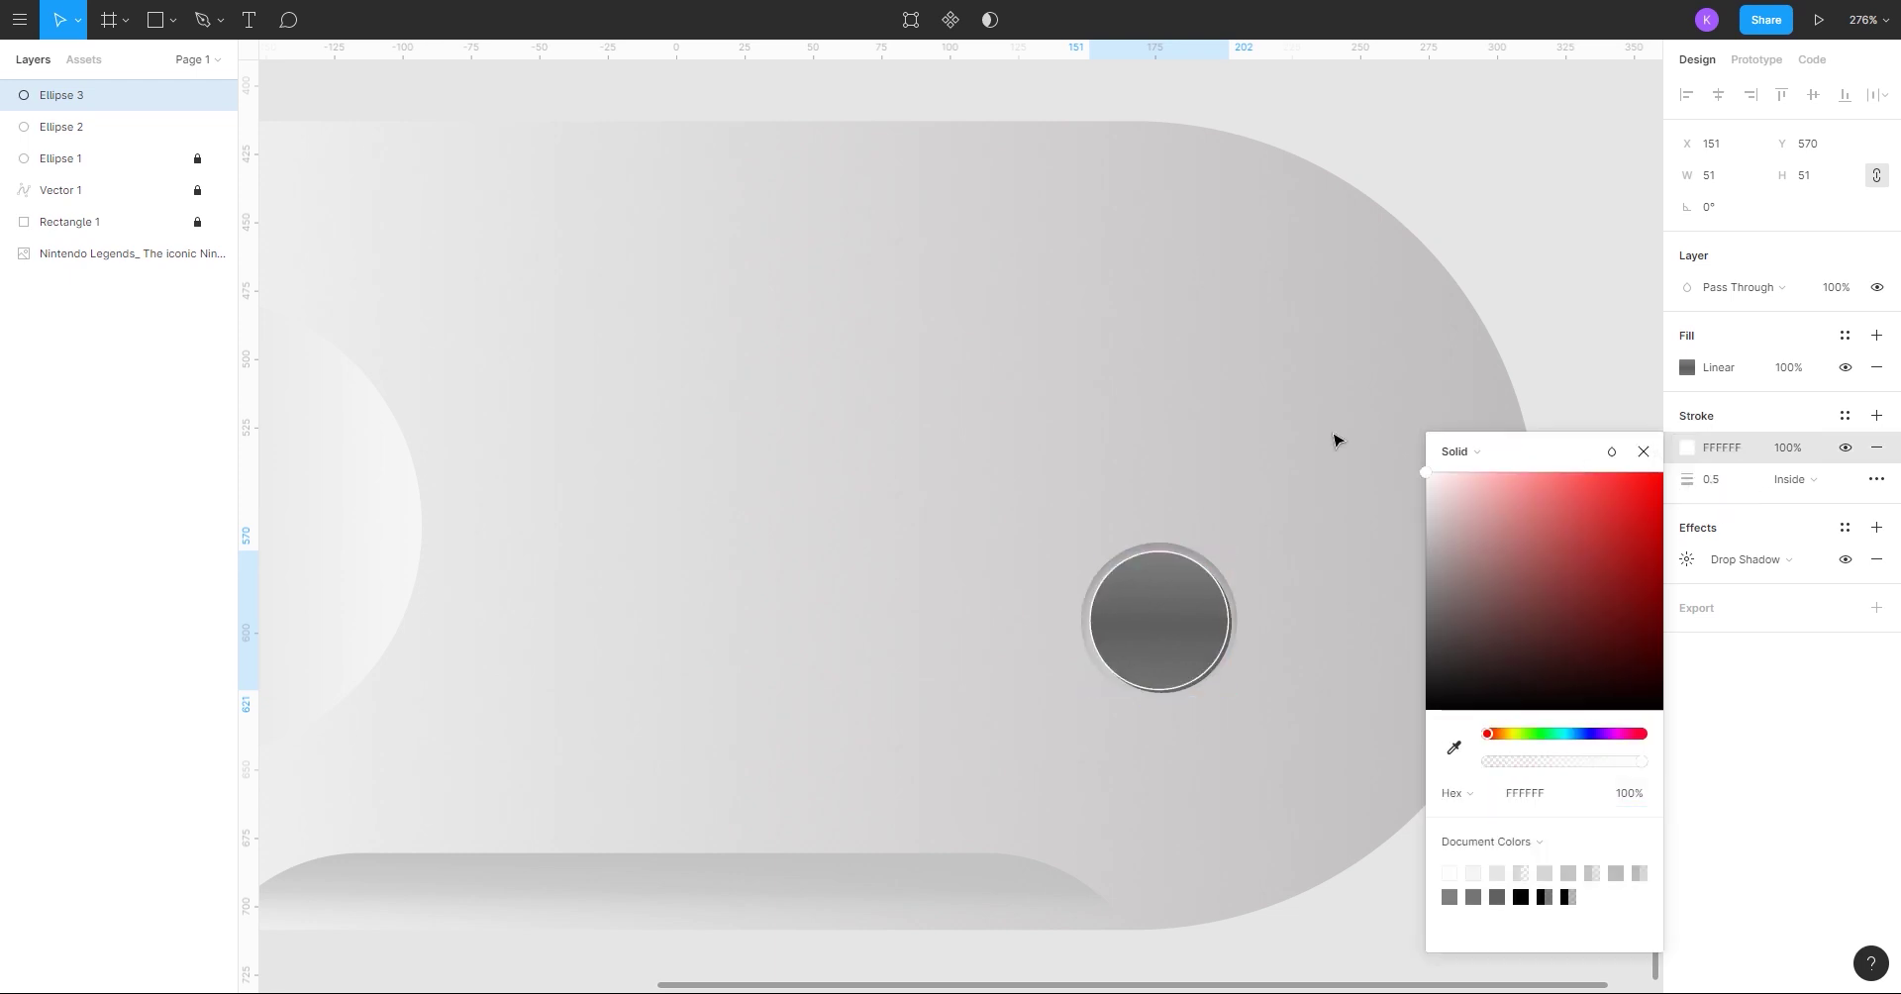
click(1454, 747)
click(1223, 602)
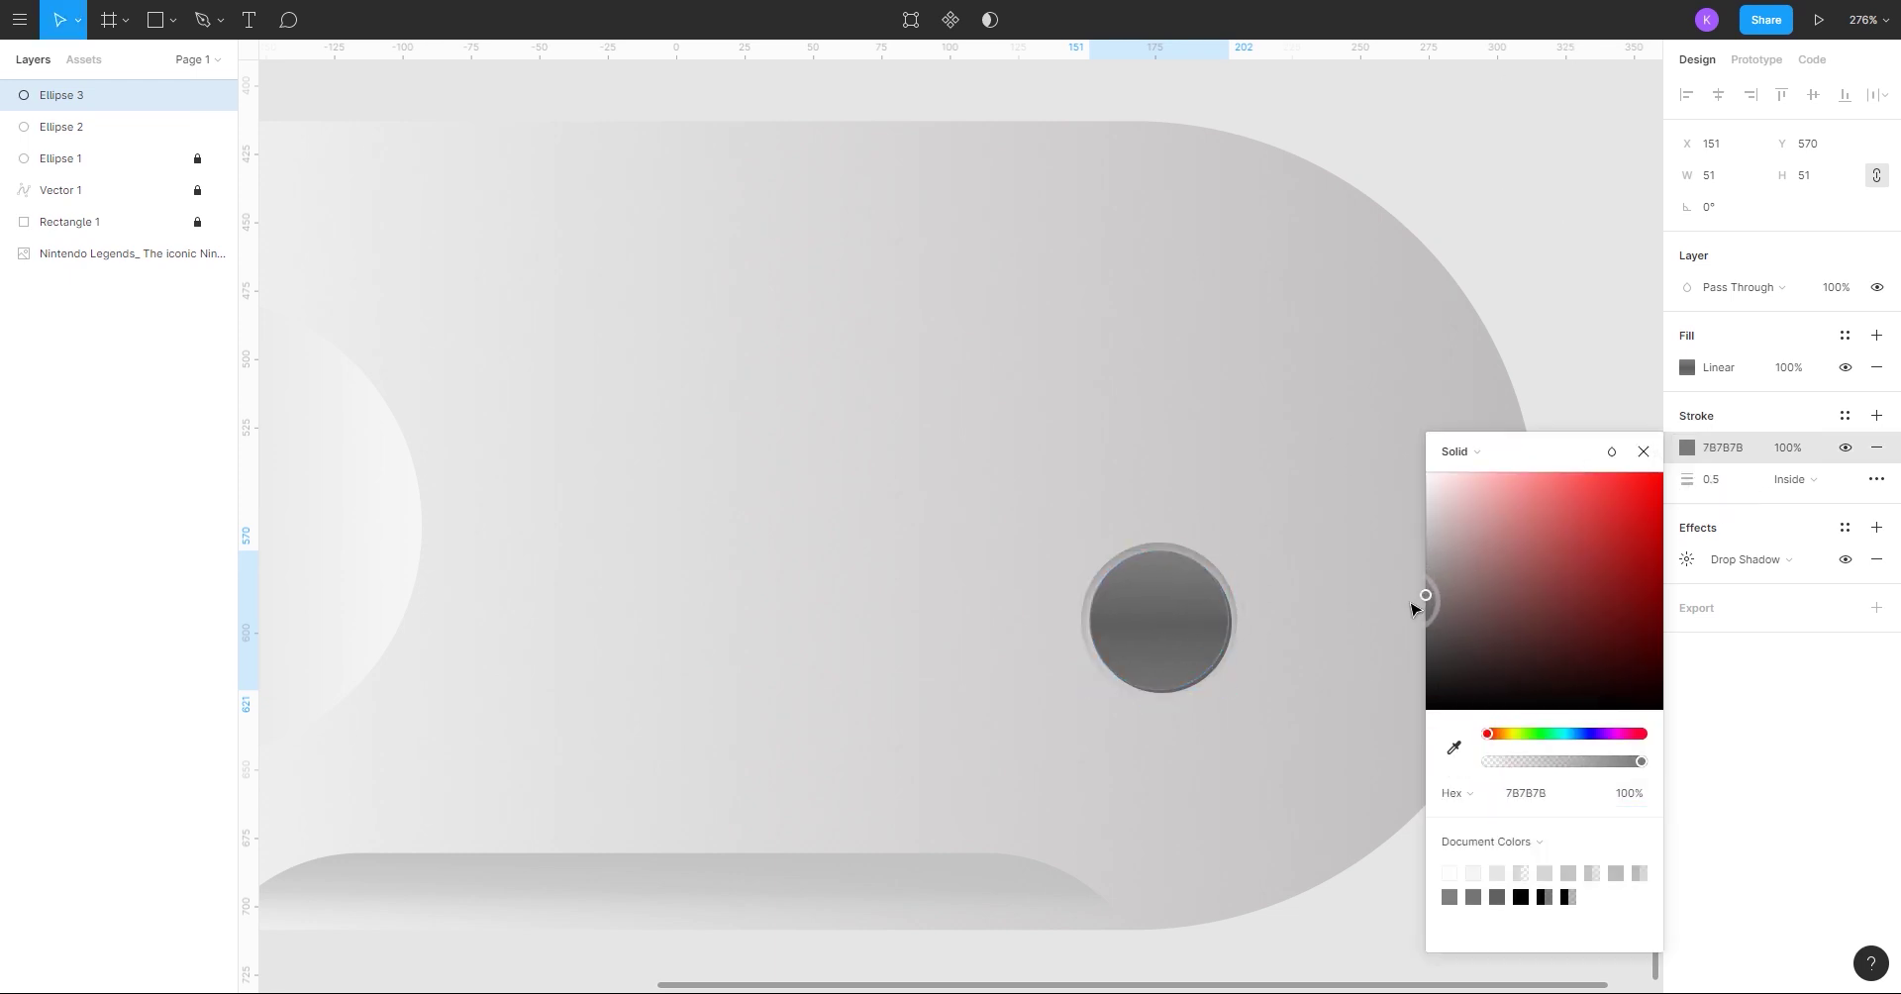
drag(1391, 541, 1374, 648)
click(1453, 748)
click(1338, 629)
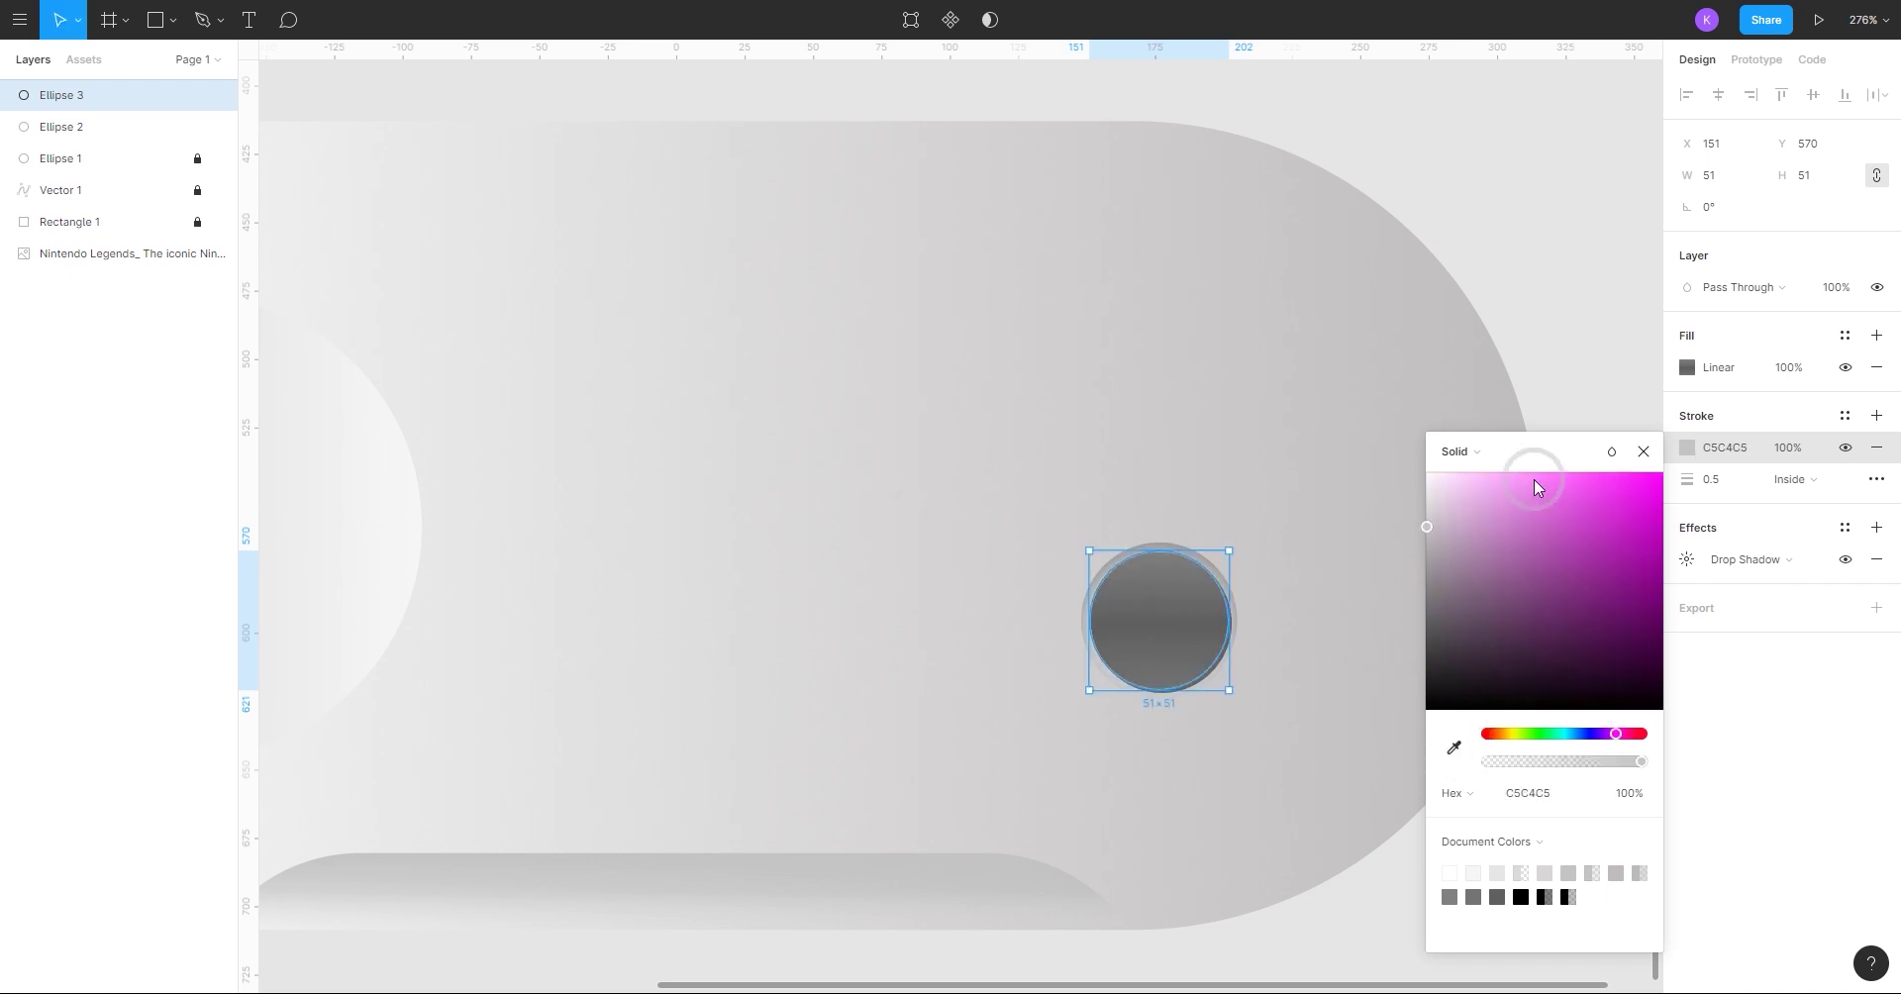
click(1592, 326)
click(1158, 621)
click(1706, 479)
click(1876, 448)
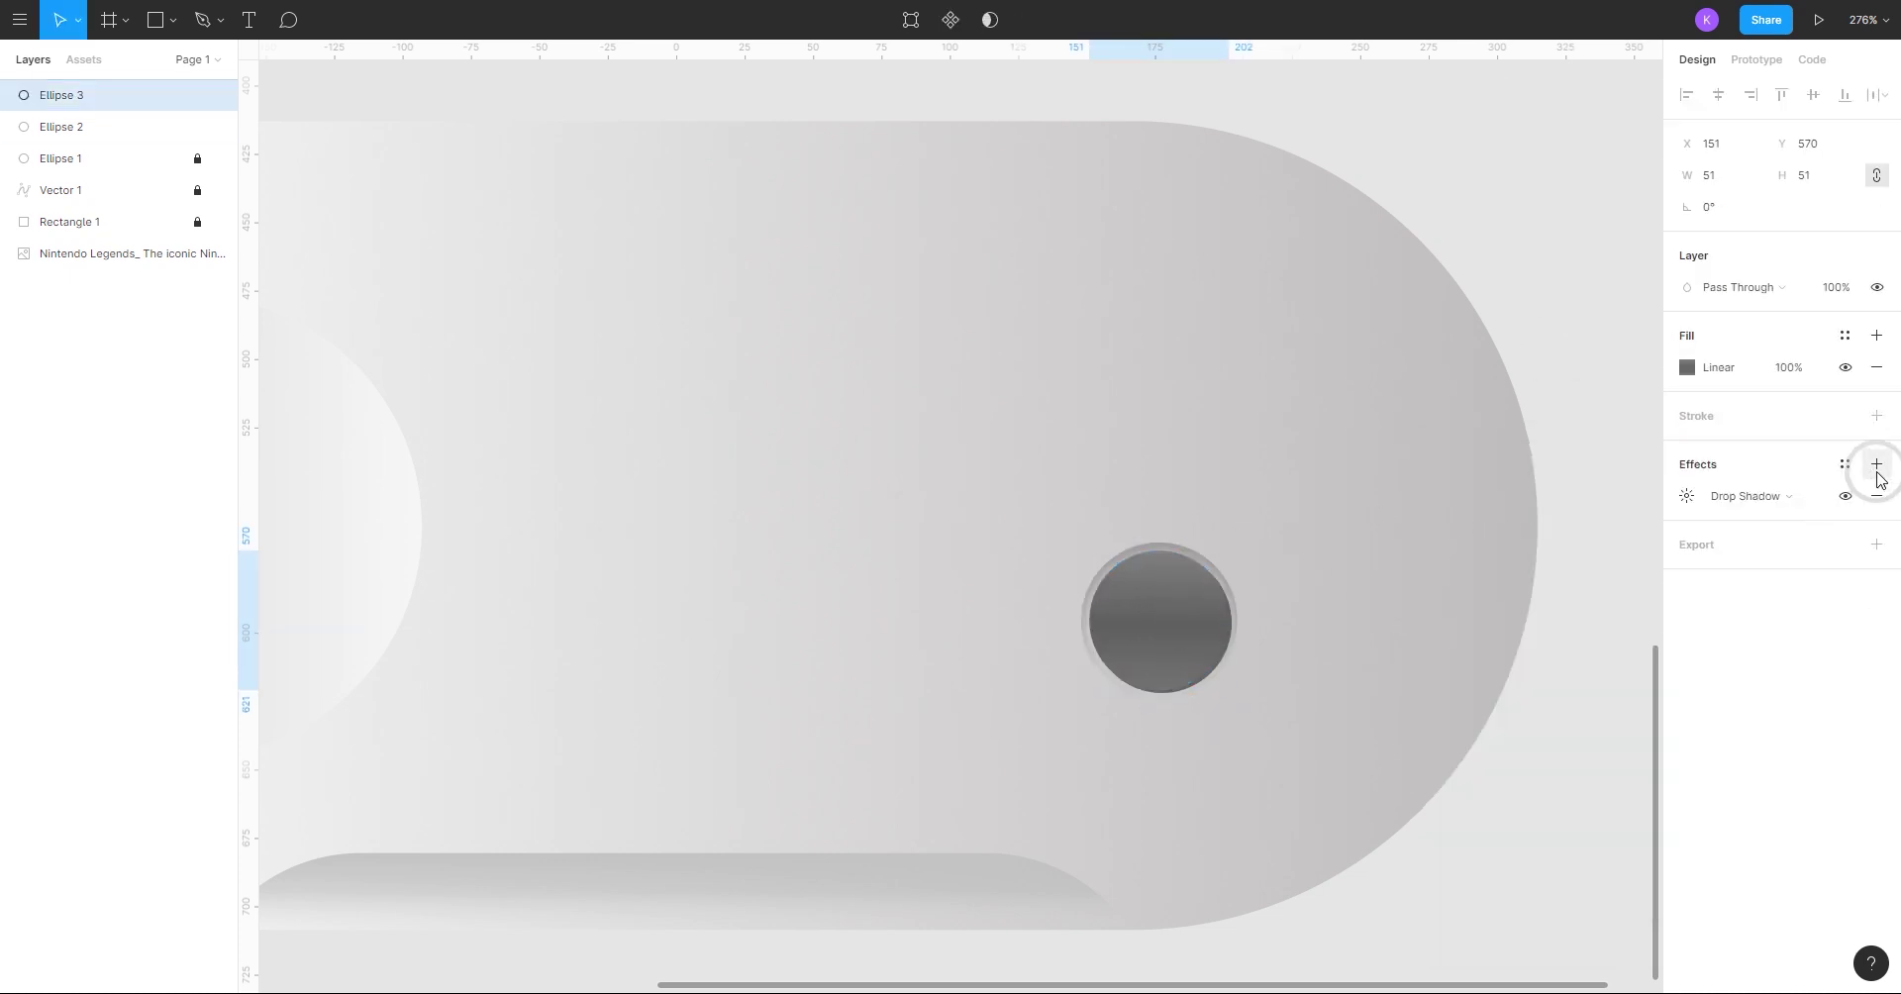
- Add an inner shadow with a blur of 20 to the dark gradient circle
click(1876, 463)
click(1700, 507)
click(1742, 496)
click(1758, 482)
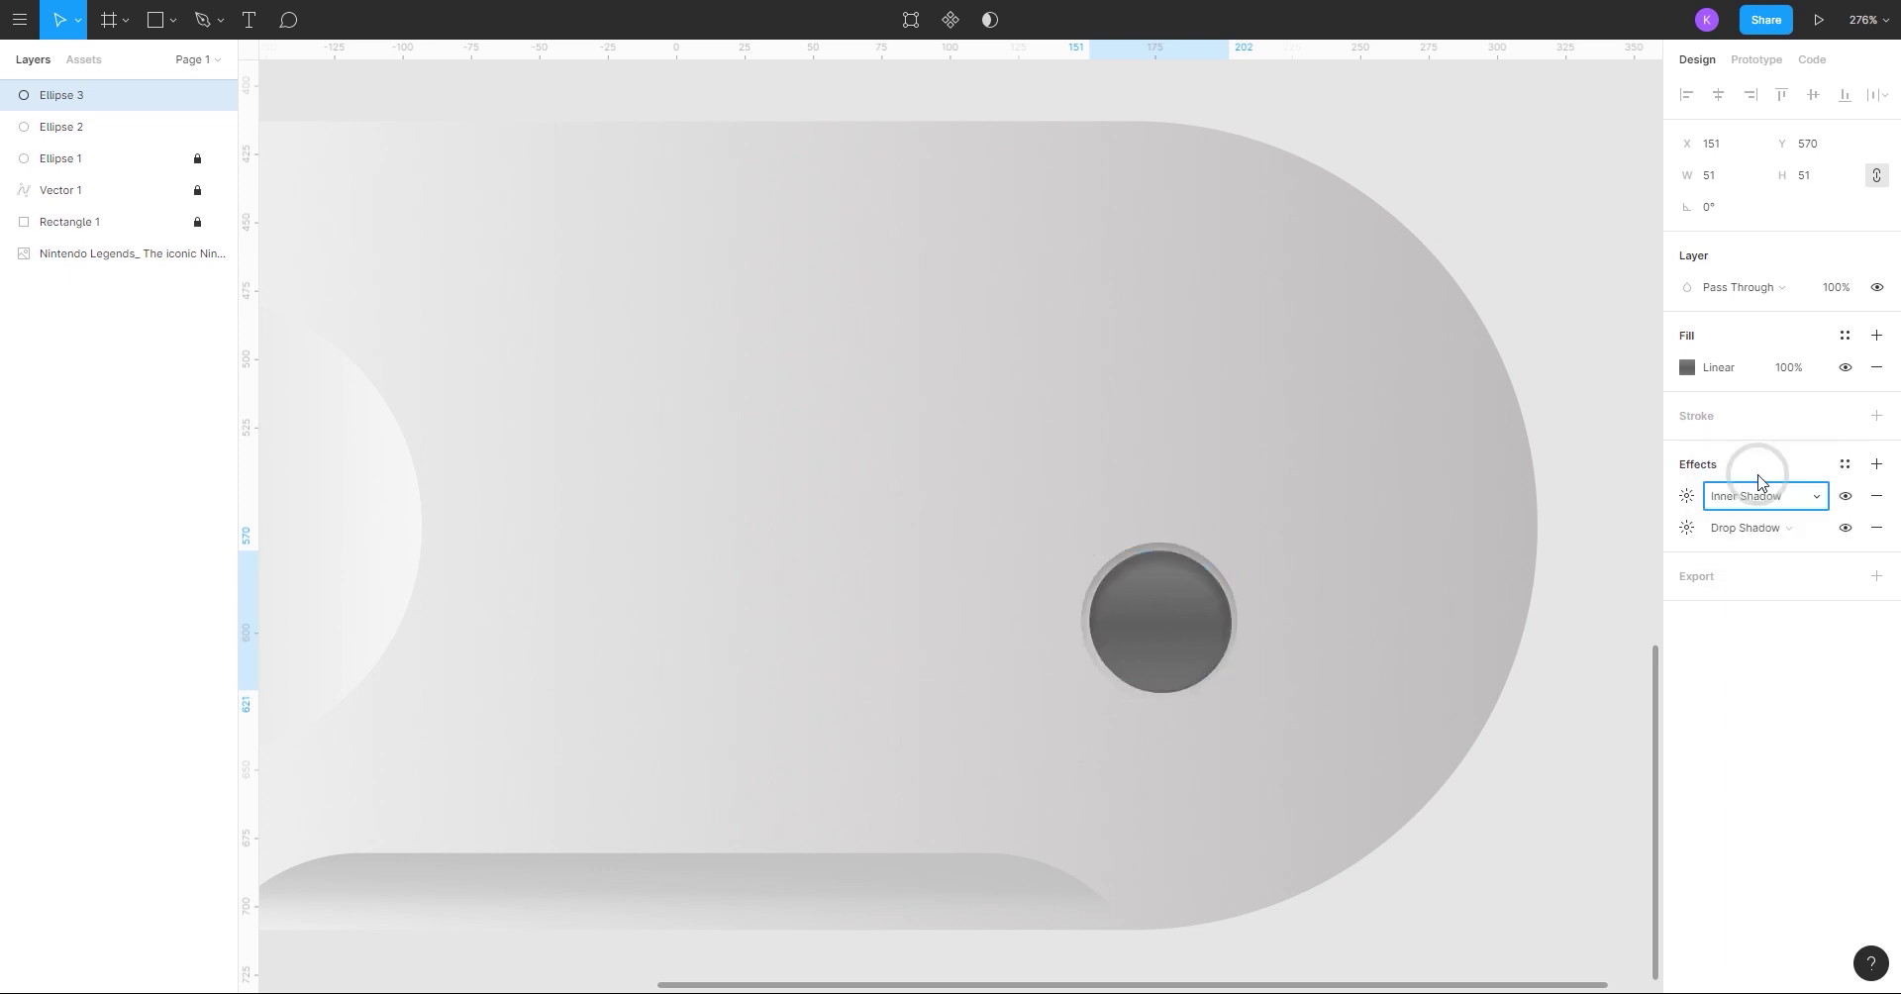
click(1685, 498)
click(1494, 586)
text(20)
key(Return)
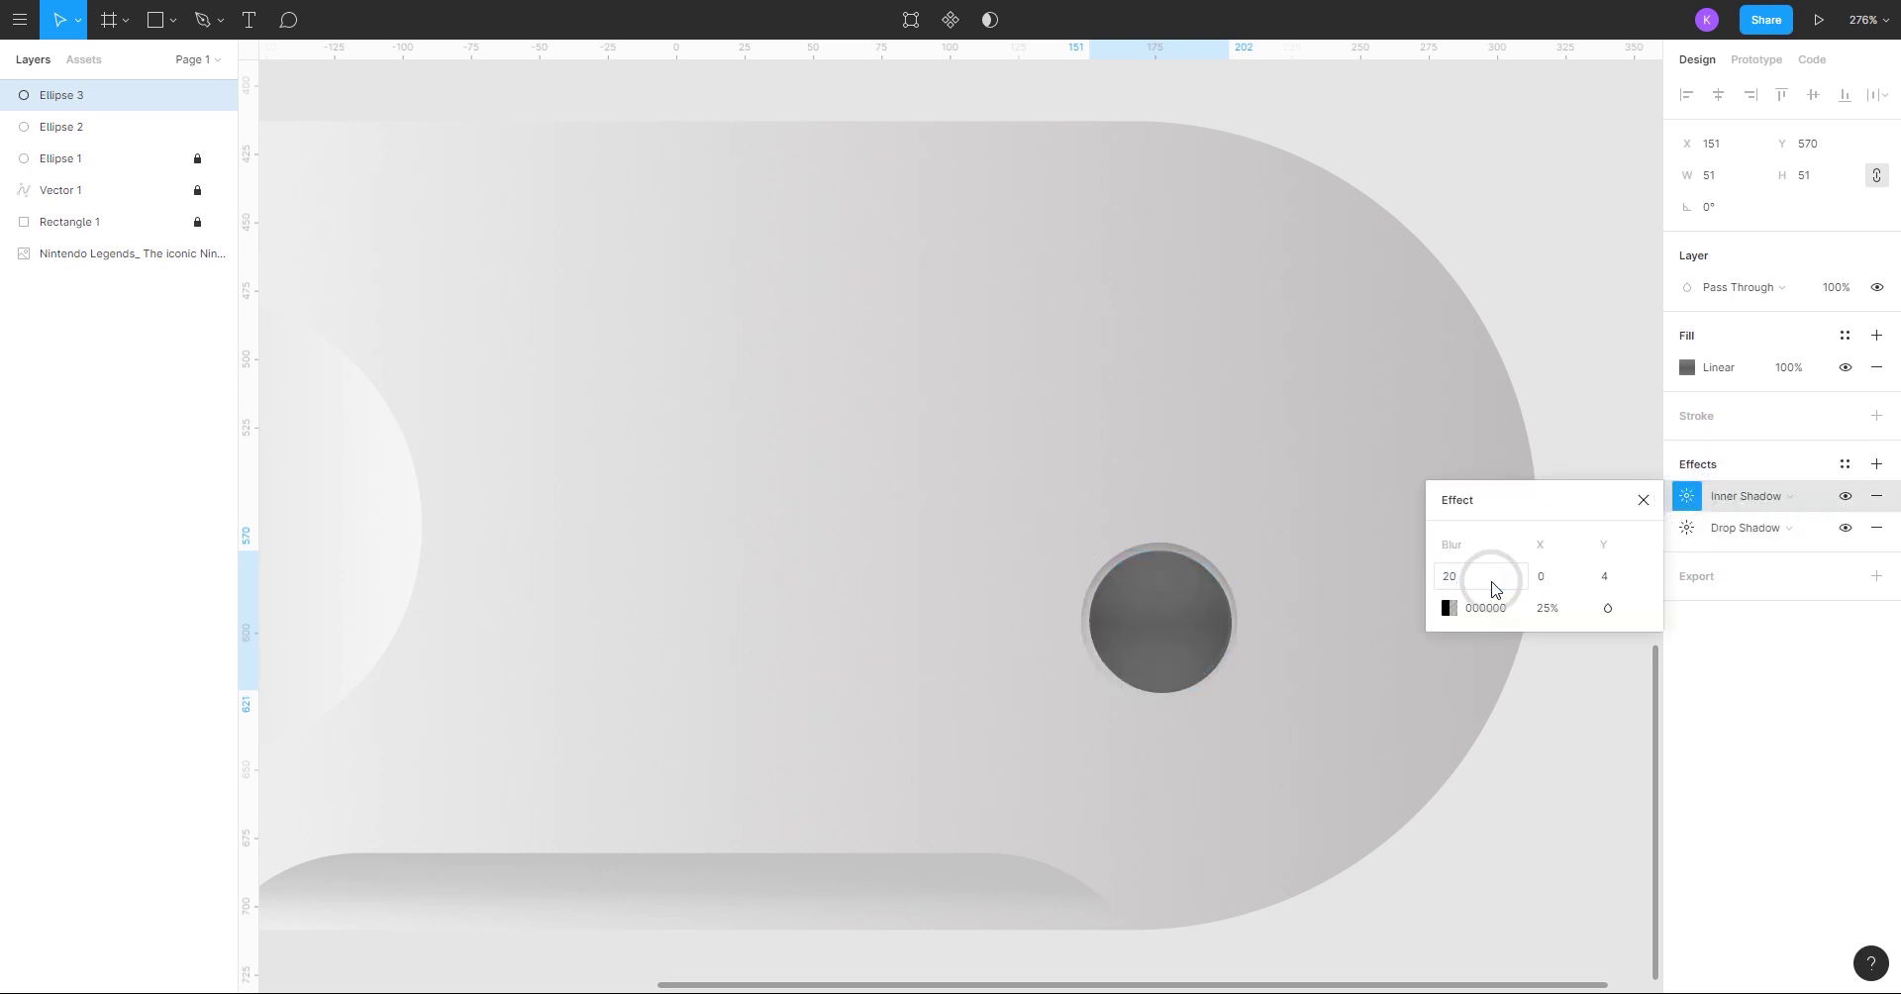
- Change the inner shadow's colour from black to a light tone that brightens the circle's edges
click(1449, 608)
click(1254, 557)
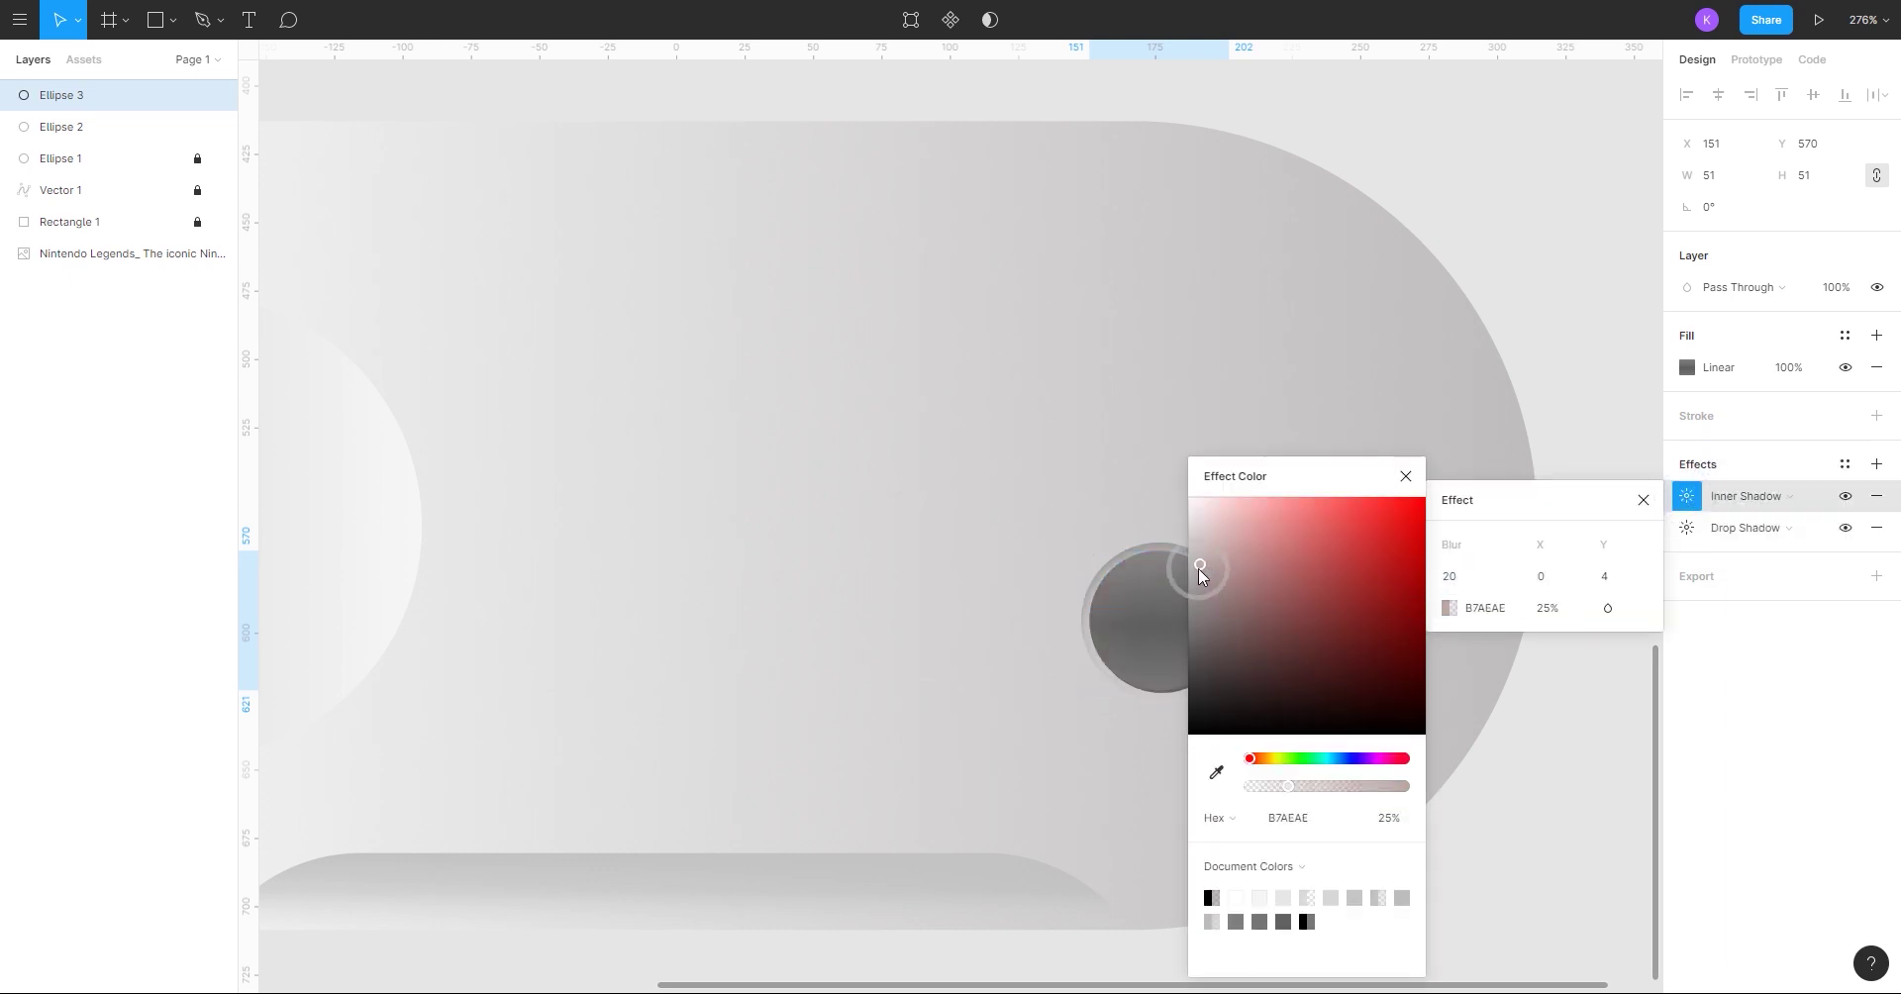
drag(1293, 463, 1506, 342)
drag(1456, 462, 1299, 432)
click(1643, 500)
click(1600, 410)
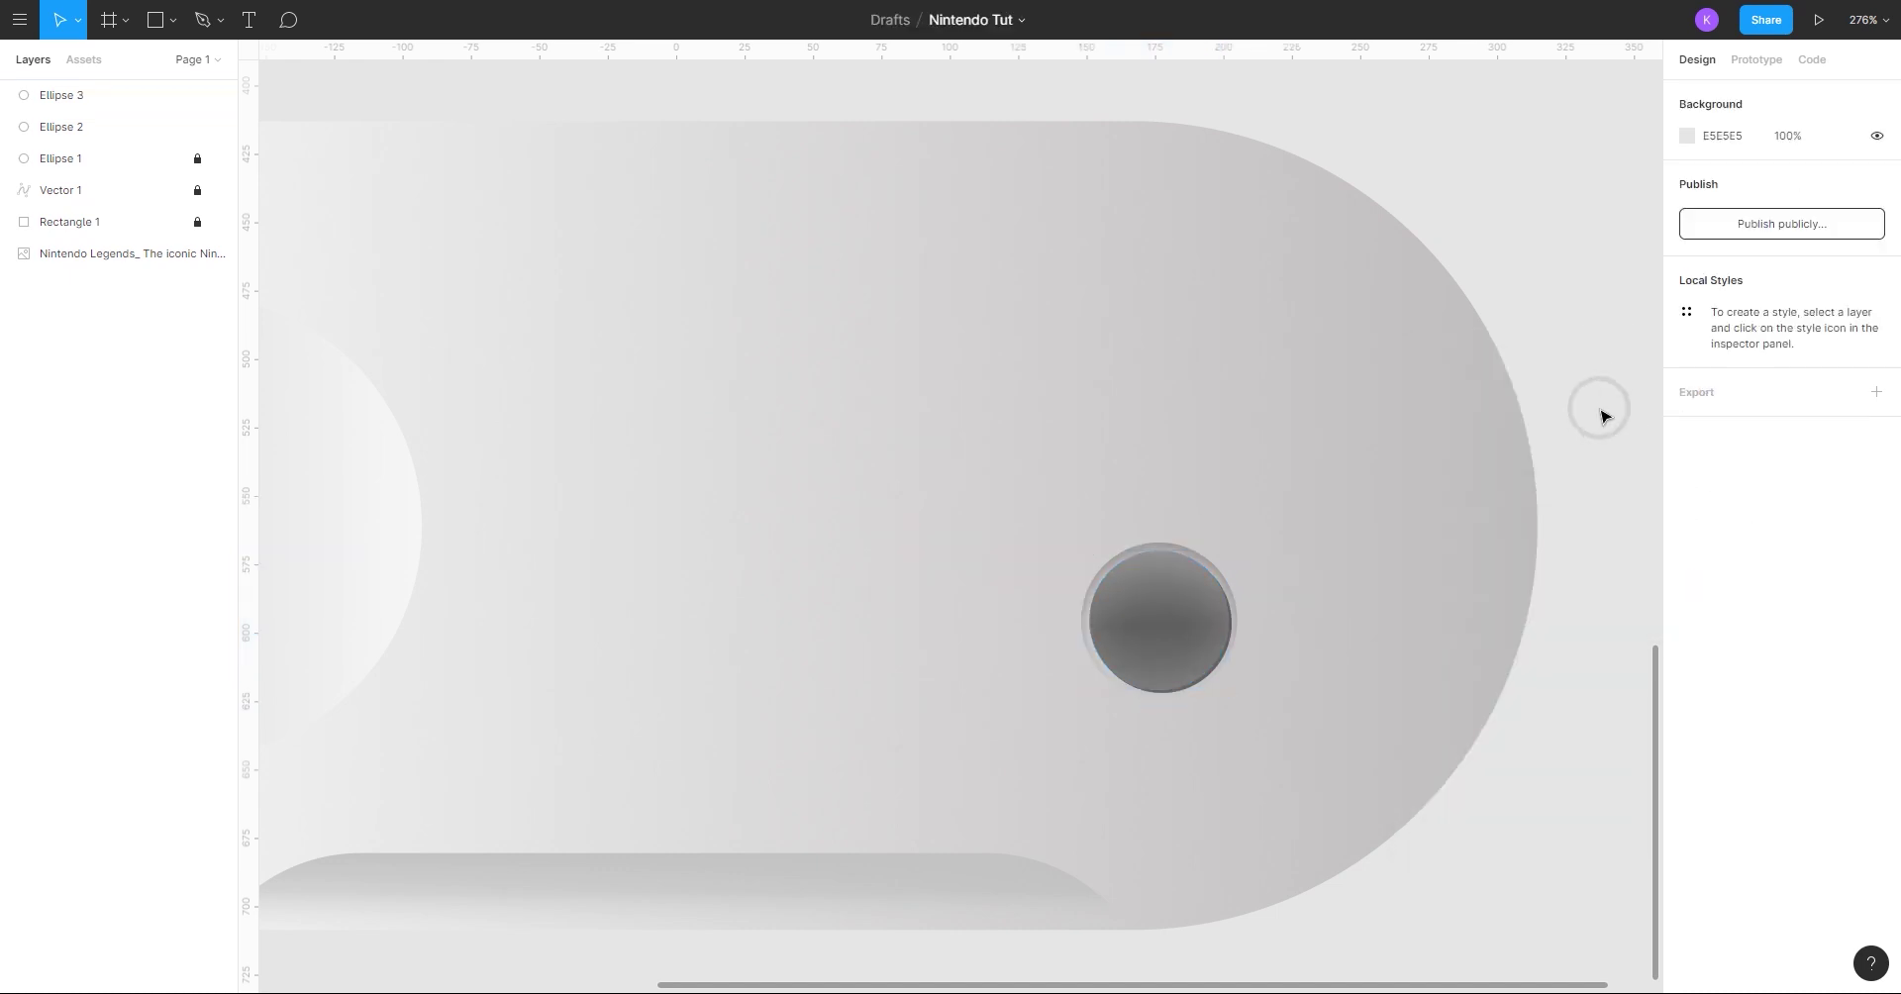
- Add the letter "B" as a text layer on the dark round button
scroll(1479, 341, down, 5)
drag(1315, 503, 1298, 647)
scroll(1298, 648, up, 5)
click(247, 24)
scroll(969, 534, down, 4)
drag(970, 535, 854, 469)
scroll(1008, 516, up, 3)
click(1003, 513)
key(Caps_Lock)
text(B)
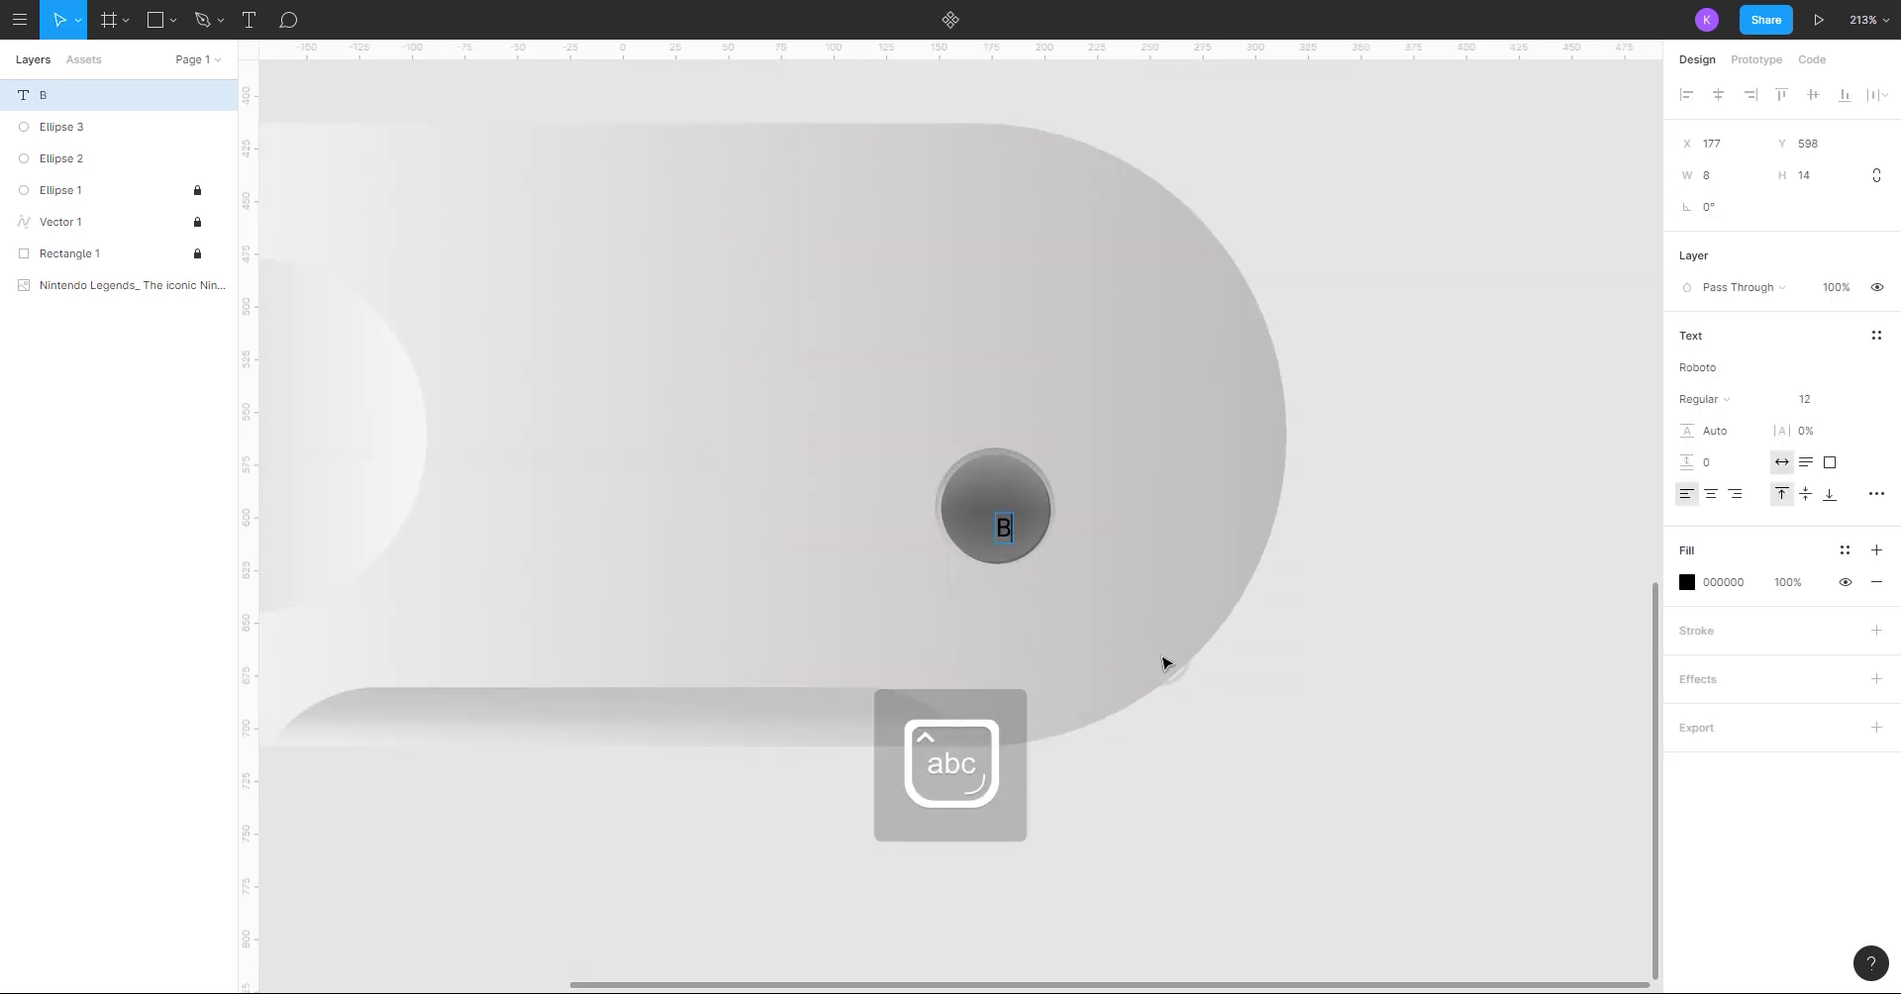
click(1162, 656)
- Move the letter B towards the button's centre and set its font size to 20
scroll(1001, 522, up, 5)
key(Escape)
drag(999, 532, 975, 492)
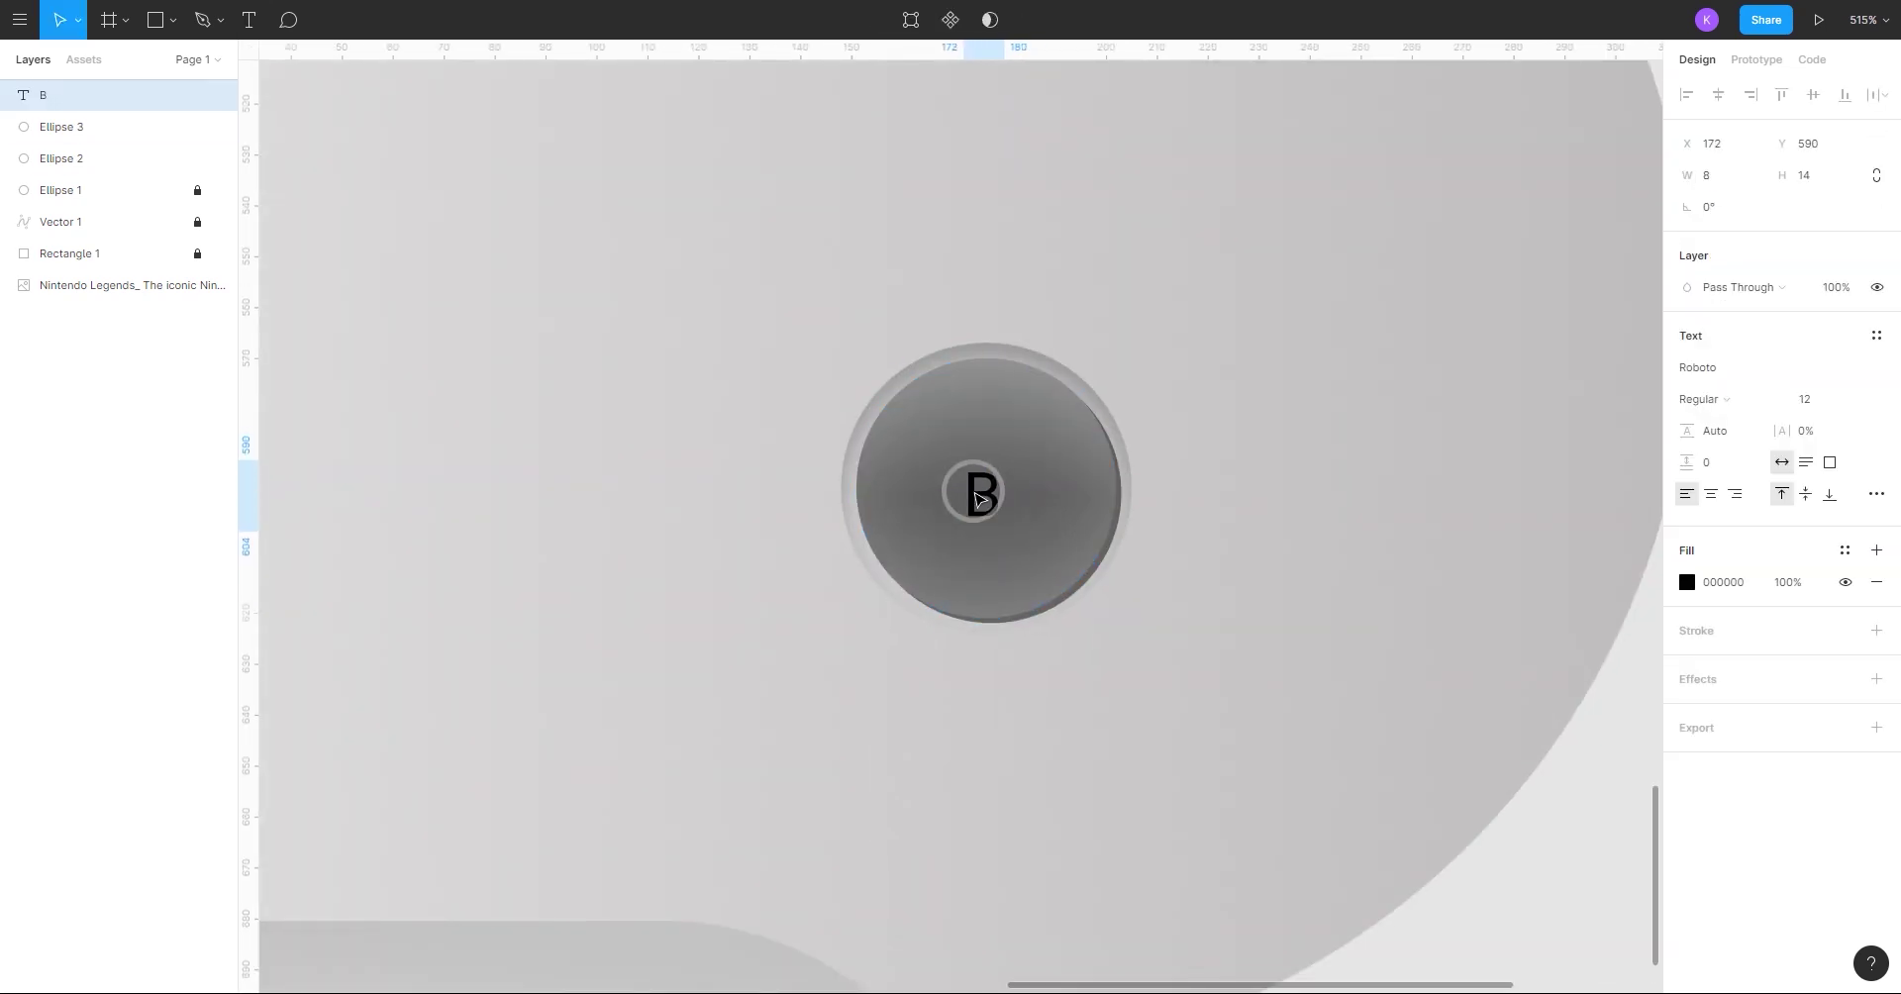
text(30)
key(Return)
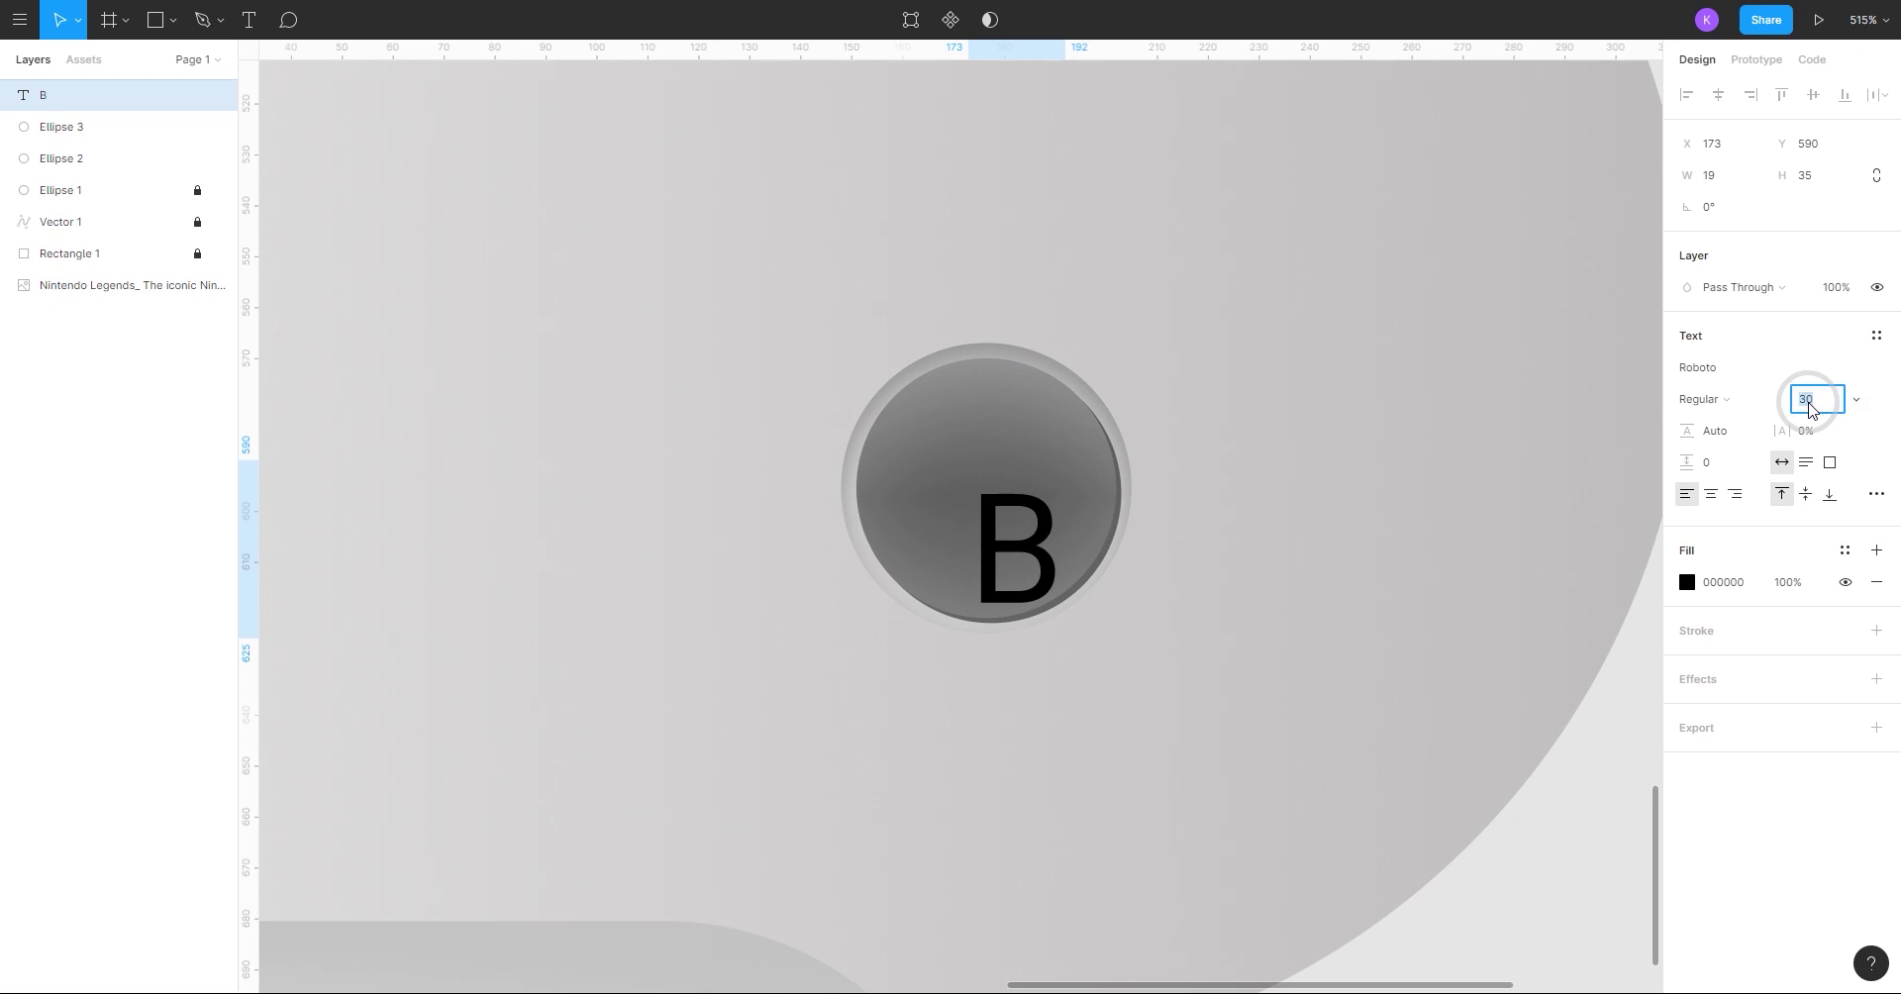
text(20)
key(Return)
- Centre the letter B horizontally and vertically on the dark gradient circle
scroll(1019, 522, down, 5)
shift+click(1040, 501)
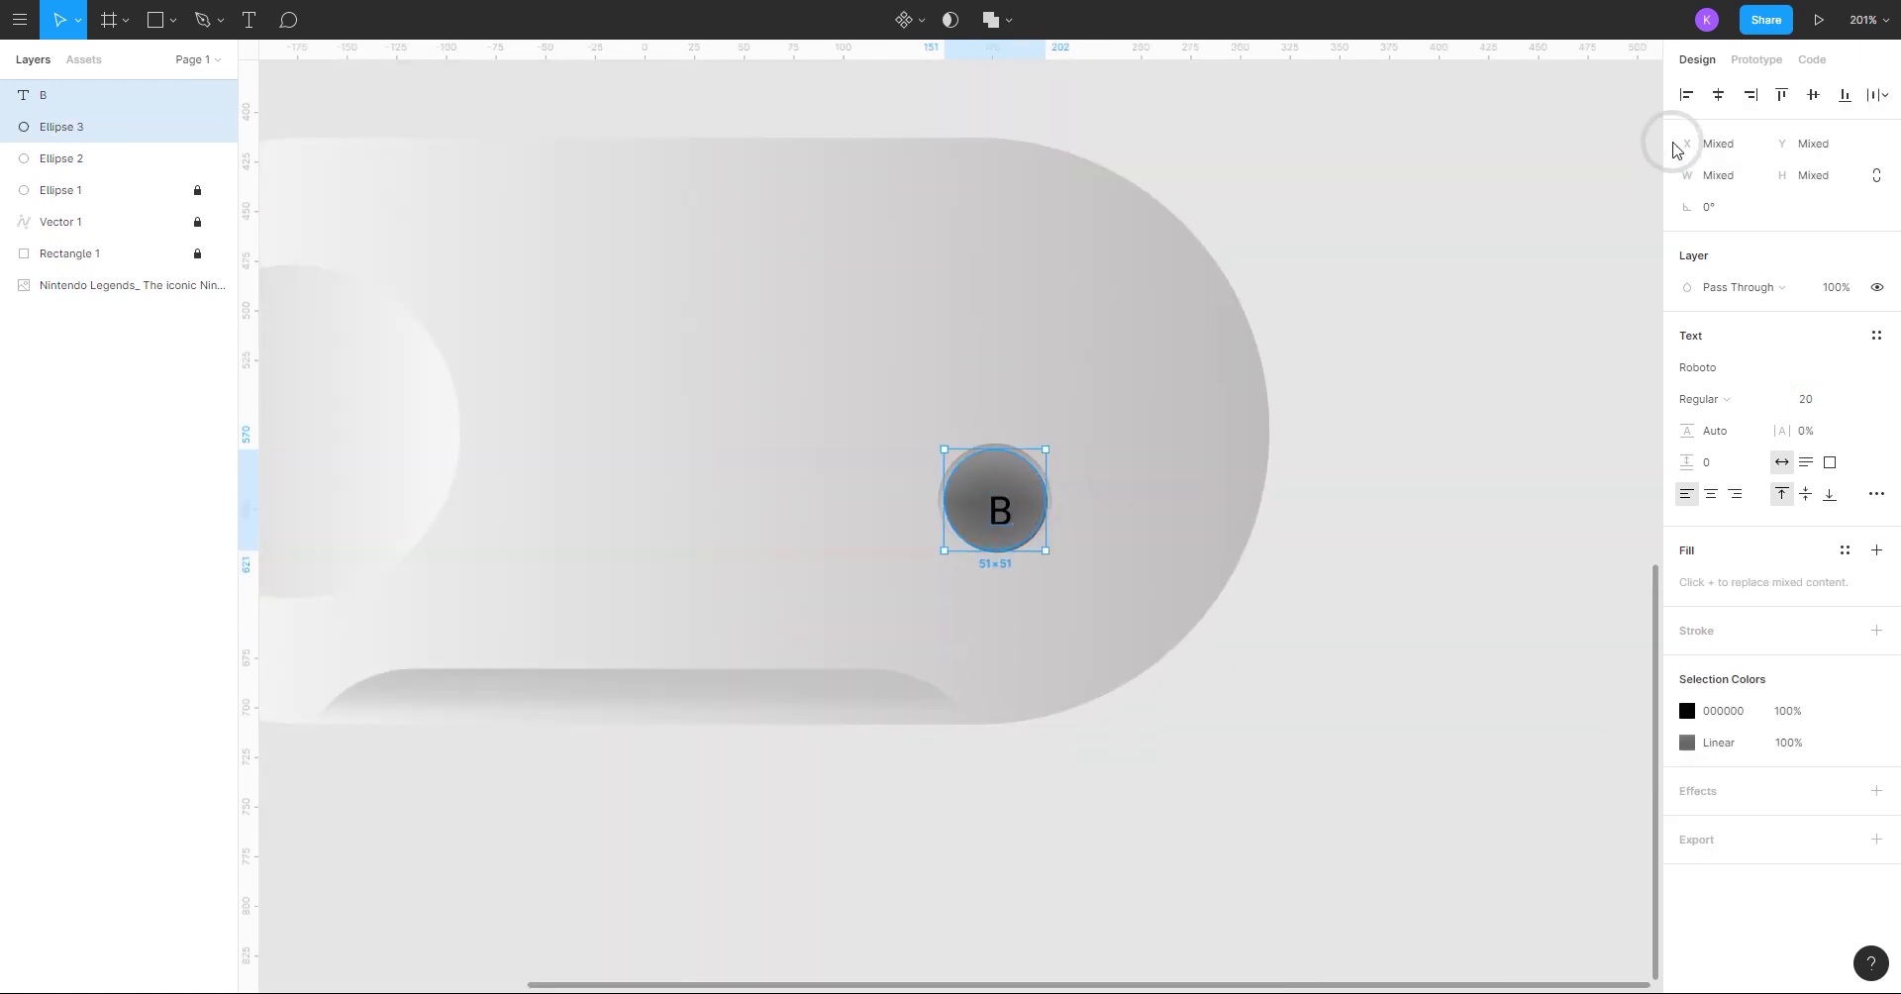
click(1119, 558)
scroll(1123, 559, down, 4)
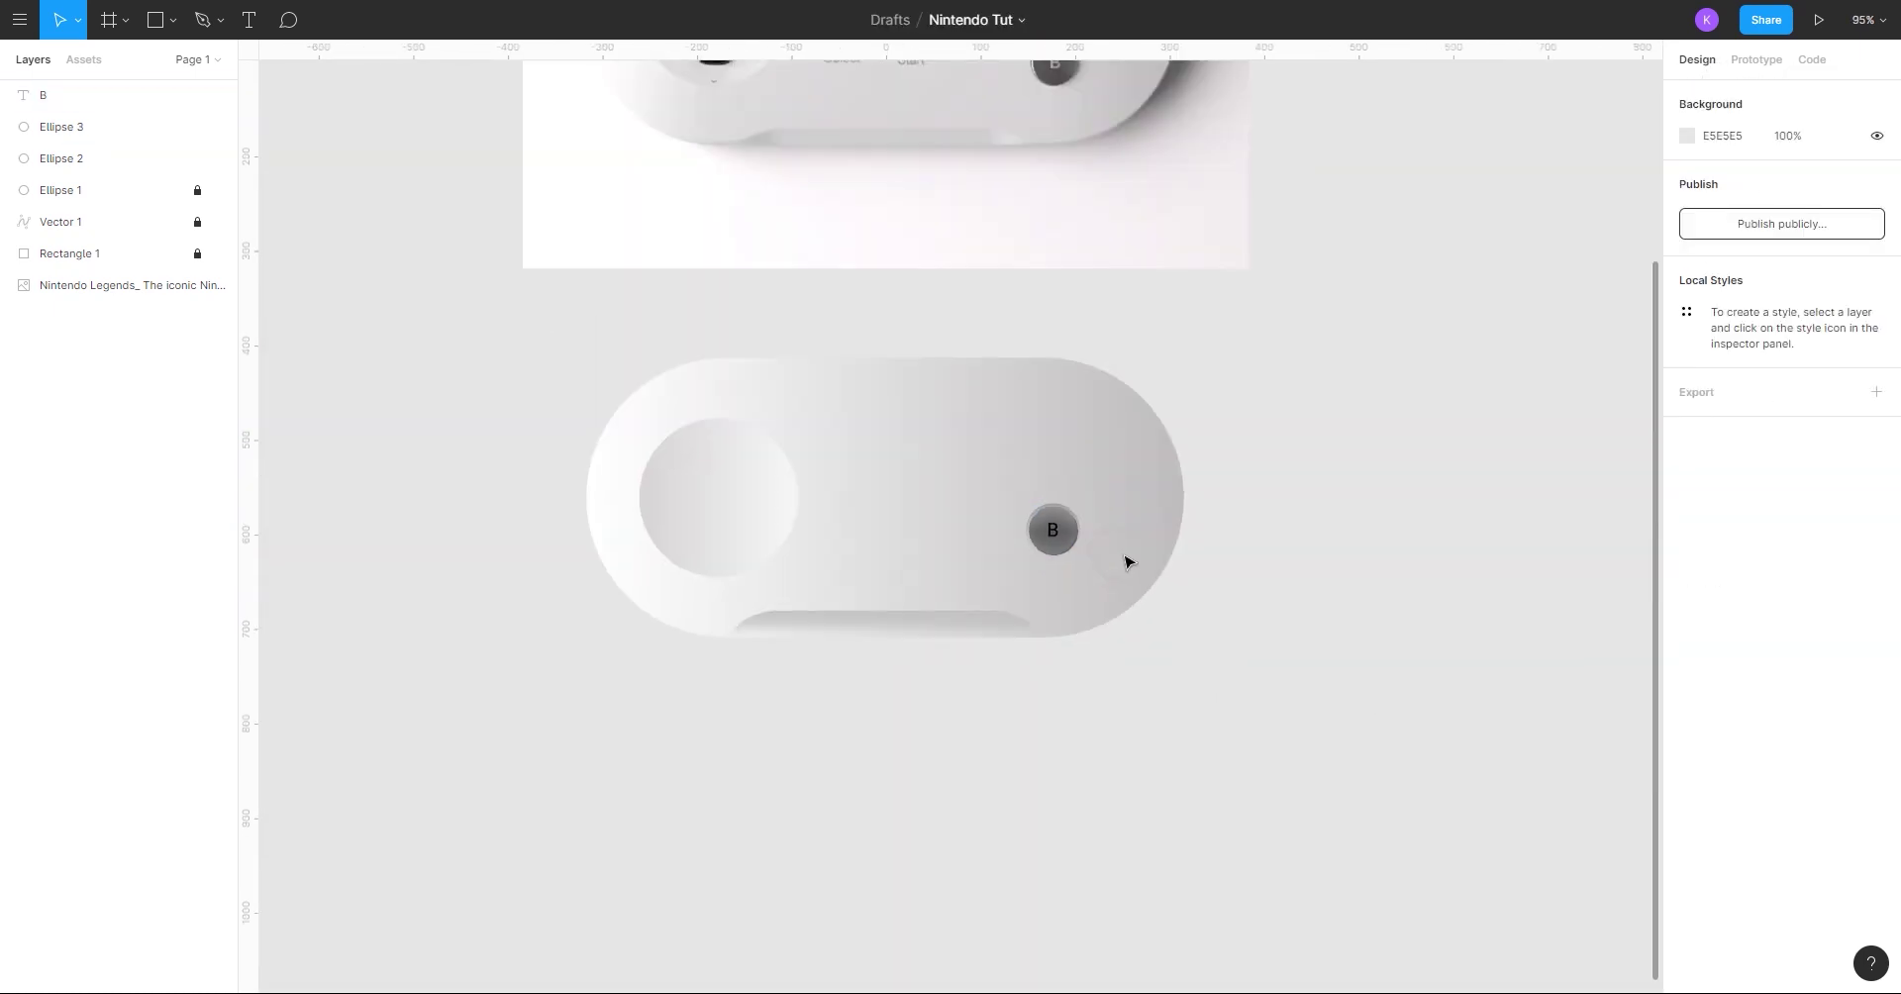
drag(1086, 443, 1086, 455)
- Set the letter B's fill to white (FFFFFF) and its font weight to Medium
scroll(1056, 505, up, 5)
click(1066, 489)
click(1687, 584)
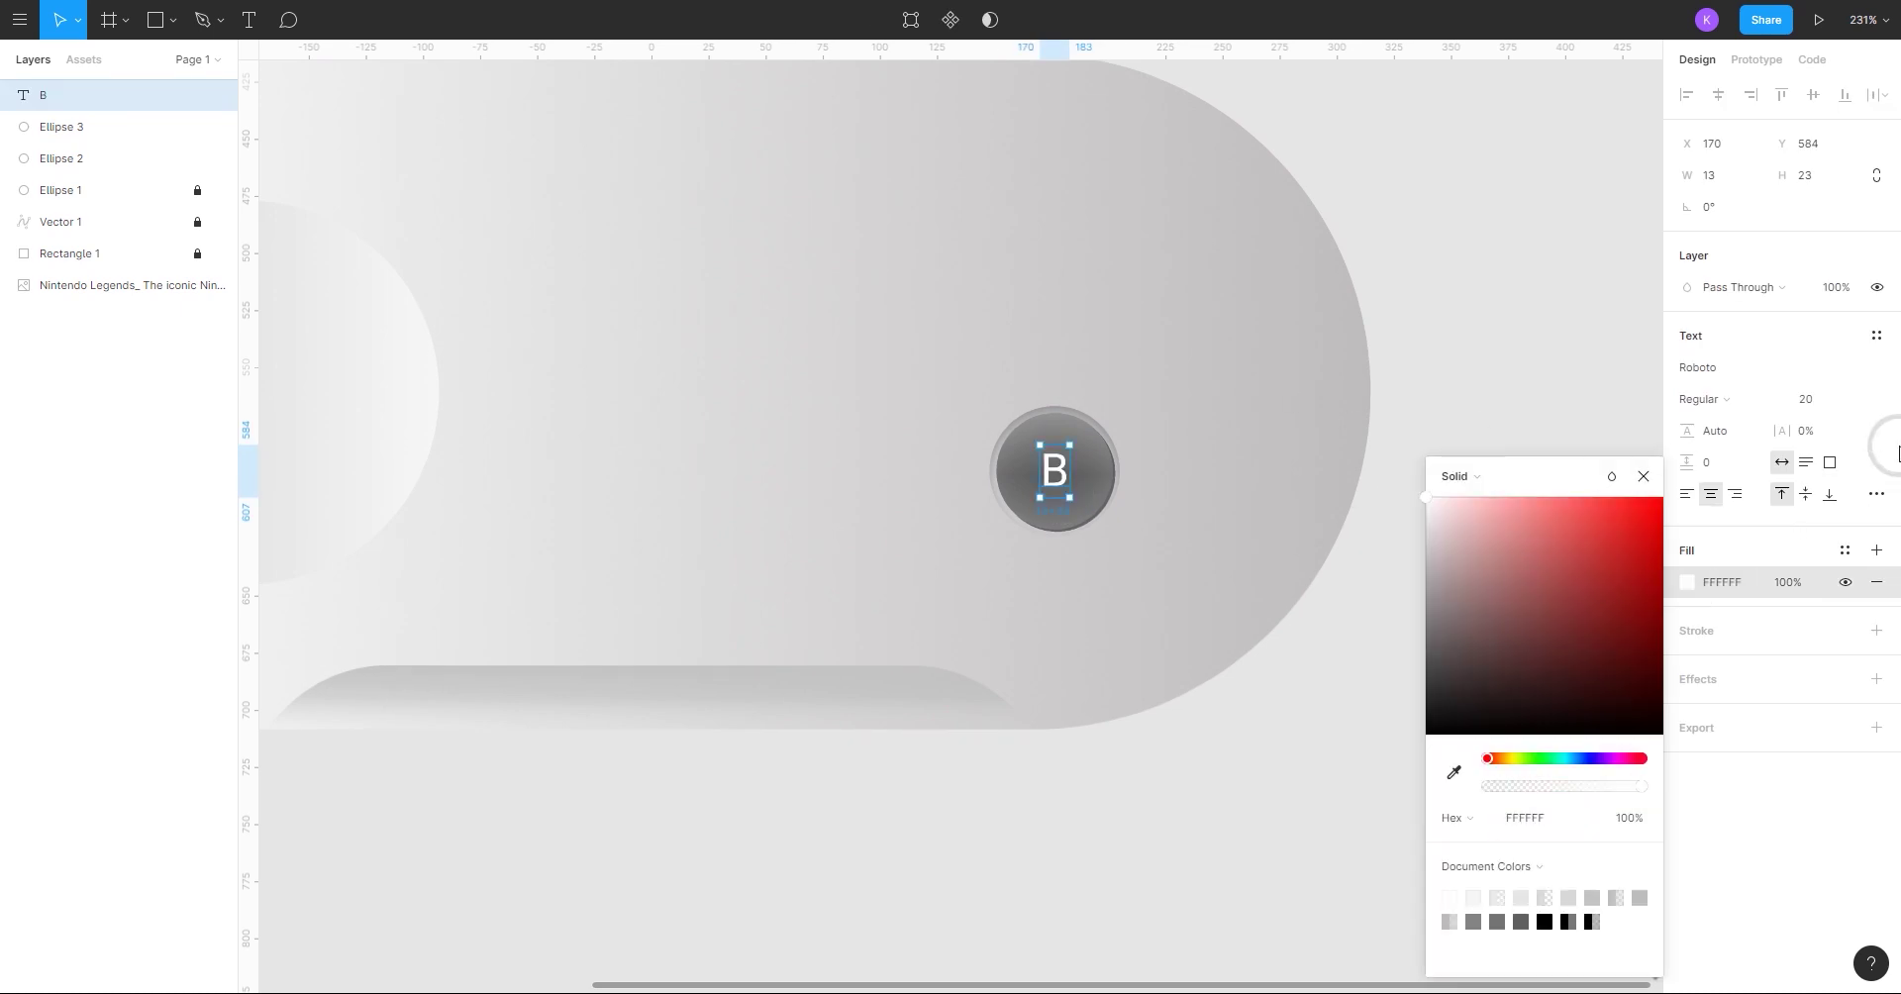
click(1748, 406)
click(1737, 424)
click(1644, 477)
click(1435, 562)
scroll(1435, 562, down, 4)
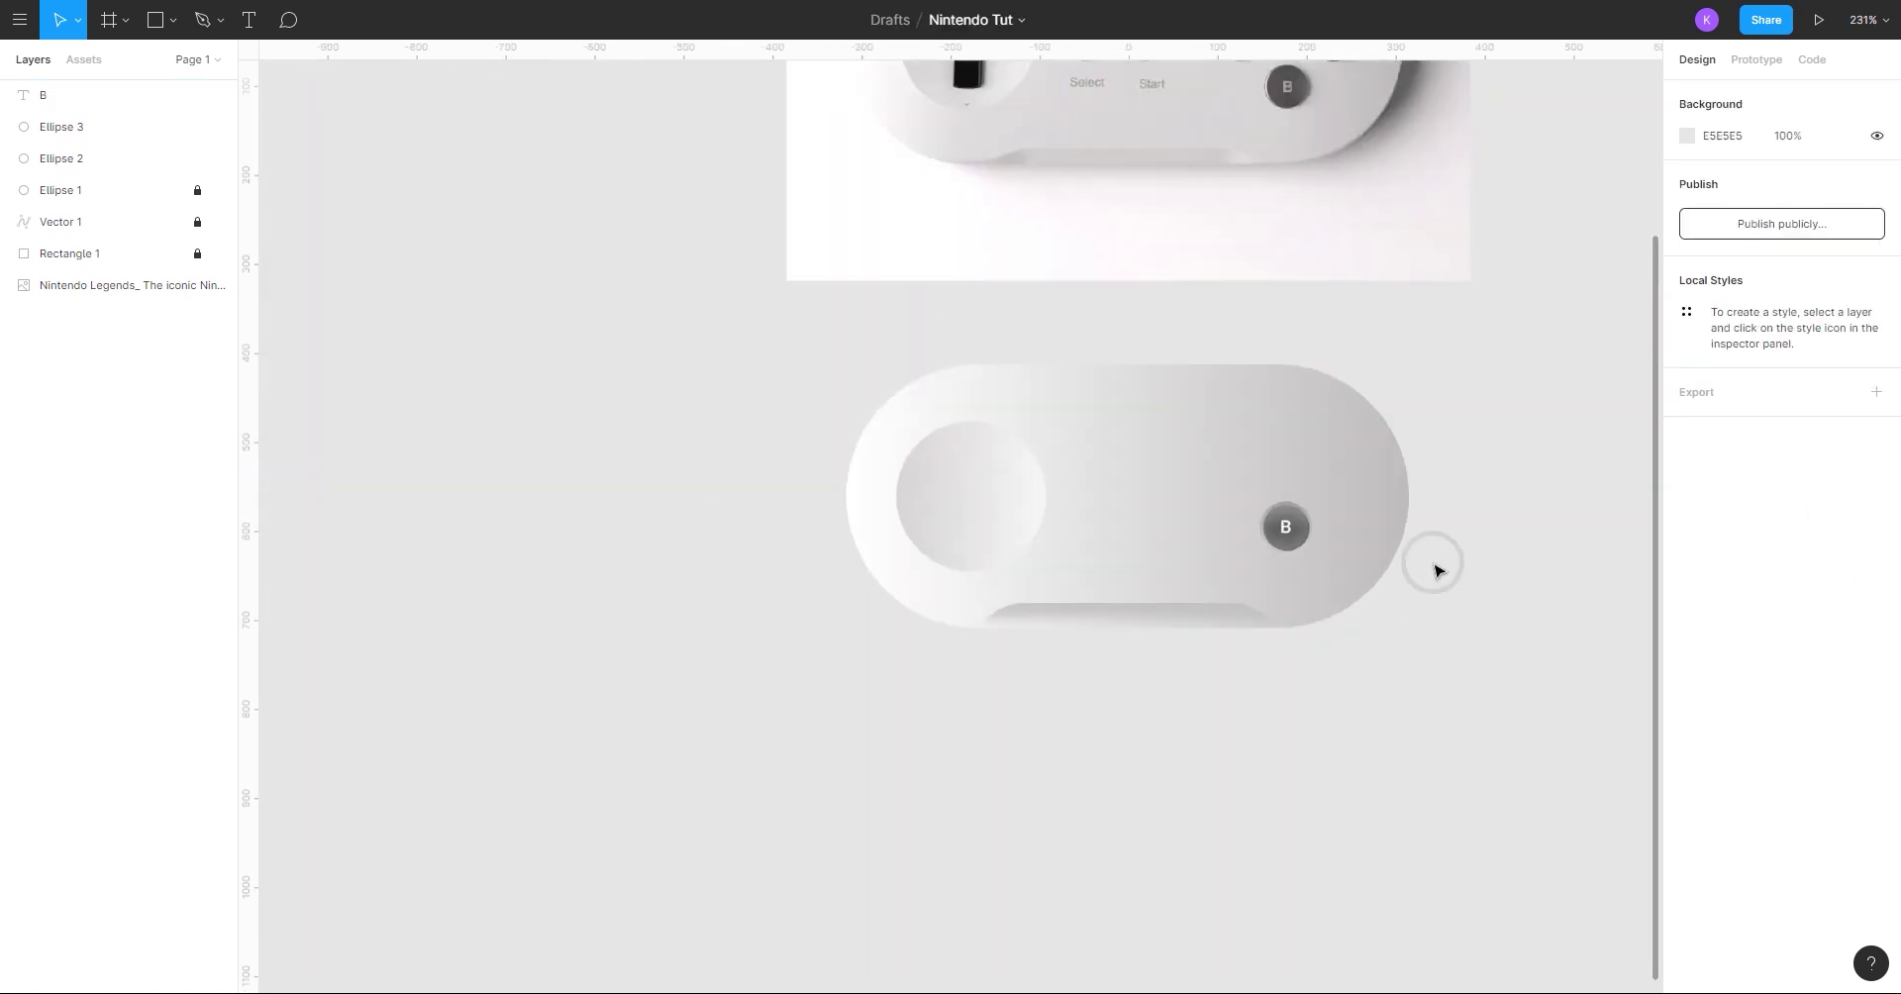
- Group the letter B, the gradient circle and its rim circle, and rename the group "1"
drag(1435, 561, 1259, 626)
scroll(1147, 574, up, 5)
click(1047, 636)
shift+click(1066, 623)
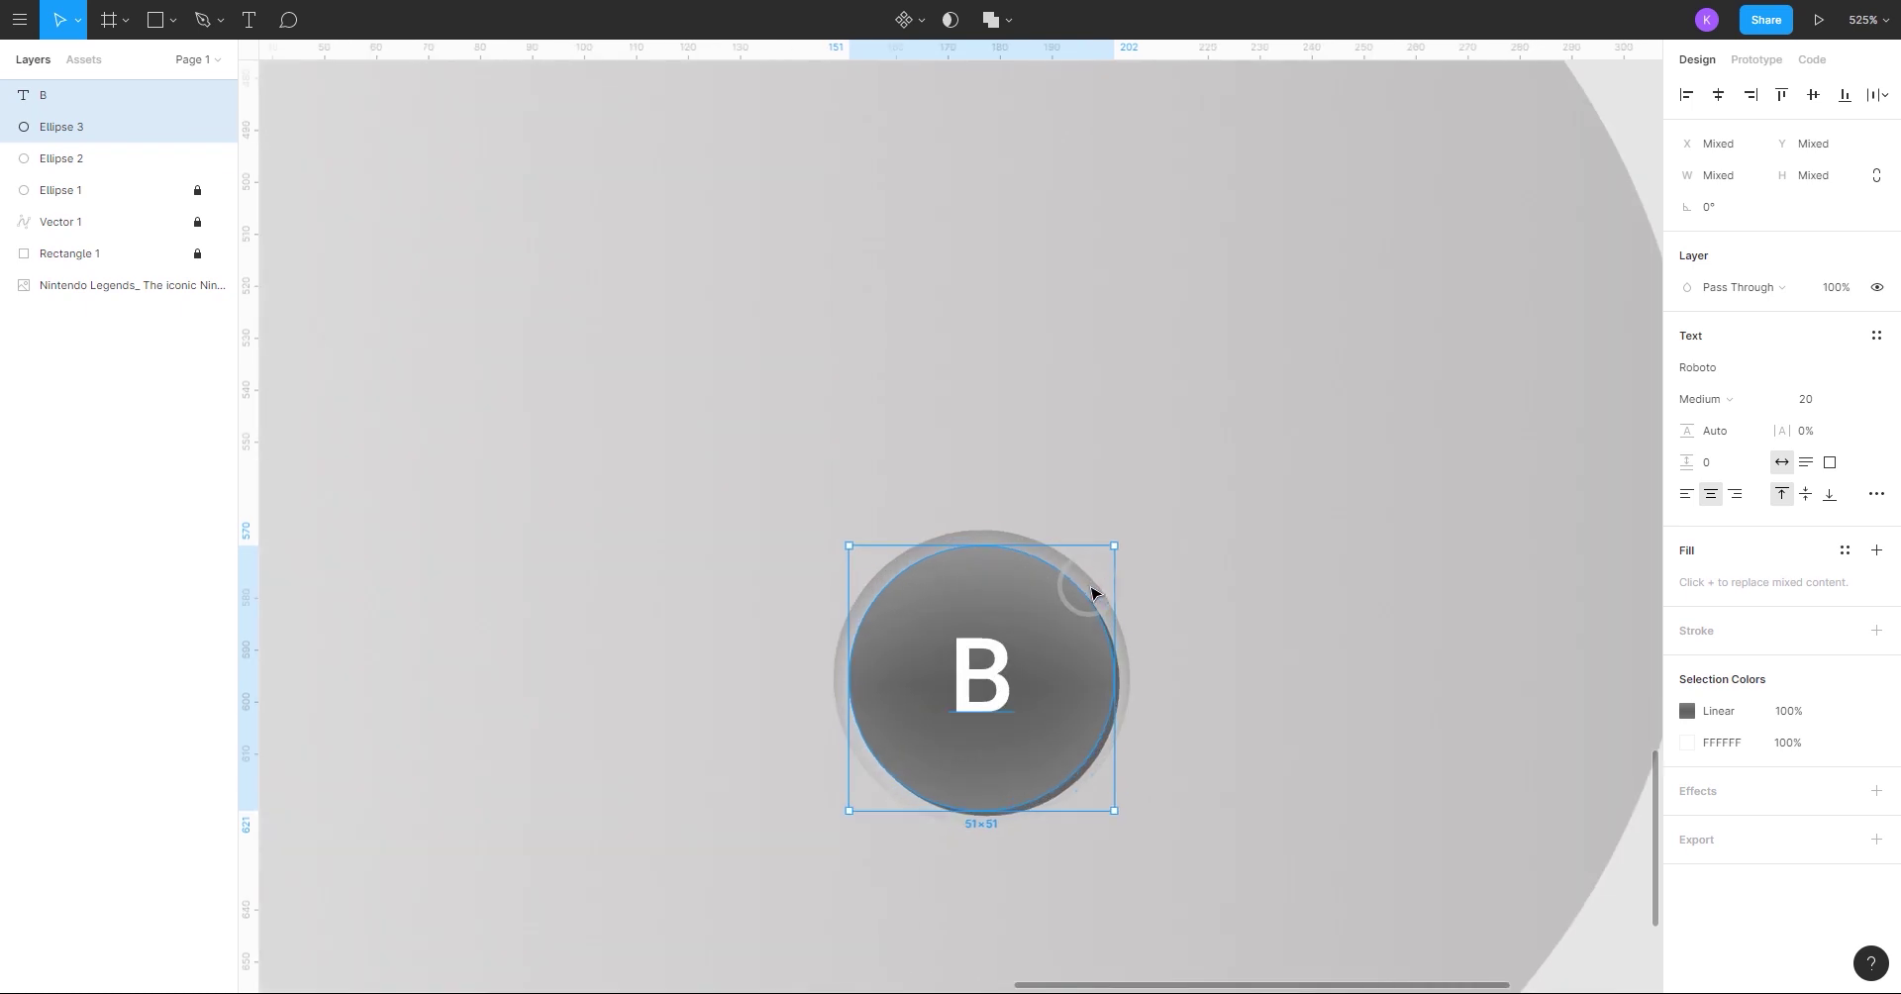
shift+click(1082, 584)
key(ctrl+g)
scroll(1095, 574, down, 3)
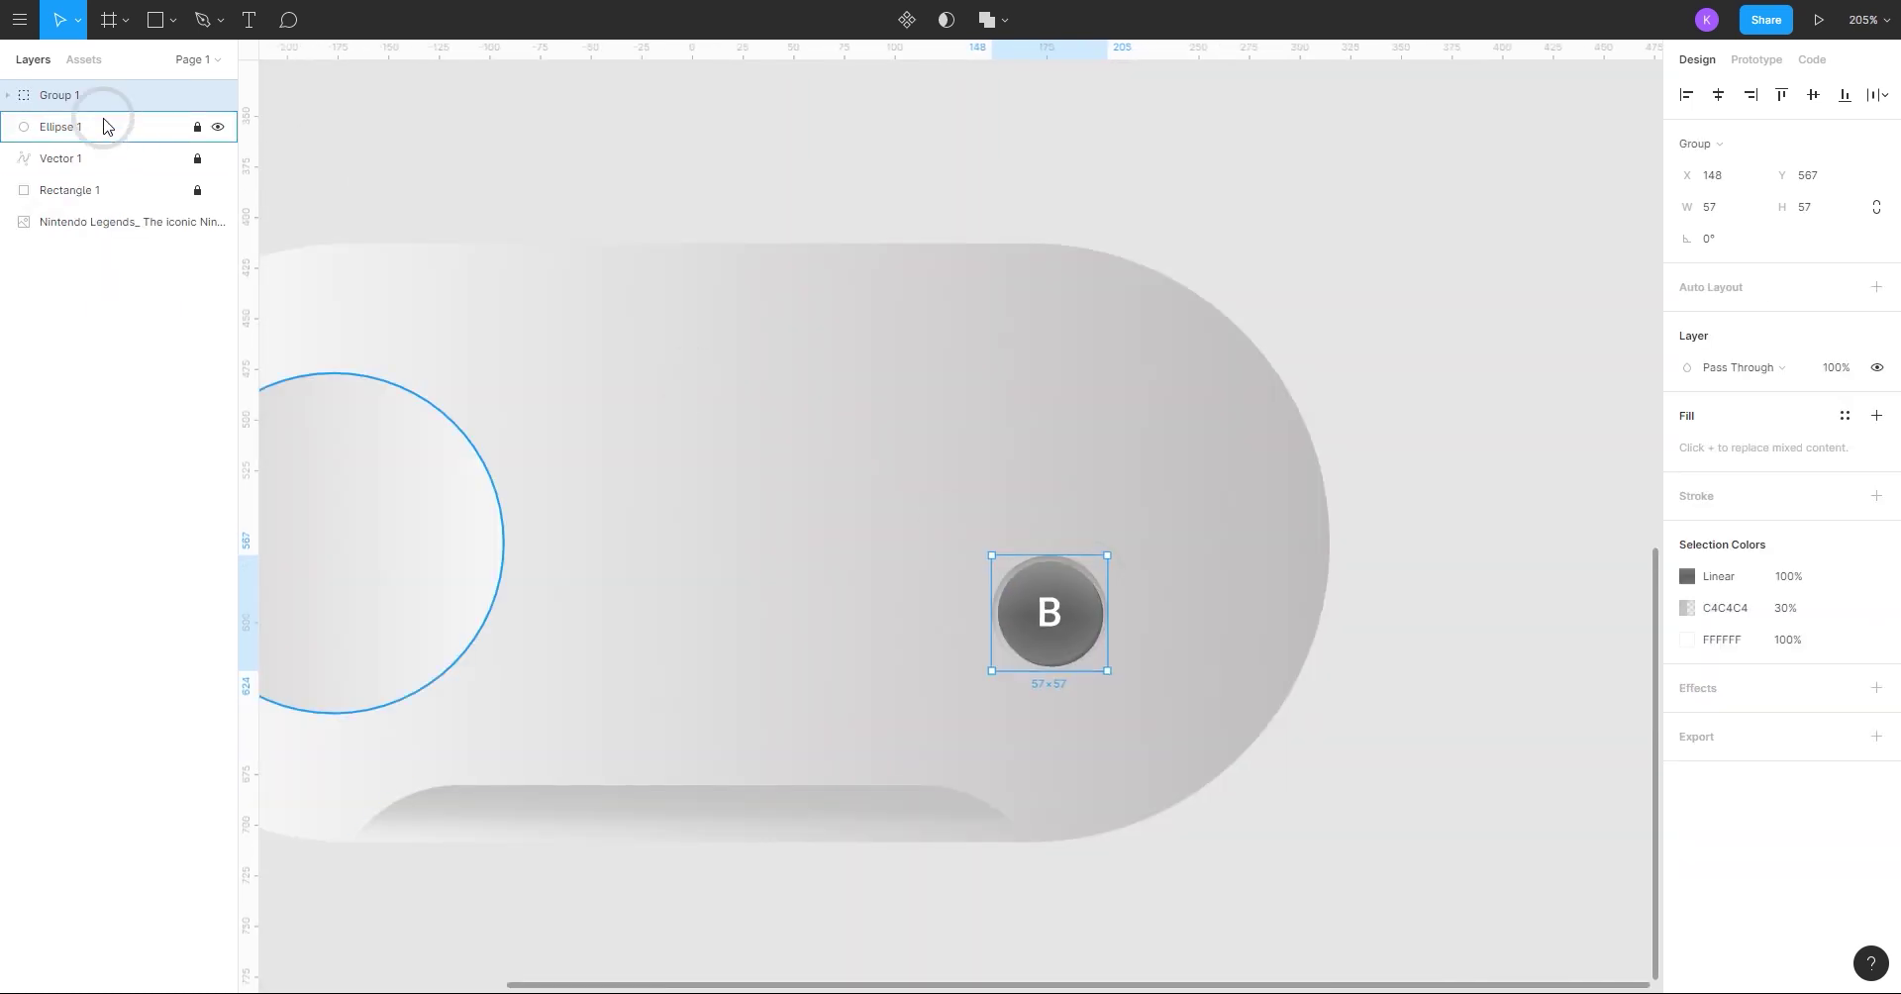
double_click(59, 95)
text(1)
click(1066, 598)
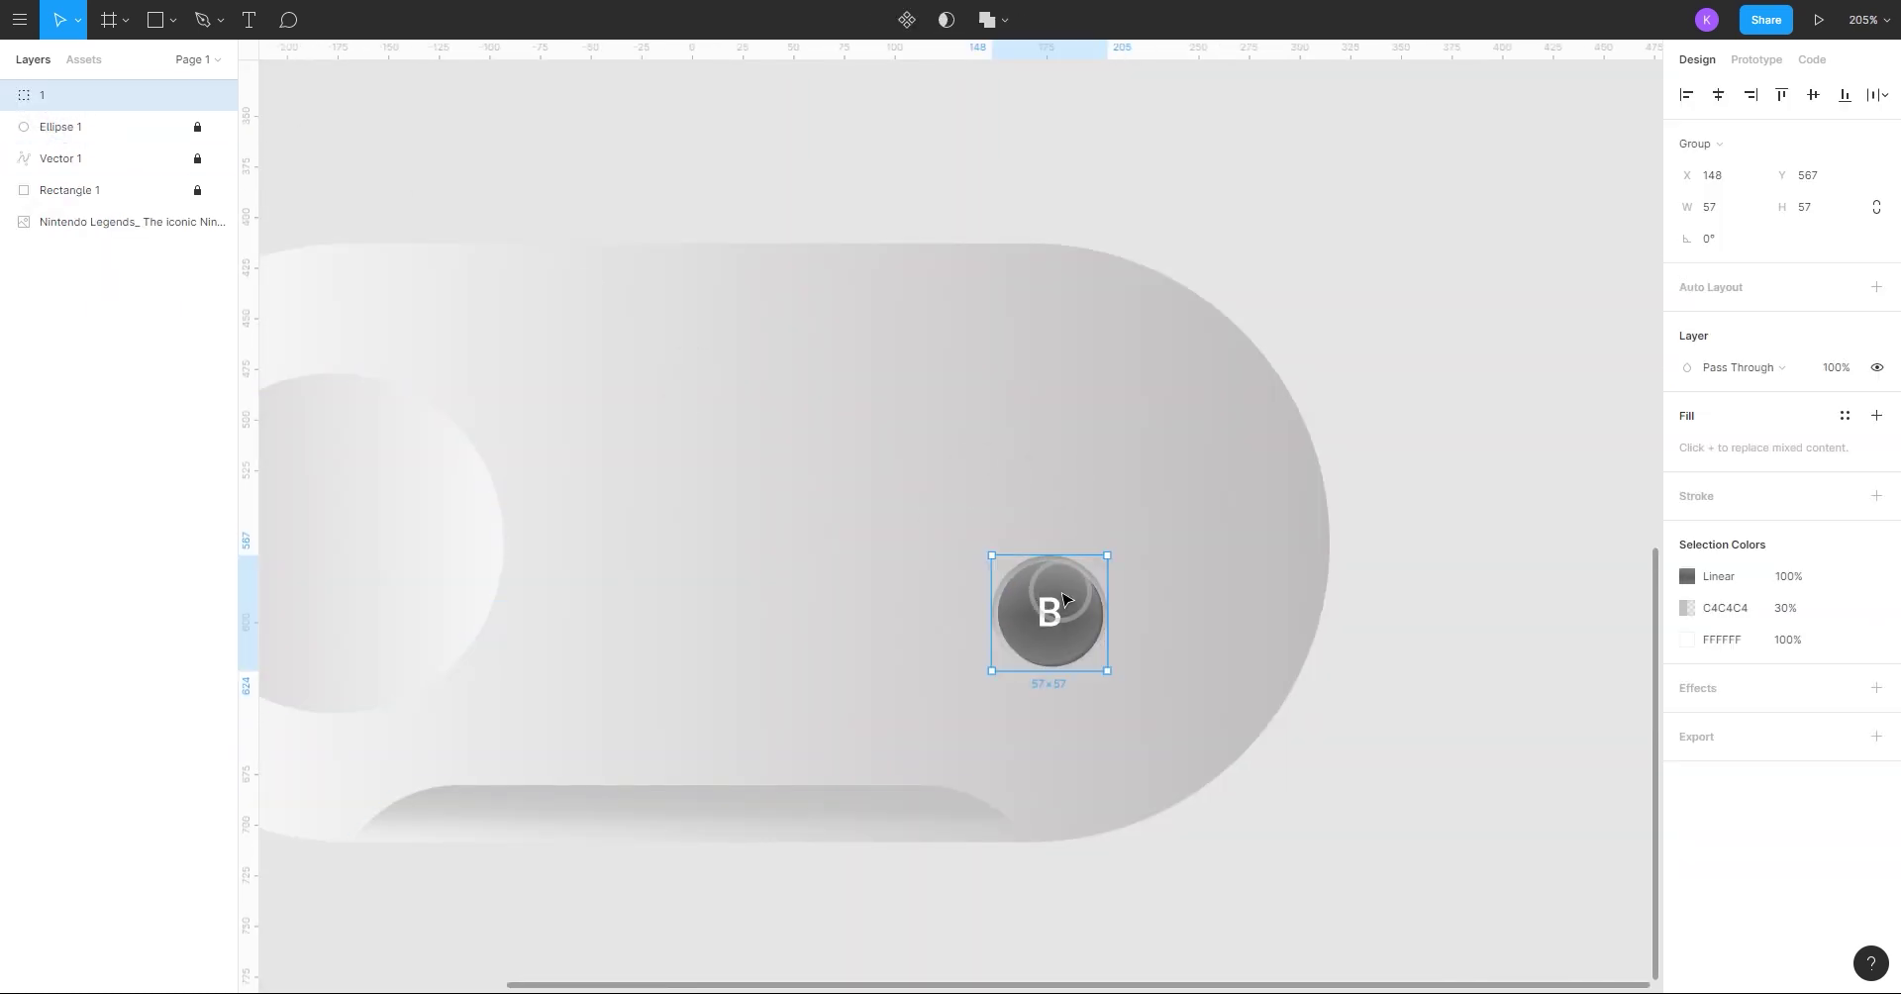
- Duplicate the B button group and move the copy straight up to Y 471
scroll(1066, 598, down, 3)
scroll(1057, 700, up, 2)
key(ctrl+d)
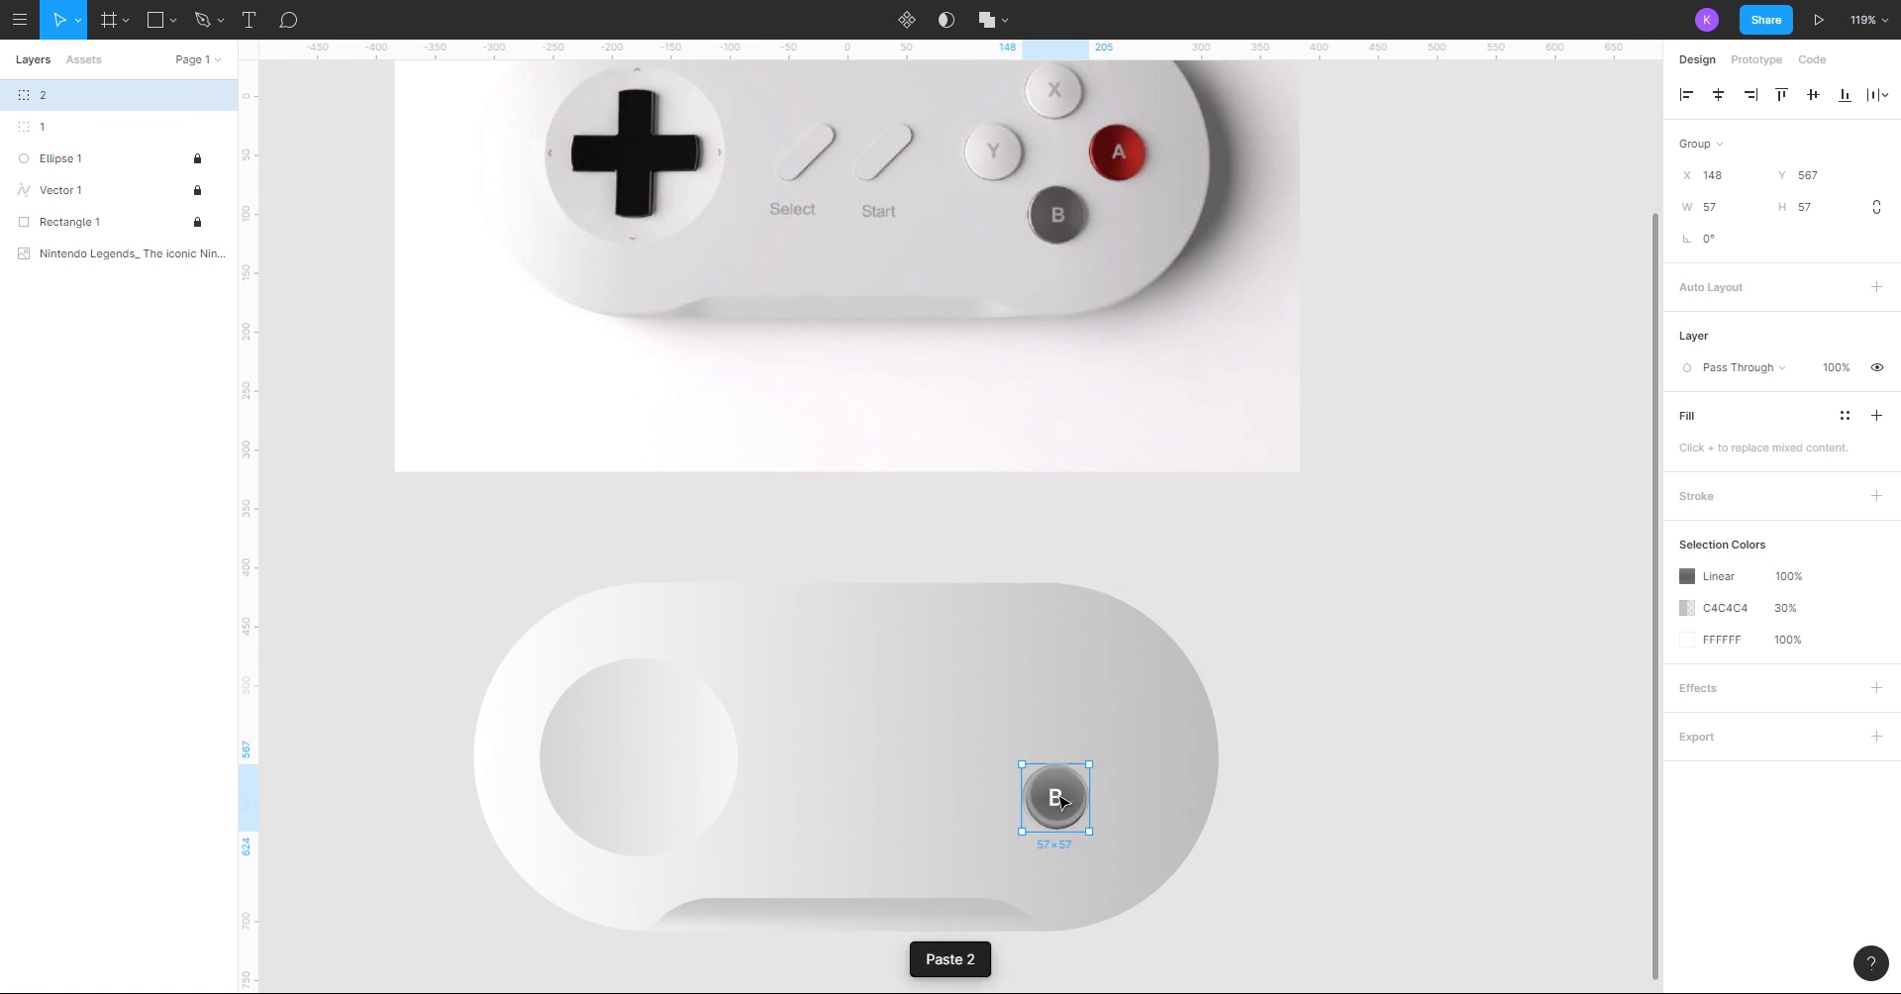
drag(1059, 804, 1059, 698)
- Change the letter on the upper button copy to "X"
double_click(1058, 693)
double_click(1057, 691)
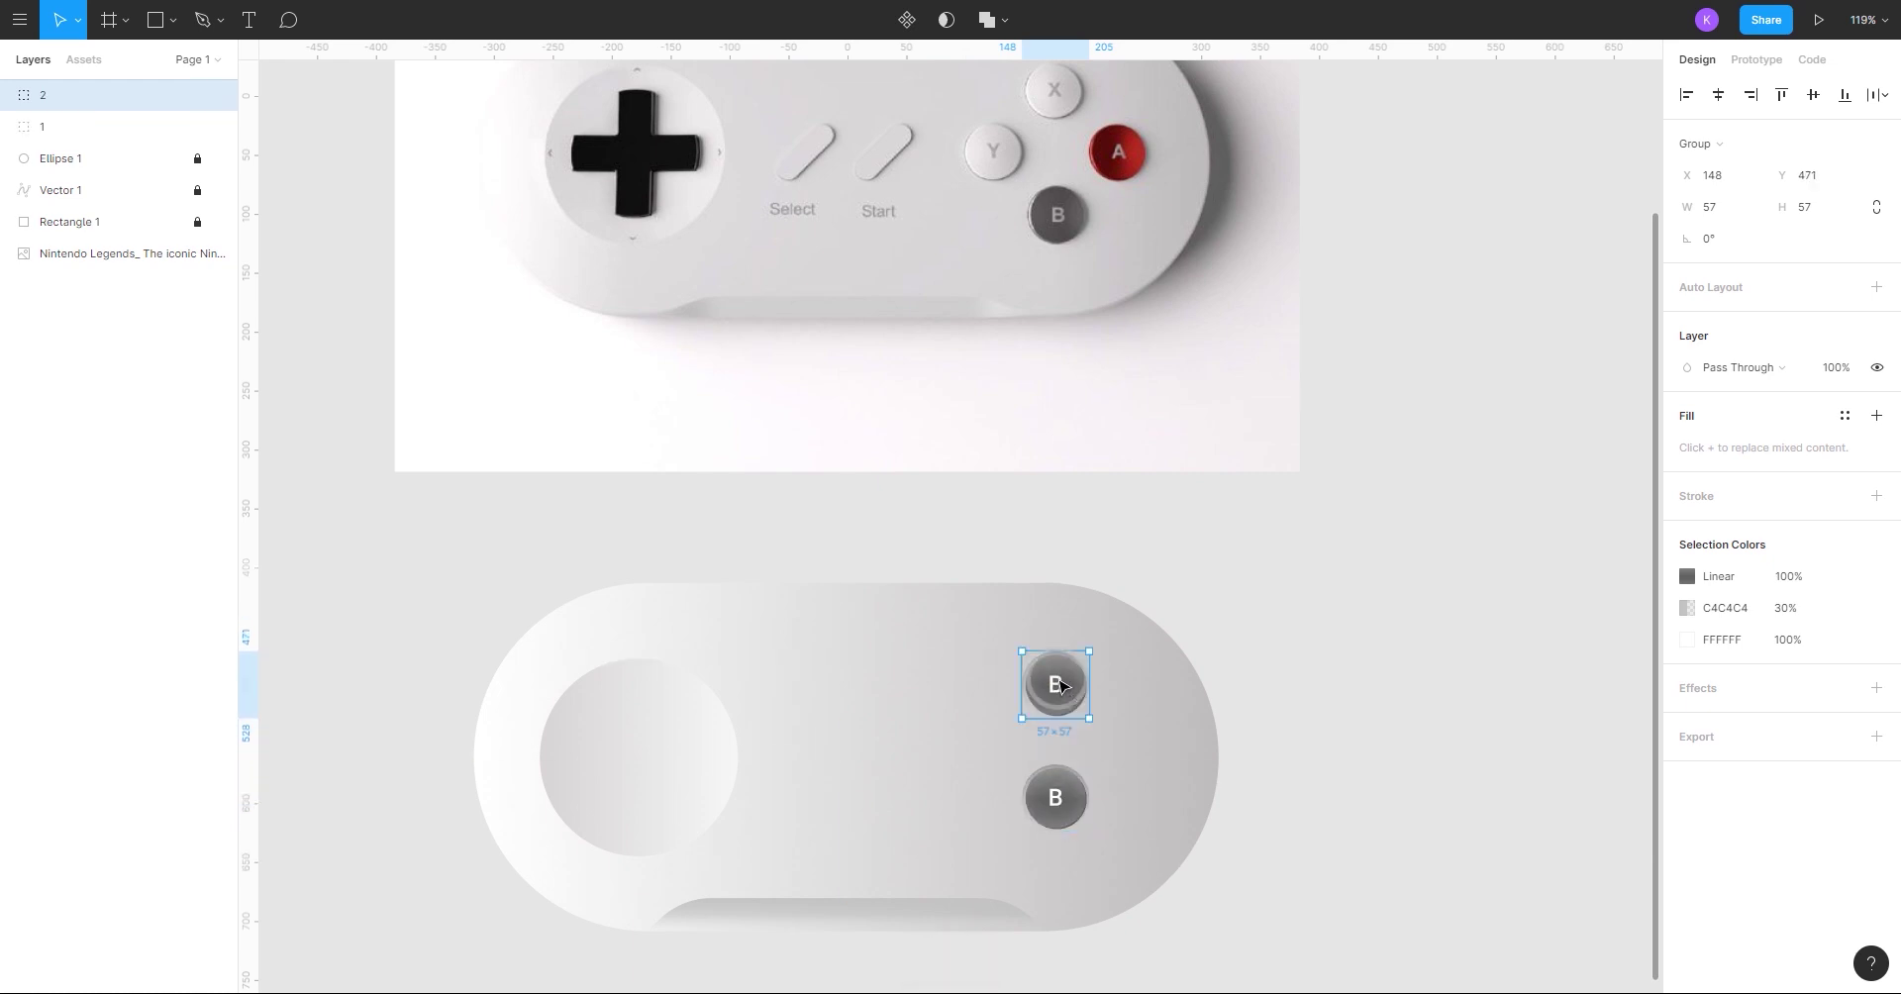
text(X)
key(Caps_Lock)
click(1387, 684)
- Set both end stops of the X button circle's gradient to light greys sampled from the controller body, the last one DDDCDD
scroll(1035, 683, up, 3)
double_click(1117, 688)
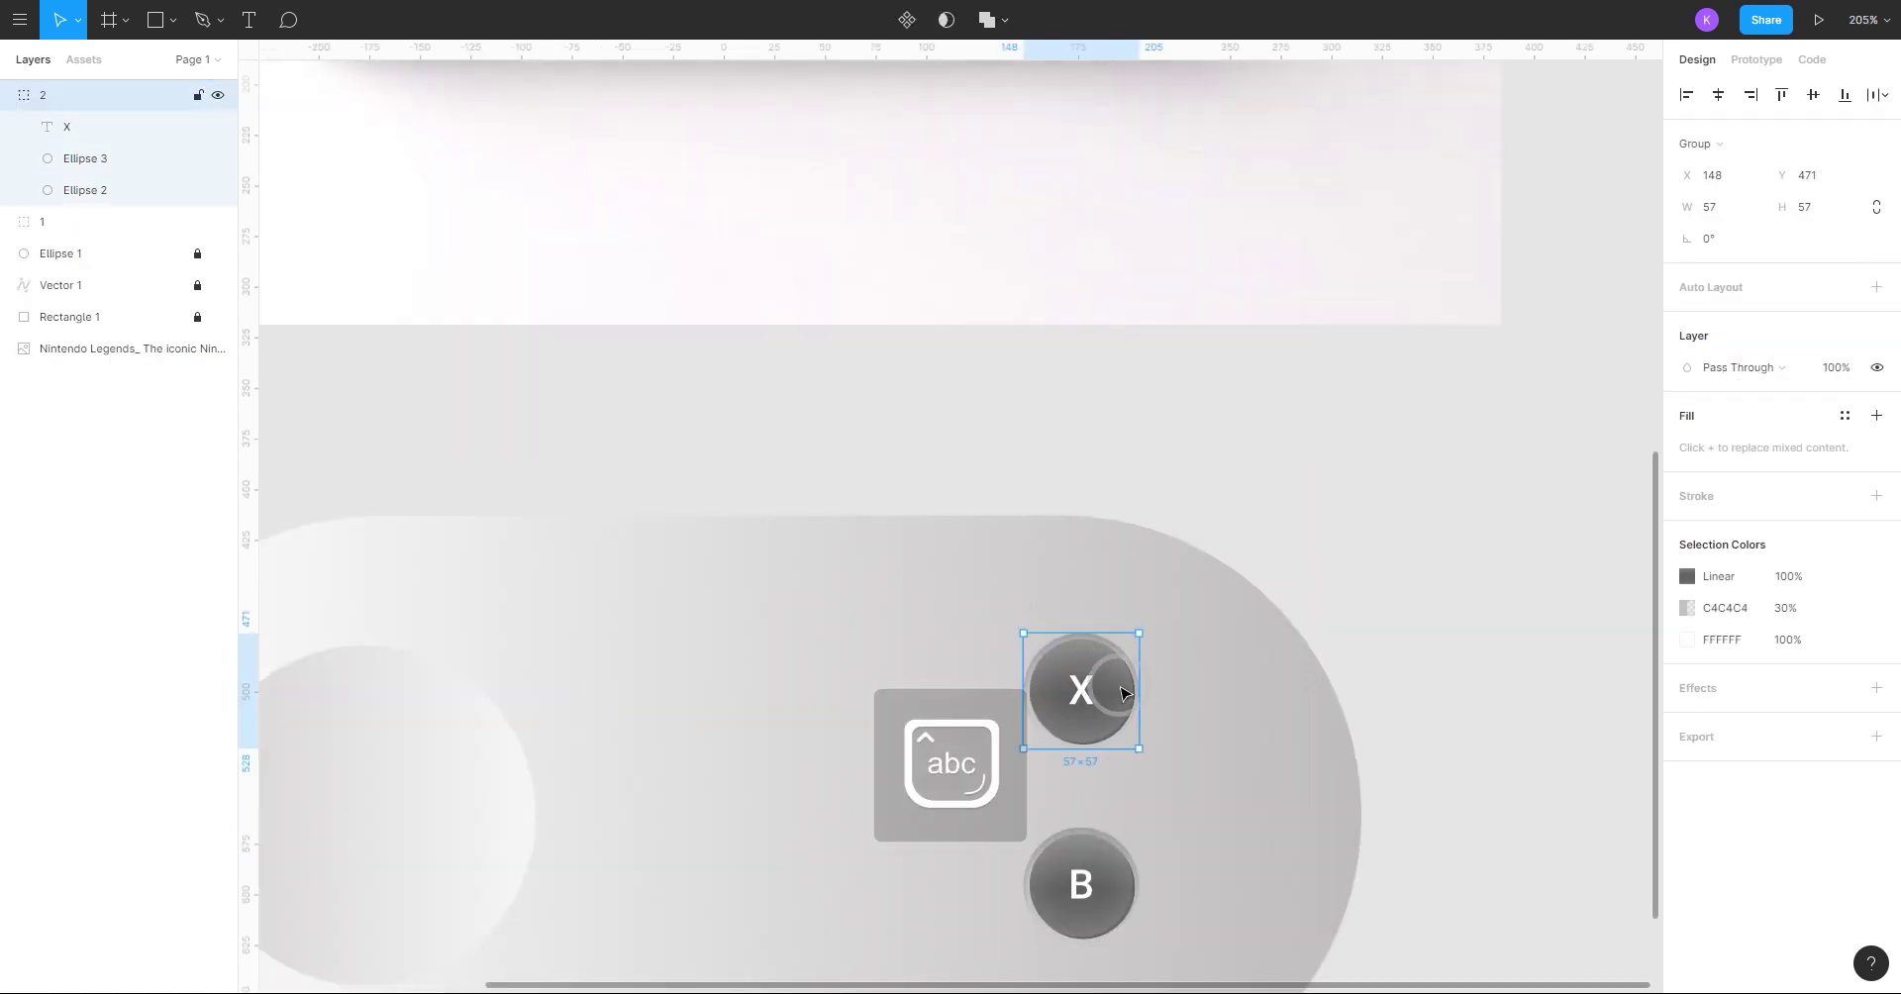
click(1418, 598)
double_click(1107, 691)
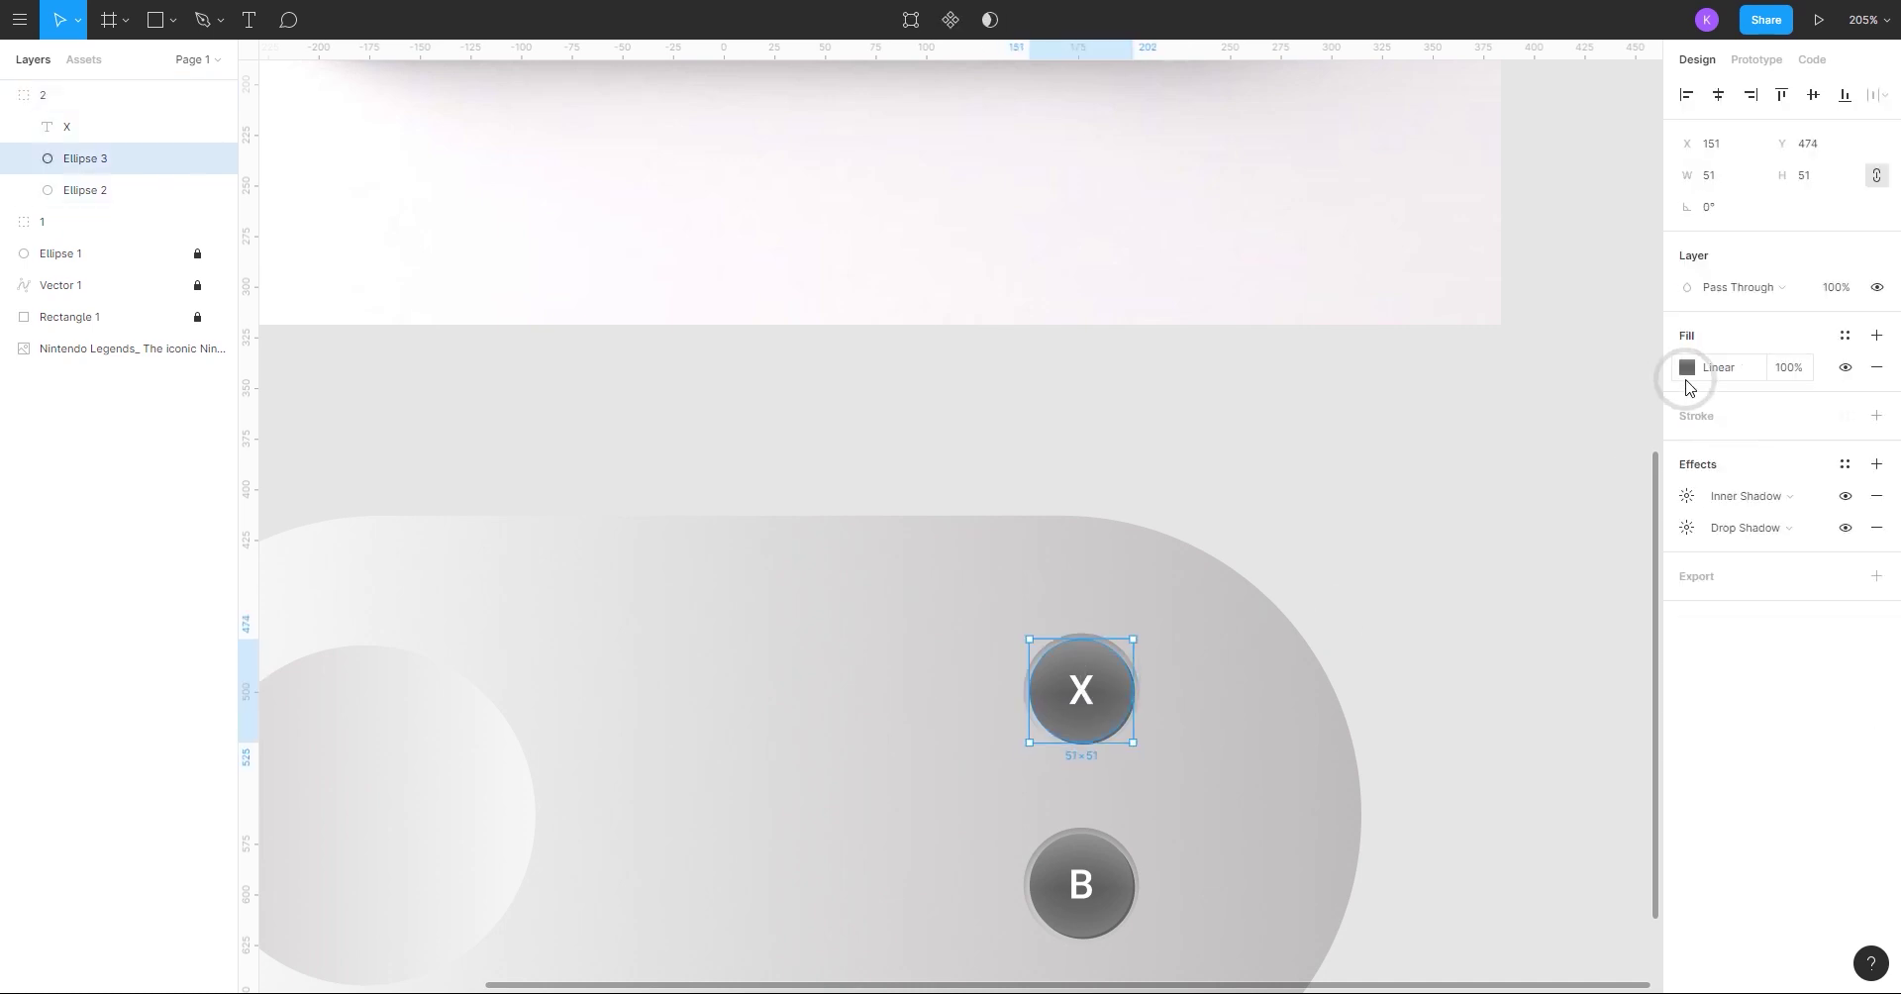
click(1687, 367)
scroll(1129, 424, down, 3)
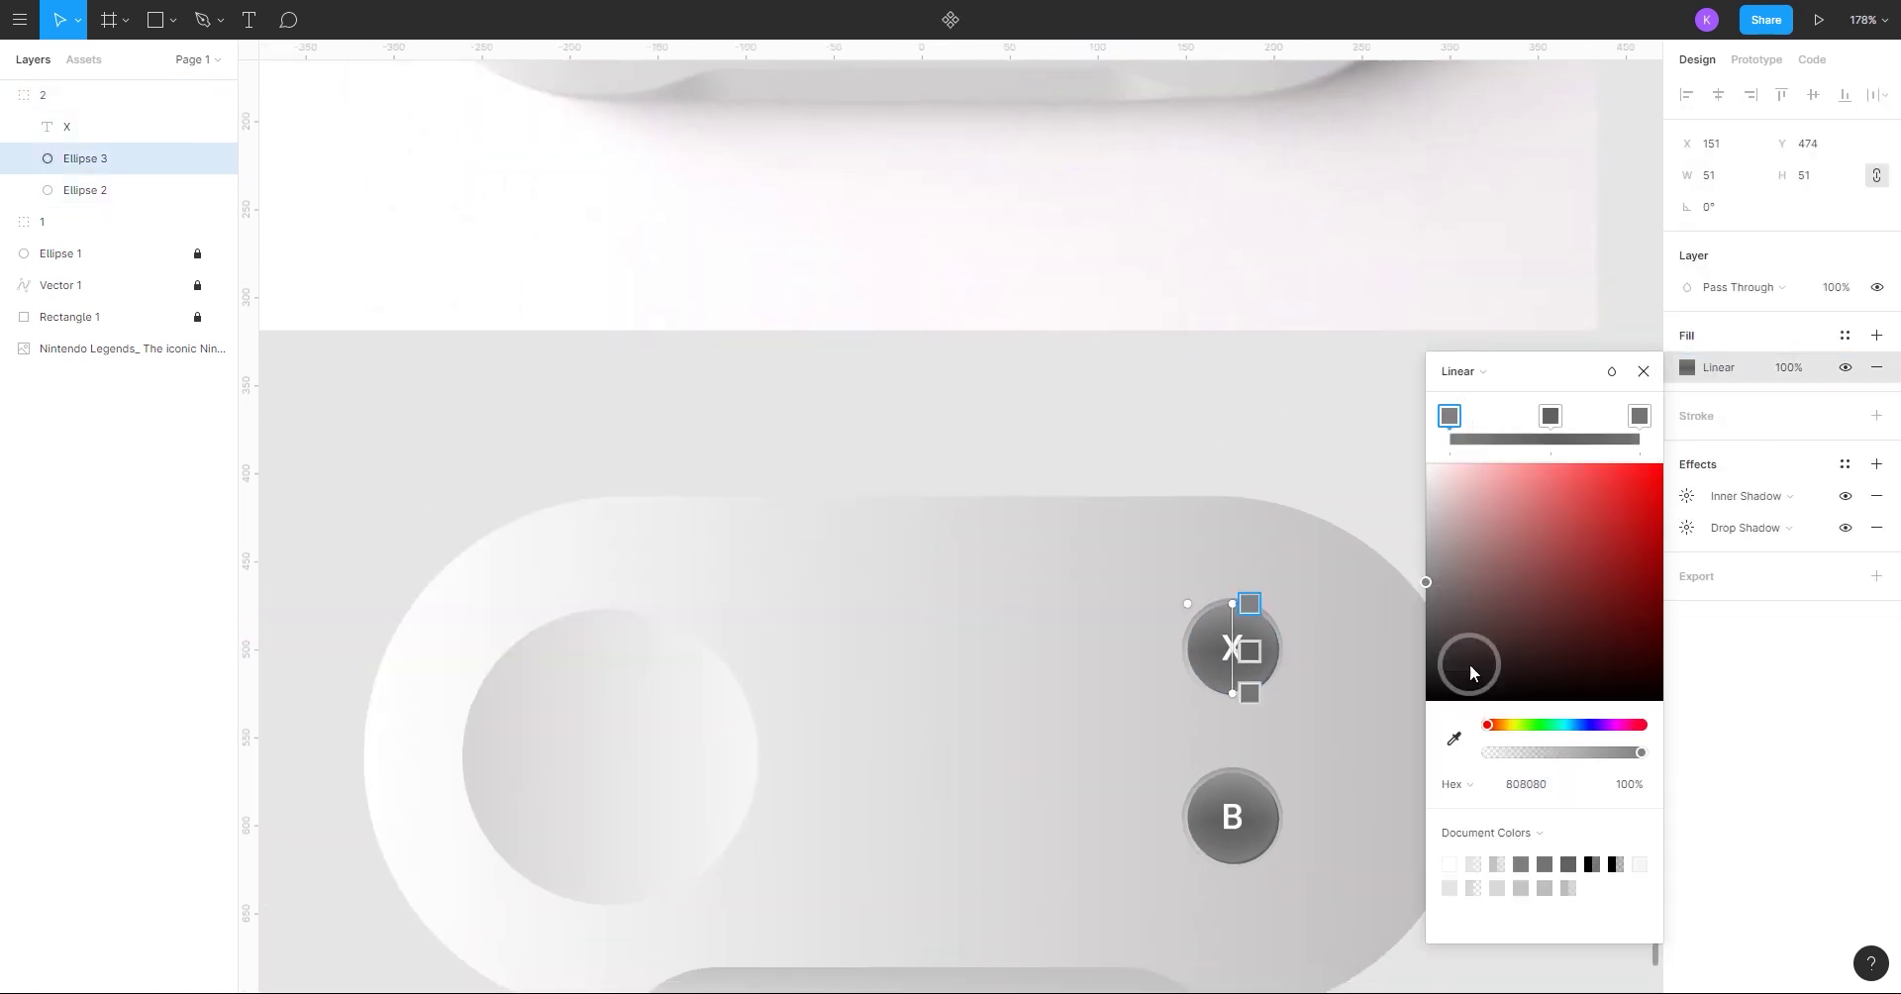
click(1453, 738)
click(552, 687)
click(1640, 416)
click(1453, 738)
click(820, 820)
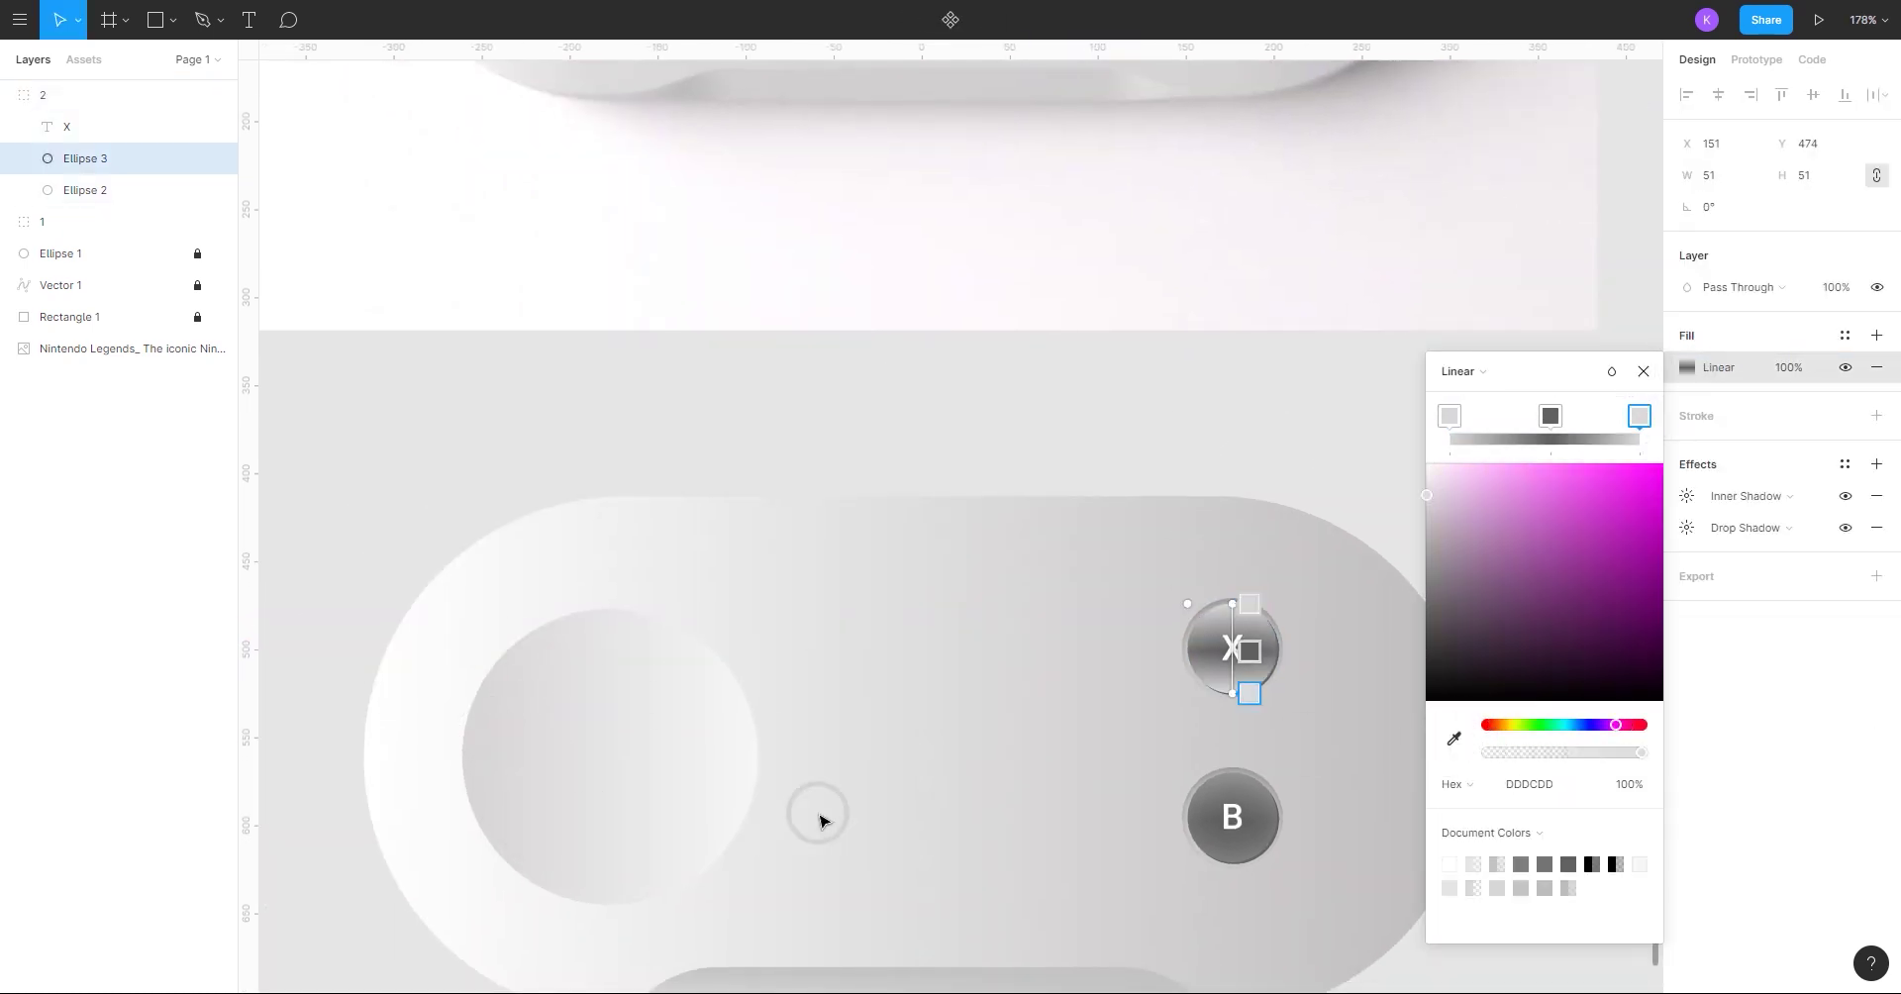
- Set the middle gradient stop of the X button's circle to E9E8E9, sampled from the drawn controller
click(1453, 737)
click(631, 752)
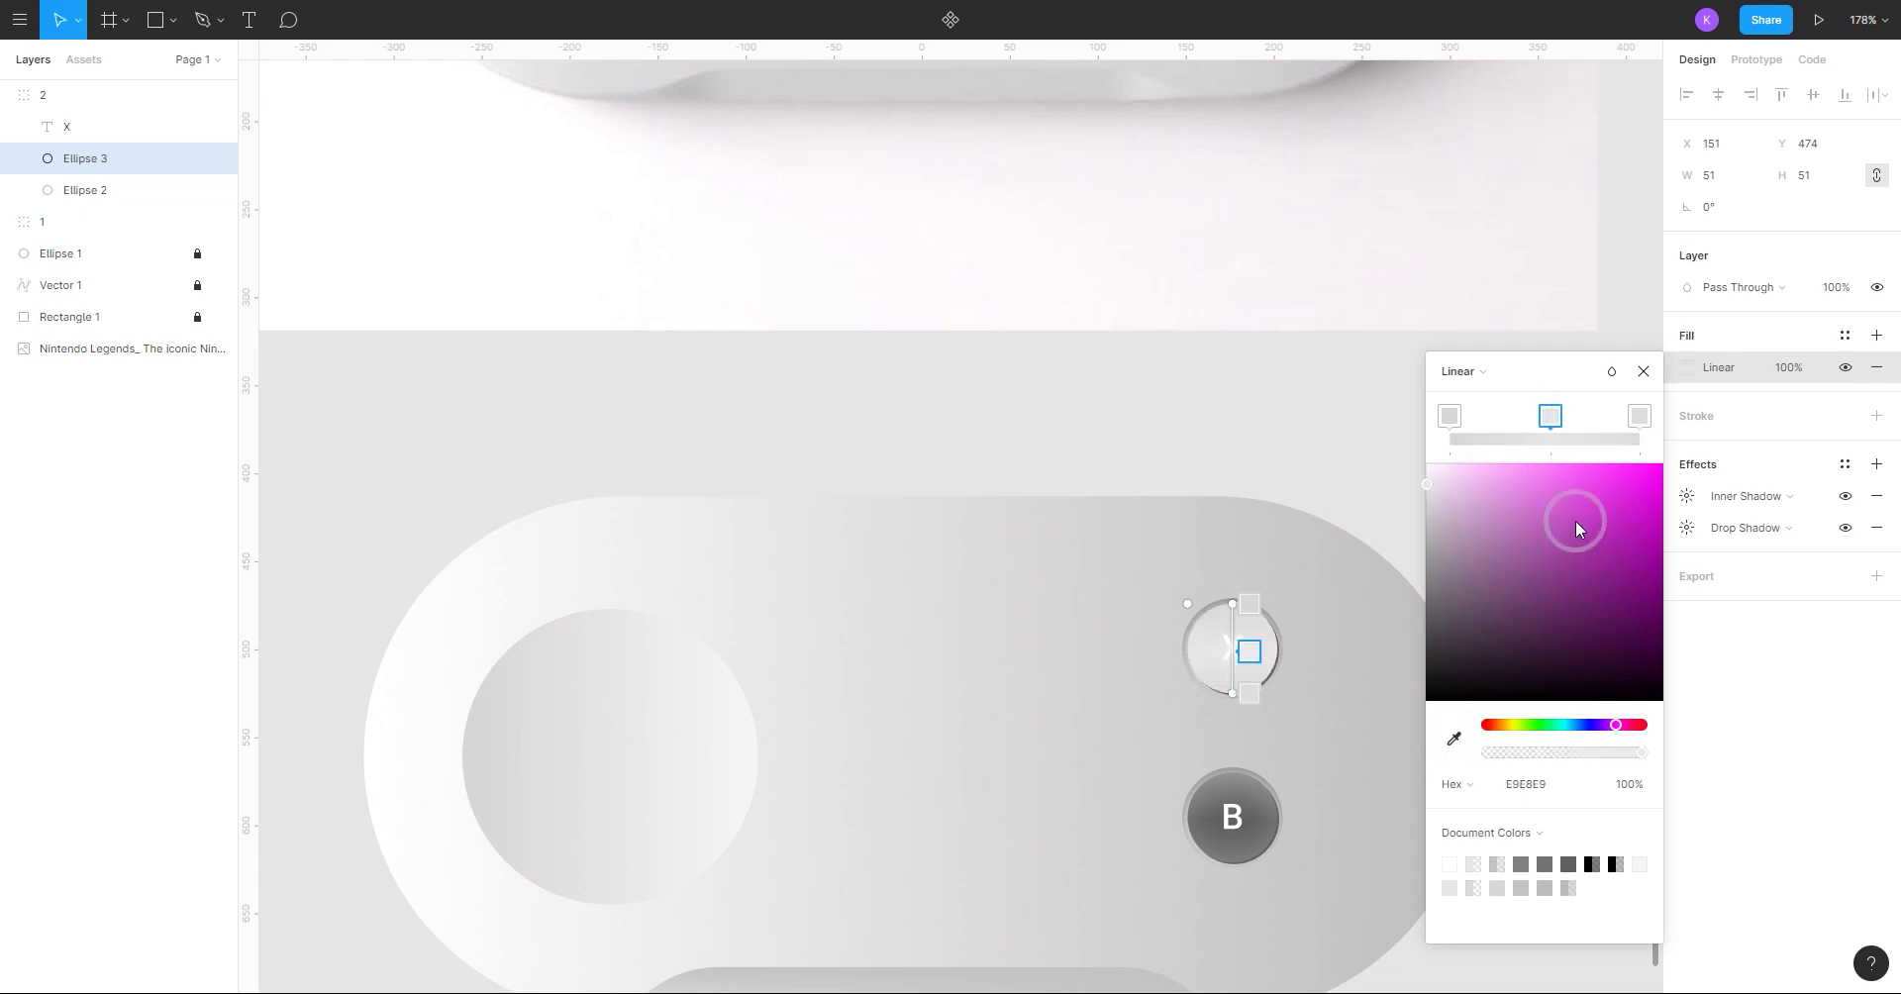
click(1643, 371)
click(1491, 419)
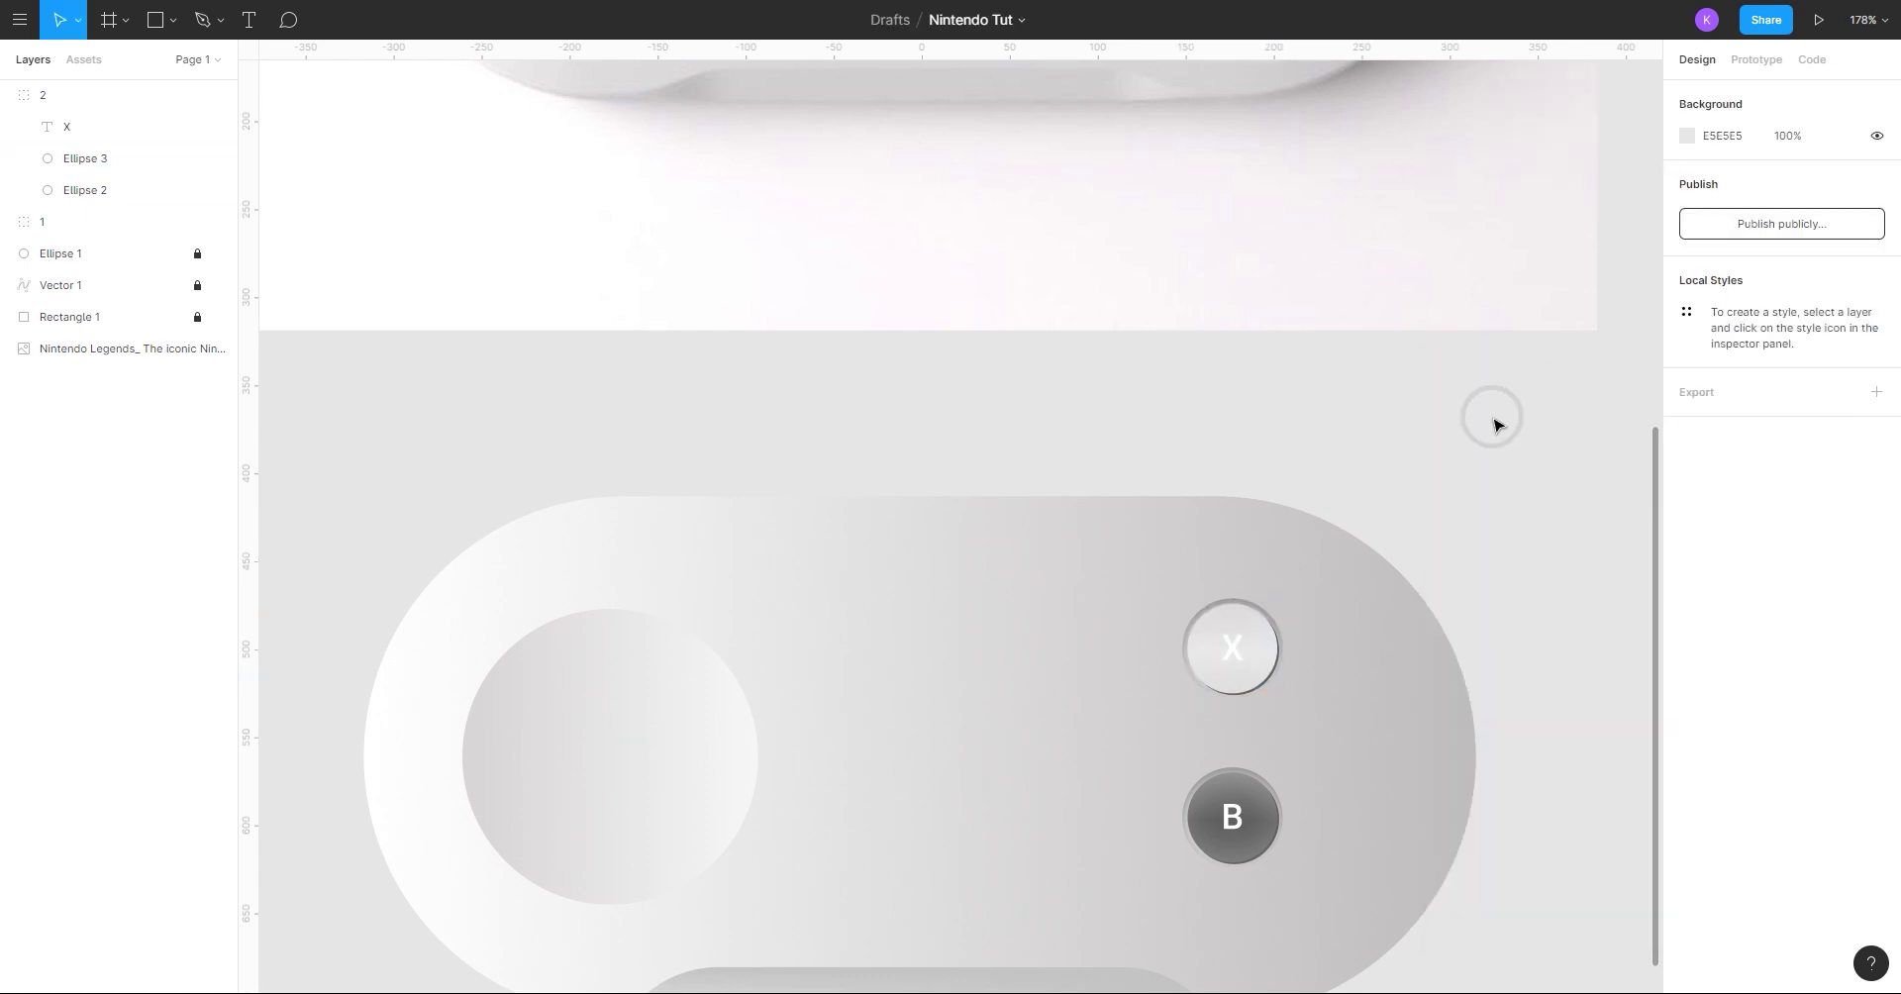
- Set the inner shadow colour of the X button's circle to AAAAAA at 100% opacity
scroll(1491, 419, down, 7)
scroll(1491, 418, up, 5)
scroll(1391, 496, up, 3)
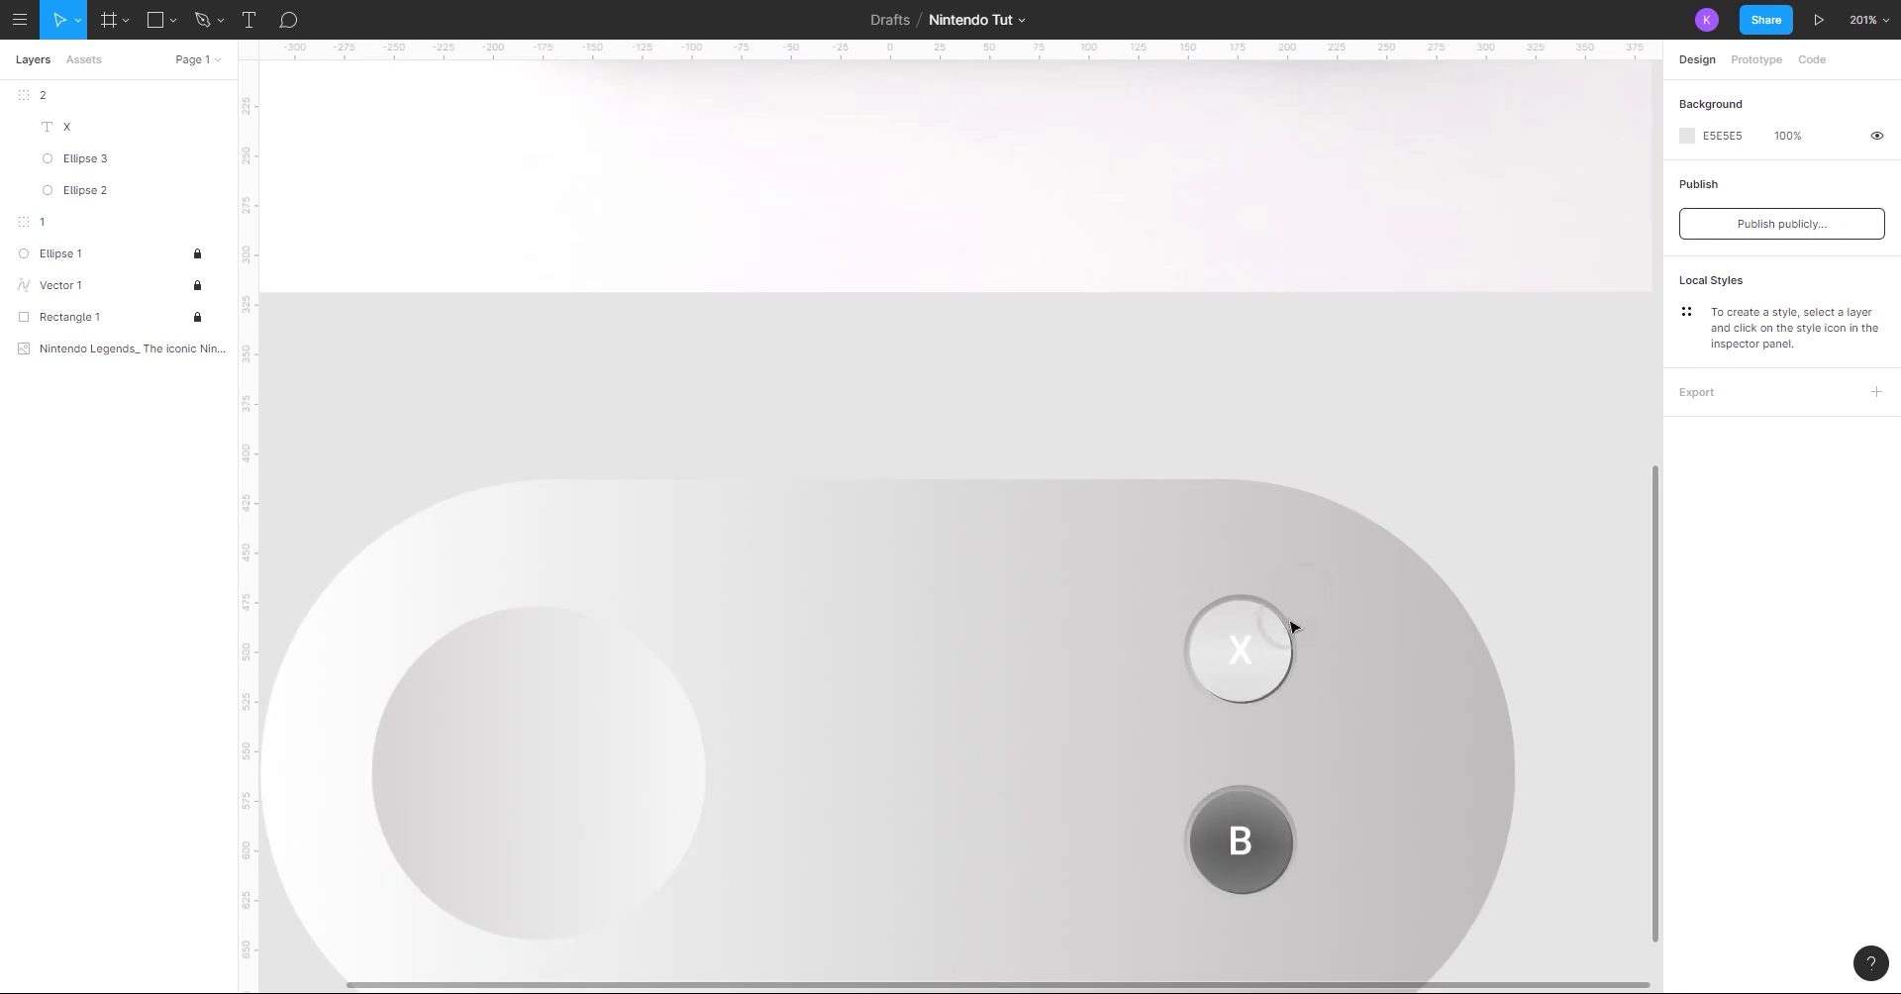
click(1274, 651)
click(1287, 662)
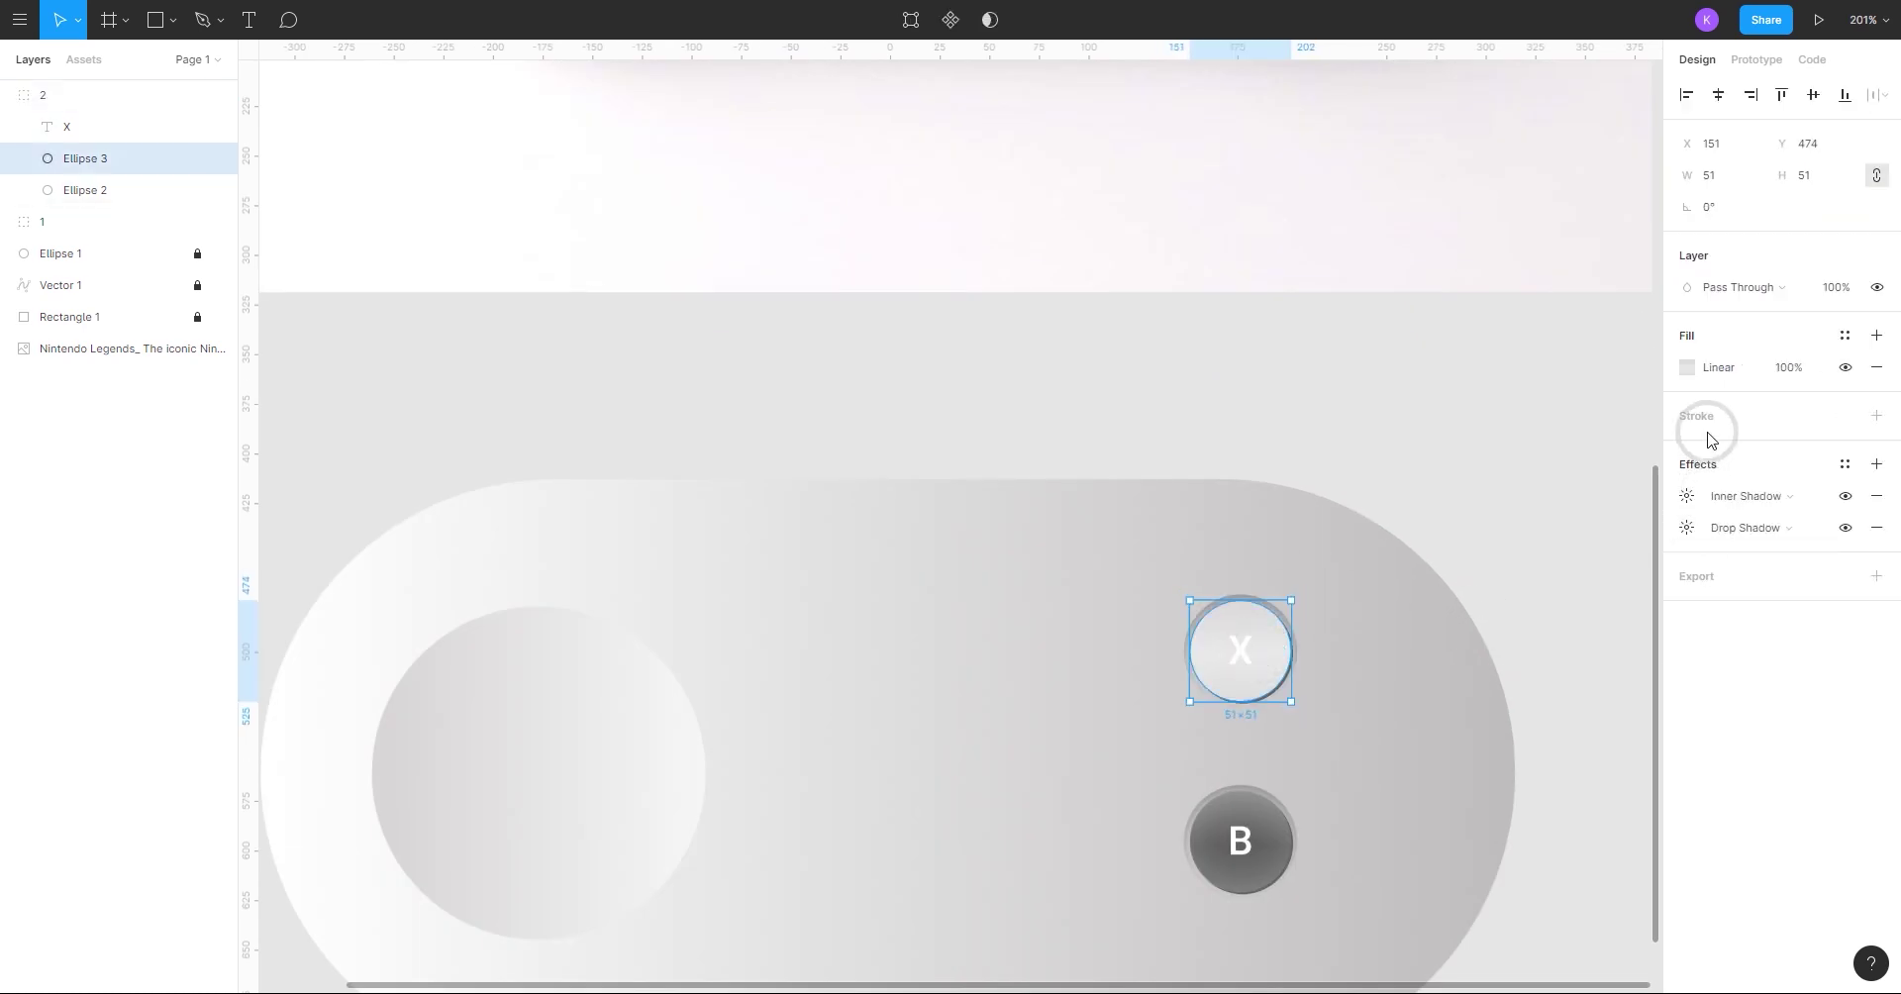
click(1686, 495)
click(1448, 573)
click(1504, 456)
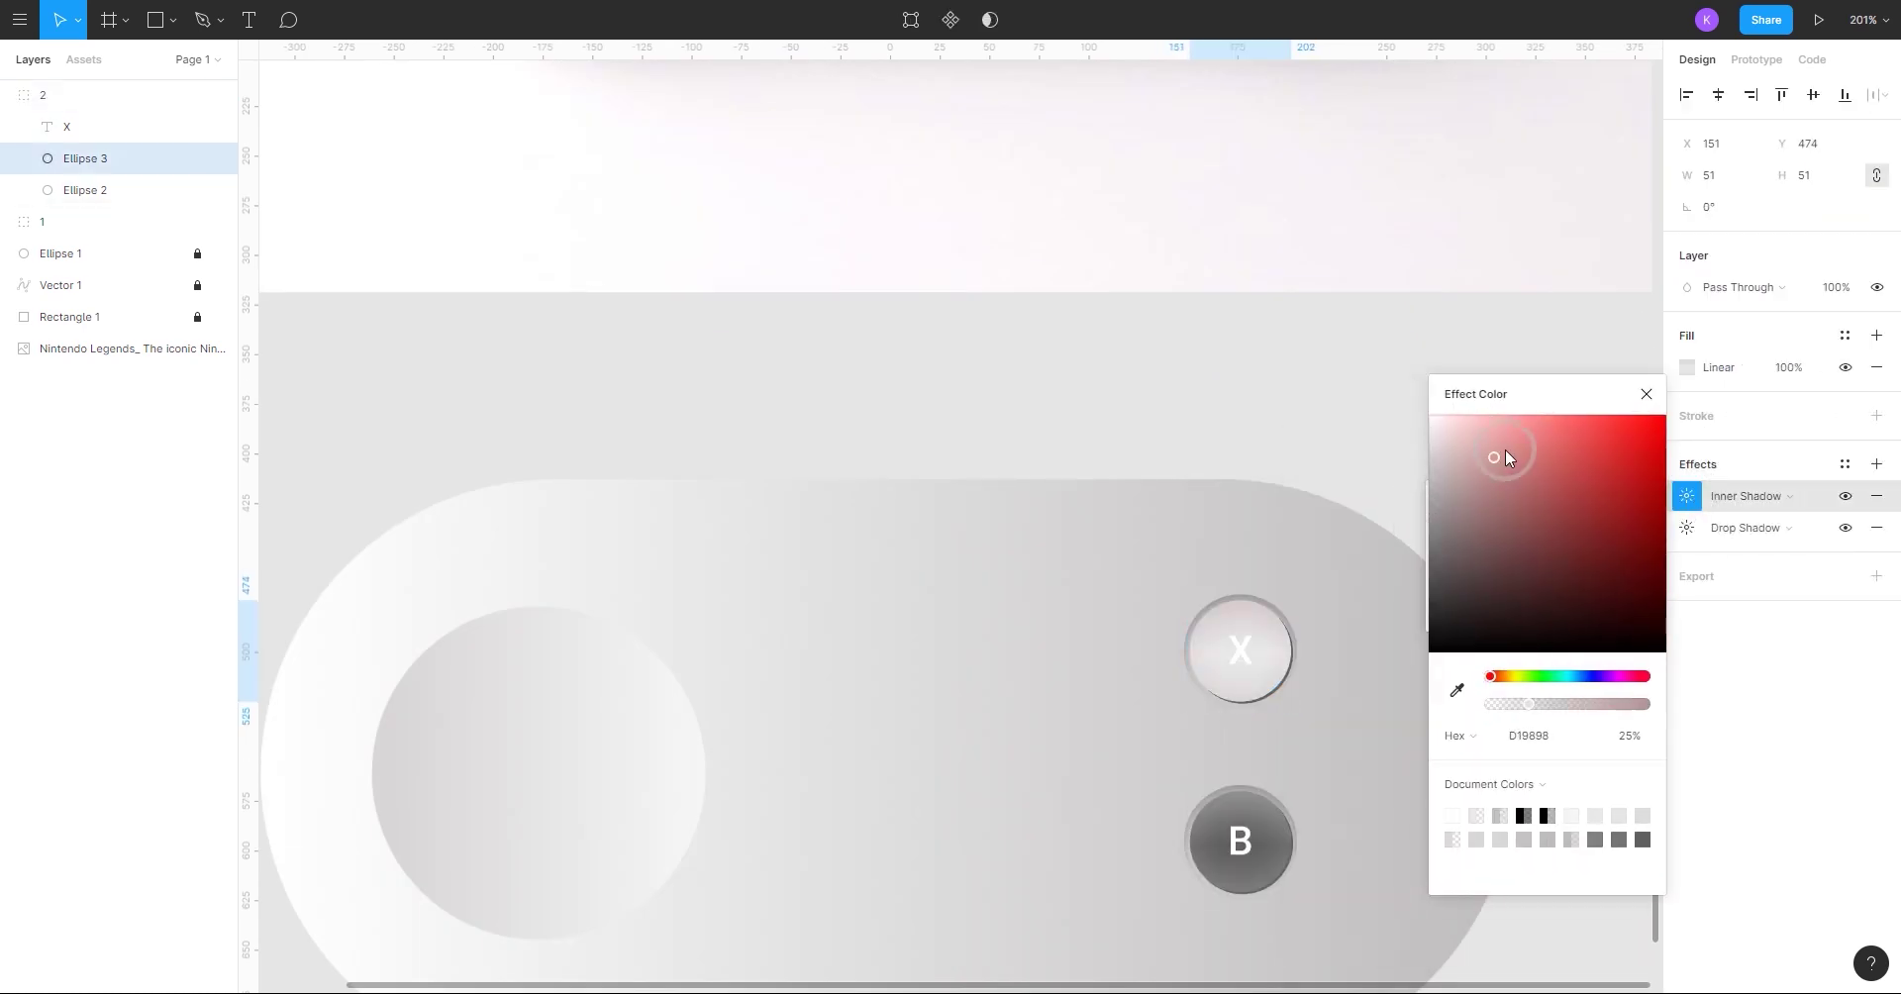
key(Escape)
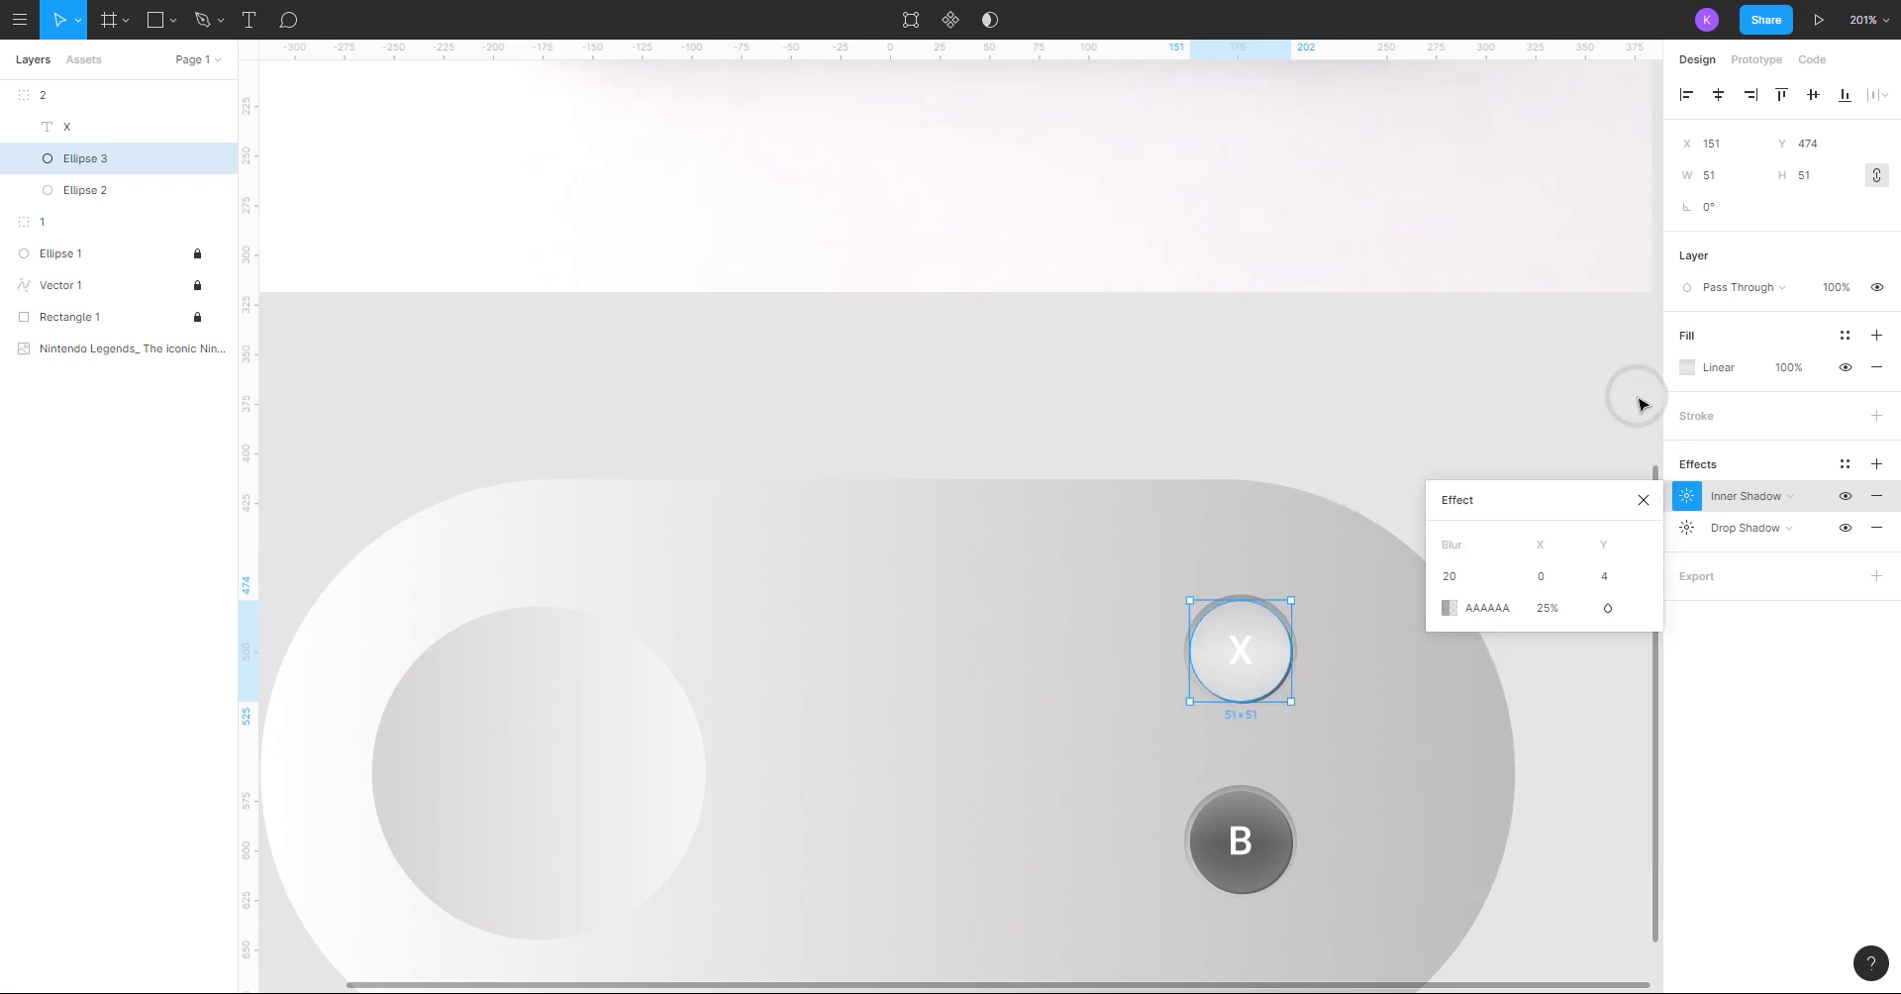
text(100)
key(Return)
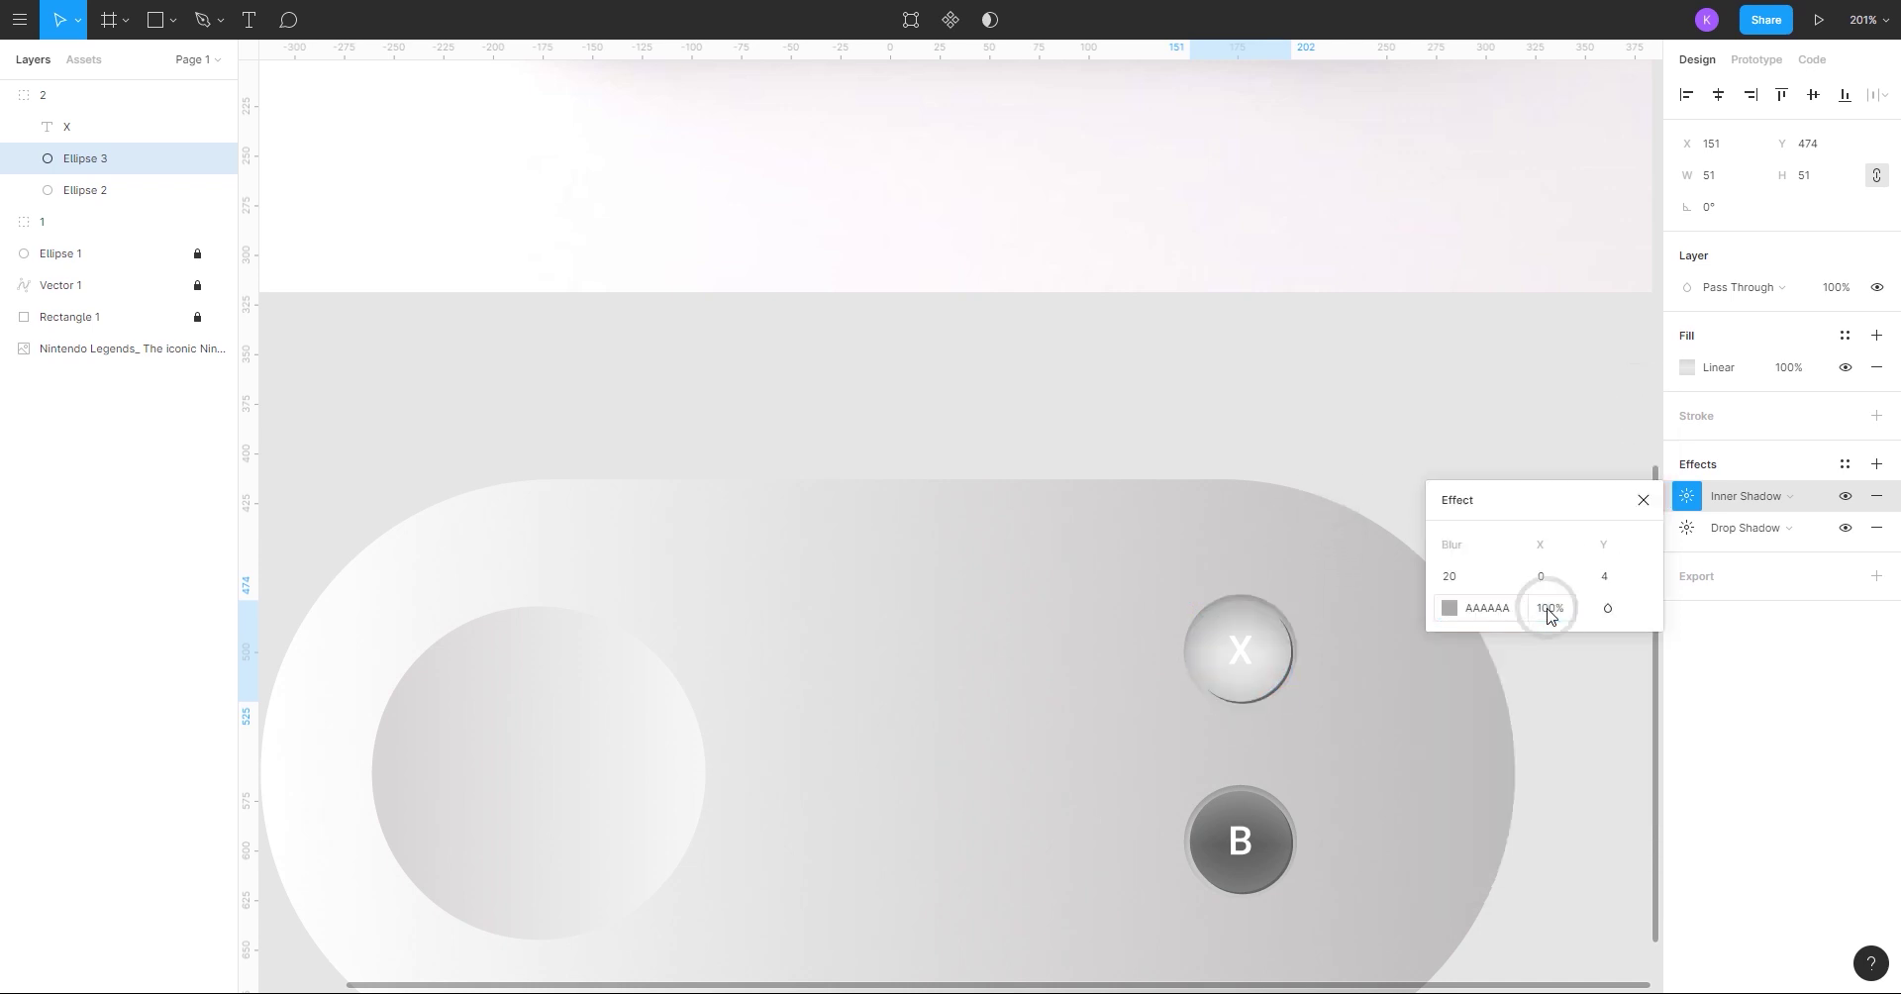
- Lighten the inner shadow colour of the X button's circle to F1F1F1
click(1449, 606)
drag(1312, 481, 1477, 434)
drag(1387, 470, 1299, 476)
click(1572, 429)
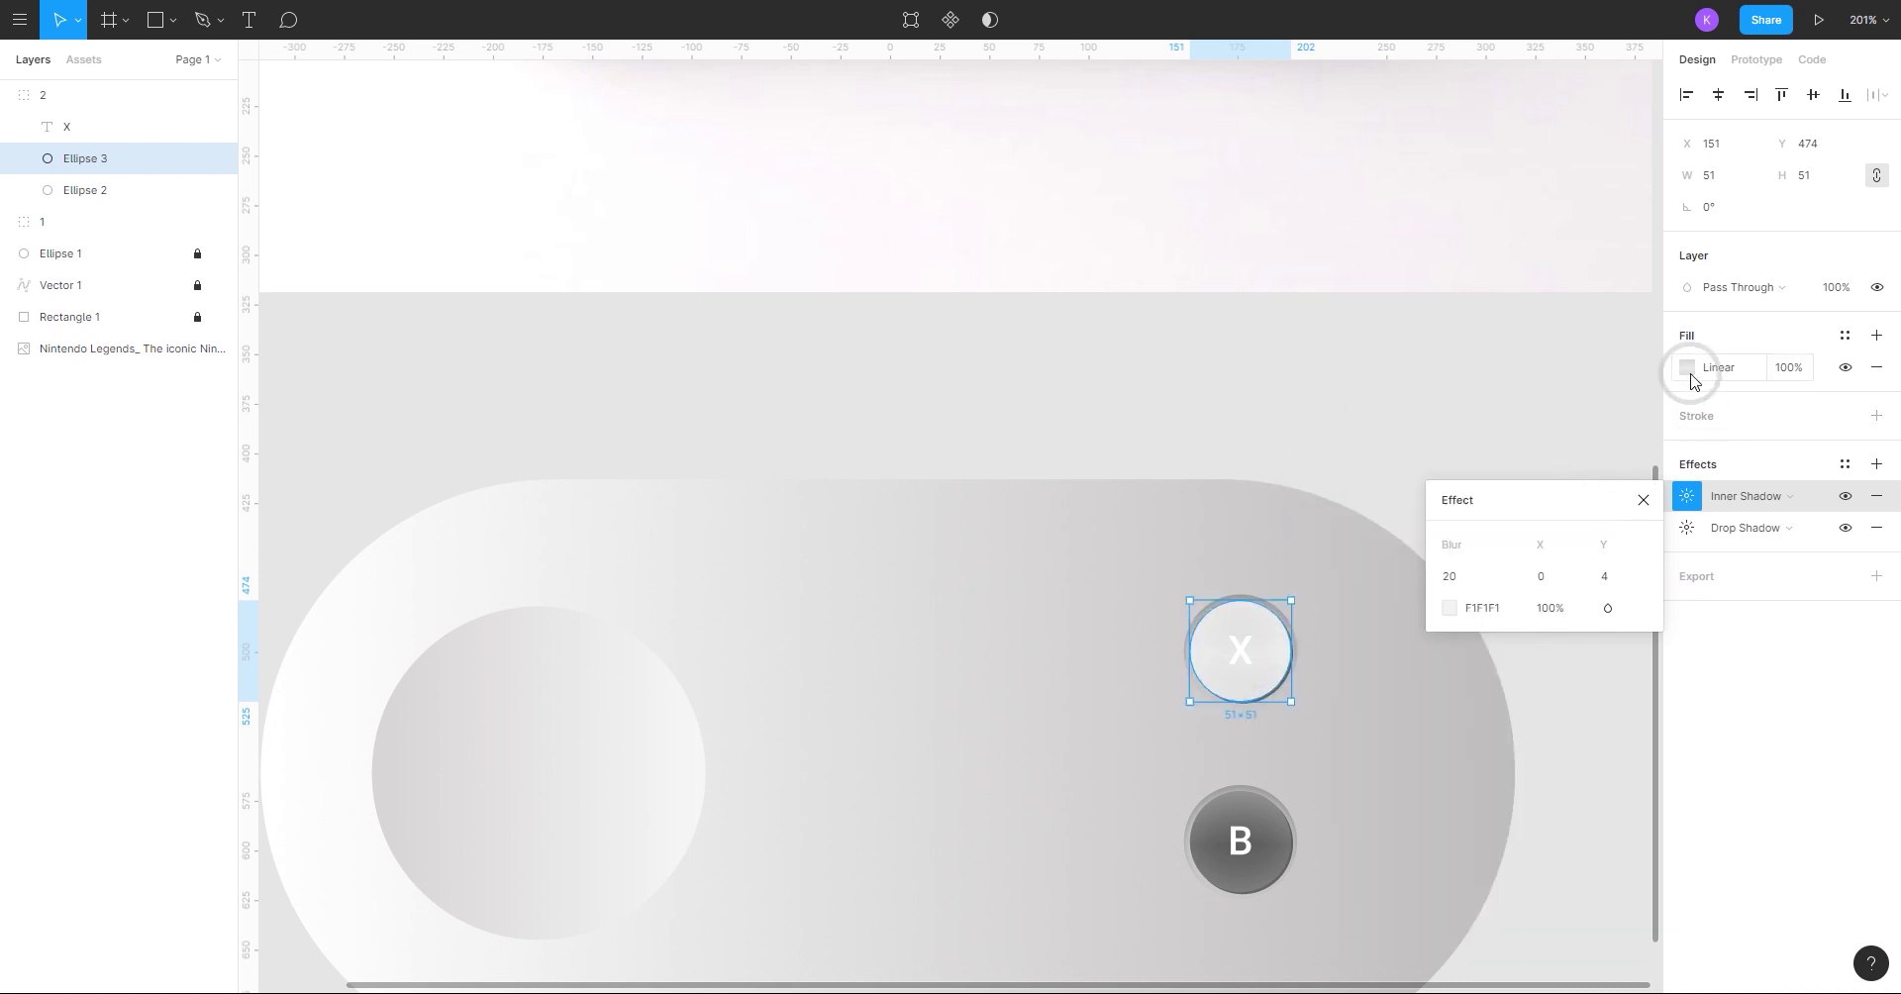
- Set the X circle's gradient to a near-white middle stop and grey end stops, C1C1C1 and C0C0C0
click(1687, 367)
click(1549, 417)
drag(1418, 498, 1256, 507)
click(1640, 416)
click(1644, 372)
click(1446, 253)
- Set the fill of the letter X to grey (9F9F9F)
scroll(1347, 503, down, 3)
scroll(1205, 631, up, 5)
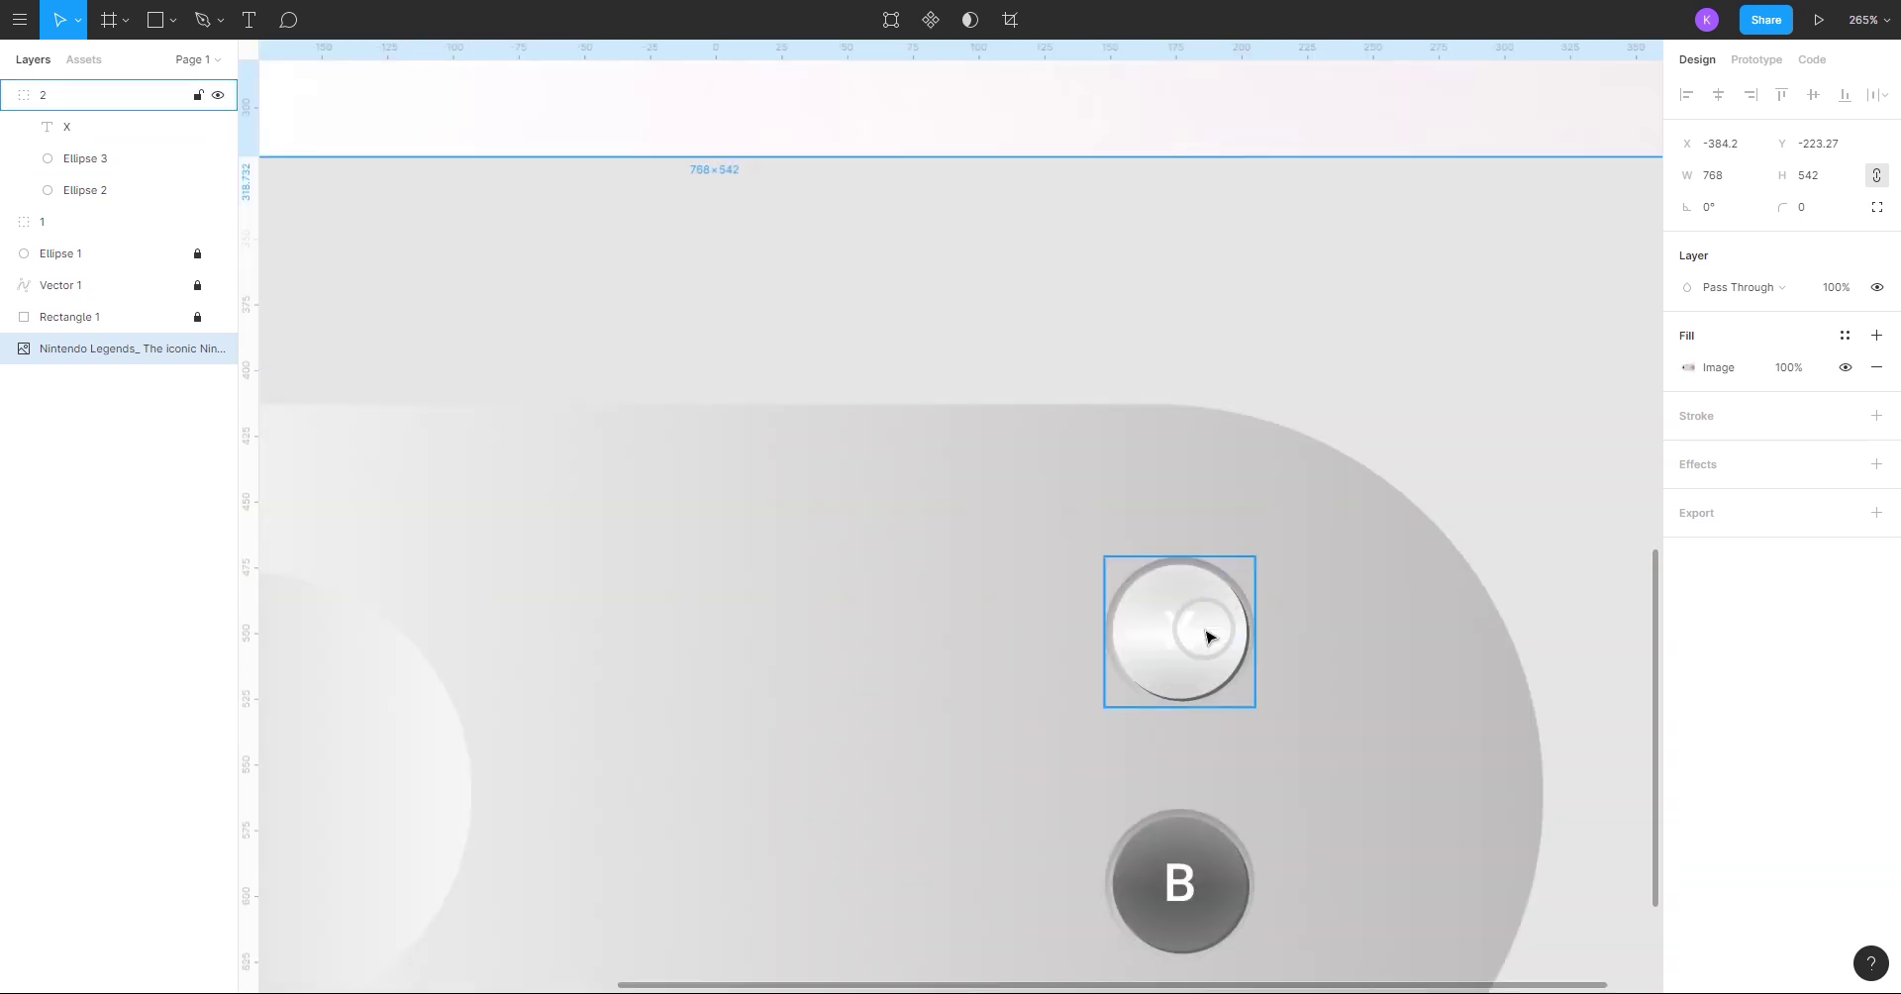
click(1207, 636)
click(1687, 583)
drag(1583, 585, 1401, 595)
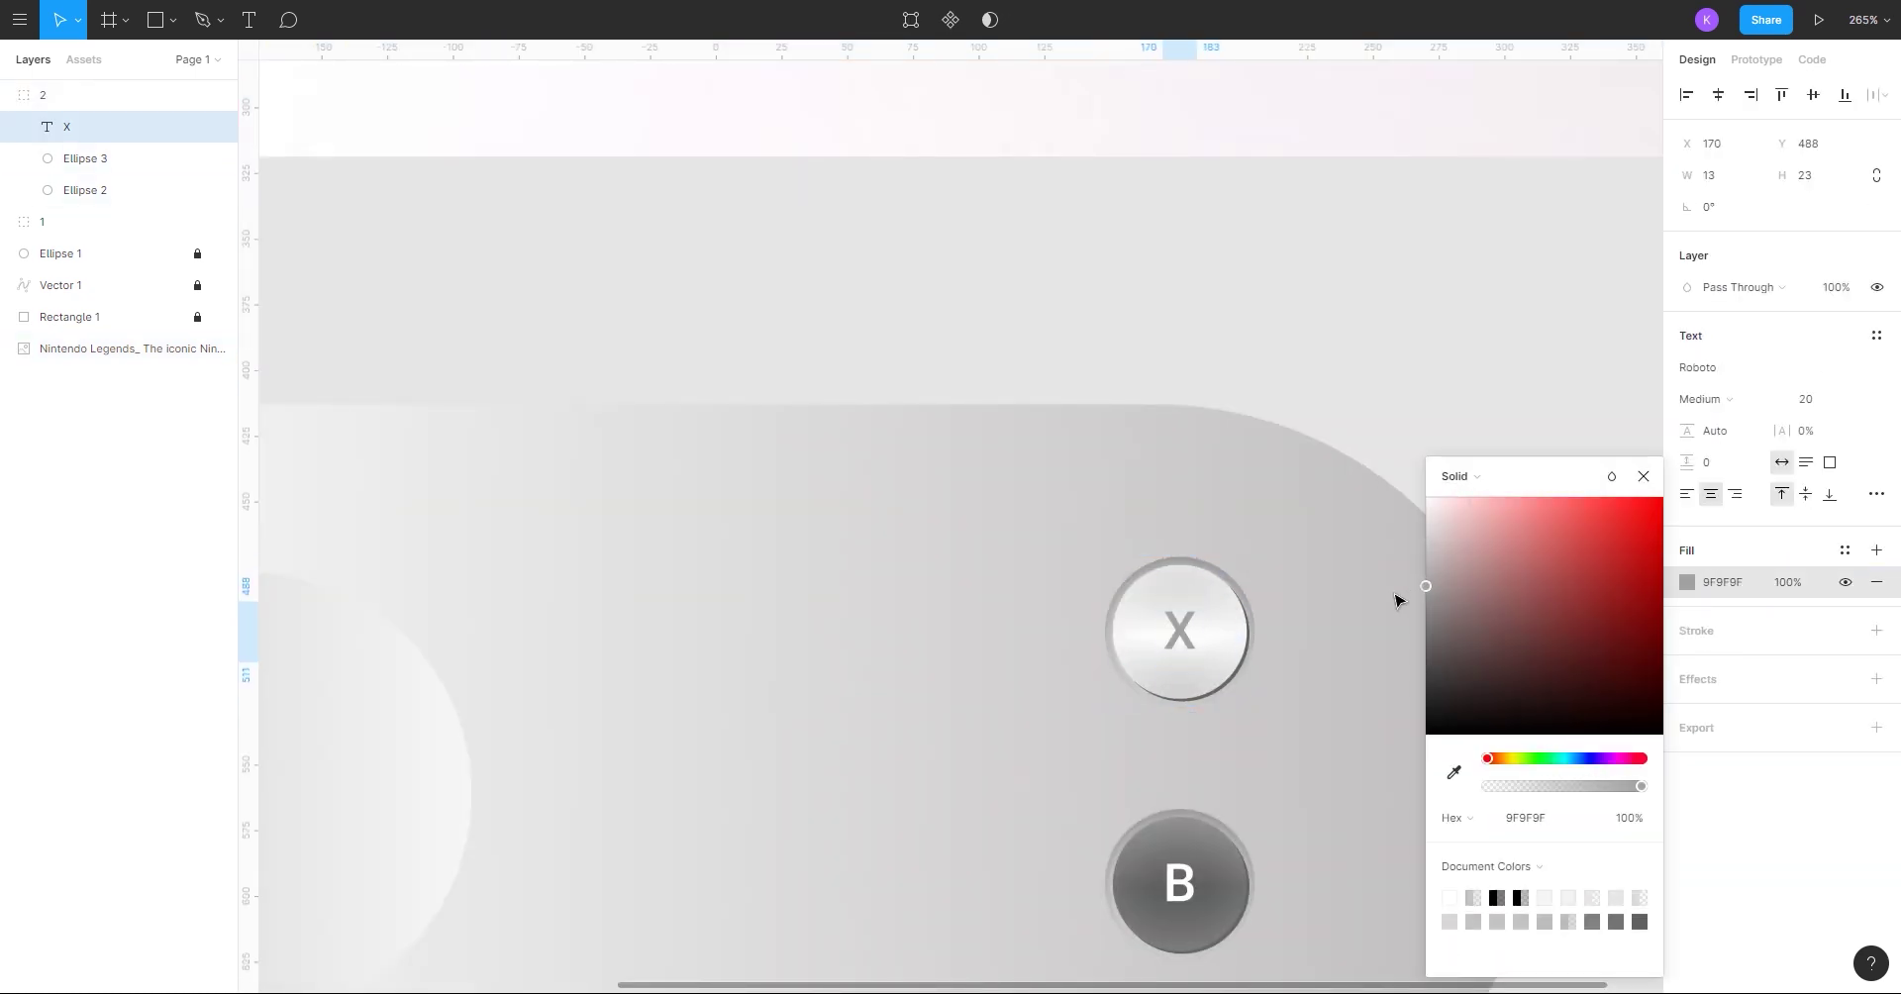
click(1578, 395)
- Duplicate the X button group and place the copy left of and between X and B, at X 87, Y 521
scroll(1578, 395, down, 5)
drag(1485, 330, 1408, 592)
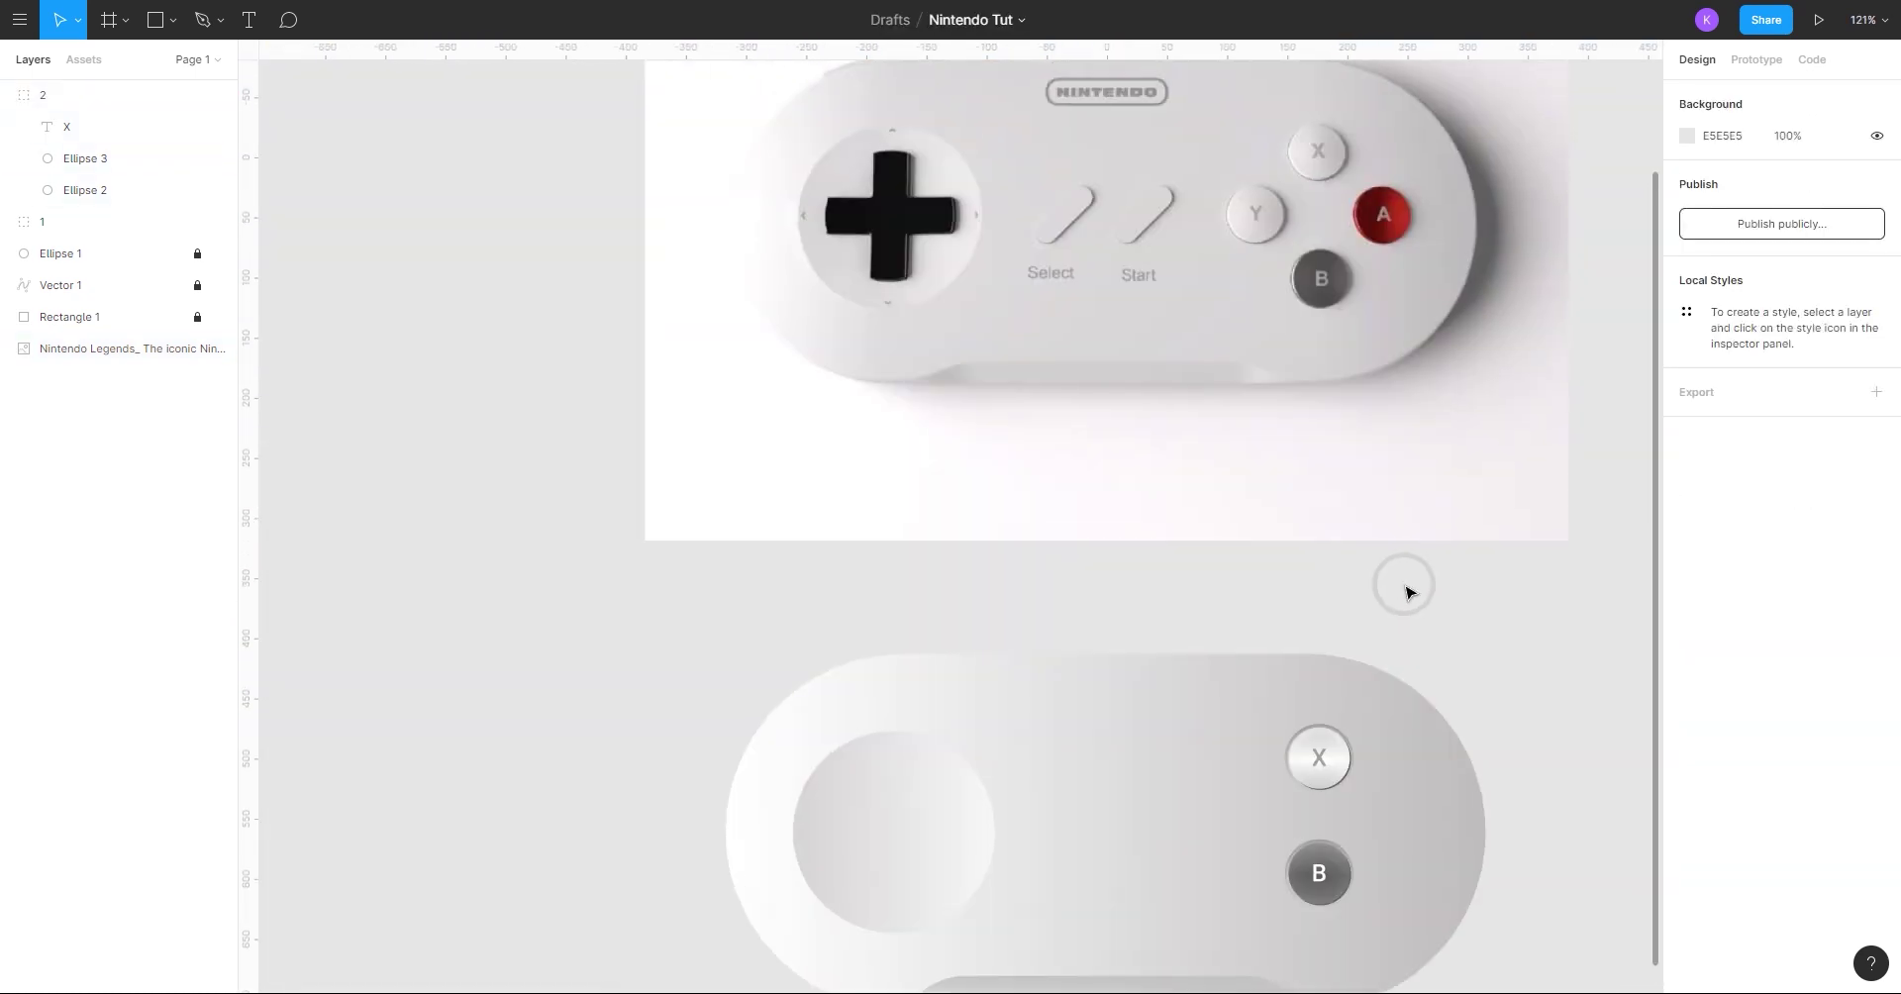
click(1347, 738)
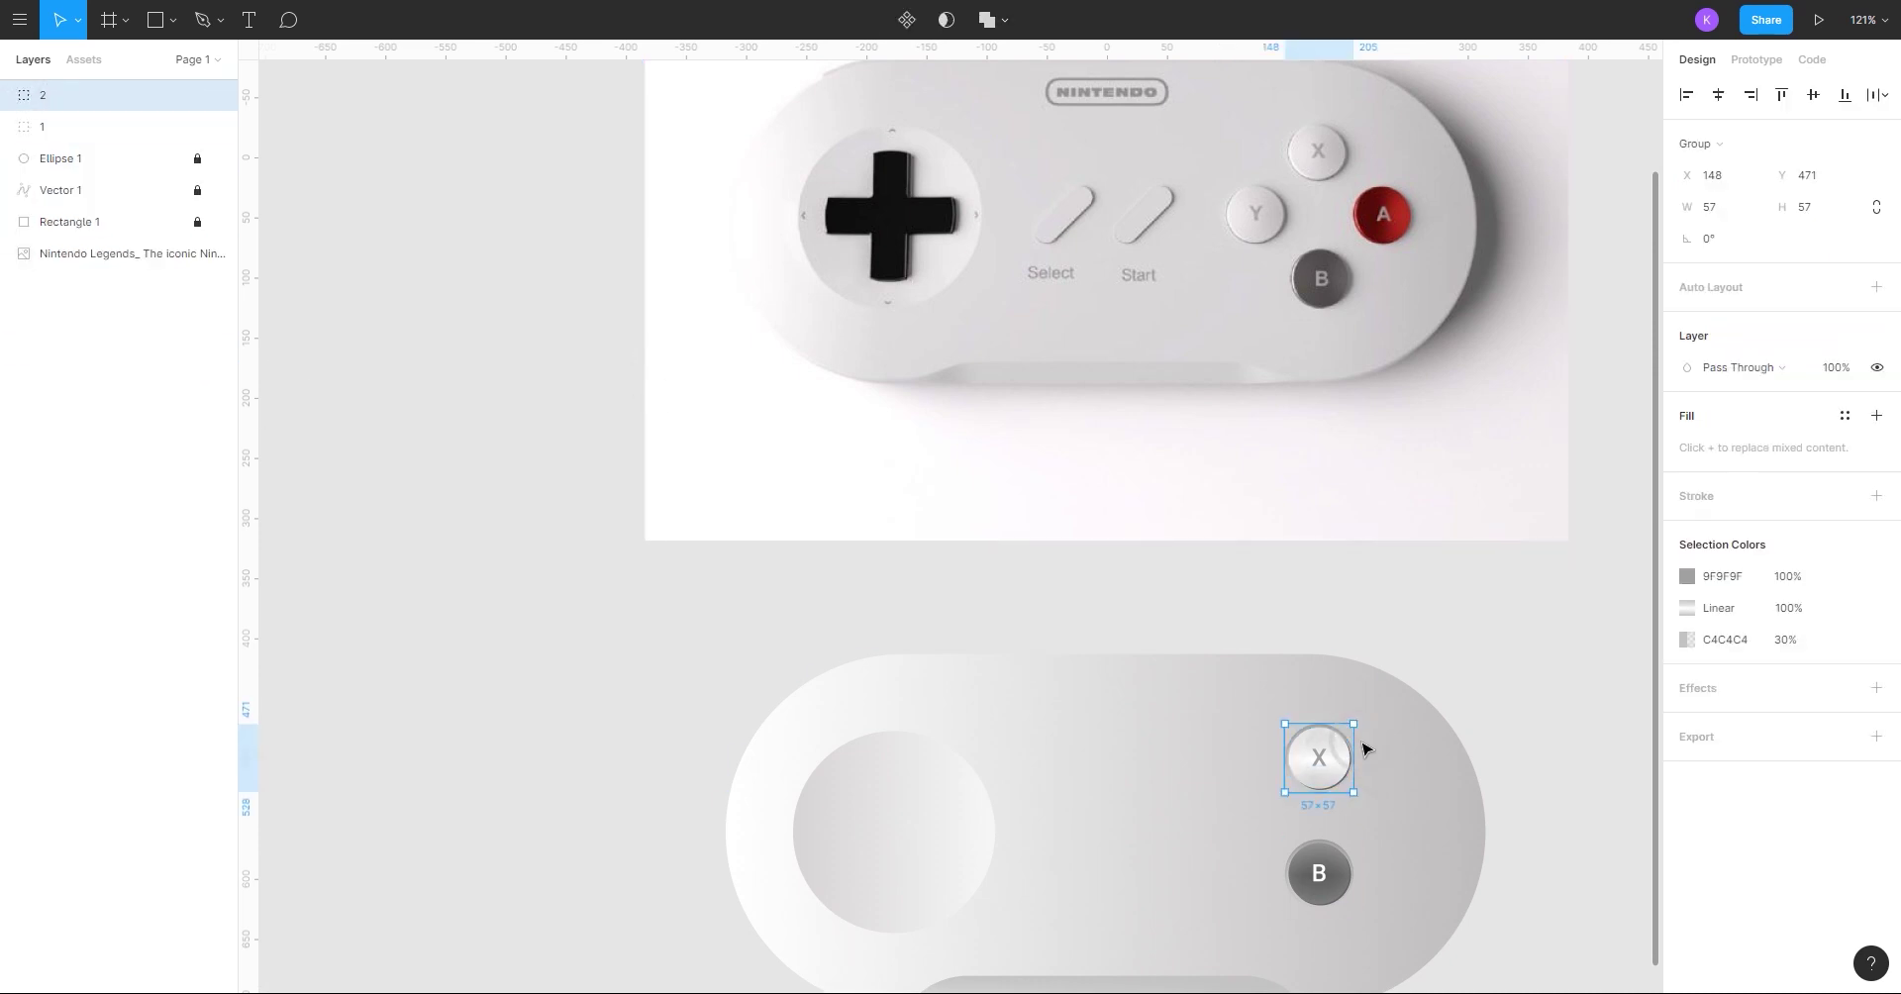
scroll(1366, 858, down, 5)
ctrl+scroll(1326, 426, up, 3)
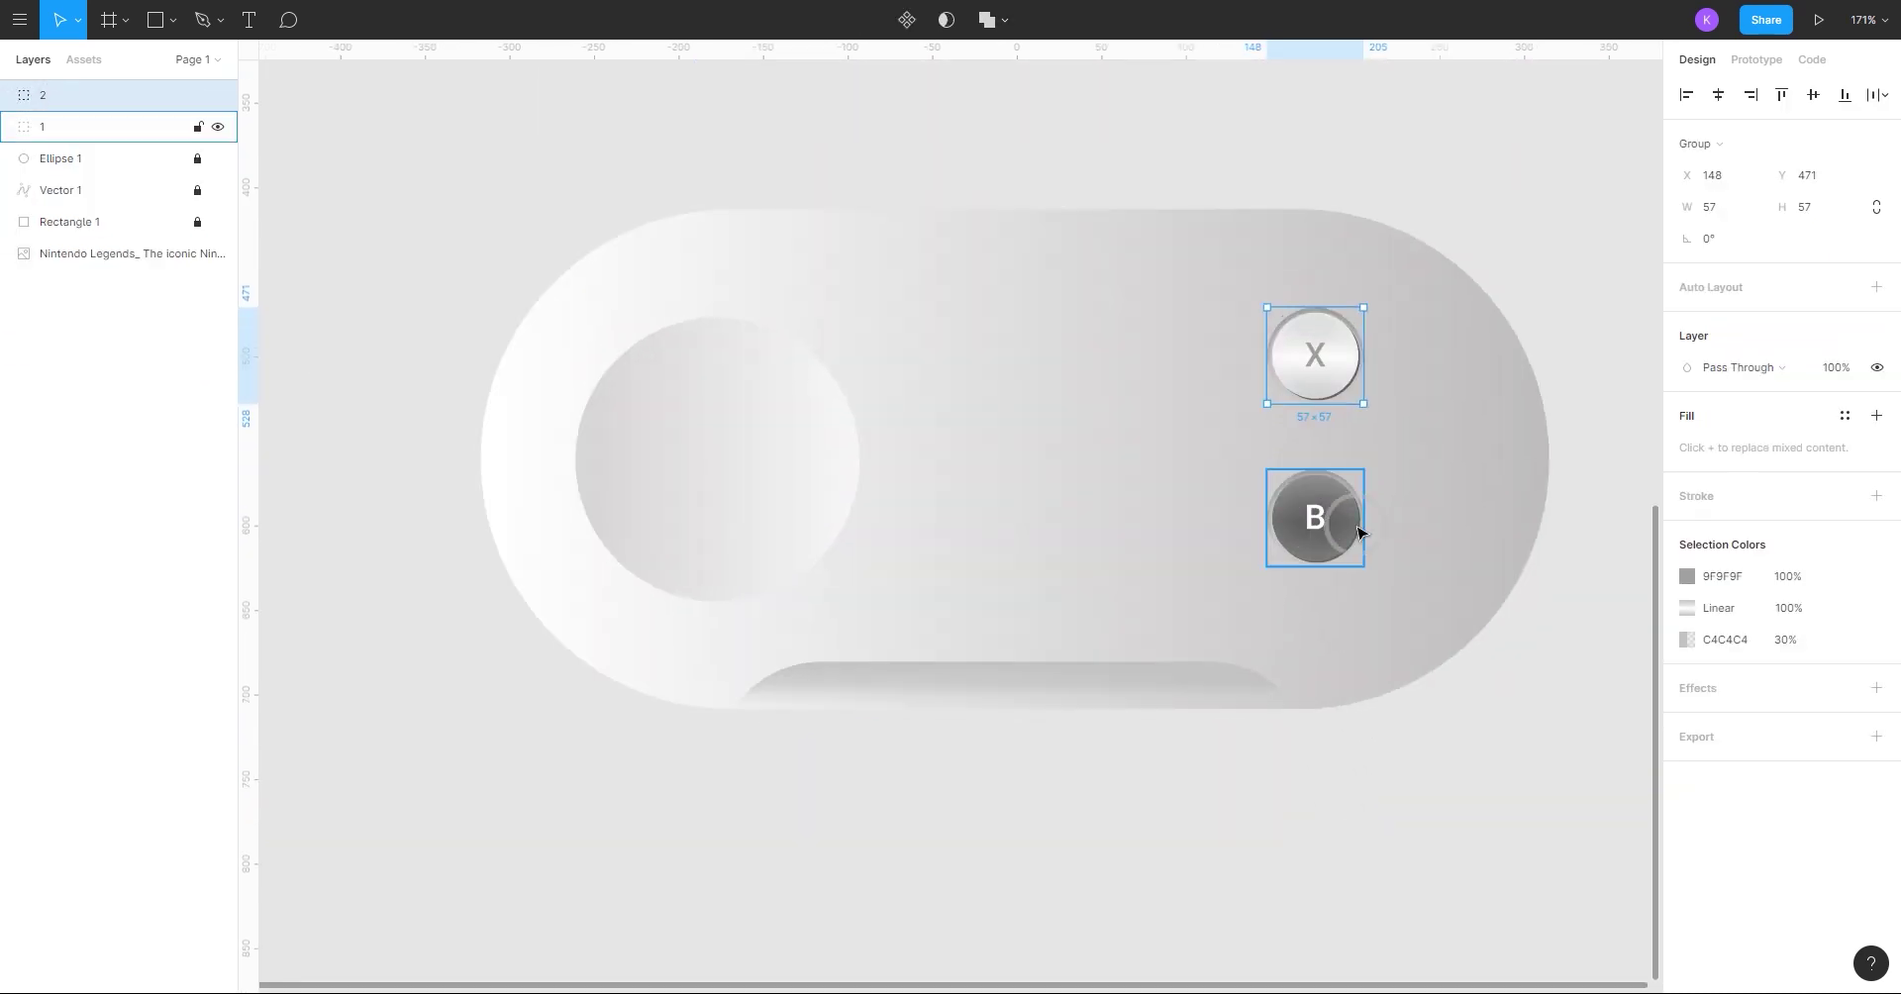
key(ctrl+d)
drag(1317, 354, 1225, 464)
key(ctrl+a)
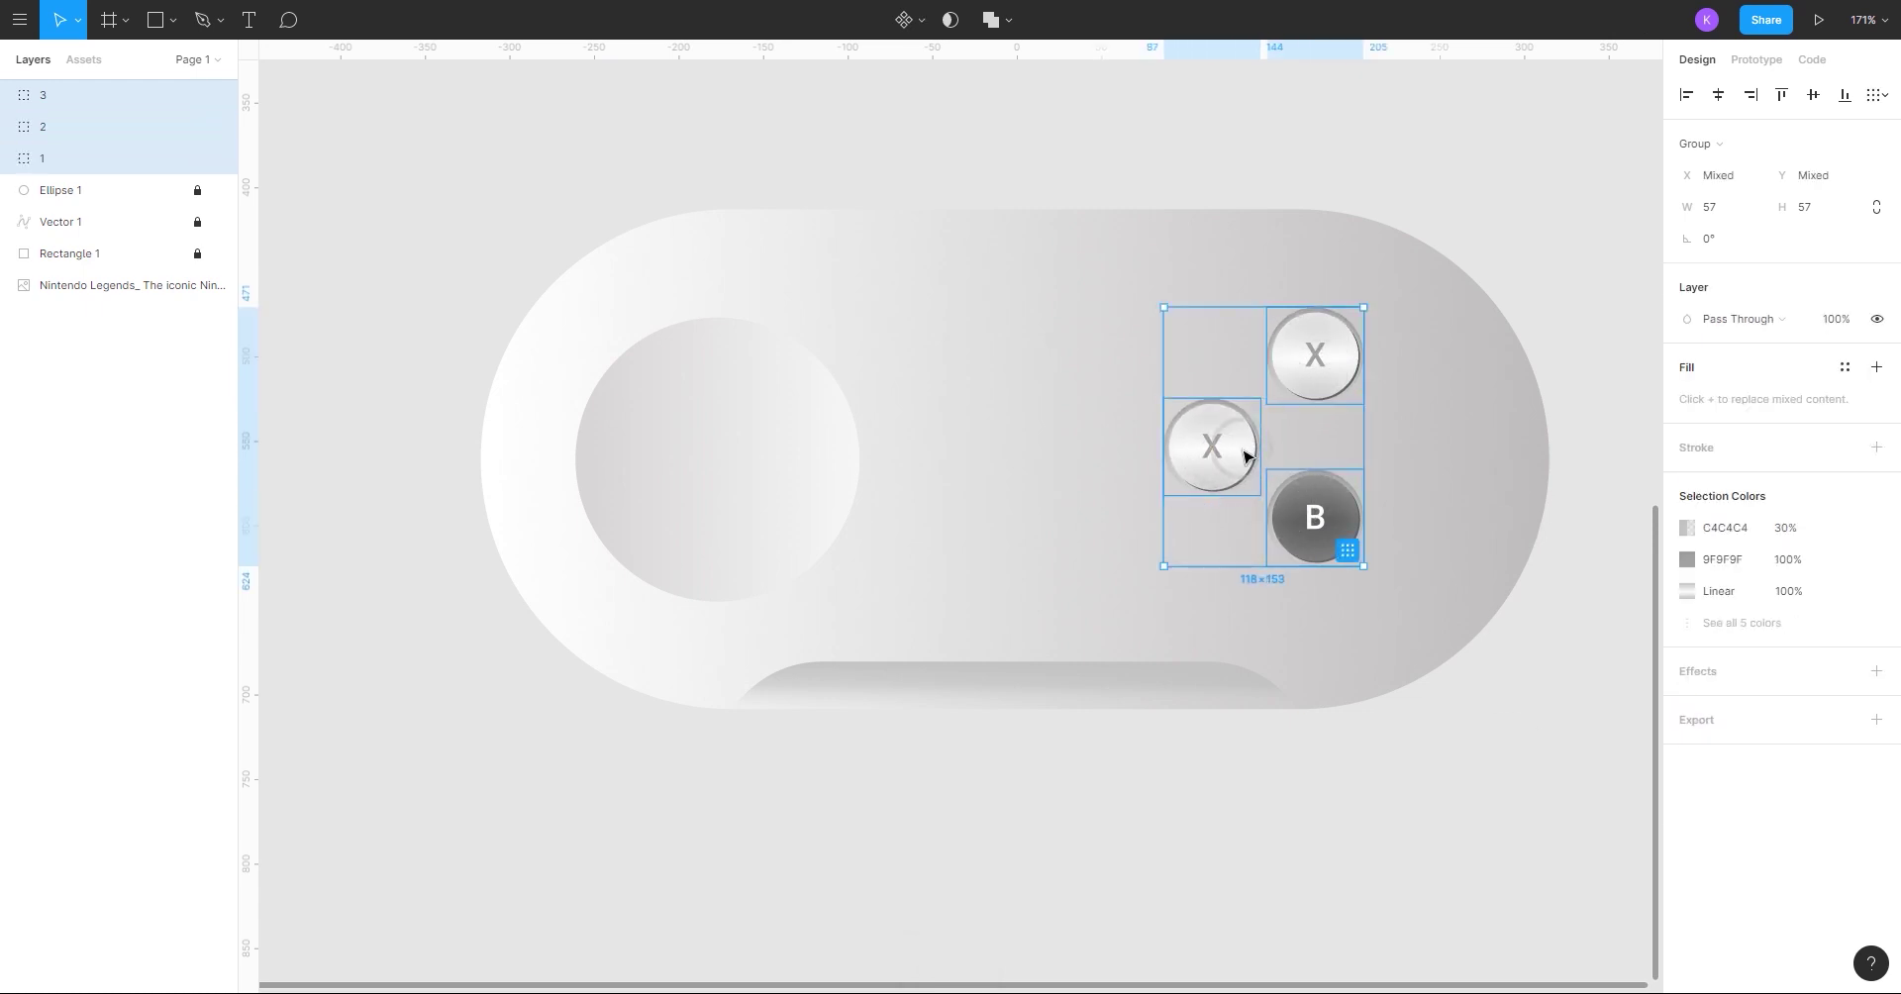
click(1243, 454)
click(1307, 695)
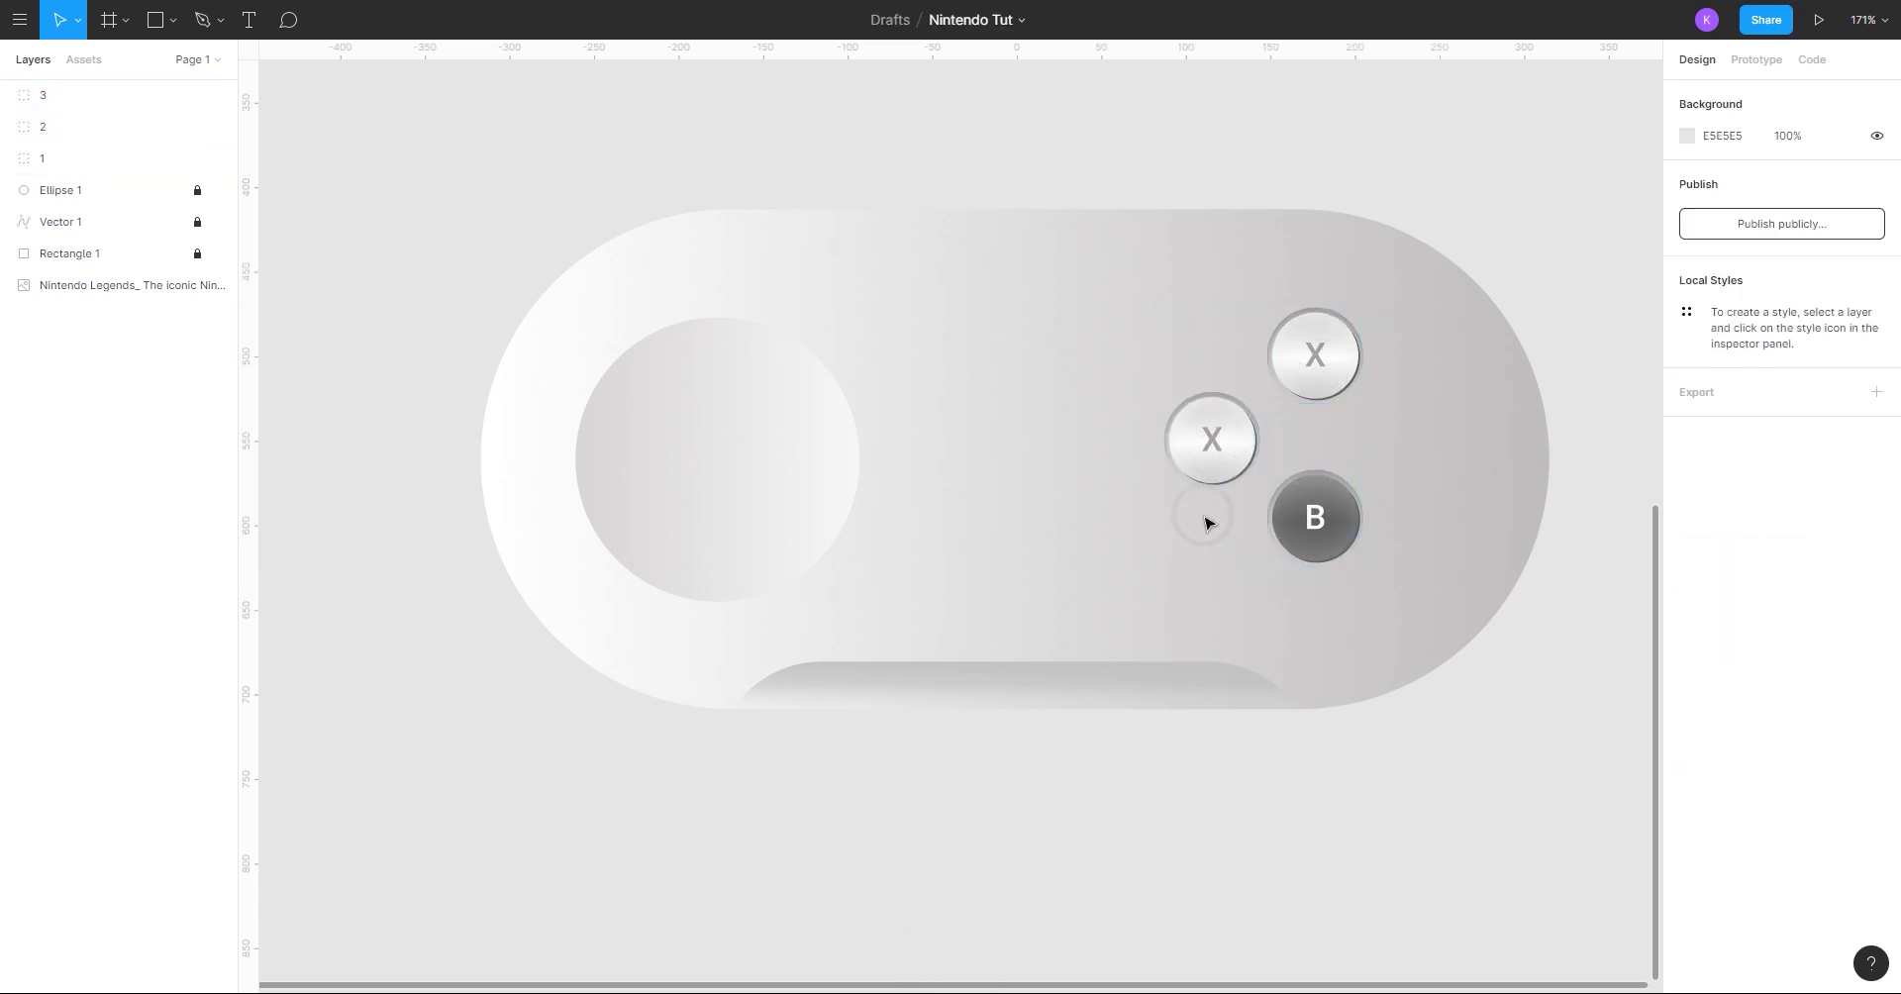
- Change the letter on the left button copy to "Y"
ctrl+scroll(1112, 764, down, 3)
ctrl+scroll(1189, 488, up, 4)
double_click(1211, 440)
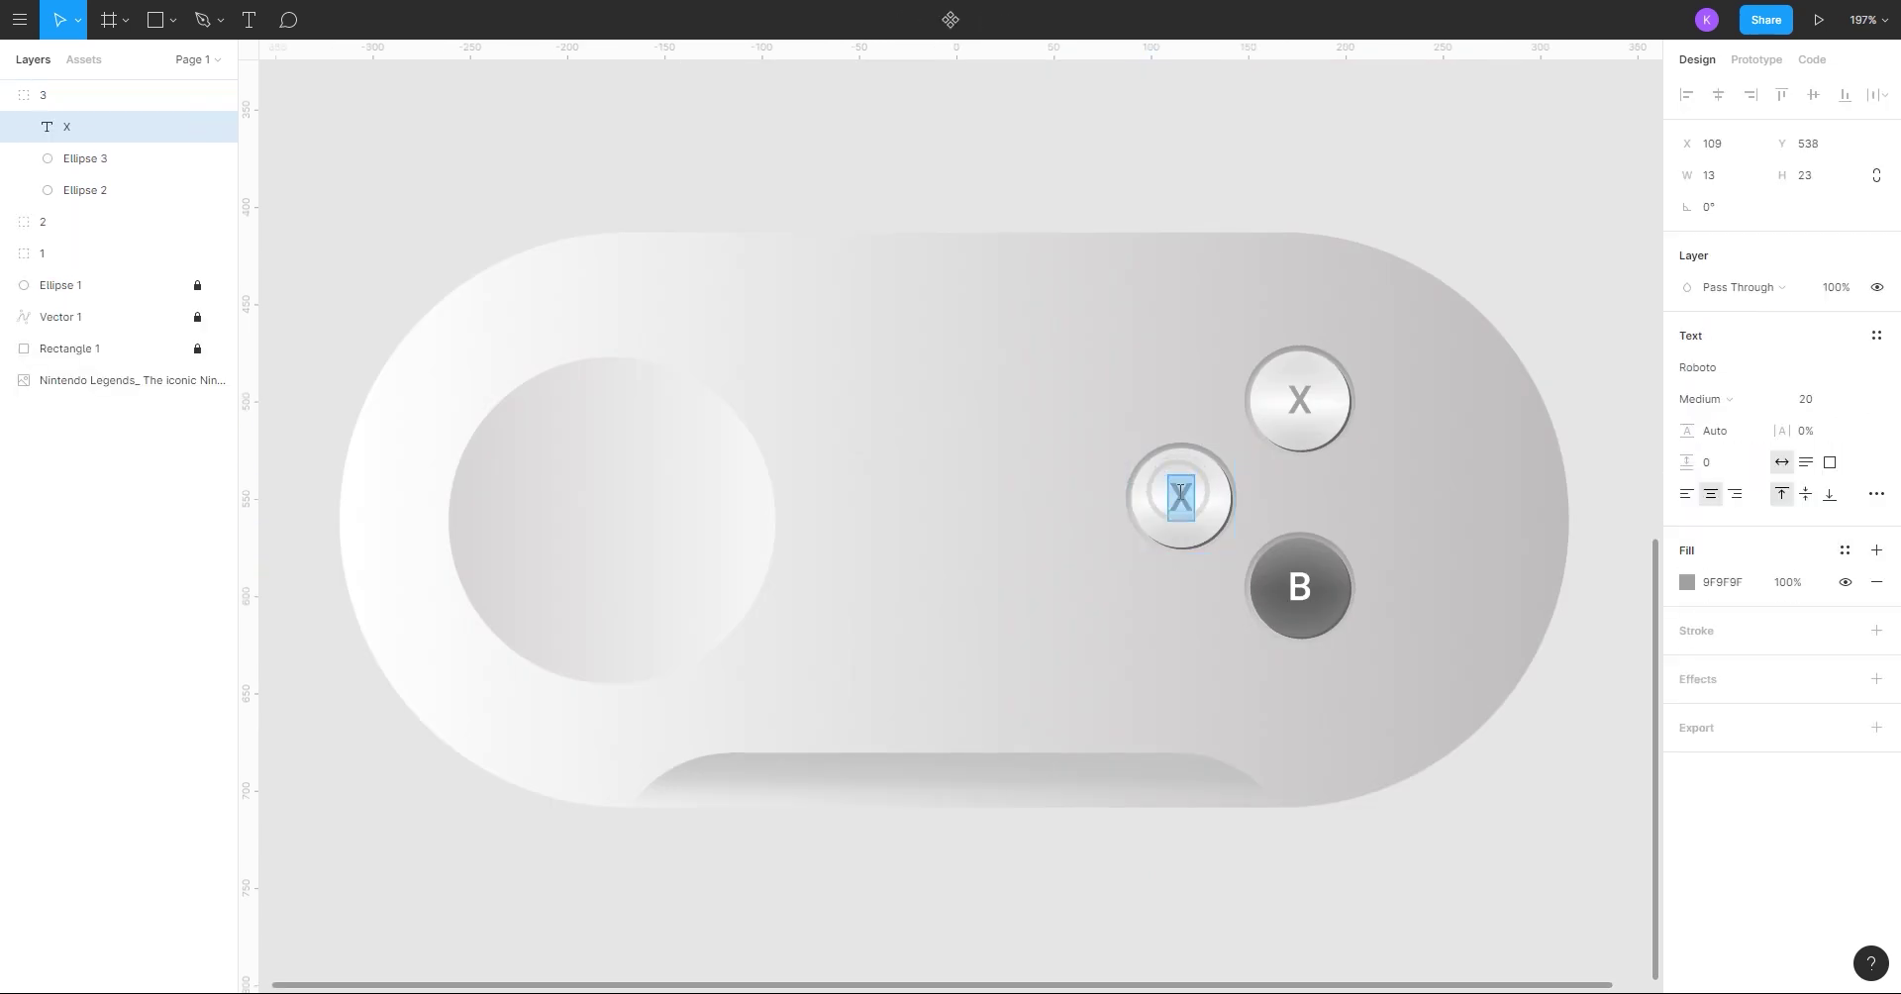
key(Caps_Lock)
text(Y)
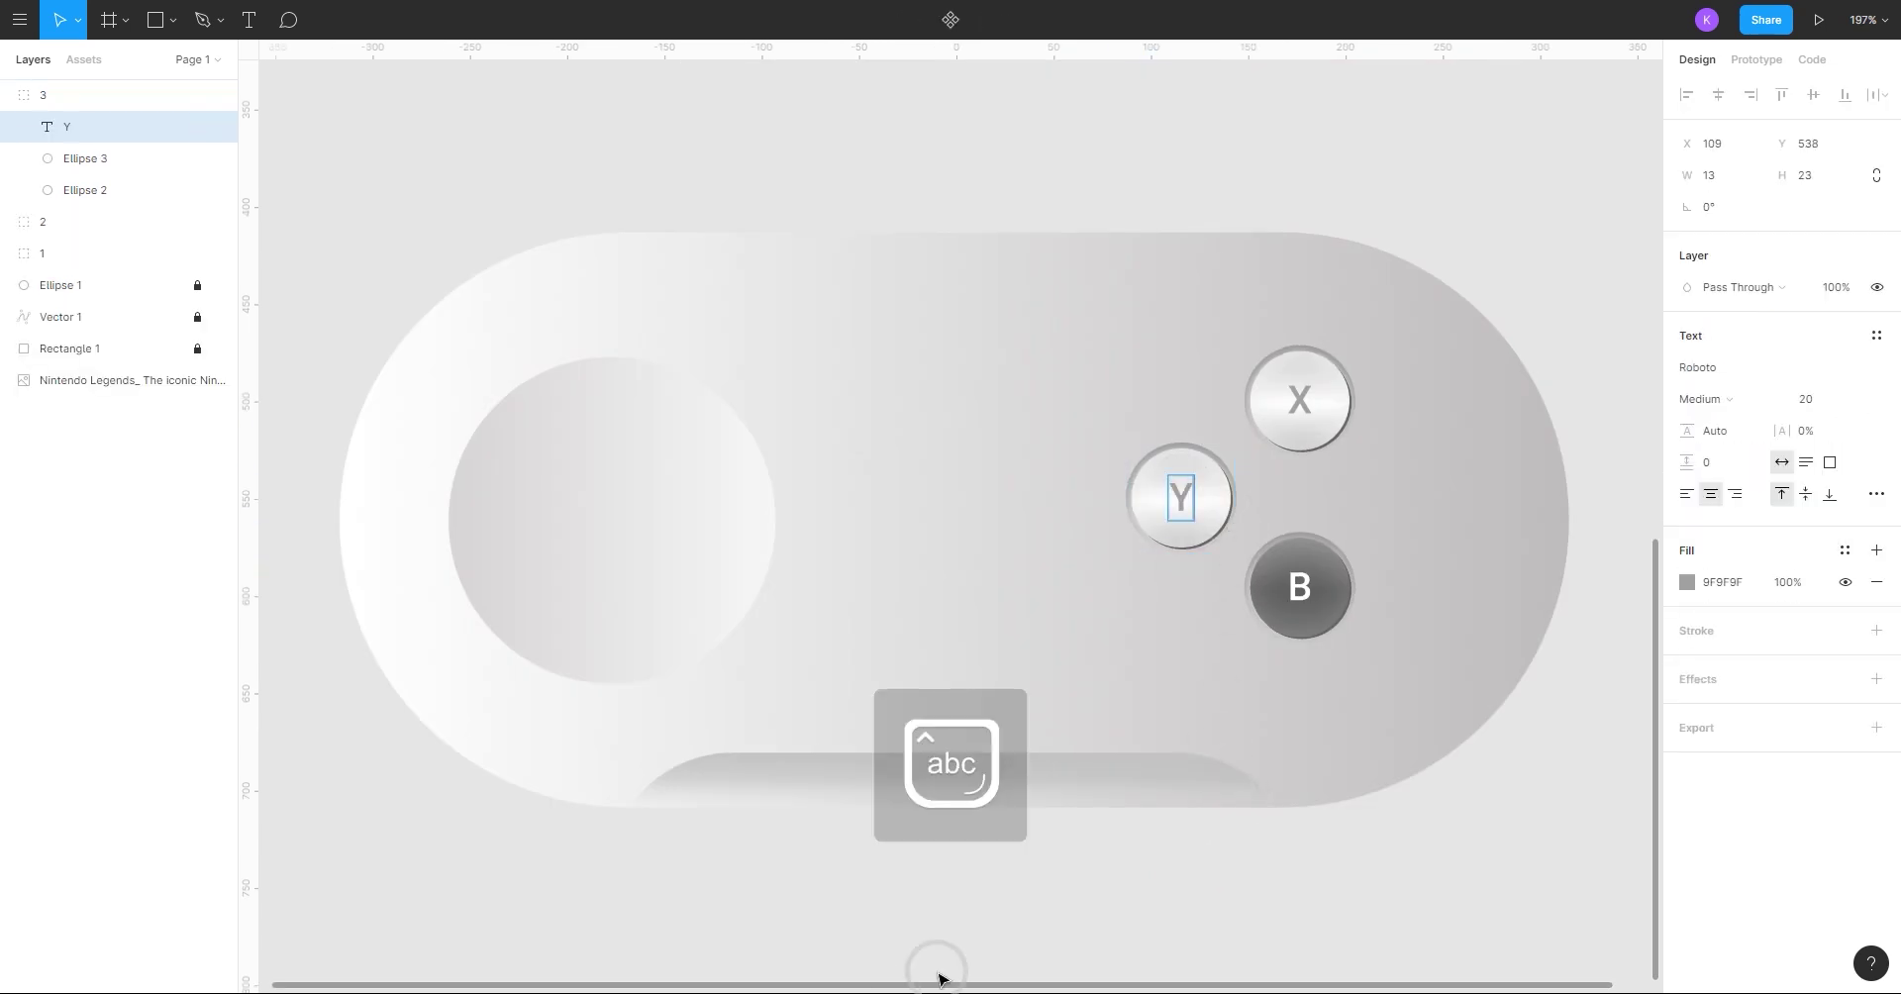
click(1163, 900)
- Duplicate the Y button group and move the copy straight across to the right of X and B, at X 209
click(1180, 519)
click(8, 96)
key(ctrl+c)
key(ctrl+v)
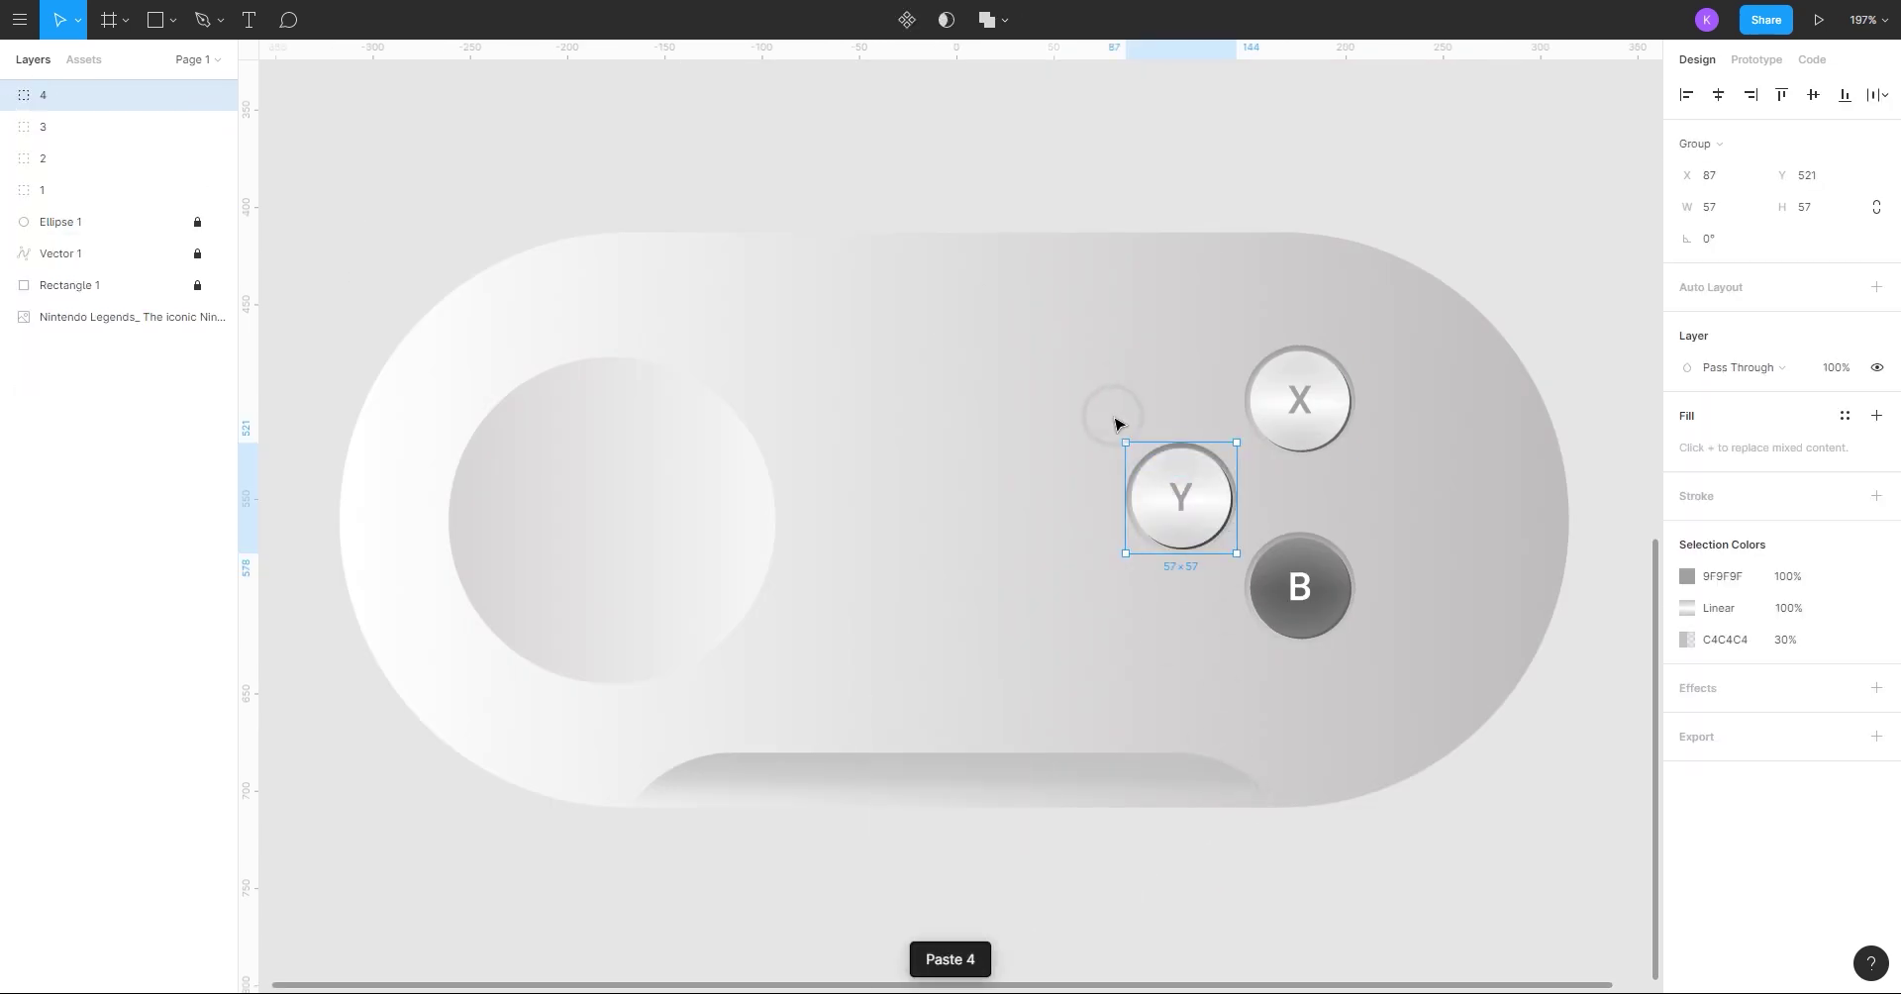
drag(1188, 530, 1426, 529)
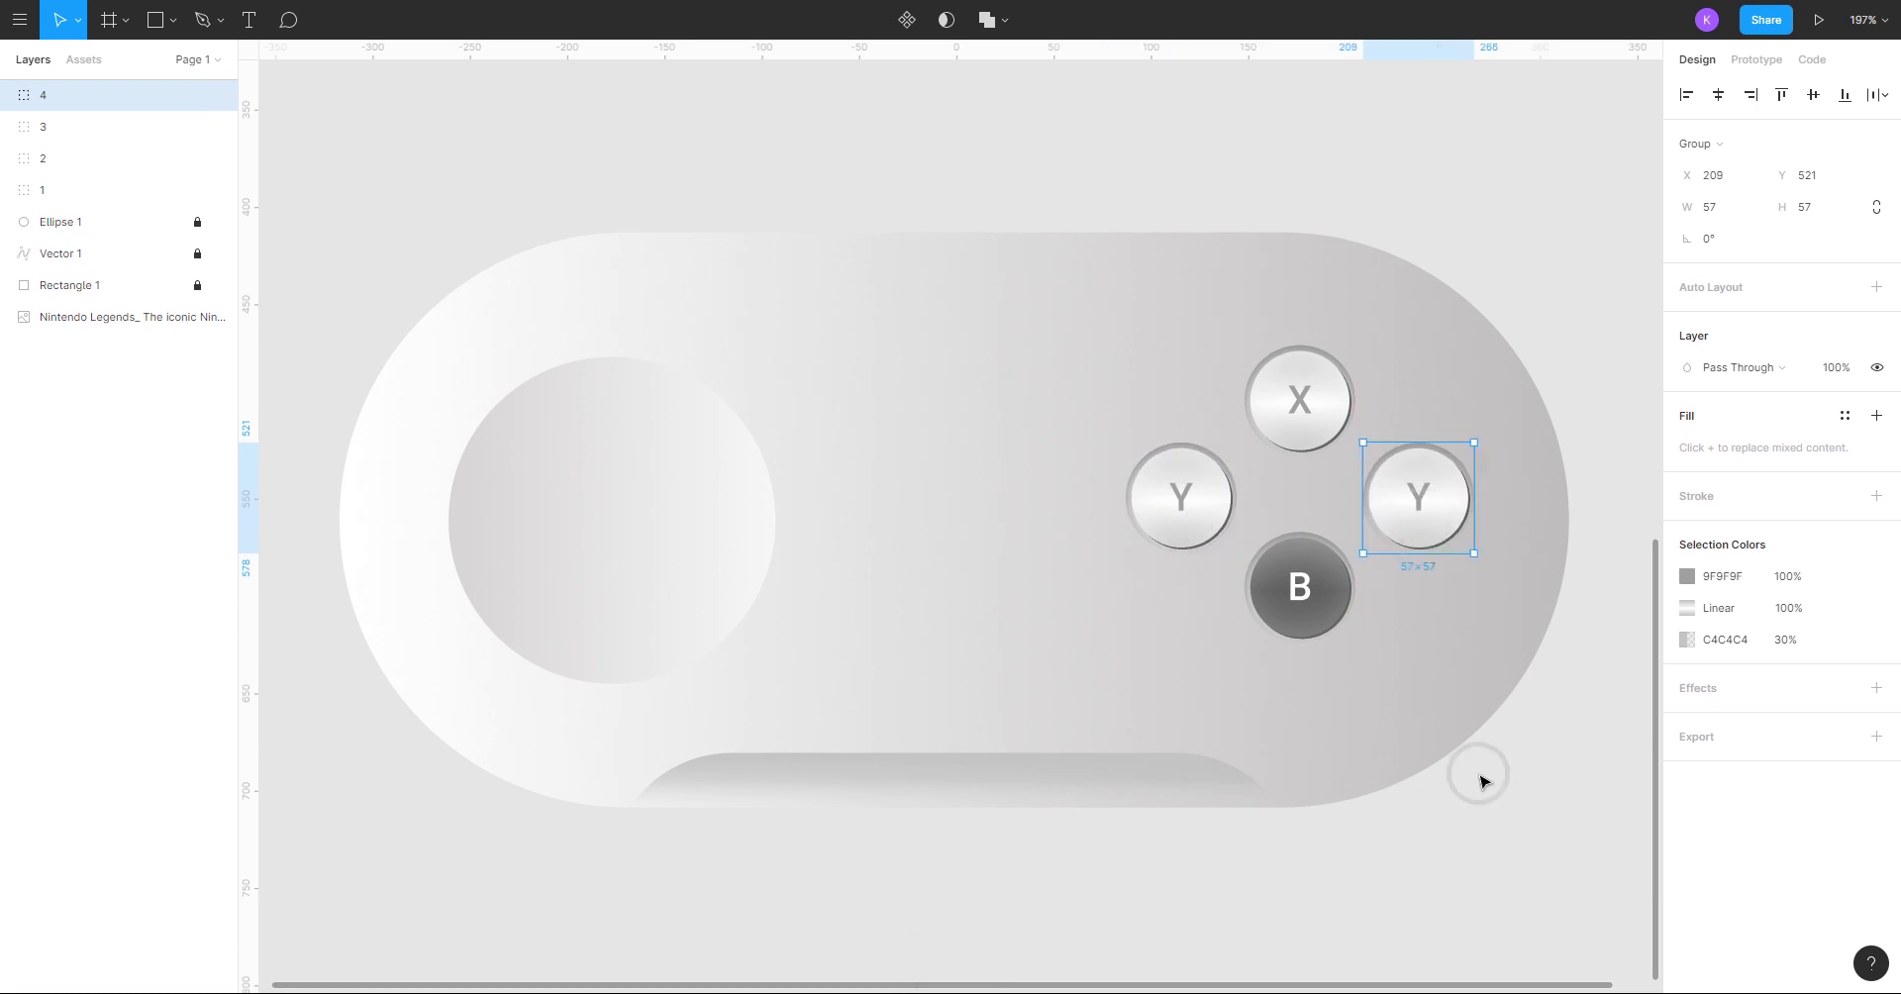
click(1481, 779)
- Move the left and right buttons closer to the centre of the cluster, with the right one at X 198
scroll(1451, 767, down, 5)
scroll(1244, 782, up, 5)
click(1250, 734)
scroll(1258, 742, up, 1)
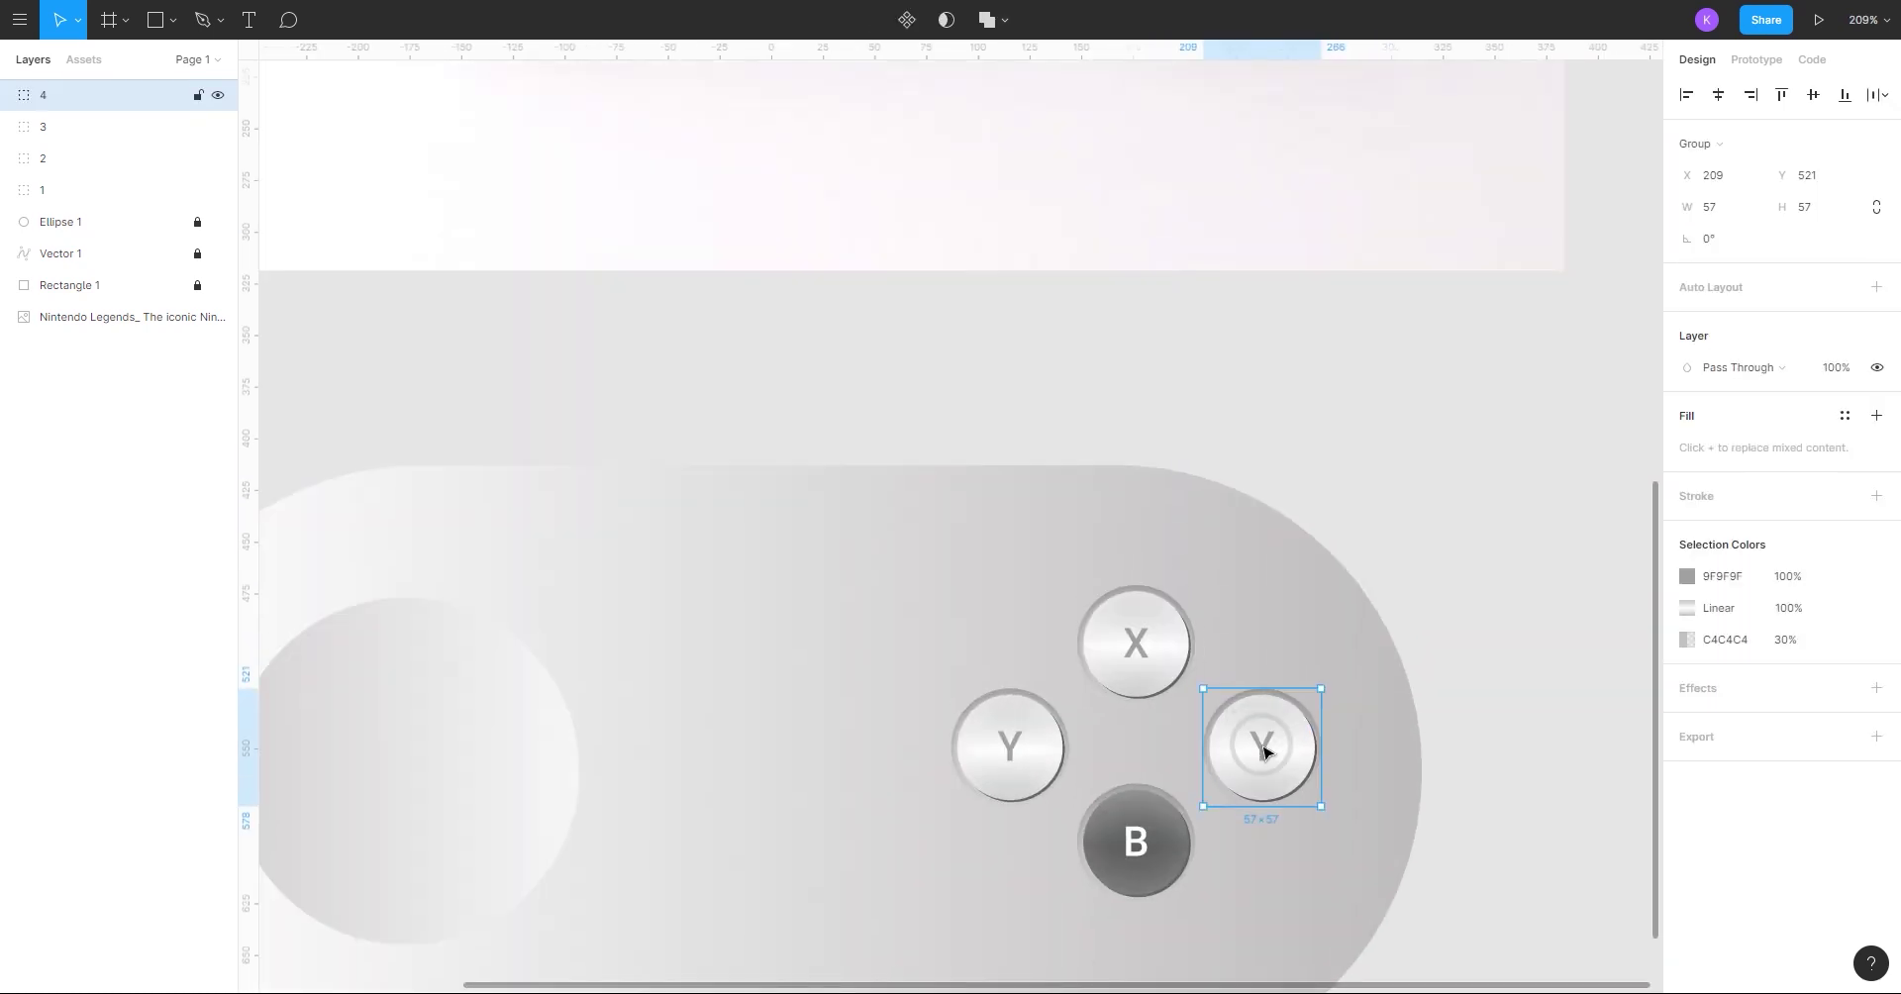
drag(1264, 752, 1252, 747)
click(1044, 743)
drag(1044, 742, 1058, 745)
drag(1243, 782, 1250, 759)
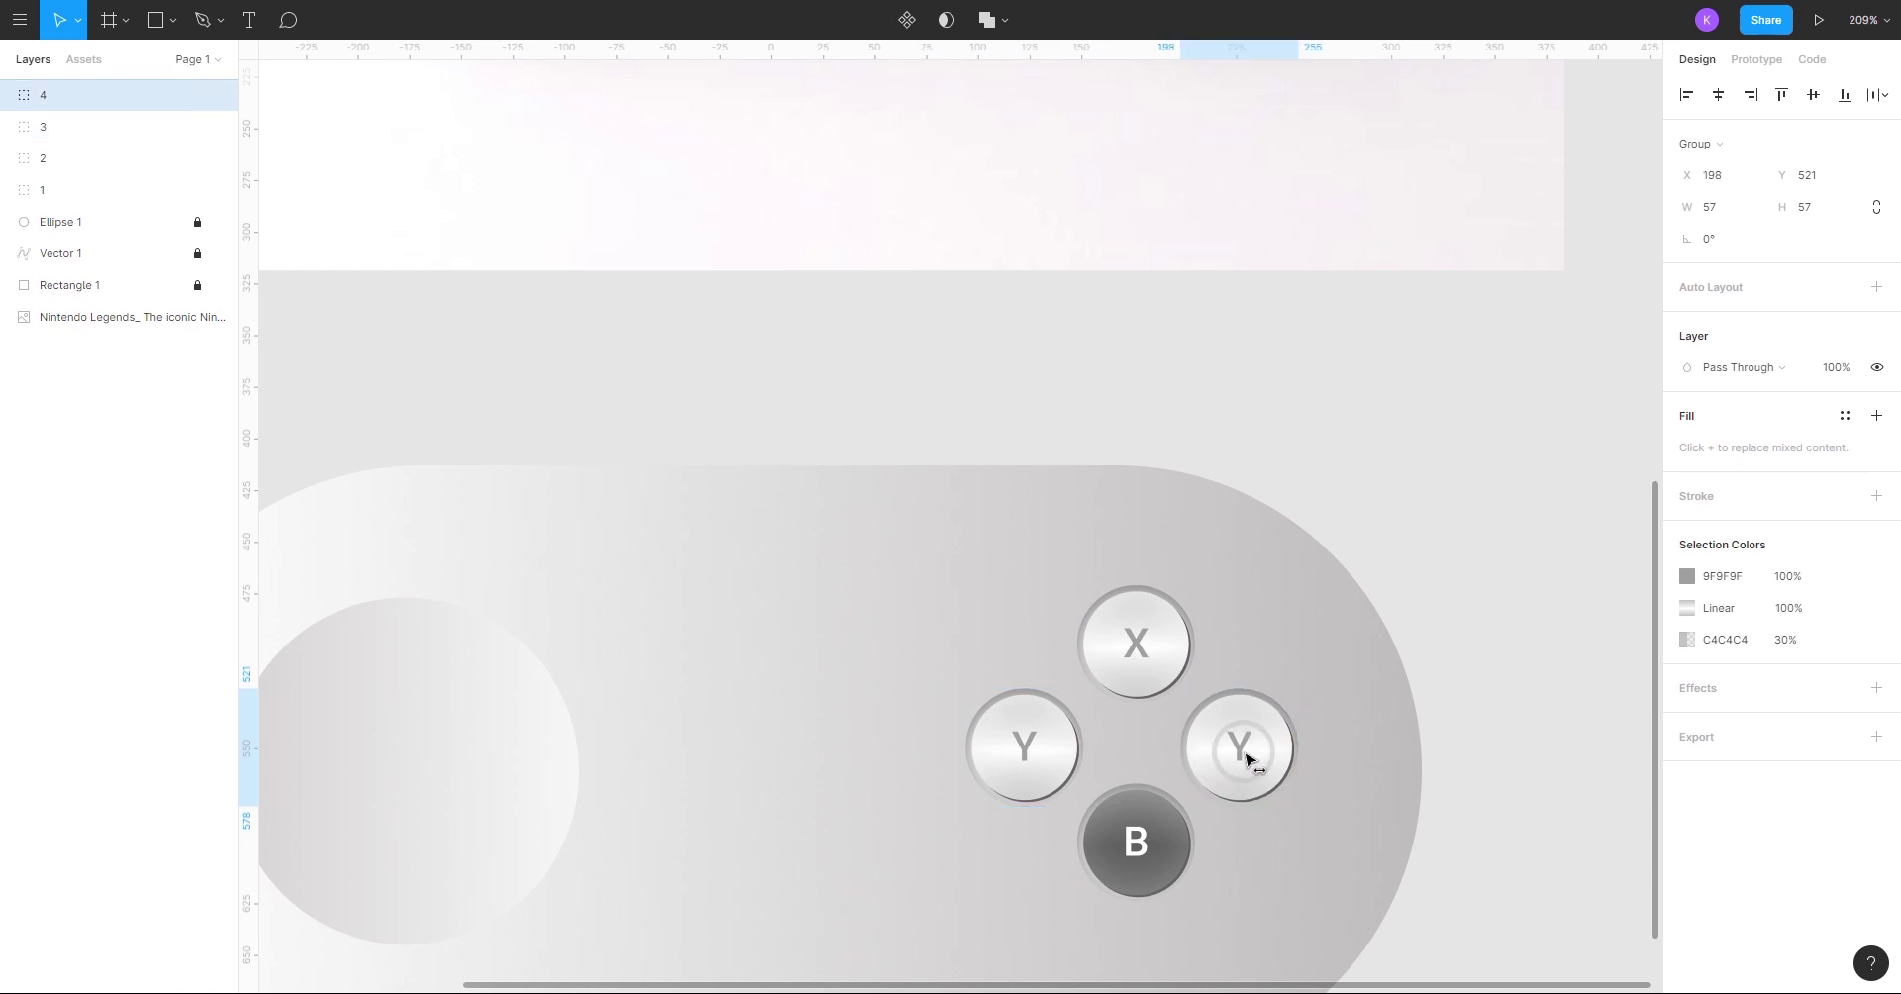
- Change the letter on the right button copy to "A"
scroll(1249, 755, down, 4)
scroll(1248, 750, up, 4)
double_click(1245, 749)
double_click(1243, 748)
scroll(1242, 744, down, 5)
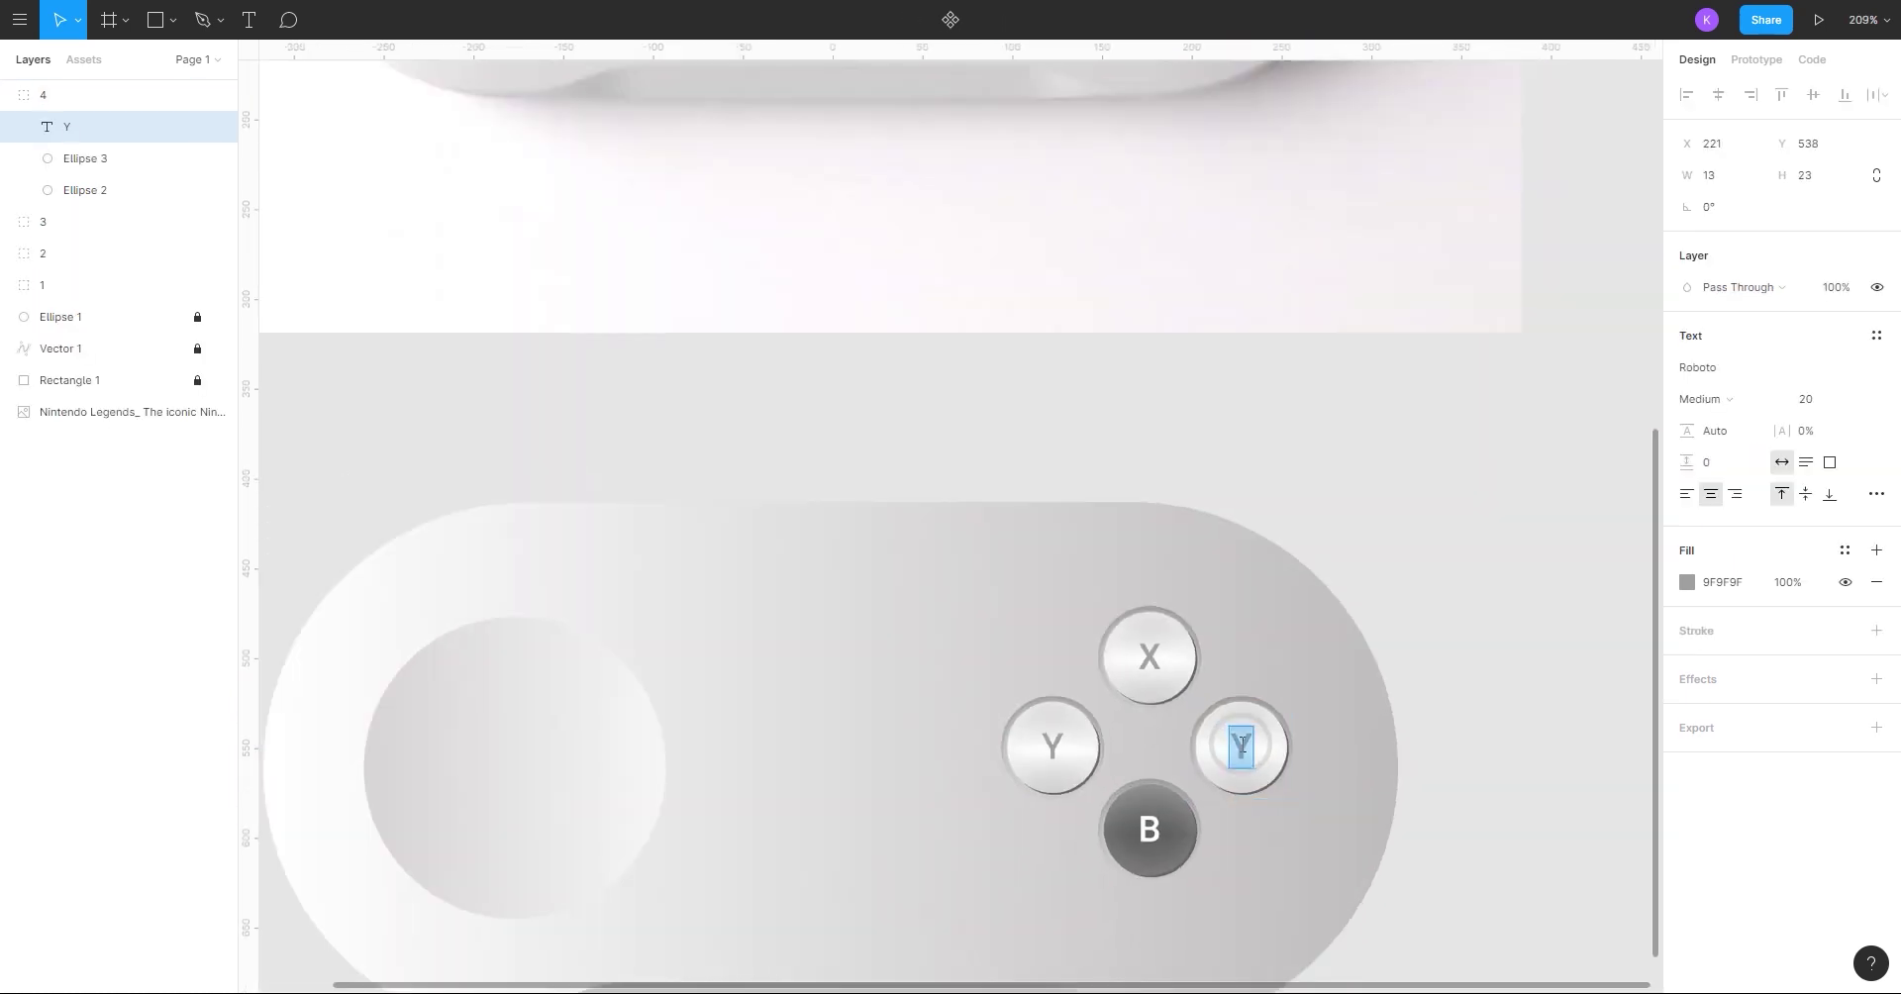
key(Caps_Lock)
text(A)
click(1281, 734)
- Recolour the A button circle's gradient ends, bright orange for the first stop and dark orange (C74B05) for the last
scroll(1277, 735, up, 10)
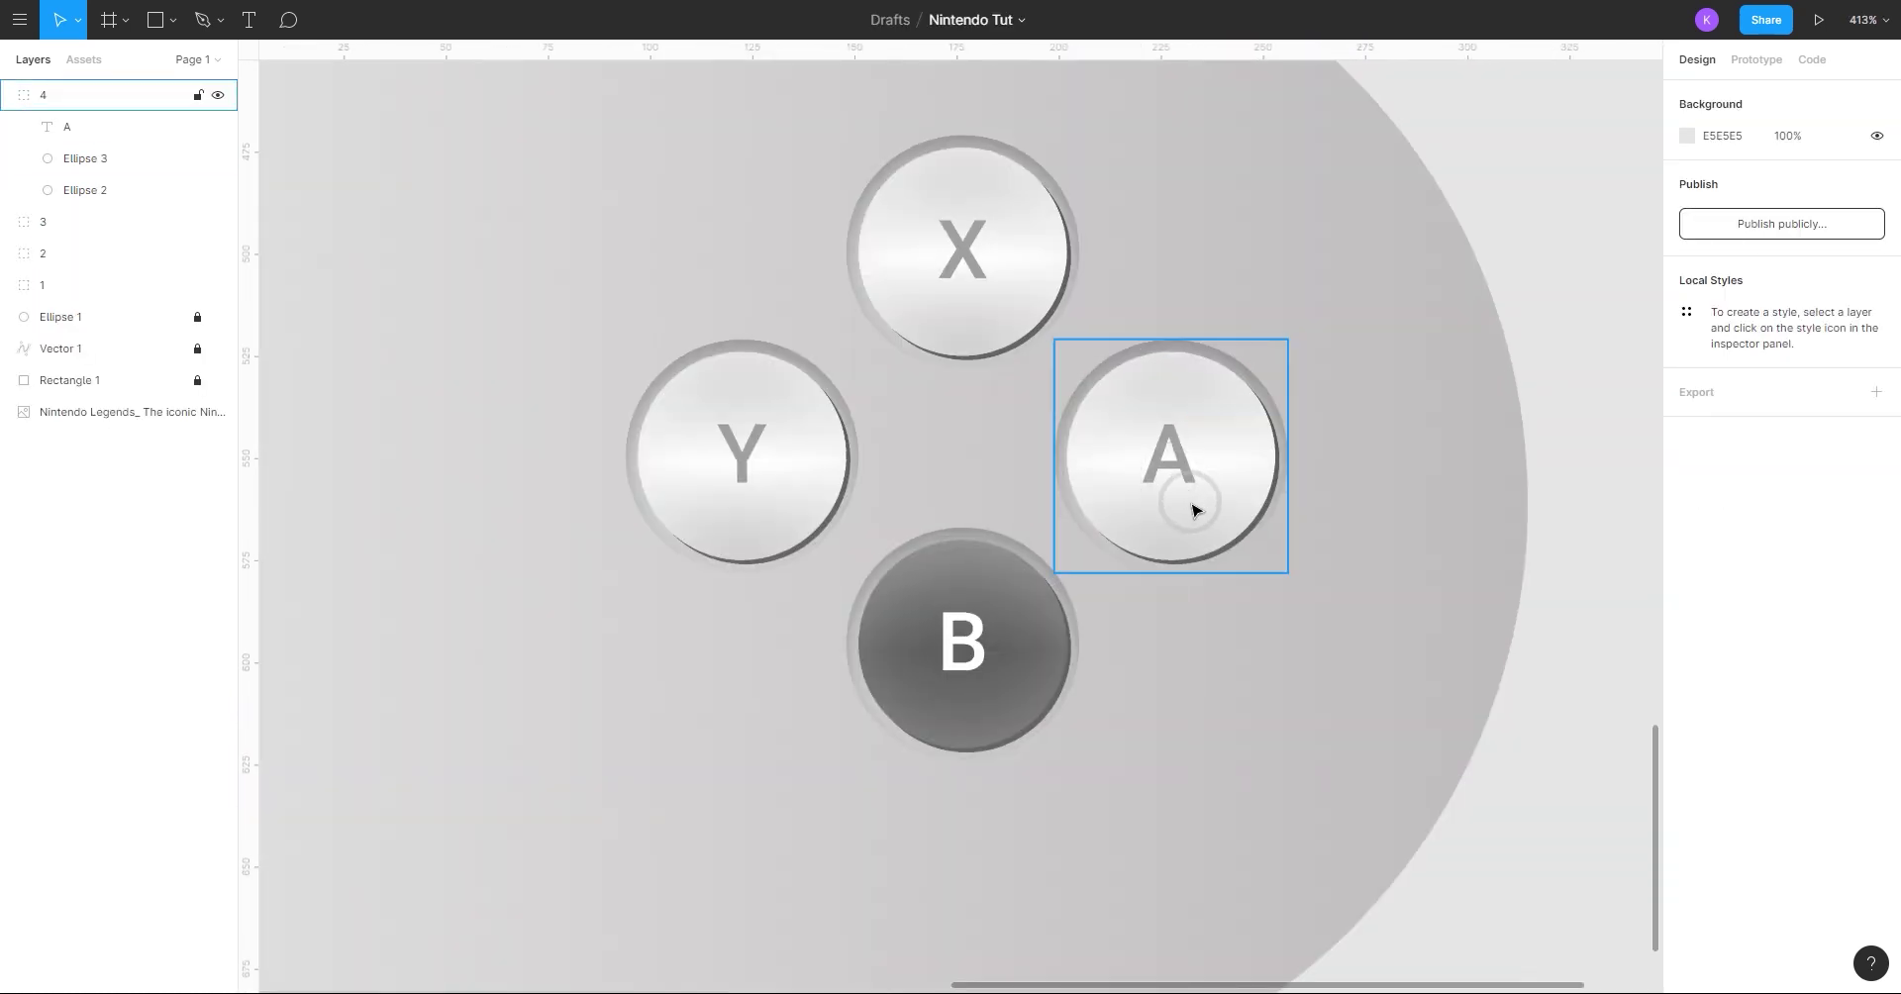
double_click(1195, 510)
click(1692, 367)
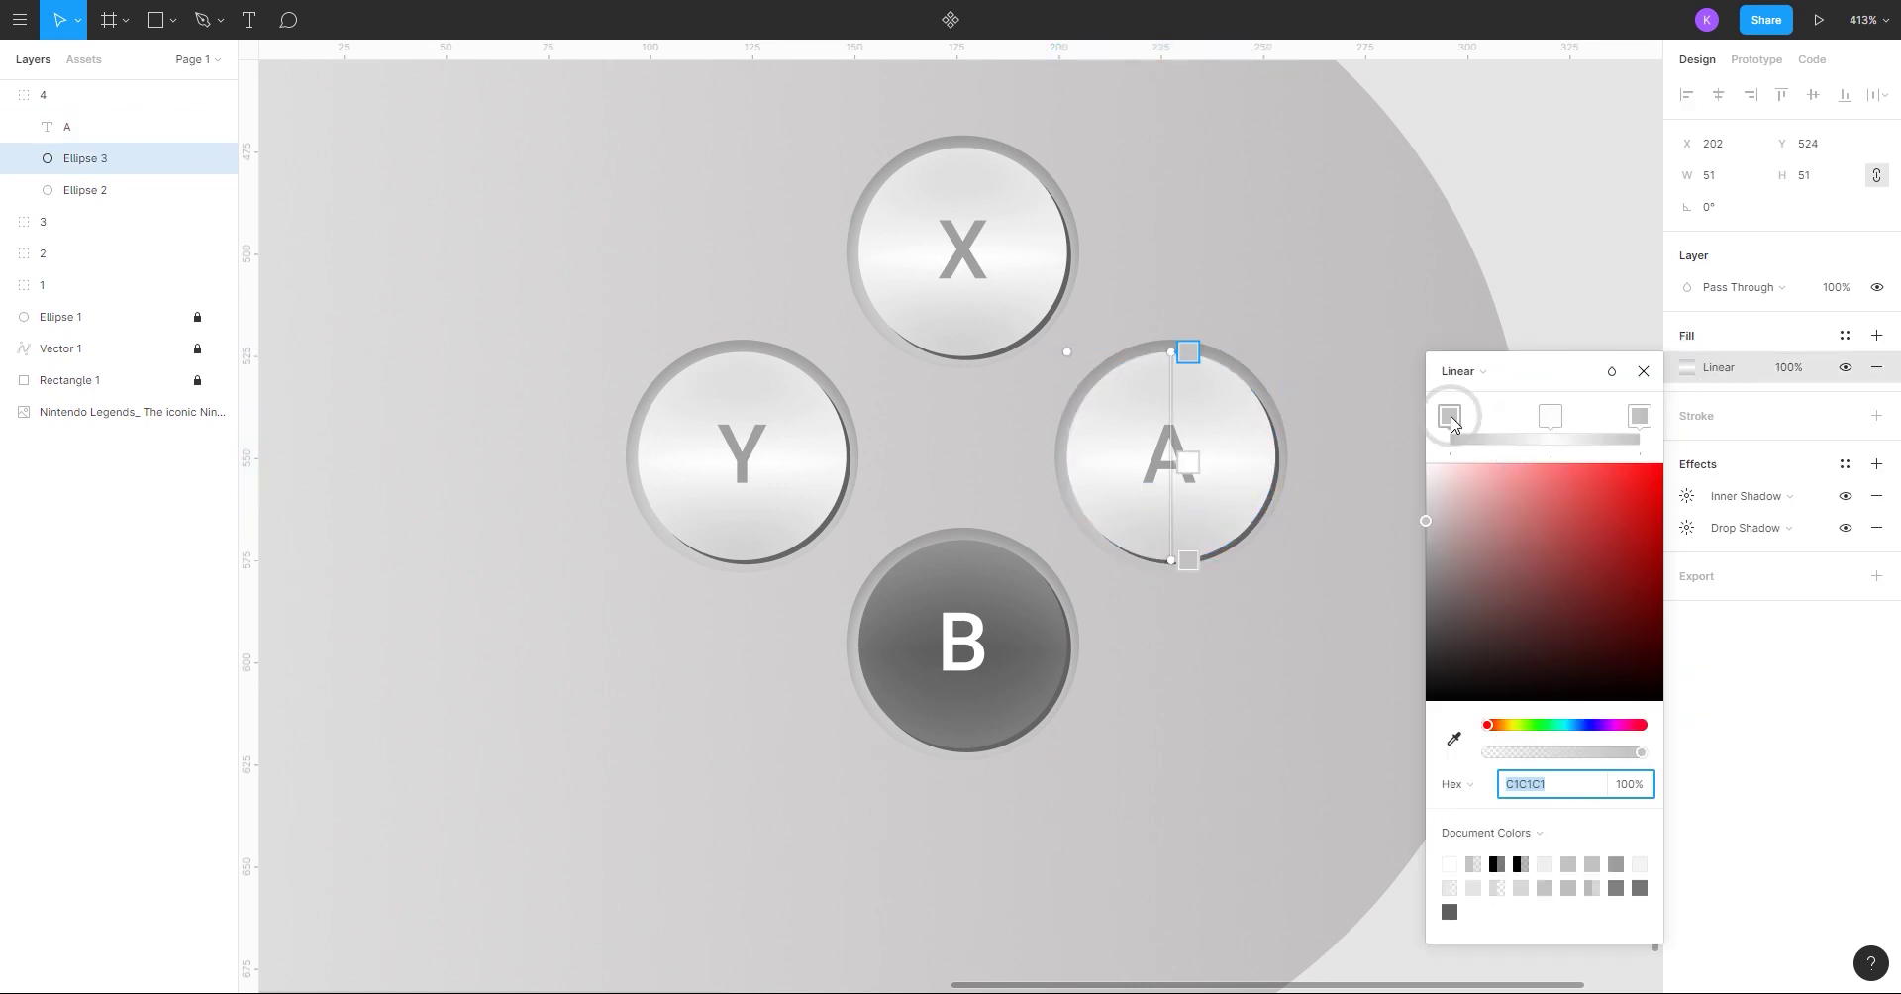
click(1498, 725)
drag(1614, 541, 1668, 445)
click(1640, 416)
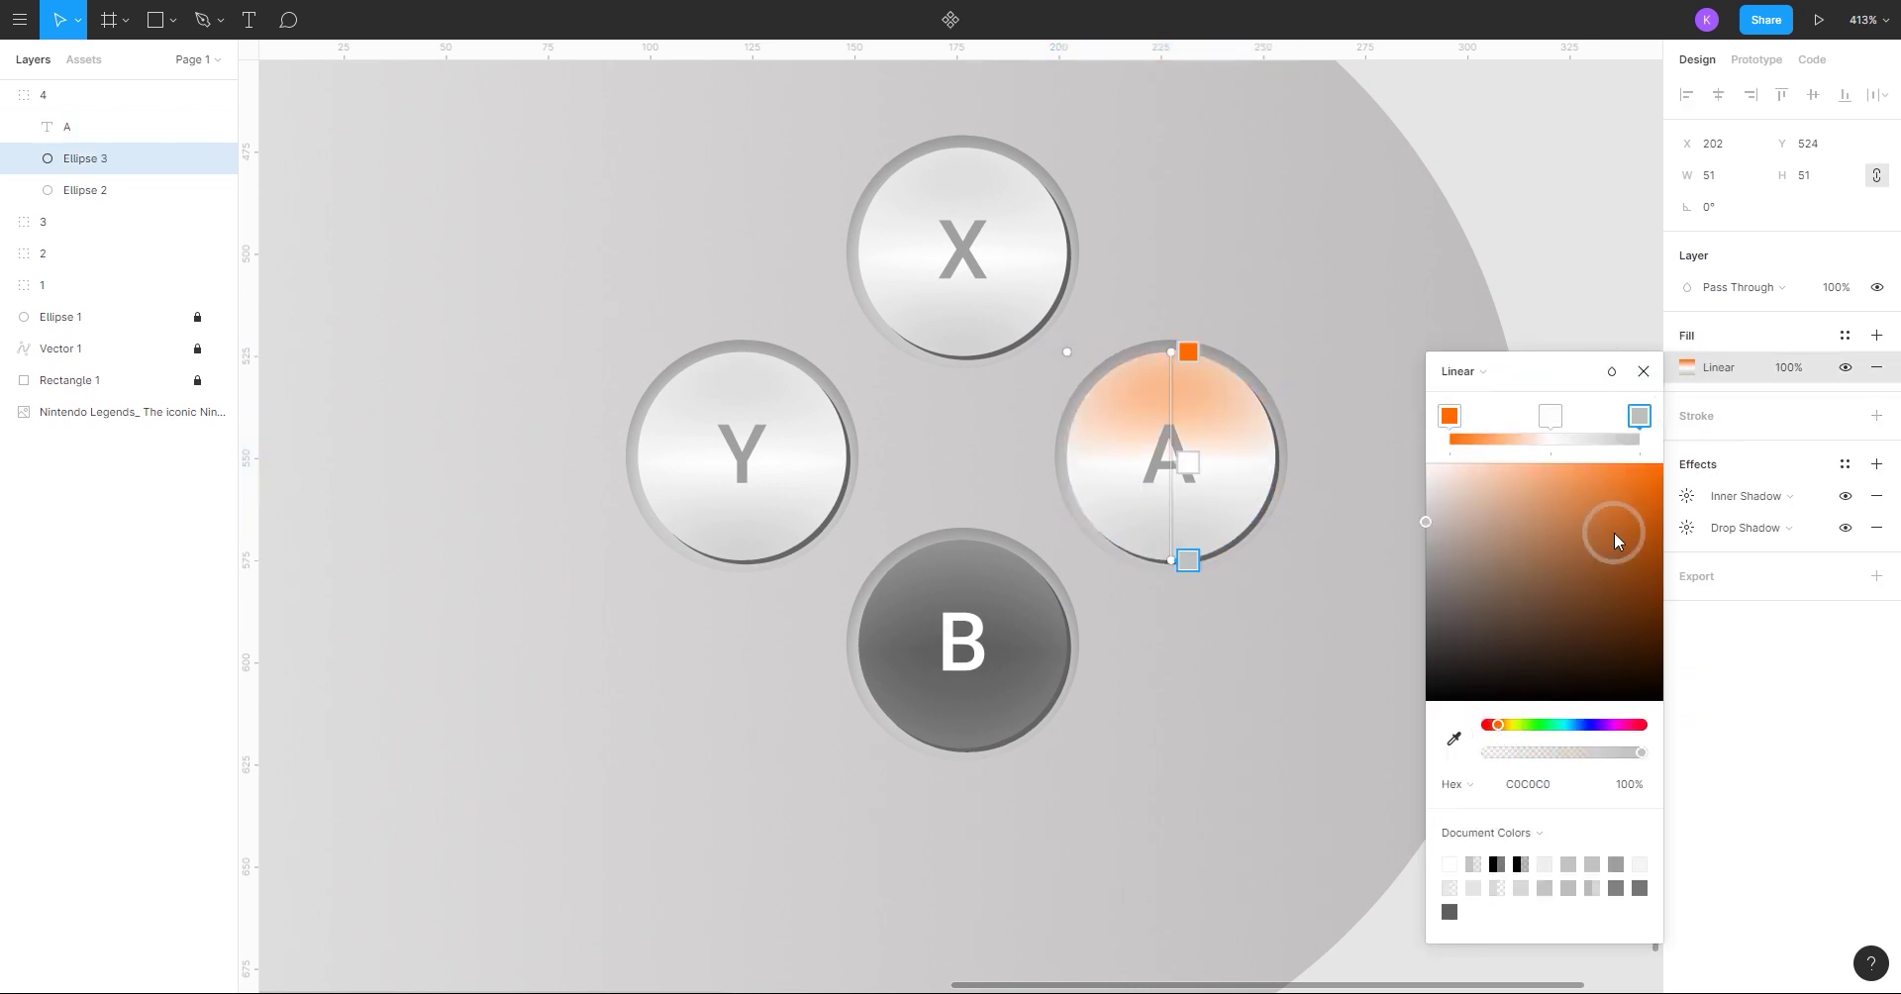
drag(1615, 535, 1668, 457)
drag(1621, 556, 1656, 516)
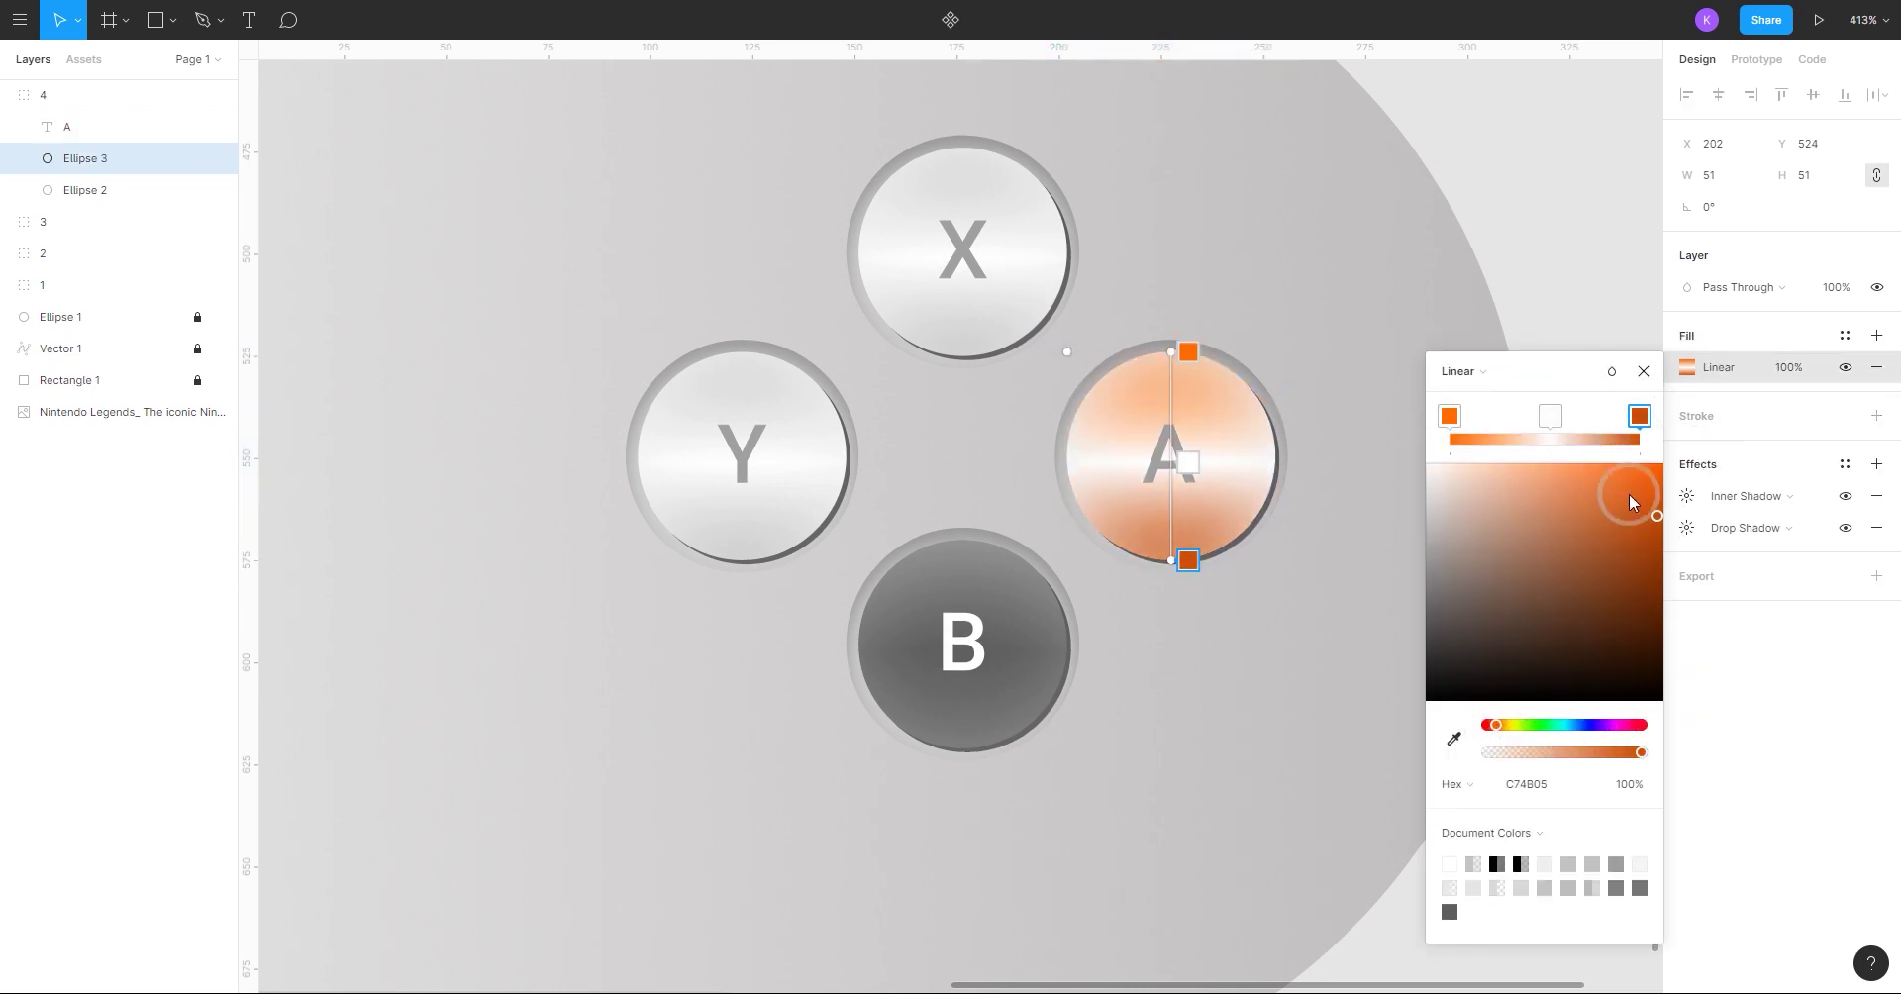
- Set the middle gradient stop of the A button's circle to orange and hide the circle's inner shadow
click(1550, 416)
drag(1574, 460, 1626, 465)
click(1845, 496)
click(1645, 373)
click(1570, 296)
- Set the fill of the letter A to light orange (FFC092)
scroll(1570, 296, down, 5)
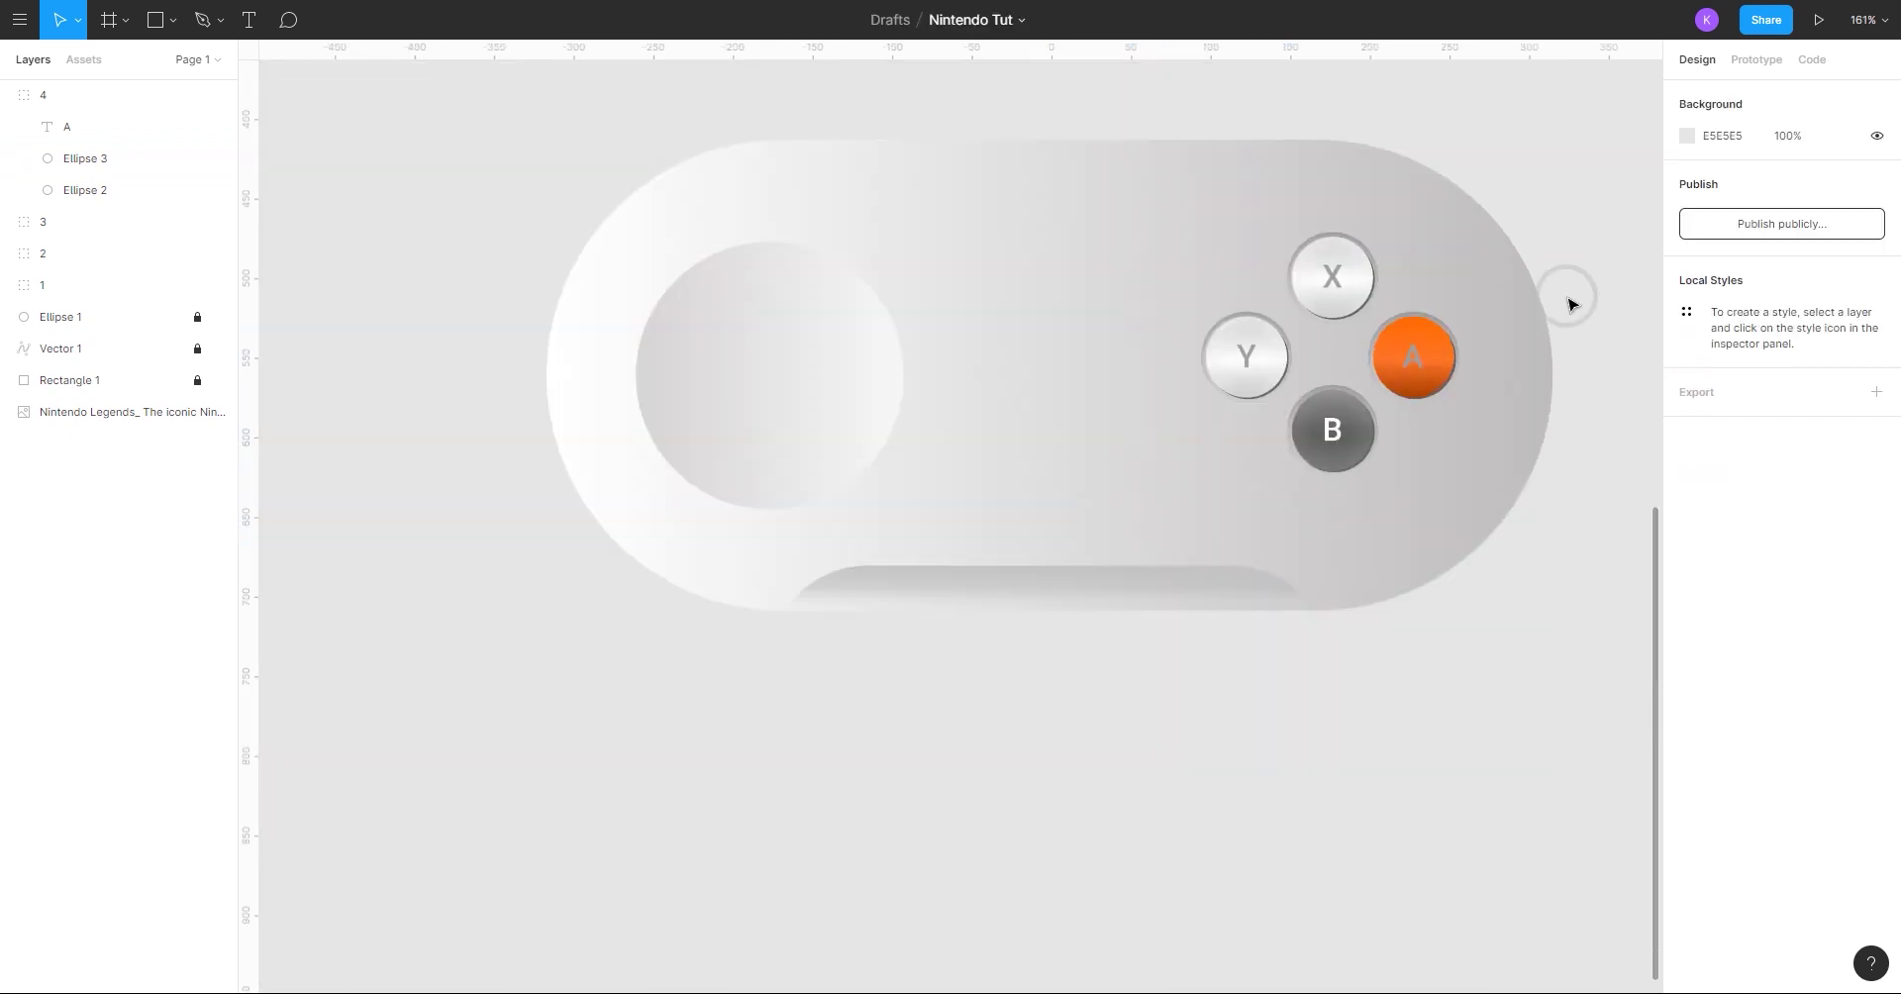
drag(1569, 298, 1120, 745)
scroll(1100, 712, up, 2)
click(1053, 717)
click(1686, 583)
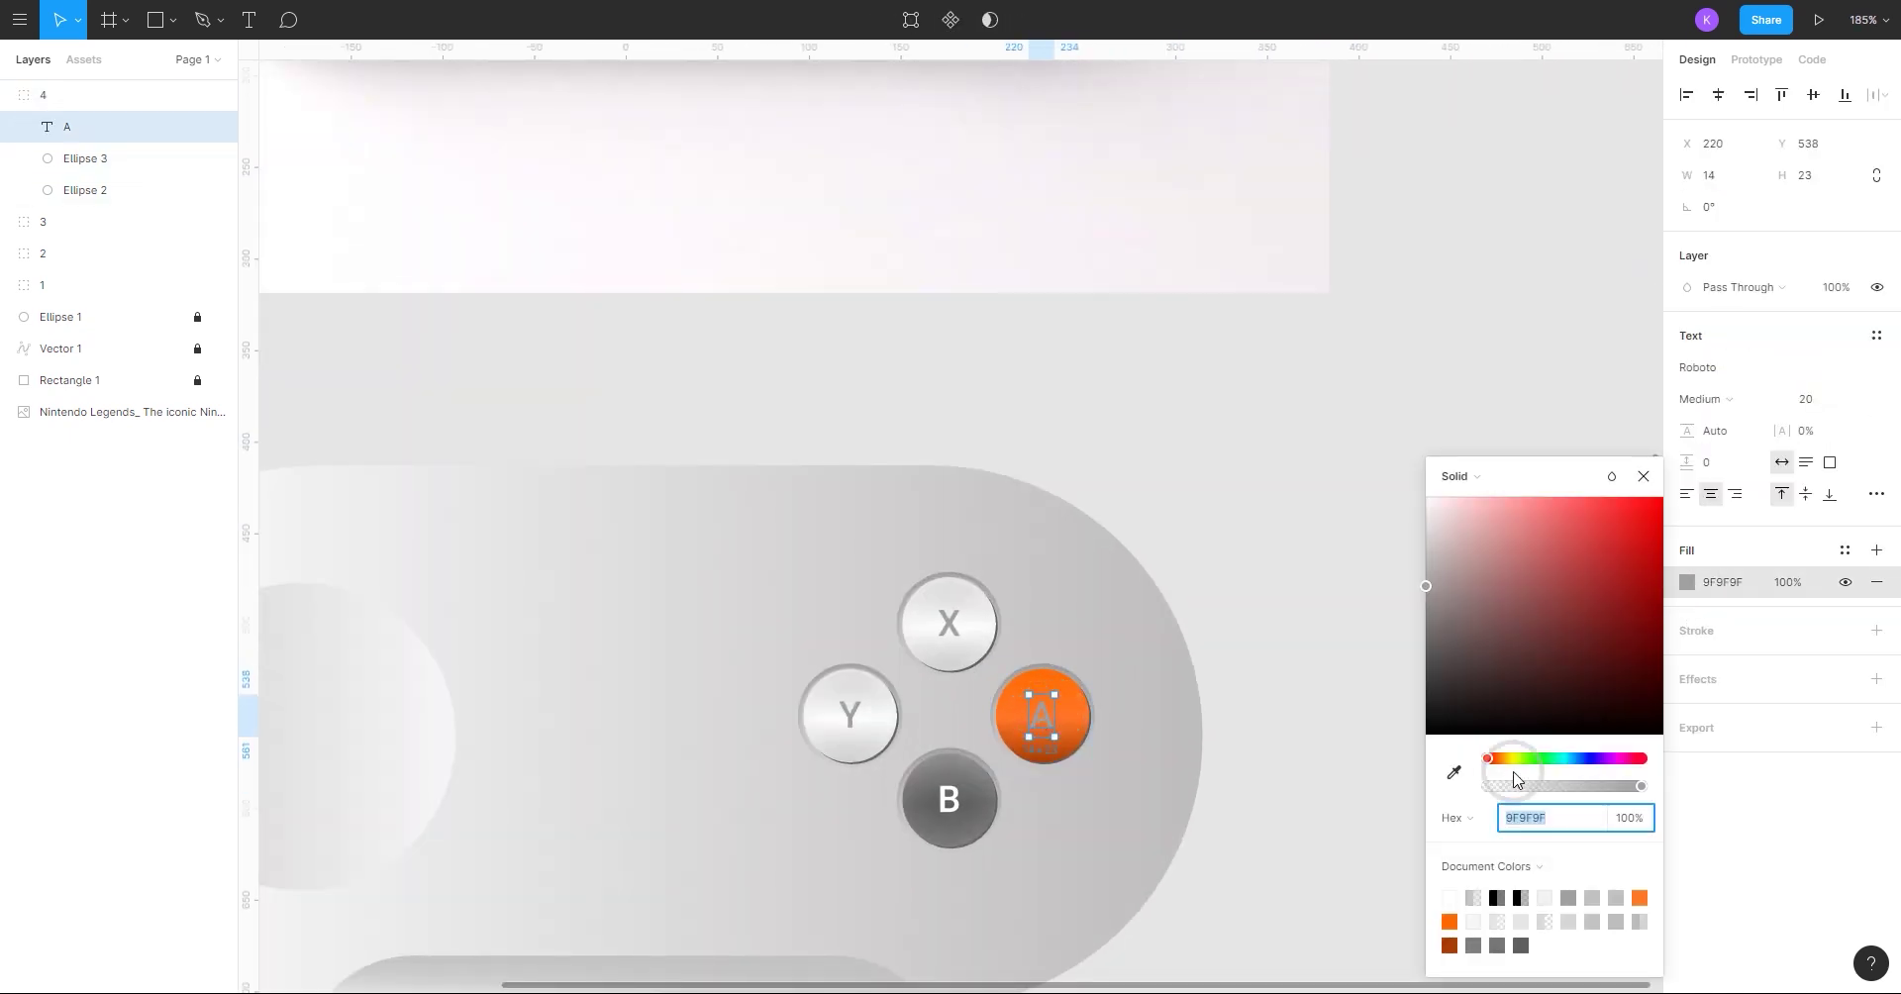
click(1452, 773)
click(1448, 921)
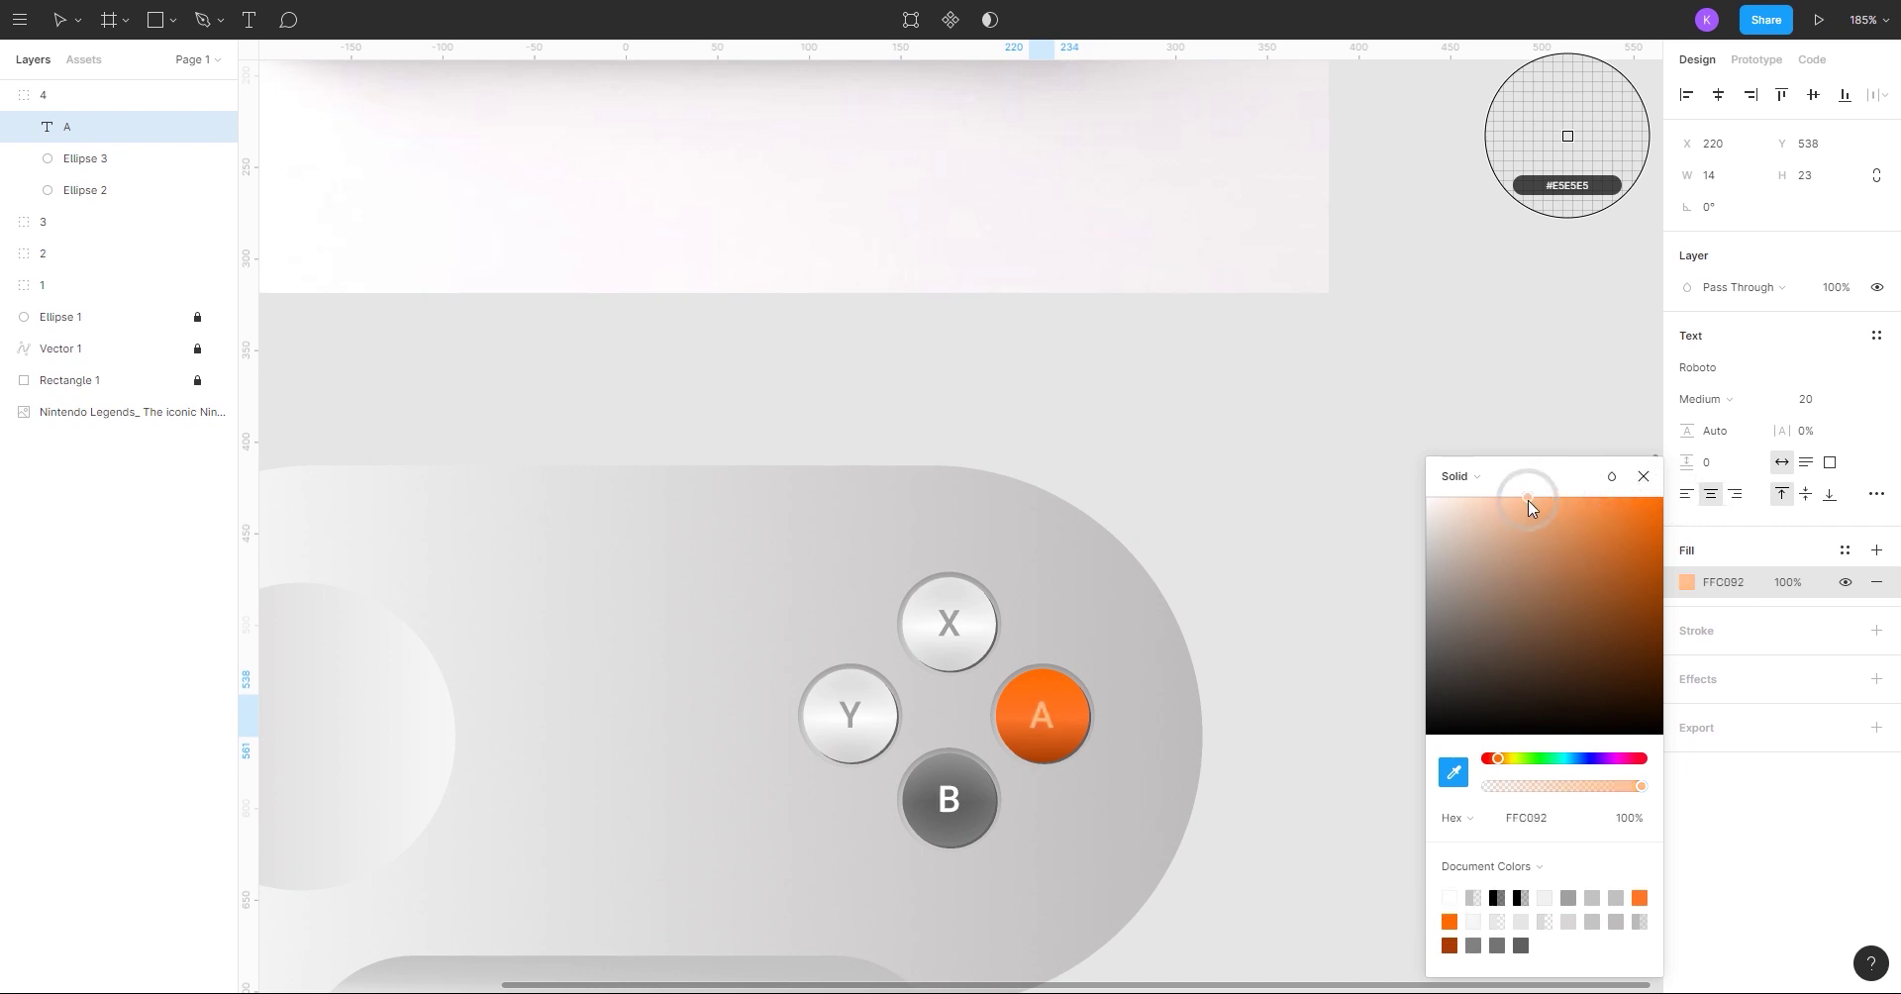
scroll(1227, 556, down, 3)
scroll(1212, 544, up, 1)
drag(1179, 495, 1151, 502)
scroll(1111, 560, up, 1)
scroll(1227, 561, up, 1)
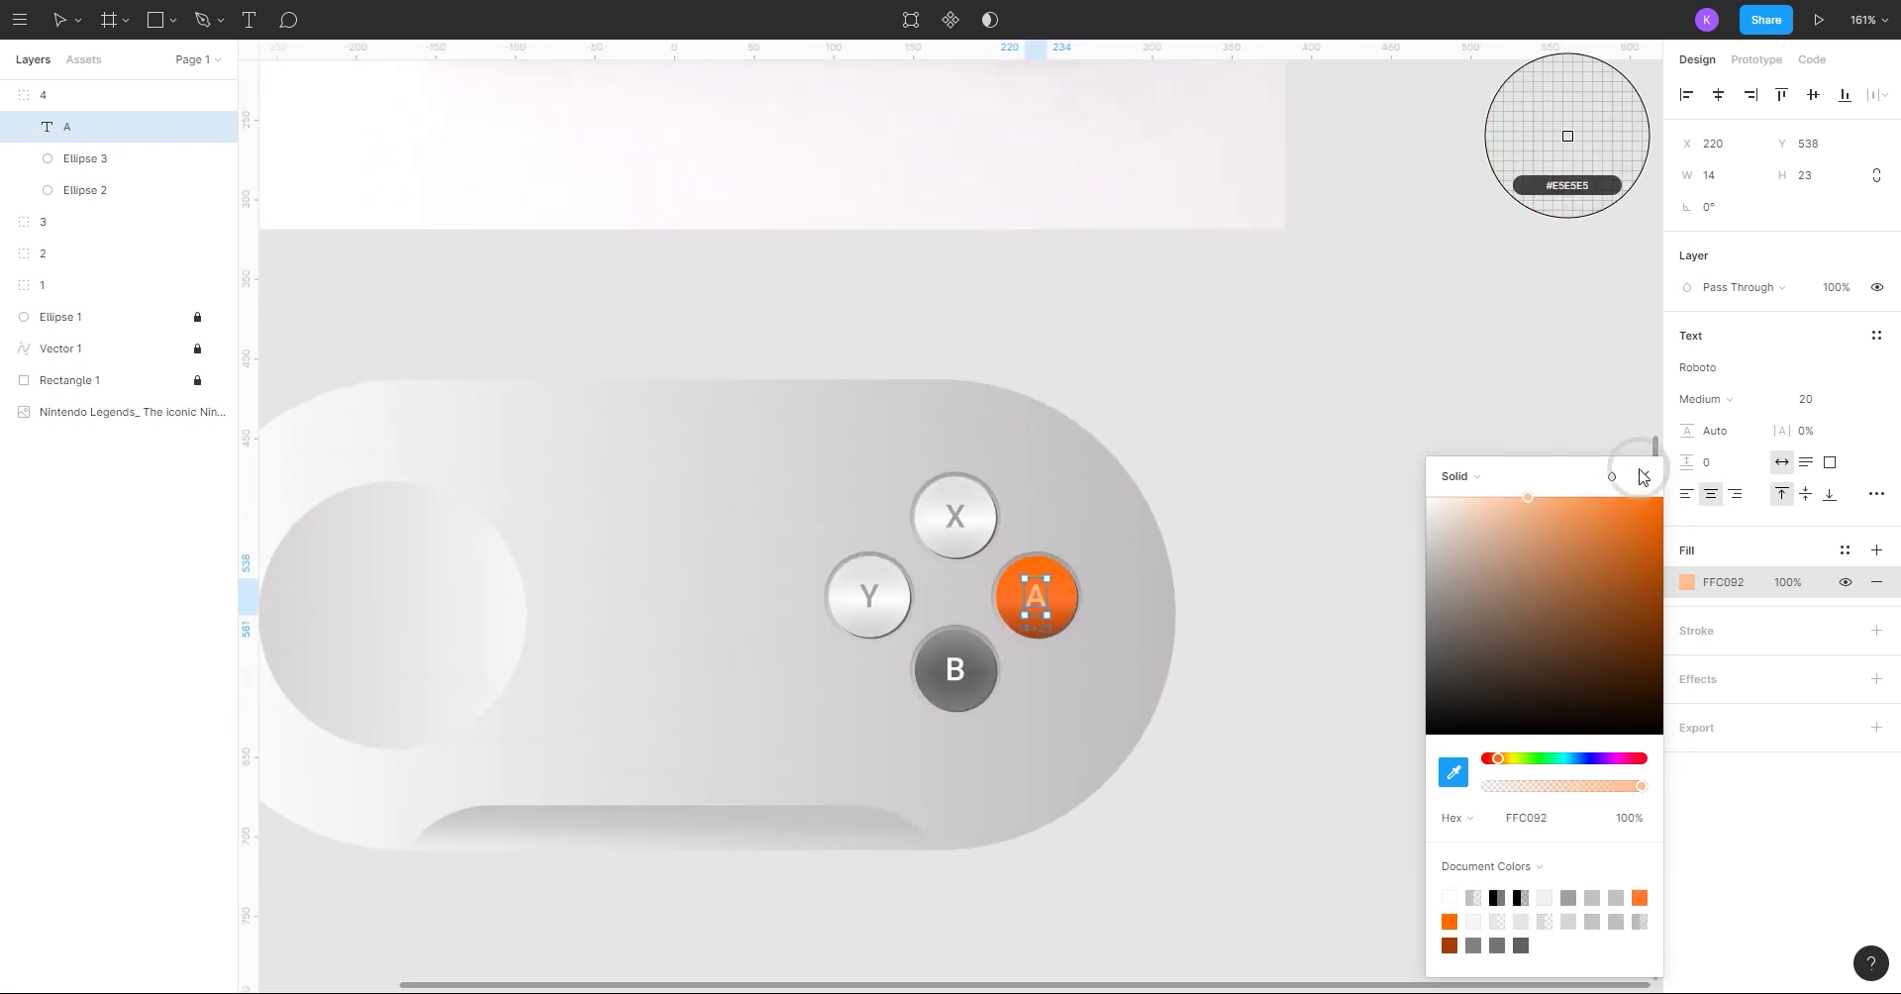
key(Escape)
click(1363, 594)
- Recolour the A button circle's gradient, setting the first stop to red-orange (FC4308) and the middle stop to orange (FF6B00)
click(1067, 608)
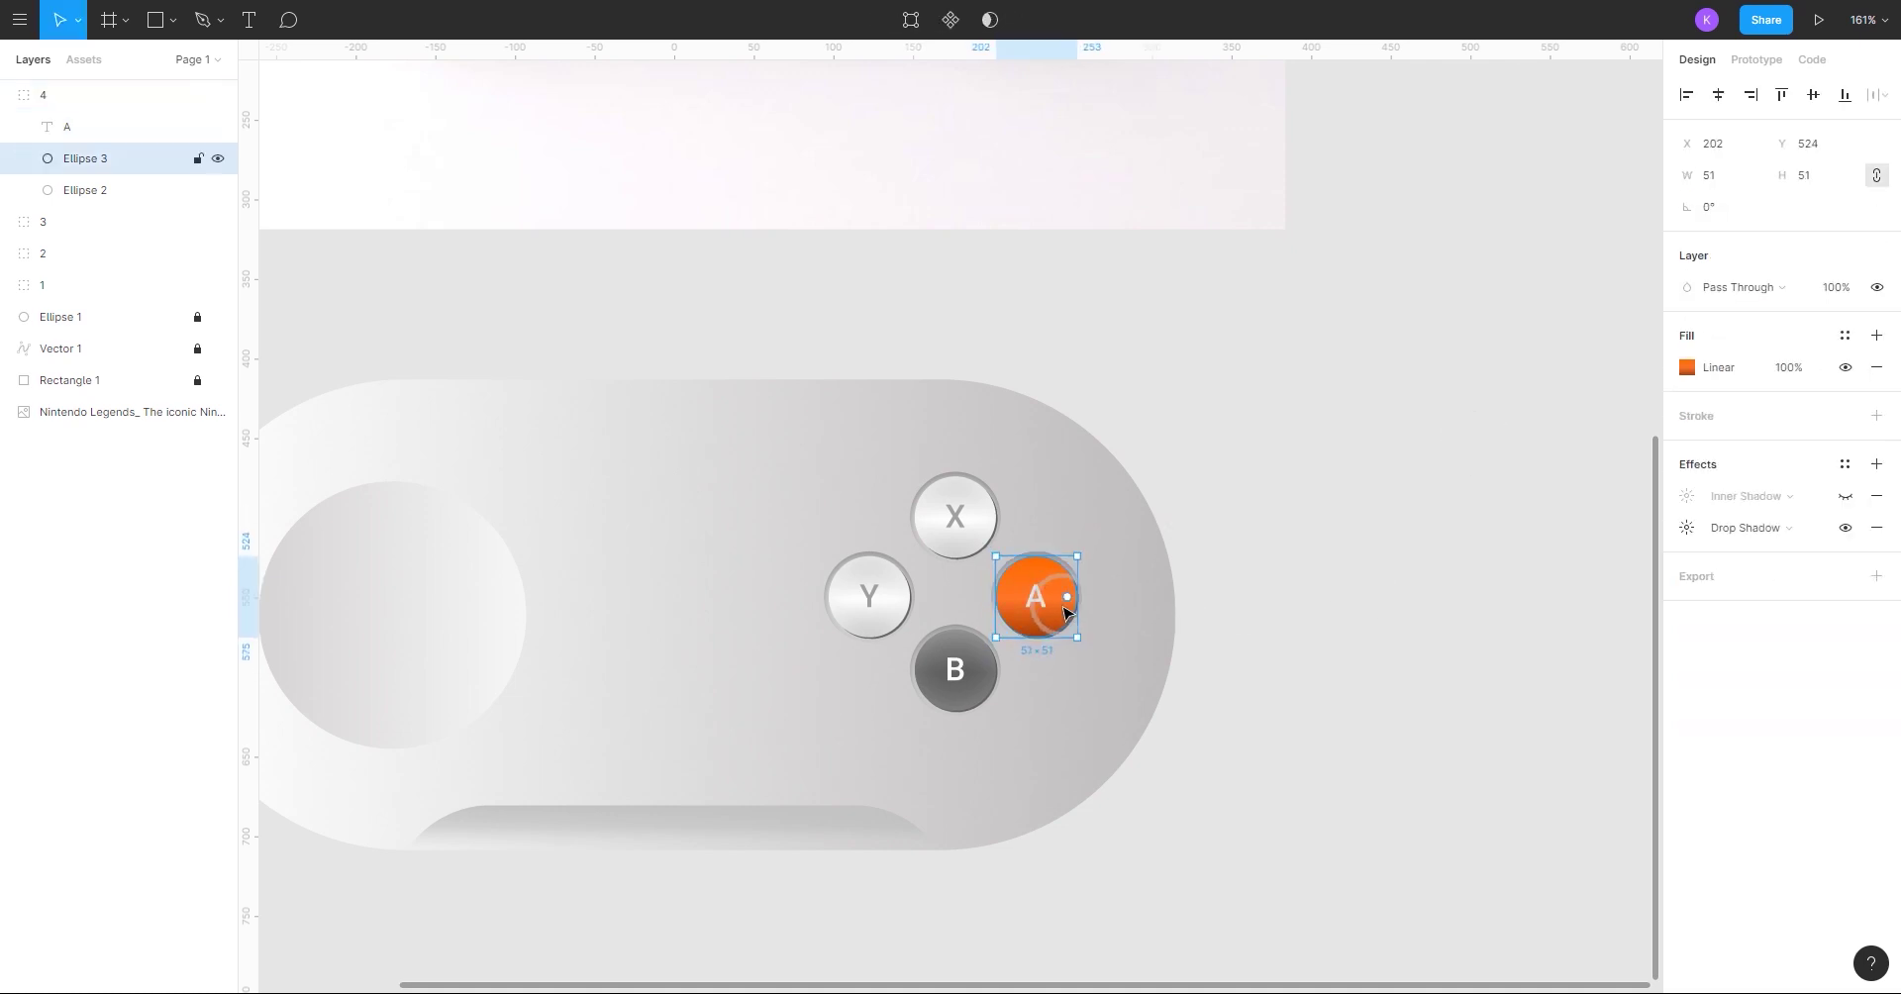
click(1687, 367)
click(1640, 419)
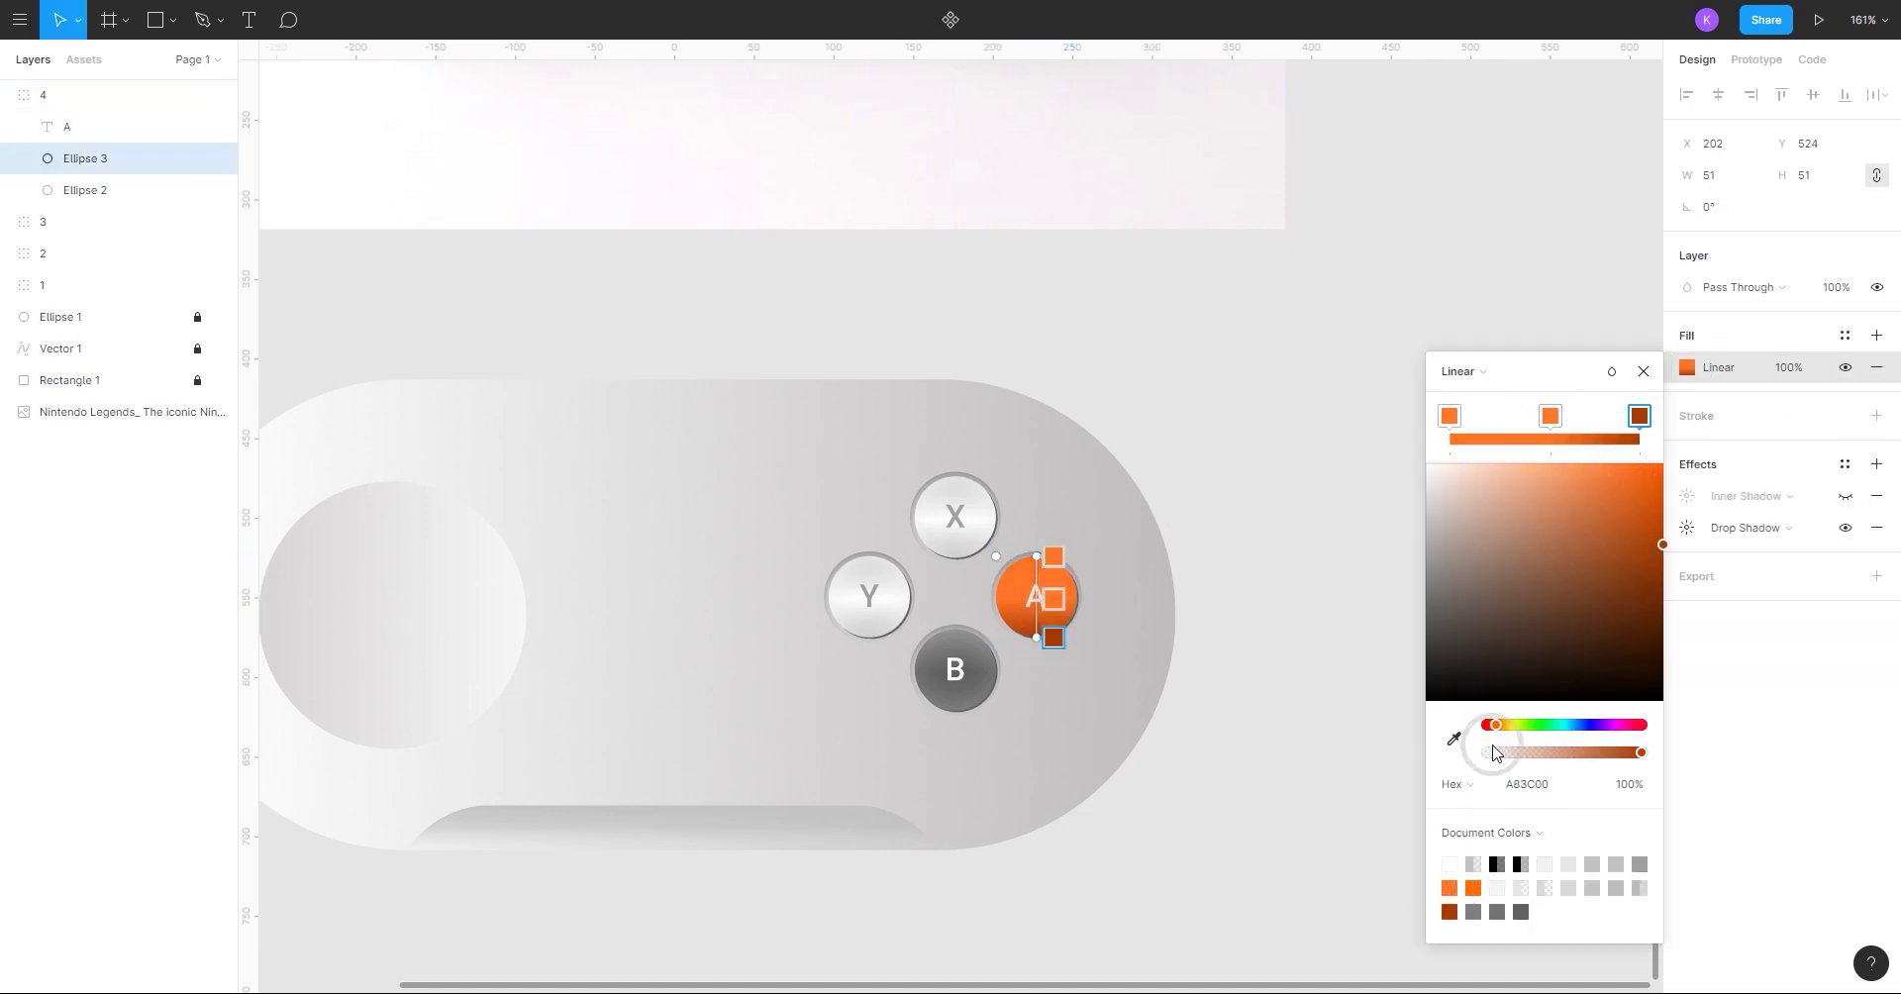
click(1474, 890)
click(1450, 416)
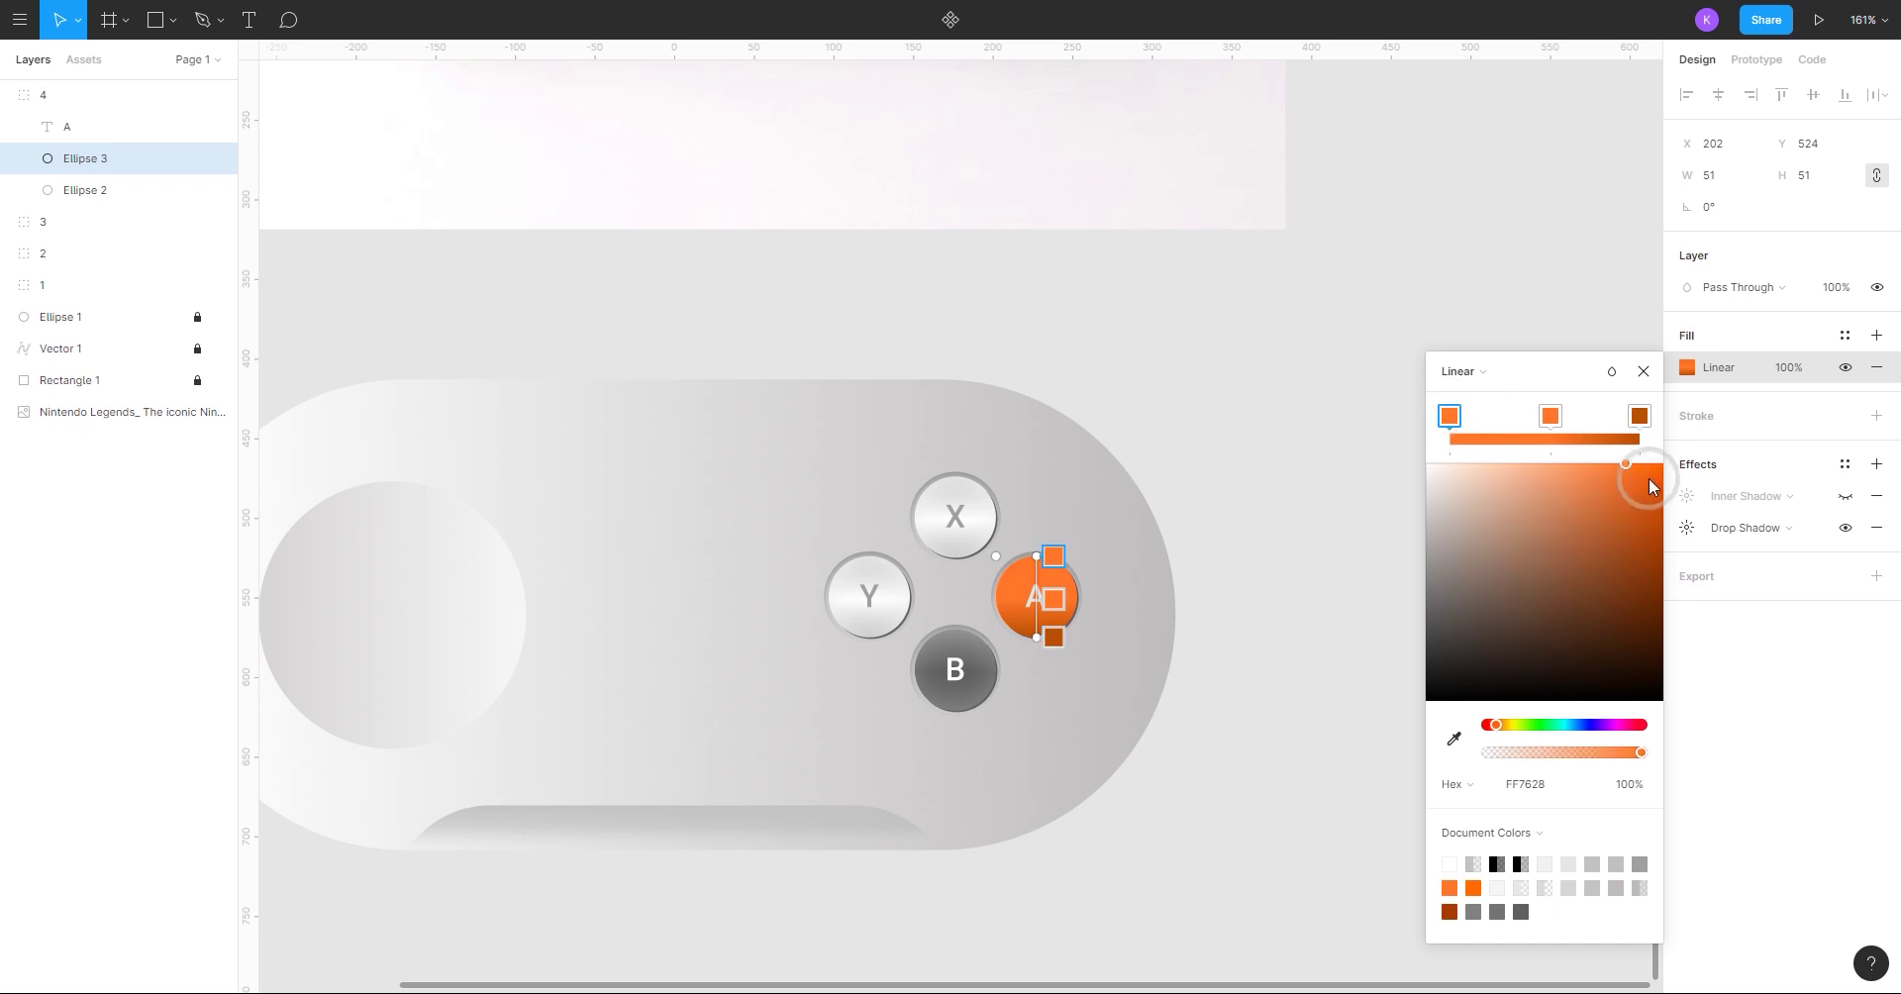
drag(1499, 730, 1494, 729)
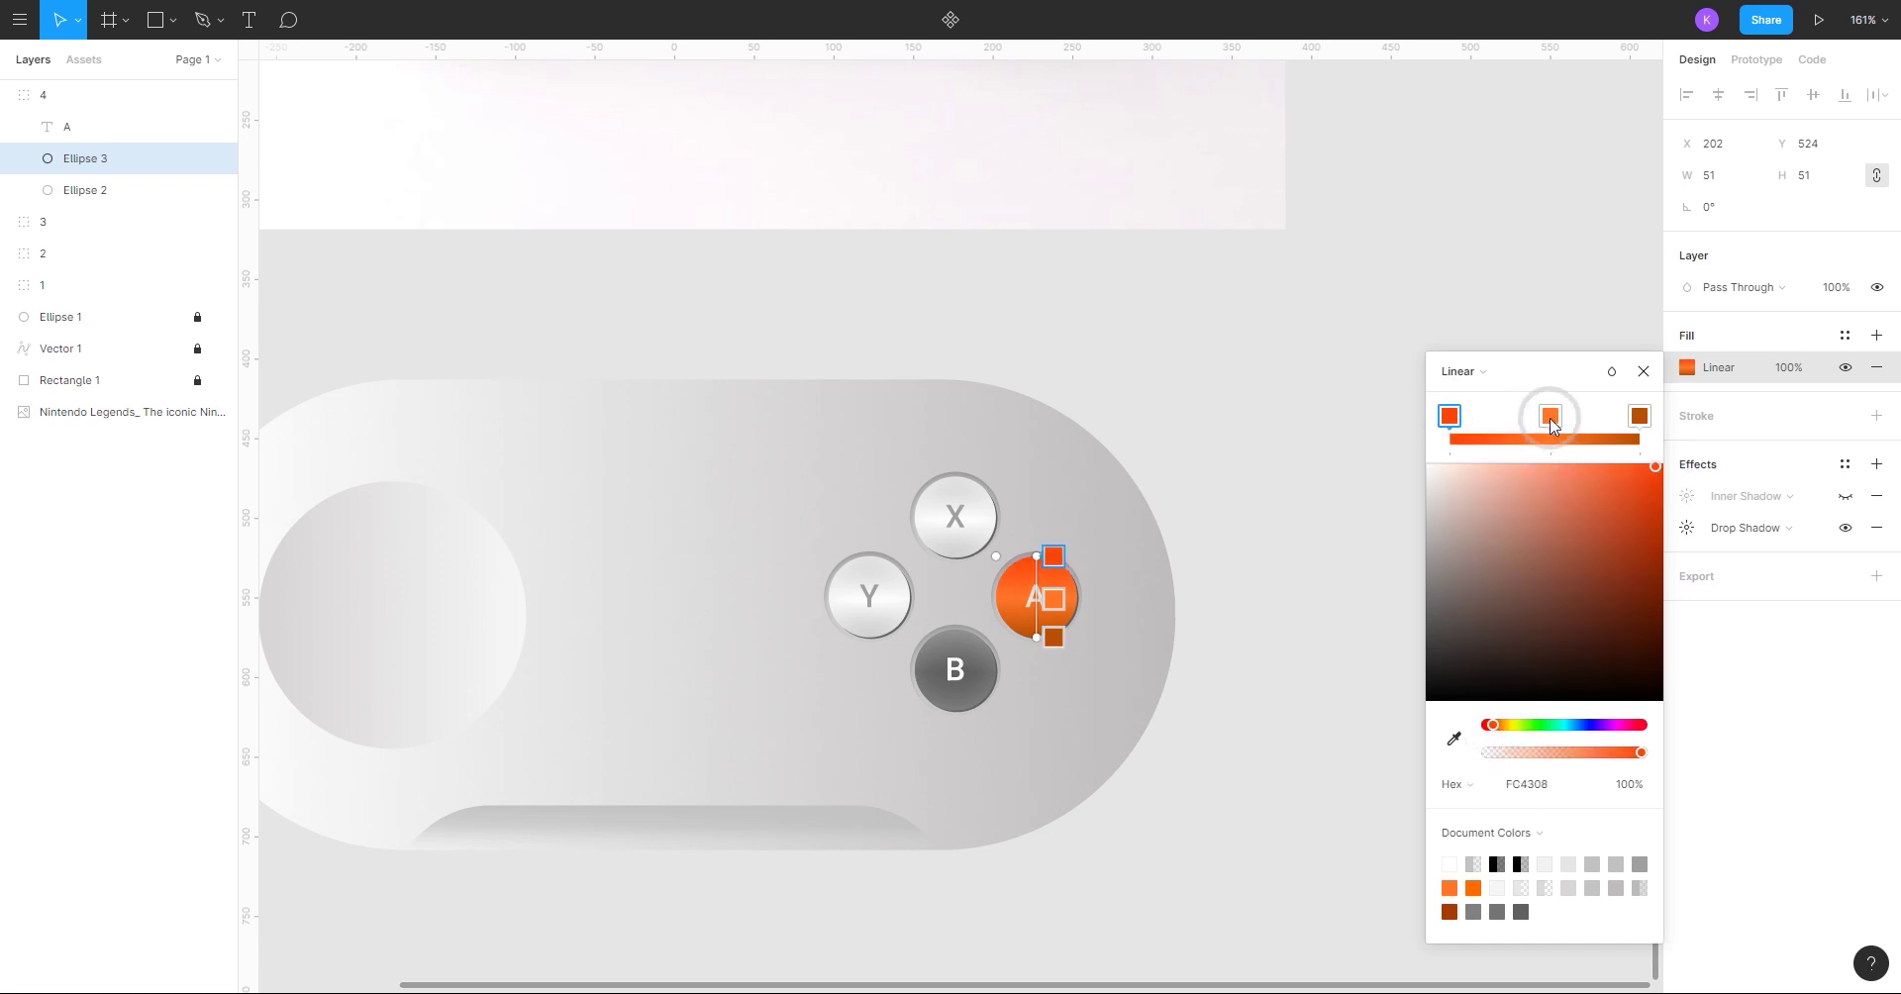
click(1551, 416)
click(1475, 887)
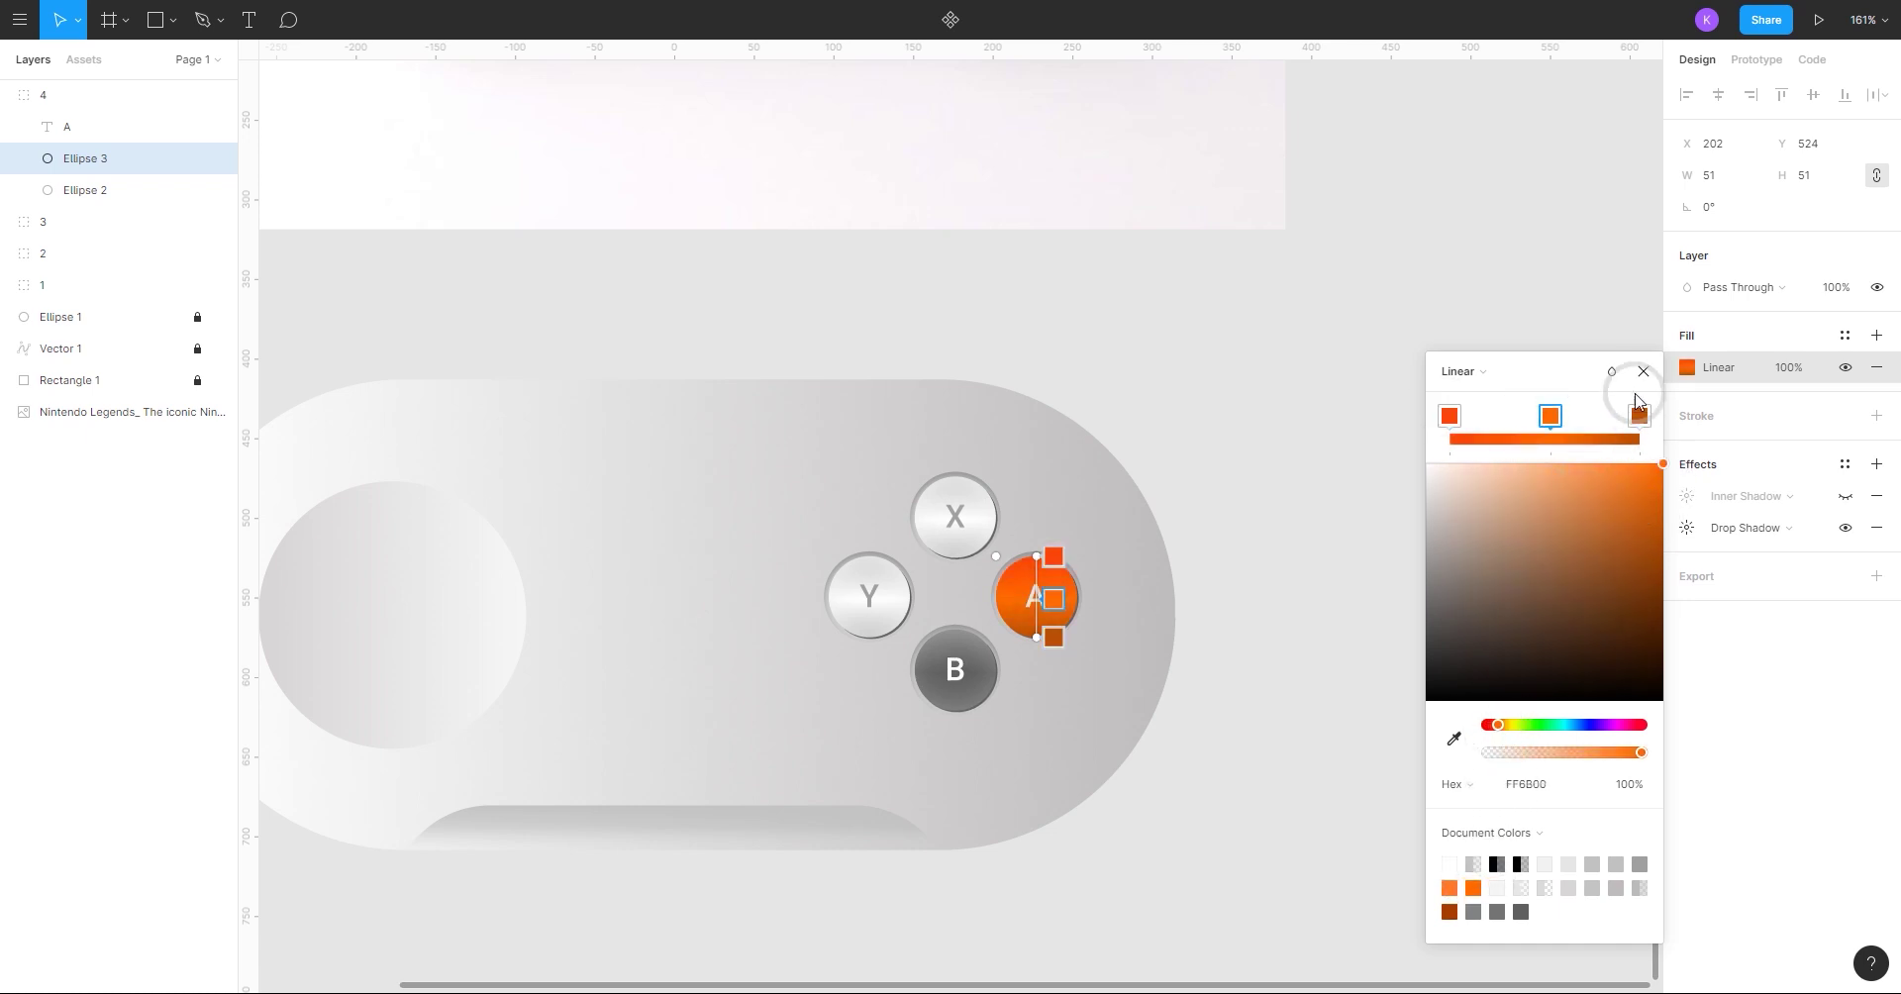
- Match the last gradient stop of the A button's circle to the red-orange sampled near the circle's upper edge
click(1473, 888)
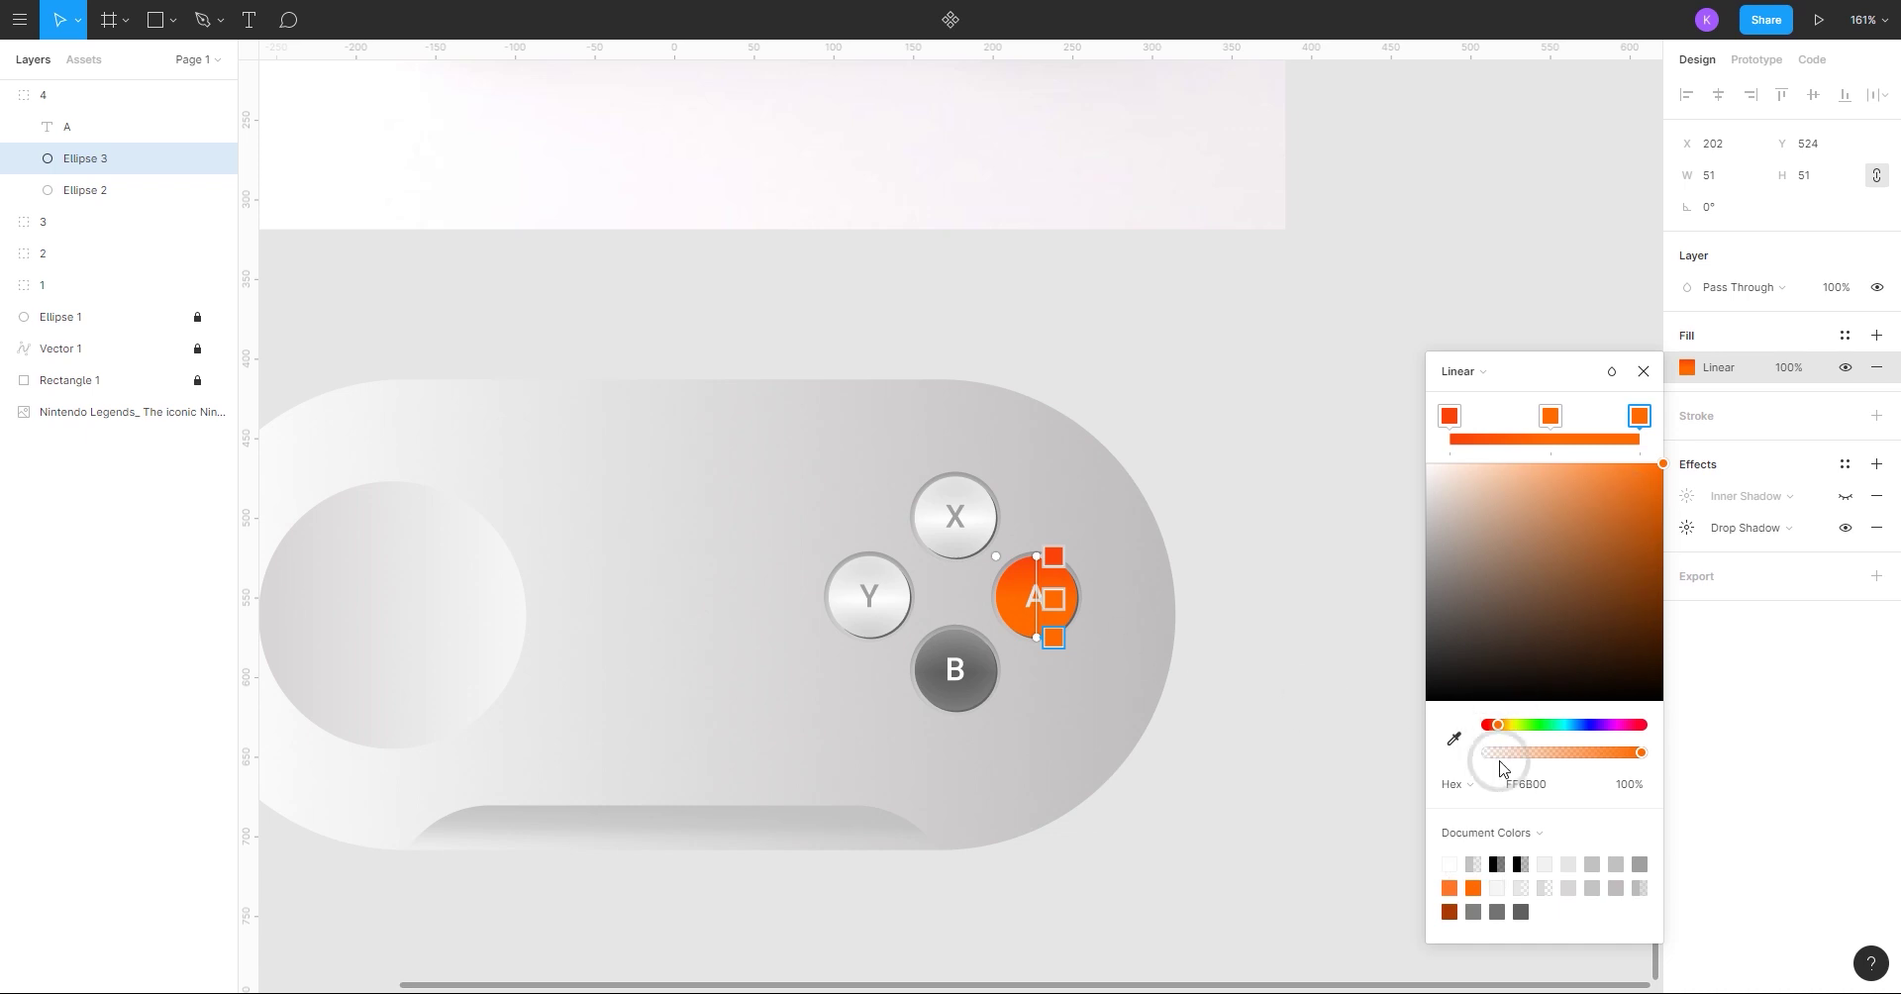
key(i)
click(1074, 543)
click(1454, 739)
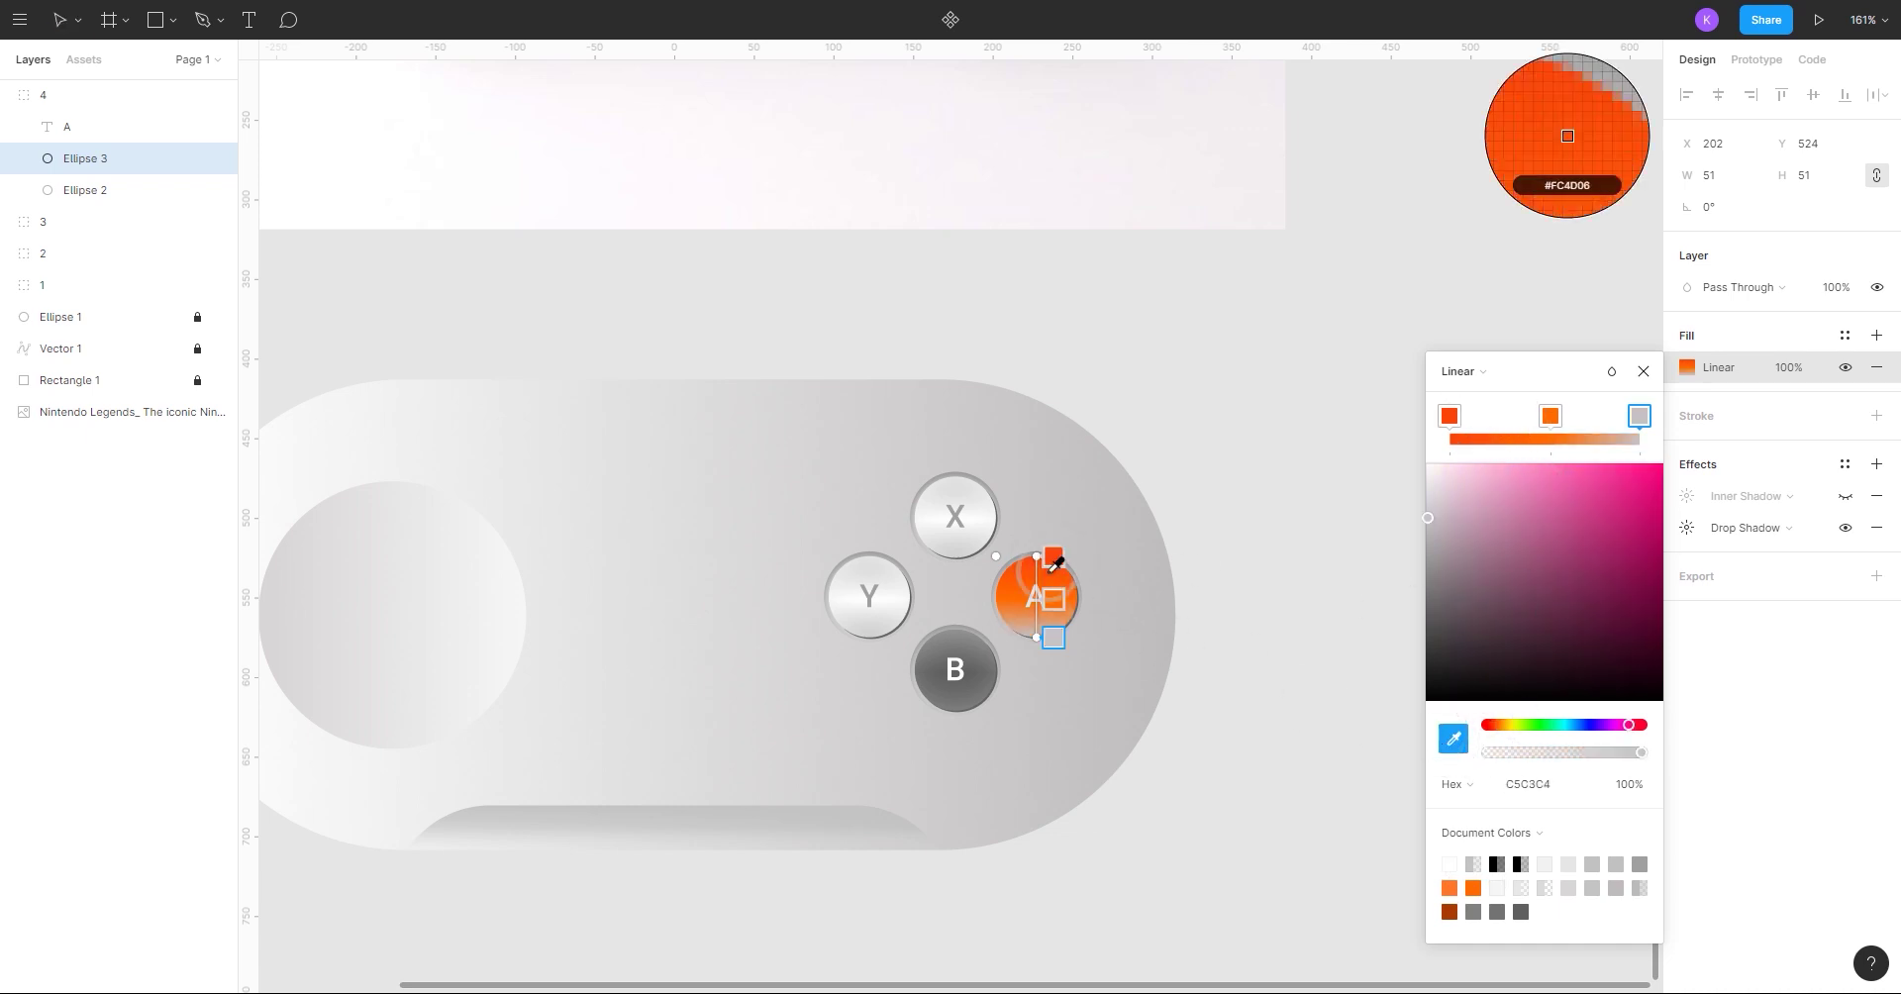
click(1061, 570)
click(1641, 373)
click(1349, 529)
- Lighten the middle gradient stop of the A button's circle to FF8731
scroll(1332, 505, down, 2)
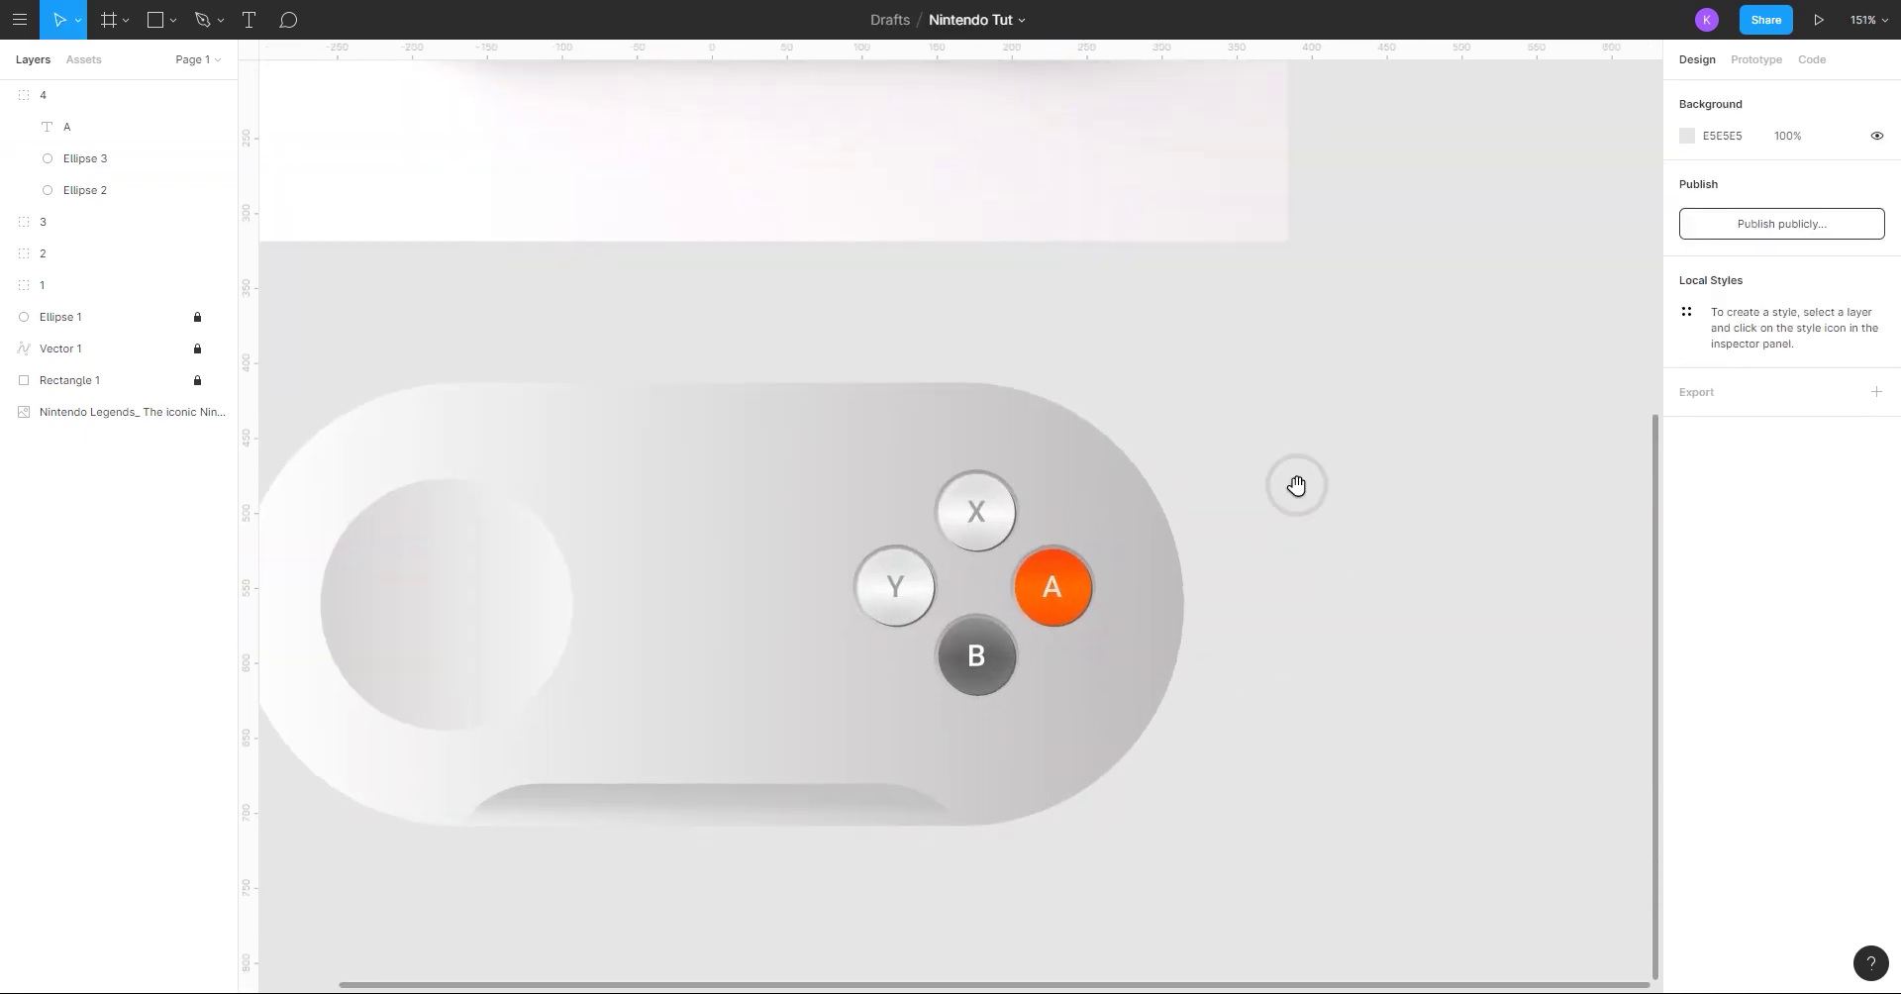
drag(1298, 485, 1423, 305)
scroll(1197, 425, up, 3)
double_click(1197, 425)
click(1687, 370)
click(1618, 463)
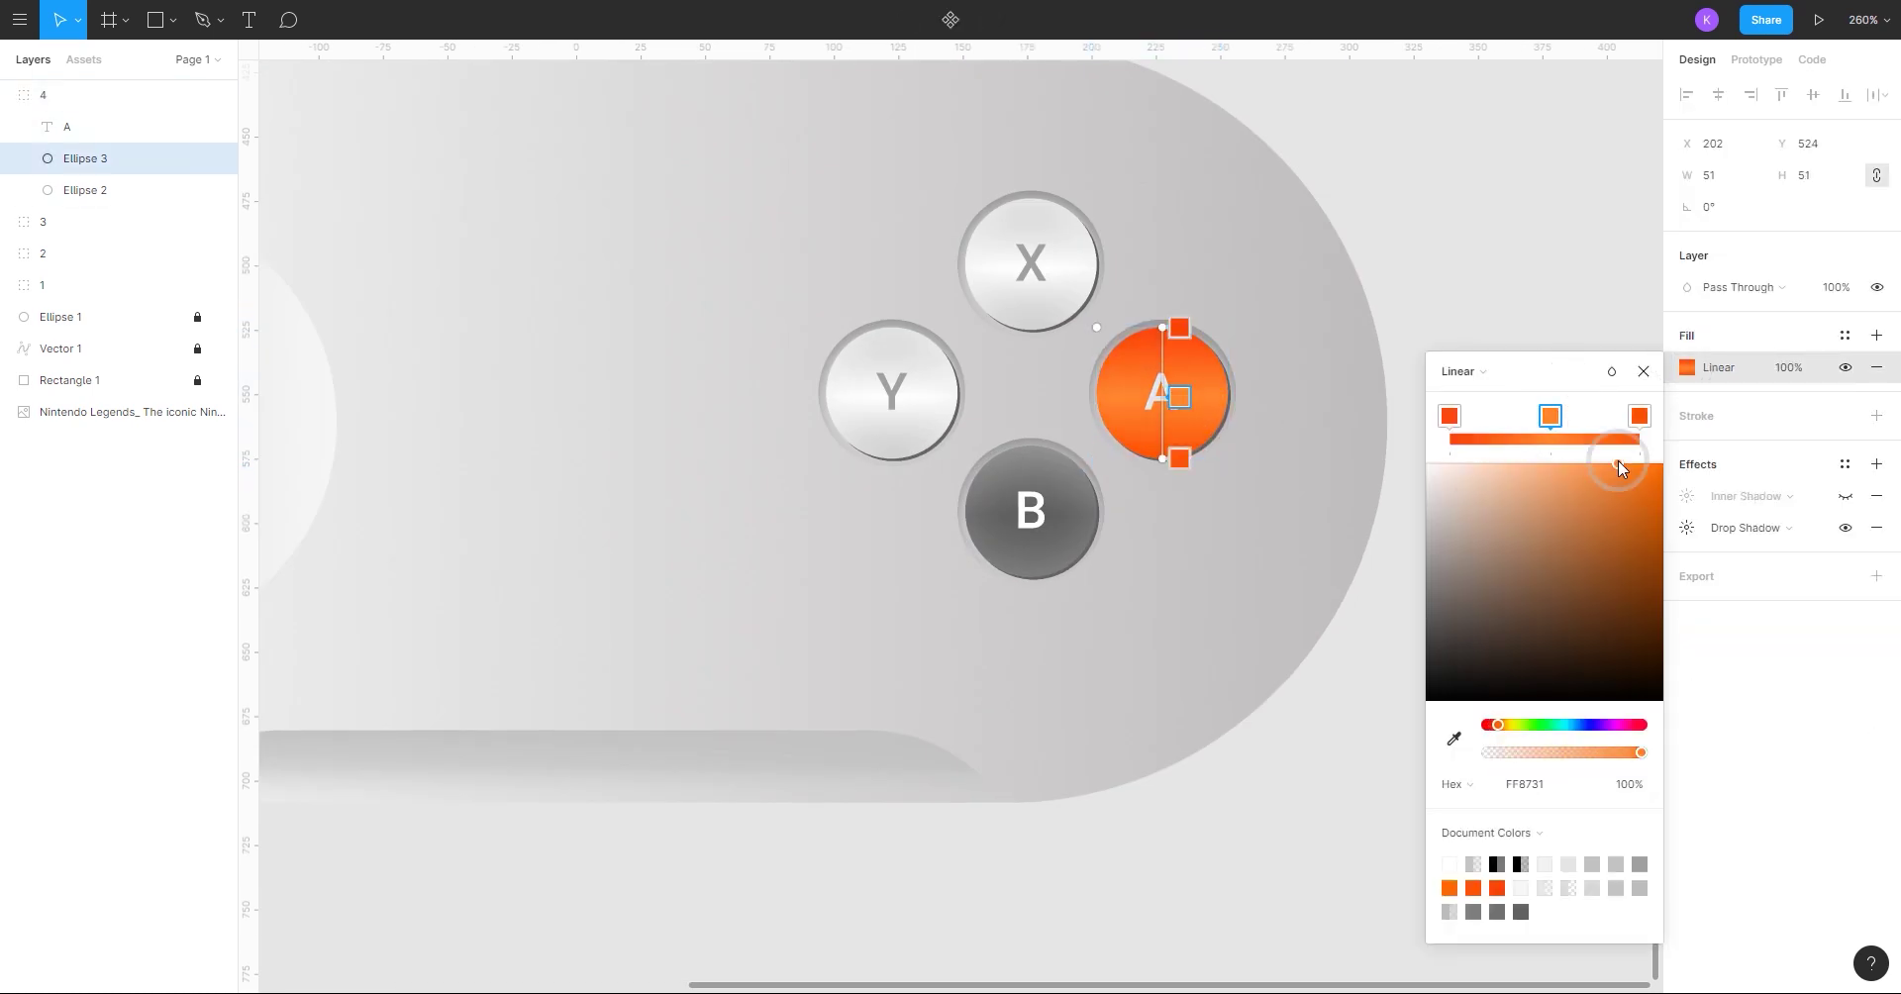
- Show the inner shadow on the A button's circle and set its colour to orange (FF8731)
click(1688, 490)
click(1845, 496)
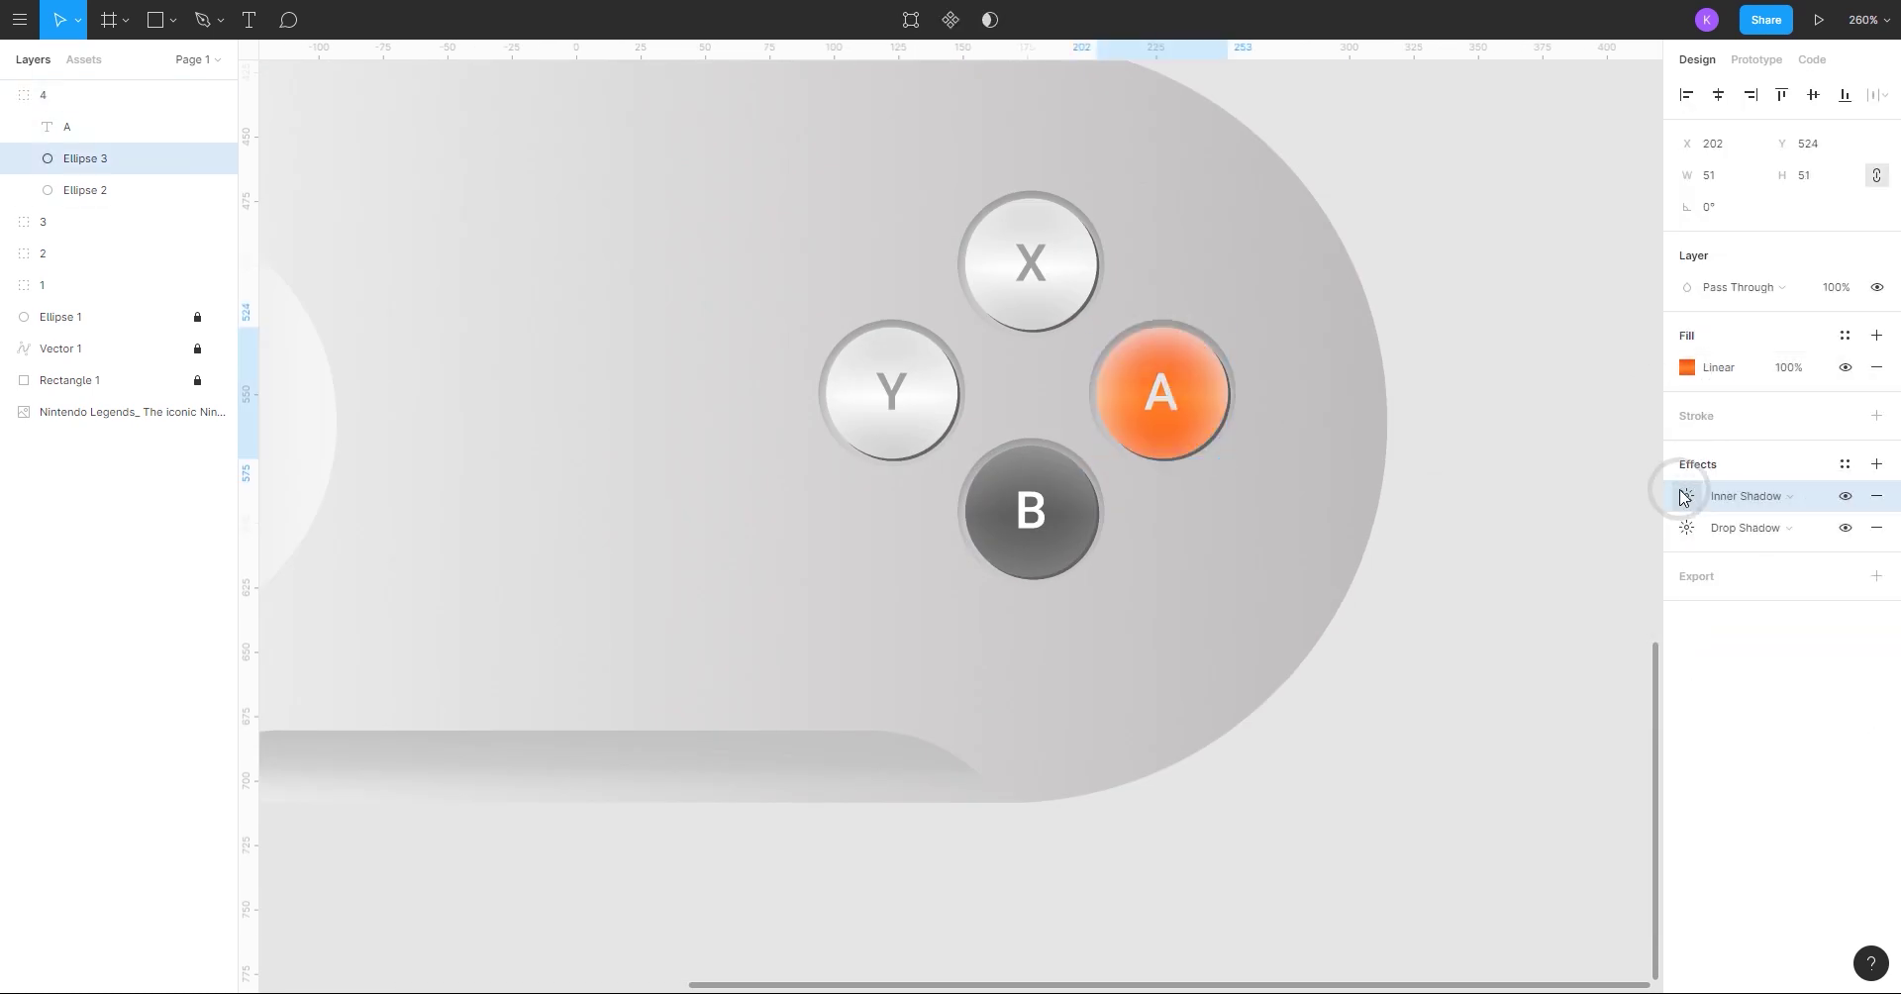
click(1687, 495)
click(1450, 608)
click(1217, 771)
click(1212, 922)
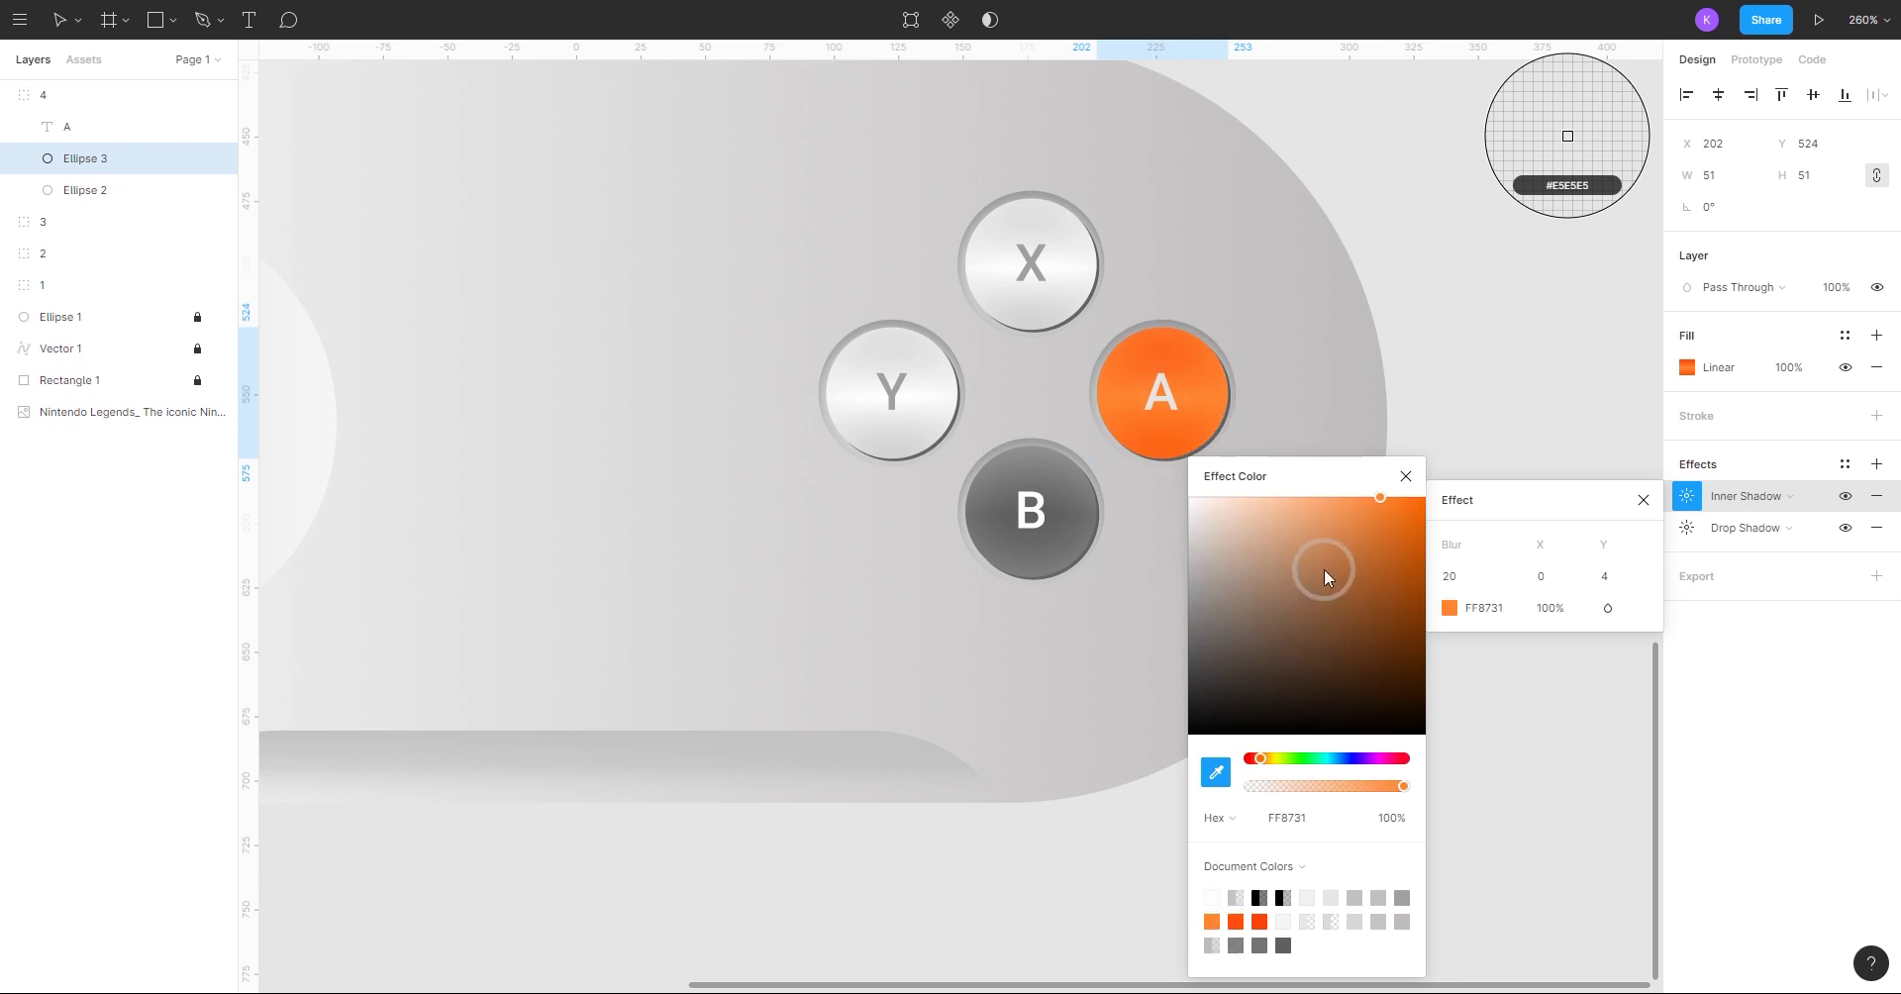
click(1406, 476)
click(1643, 500)
click(1479, 495)
- Recolour the letter A on the orange button to a light orange (FFBC8C)
scroll(1473, 492, down, 5)
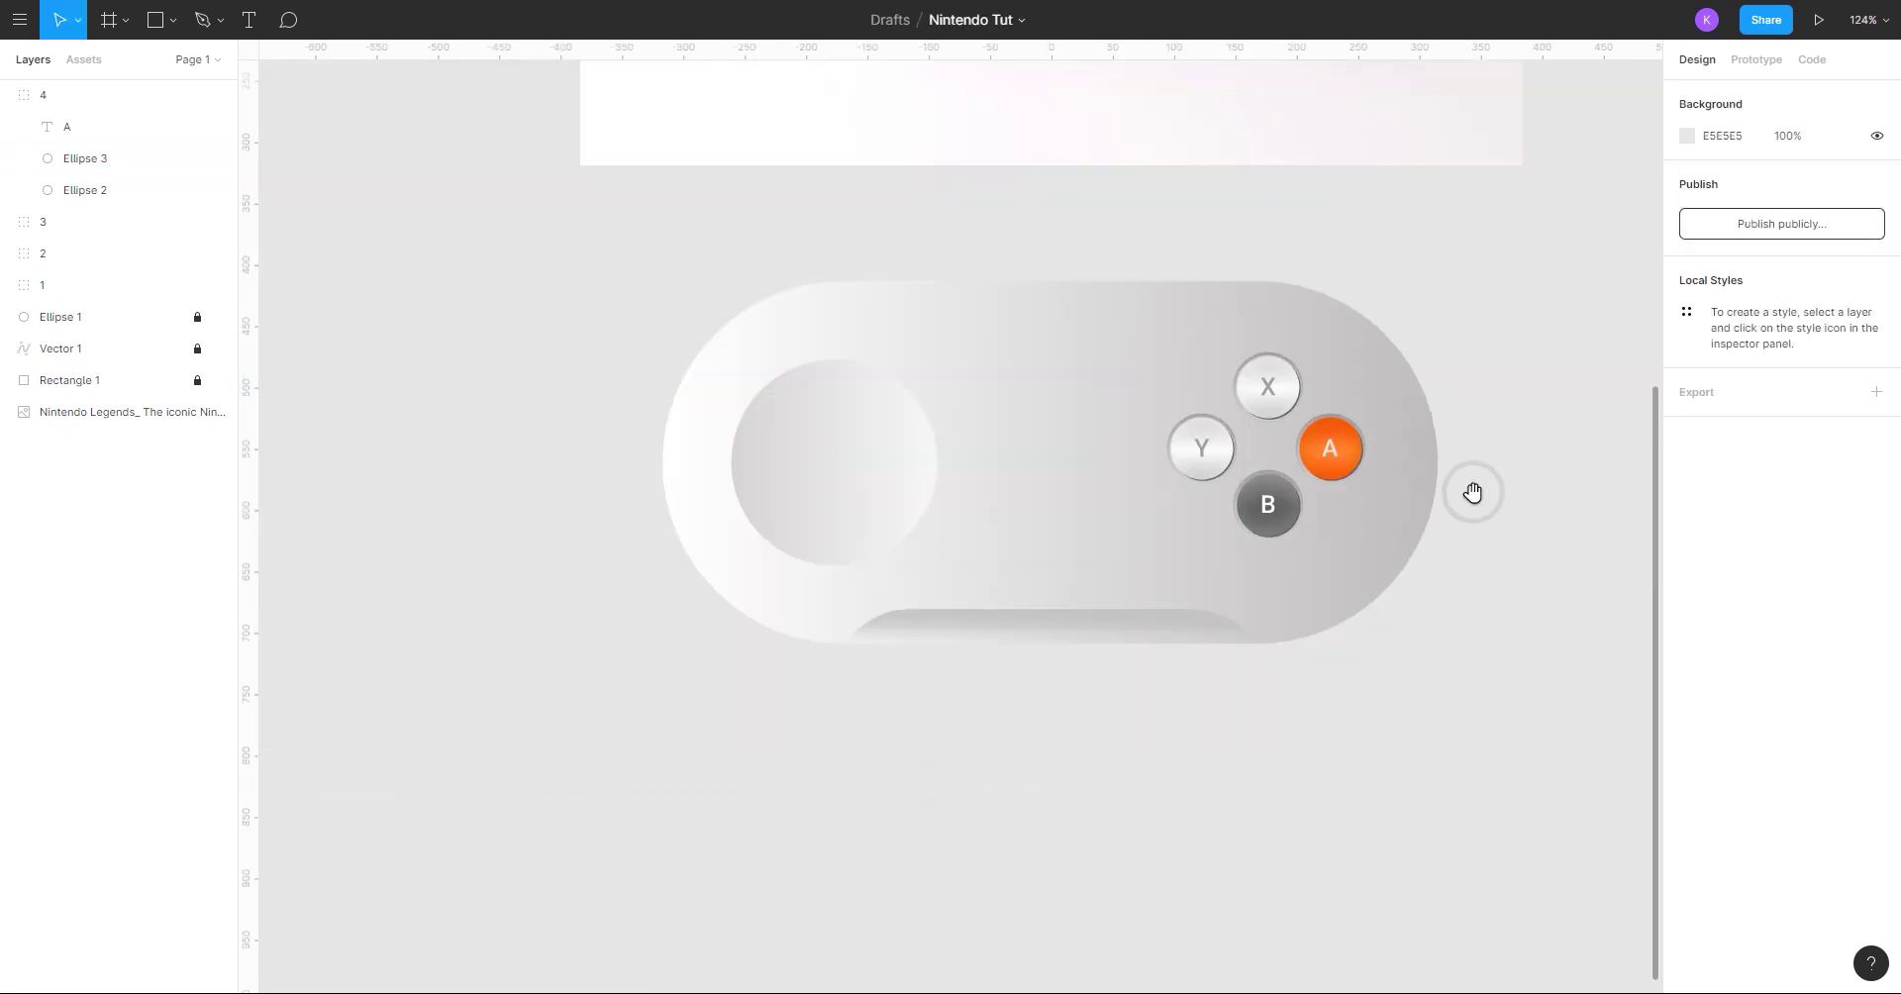
scroll(1222, 666, up, 3)
scroll(1142, 671, down, 3)
scroll(1074, 729, up, 4)
click(1072, 730)
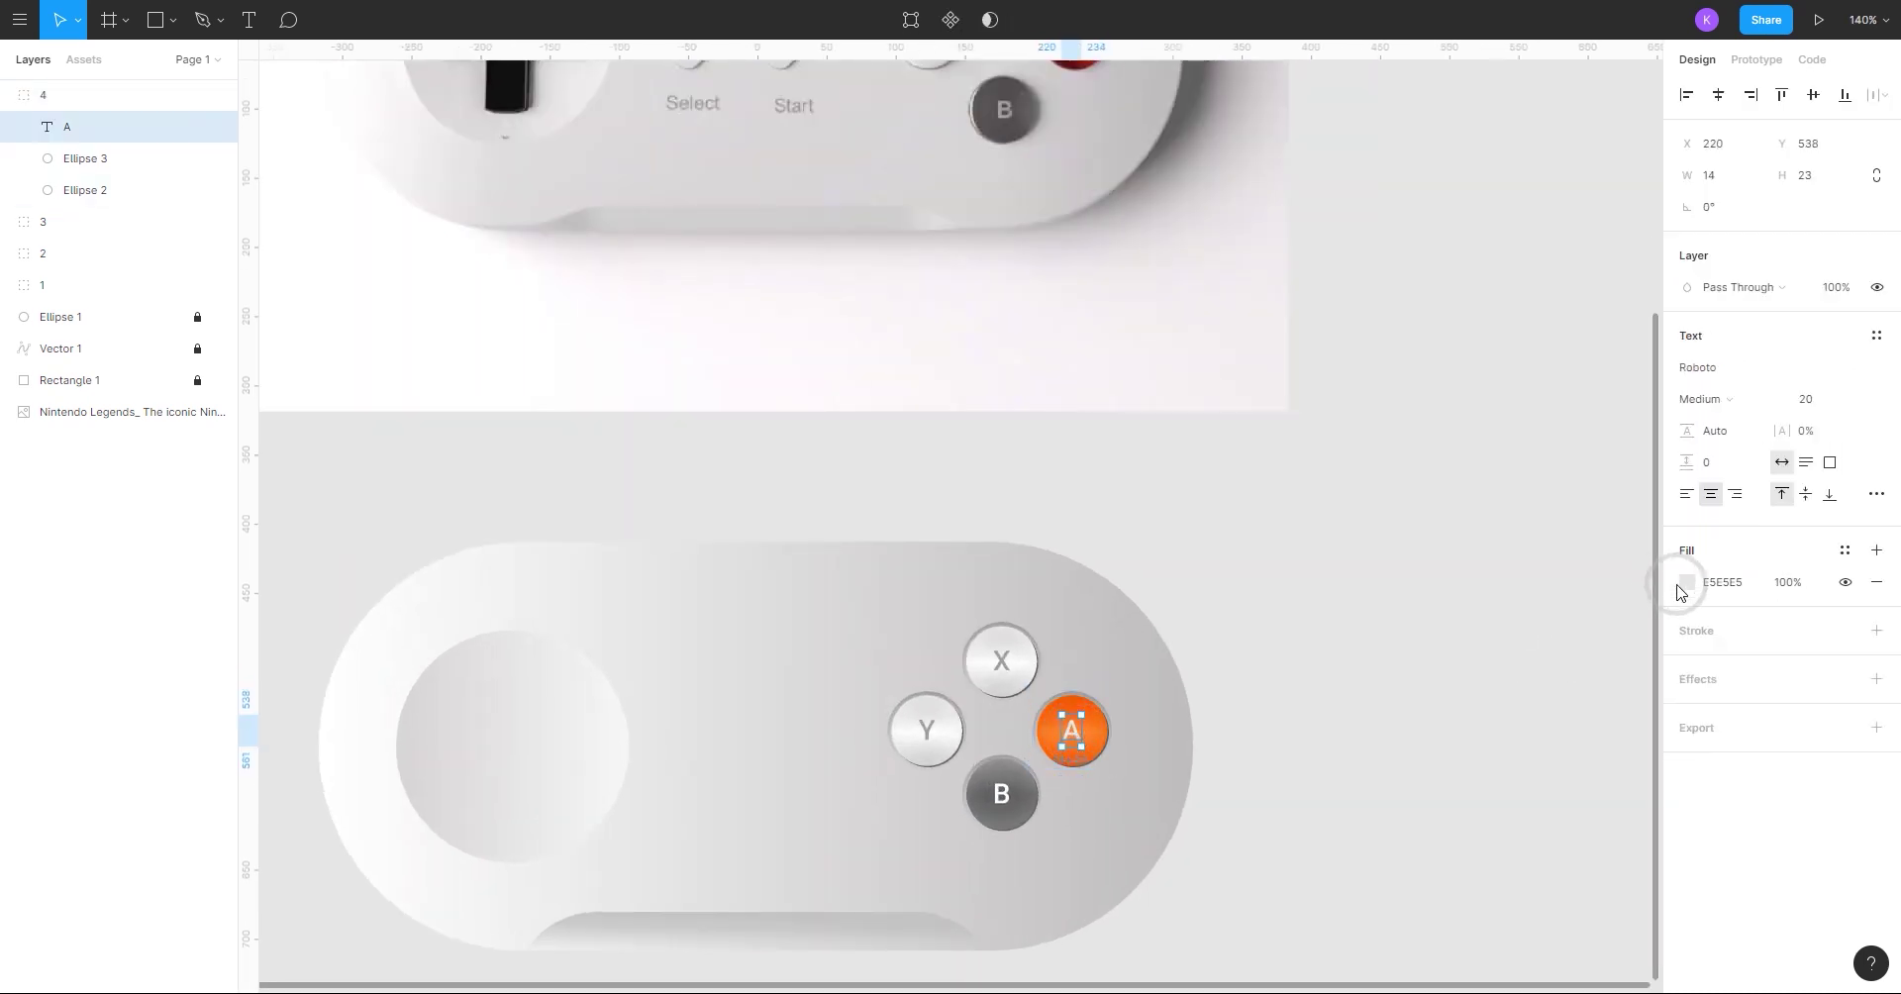
click(1686, 582)
click(1473, 812)
click(1452, 923)
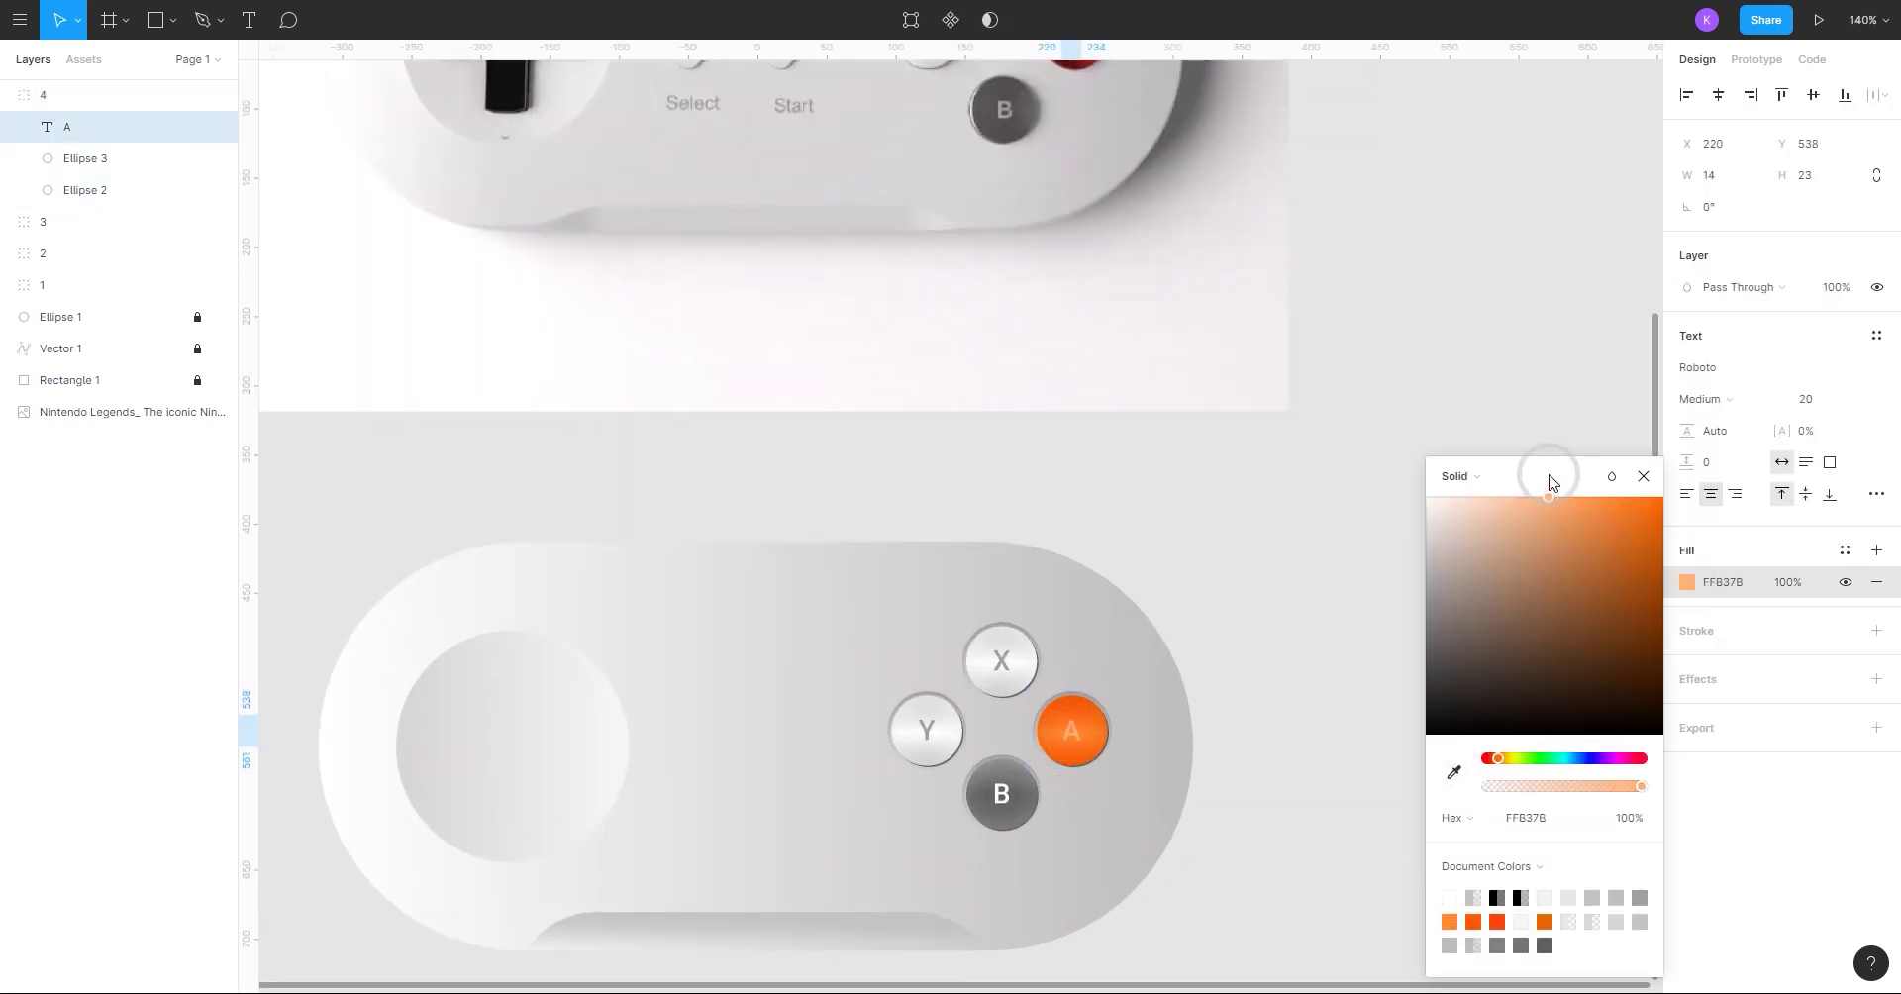
click(1452, 429)
- Spread the four lettered buttons slightly apart, moving Y, A, B and X outward from their common centre
scroll(1445, 495, down, 3)
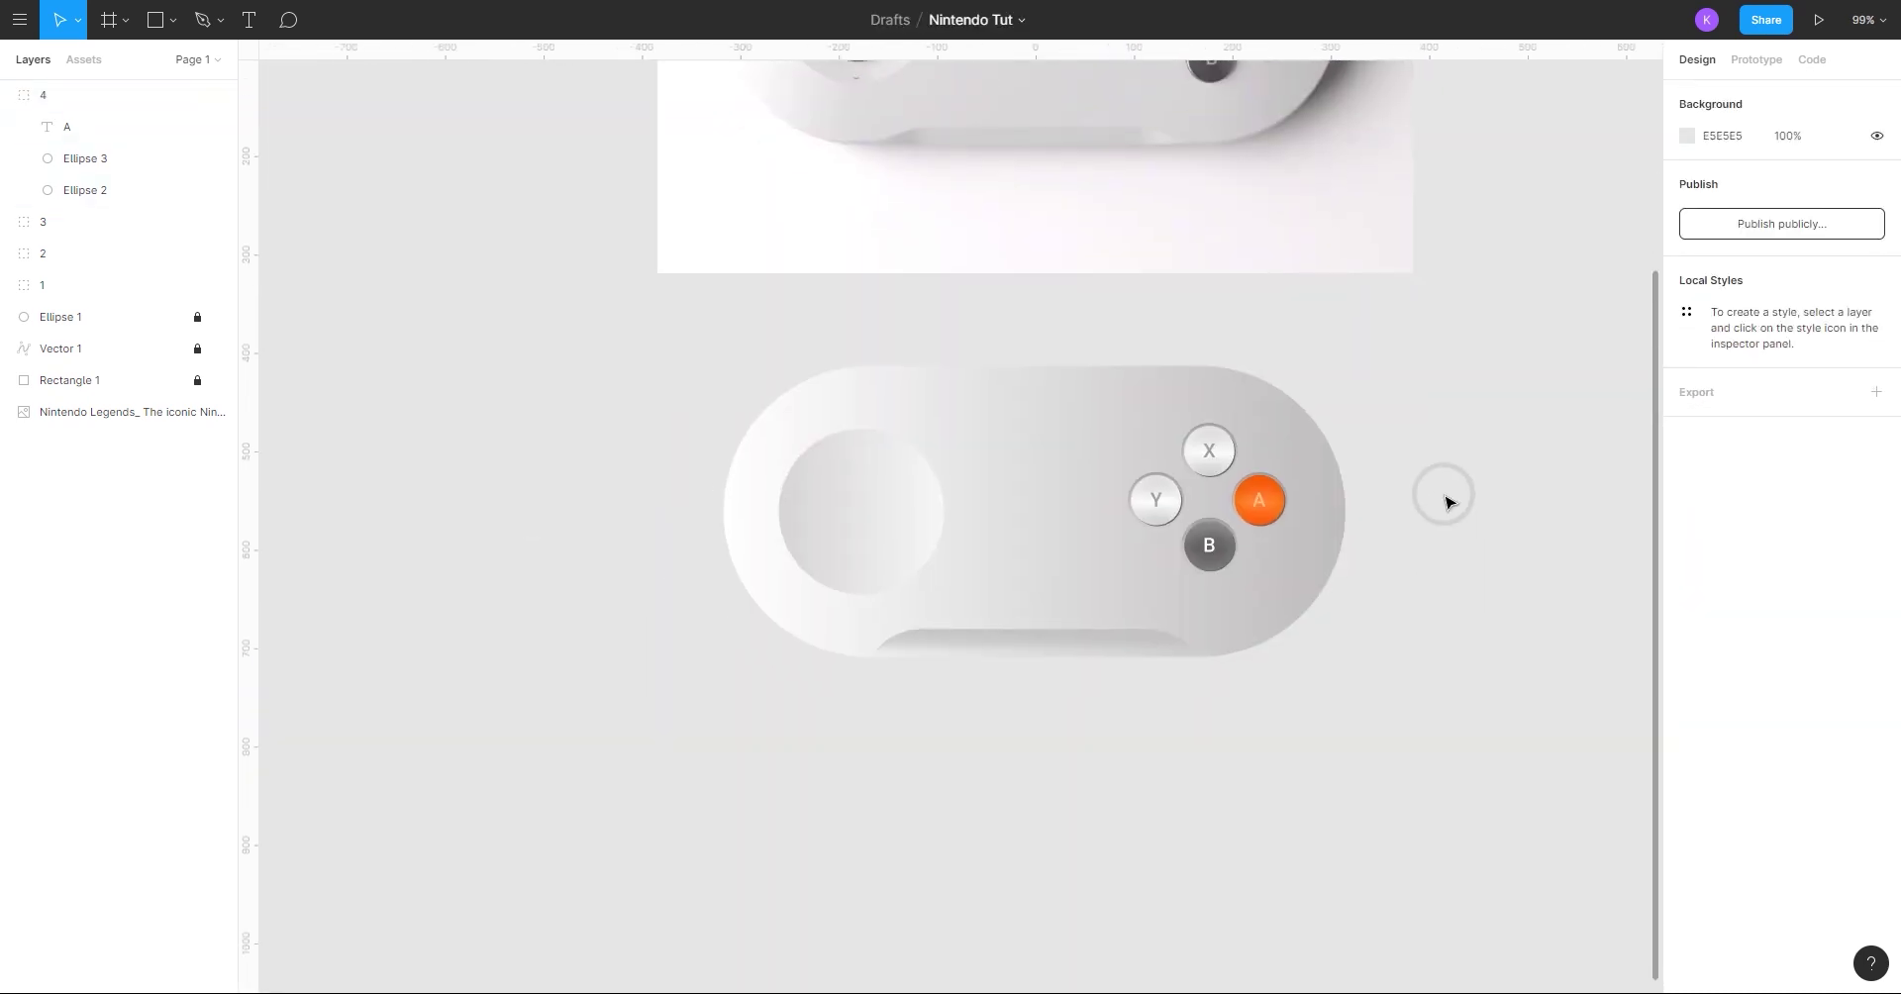
scroll(450, 420, up, 3)
click(12, 96)
drag(19, 102, 31, 192)
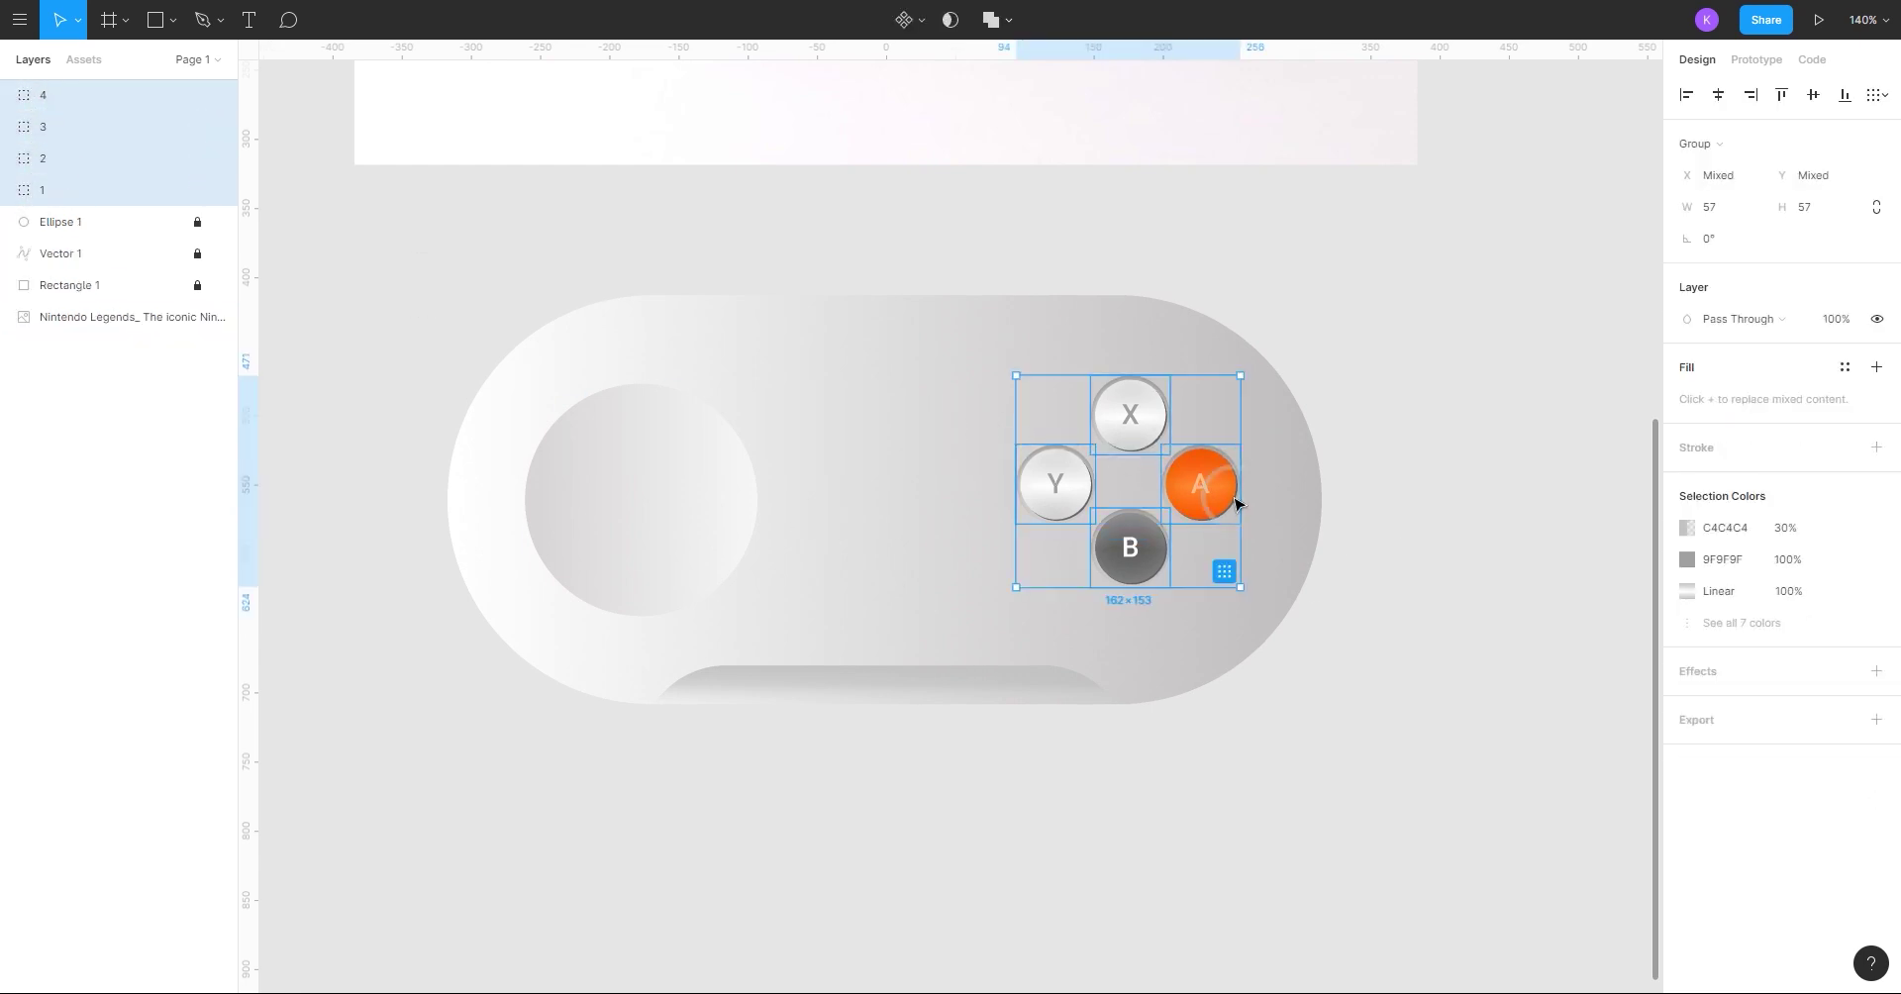
scroll(1233, 507, up, 3)
click(945, 498)
scroll(945, 498, up, 1)
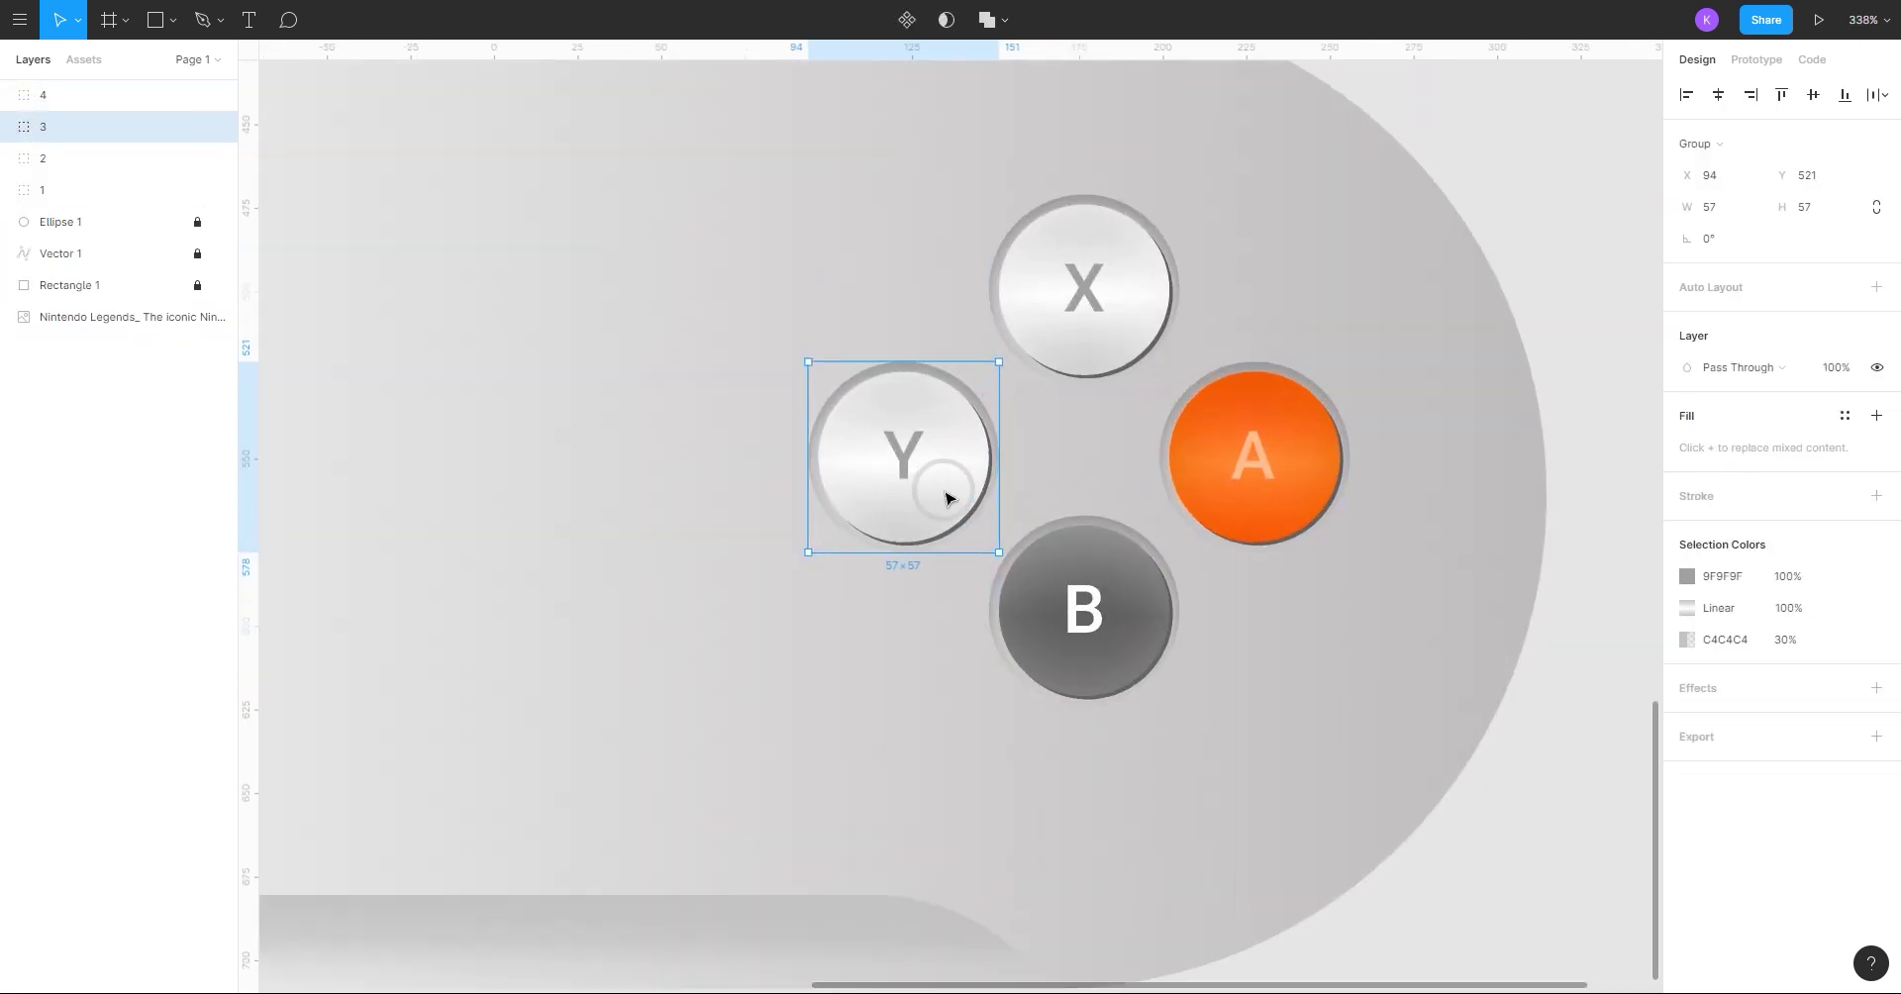
drag(951, 492, 932, 477)
drag(1255, 496, 1228, 480)
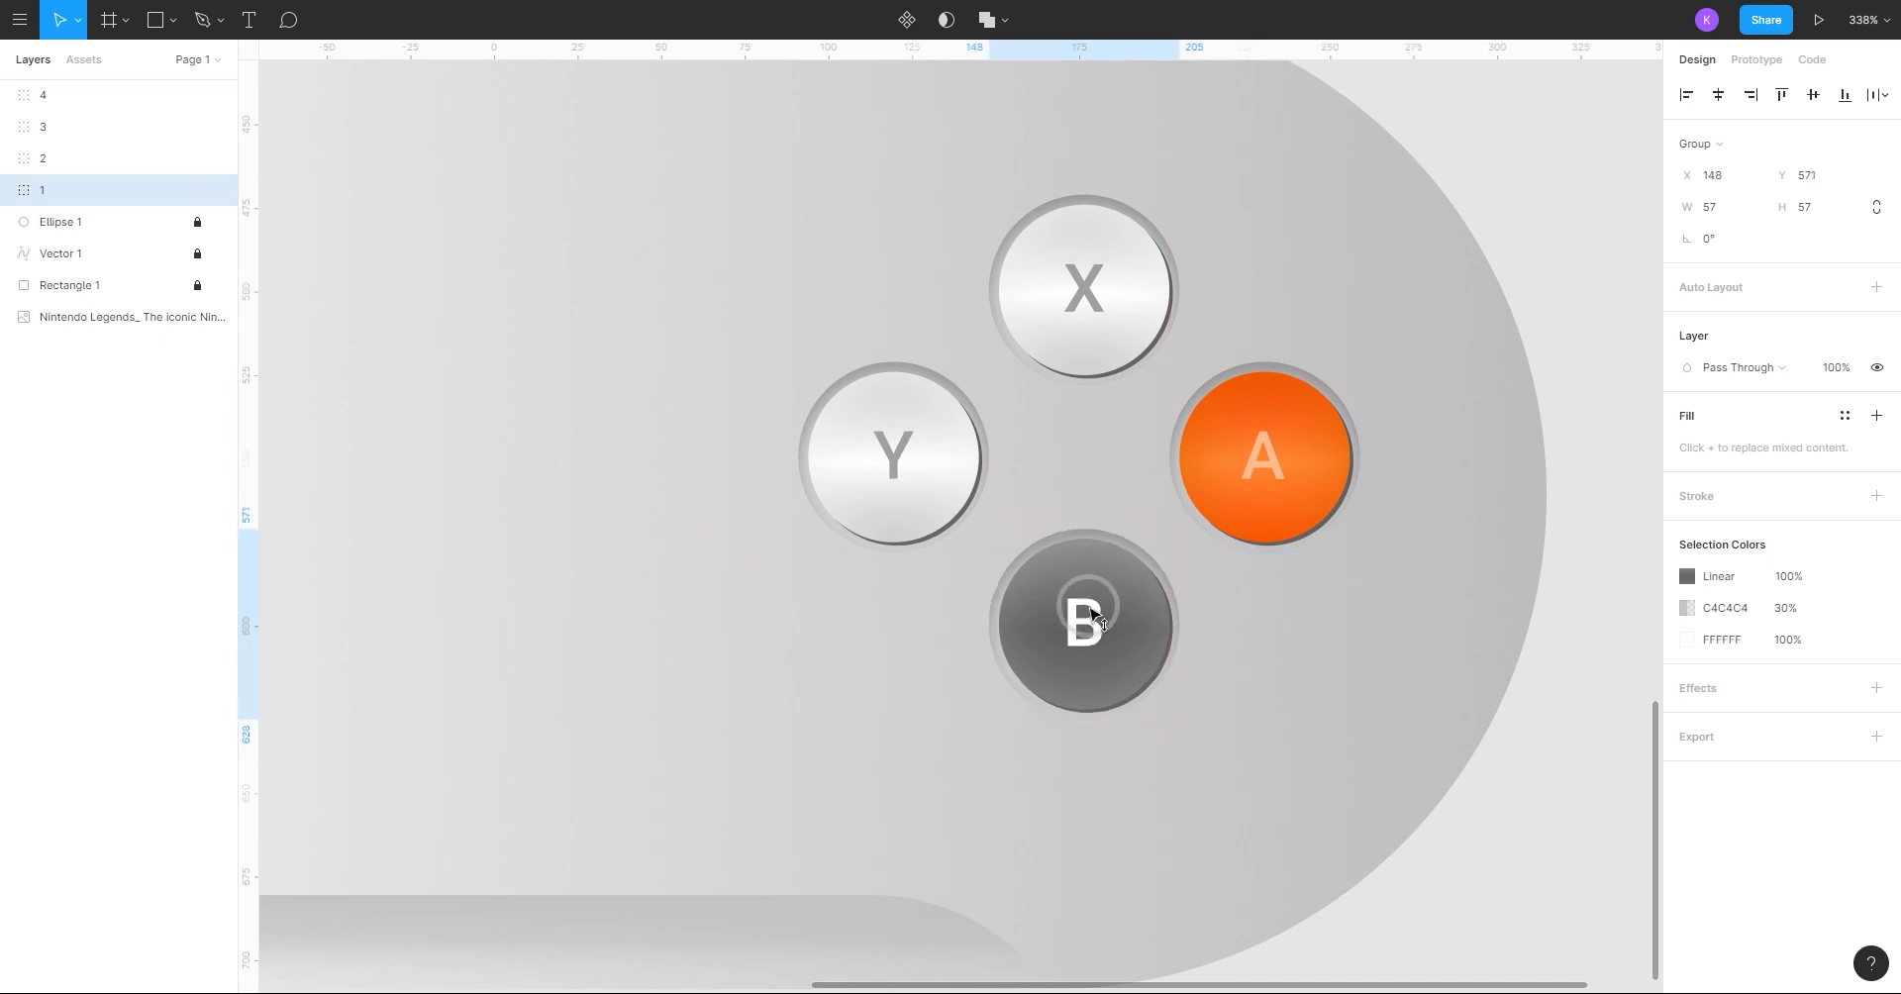
drag(1090, 614, 1090, 641)
drag(1090, 318, 1093, 295)
click(1201, 555)
scroll(1327, 673, down, 6)
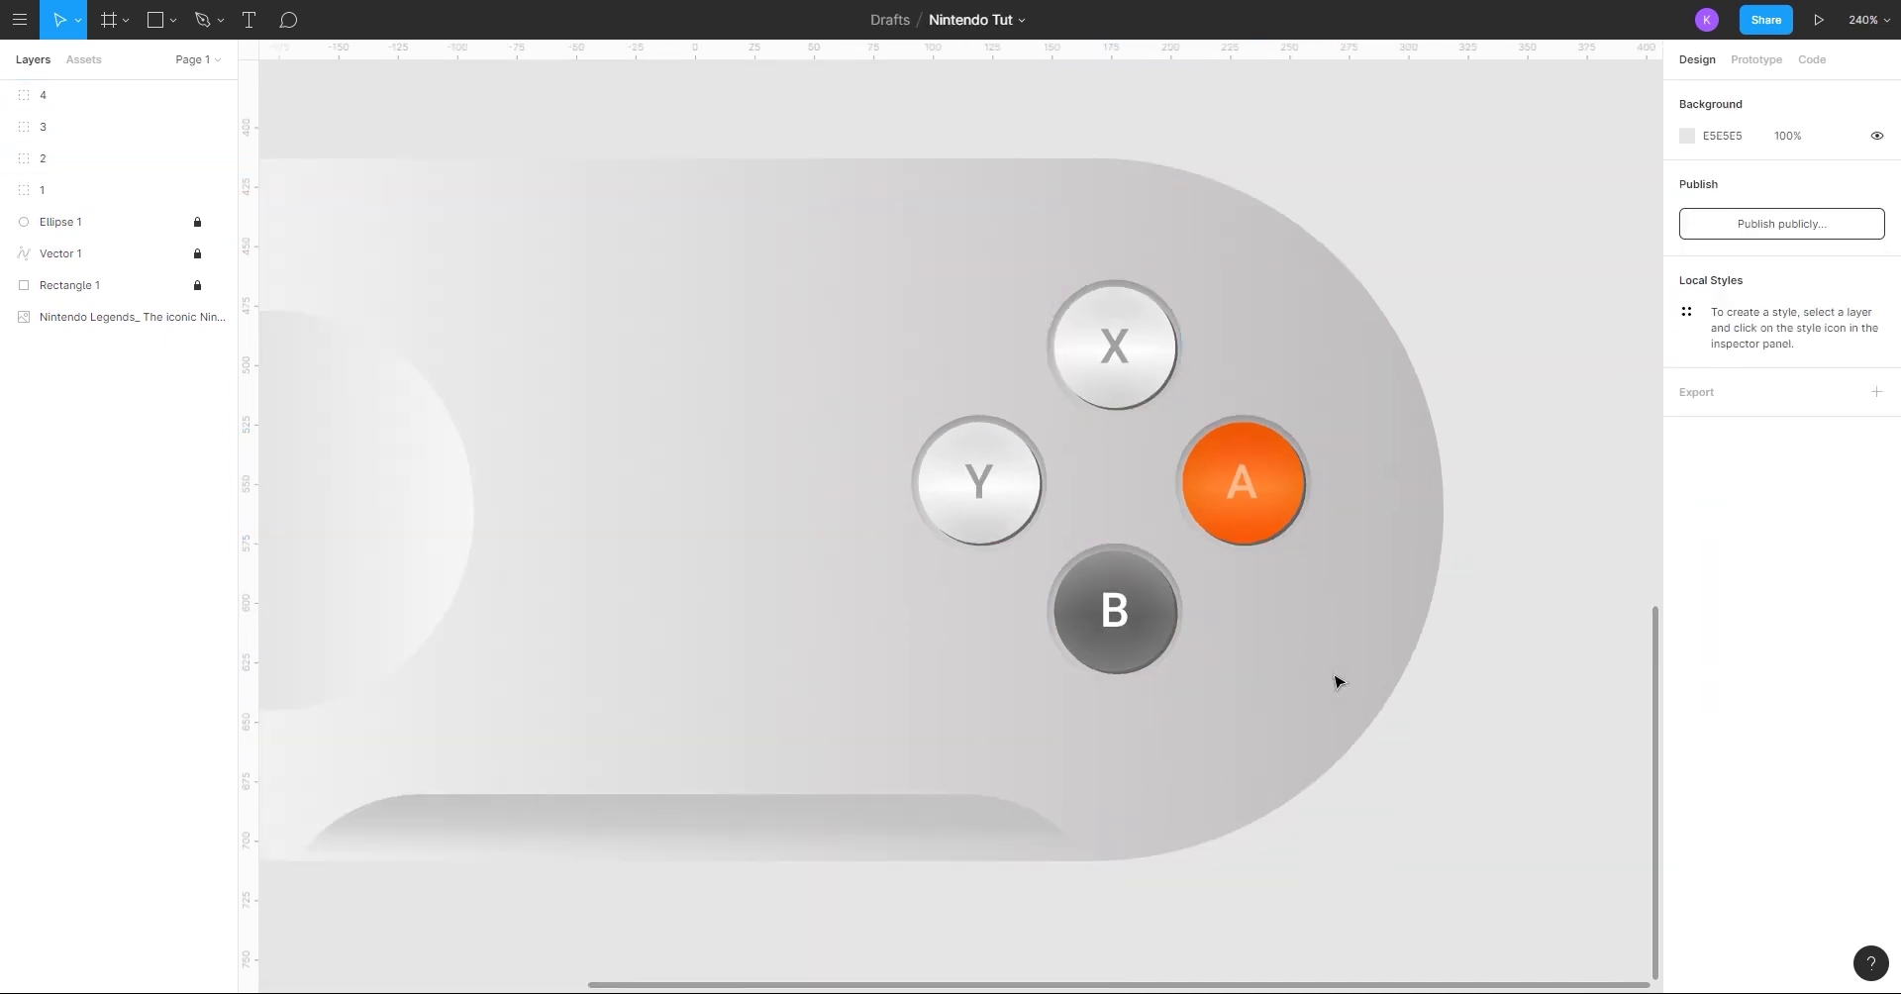
- Align the A and Y buttons with each other, and the X and B buttons with each other
scroll(1300, 658, up, 1)
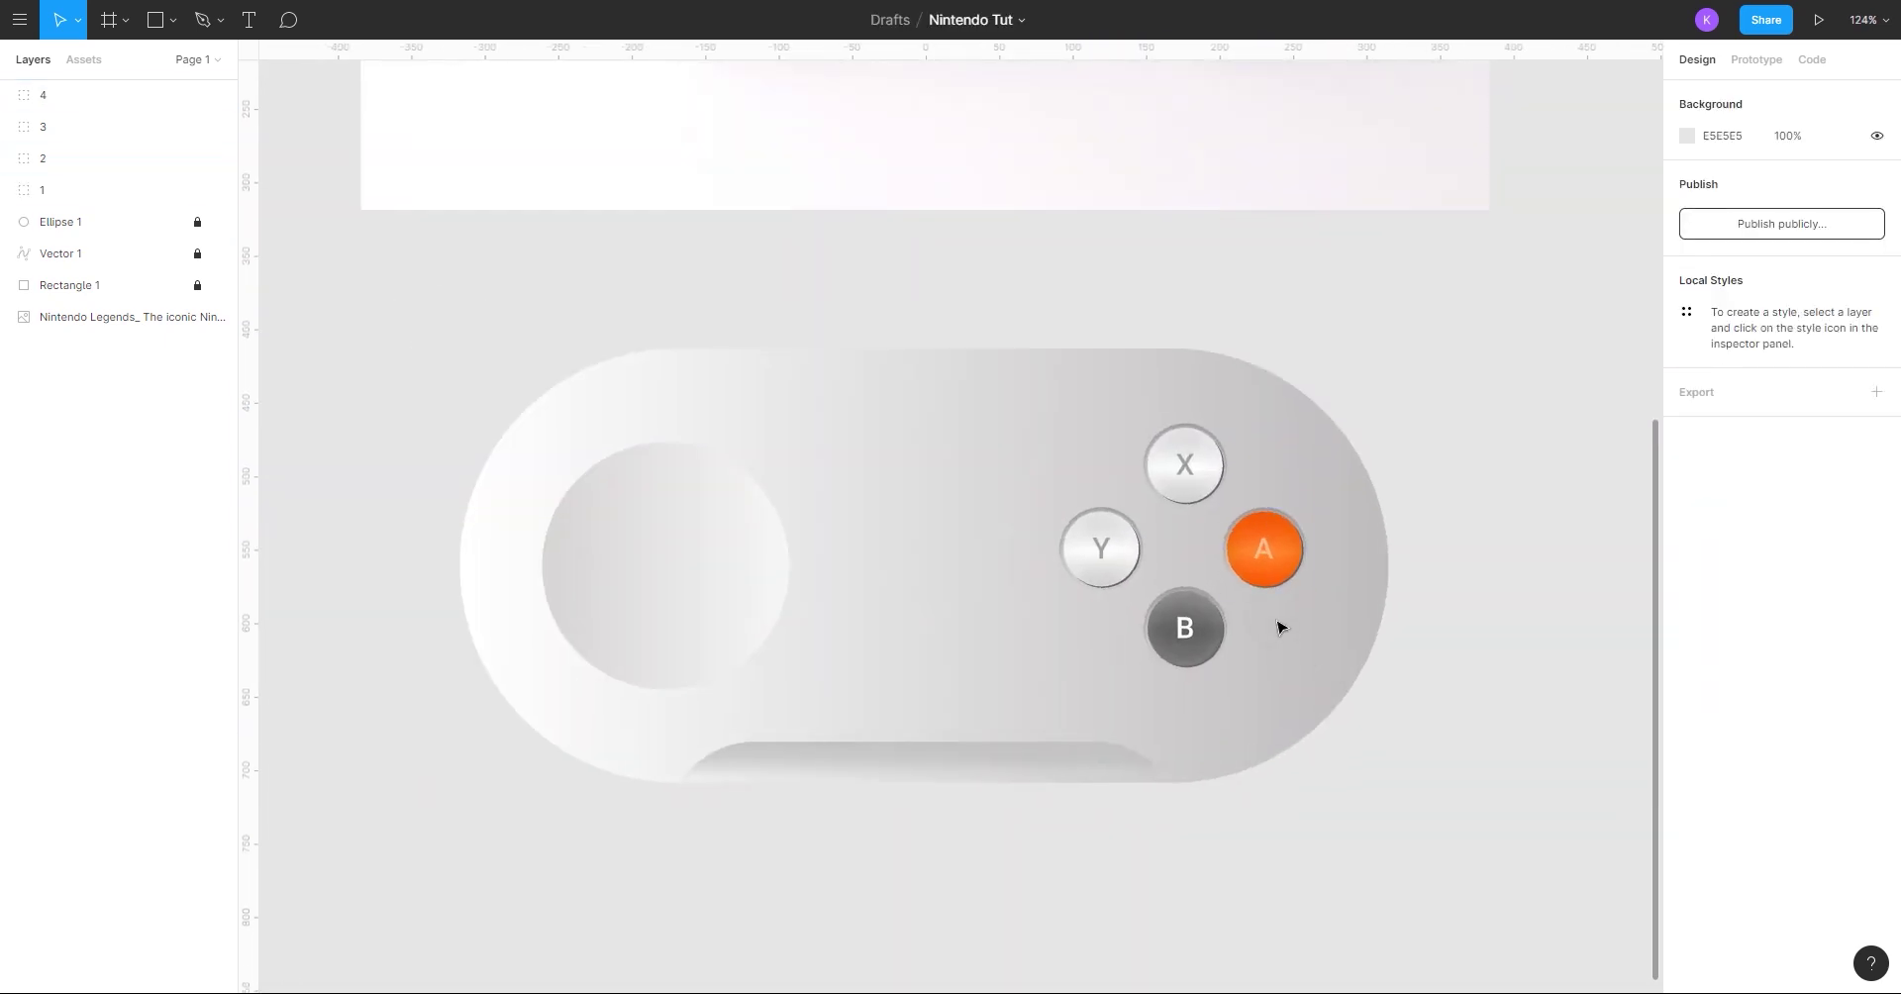
click(1266, 554)
shift+click(1105, 552)
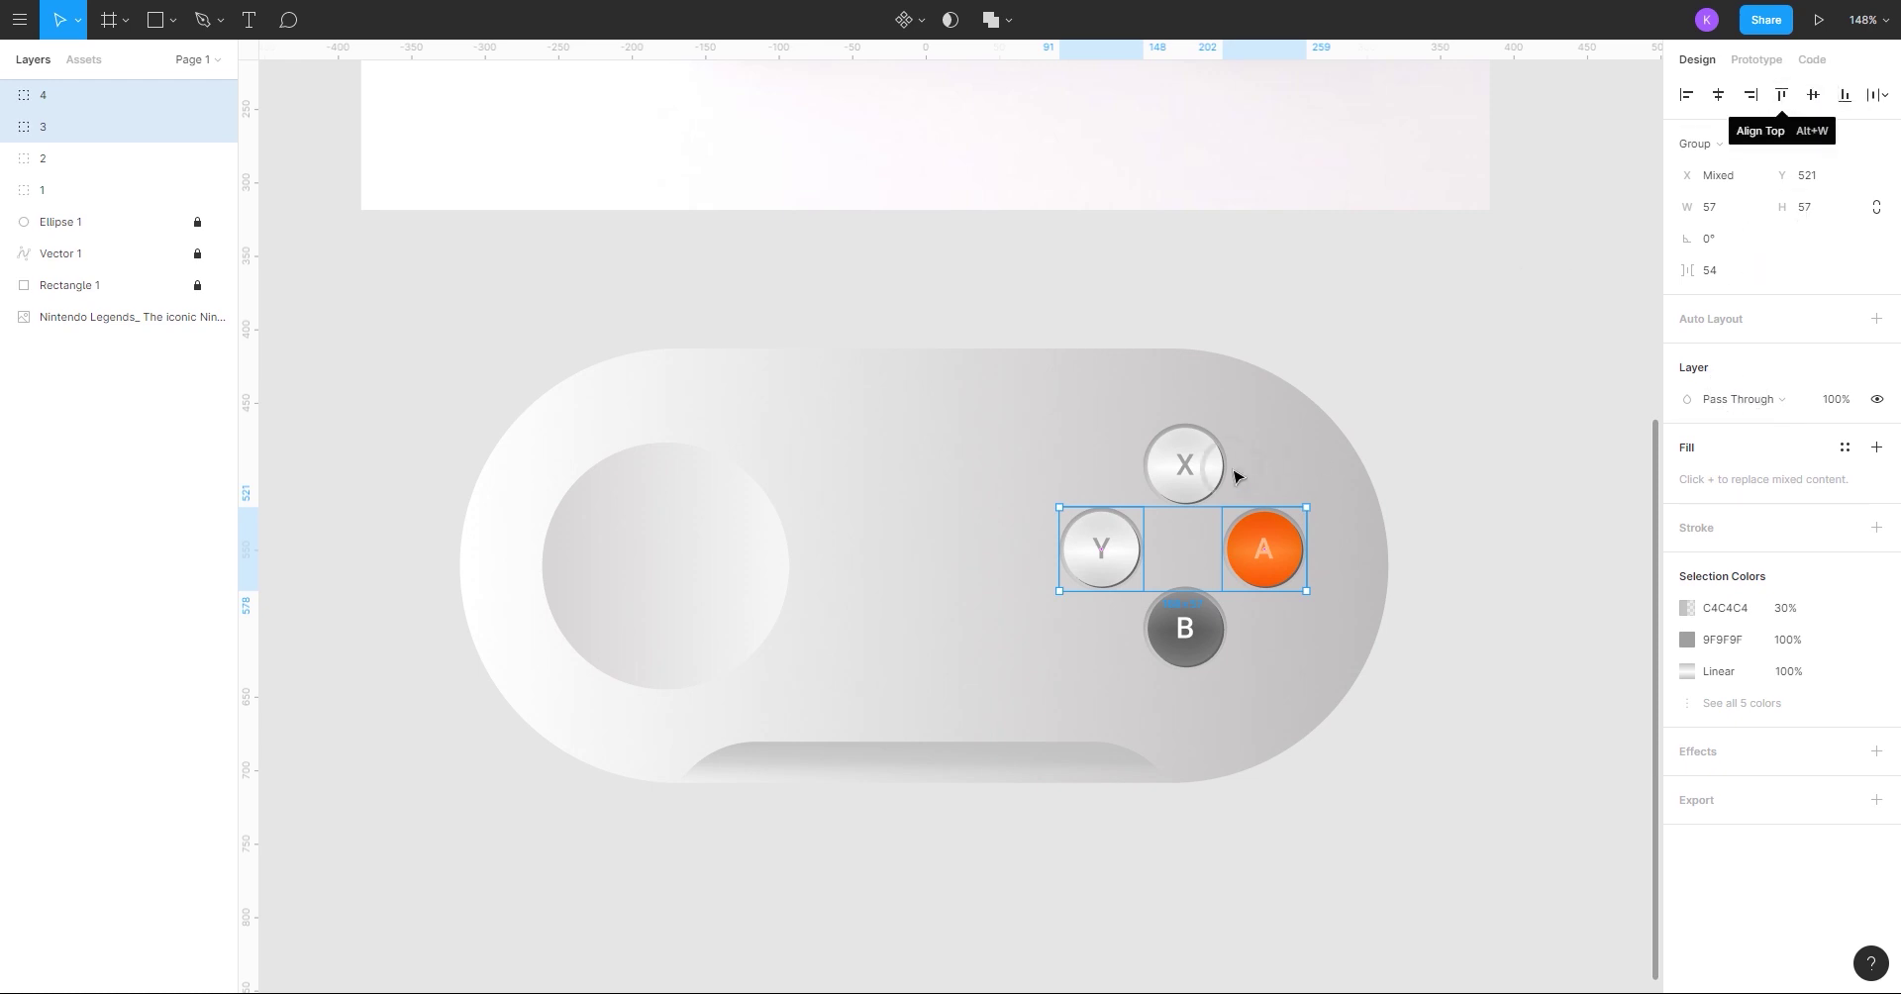
click(1192, 470)
shift+click(1187, 627)
click(1550, 339)
- Group the four button groups 1, 2, 3 and 4 into one group
click(1287, 547)
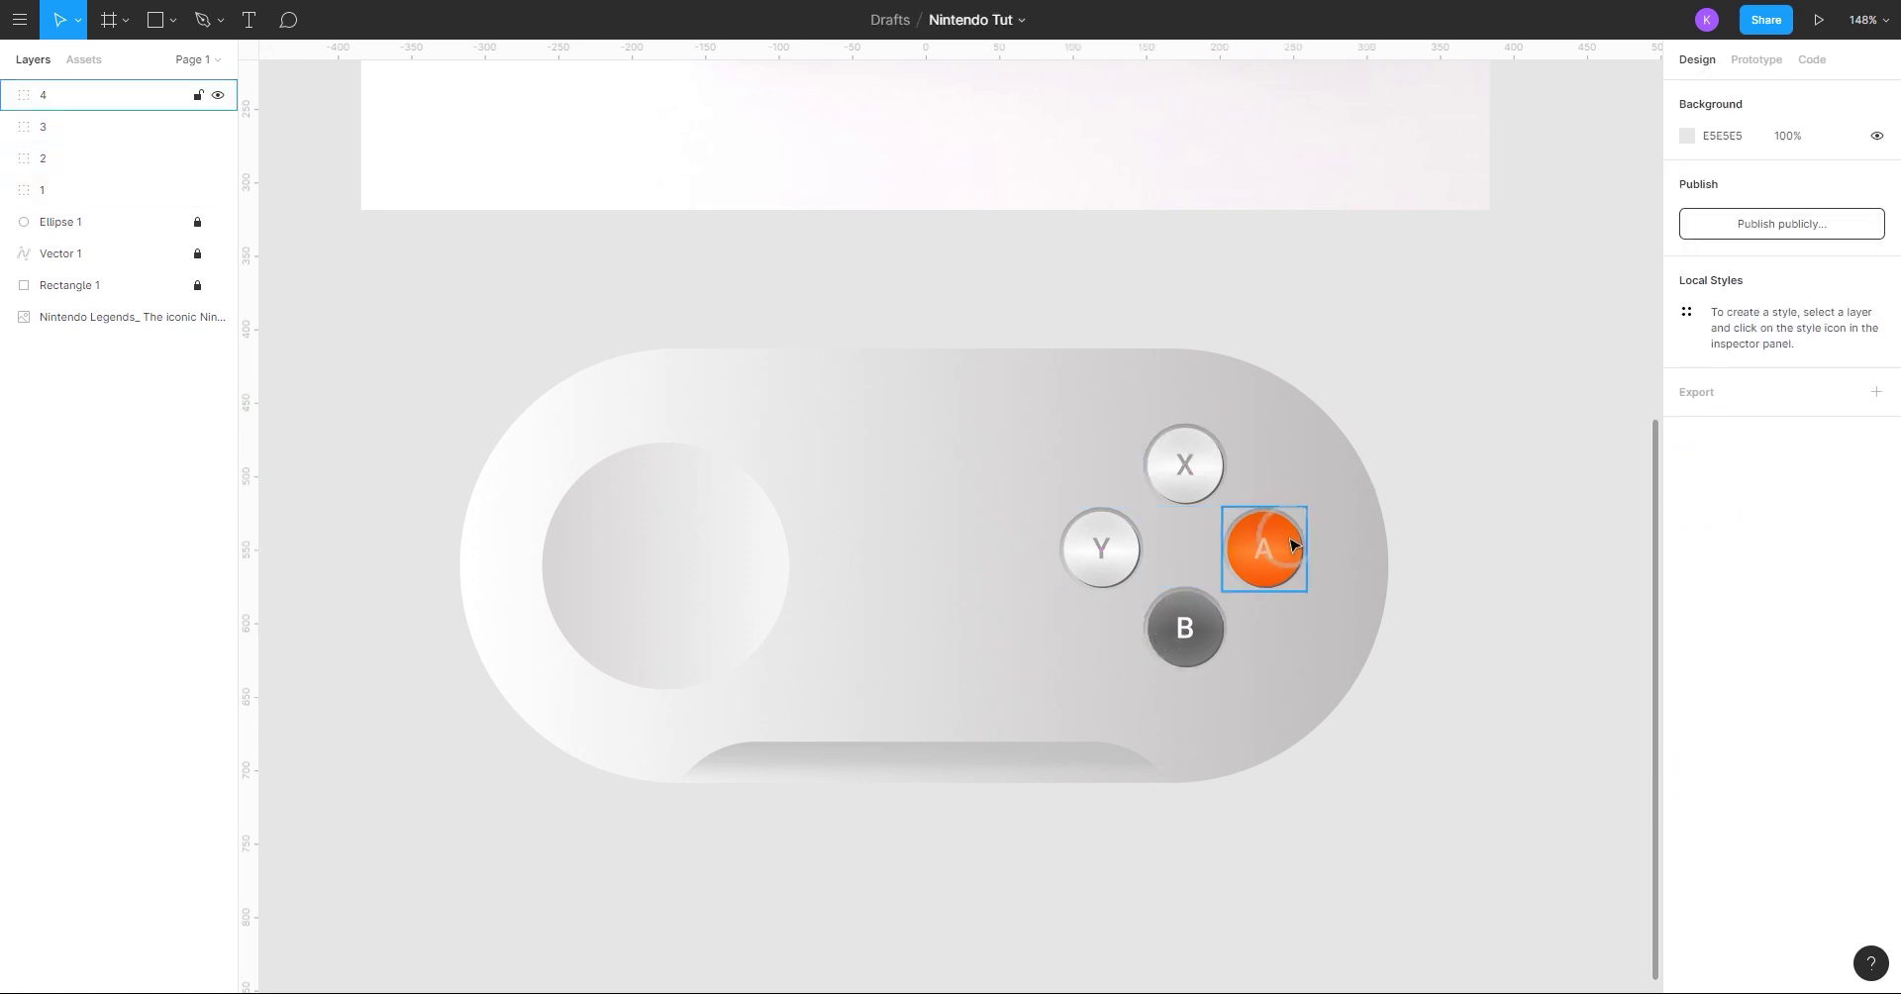
click(55, 125)
shift+click(44, 95)
shift+click(43, 159)
shift+click(48, 190)
key(ctrl+g)
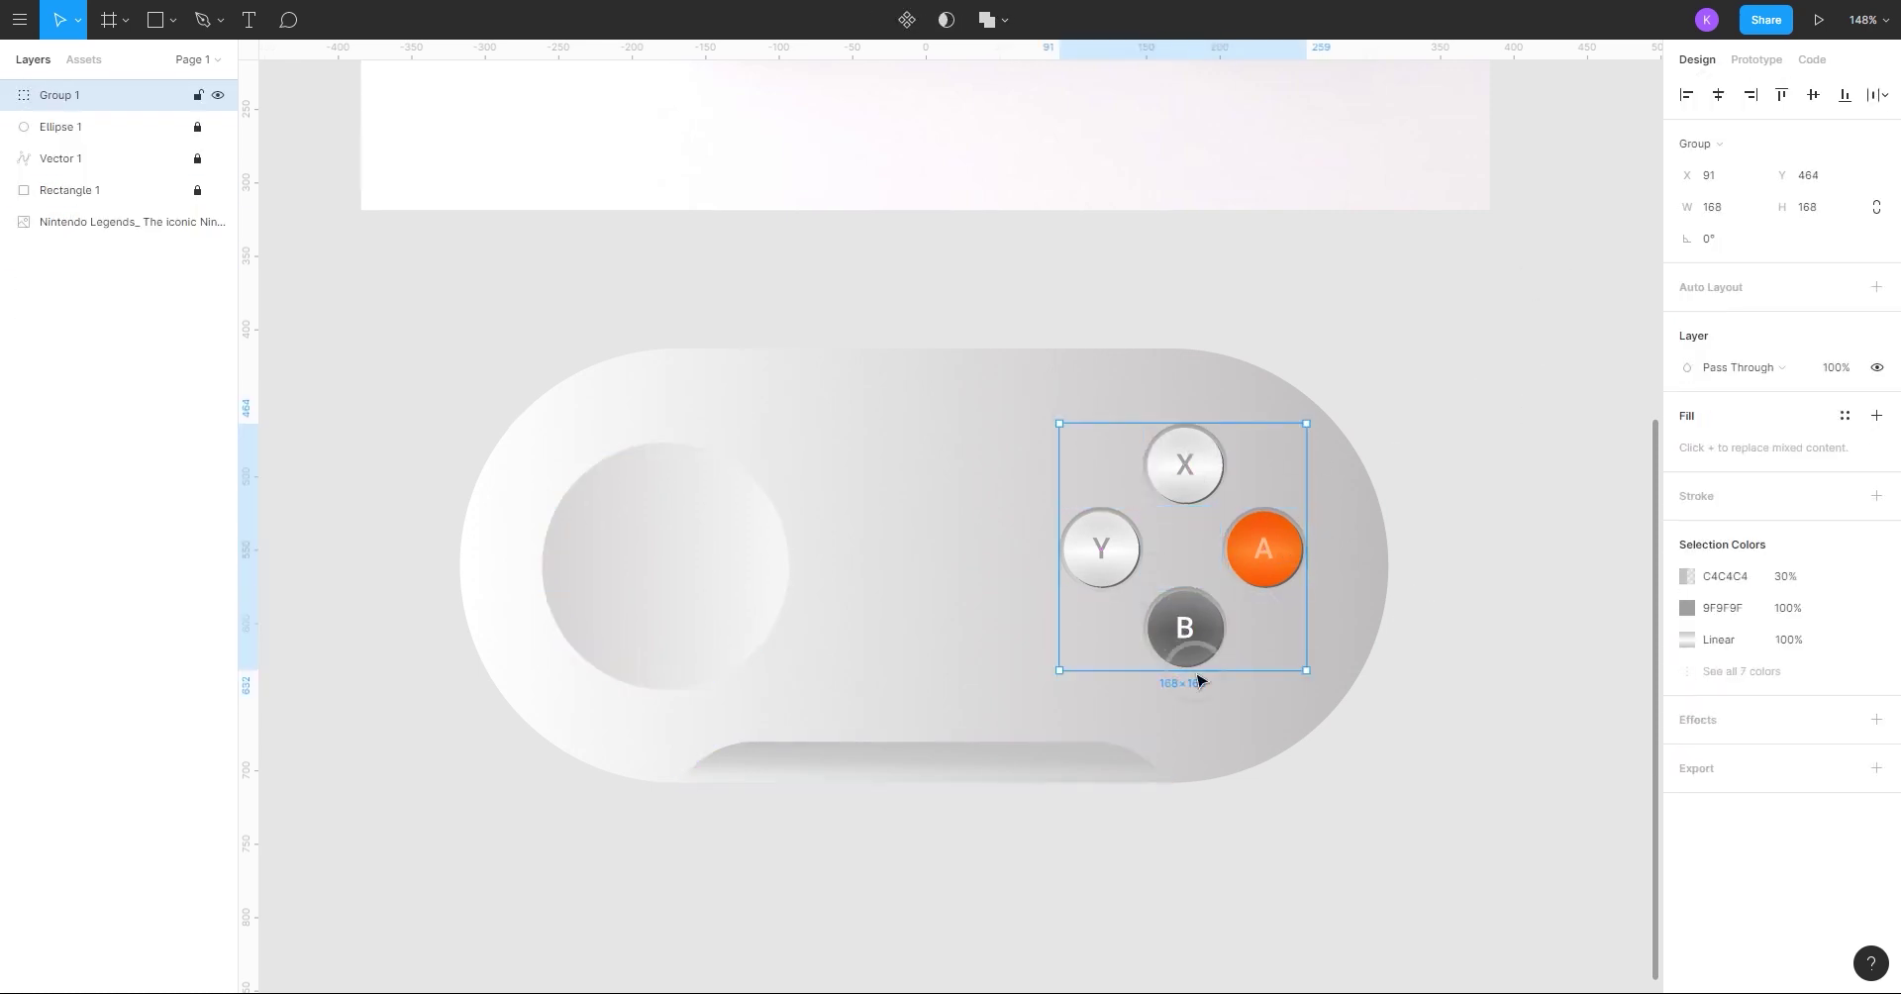
- Unlock the large D-pad circle and align it with the button group on their vertical centres
click(1165, 780)
scroll(1166, 782, down, 3)
scroll(1165, 783, up, 1)
click(1176, 804)
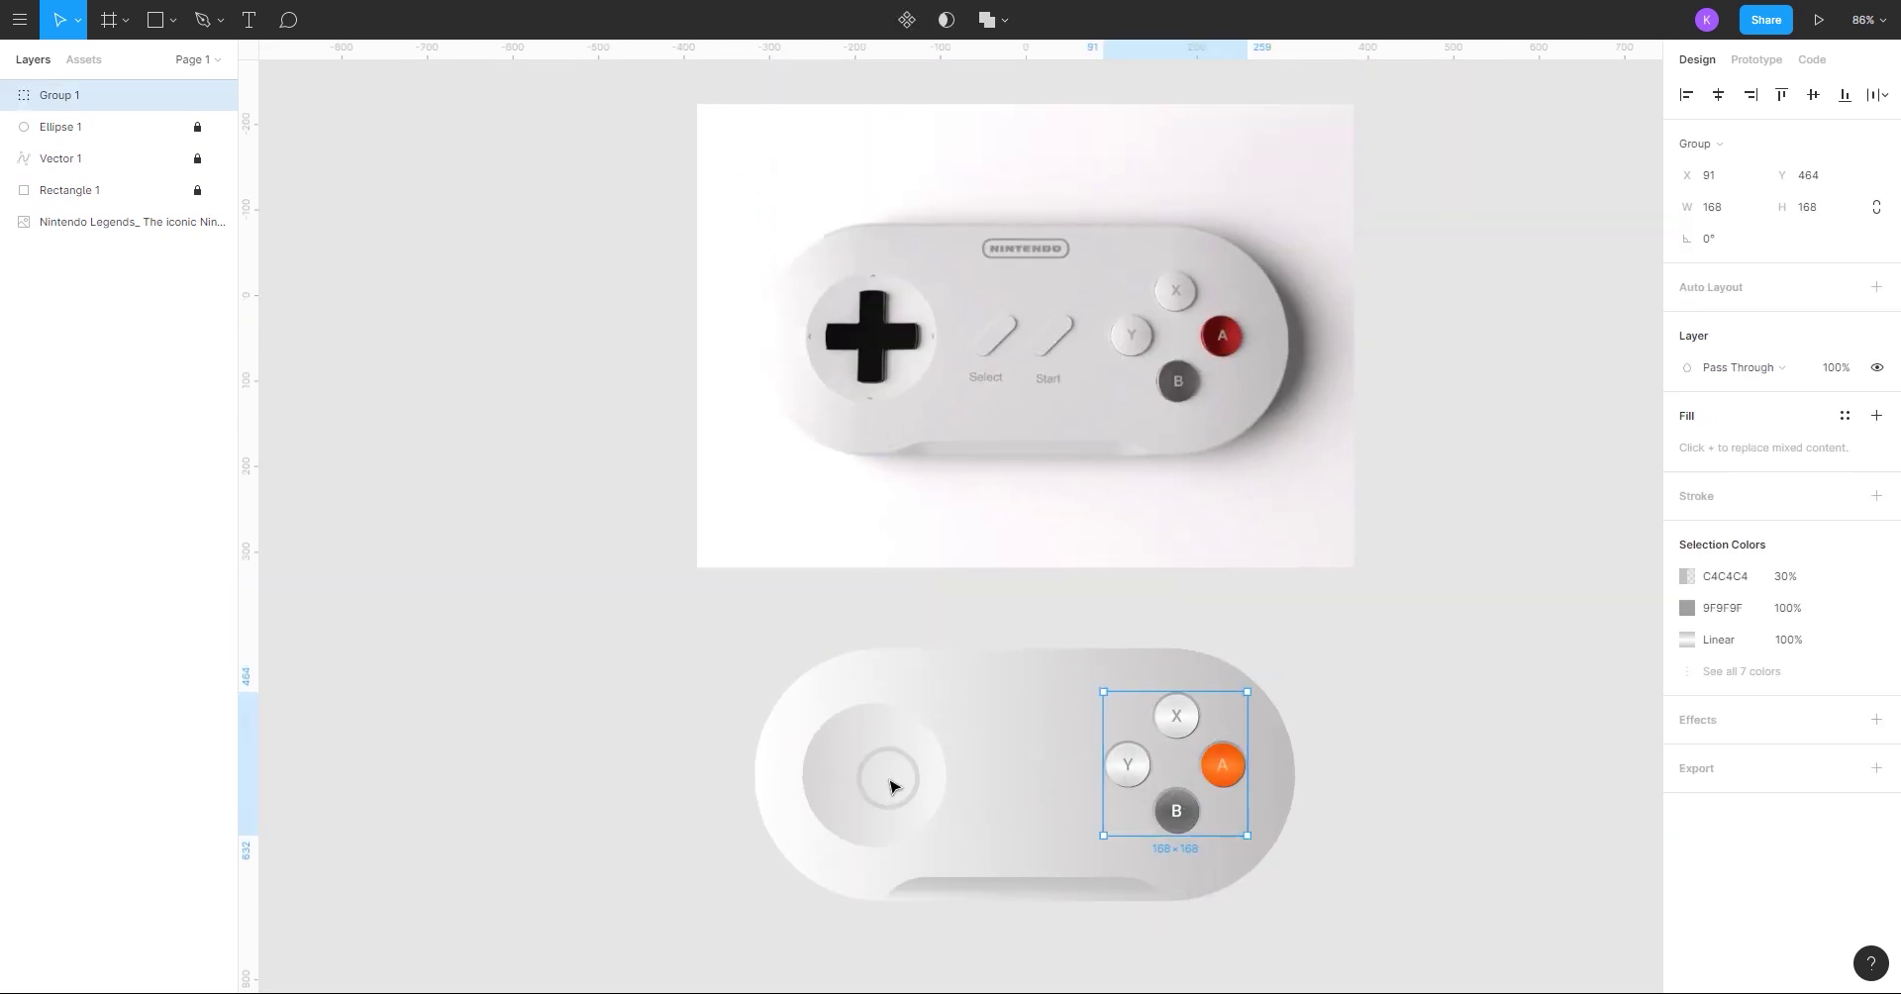
click(177, 125)
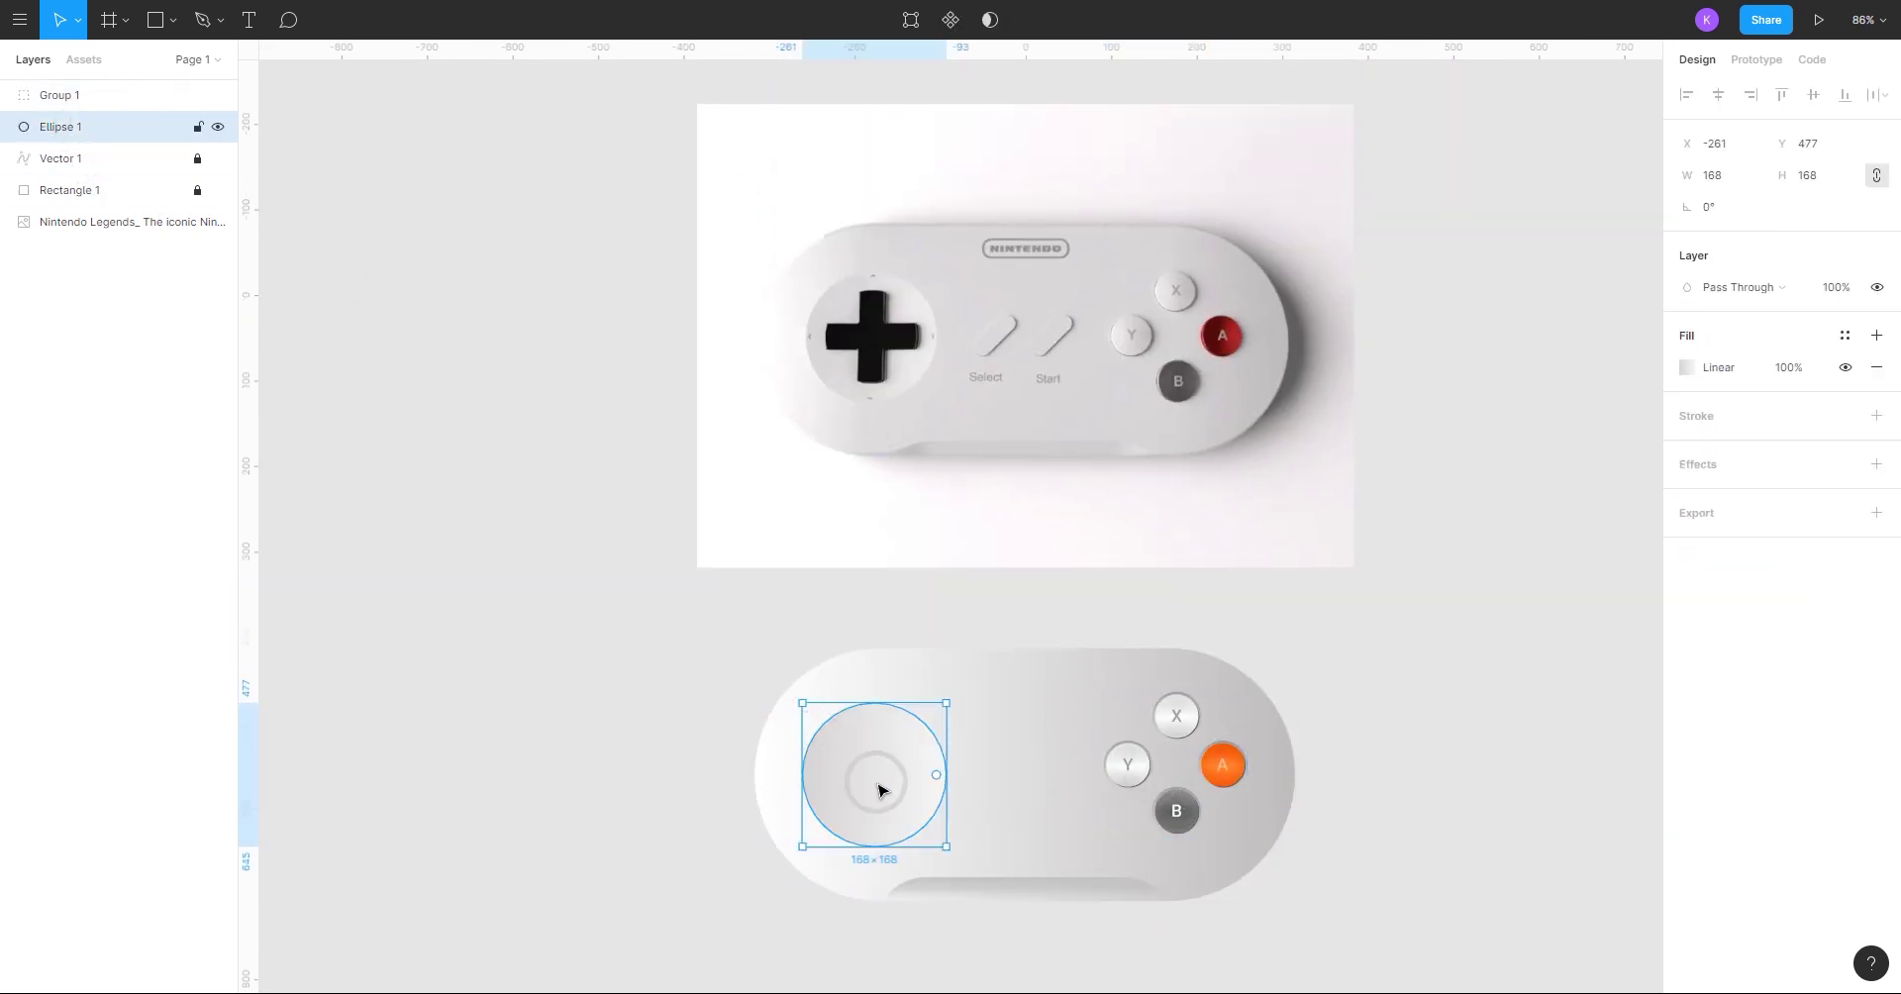
shift+click(1176, 827)
click(1813, 94)
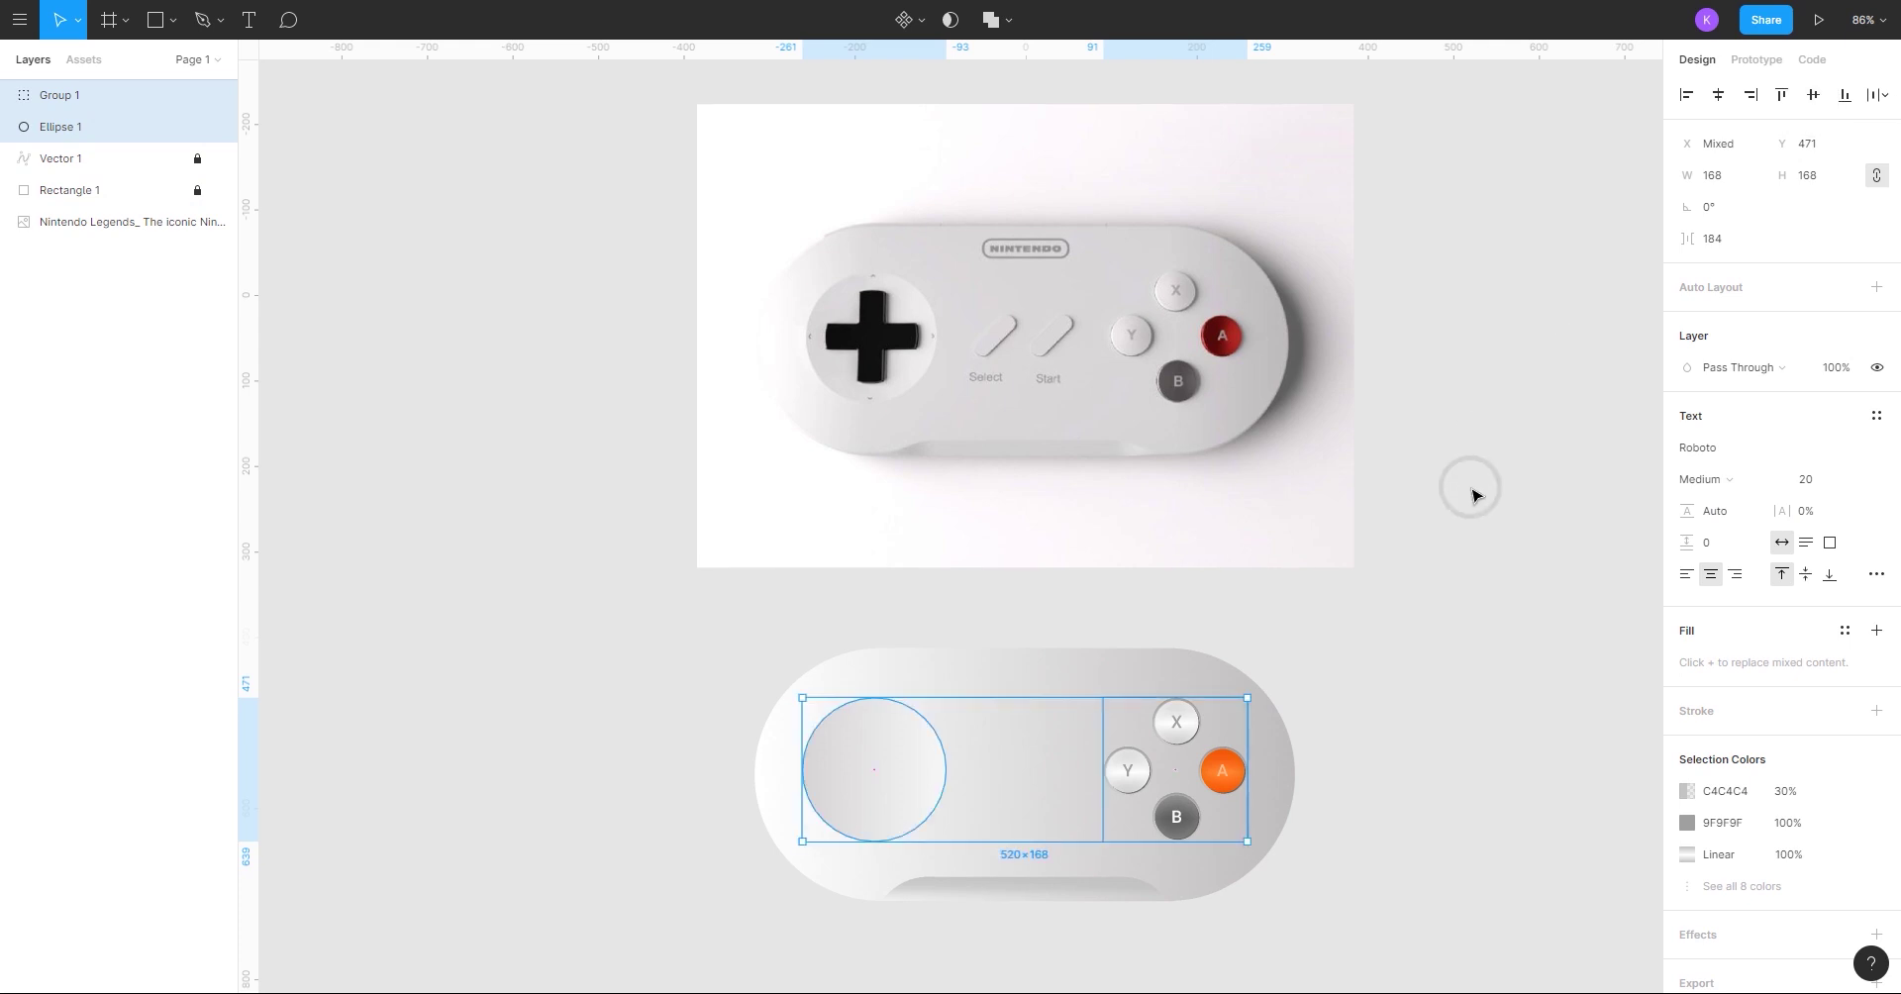
- Unlock the controller body and align it, the D-pad circle and the button group on their vertical centres
click(197, 189)
shift+click(975, 772)
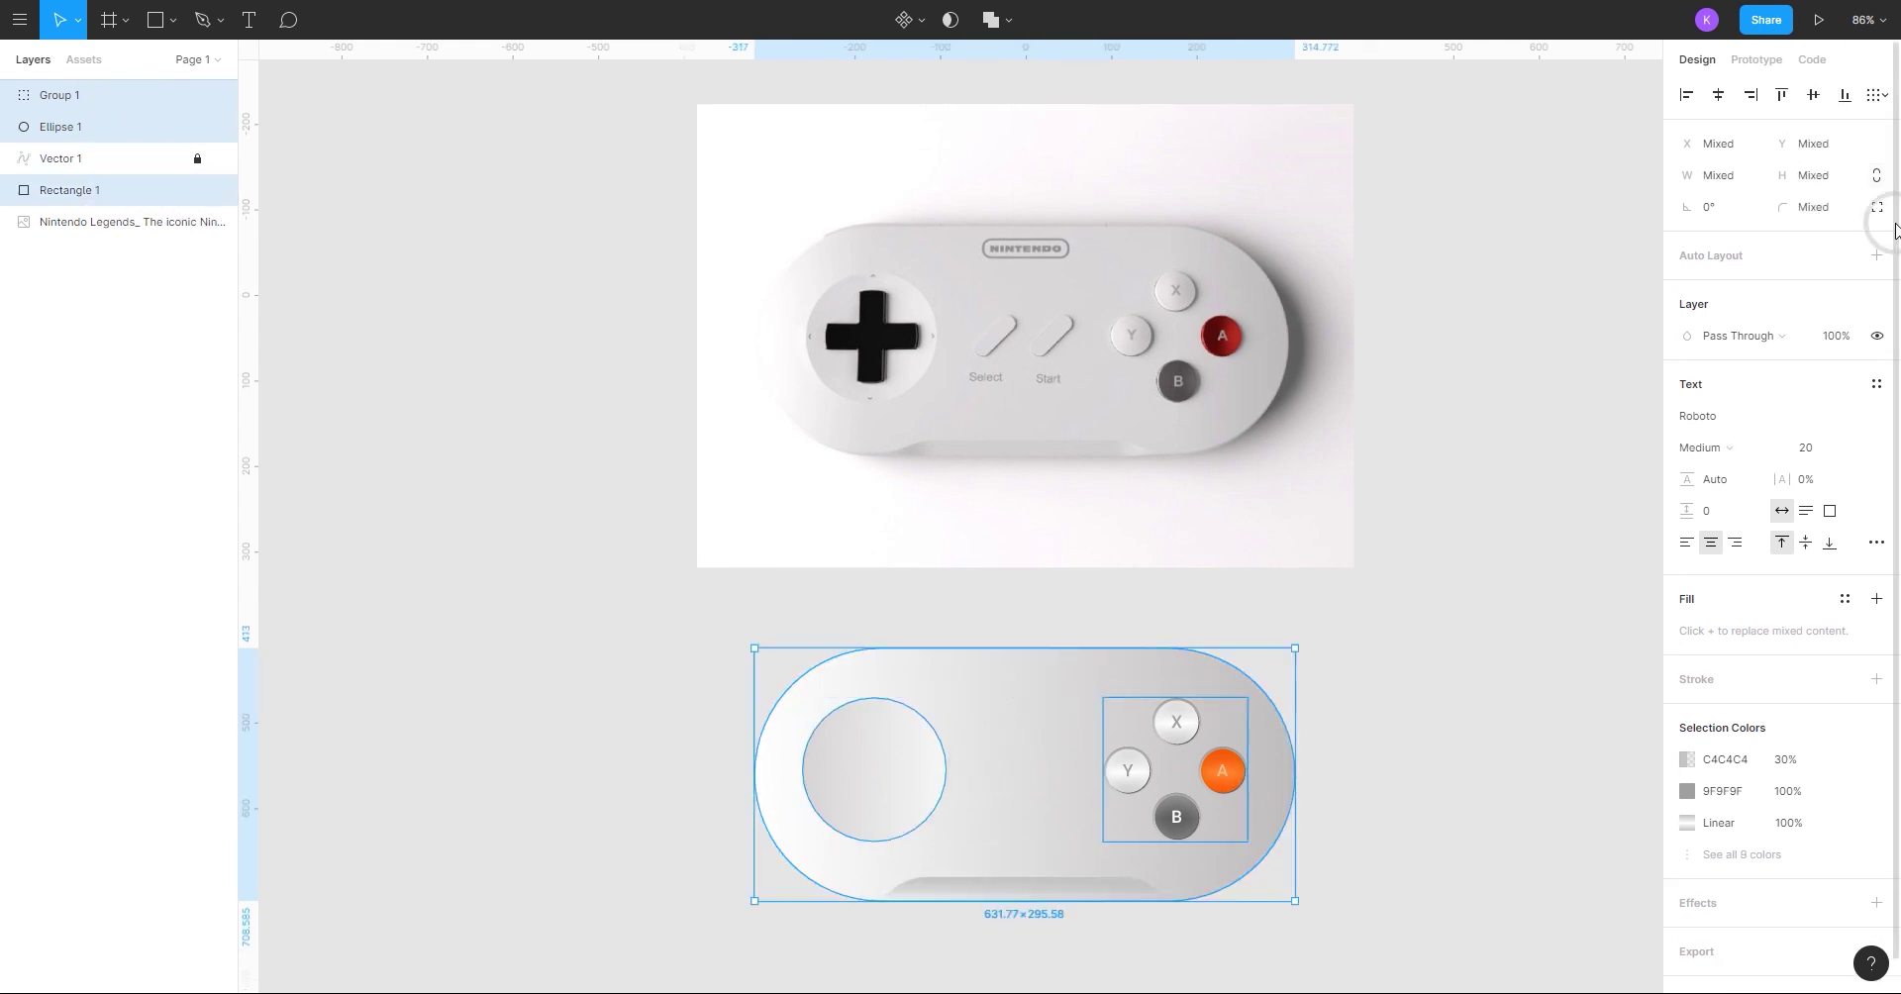
click(1813, 94)
click(1550, 381)
- Copy the properties of Ellipse 2, the recessed ring behind the A button
scroll(1222, 772, up, 5)
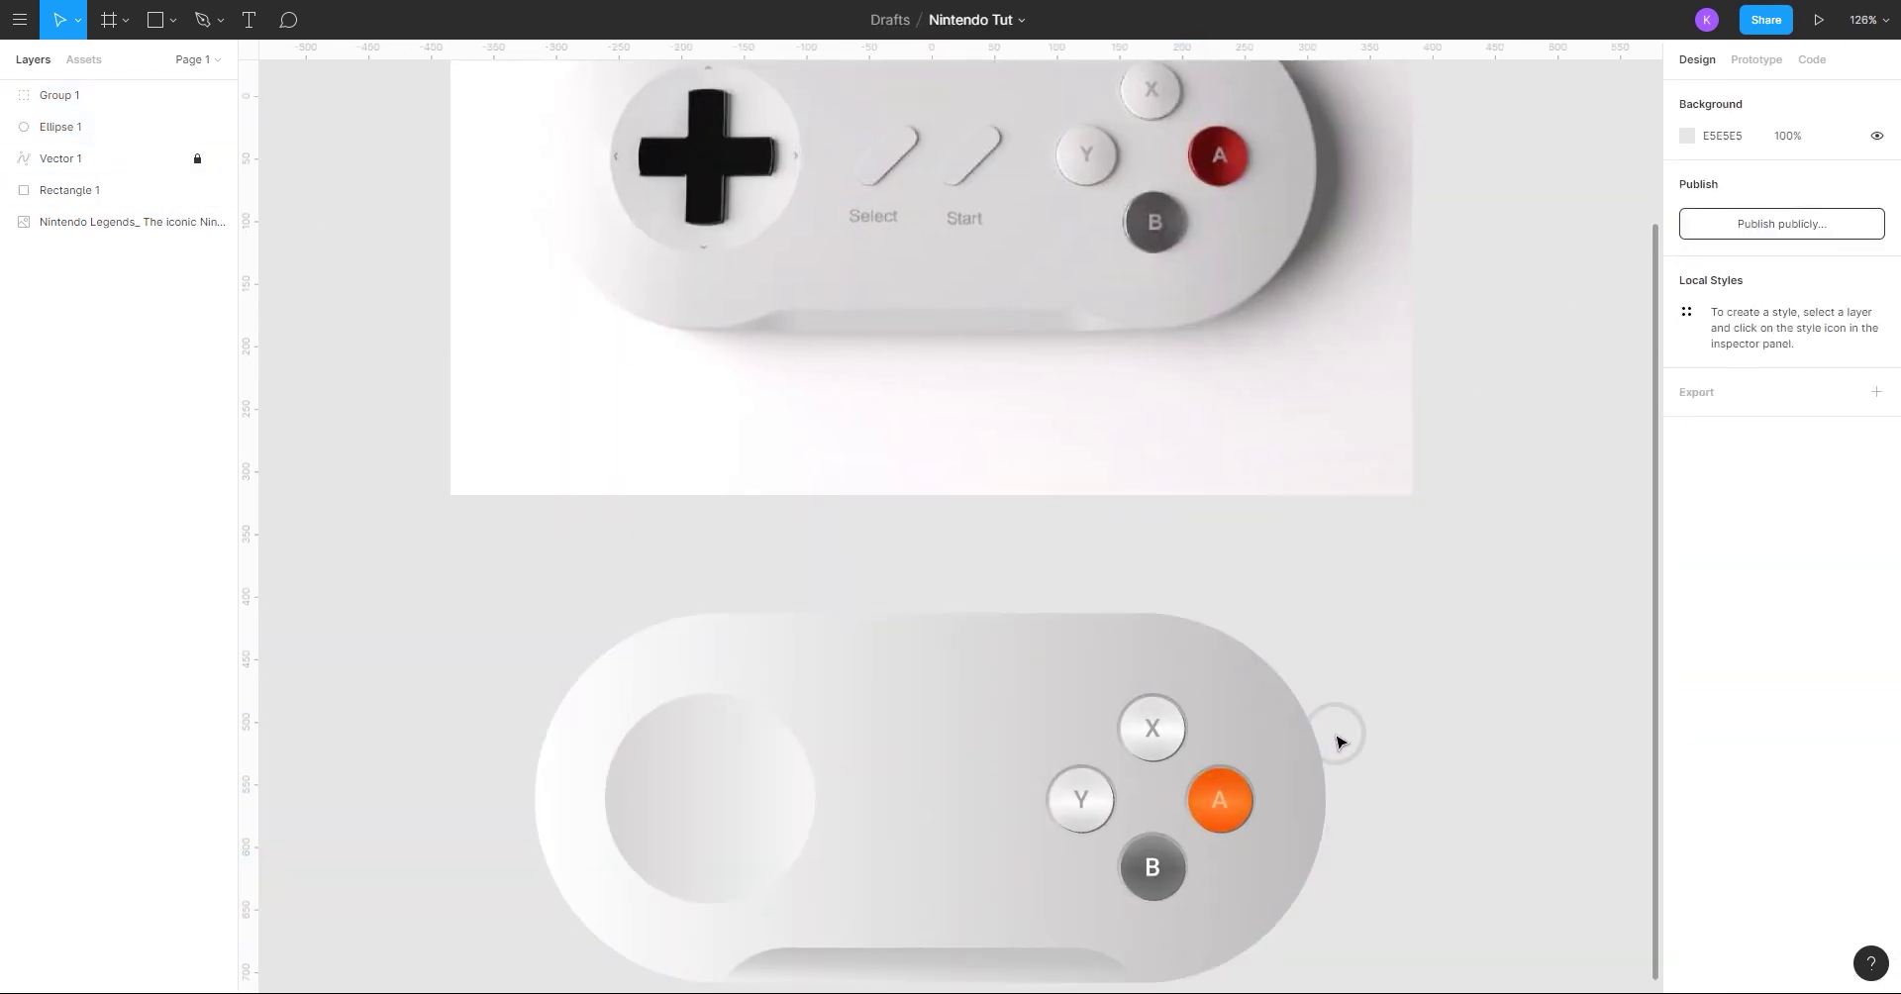
scroll(951, 683, up, 3)
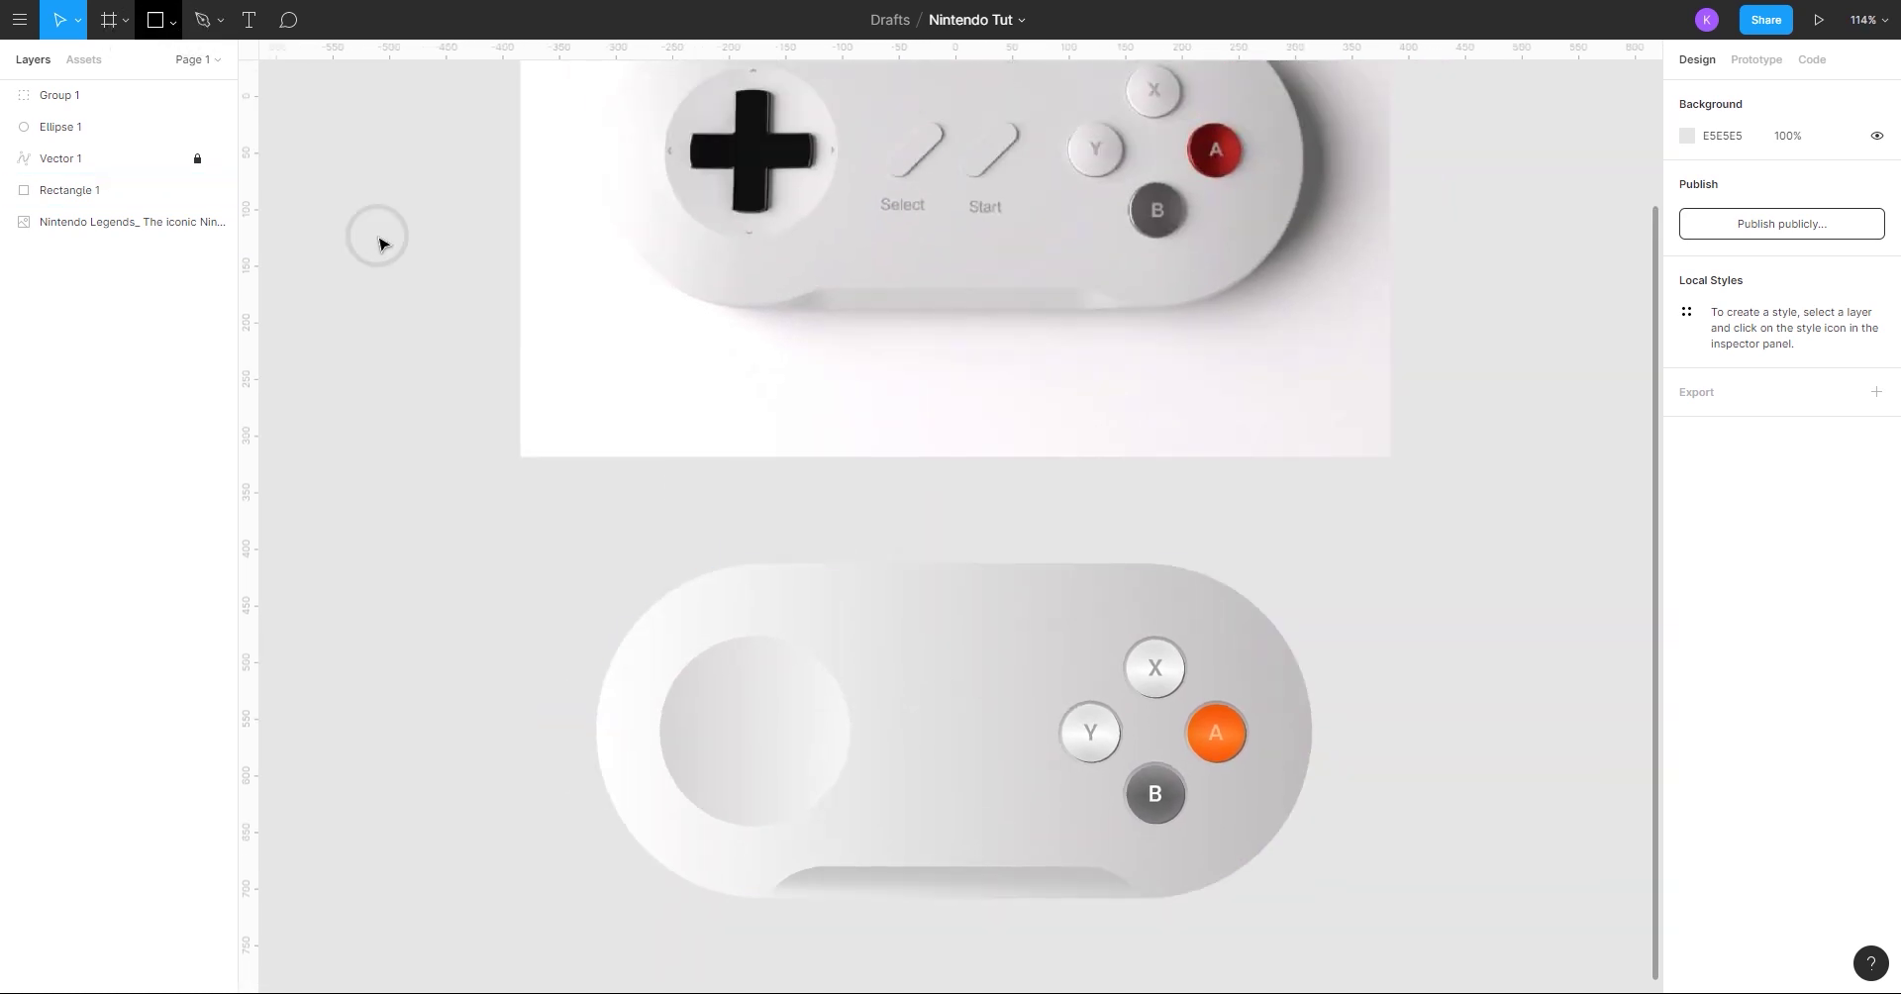
scroll(1090, 733, up, 5)
click(70, 127)
click(60, 95)
click(40, 126)
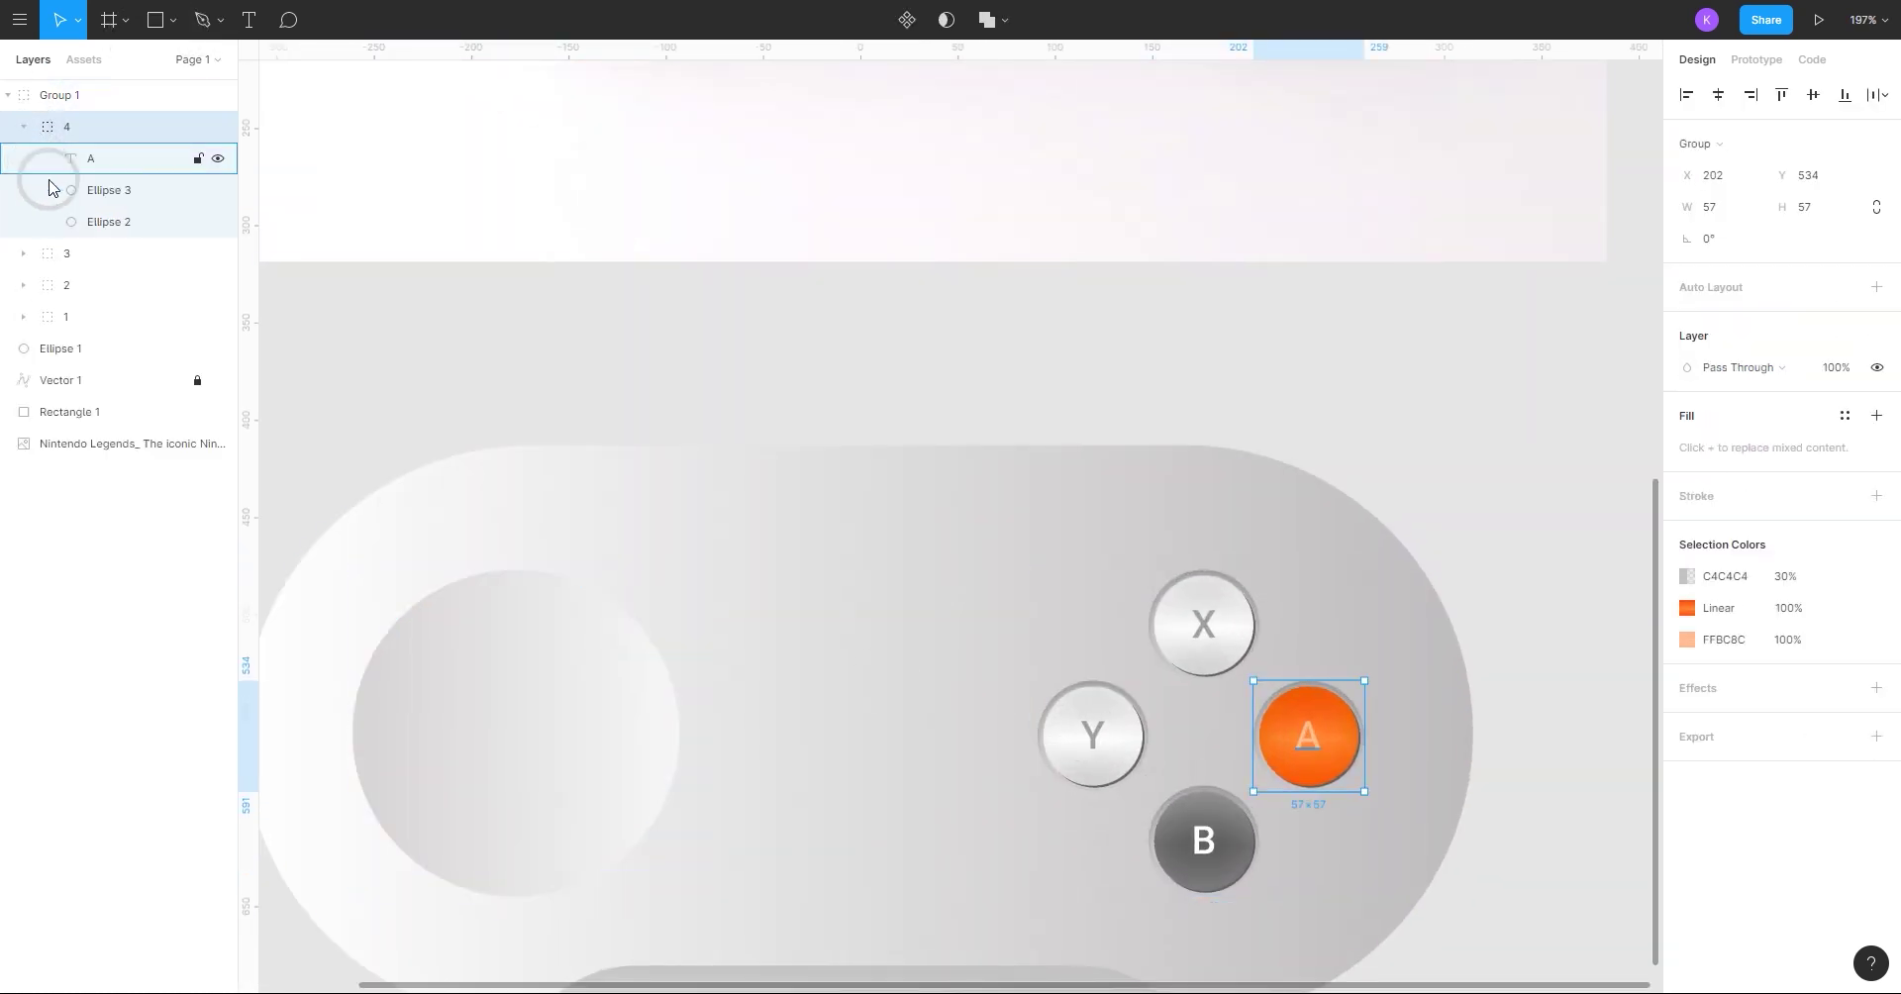
click(57, 220)
right_click(56, 210)
mouse_move(178, 723)
click(346, 818)
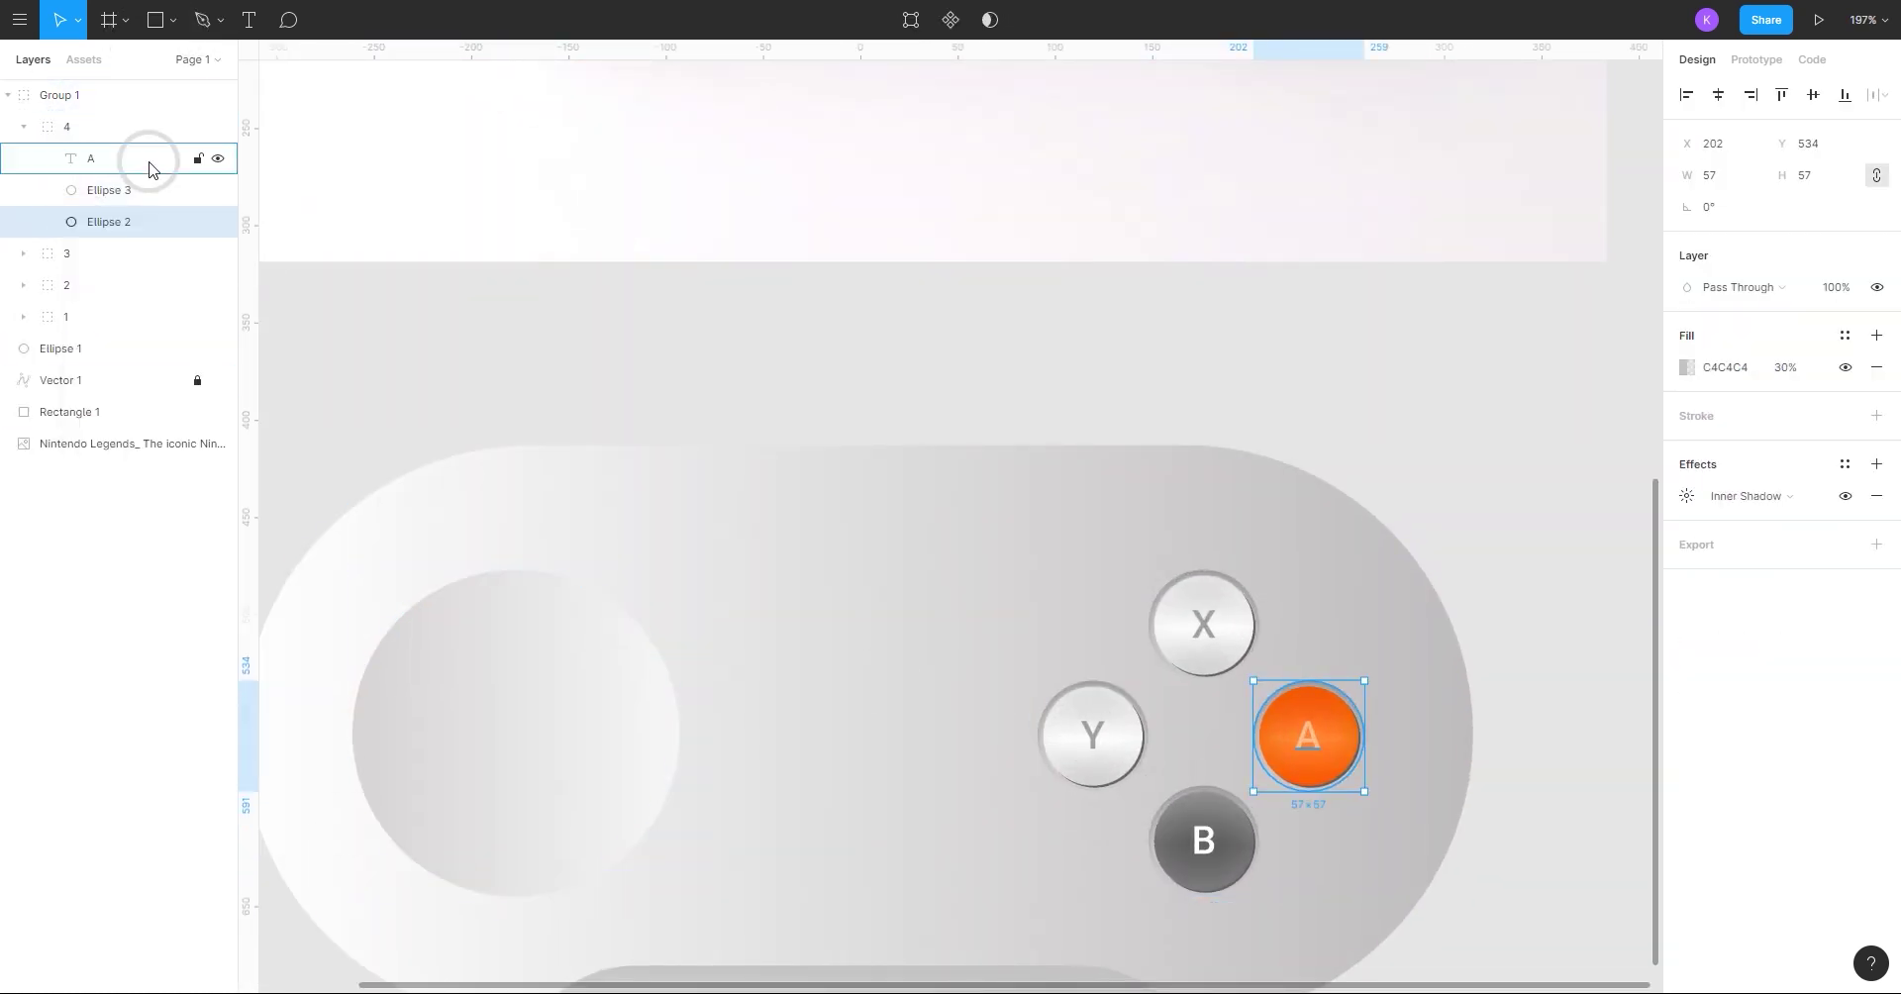
click(8, 95)
- Draw a 27 × 85 upright rectangle between the D-pad circle and the buttons, and set its corner radius to 200
click(840, 221)
scroll(862, 324, down, 5)
click(693, 335)
click(172, 20)
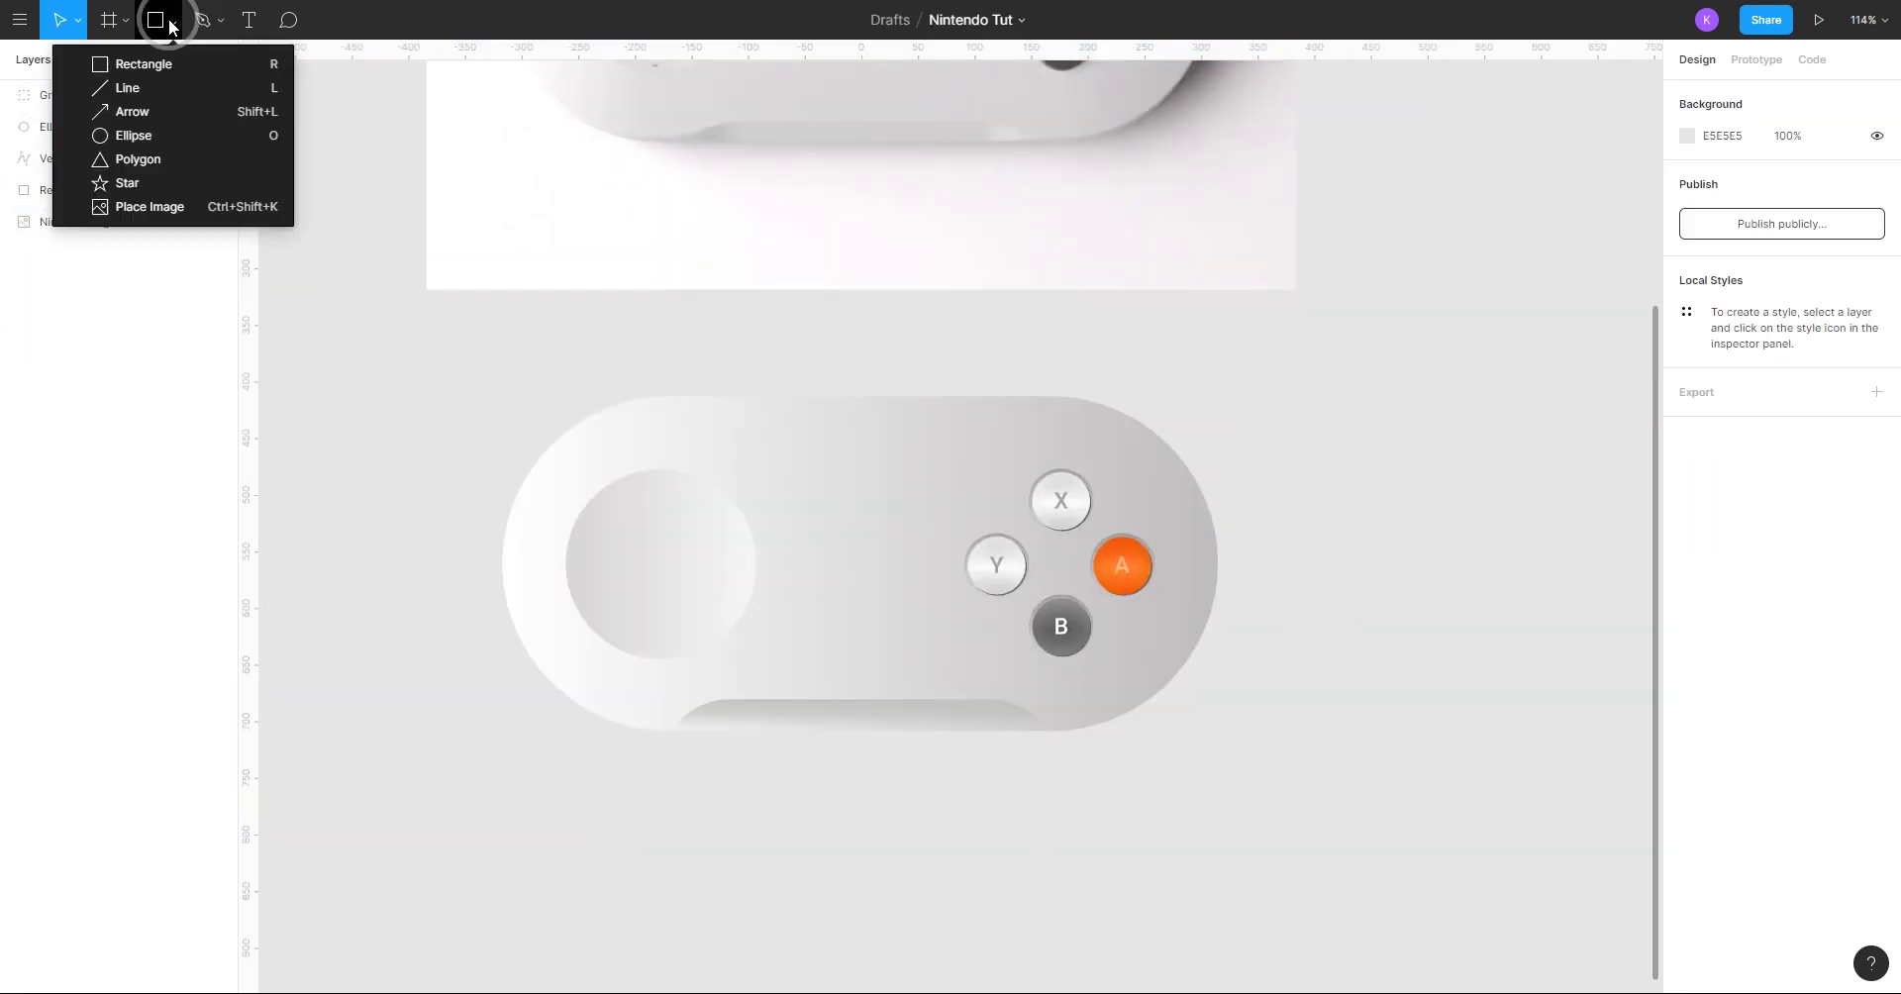
click(143, 64)
scroll(936, 713, up, 3)
scroll(912, 672, down, 4)
scroll(891, 632, up, 3)
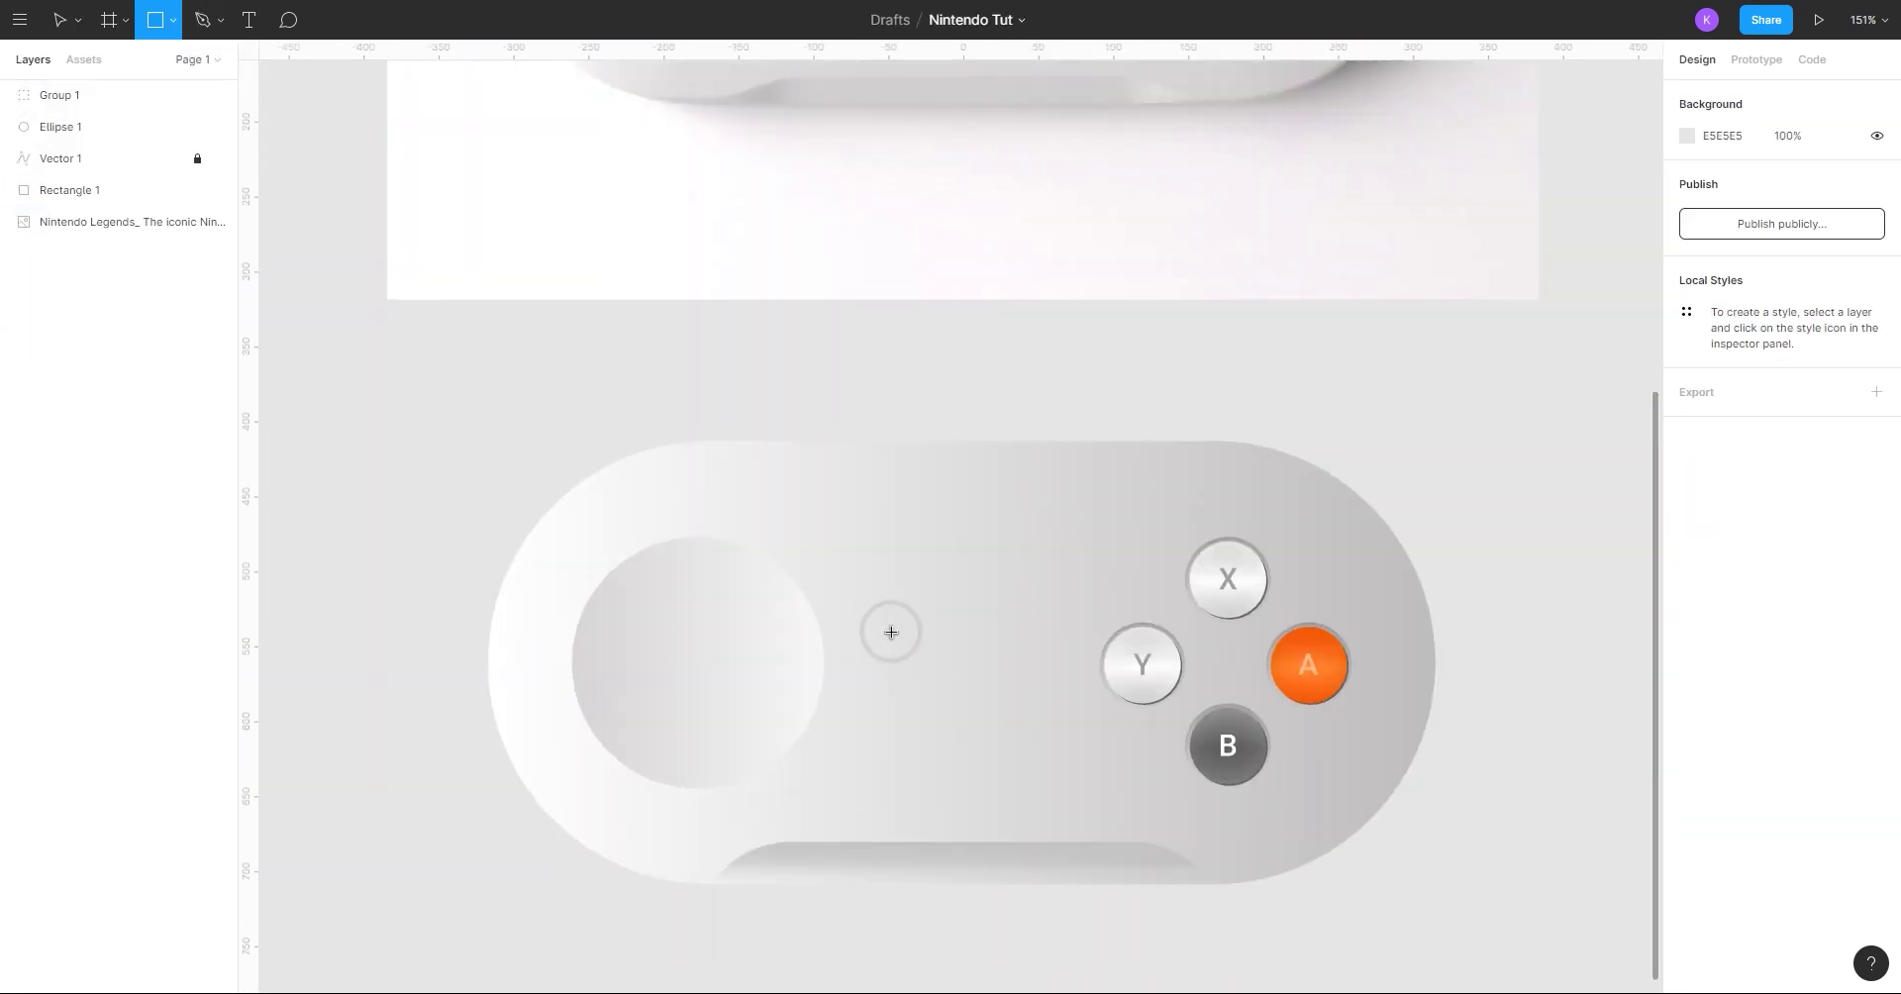
drag(886, 607, 930, 721)
click(1818, 216)
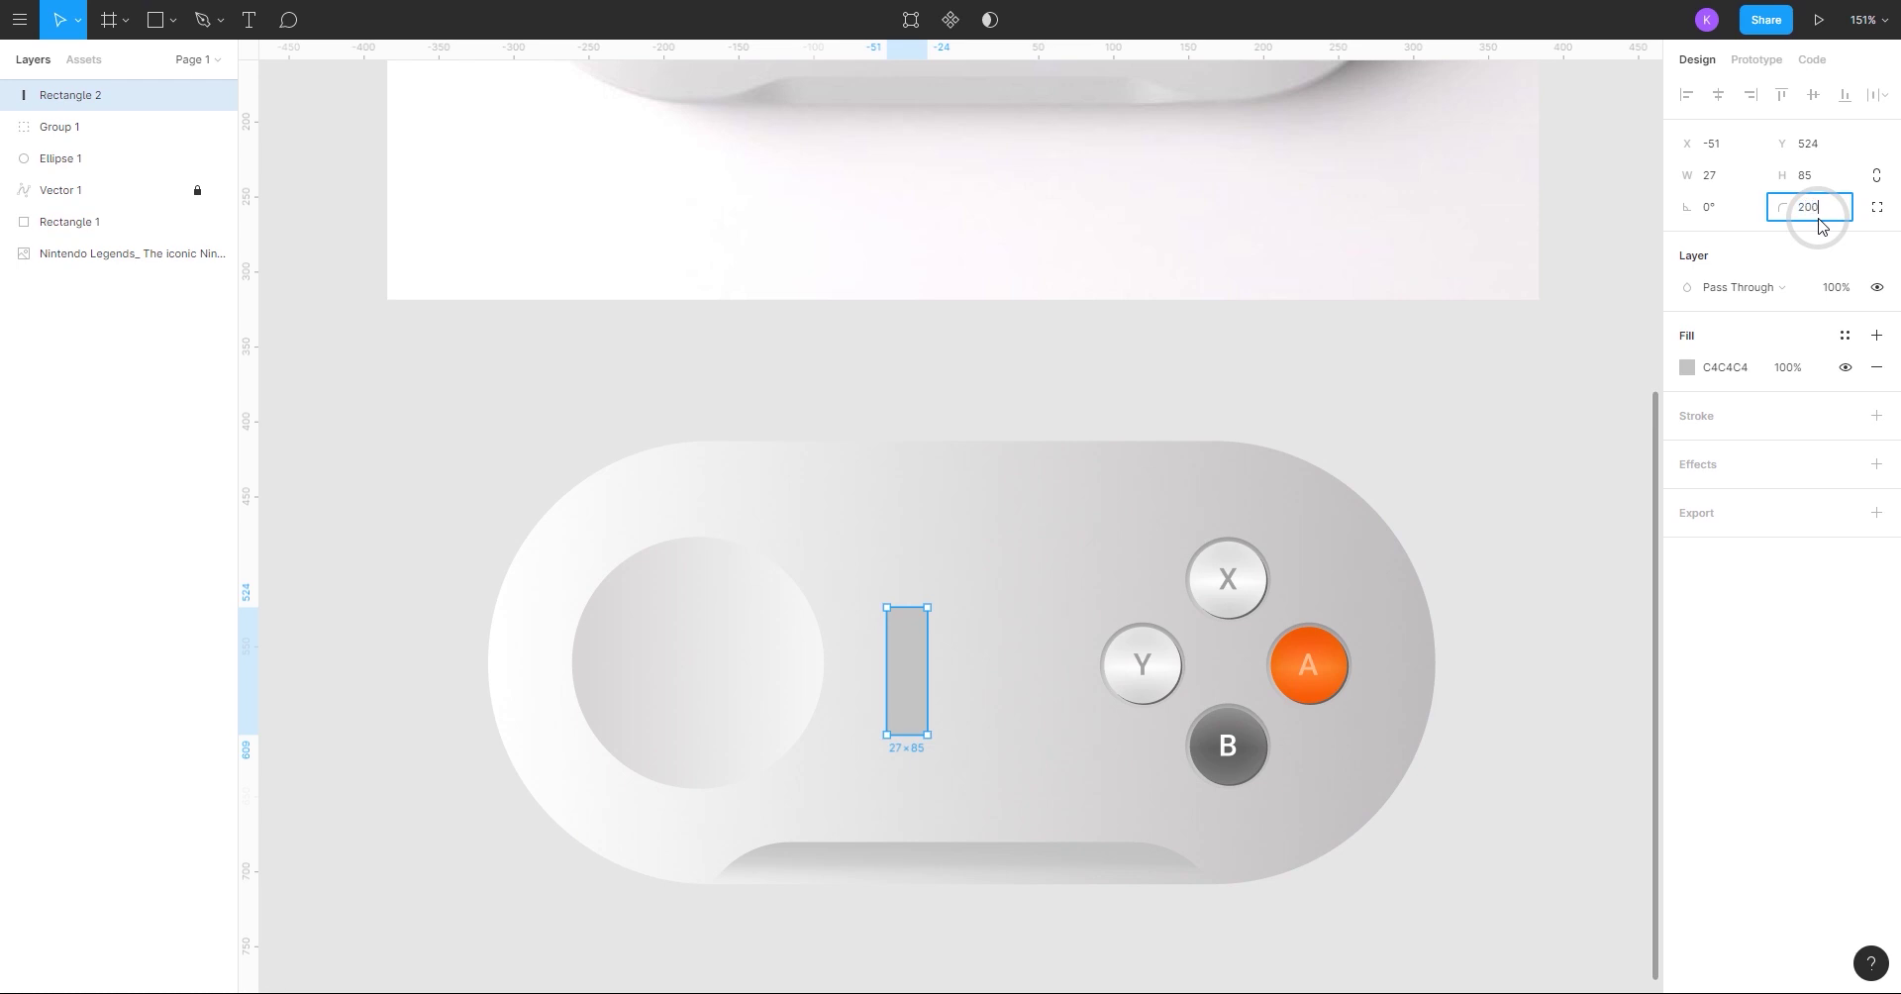
key(Return)
- Paste the copied ring properties onto the new upright rectangle and deselect it
scroll(1078, 637, up, 3)
right_click(832, 673)
click(911, 946)
key(Escape)
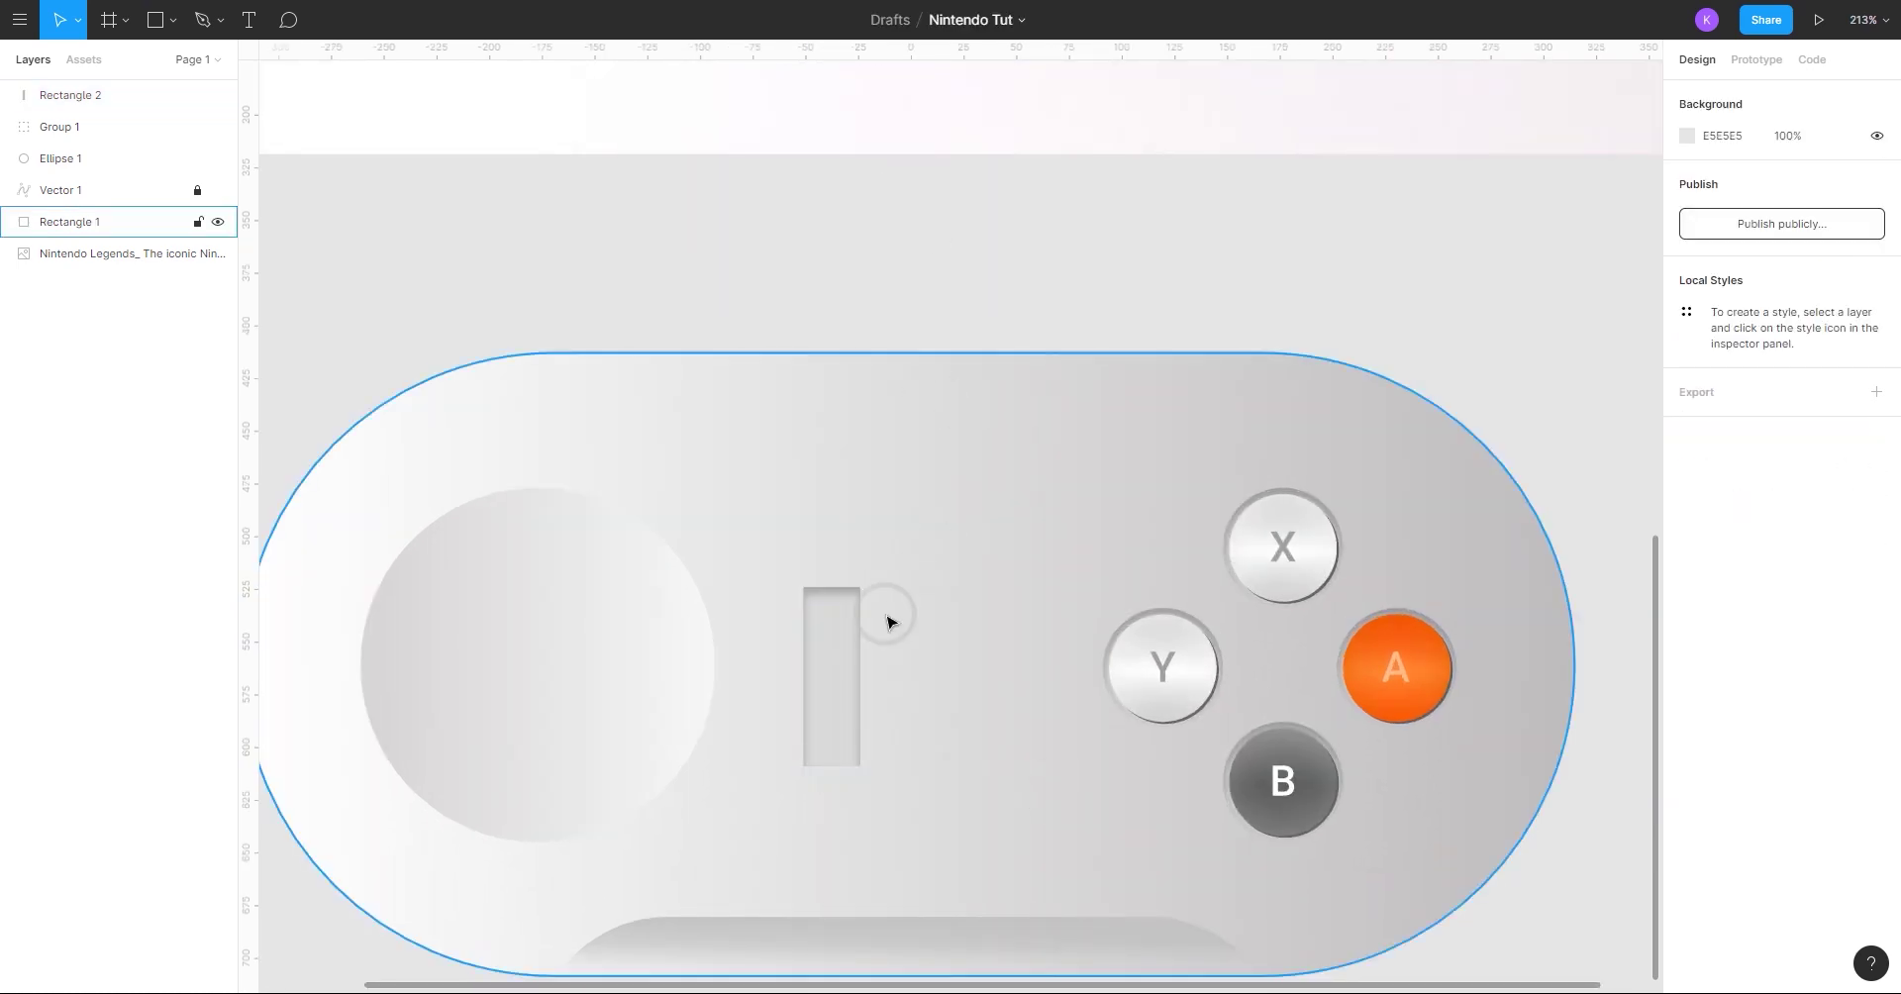
- Set the upright rectangle's corner radius to 200 and stretch the shape to 27 × 88
click(887, 616)
click(1813, 208)
scroll(899, 535, down, 3)
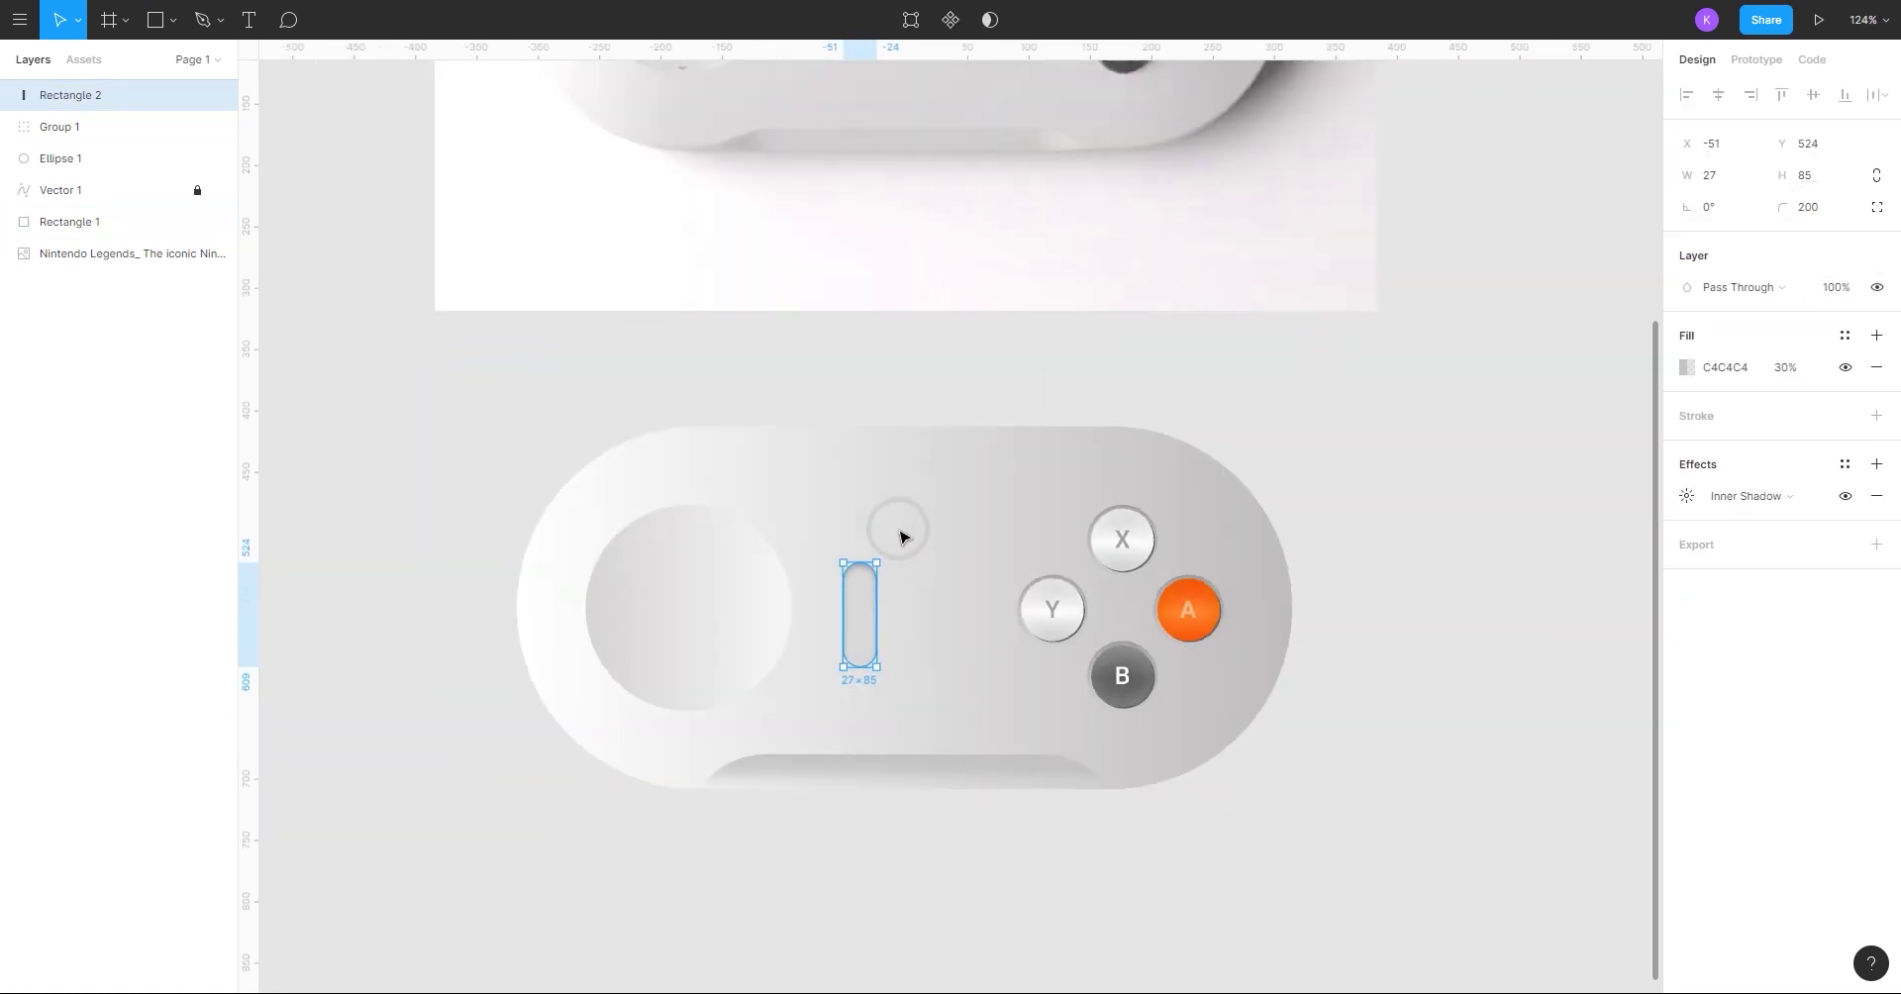
scroll(899, 534, up, 4)
- Duplicate the rounded slot and shrink the copy to 25 × 82 inside the original
key(ctrl+d)
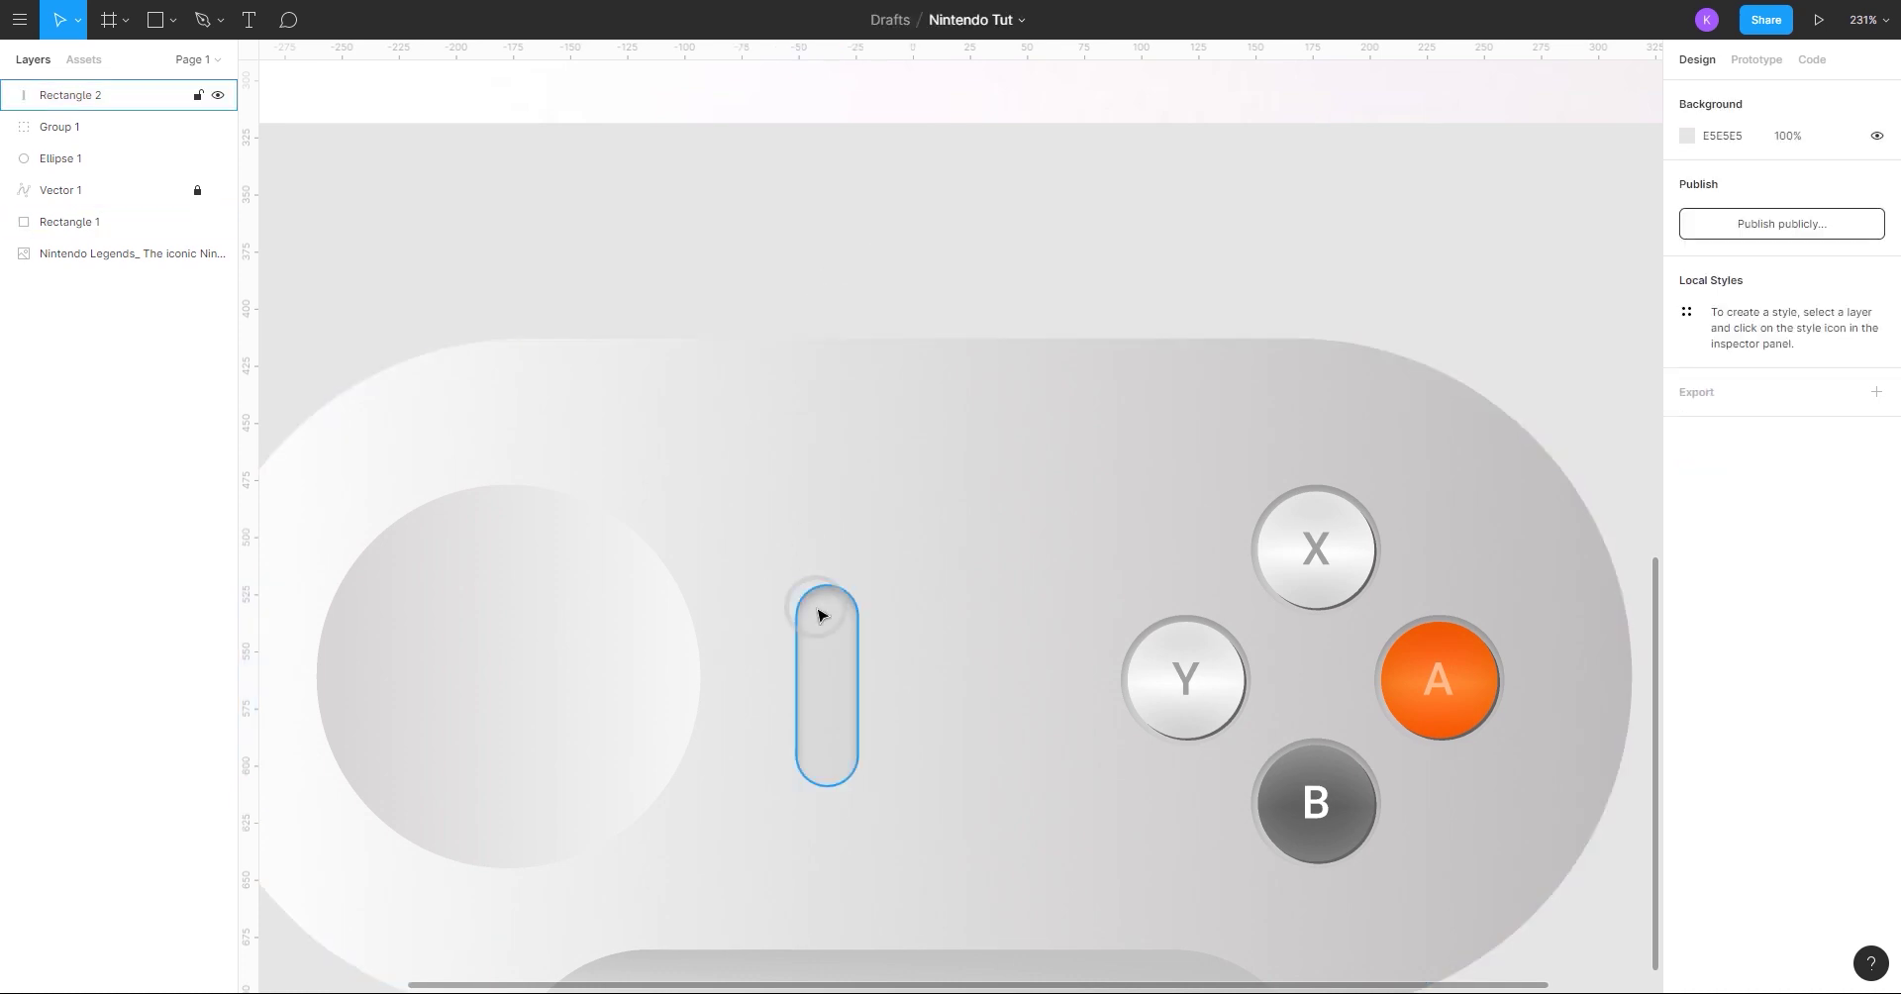
scroll(823, 615, up, 3)
drag(863, 560, 858, 572)
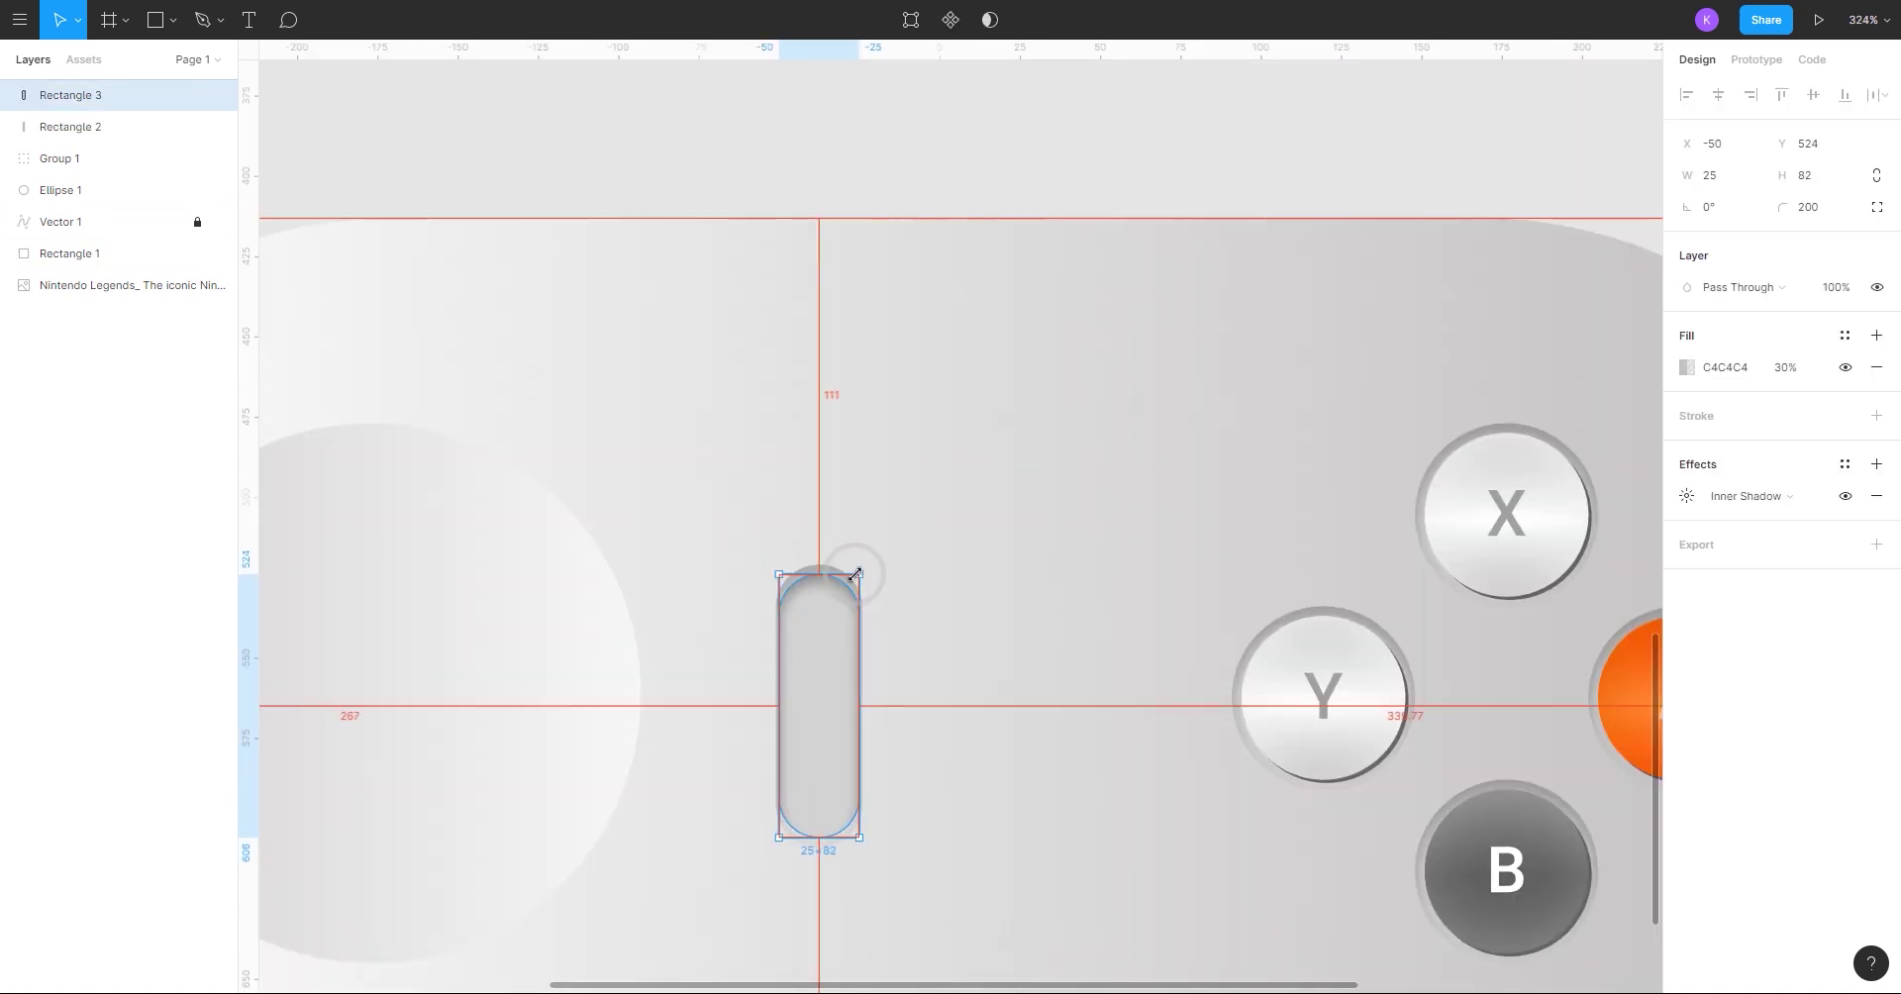
key(Escape)
- Copy the properties of Ellipse 3, the silver face of the Y button, and deselect it
double_click(1270, 715)
double_click(1267, 713)
right_click(1264, 713)
mouse_move(1307, 965)
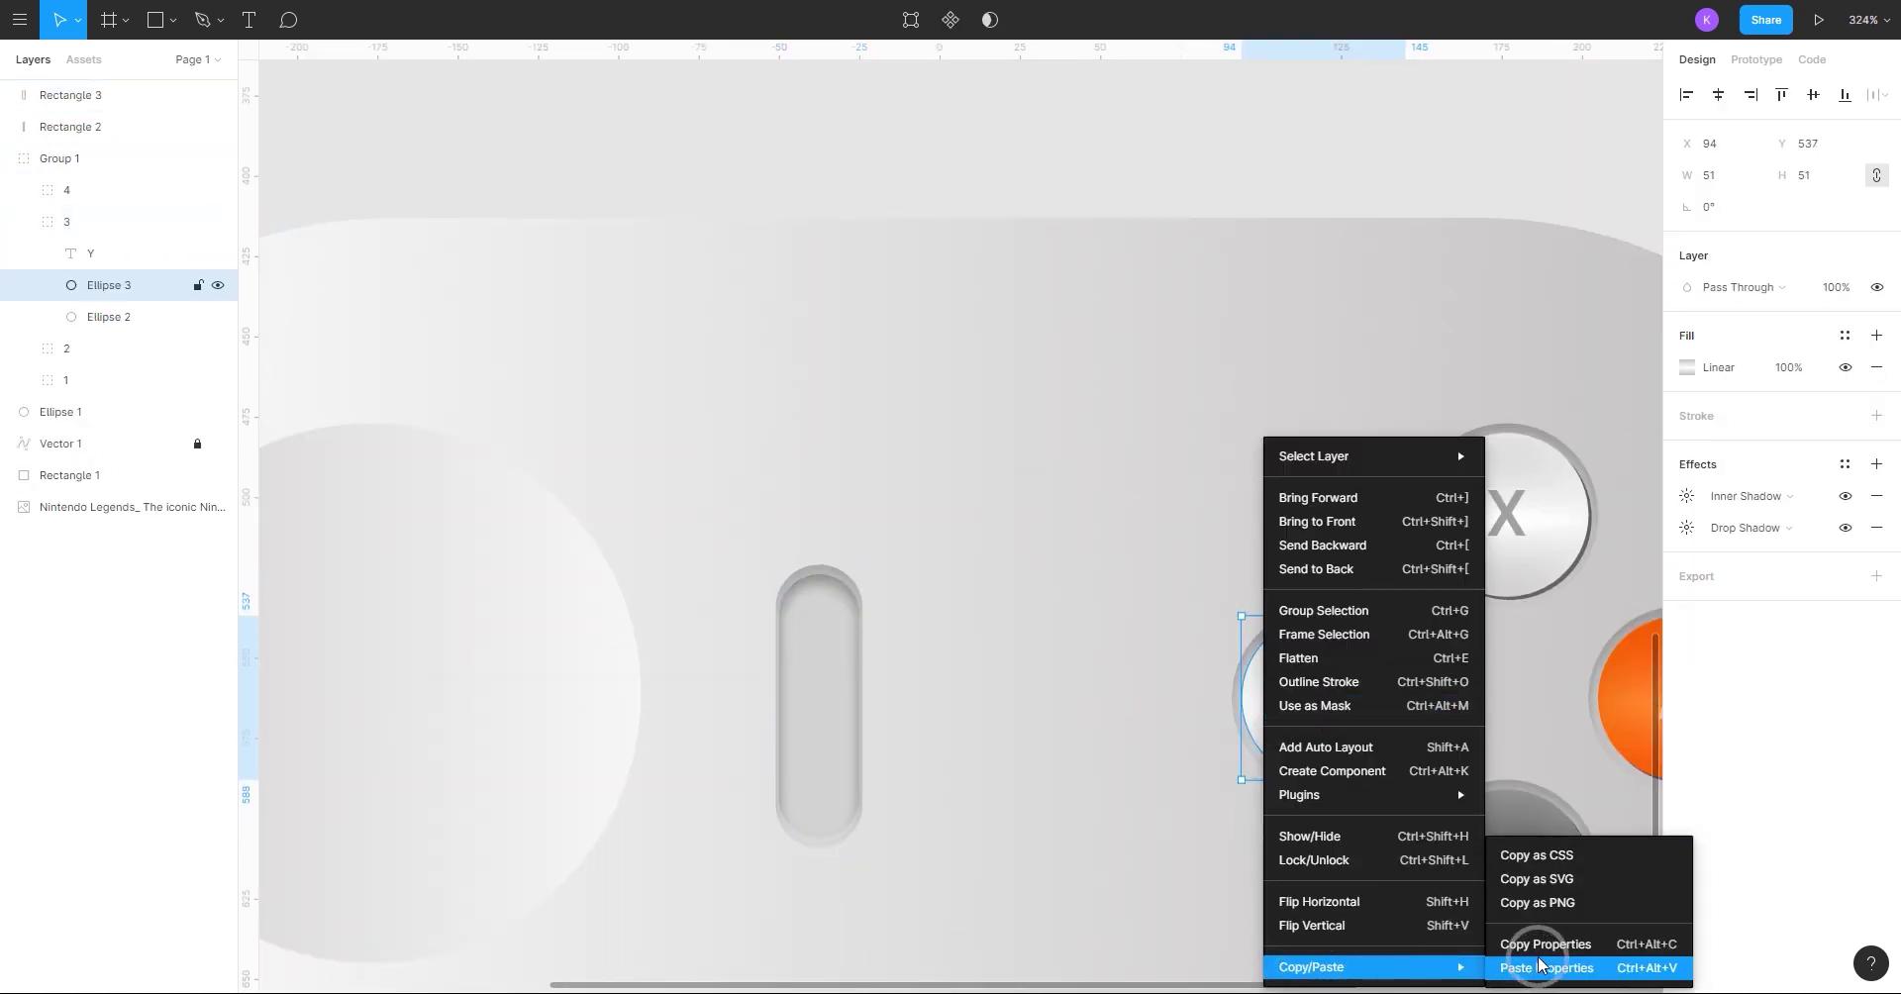
click(1537, 948)
click(32, 221)
click(9, 160)
- Paste the copied button properties onto the inner slot rectangle and set its corner radius to 100
click(819, 658)
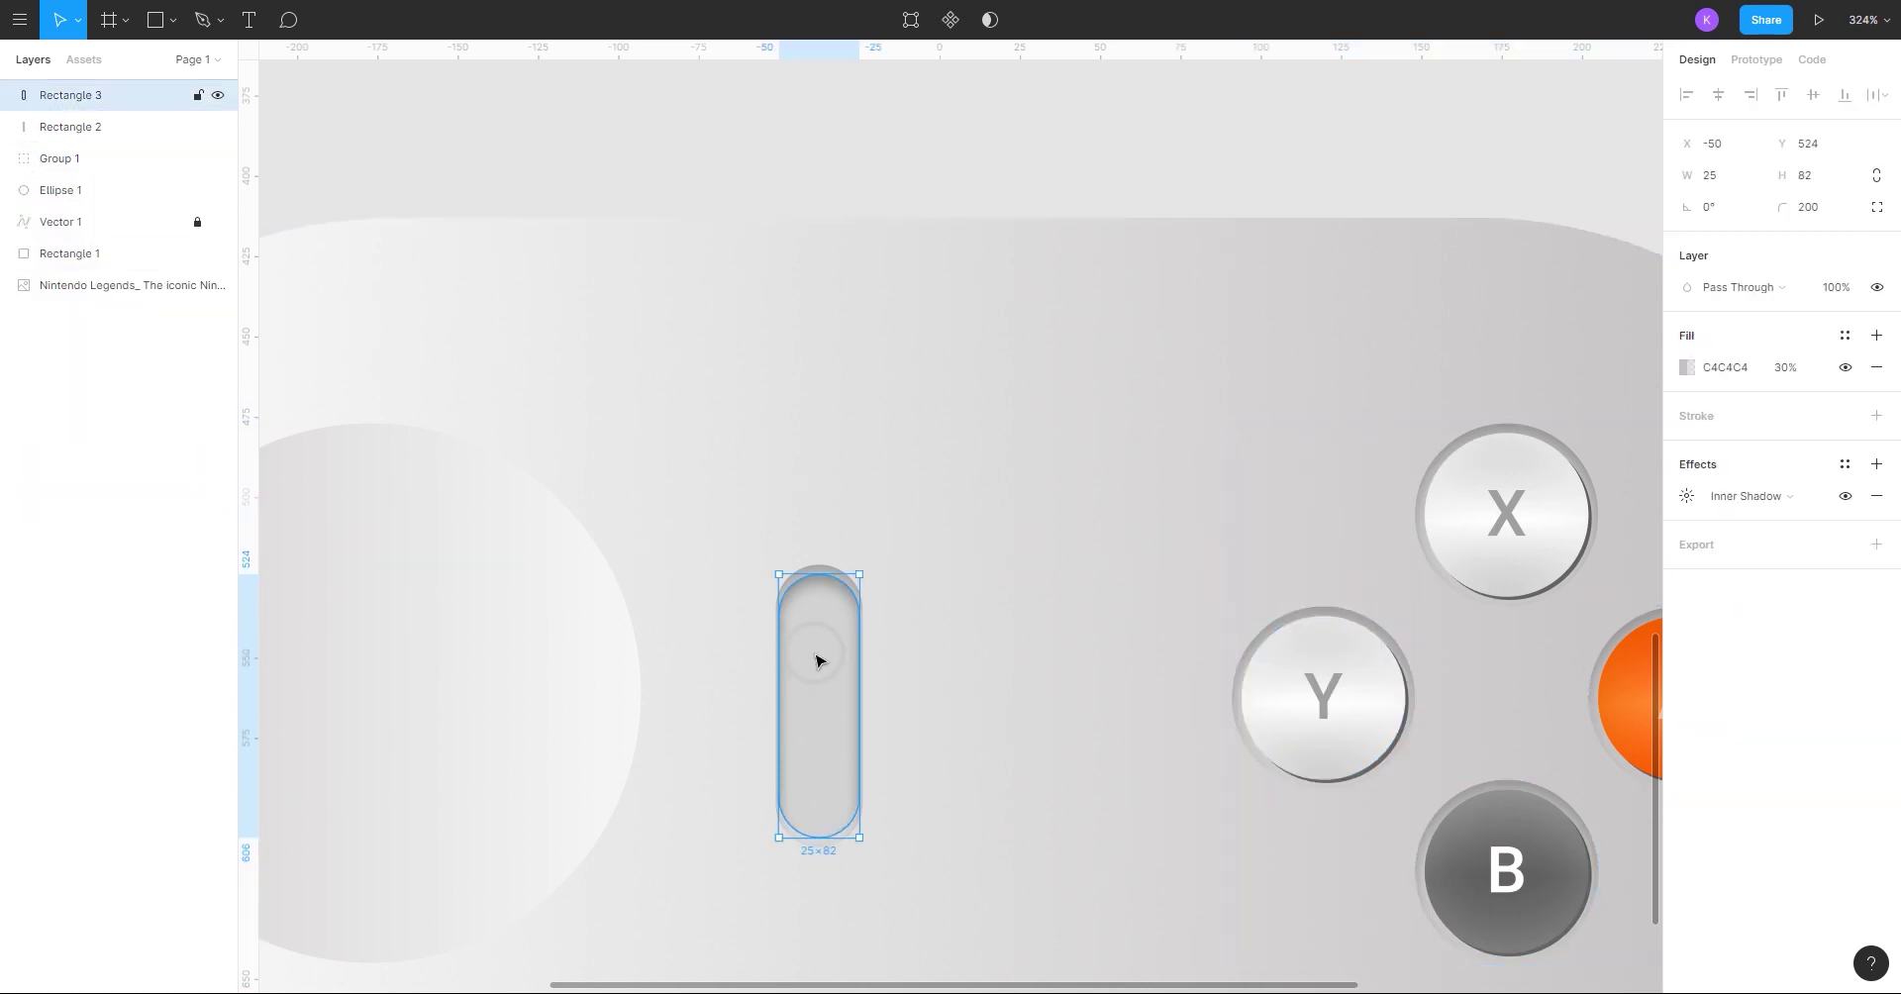
right_click(804, 658)
mouse_move(871, 968)
click(1089, 965)
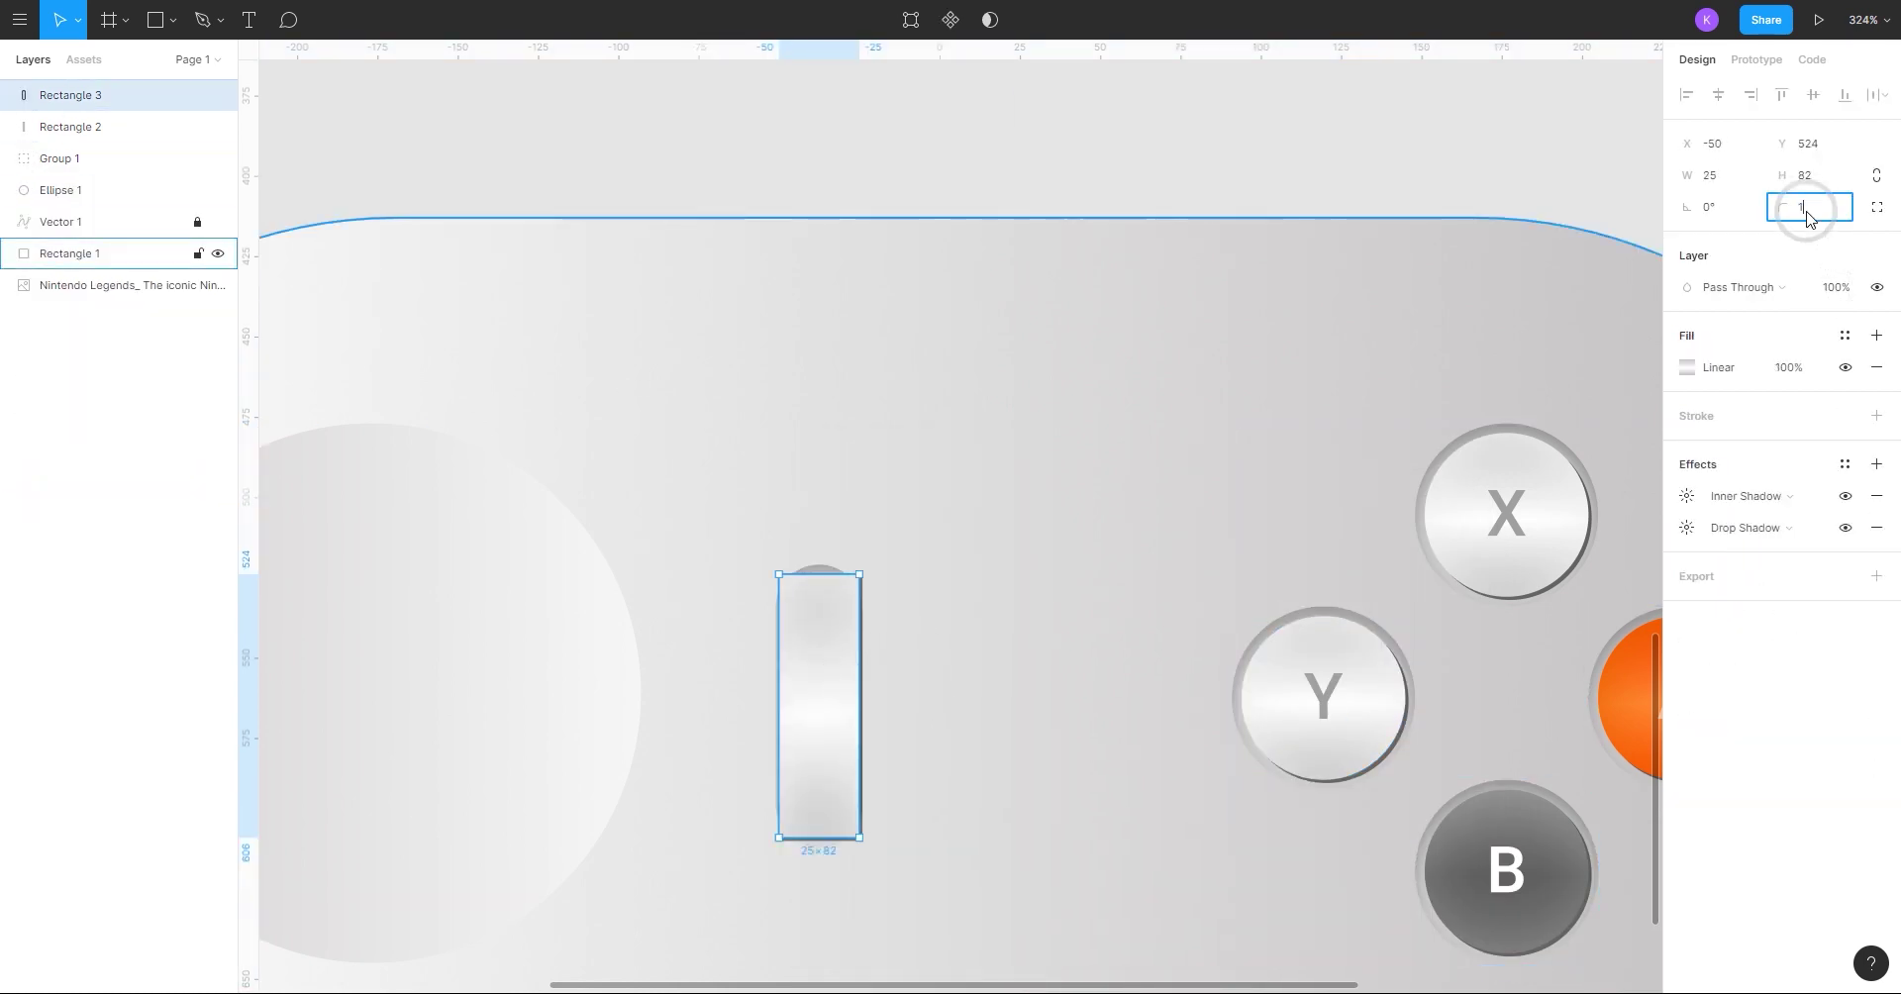
key(Return)
- Stretch the silver inner slot rectangle to 25 × 86 so it fills the recess evenly
click(830, 693)
scroll(832, 689, up, 3)
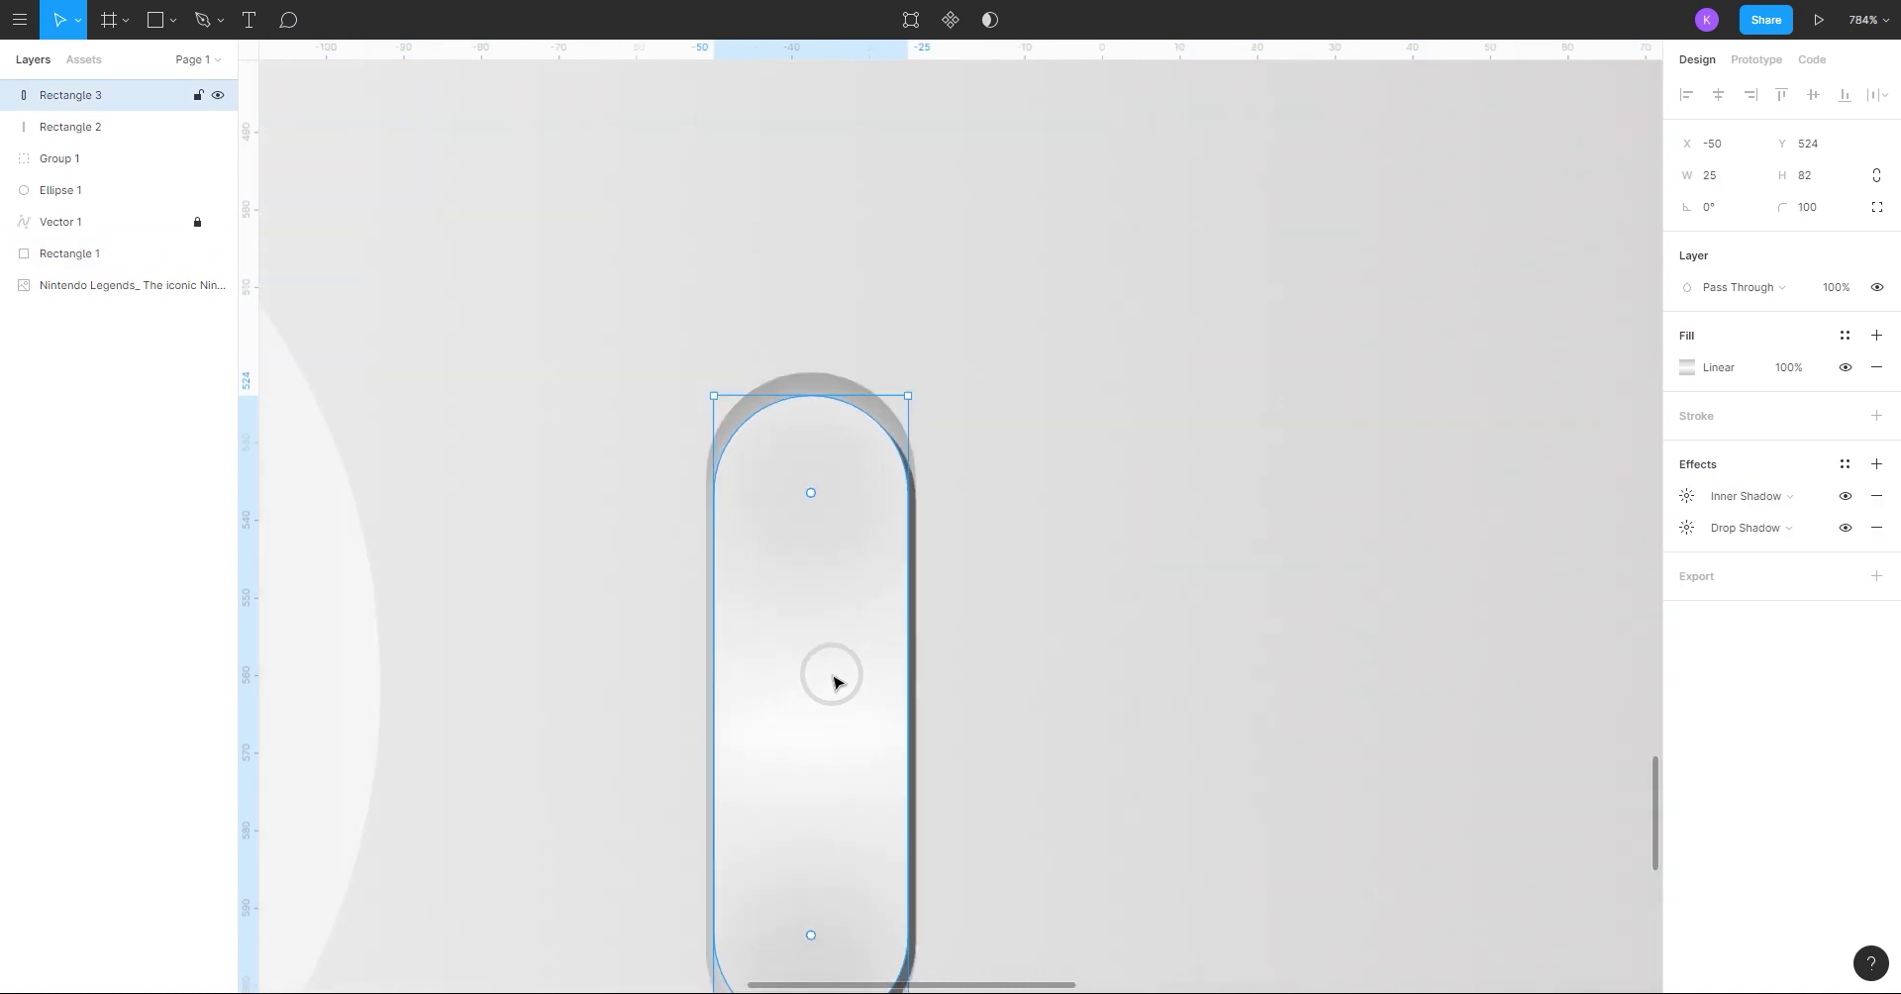
scroll(840, 688, down, 5)
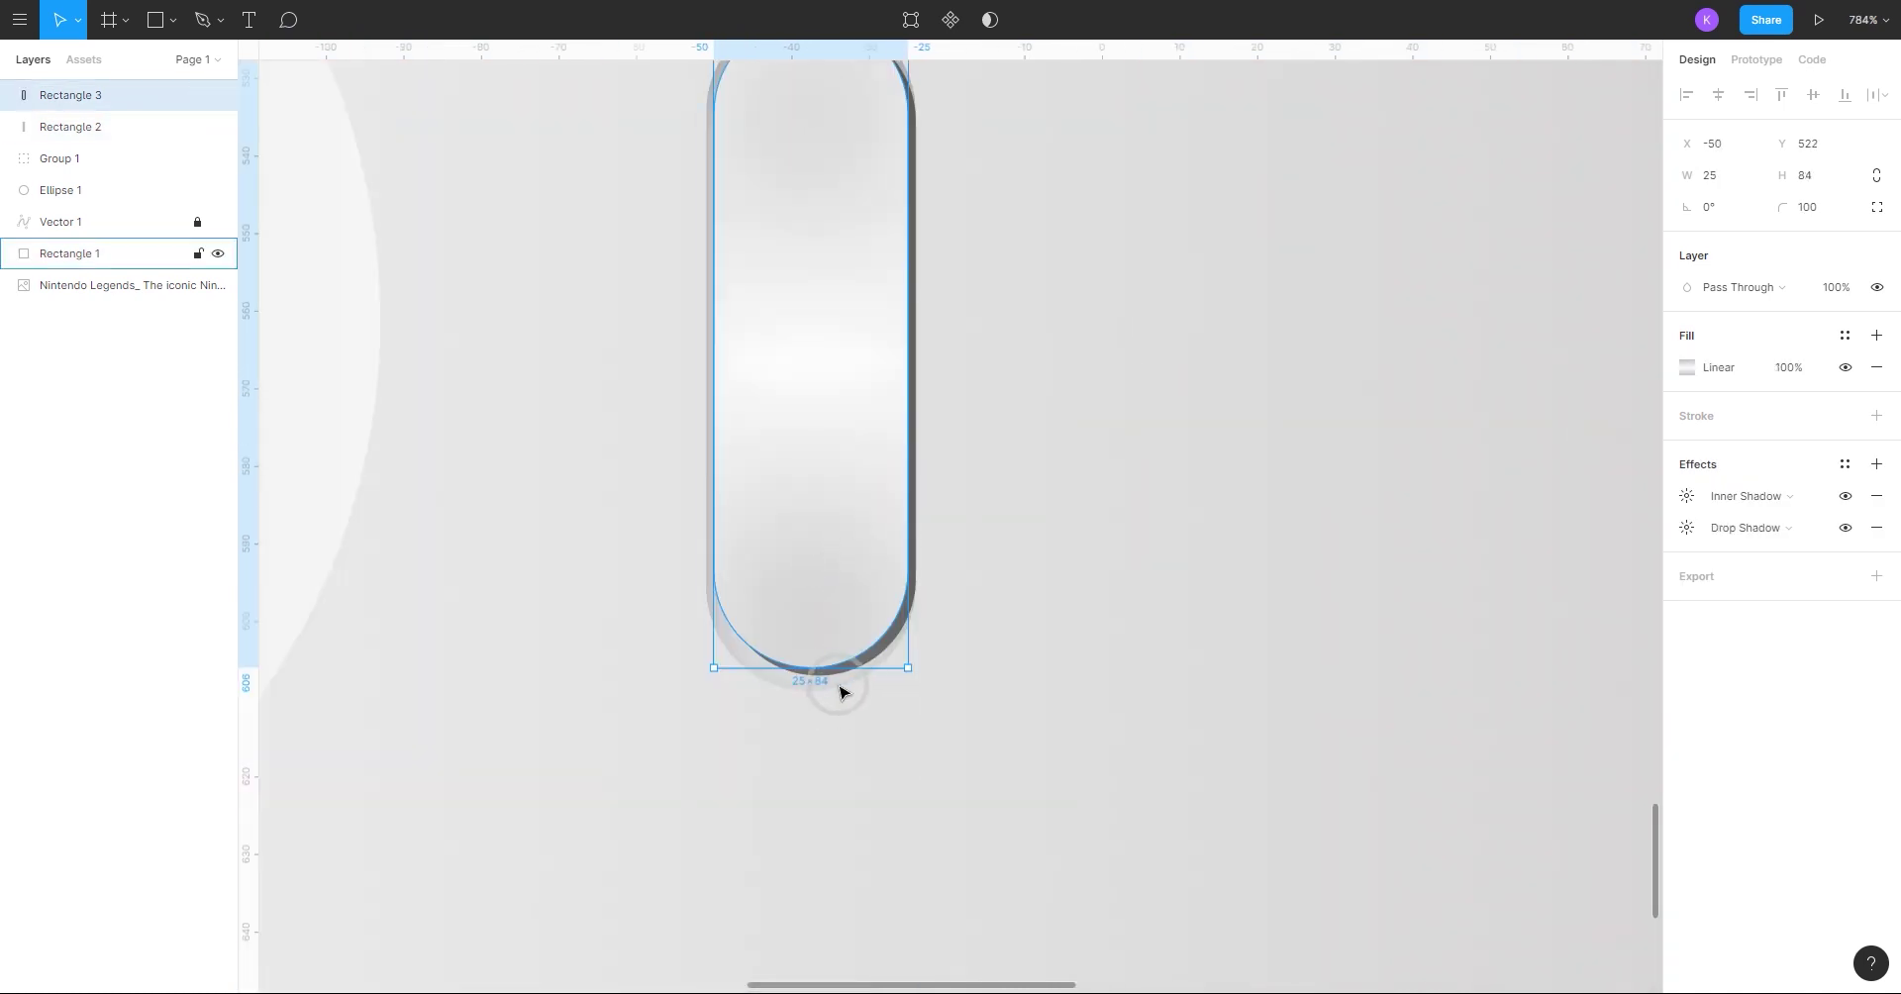
scroll(810, 667, up, 3)
drag(808, 670, 795, 705)
click(1077, 666)
scroll(1077, 666, down, 10)
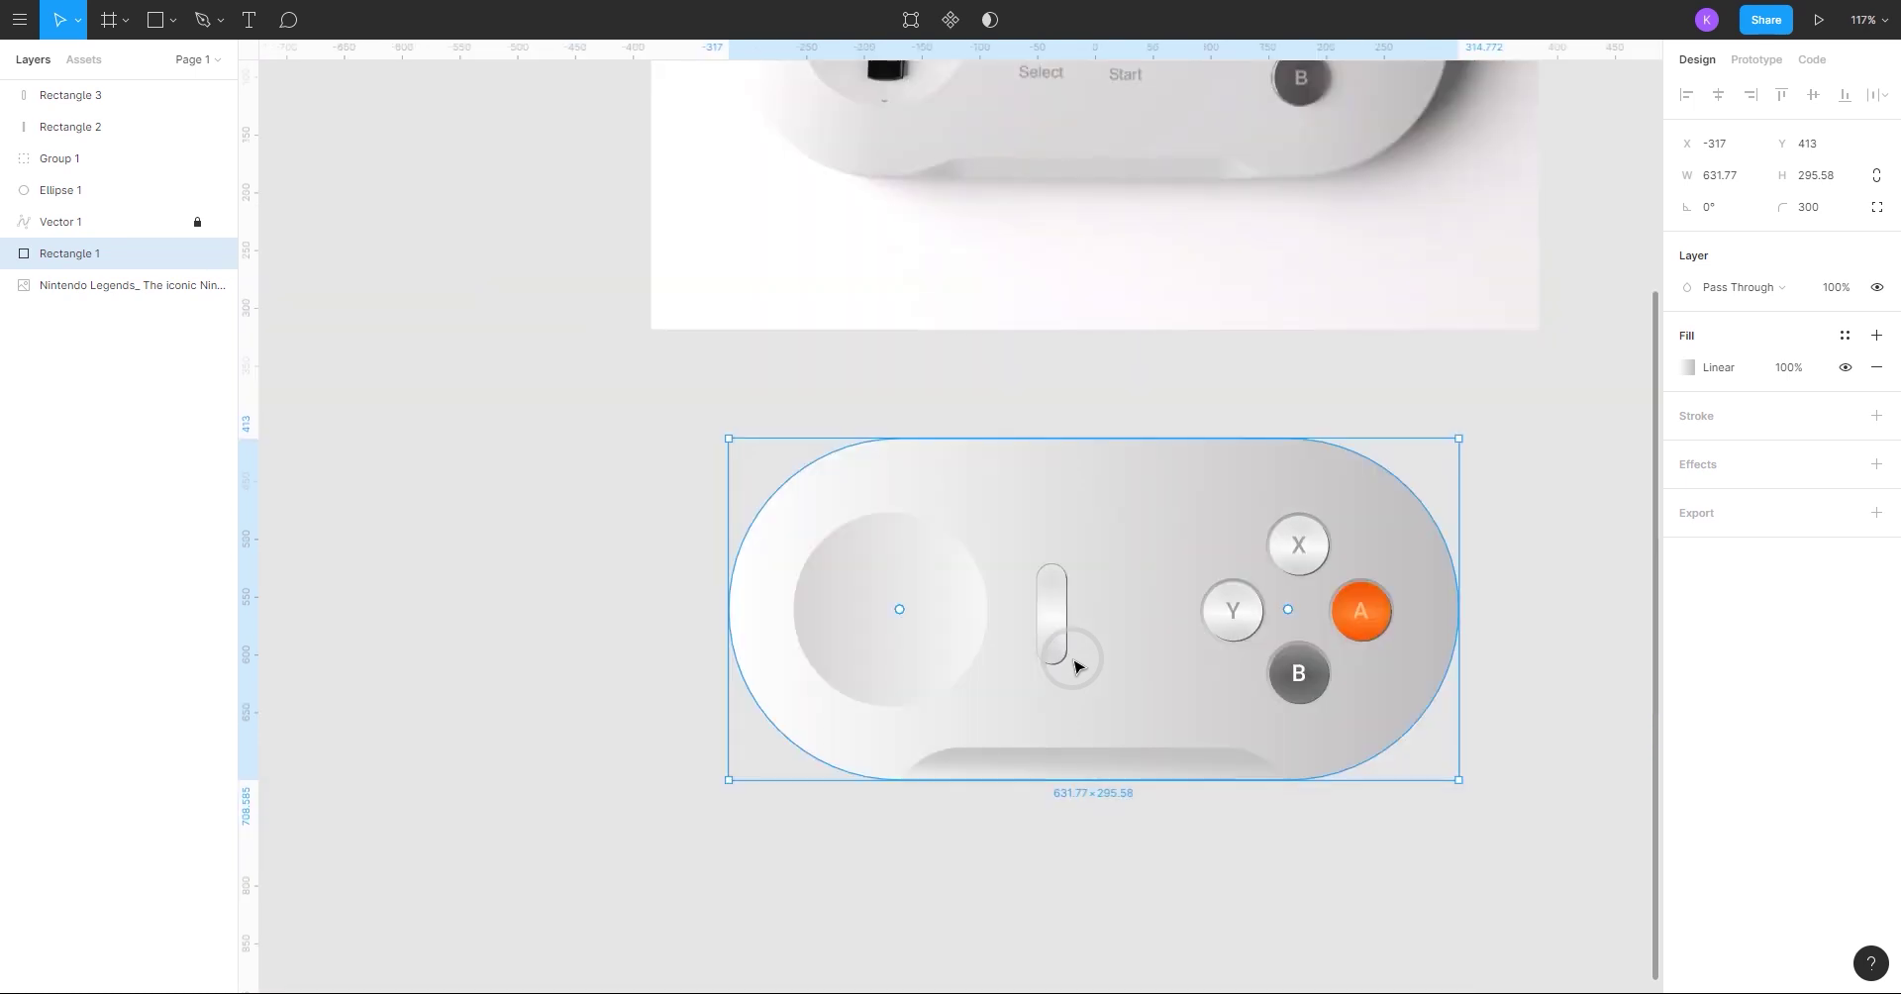
- Select the inner and outer slot rectangles together and rotate them to -45°
drag(1074, 634, 995, 555)
scroll(1011, 606, up, 5)
click(932, 507)
shift+click(948, 473)
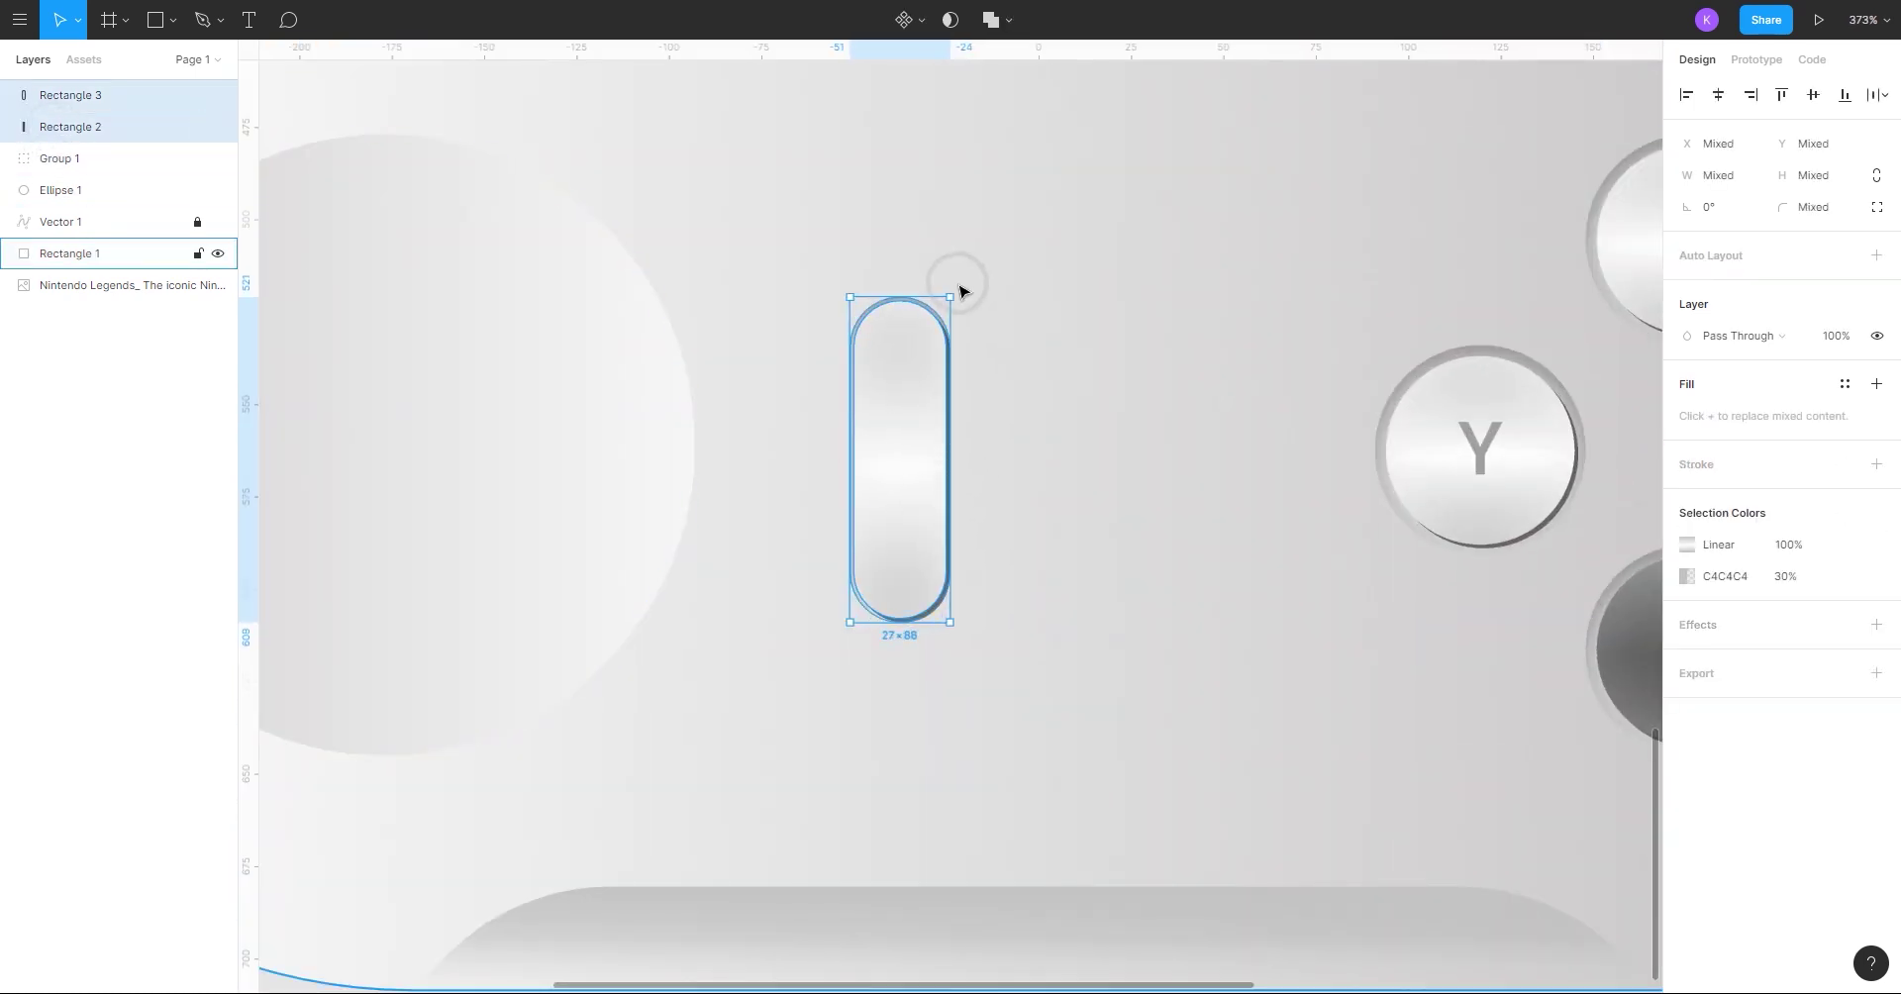
drag(960, 290, 1053, 360)
scroll(1053, 360, down, 5)
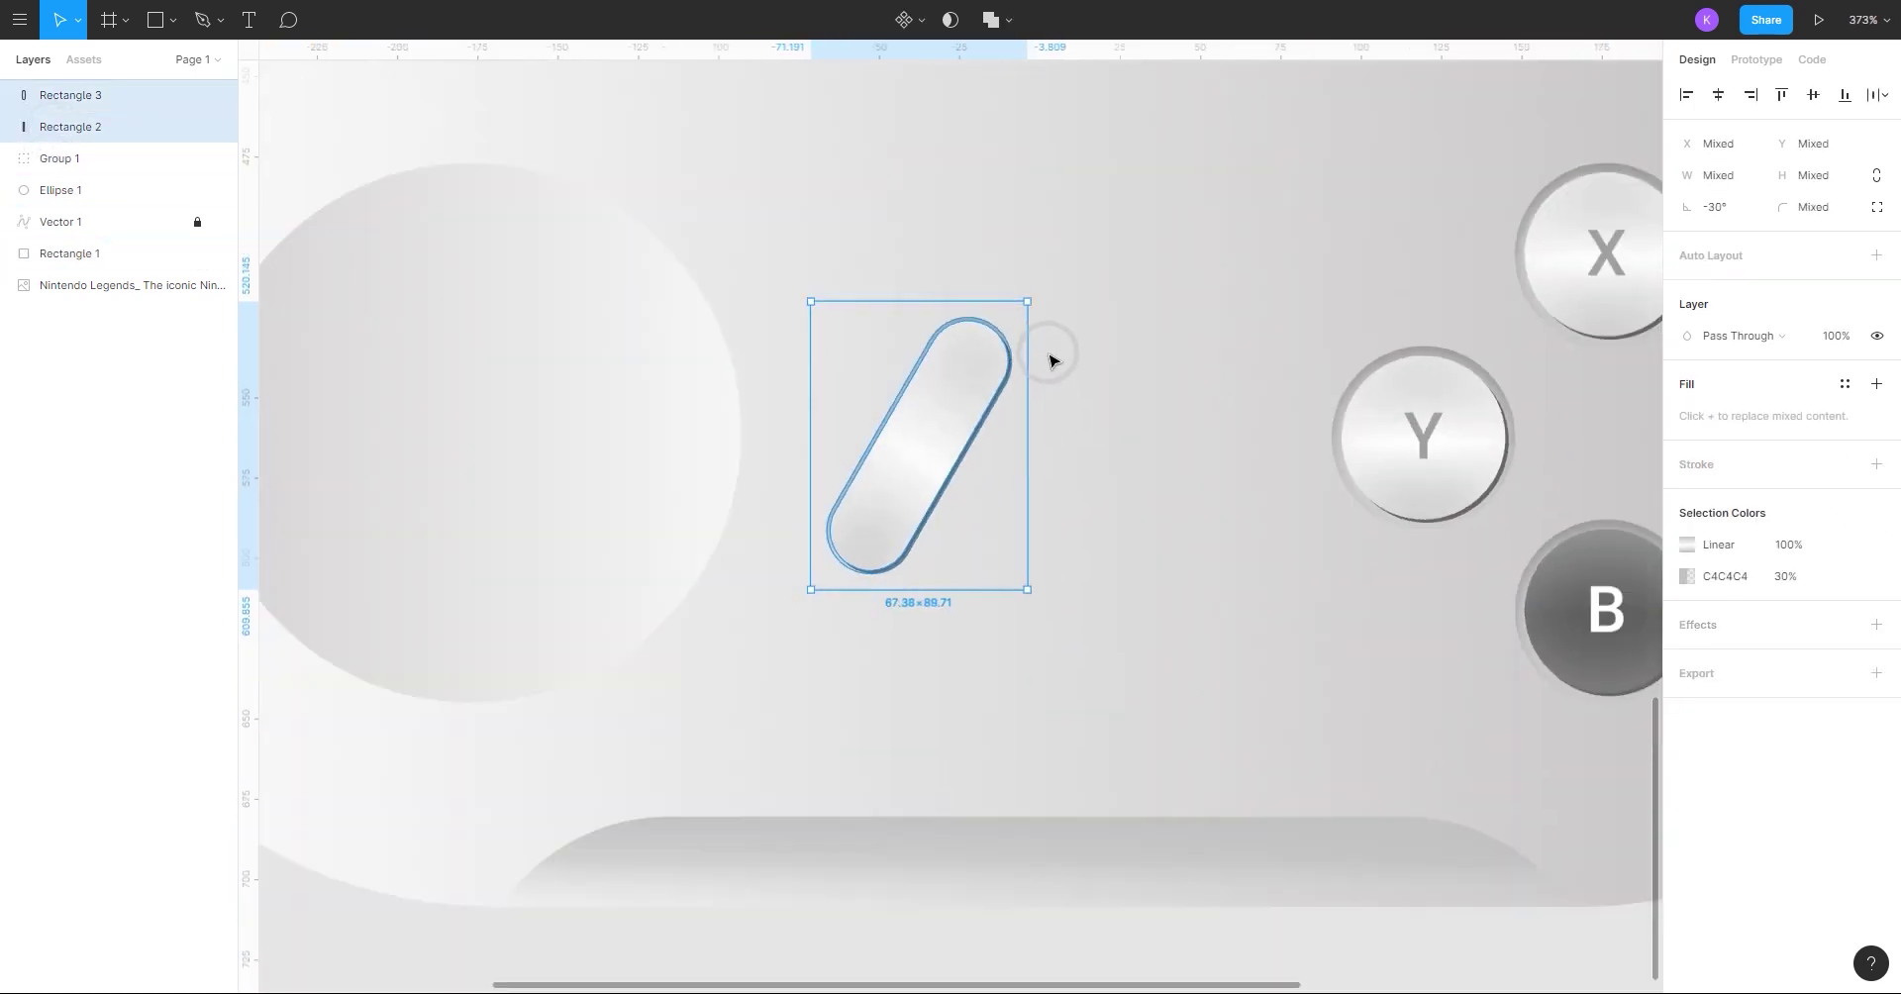
scroll(811, 763, up, 5)
scroll(806, 752, down, 5)
drag(874, 427, 884, 450)
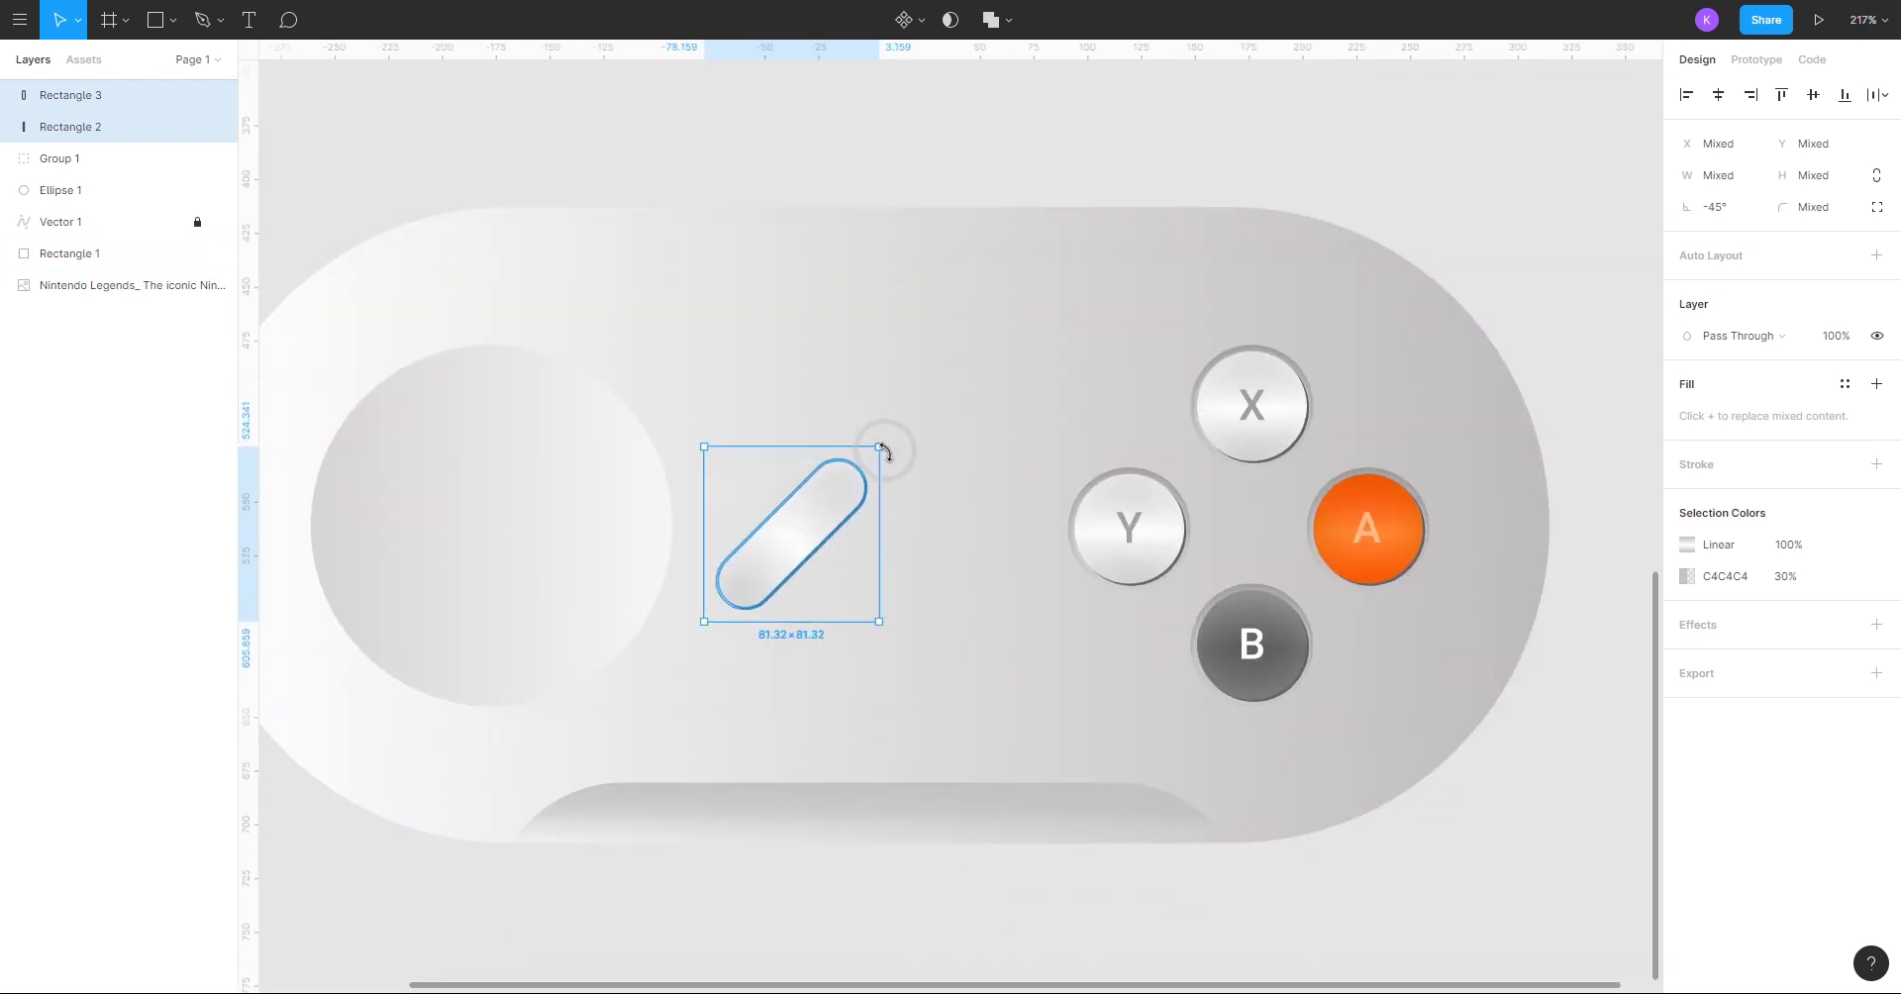
- Try further adjustments to the rotation of the tilted slot pair and undo them
drag(702, 444, 719, 468)
key(ctrl+z)
drag(879, 447, 876, 452)
key(ctrl+z)
- Move the tilted slot pair slightly toward the lettered buttons and deselect it
scroll(865, 566, up, 1)
drag(797, 521, 825, 521)
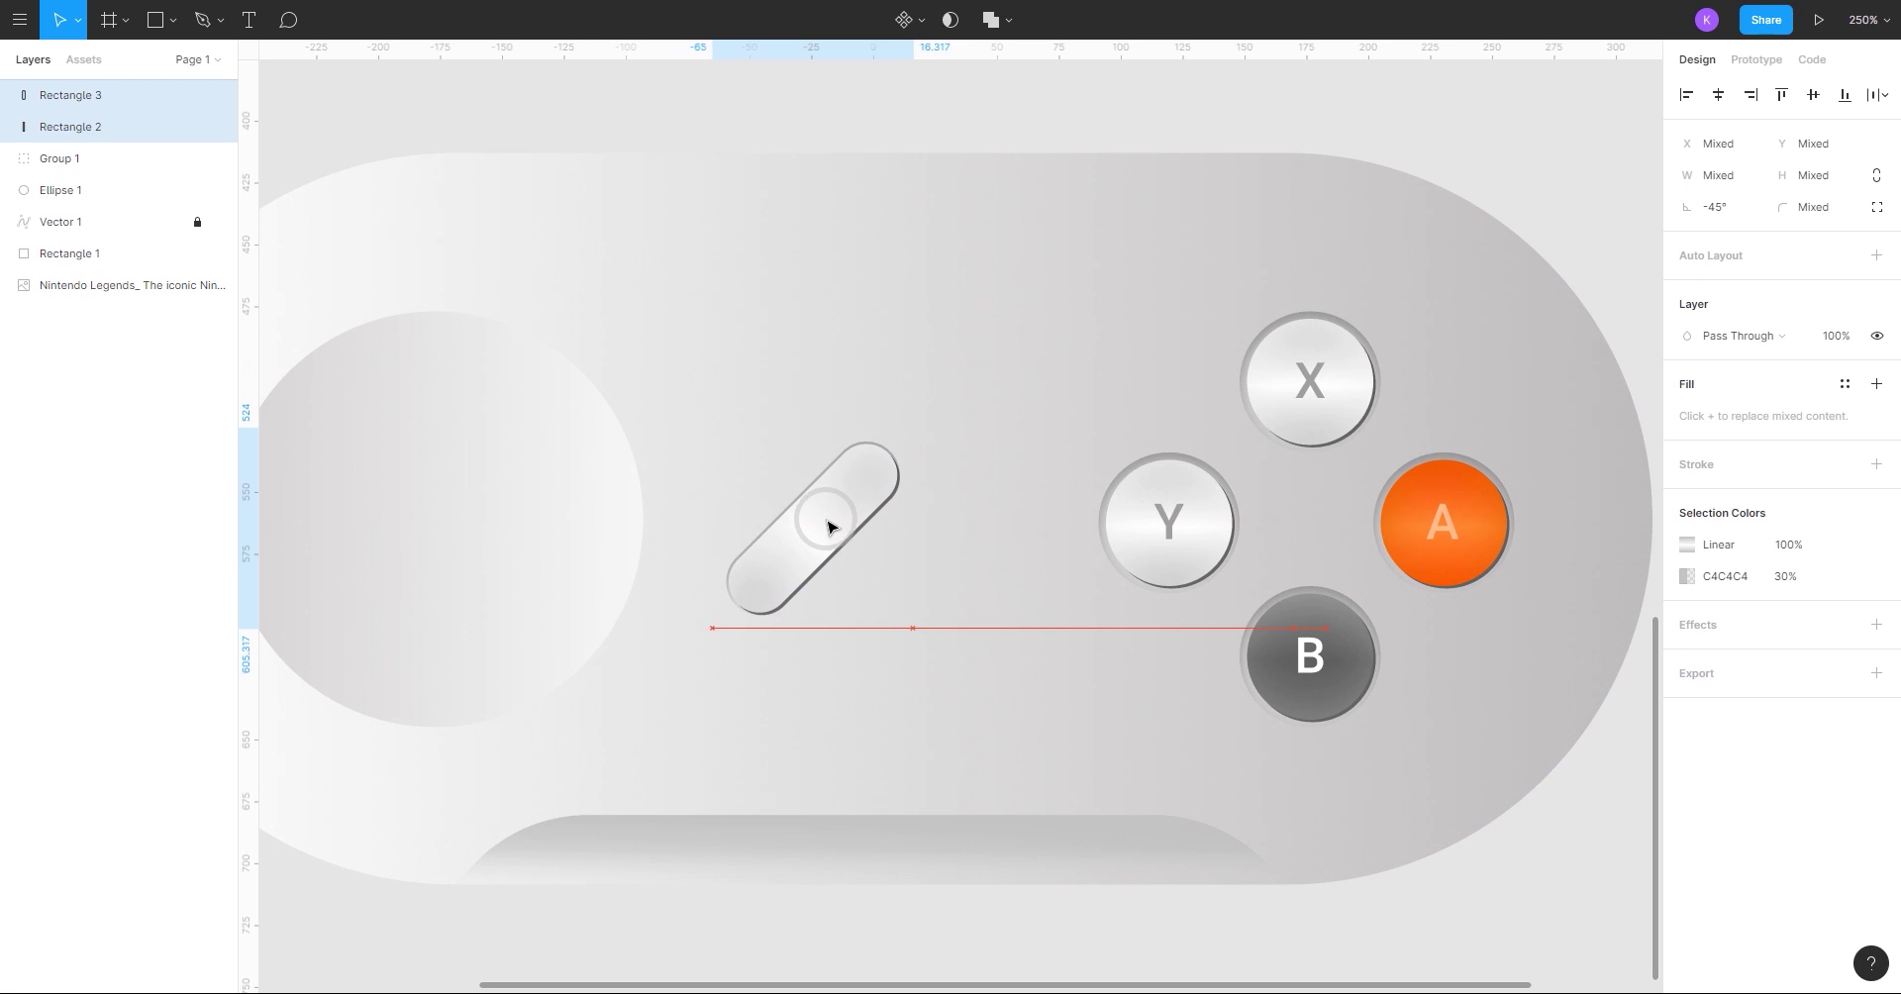
scroll(830, 526, down, 10)
click(1290, 484)
scroll(730, 568, up, 10)
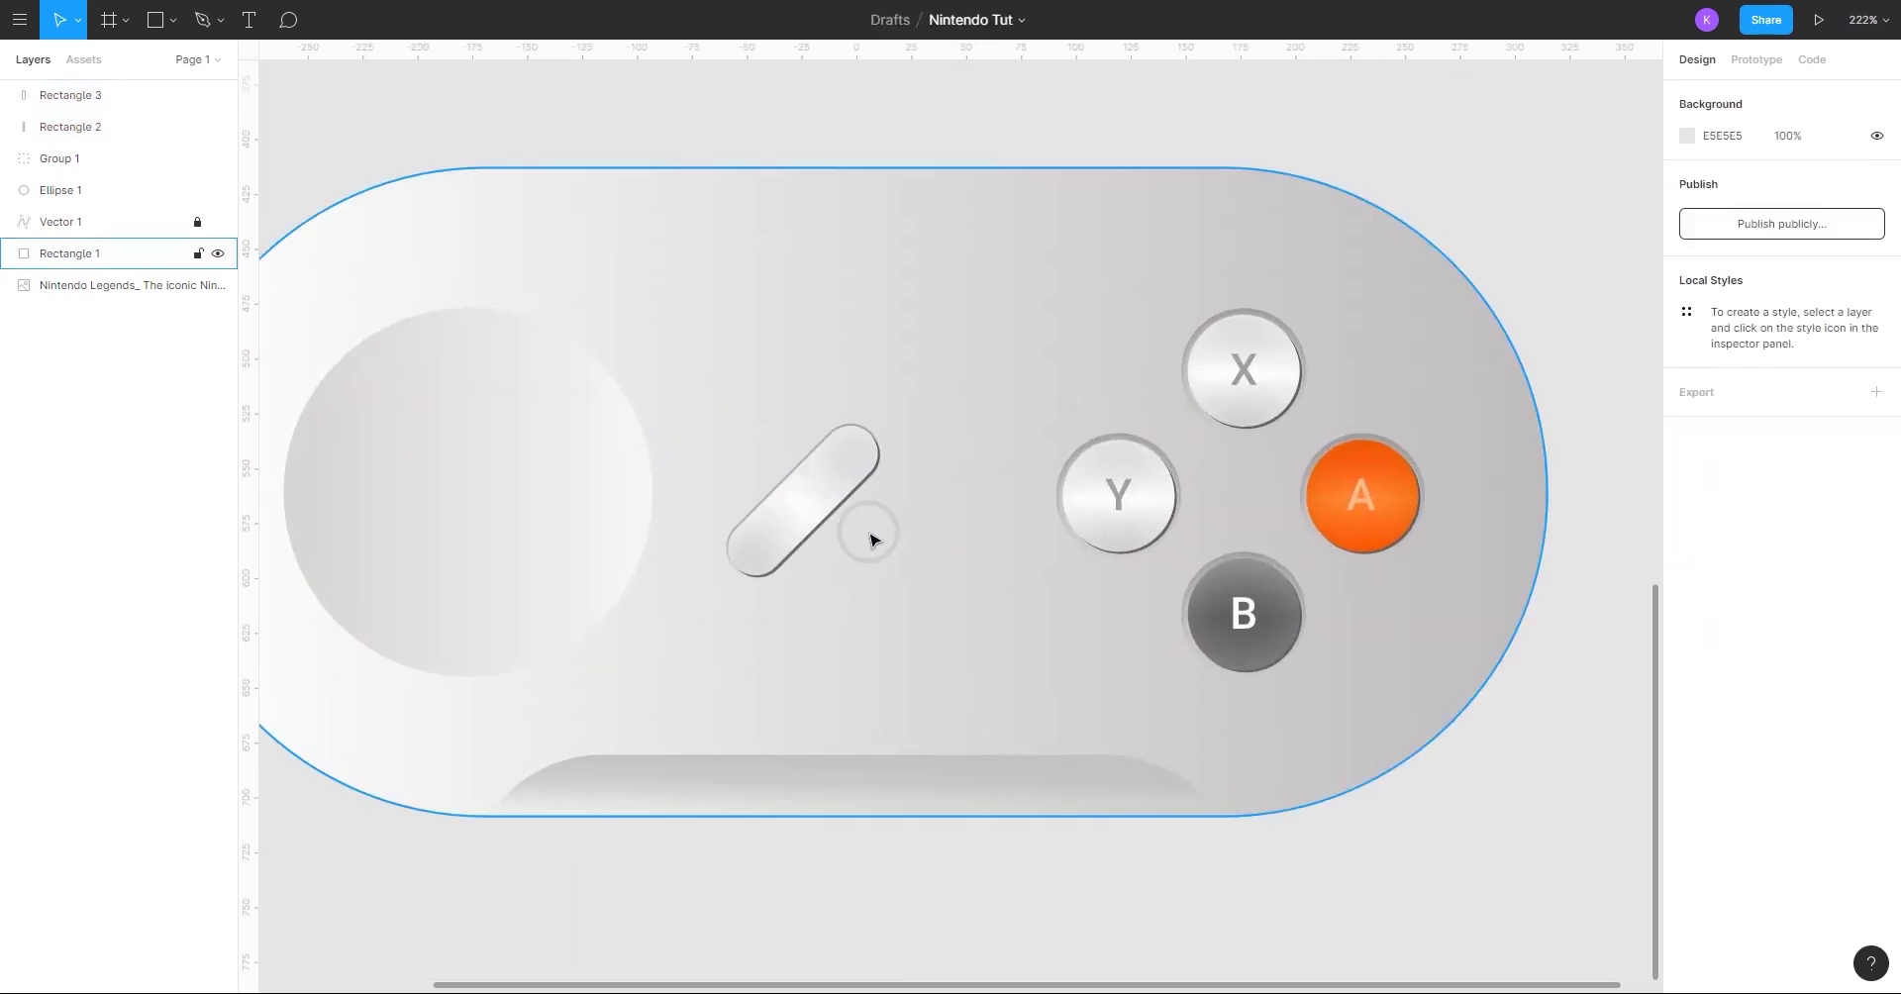
- Try enlarging the outer recess rectangle along its upper edge and adjusting the inner one, and undo the changes
scroll(870, 540, up, 6)
click(803, 500)
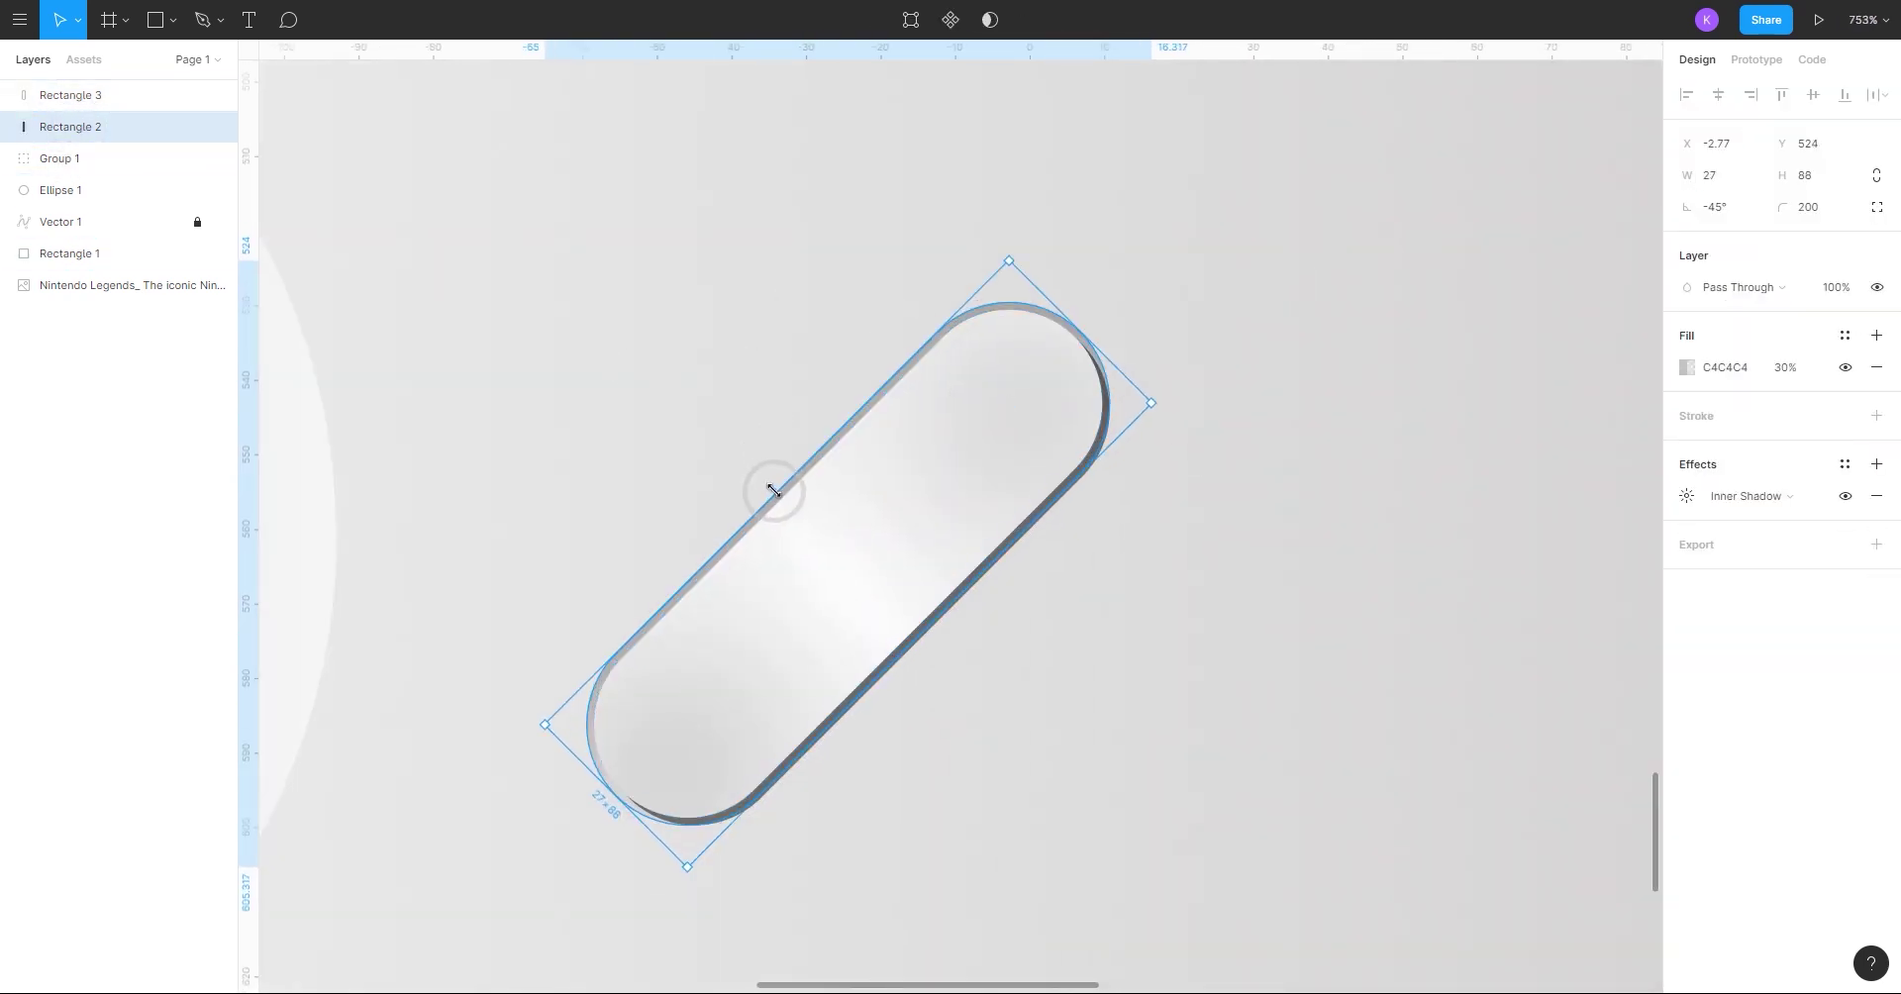
drag(774, 490, 770, 486)
click(778, 460)
click(823, 561)
drag(823, 568, 820, 560)
key(ctrl+z)
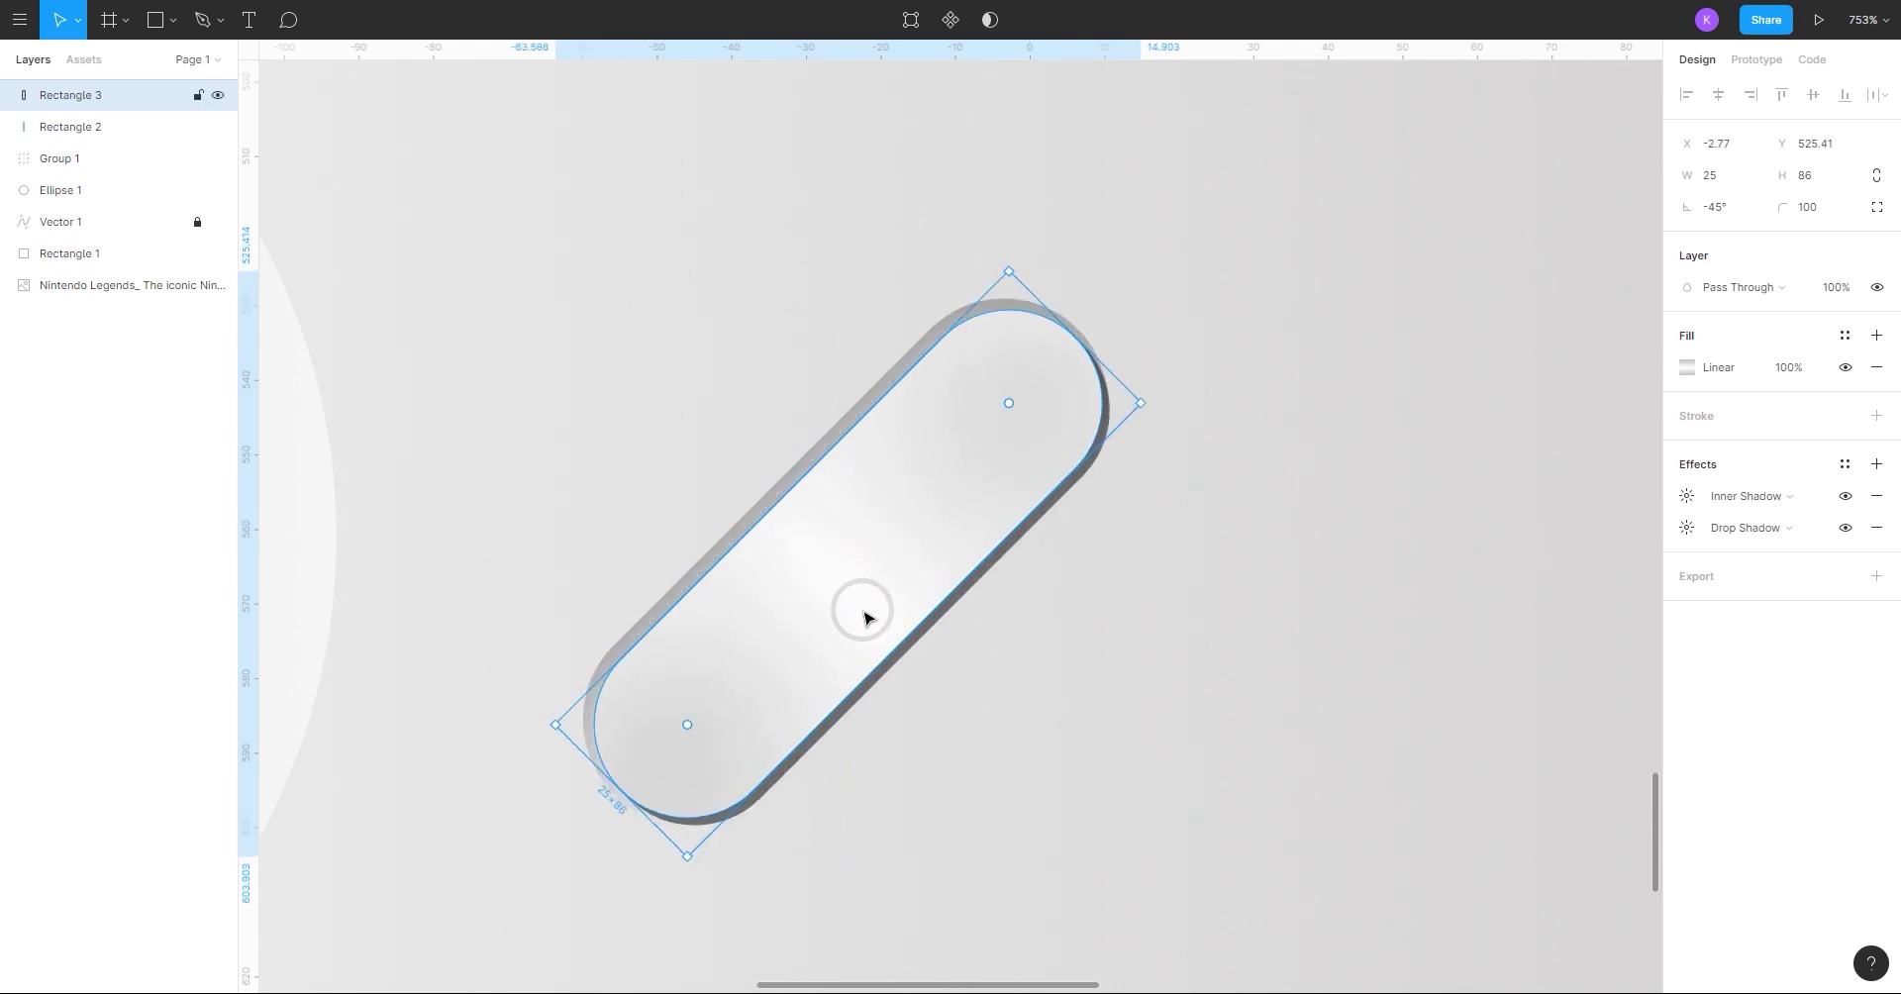
key(ctrl+z)
key(ctrl+z)
key(ctrl+z)
click(582, 335)
- Set the inner slot rectangle's drop shadow to blur 2 and opacity 10%
click(863, 507)
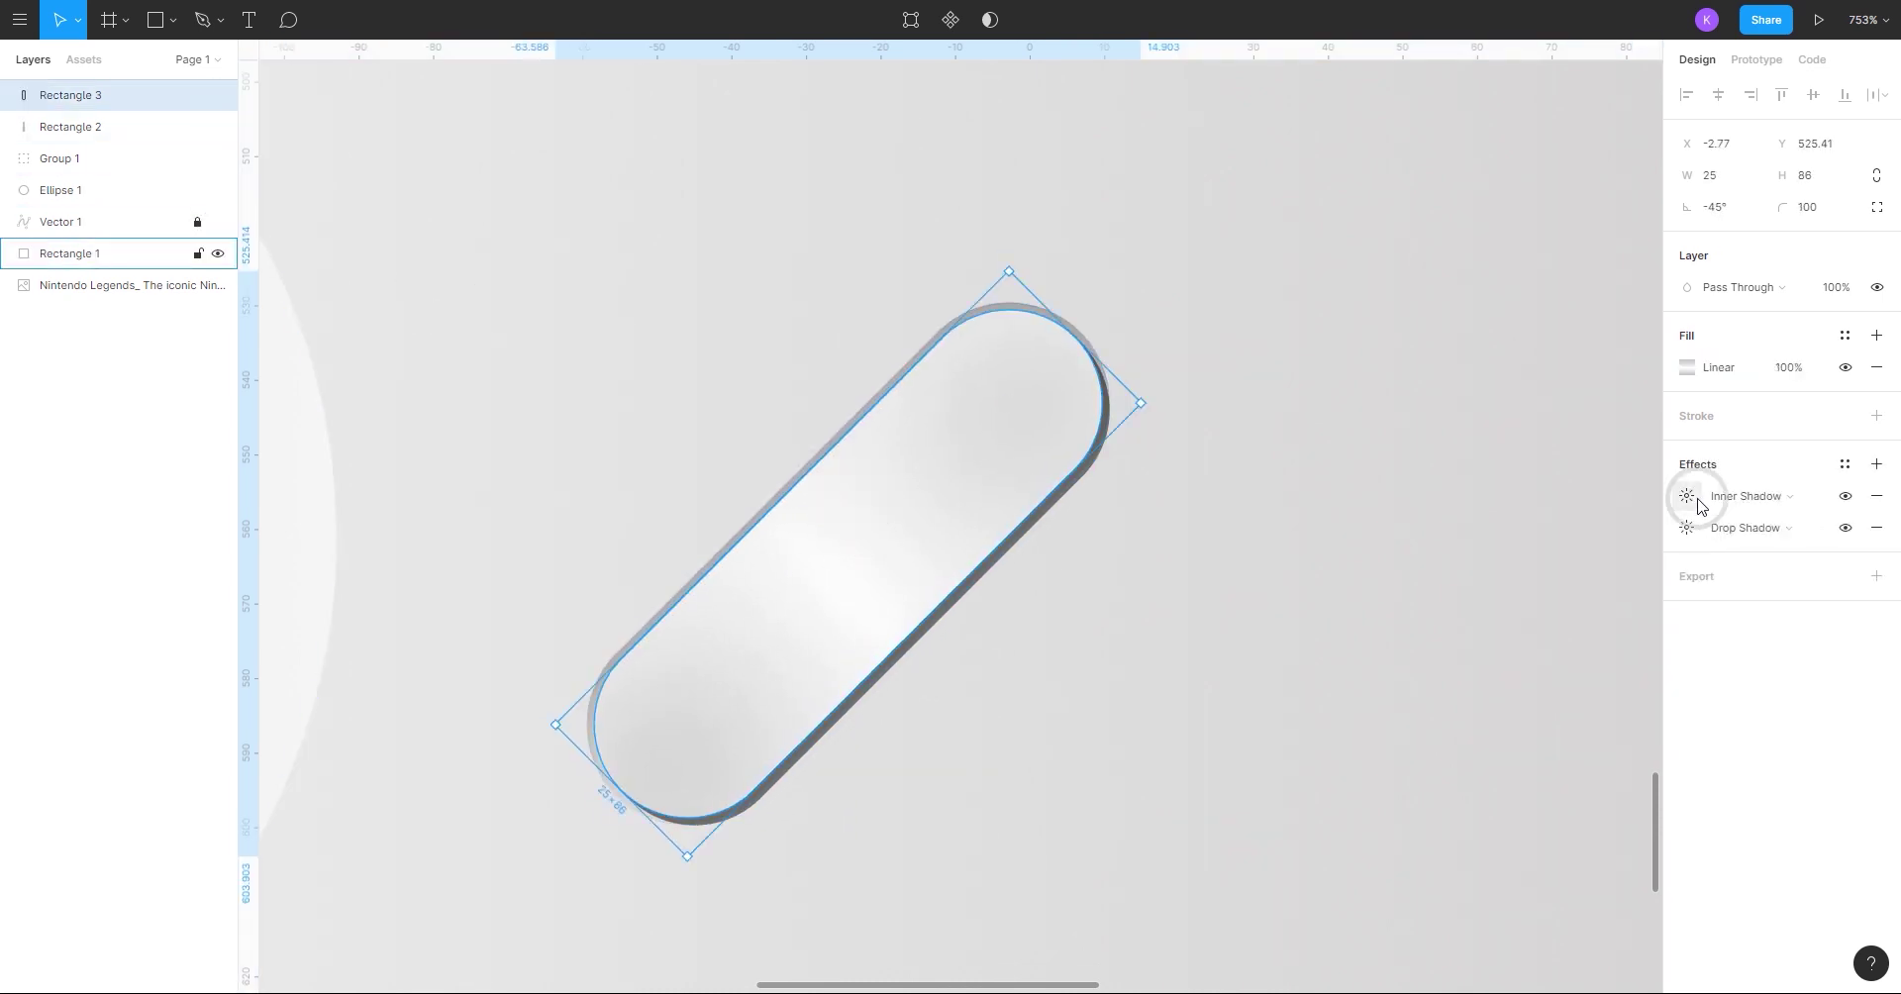
click(1687, 528)
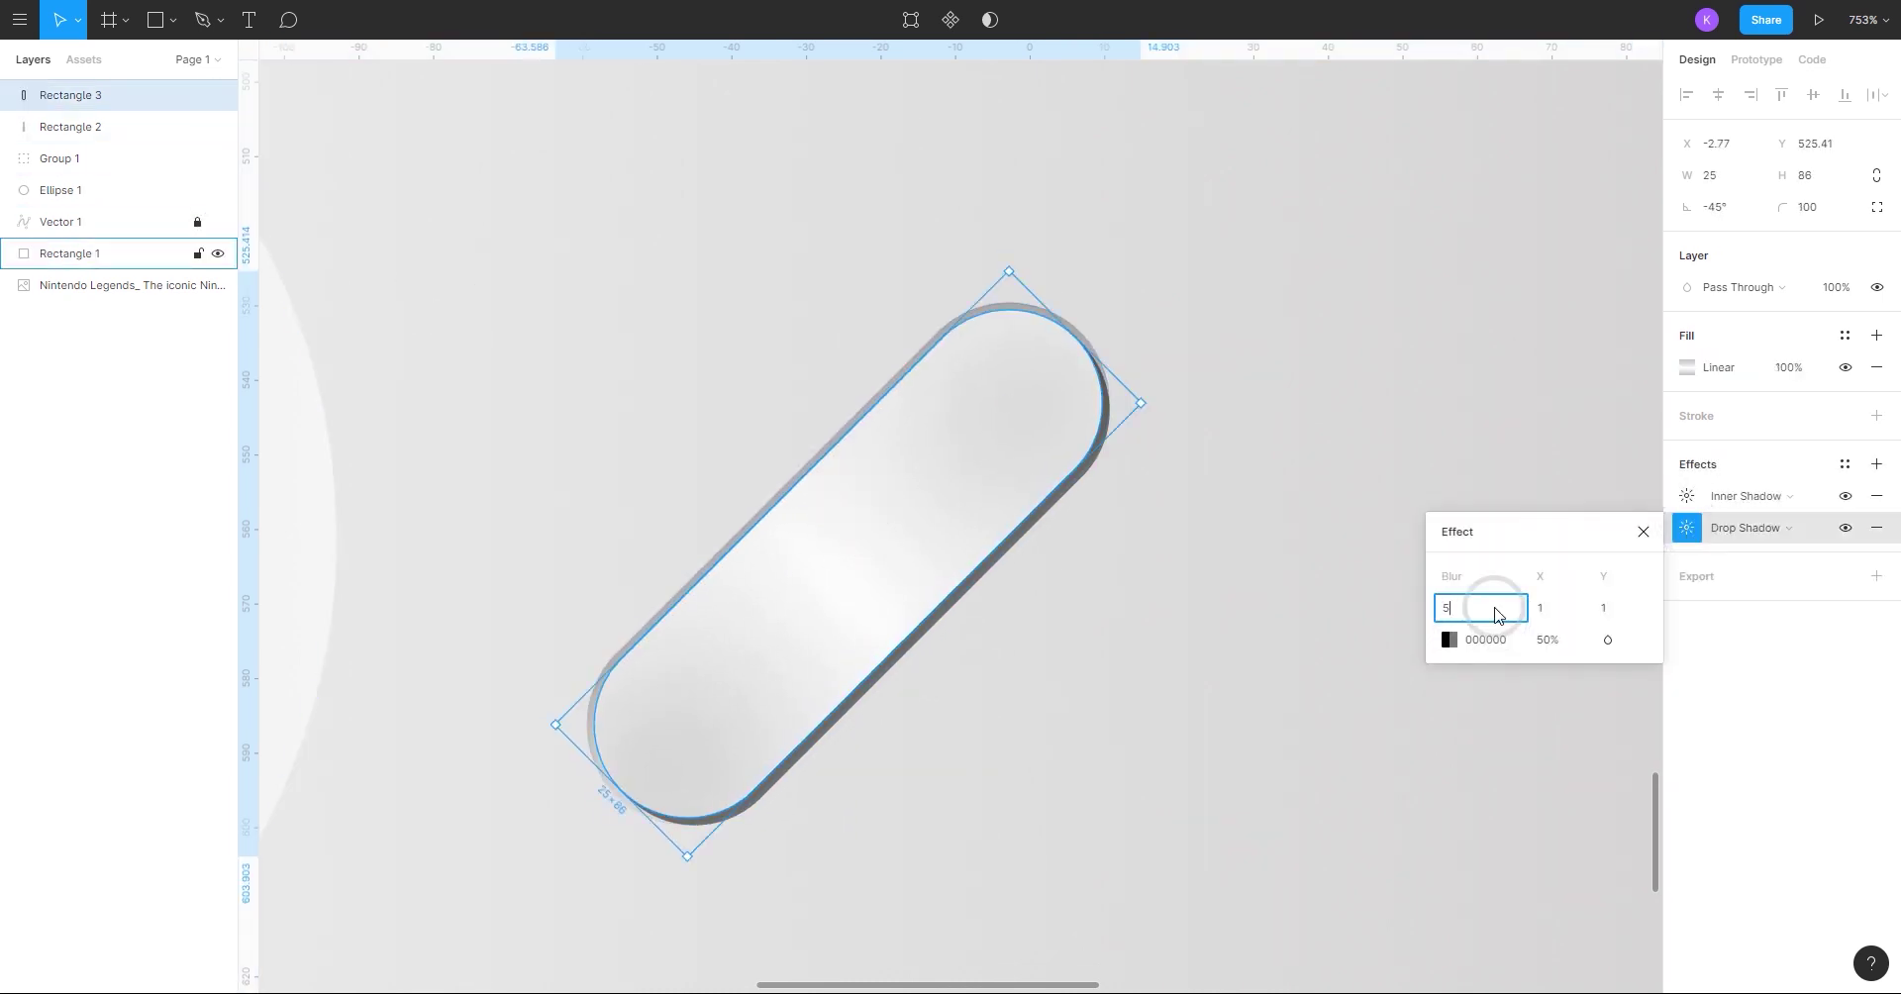
text(5)
key(Return)
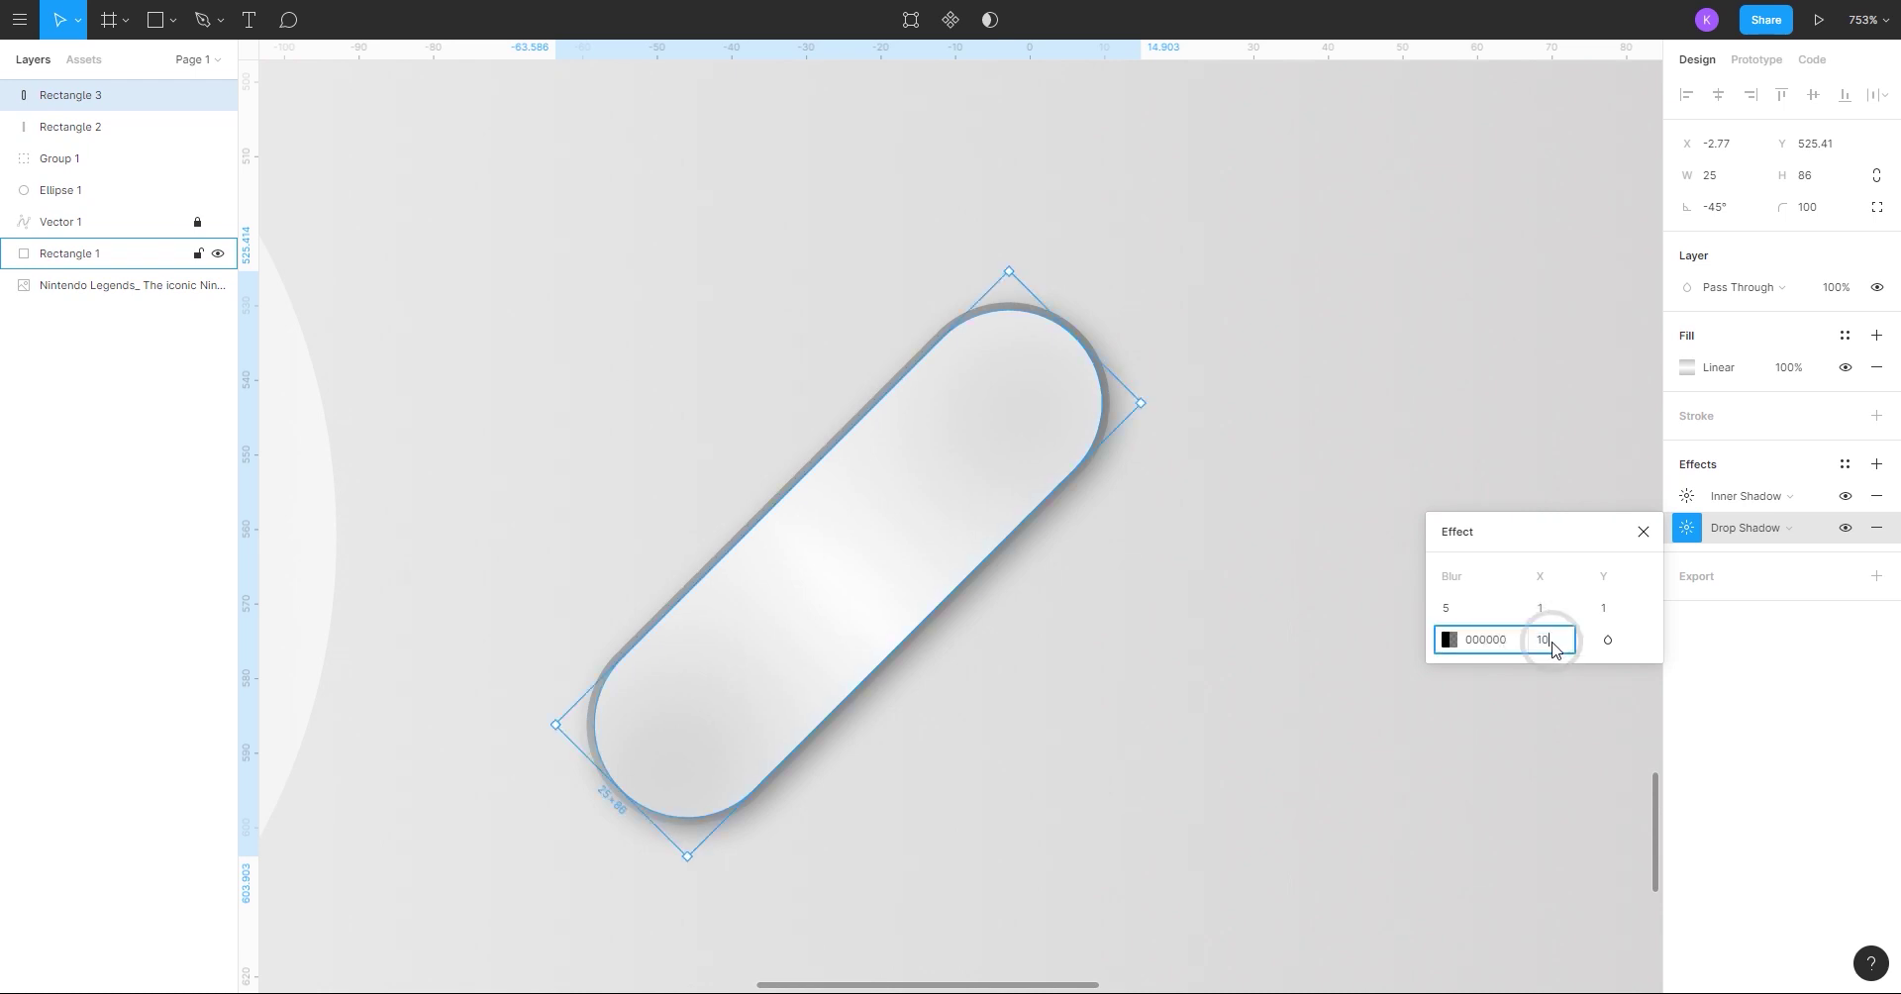
key(Return)
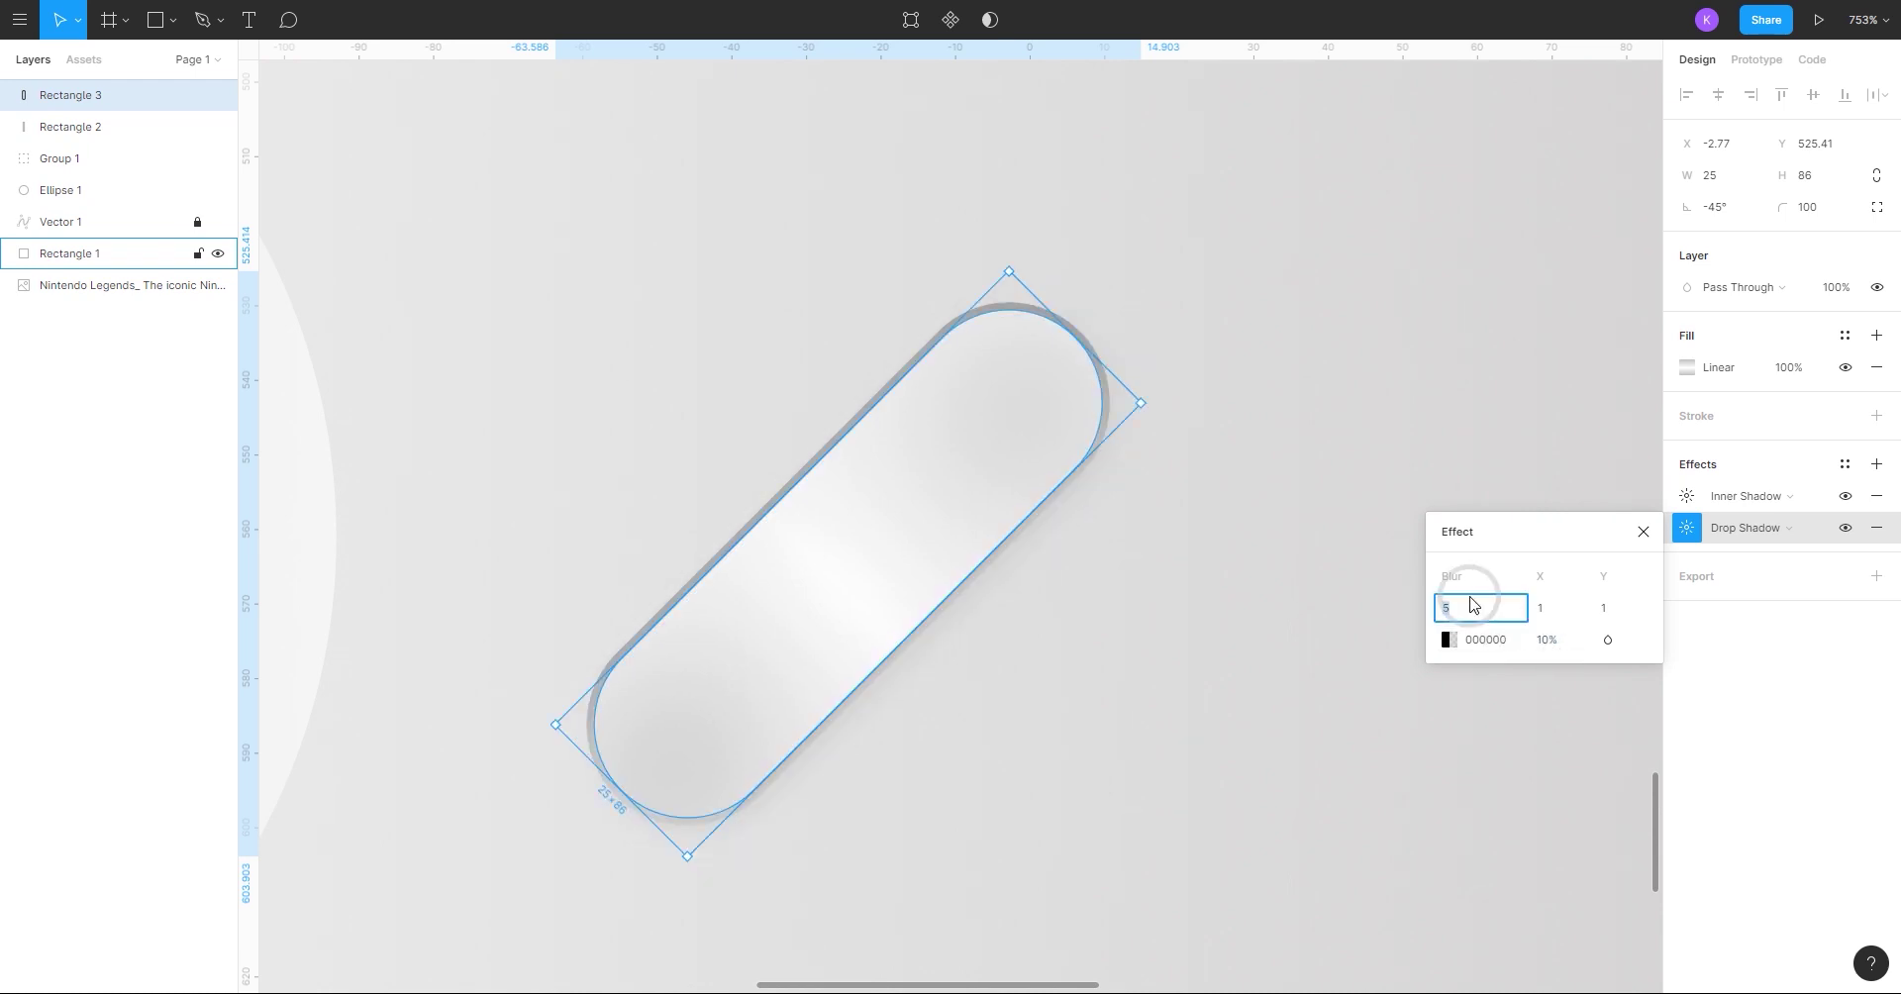
key(Return)
scroll(870, 555, down, 4)
scroll(906, 251, down, 1)
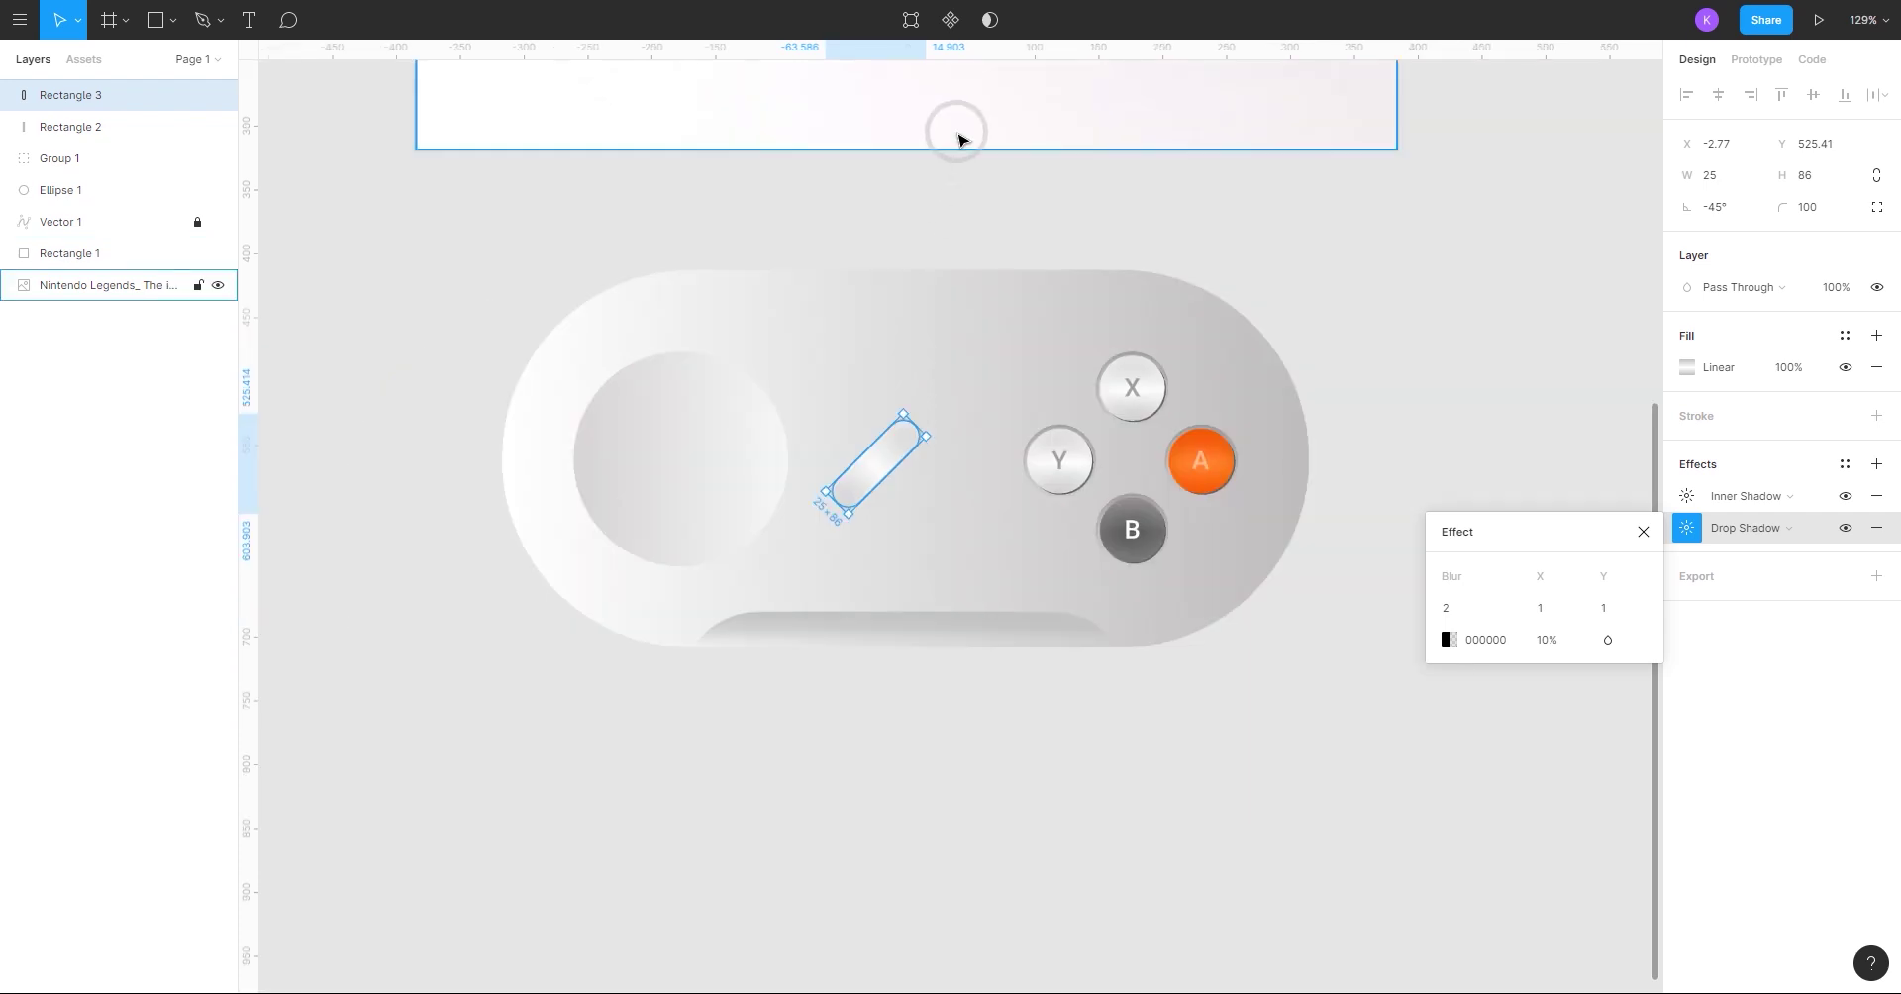
- Undo the drop shadow changes on the inner slot rectangle and deselect it
click(886, 203)
scroll(880, 519, up, 1)
click(877, 464)
click(894, 594)
click(902, 703)
scroll(875, 595, down, 2)
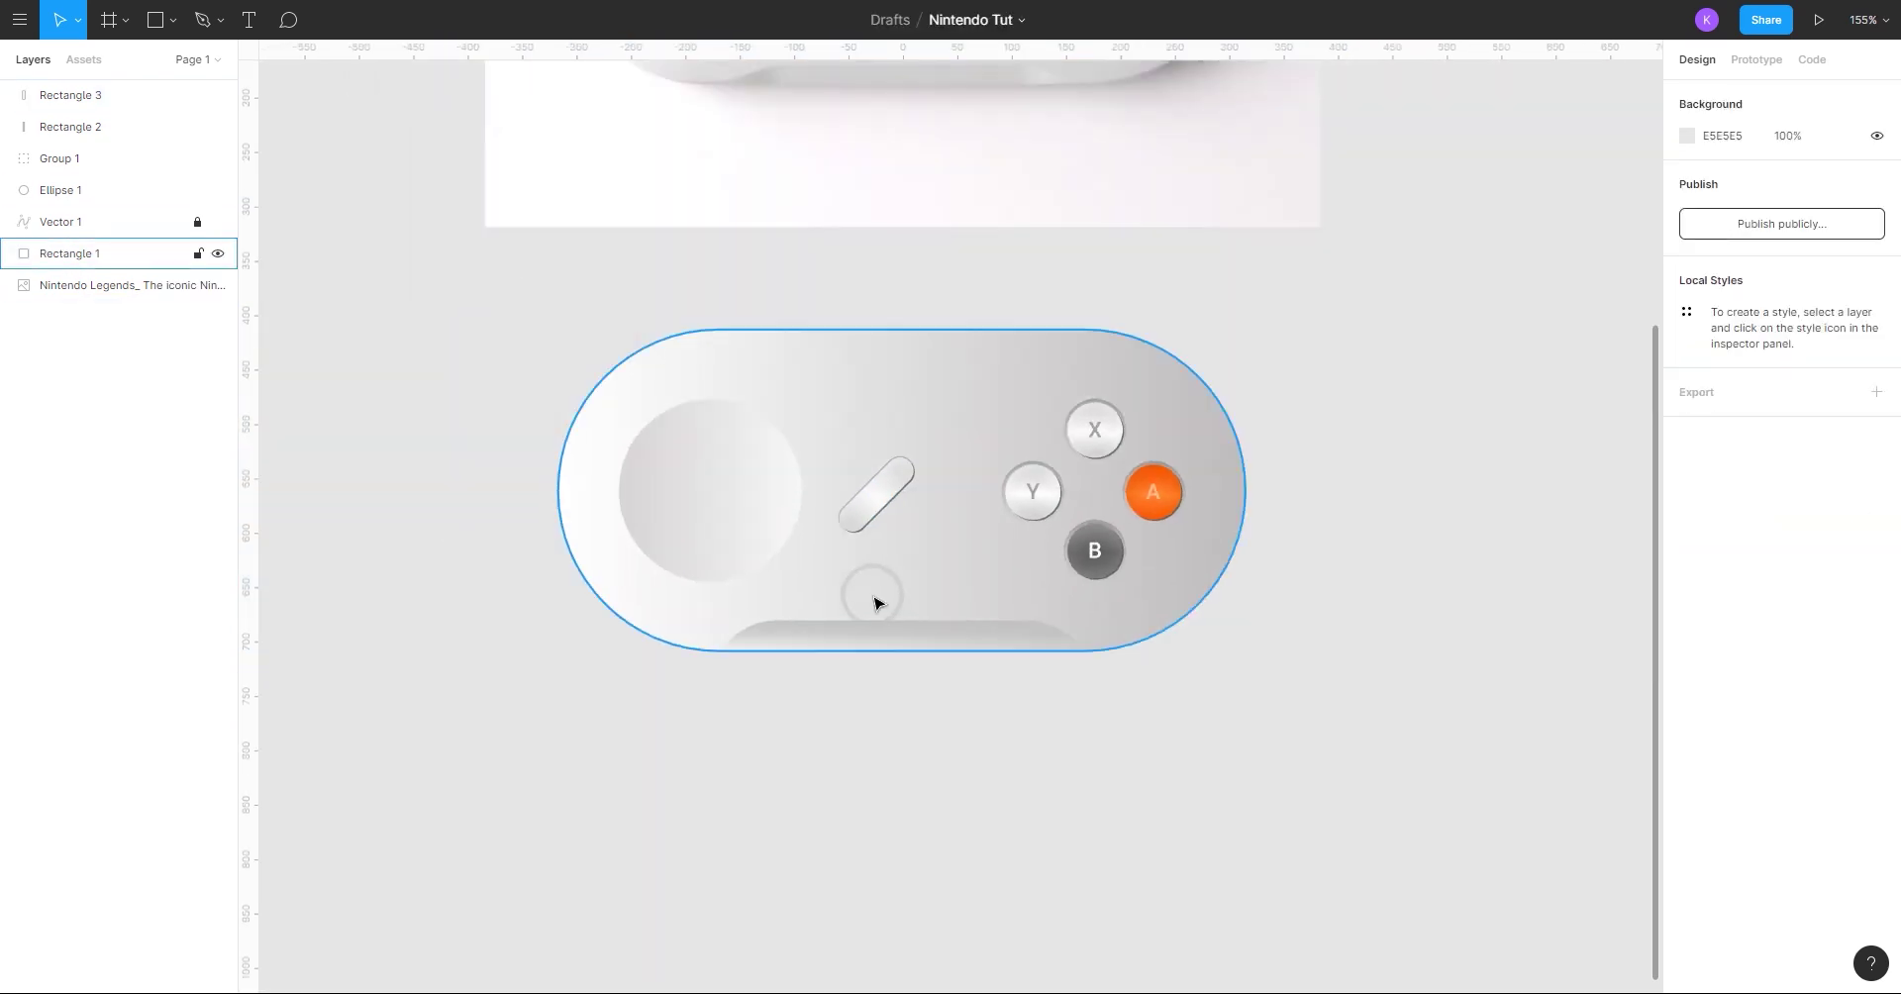
drag(930, 460, 837, 830)
scroll(837, 837, up, 5)
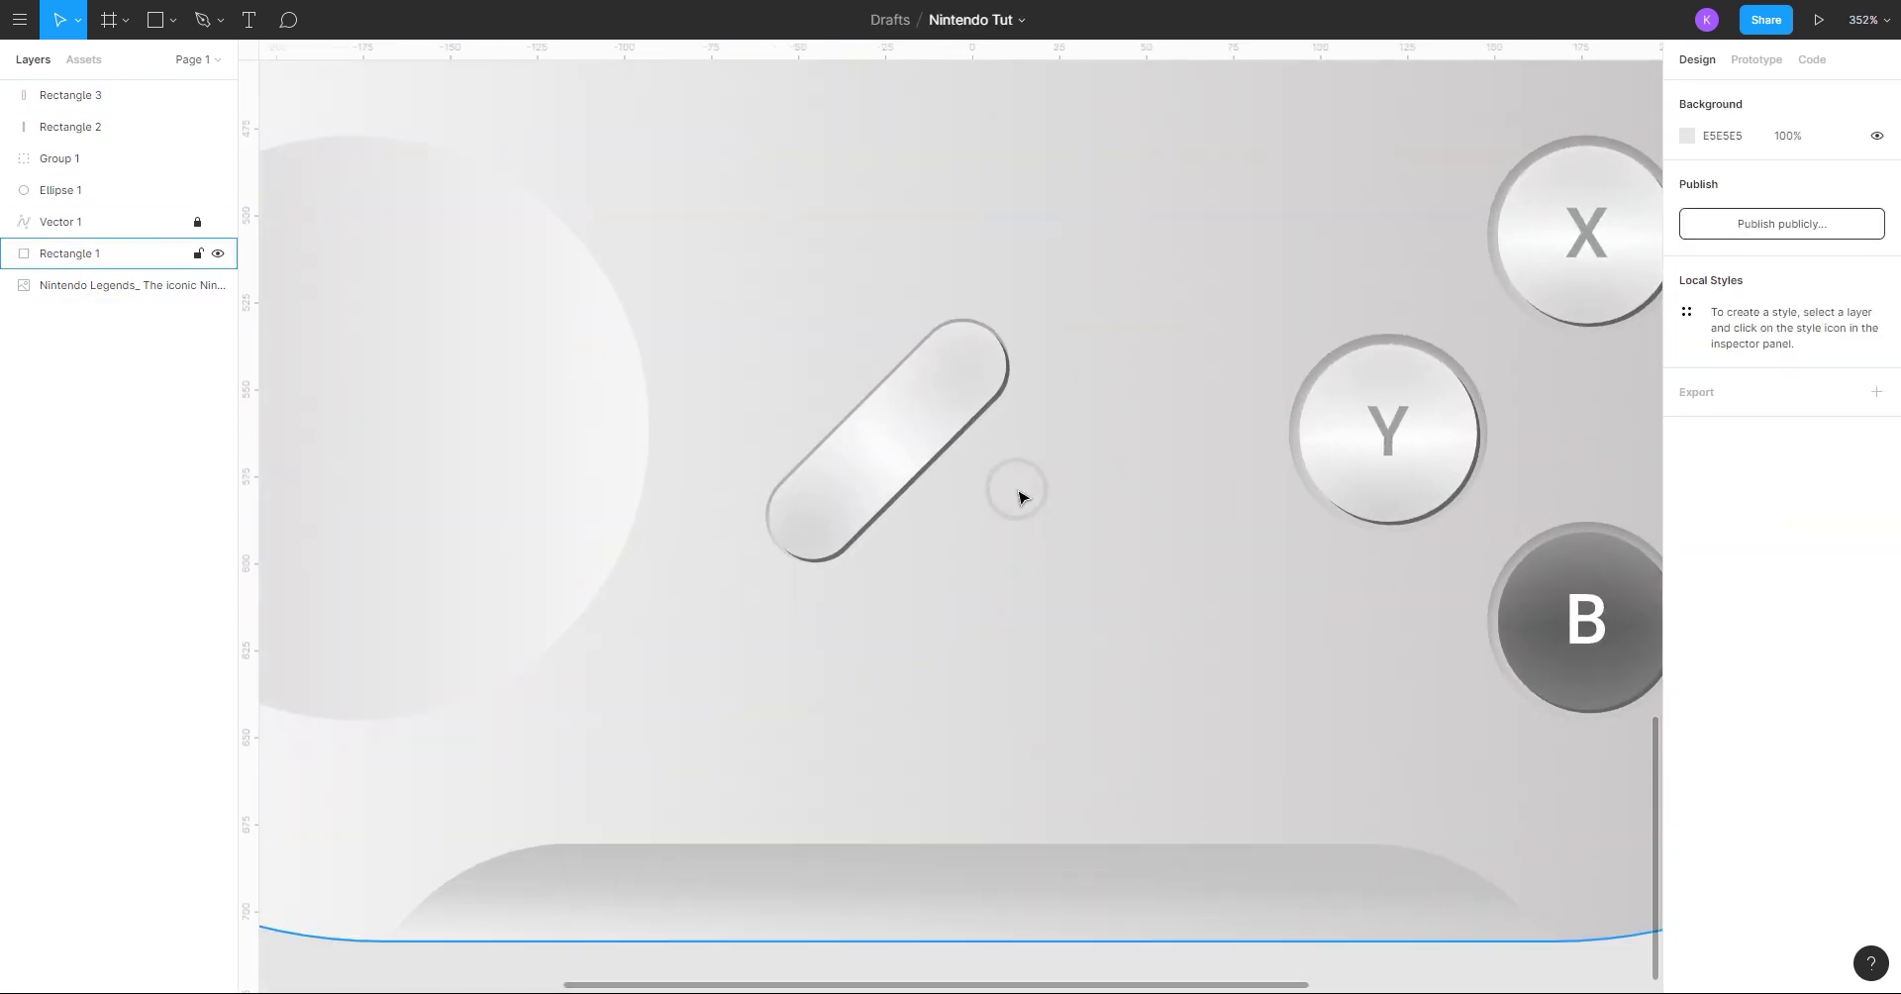
- Add the text label "Select" on the controller body below the tilted slot
click(925, 450)
click(249, 20)
scroll(788, 770, down, 5)
scroll(788, 770, up, 1)
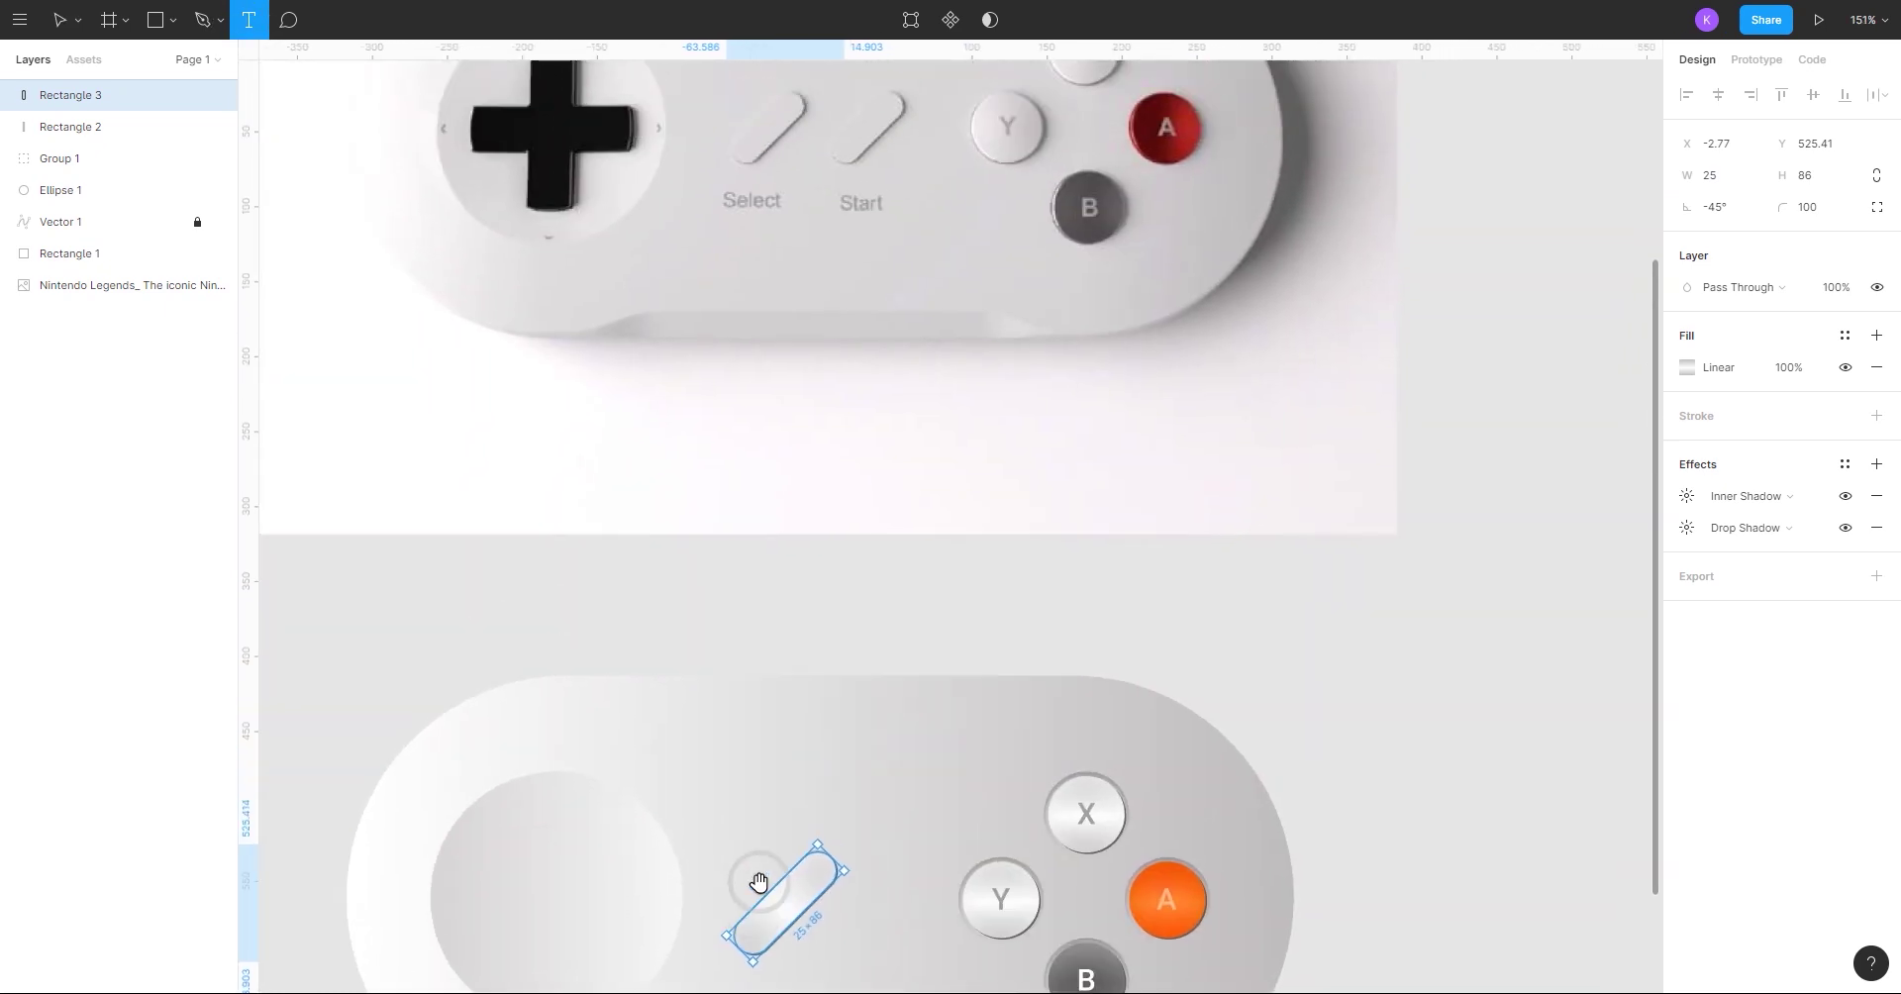
scroll(788, 770, down, 3)
click(799, 720)
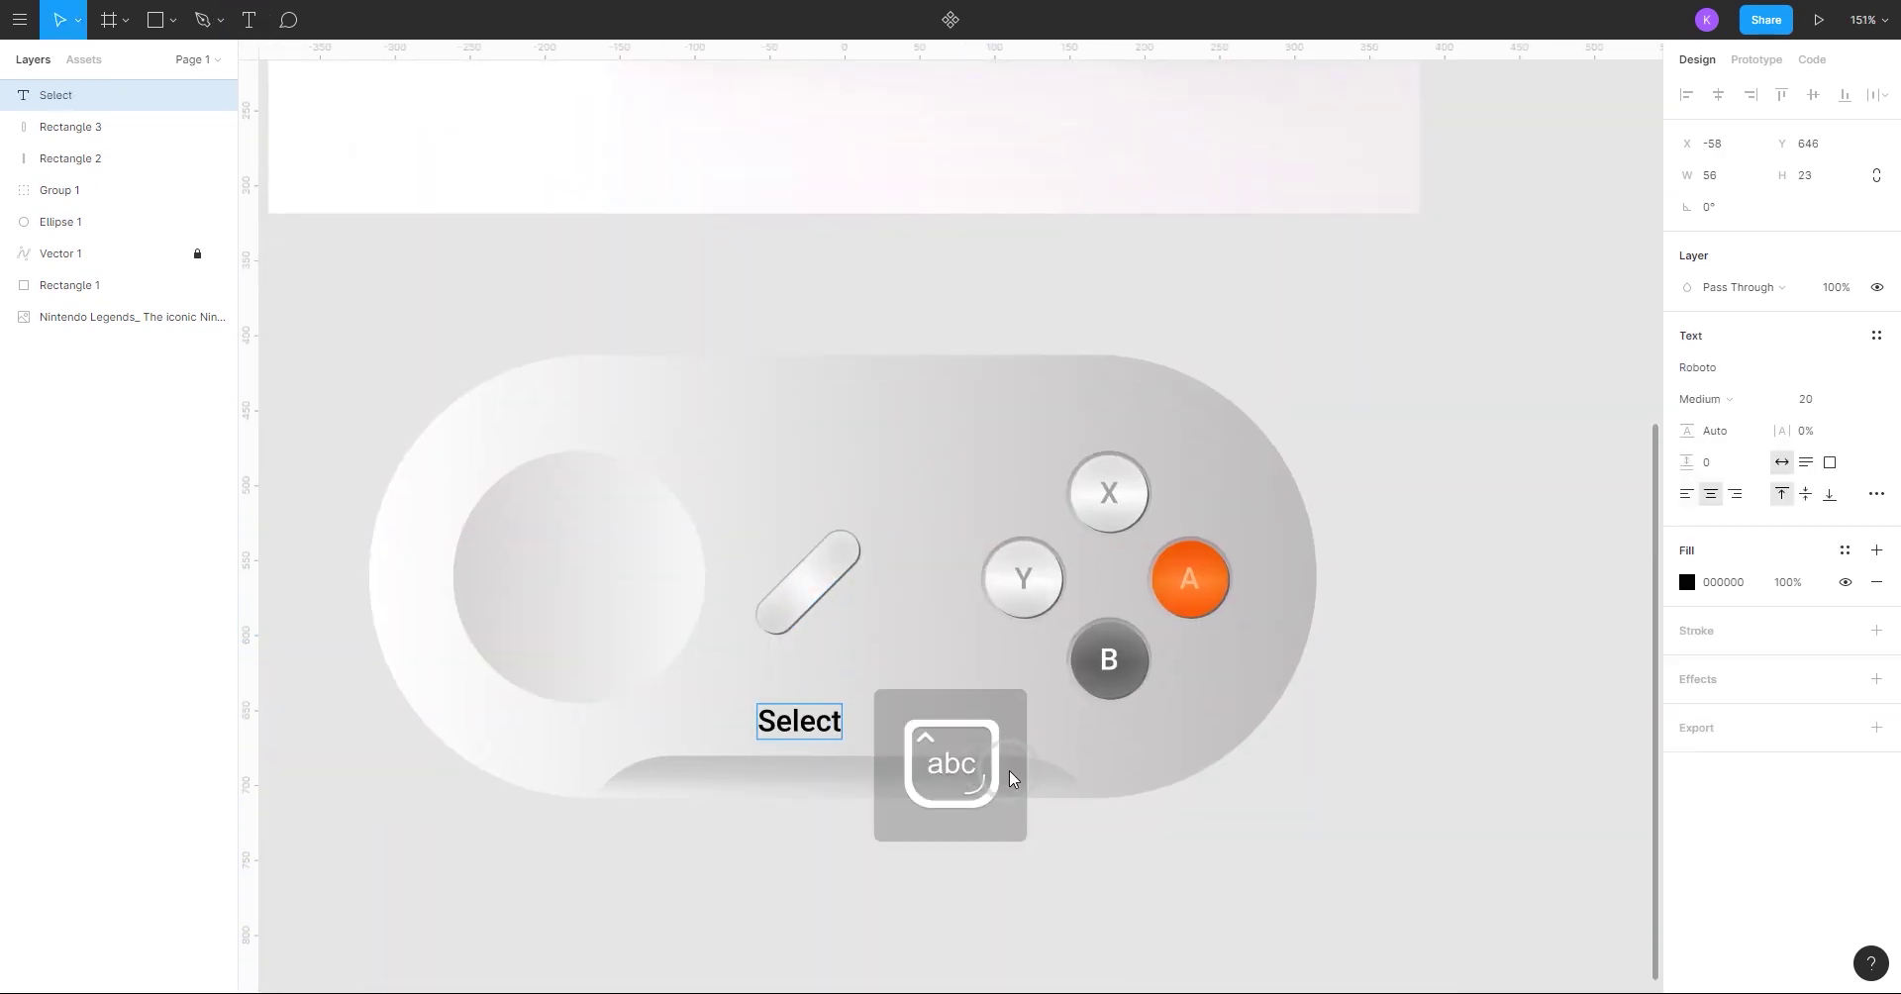
click(819, 865)
- Recolour the Select label to grey A6A6A6 and set its font size to 15
click(1690, 583)
click(1452, 773)
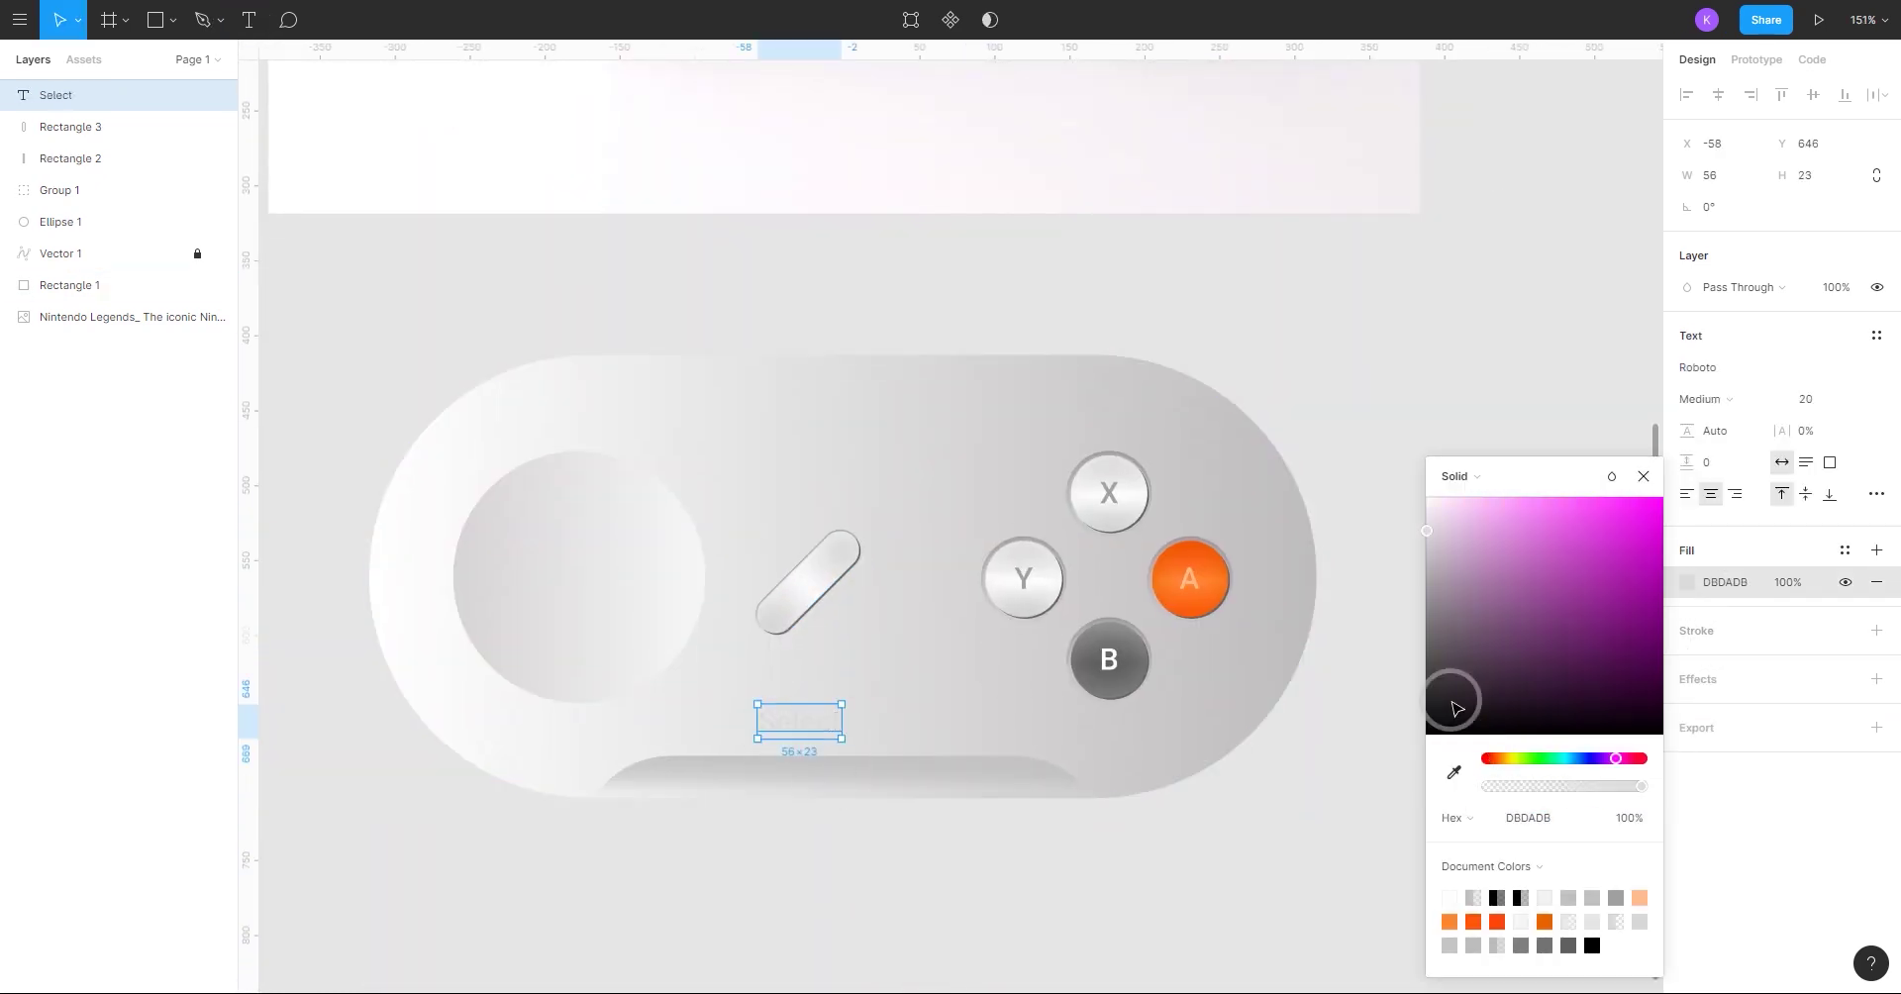
click(1815, 432)
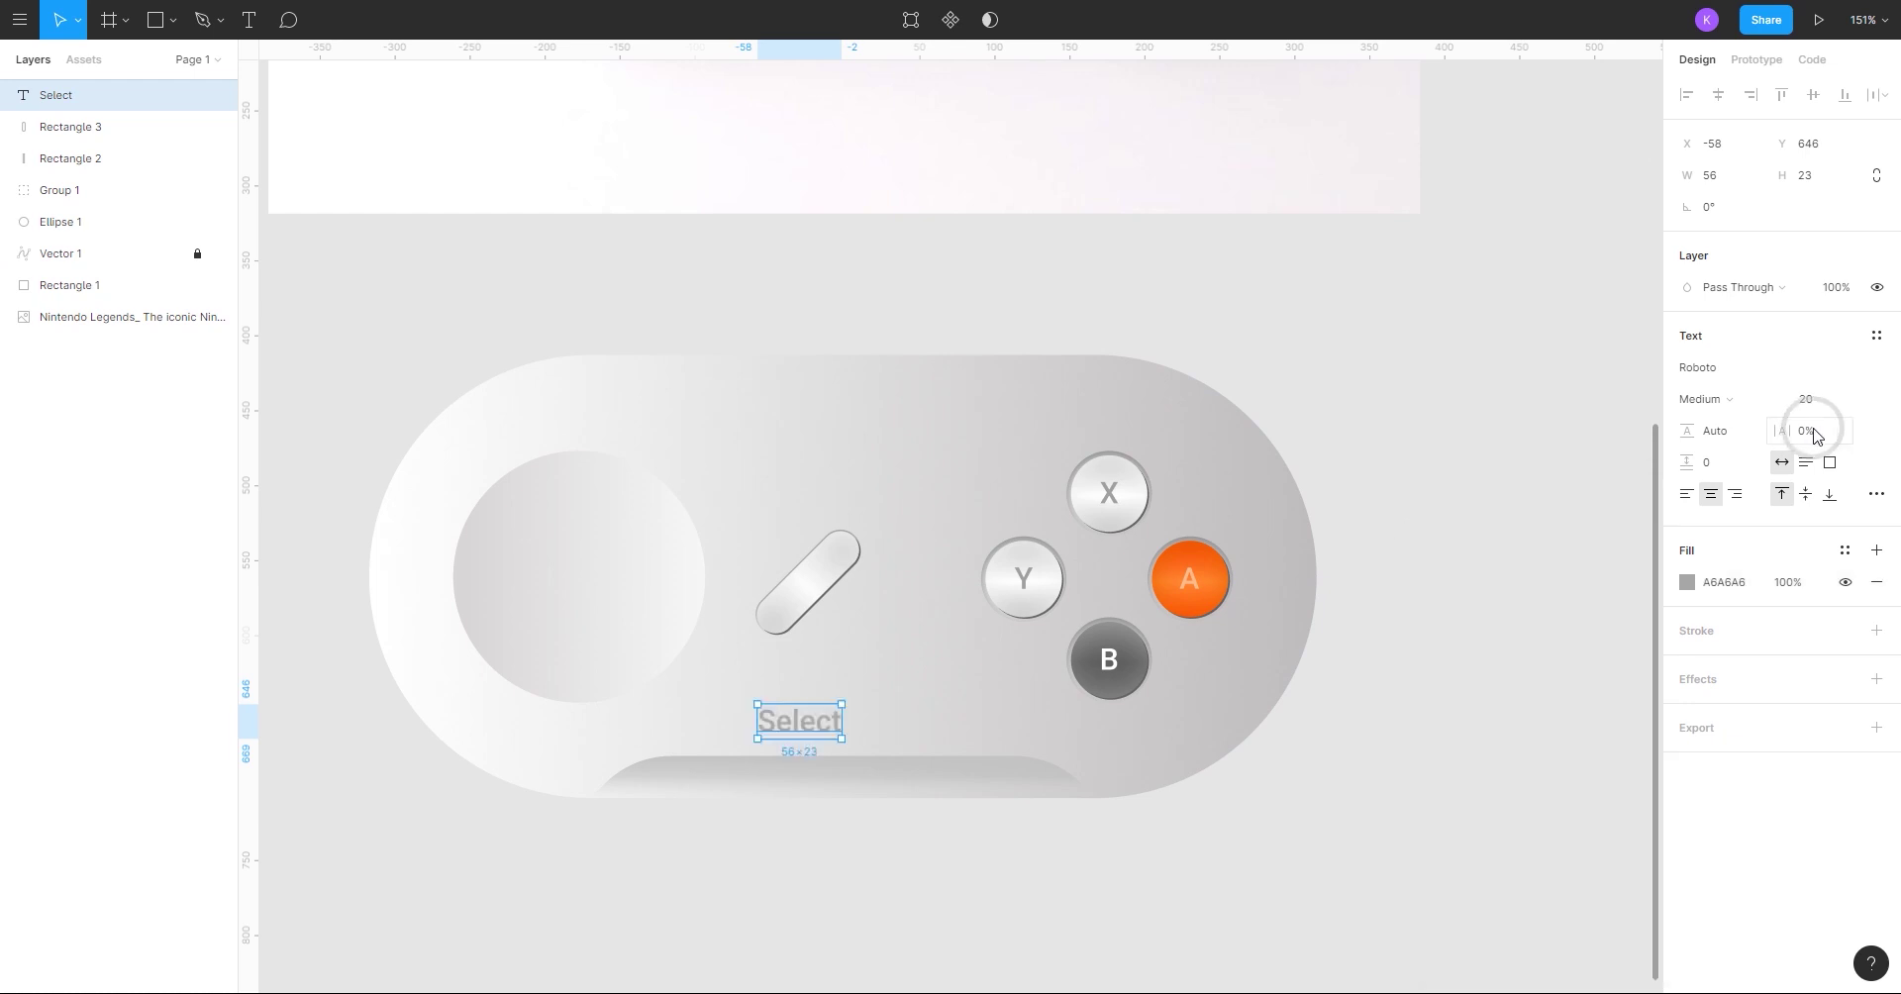
scroll(691, 899, up, 5)
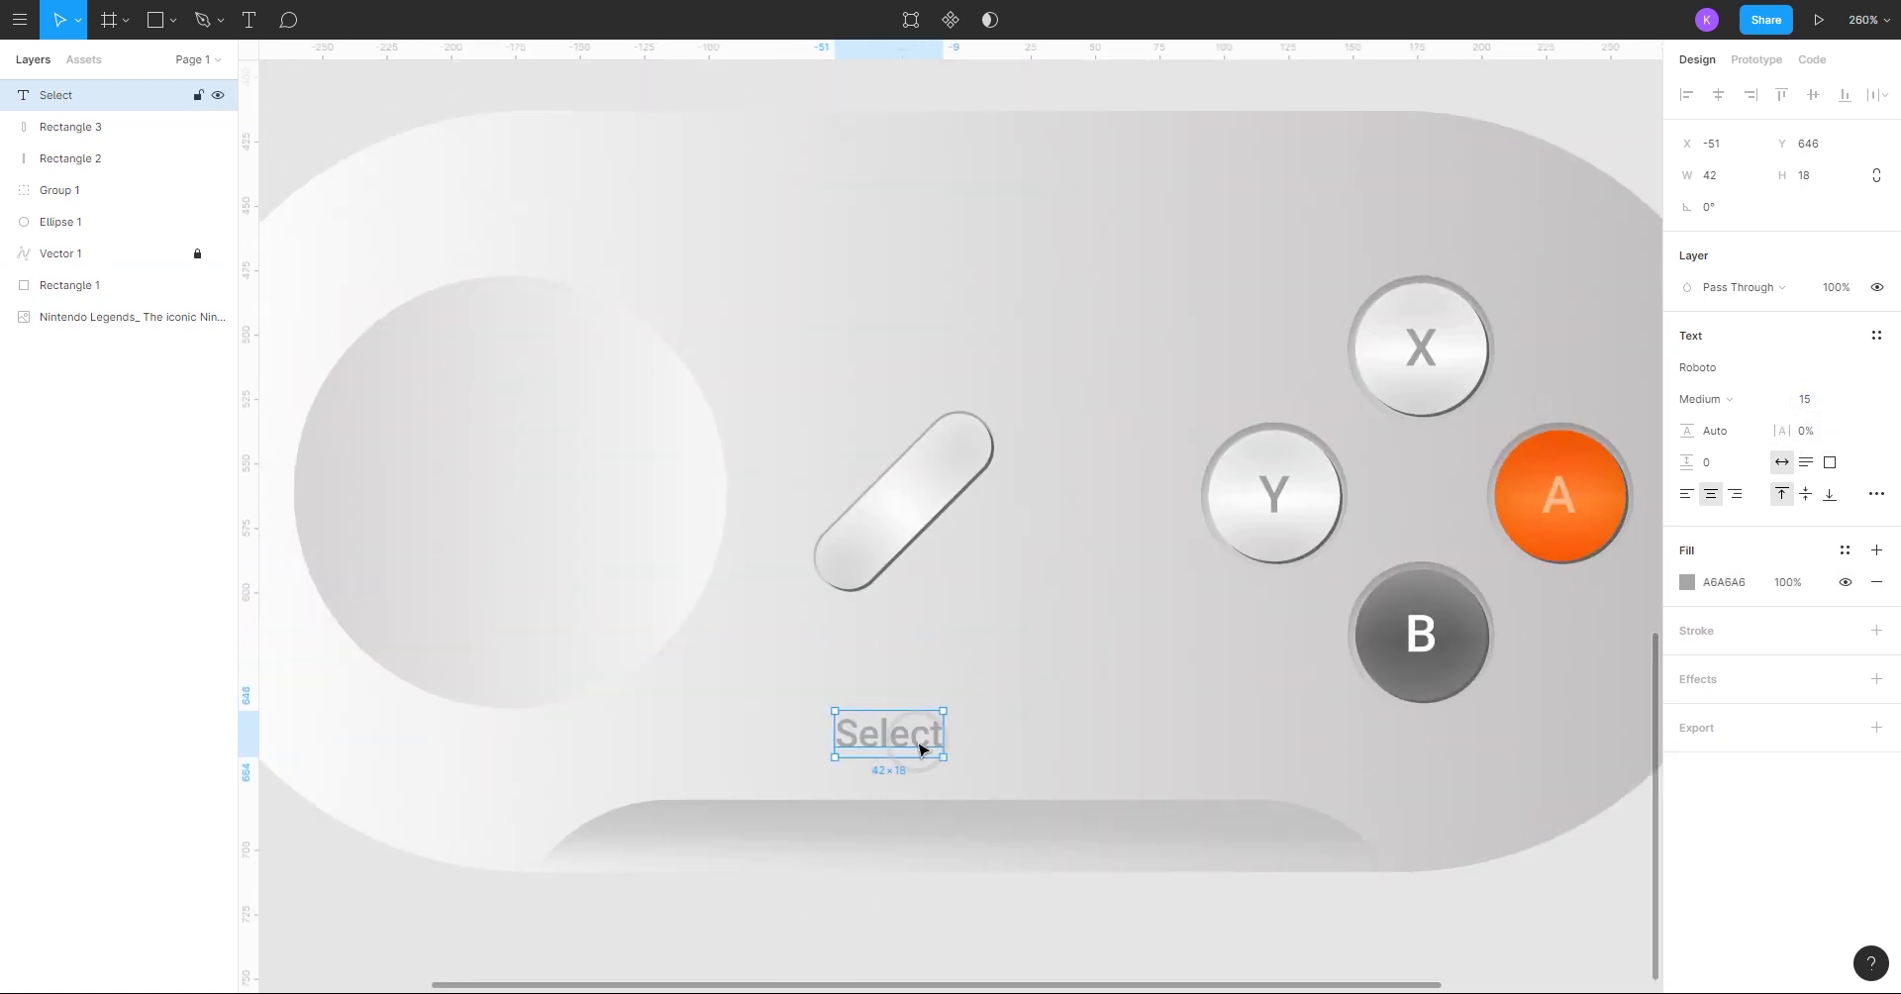
- Move the Select label up to just beneath the slot and set its font size to 10
drag(892, 750, 876, 656)
click(1753, 495)
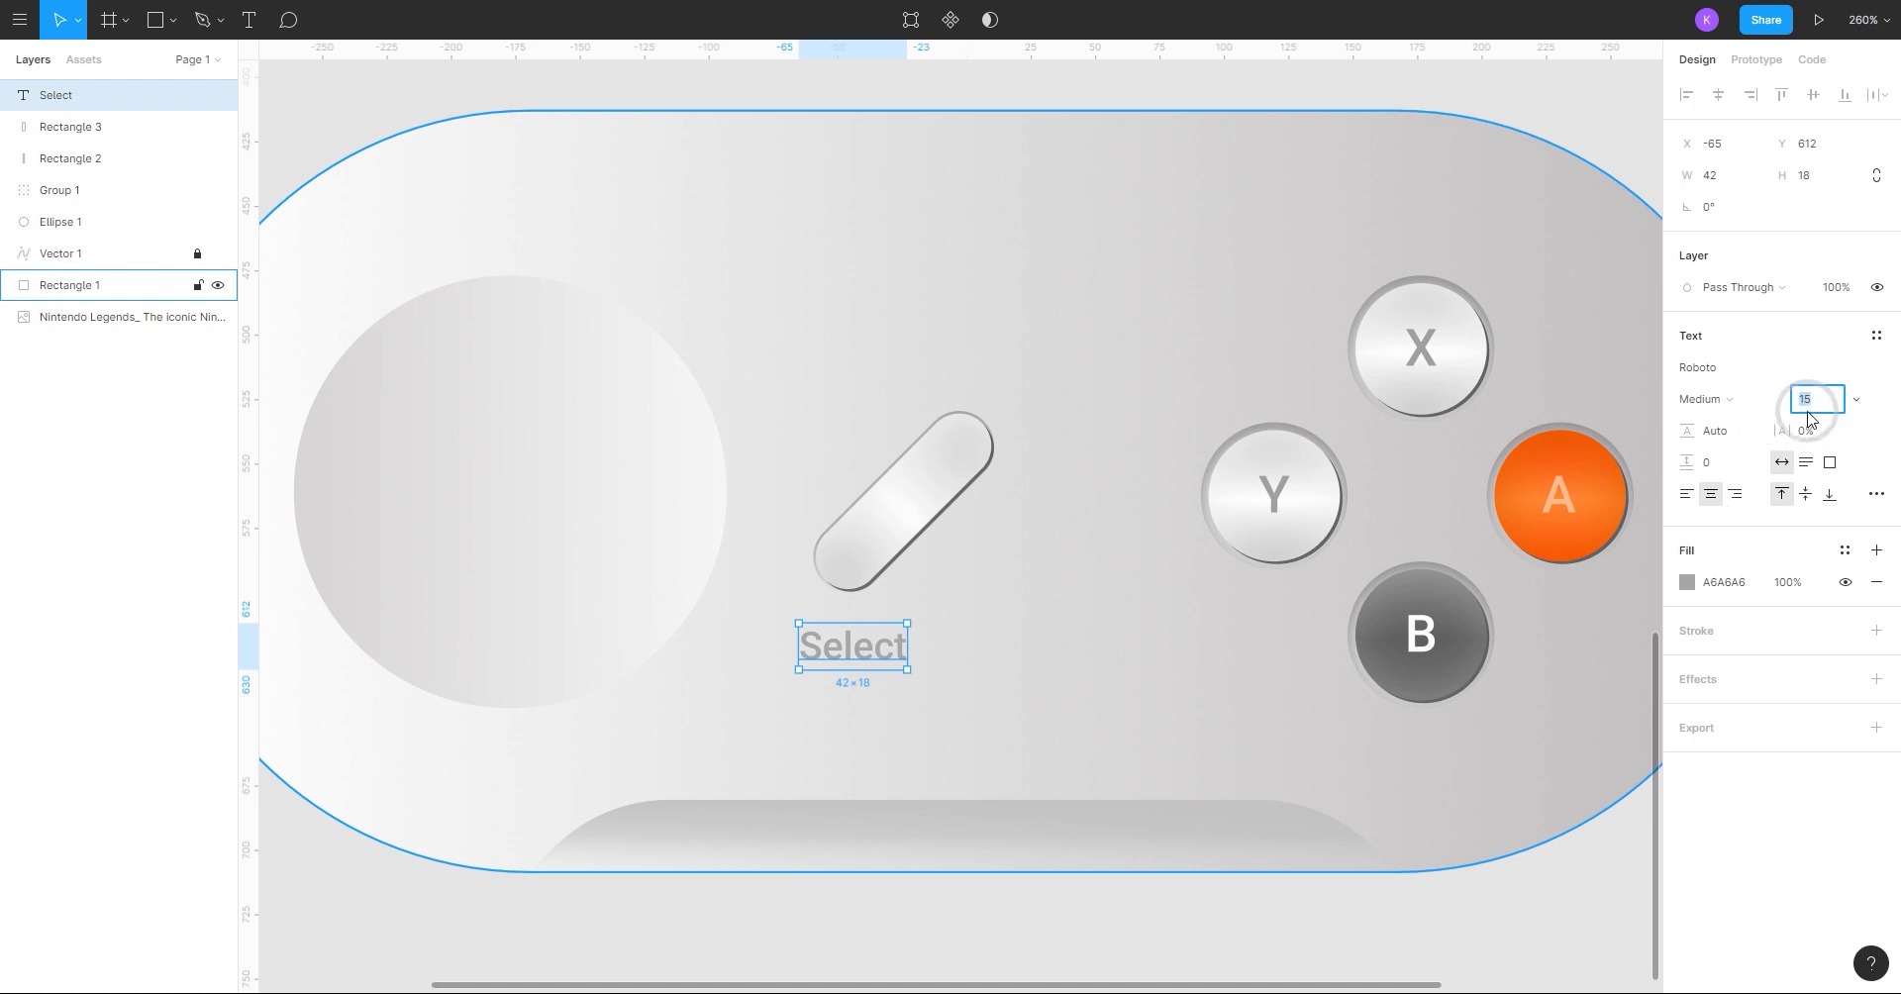
text(10)
key(Return)
scroll(851, 653, up, 3)
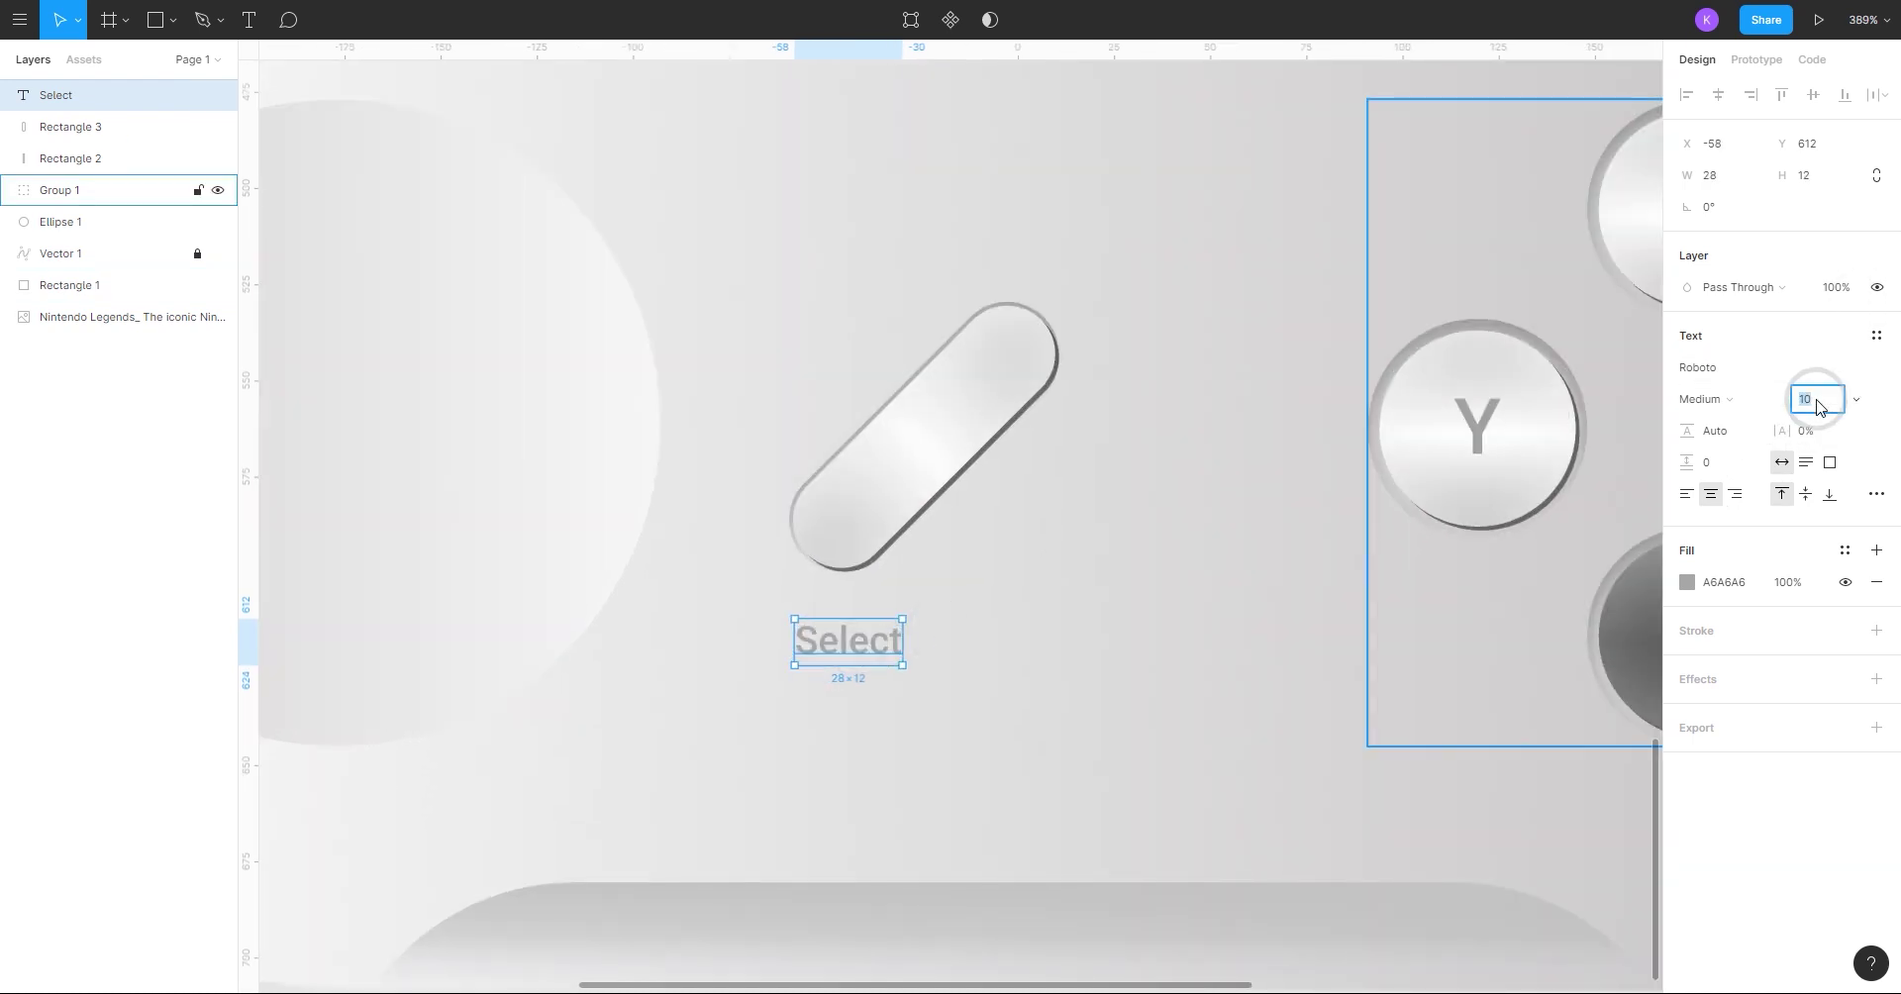
- Set the Select label's font size to 12, place it at X -65, Y 612, and deselect it
text(12)
key(Return)
scroll(845, 722, down, 4)
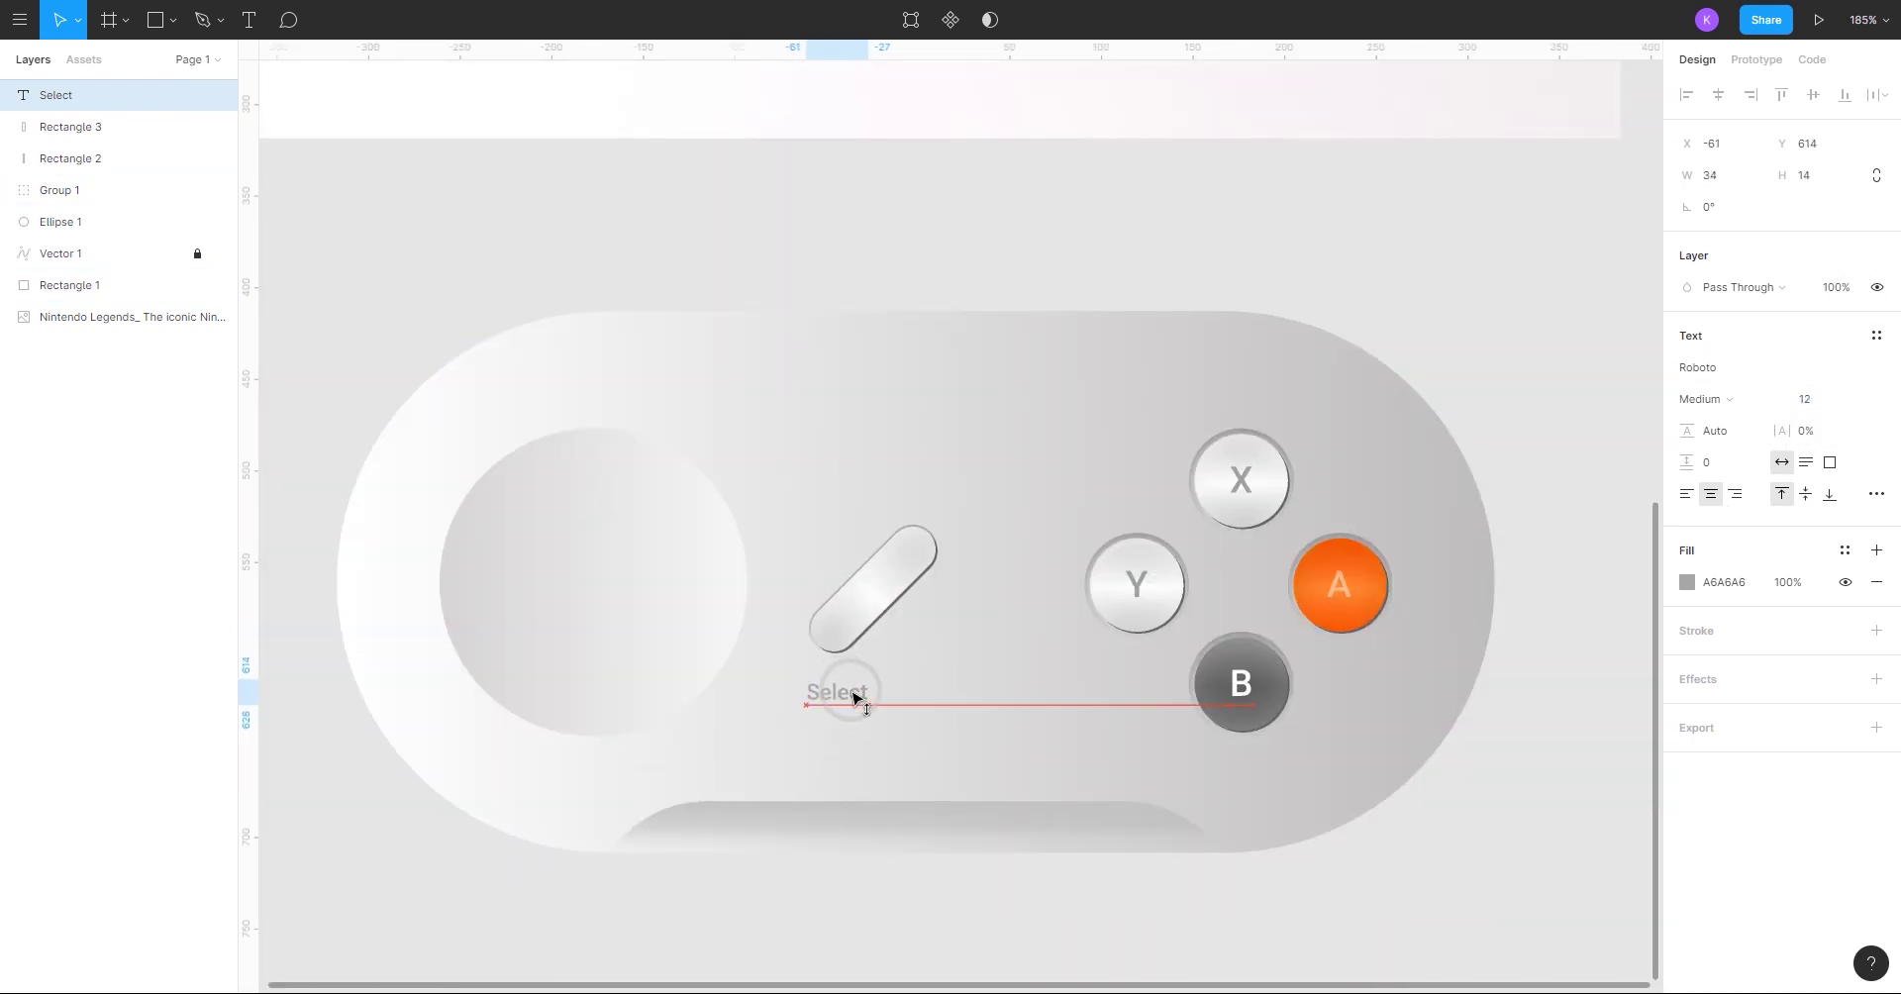
scroll(848, 693, down, 3)
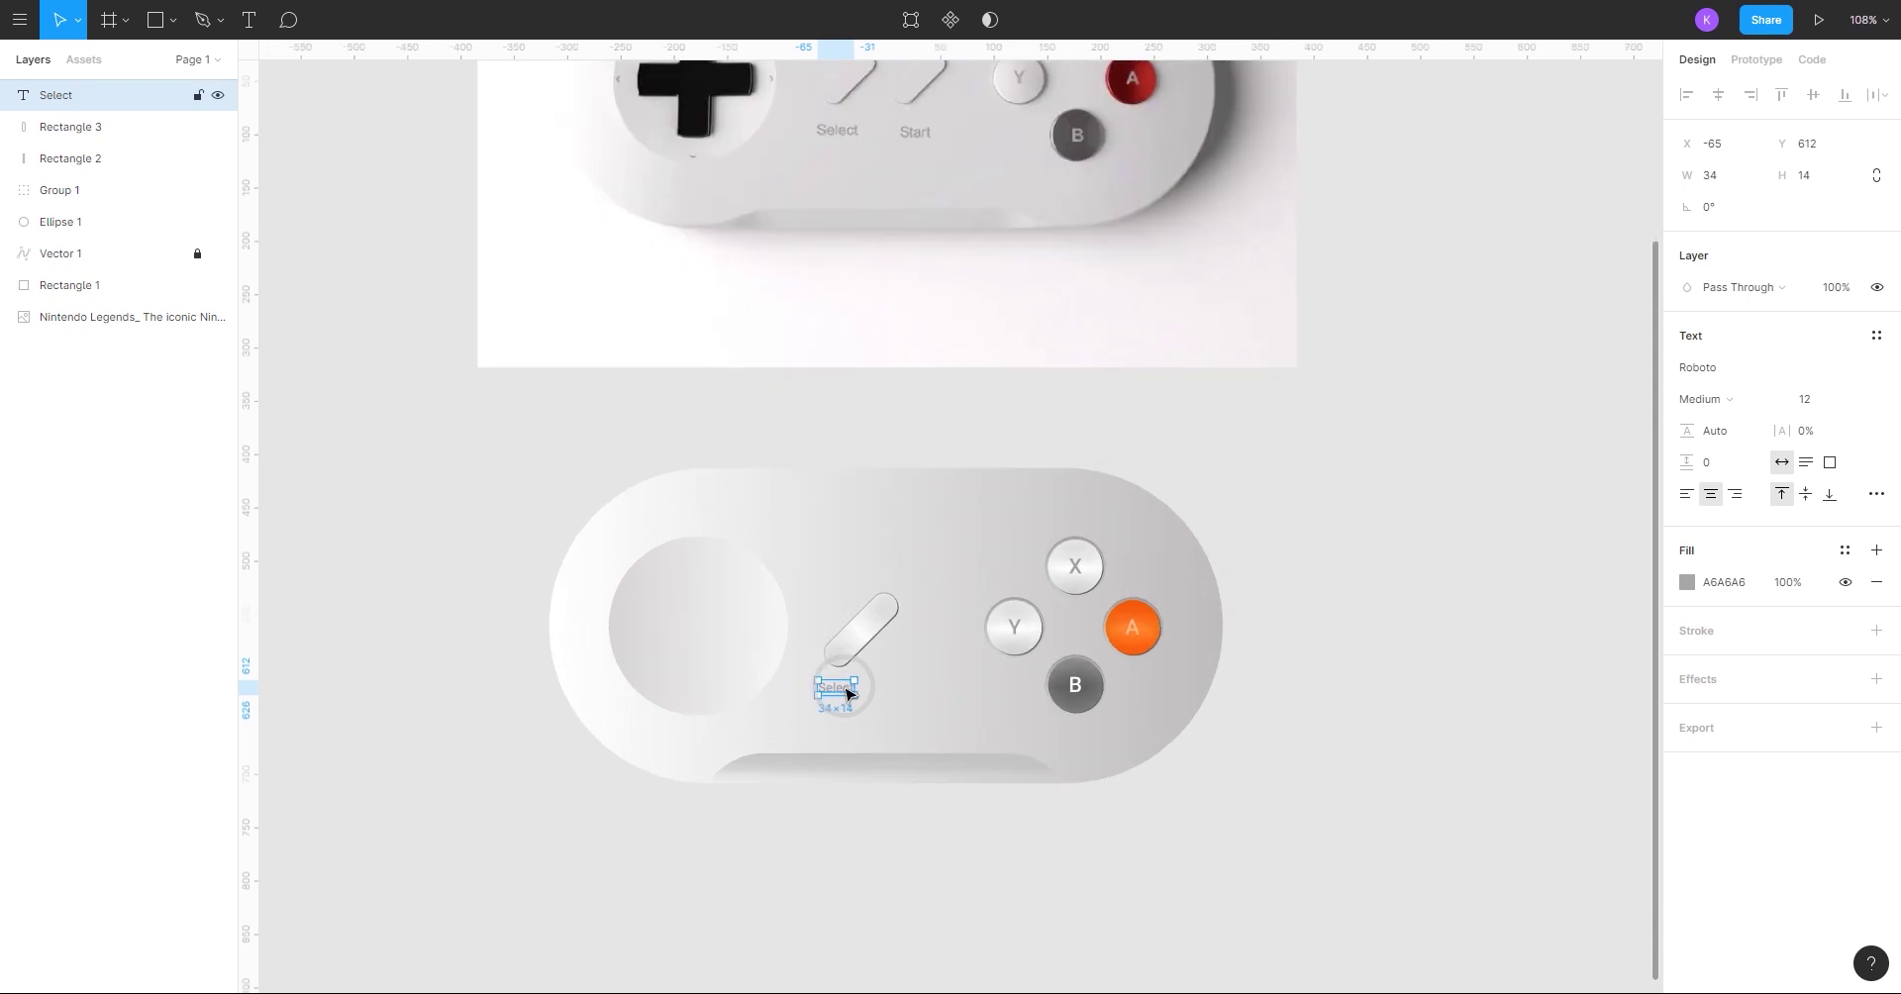
click(854, 817)
- Select both slot rectangles and rotate them to about -34°
click(849, 639)
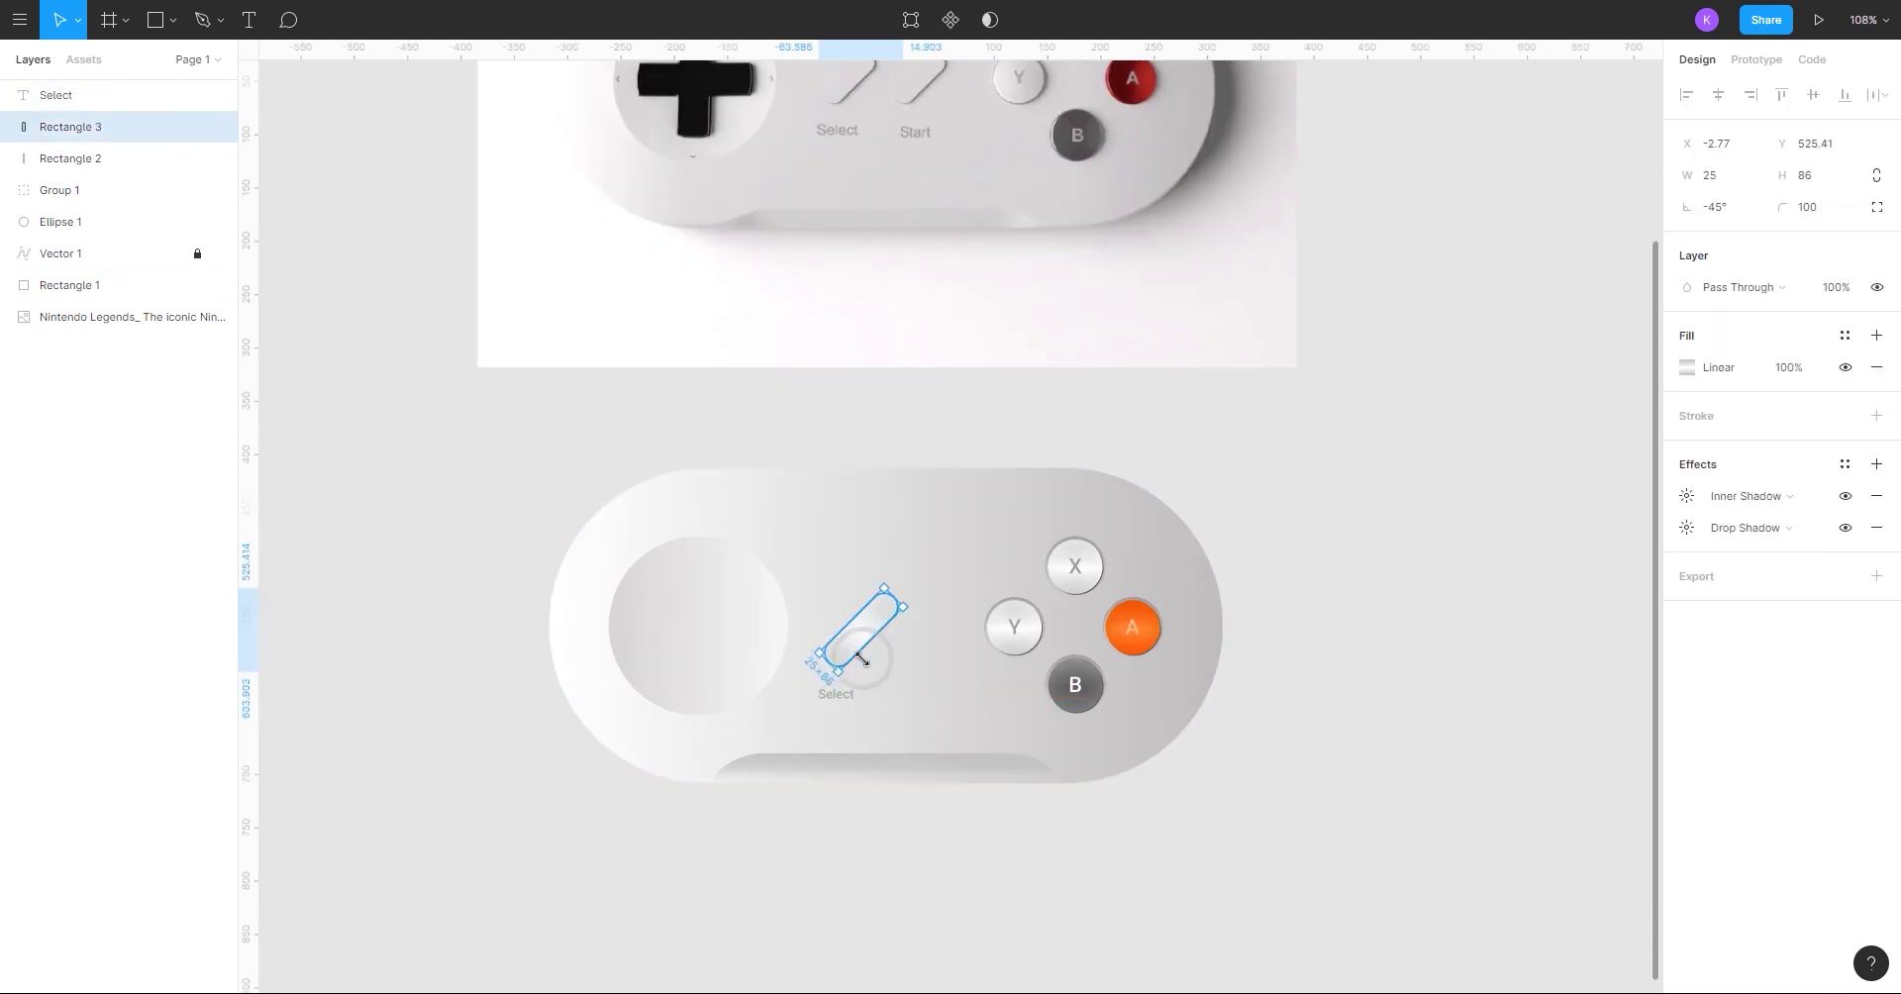
shift+click(105, 174)
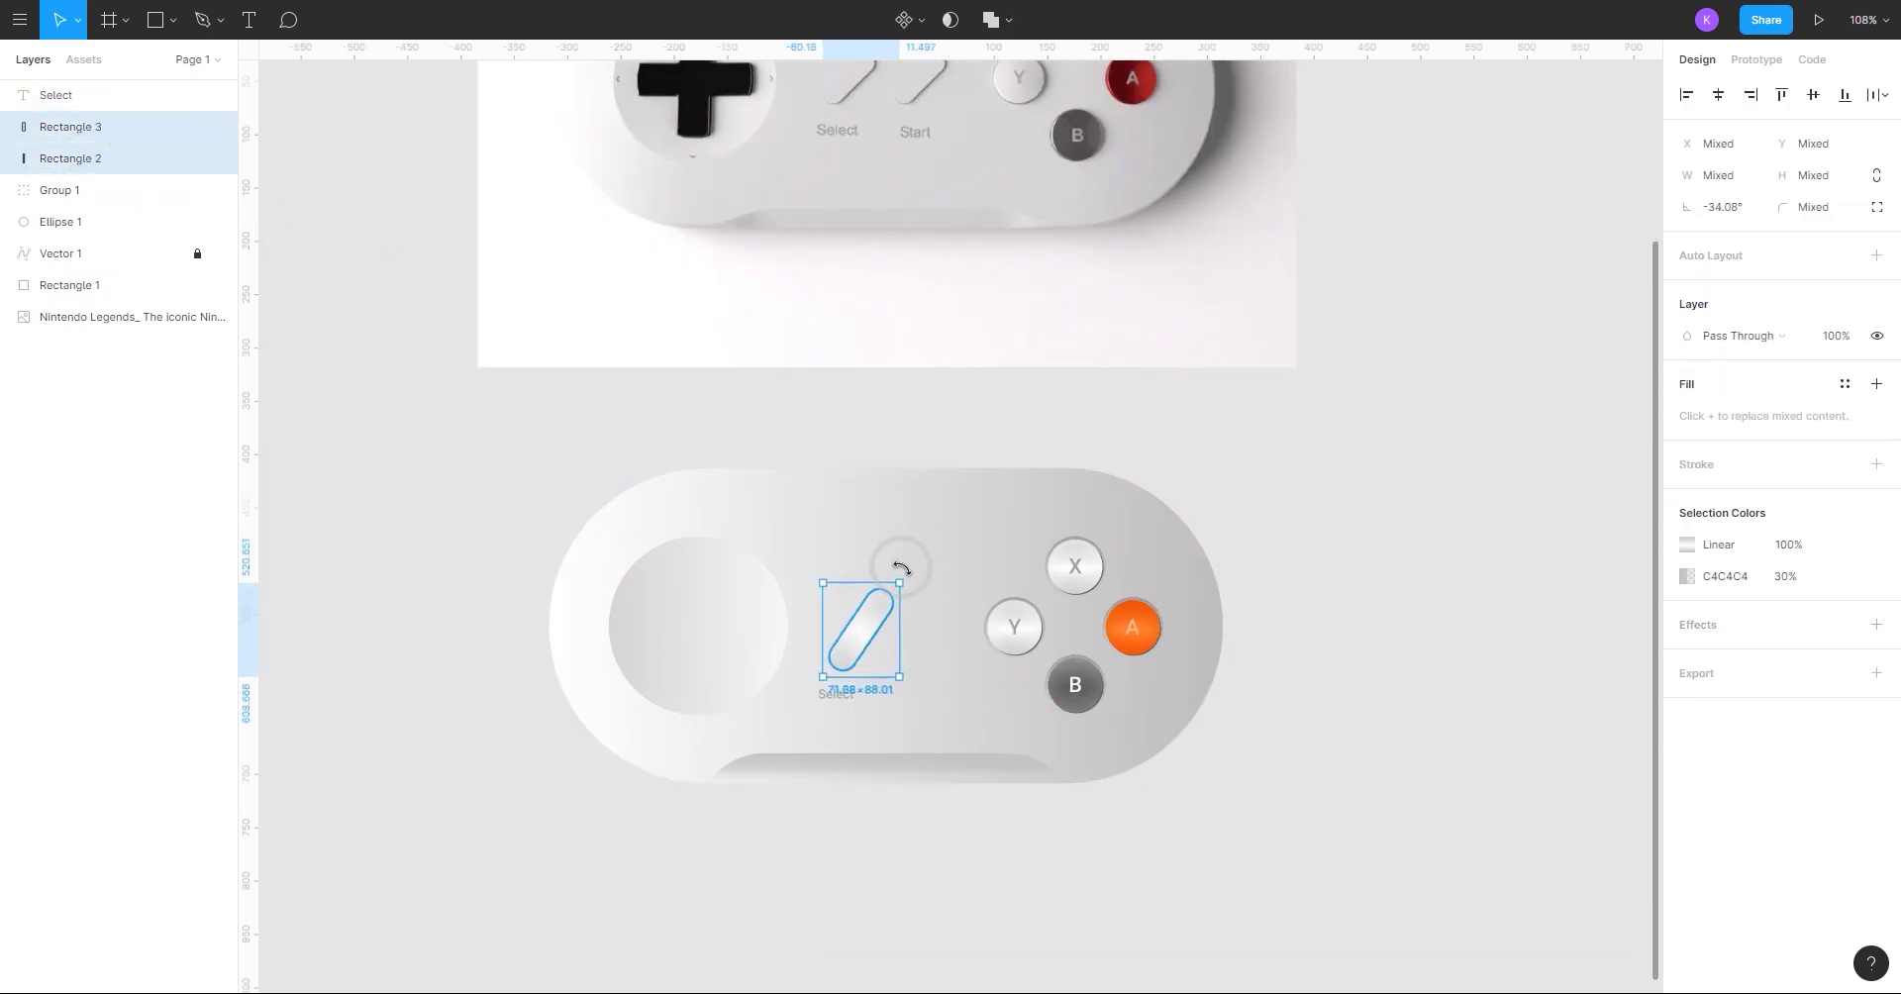
click(1103, 882)
scroll(857, 713, up, 2)
click(842, 621)
scroll(851, 686, up, 5)
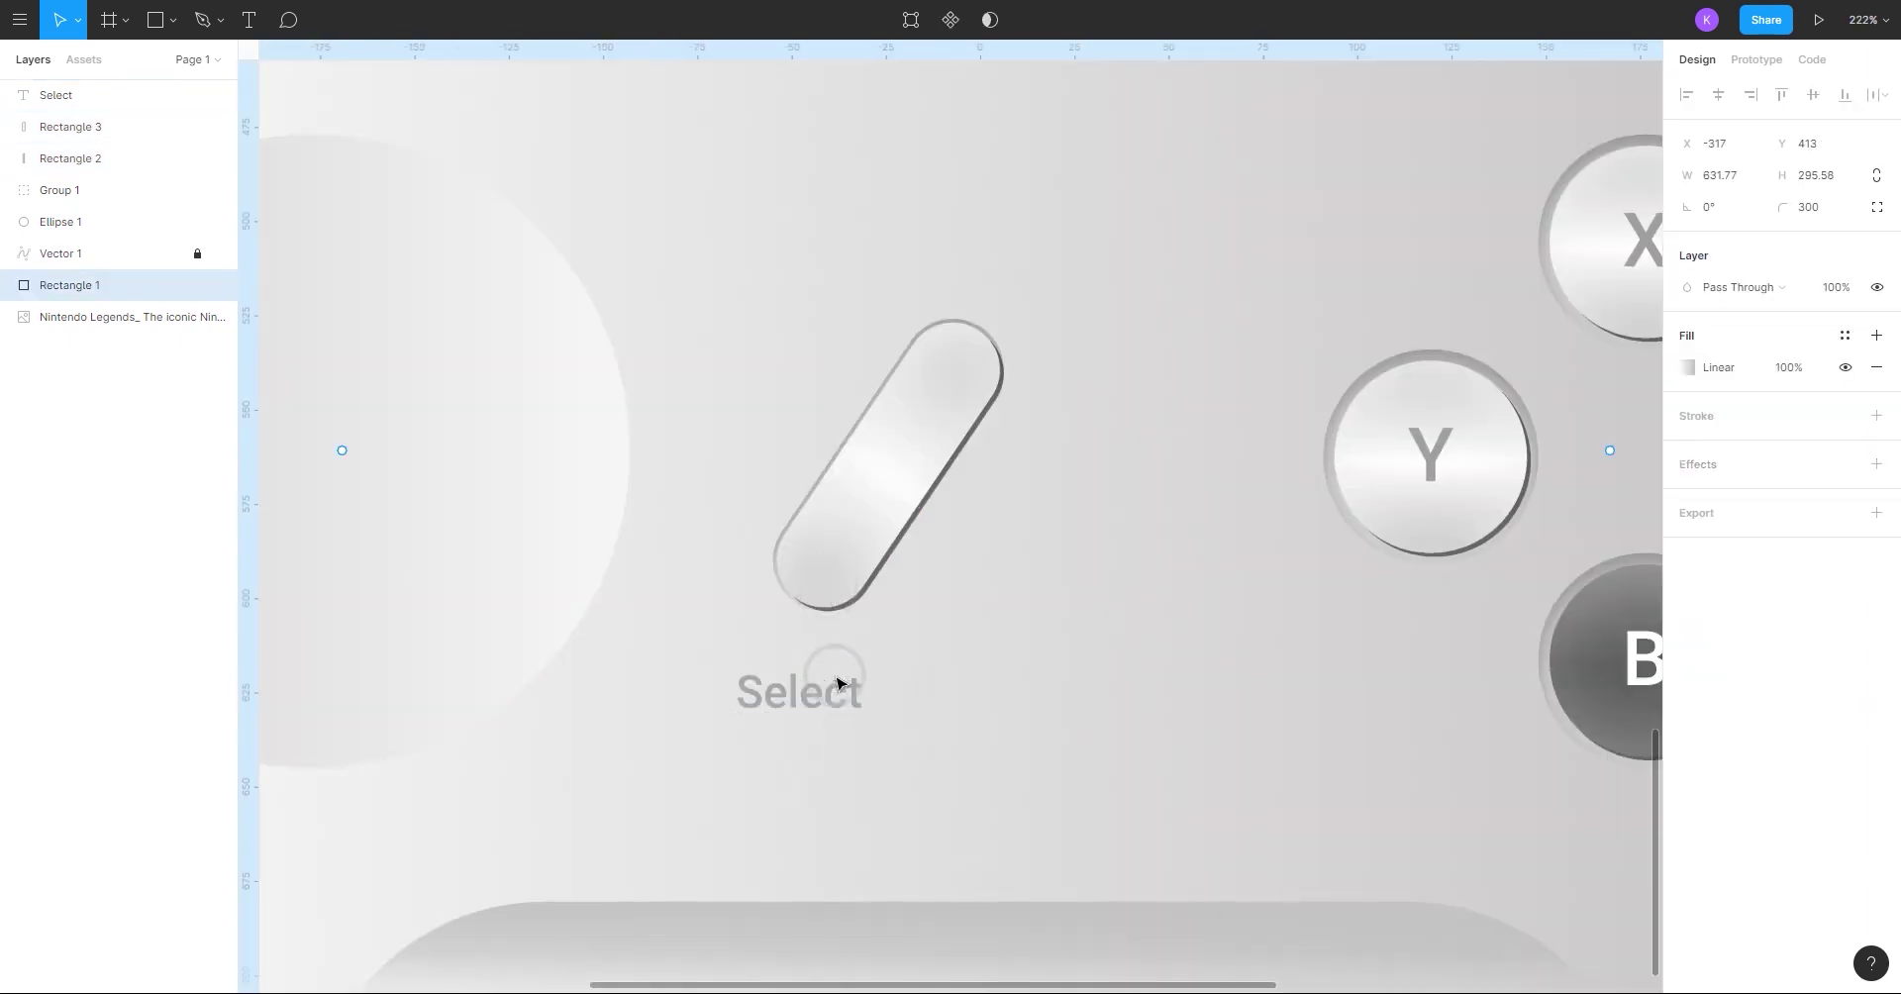
- Duplicate both slot rectangles with the Select label and place the copy beside the original, toward the Y button
shift+click(67, 161)
shift+click(58, 95)
drag(815, 531, 1095, 513)
scroll(1089, 515, down, 6)
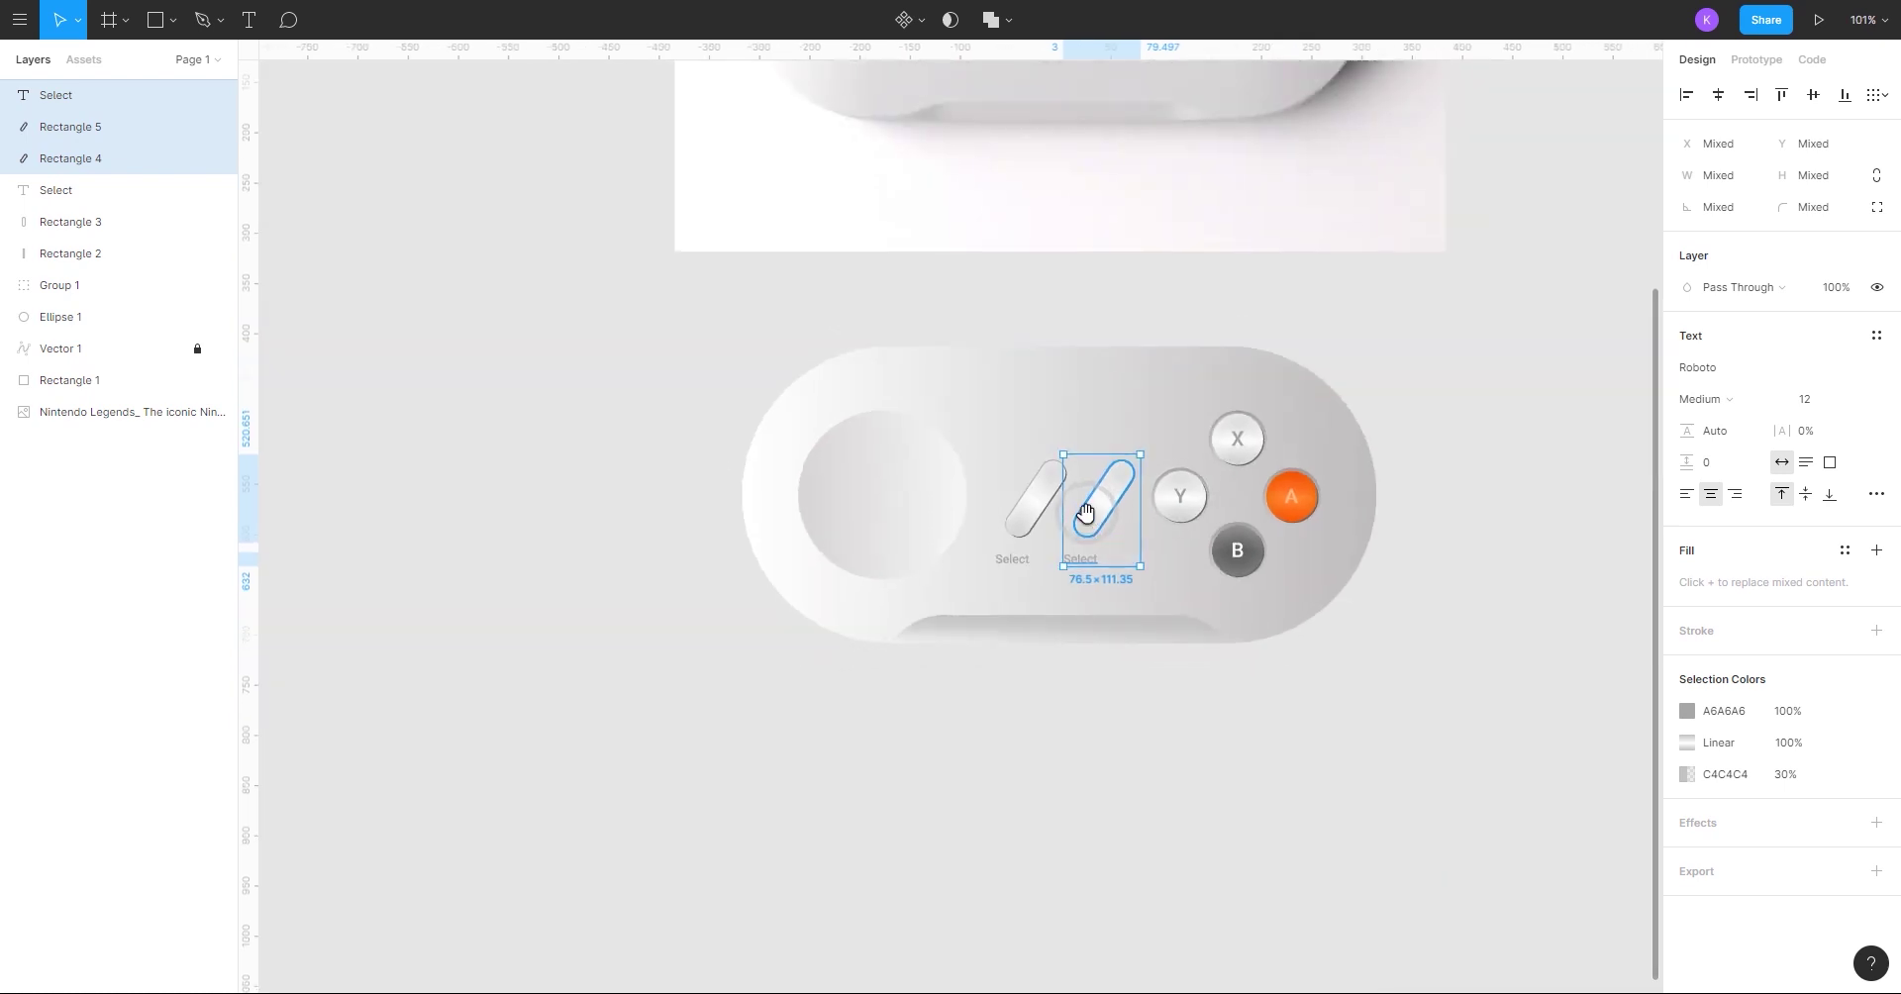
scroll(935, 485, up, 3)
scroll(933, 486, up, 2)
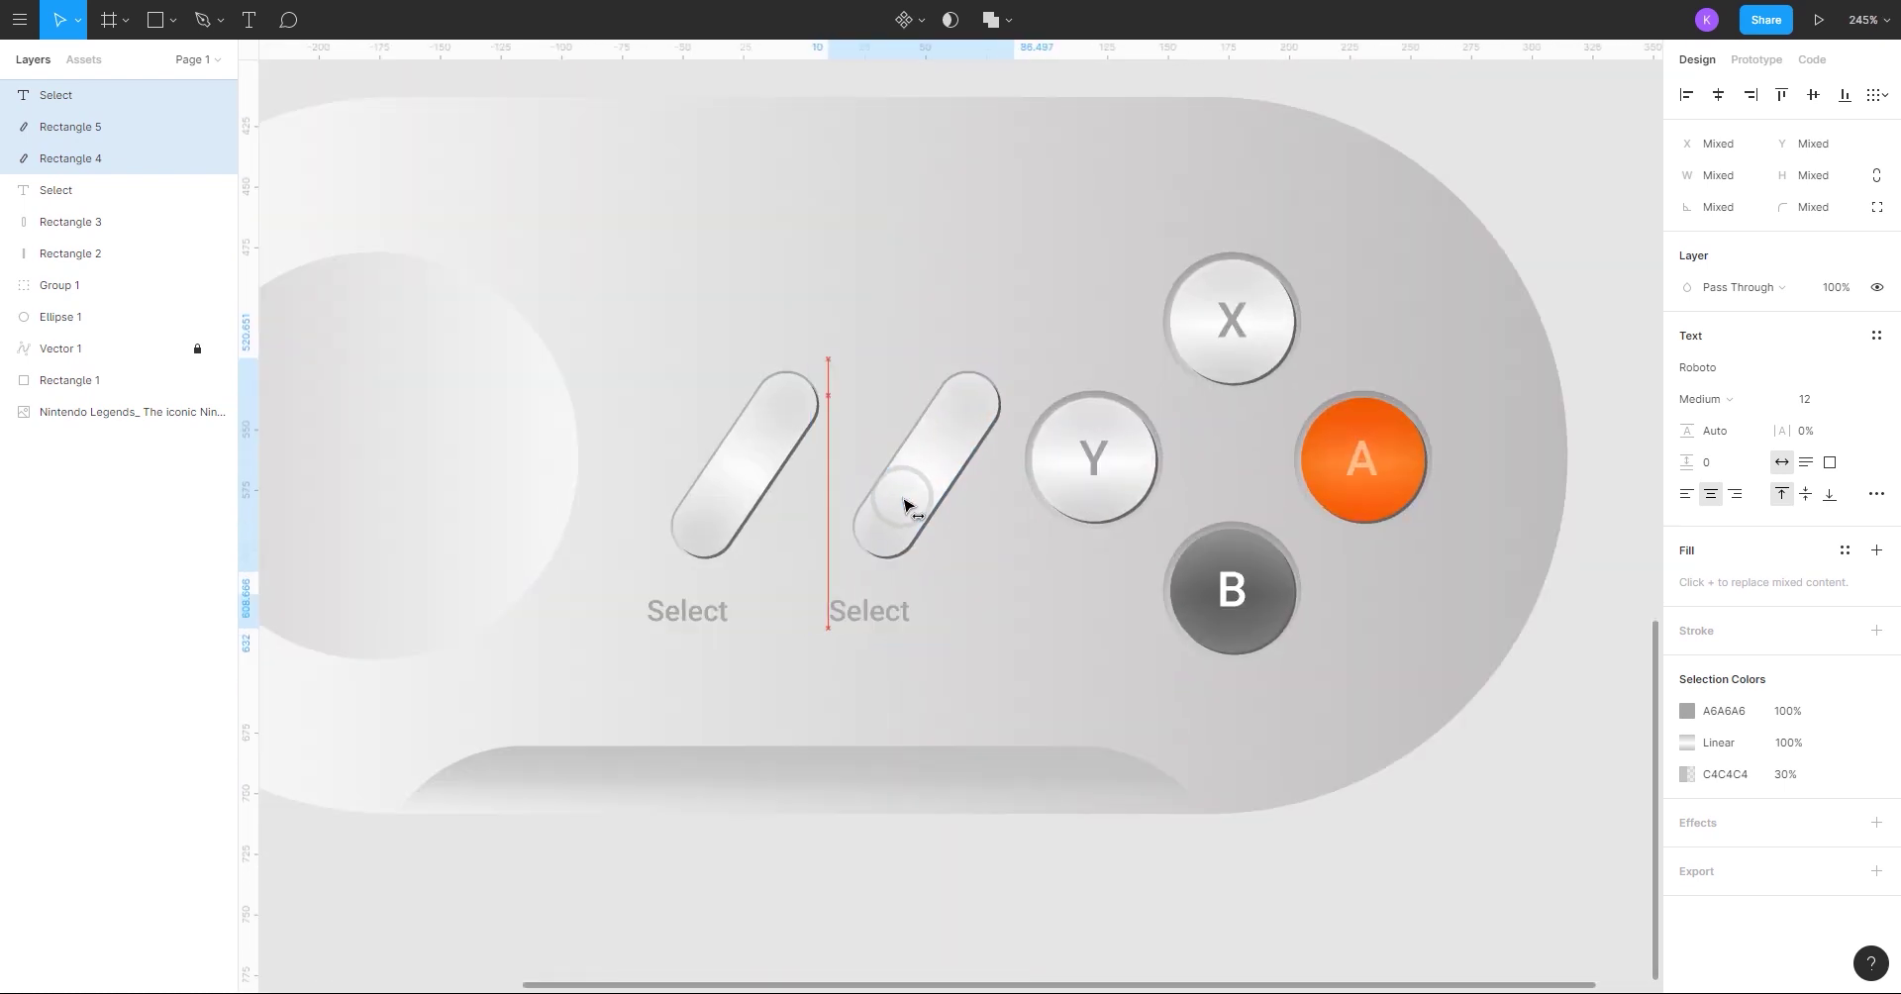
- Change the copied label's text to Start, nudge it slightly toward the Select label, and deselect it
double_click(870, 610)
text(Start)
key(Escape)
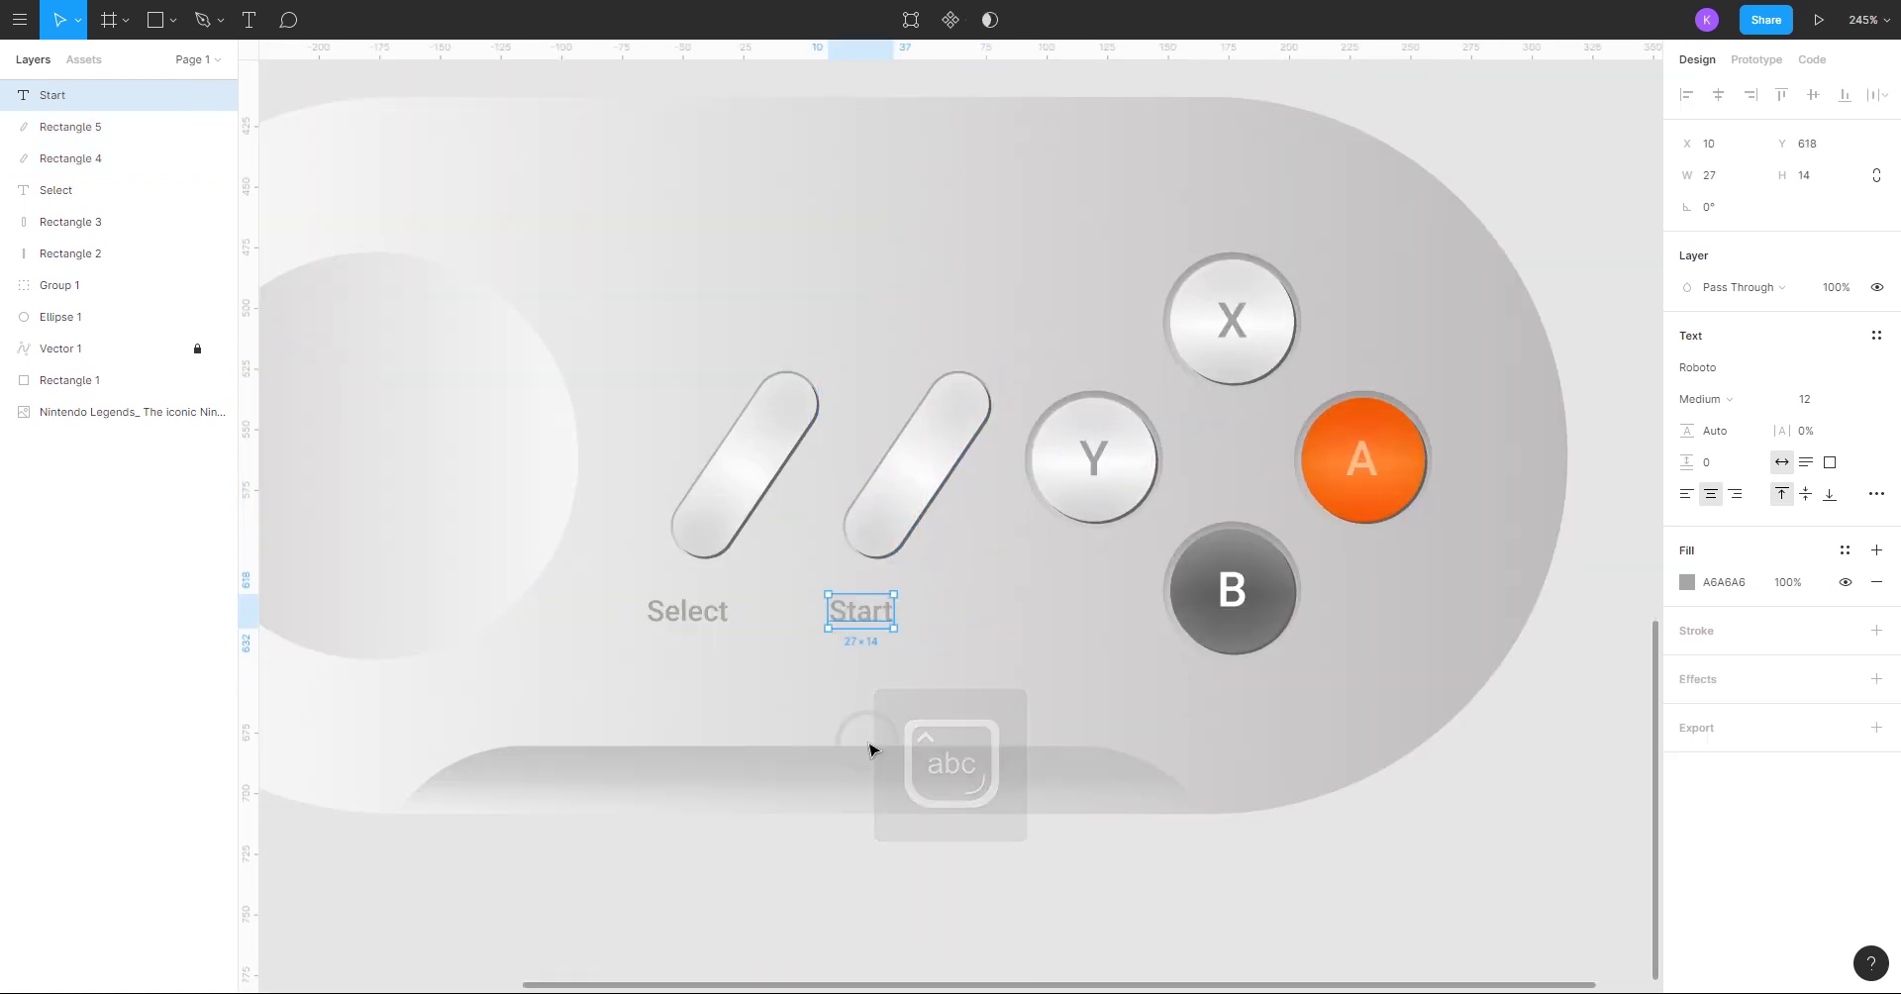
drag(870, 611, 859, 614)
scroll(811, 700, down, 4)
click(811, 853)
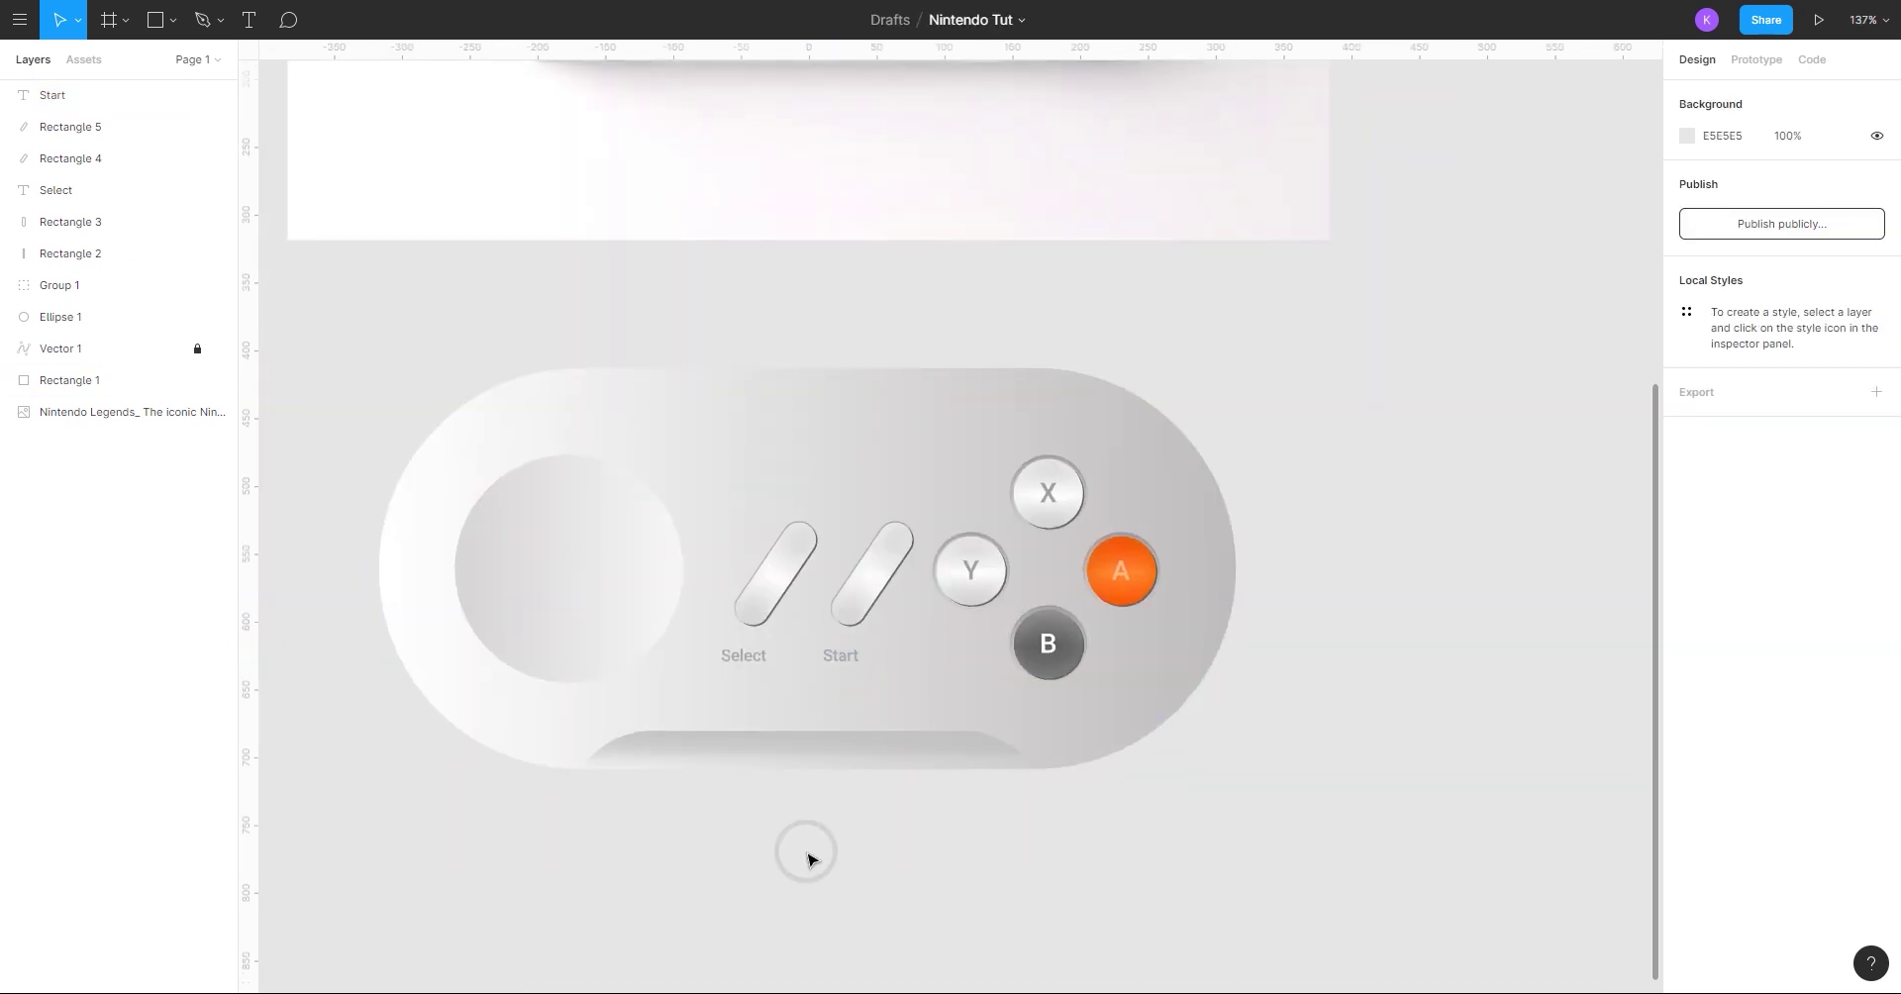
- Select both slots with their labels, shift them to about X -74, and deselect them
drag(42, 102, 45, 253)
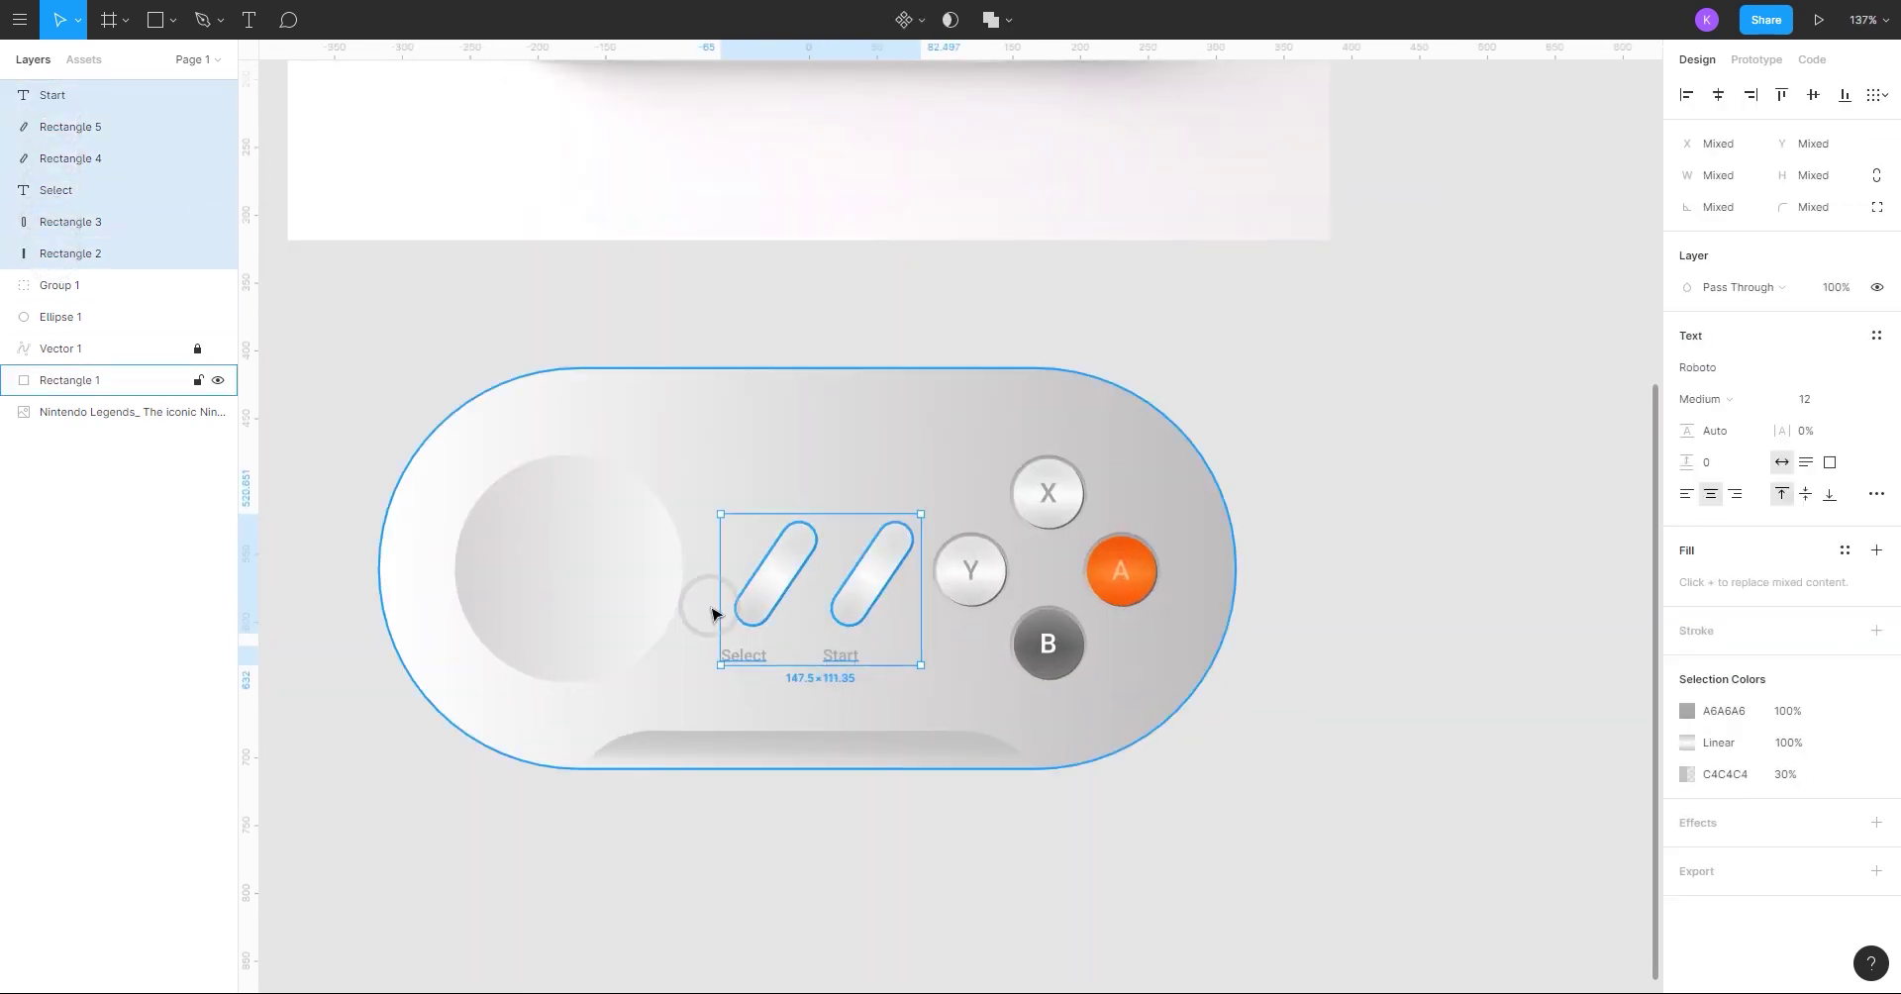
drag(856, 597, 844, 591)
scroll(962, 731, down, 4)
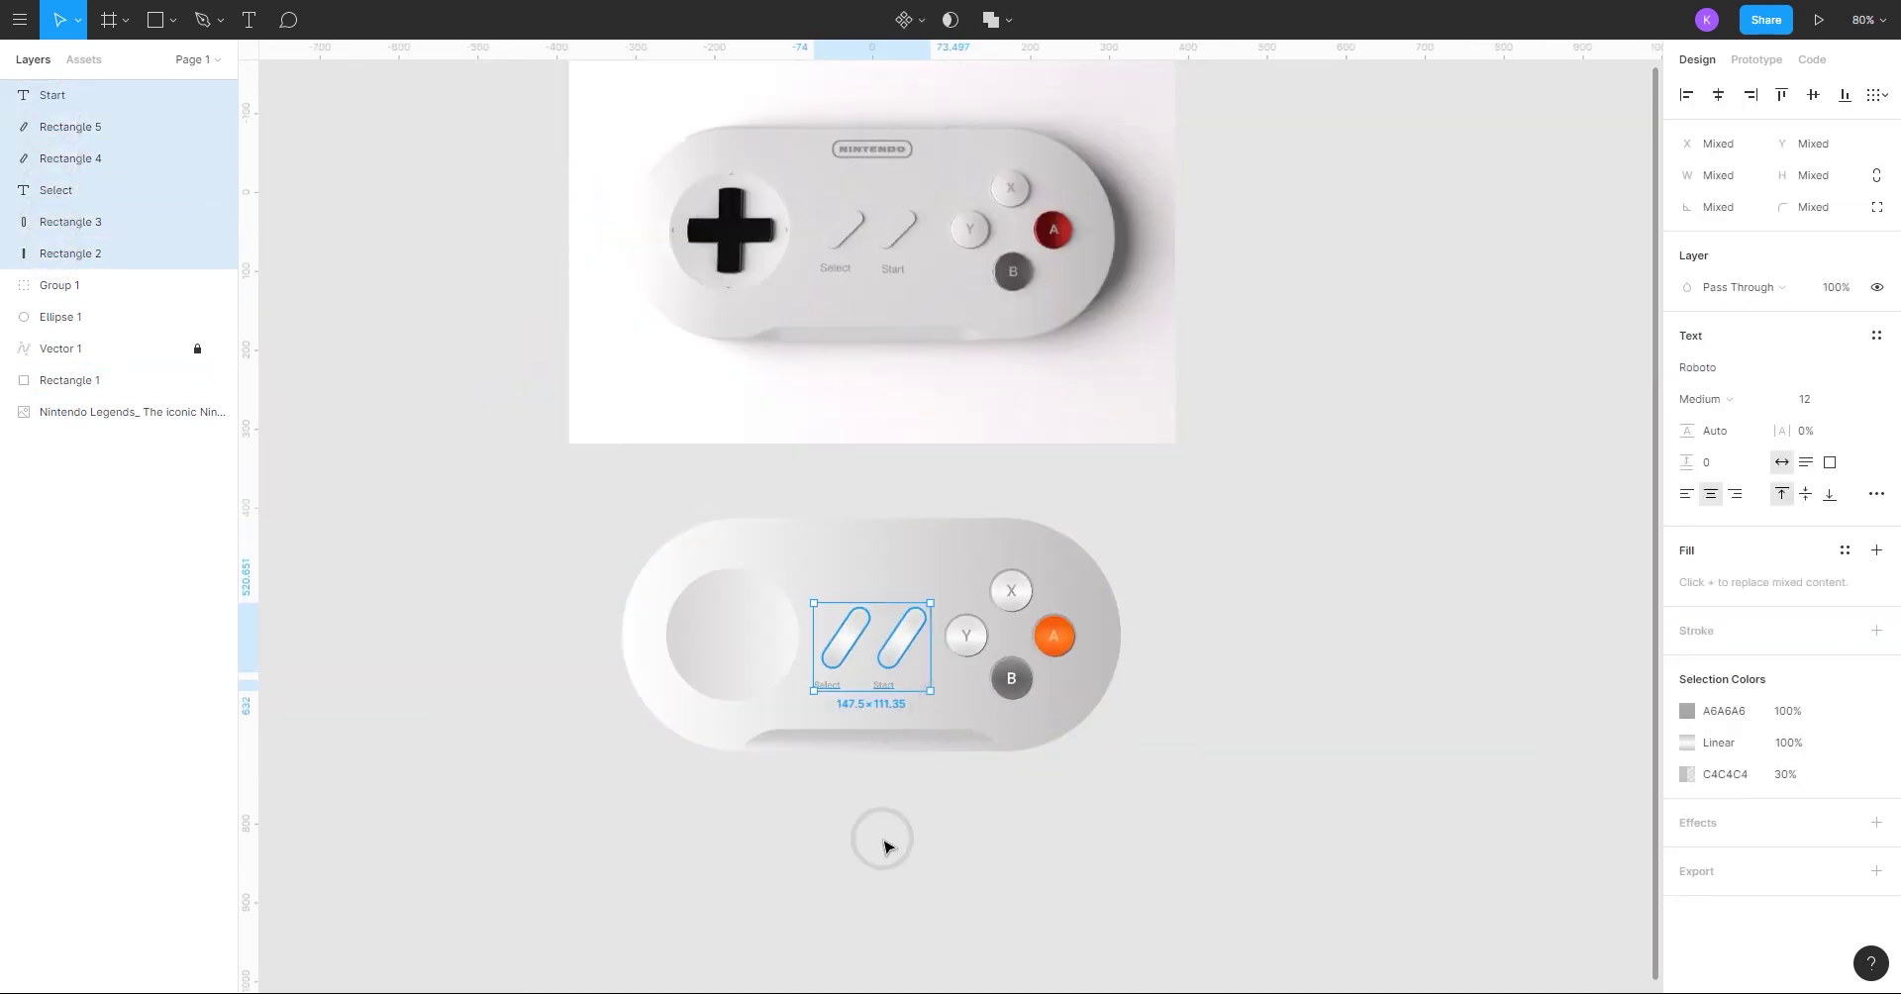
click(883, 838)
scroll(882, 831, down, 2)
scroll(881, 830, up, 7)
- Delete the Start label and the duplicated slot rectangles above it
click(894, 502)
shift+click(882, 542)
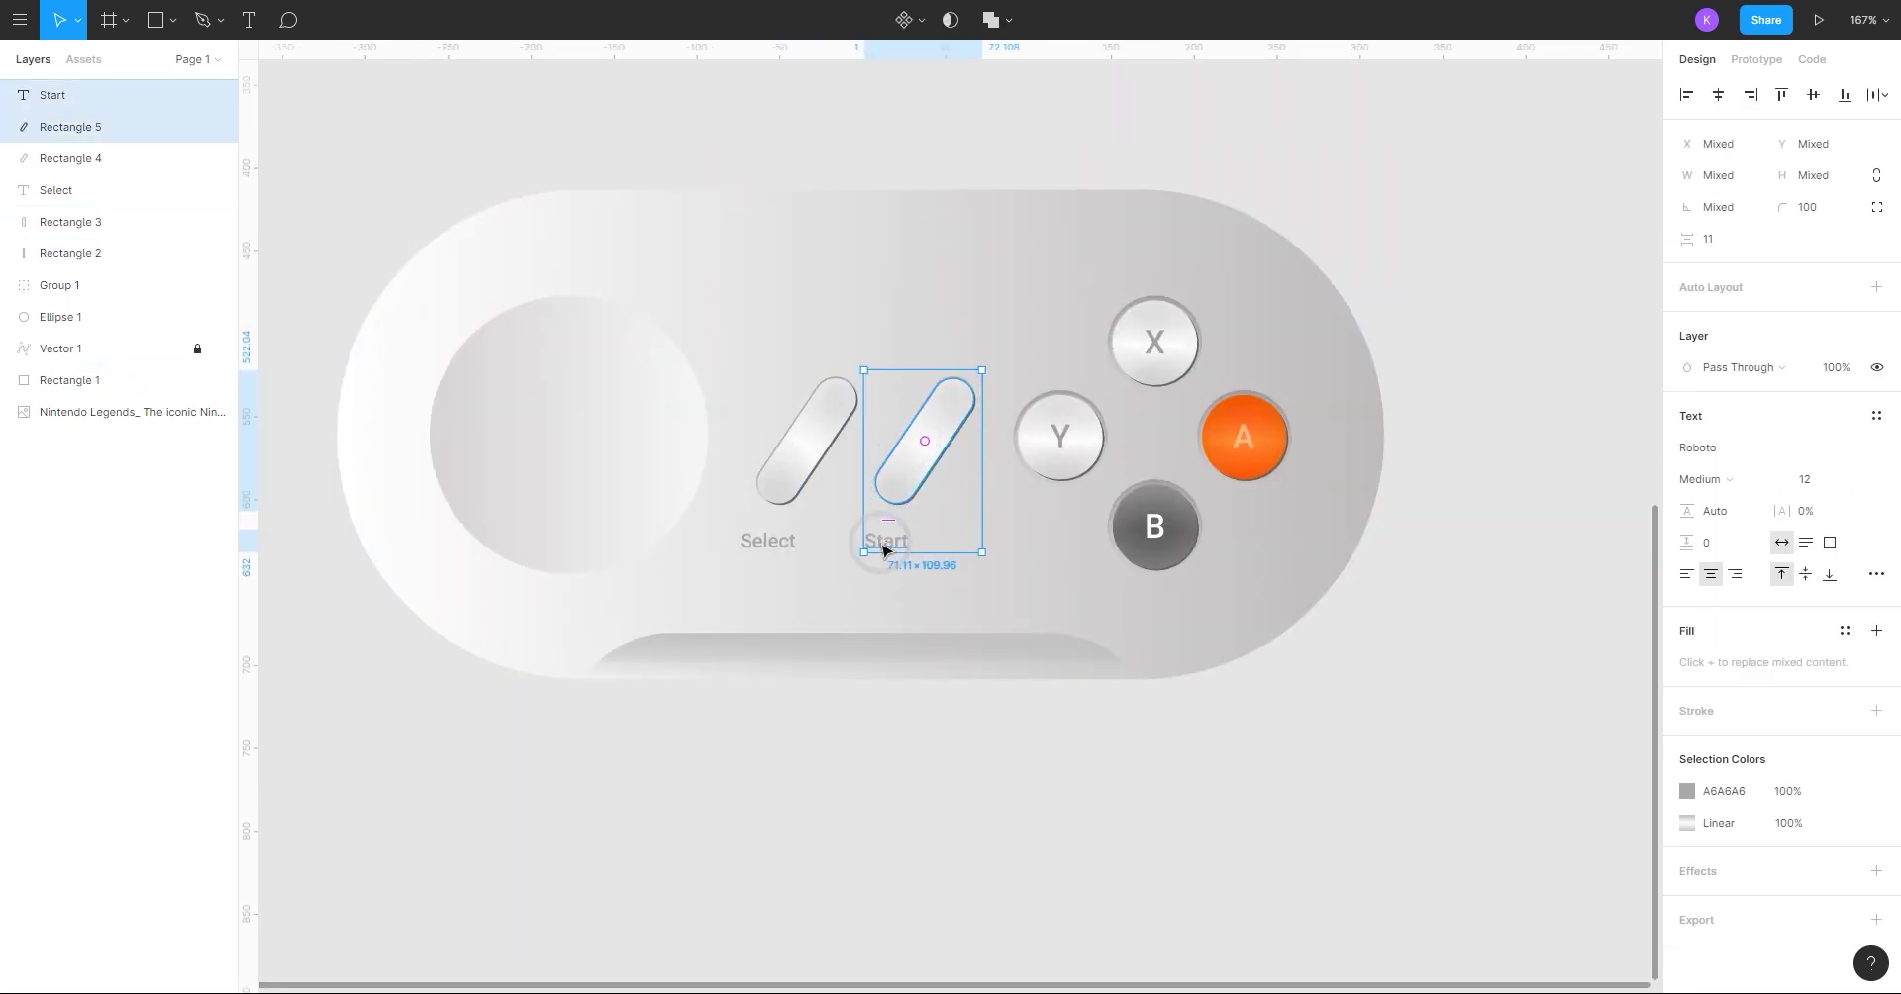
key(Delete)
click(901, 500)
key(Delete)
- Rotate the remaining two slot rectangles back upright to about 0° and deselect them
click(785, 466)
shift+click(87, 156)
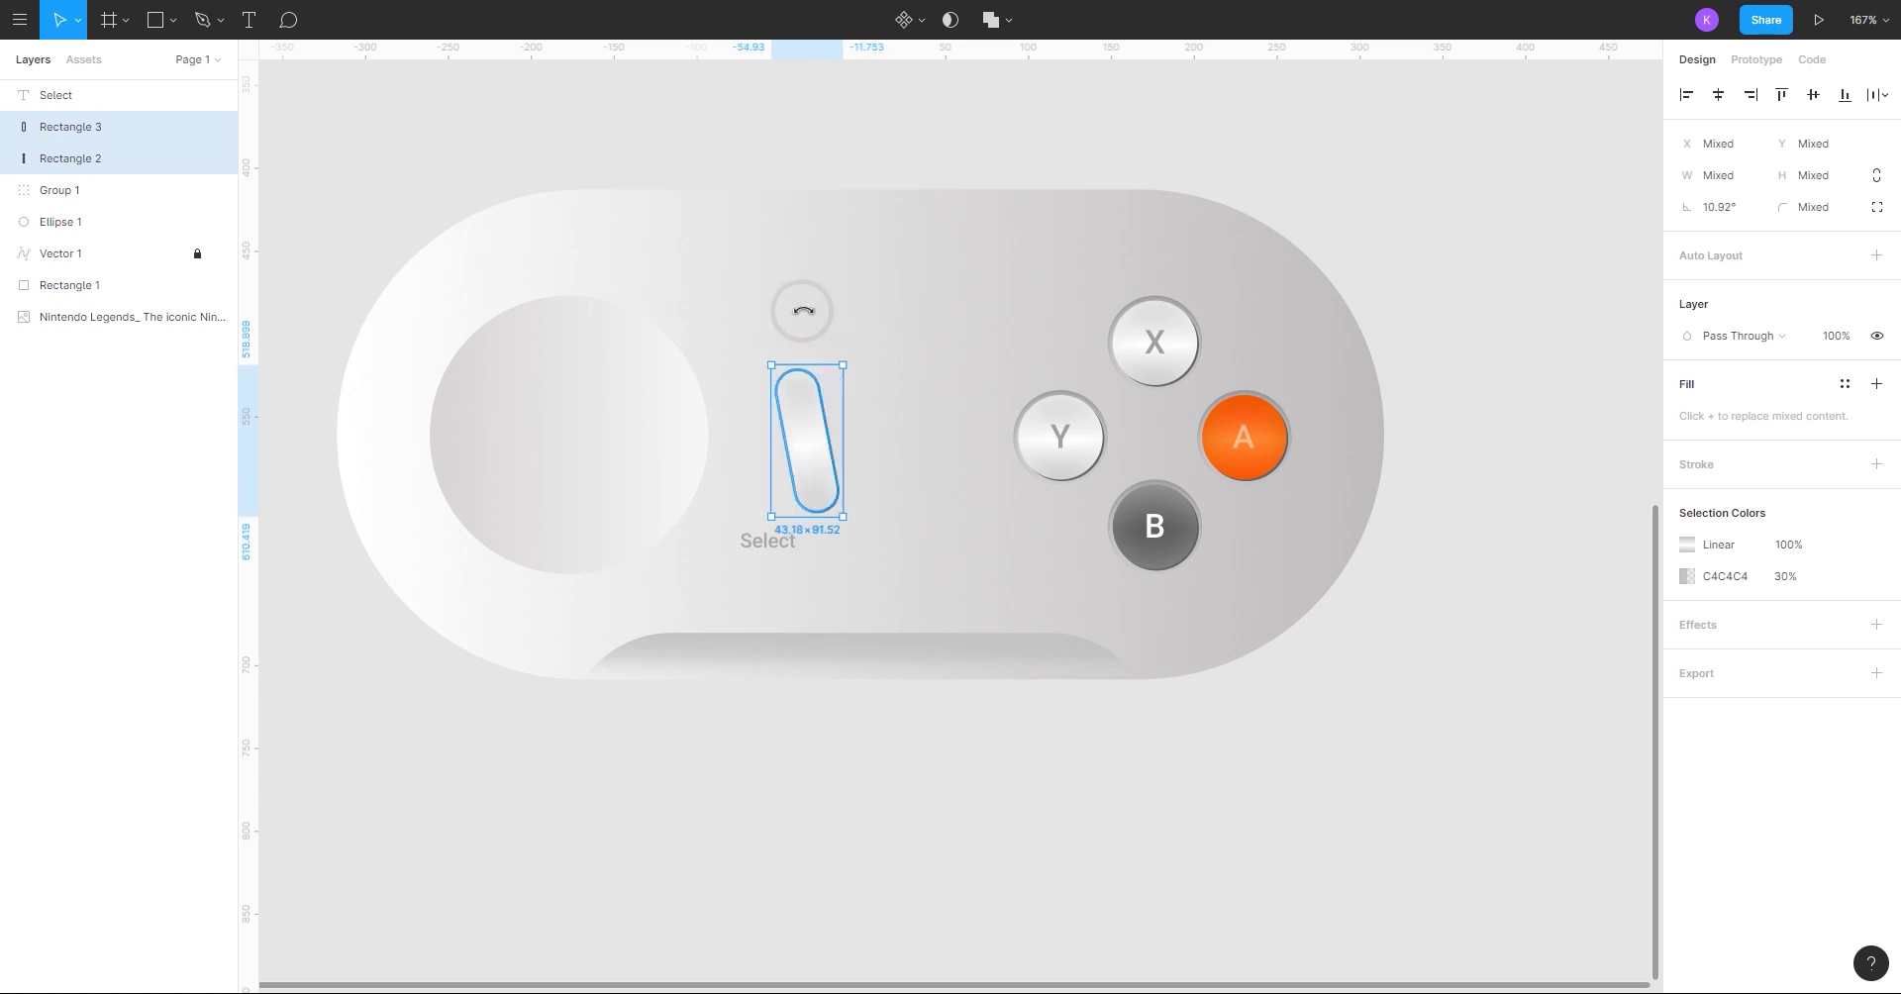
scroll(828, 395, up, 4)
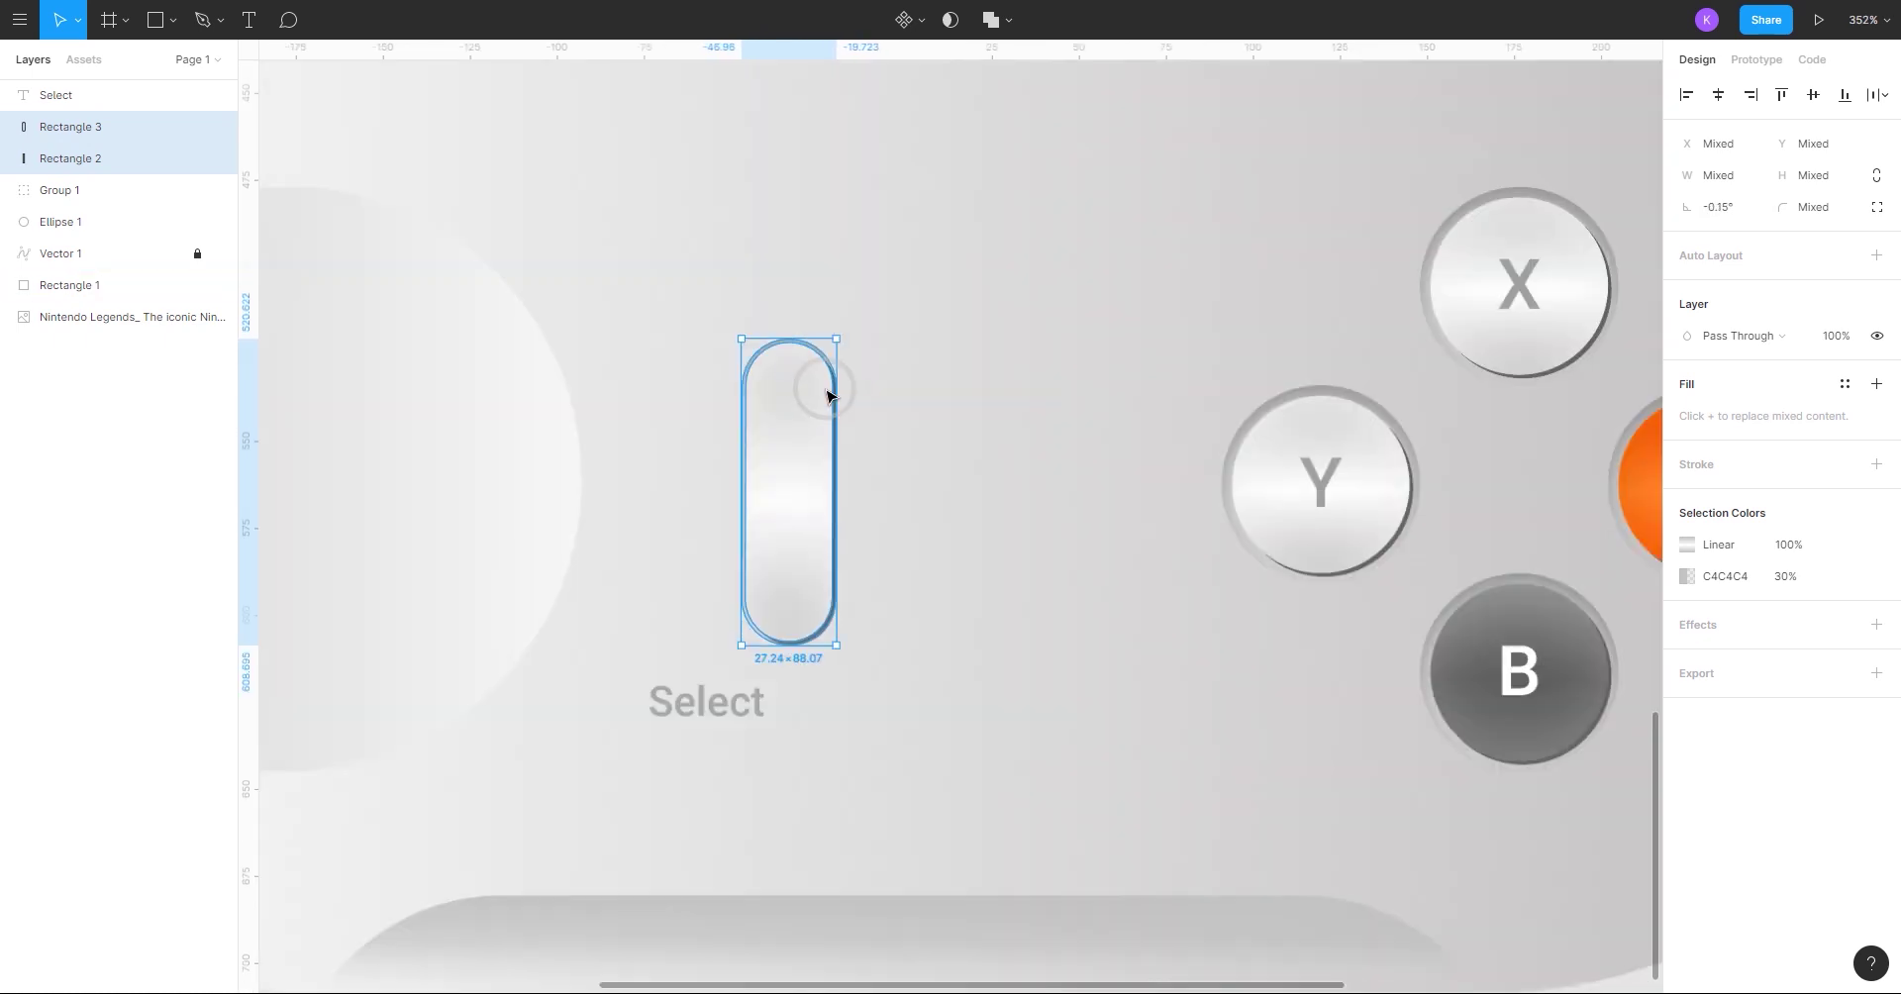
scroll(835, 335, down, 6)
click(764, 730)
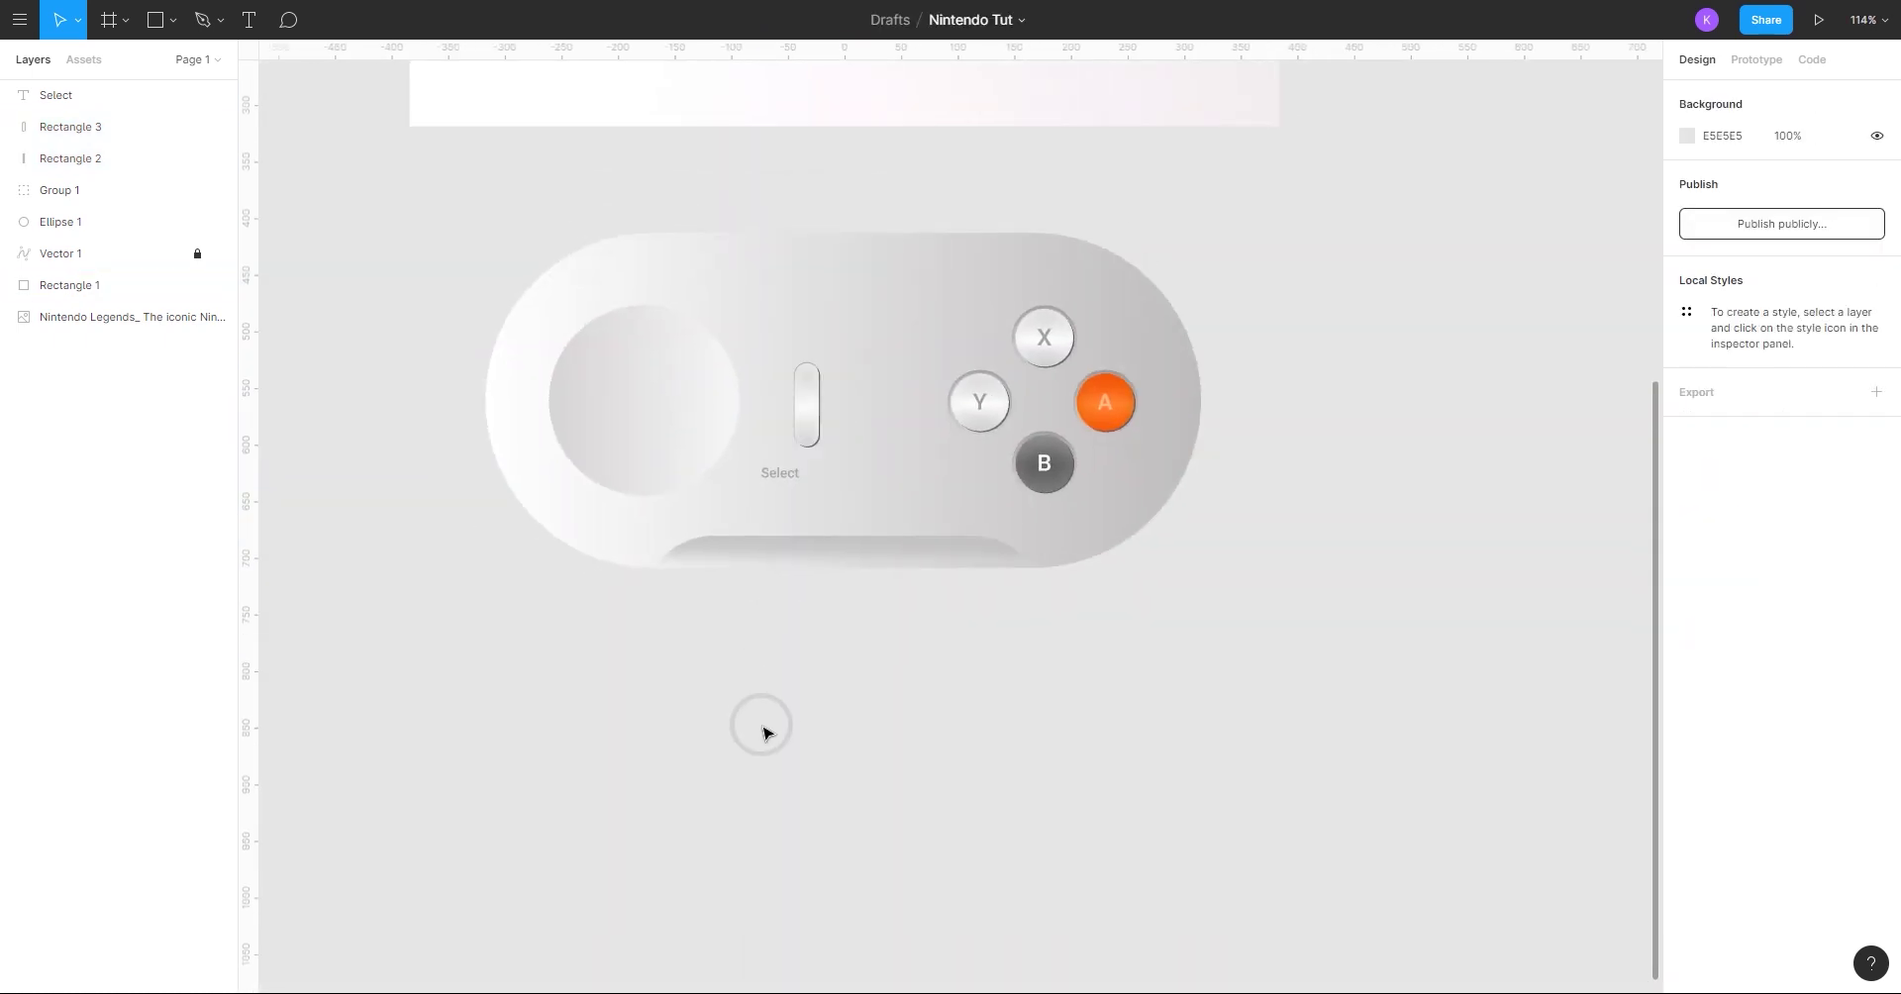
- Recolour the middle stop of the upper slot rectangle's linear gradient to about DCDCDC
scroll(764, 730, down, 2)
scroll(748, 733, up, 5)
double_click(795, 376)
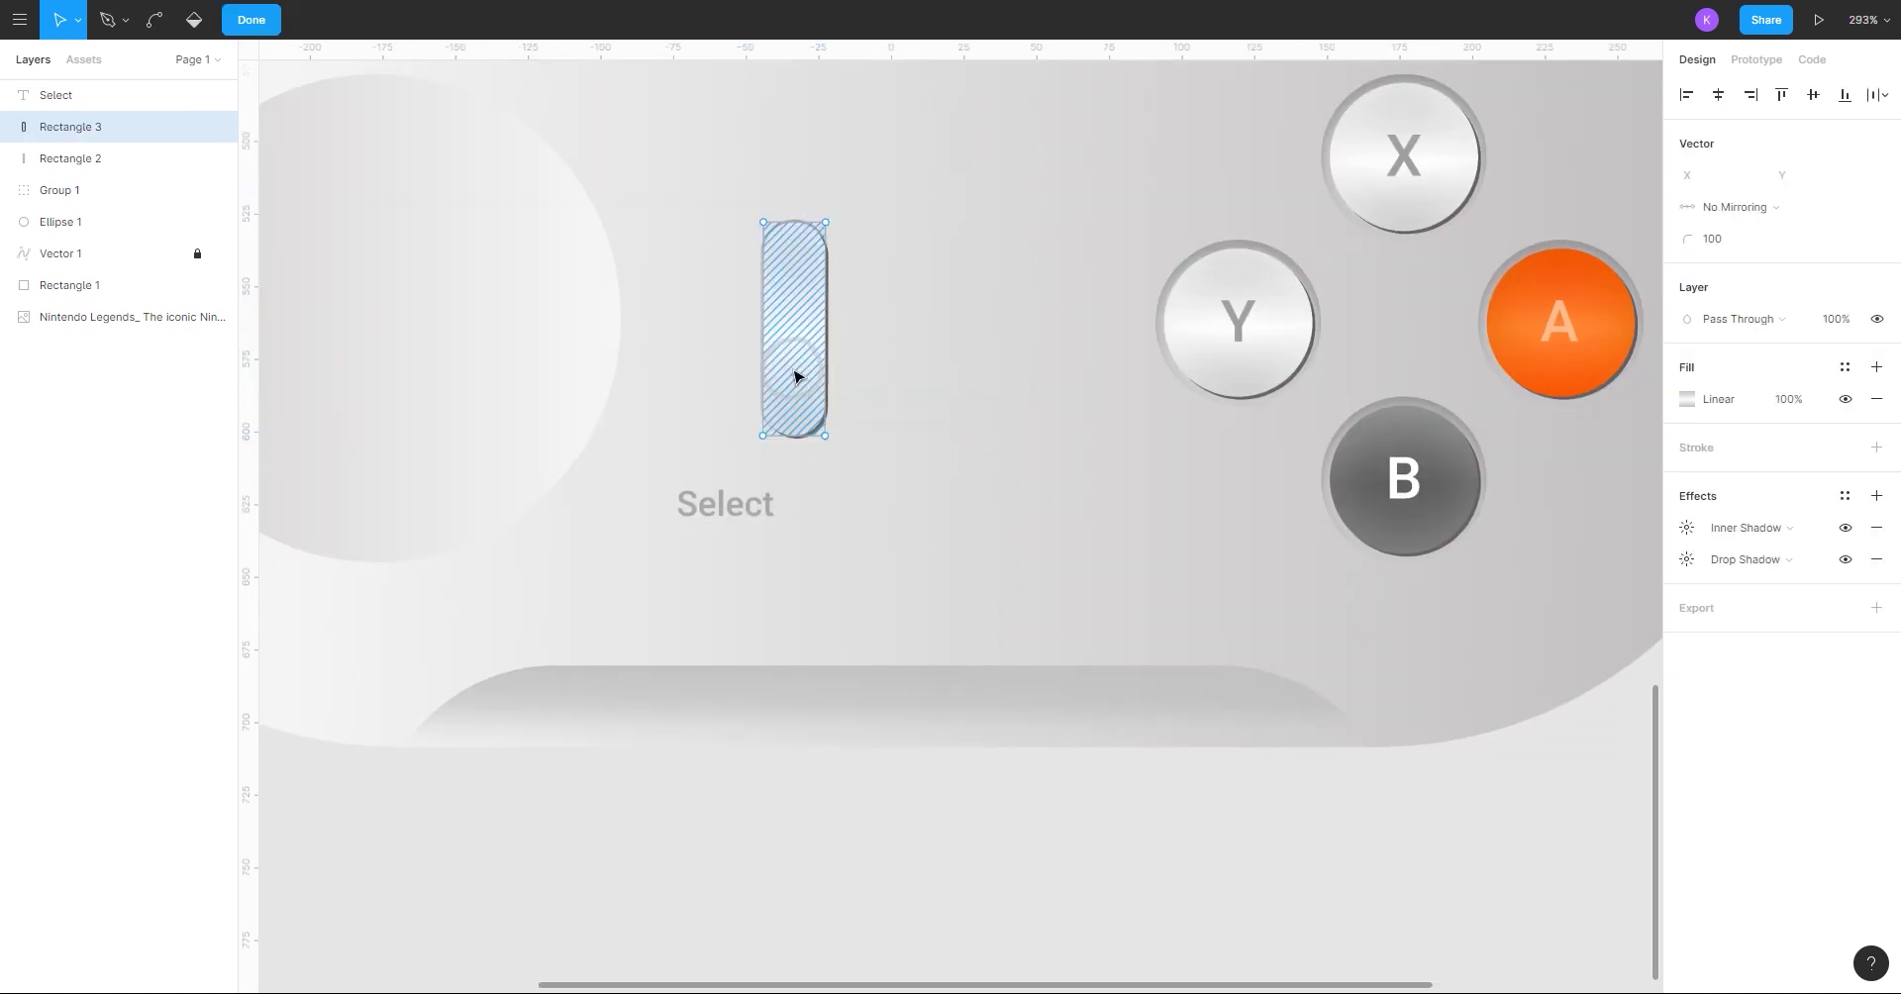
click(1687, 399)
drag(1451, 555, 1421, 537)
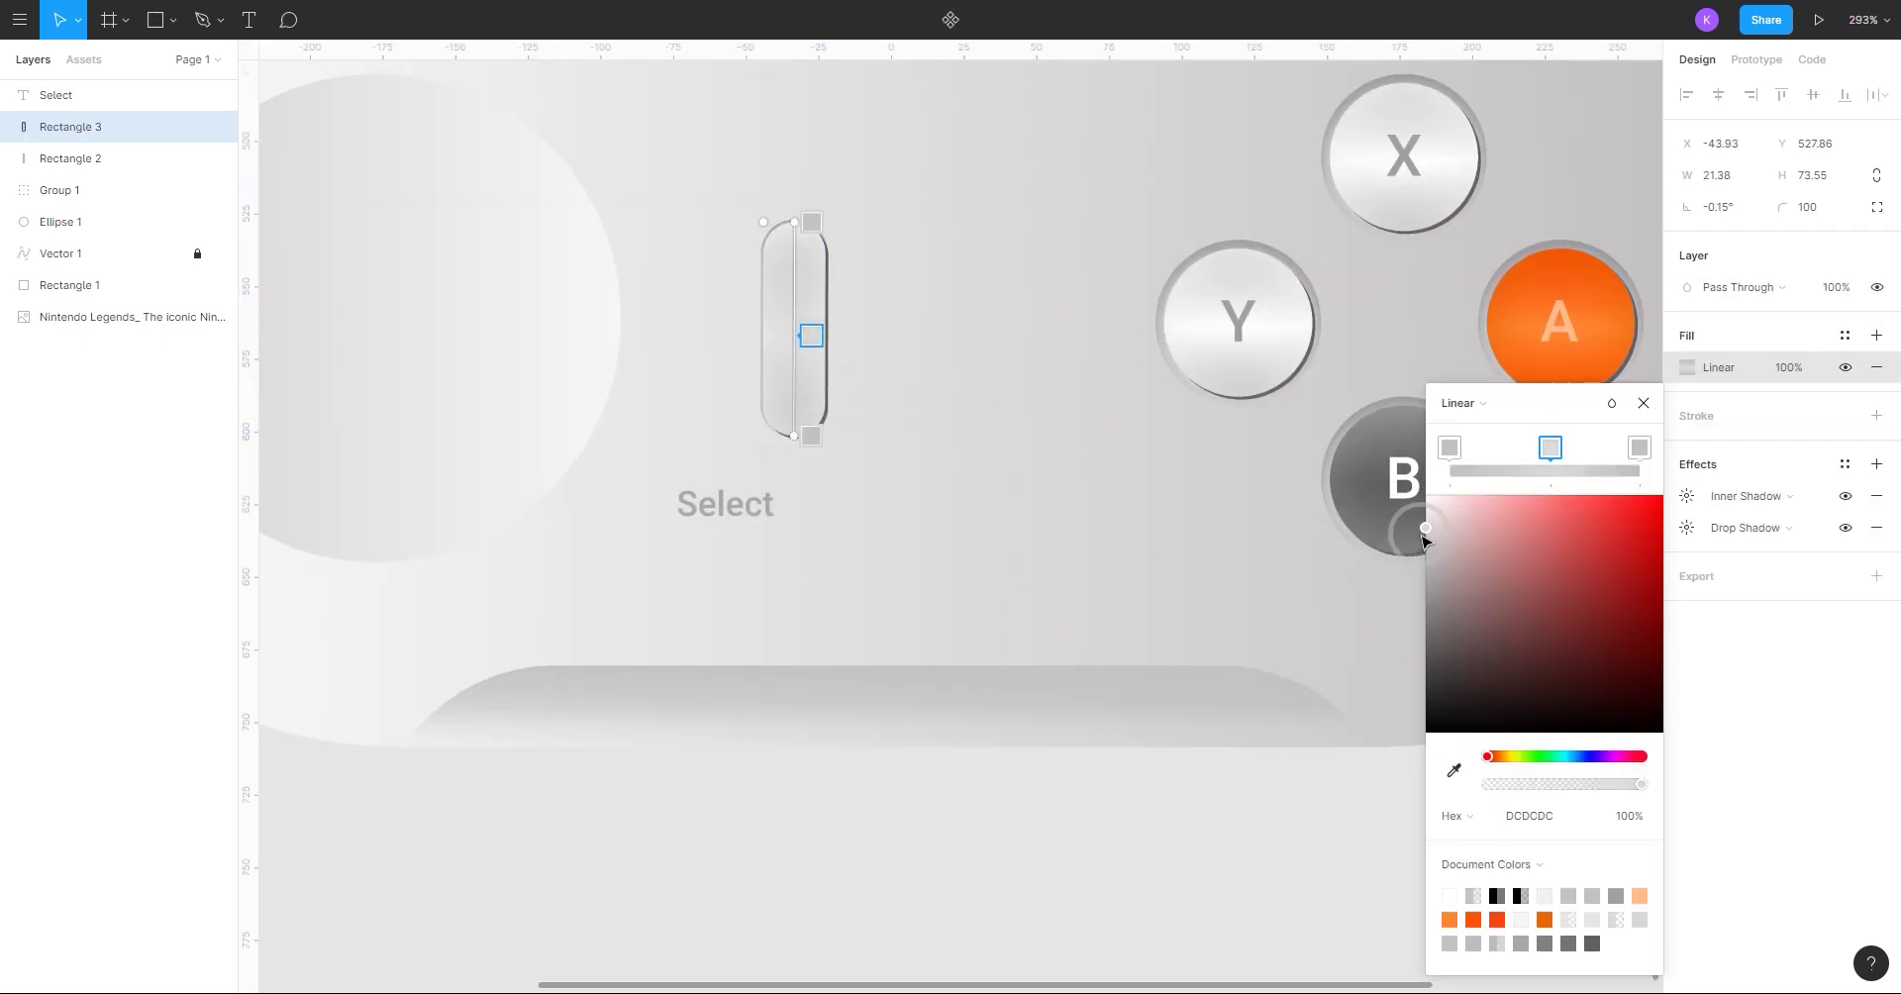
click(1643, 403)
click(1341, 780)
scroll(778, 526, down, 3)
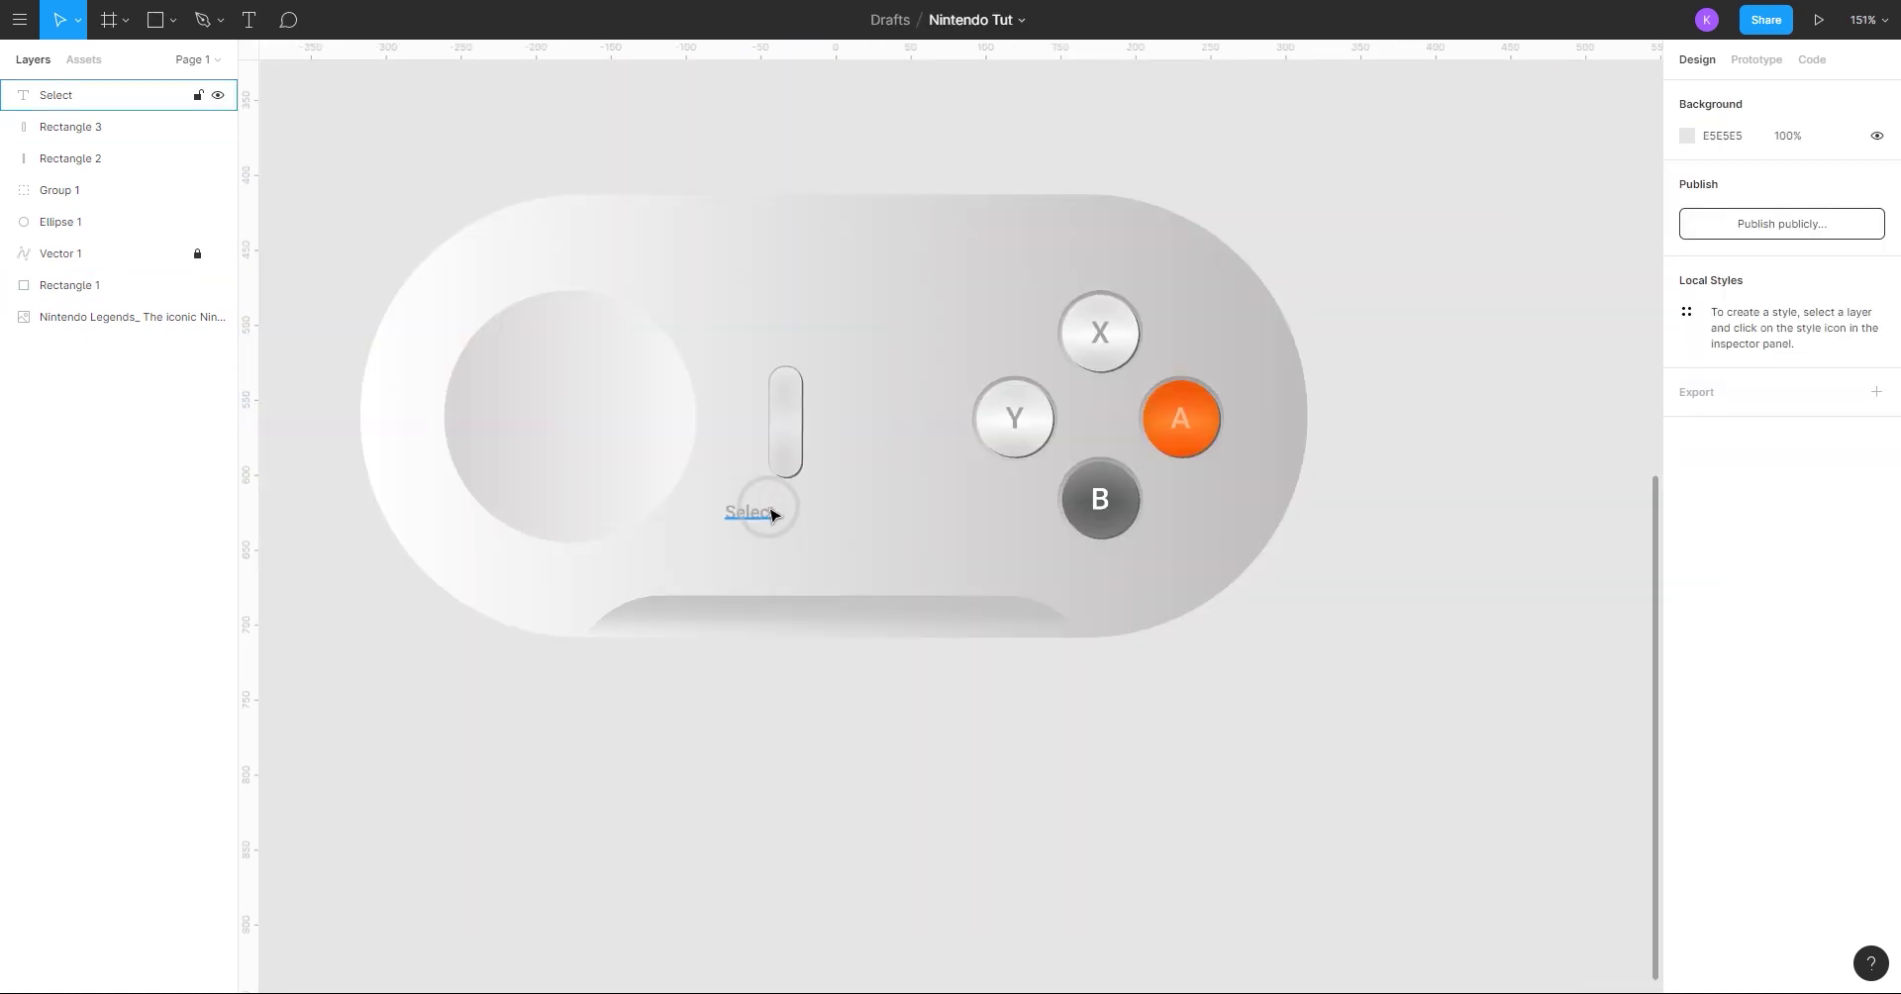
- Tilt both slot rectangles to about -31° and position them just above the Select label
click(784, 450)
shift+click(69, 159)
ctrl+scroll(713, 387, up, 3)
drag(843, 348, 831, 445)
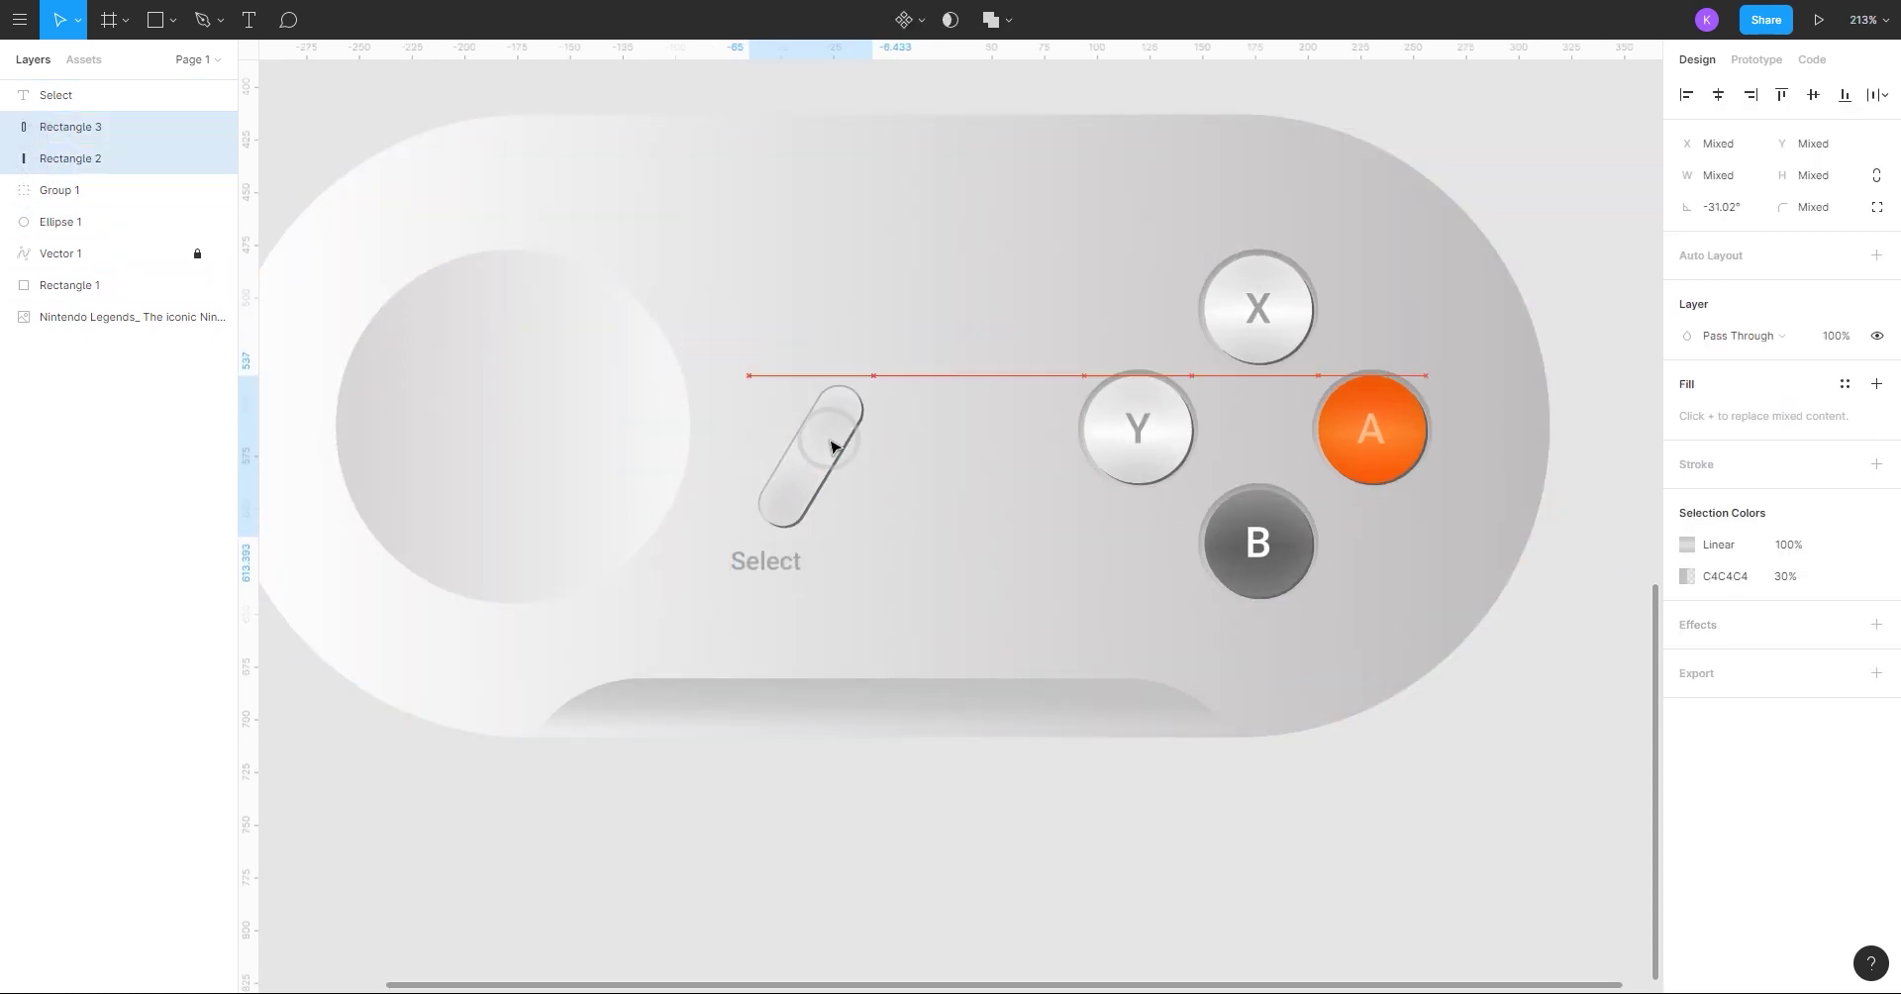
click(349, 771)
ctrl+scroll(624, 785, down, 5)
ctrl+scroll(654, 782, up, 5)
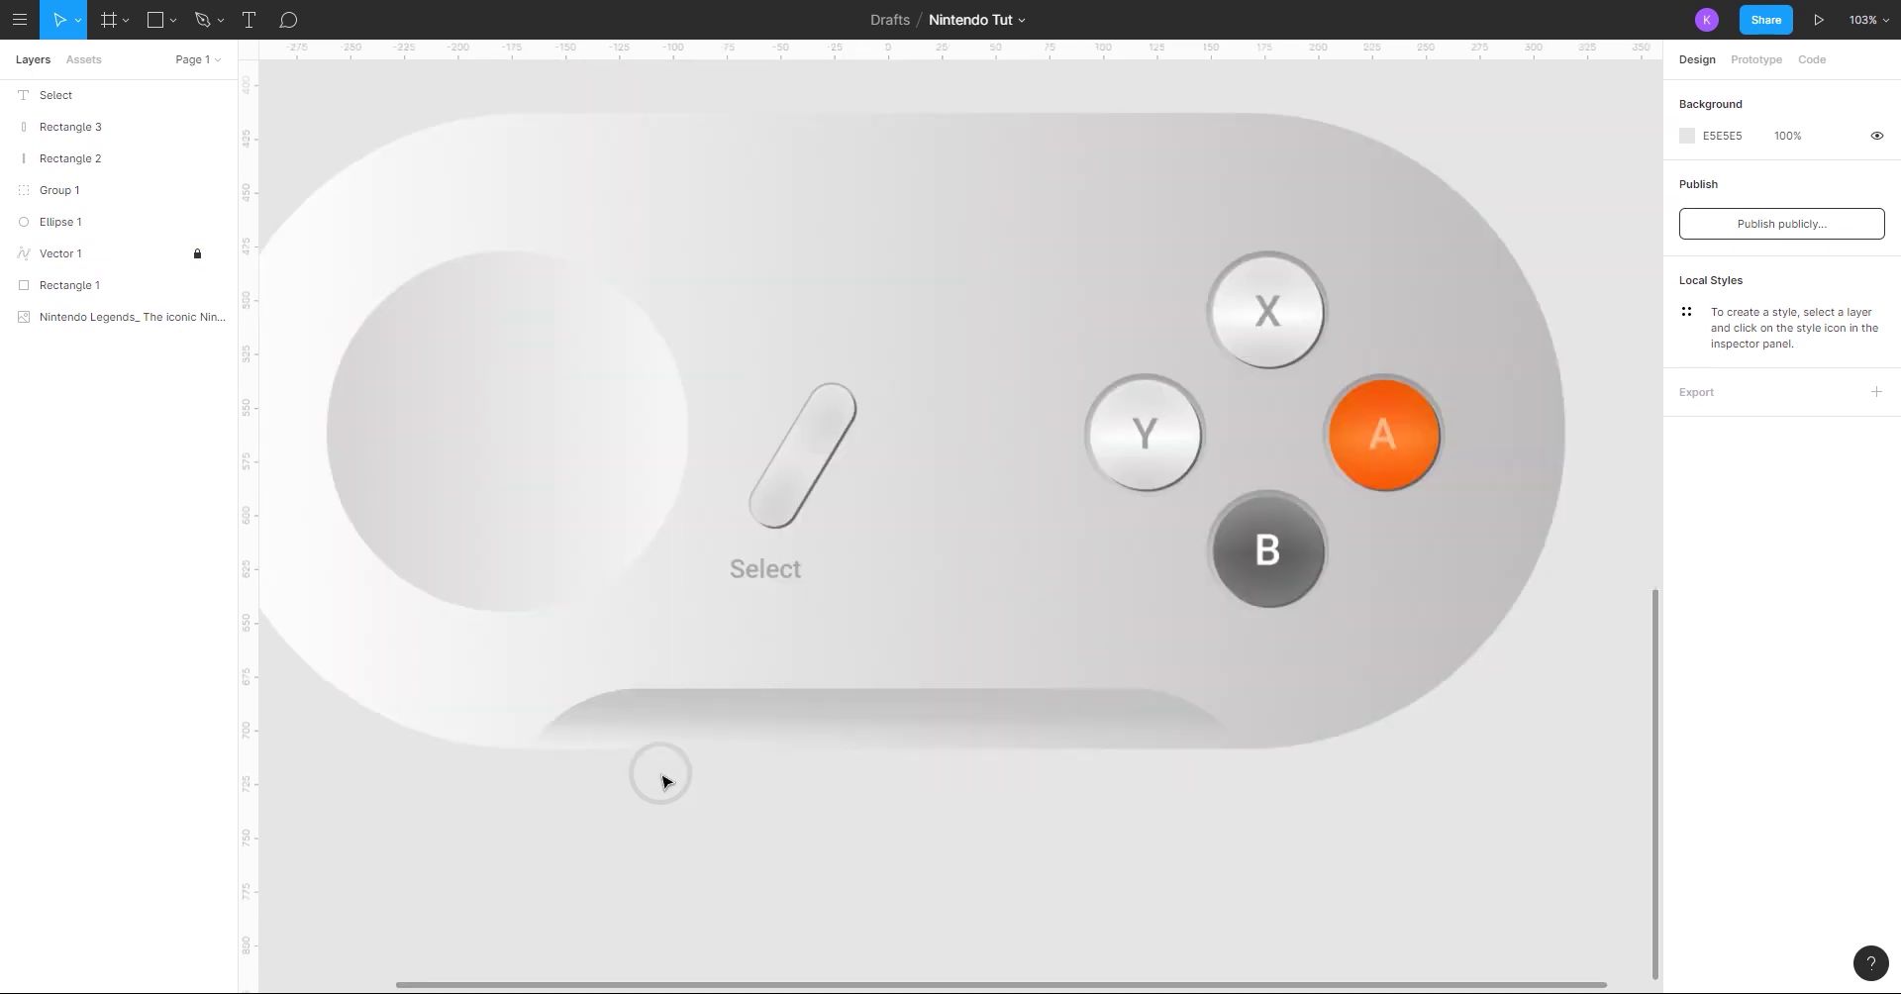
- Duplicate the tilted slot rectangles with the Select label and place the copy about 68 px to the right
click(767, 569)
click(69, 126)
shift+click(71, 157)
shift+click(56, 95)
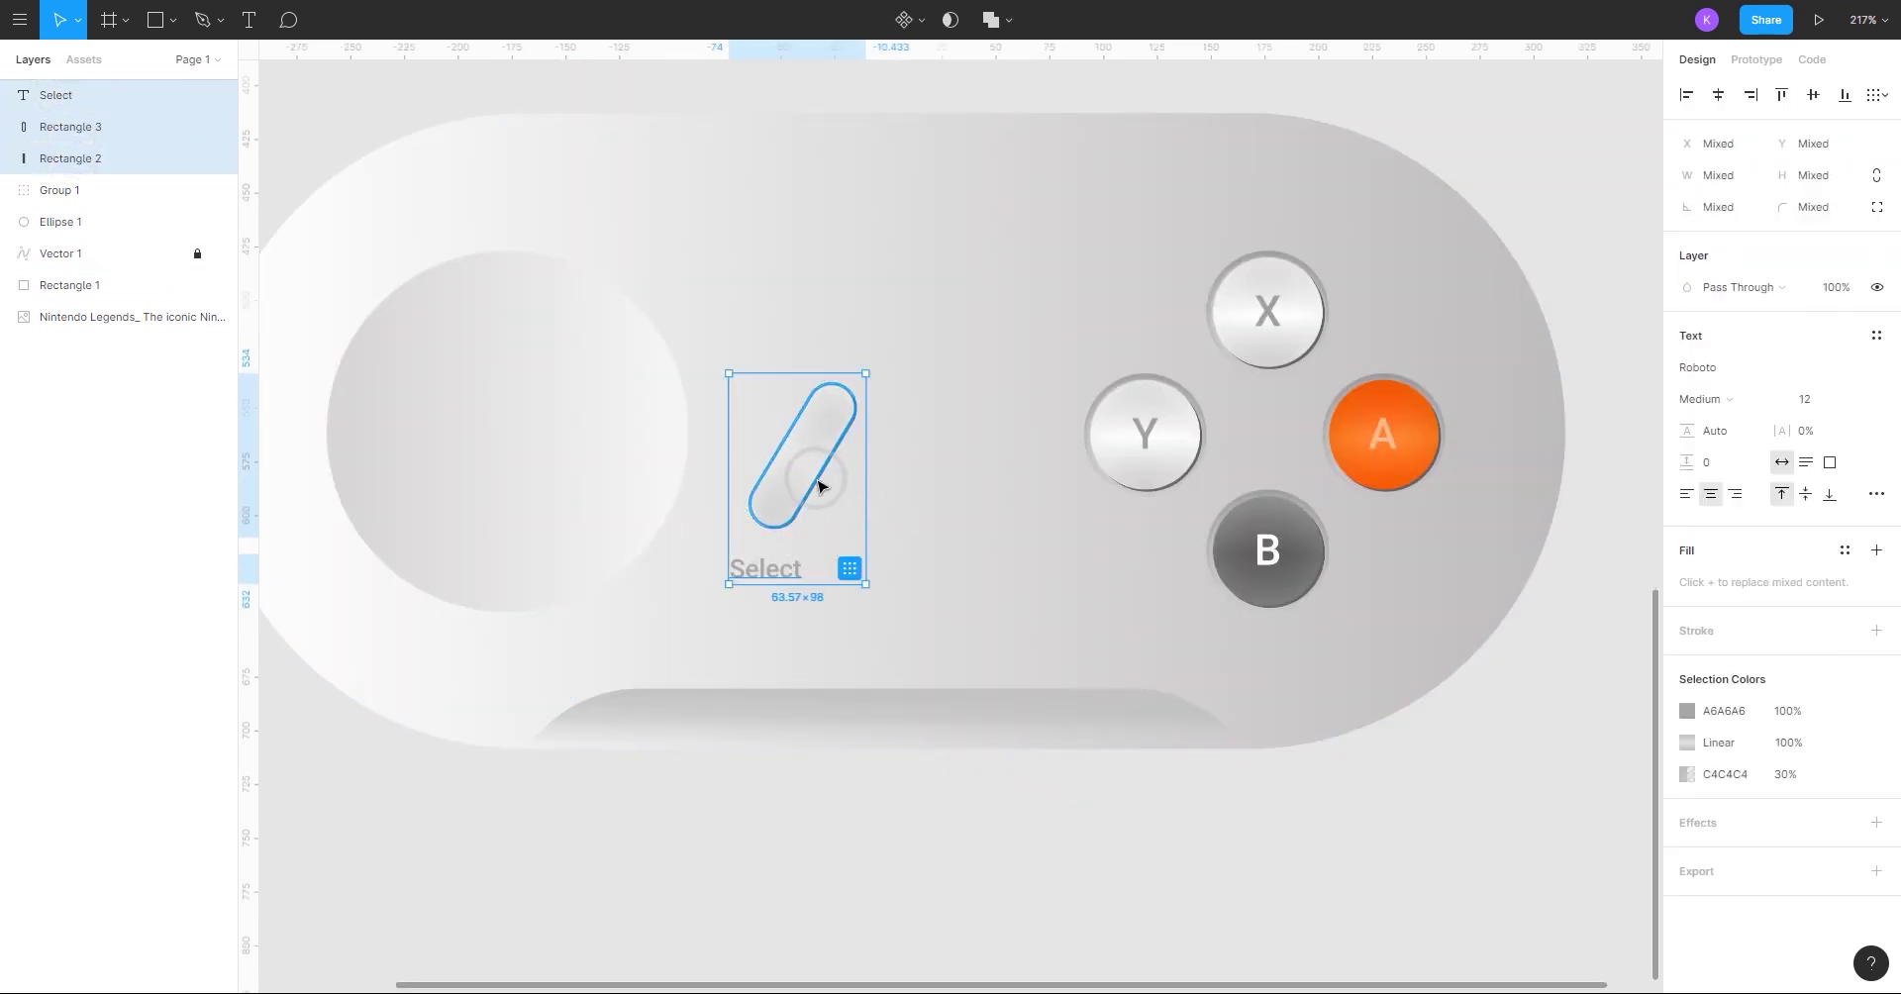
key(ctrl+d)
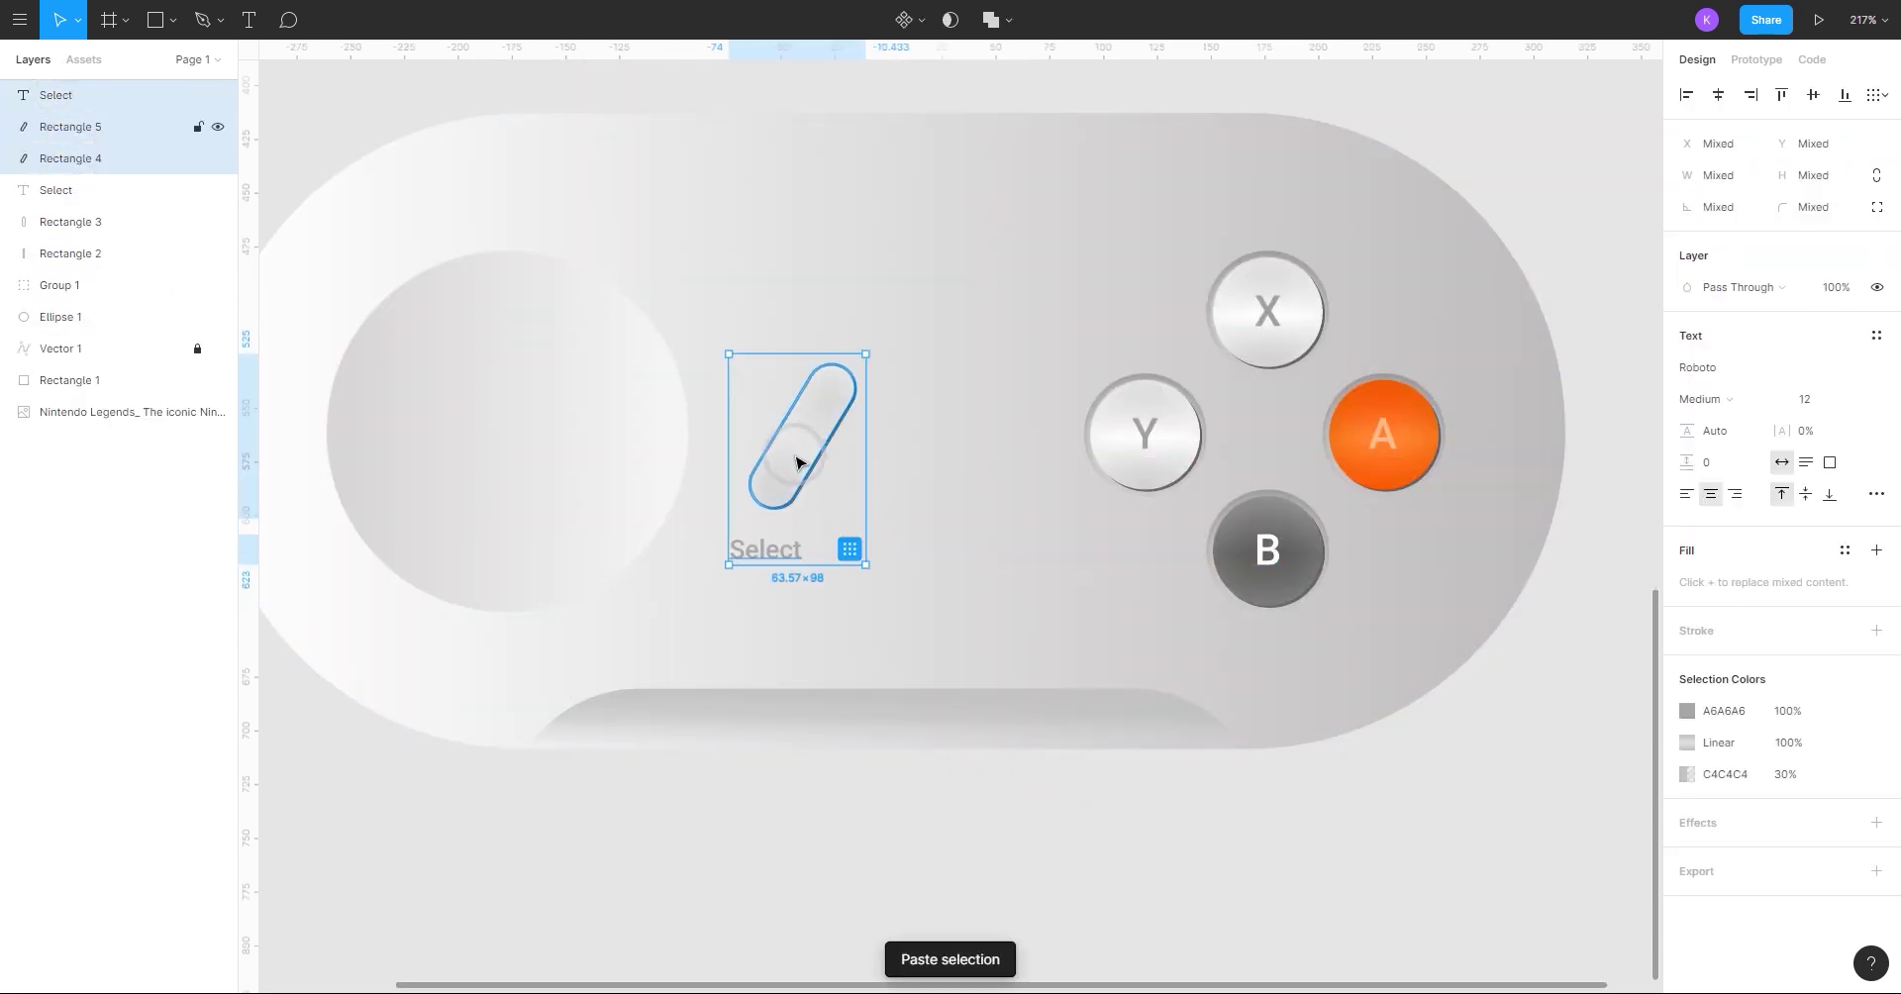
drag(806, 458, 948, 458)
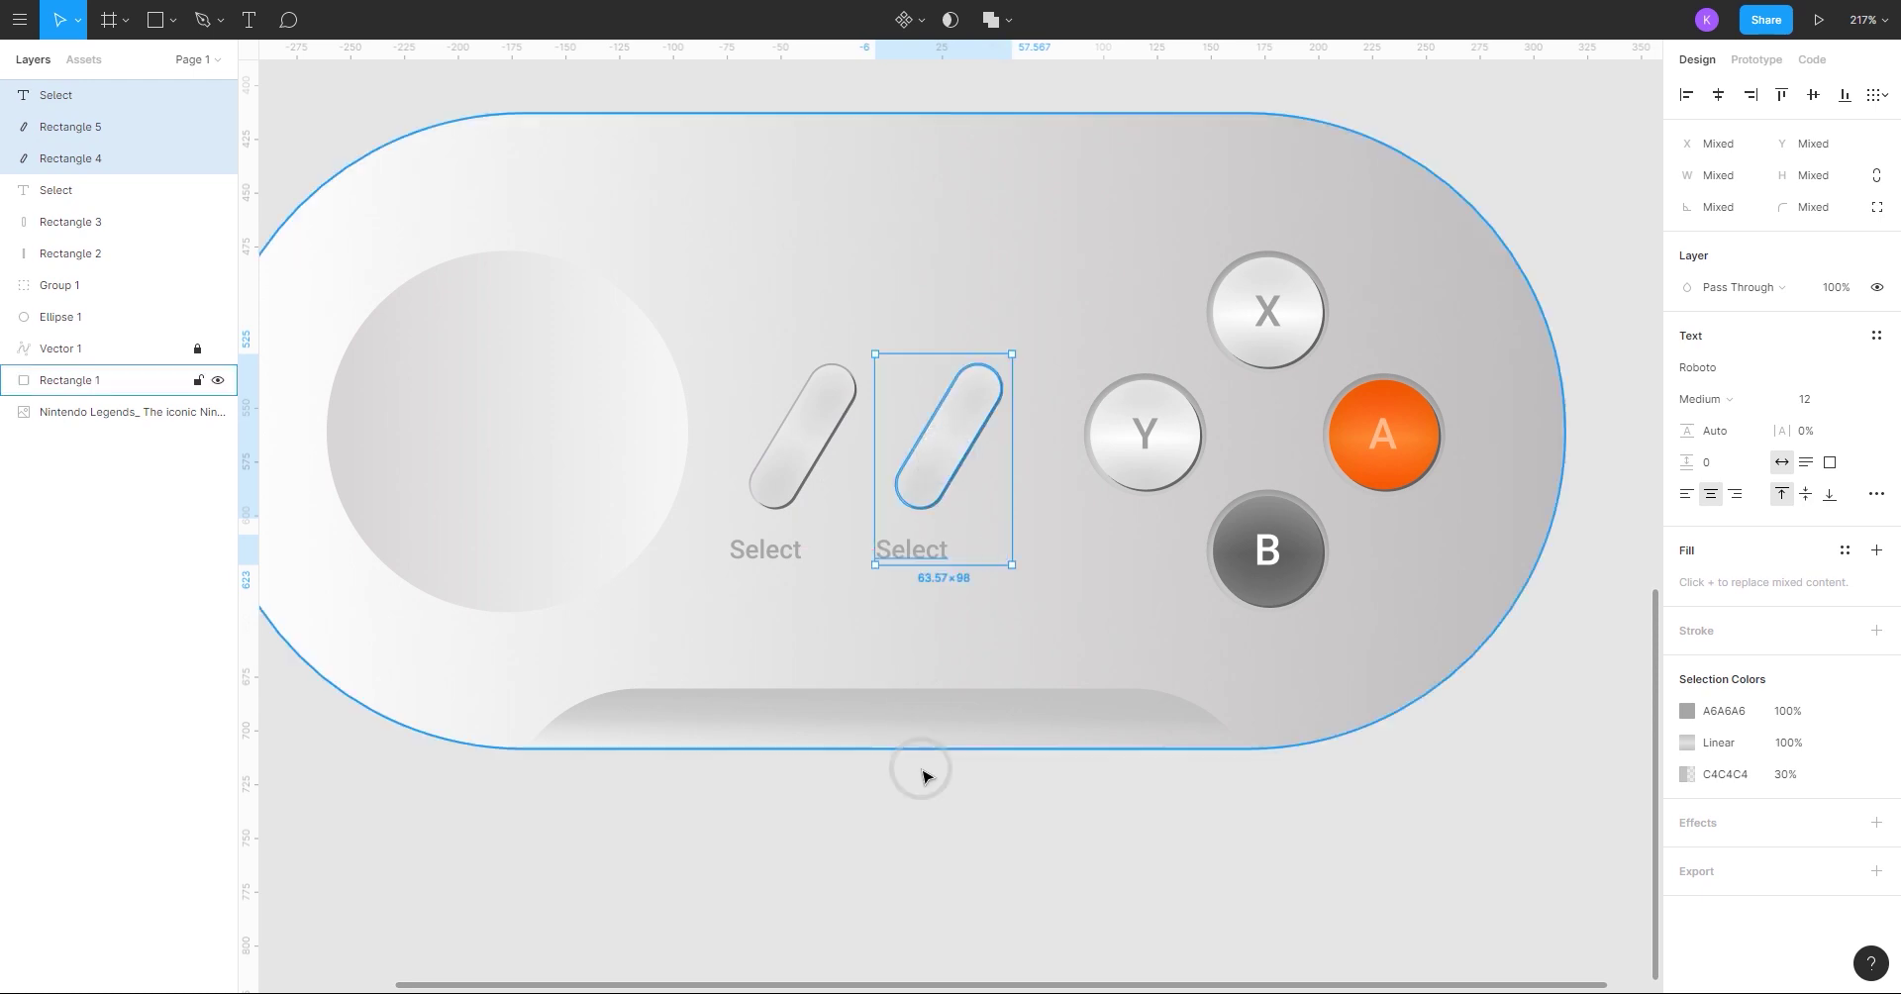
- Change the copied label's text to Start and place it at X -5, Y 609 beneath the second slot
ctrl+scroll(912, 852, down, 5)
double_click(911, 704)
text(Start)
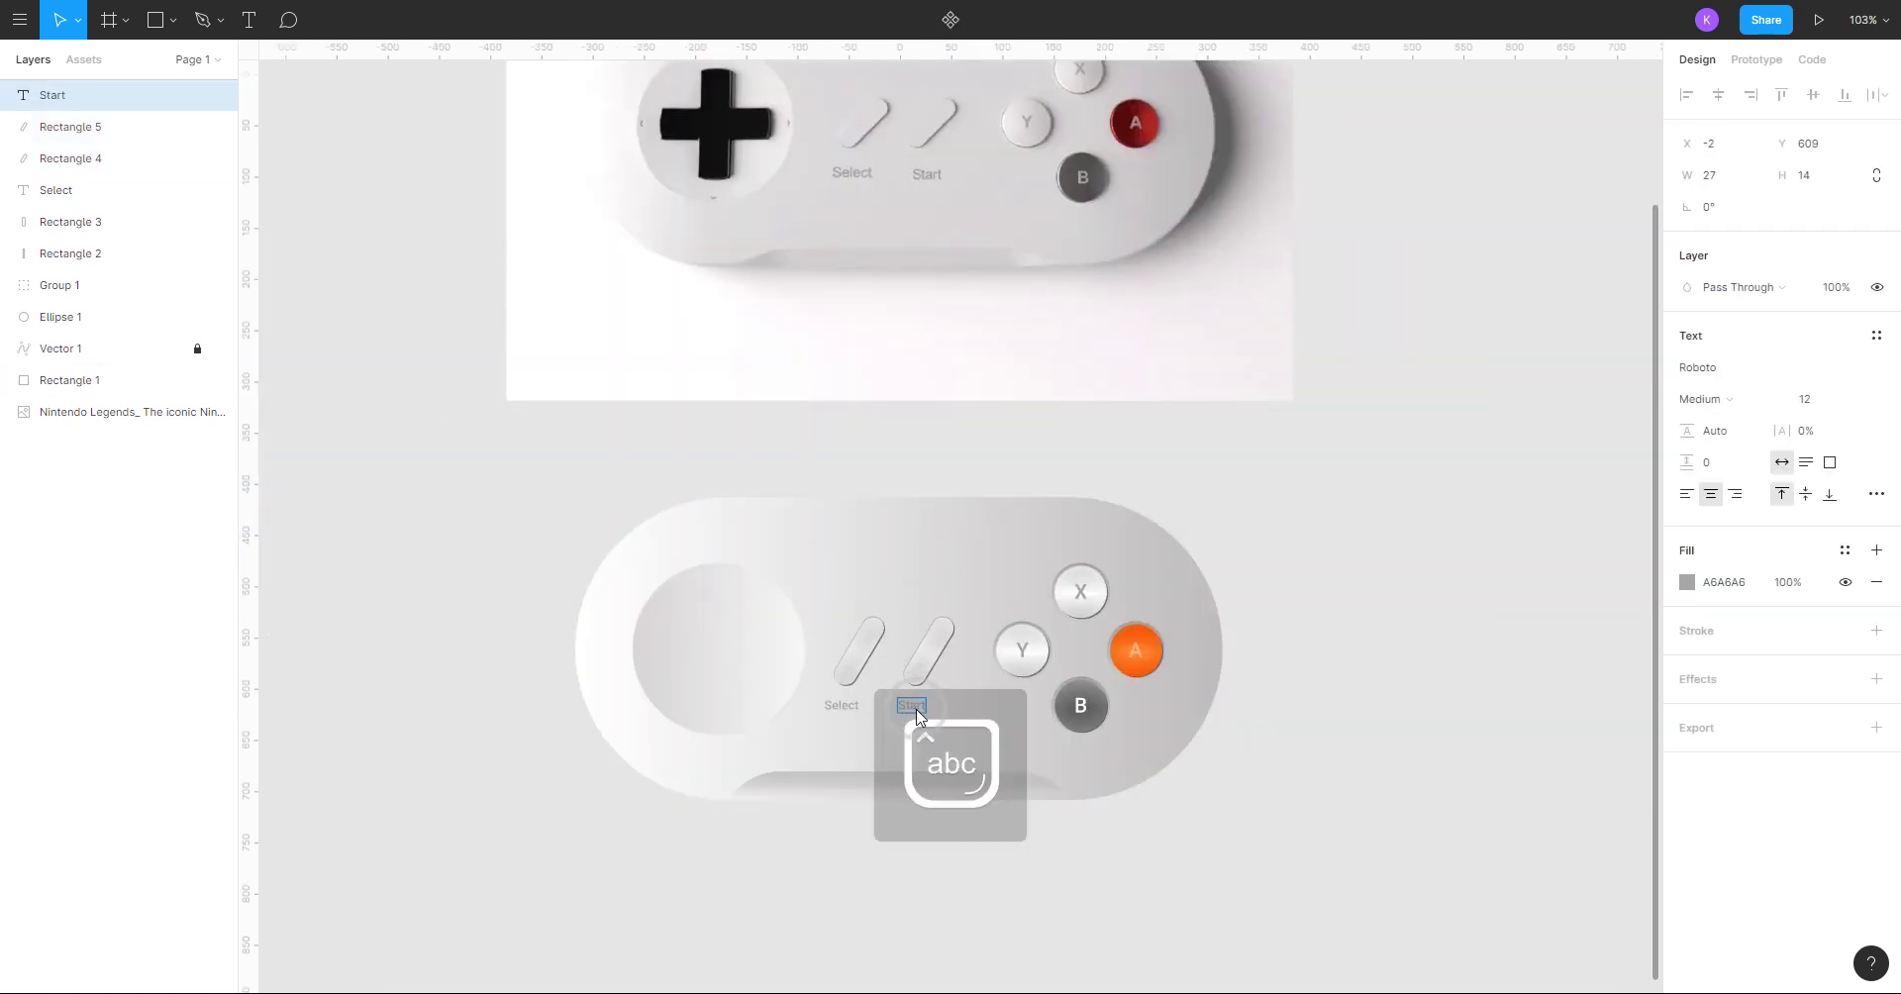
click(938, 820)
ctrl+scroll(903, 698, up, 5)
click(912, 700)
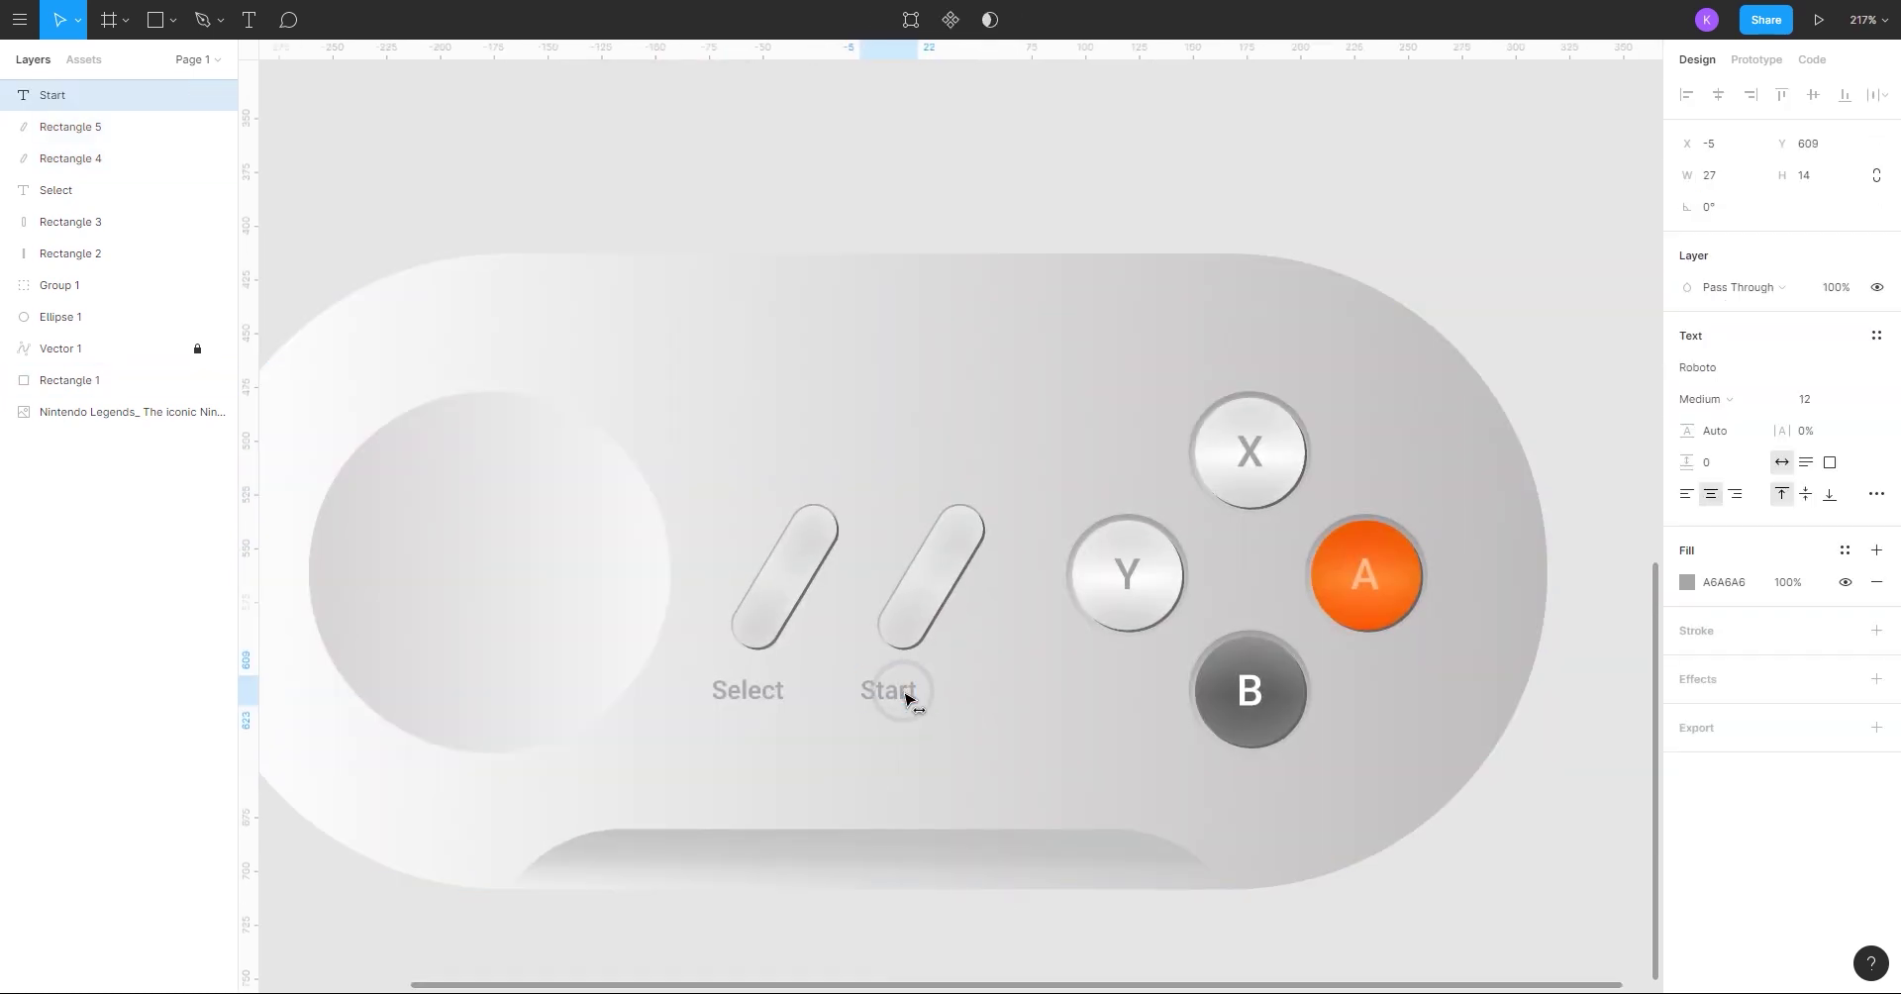
click(911, 916)
ctrl+scroll(894, 901, down, 6)
ctrl+scroll(1088, 793, up, 3)
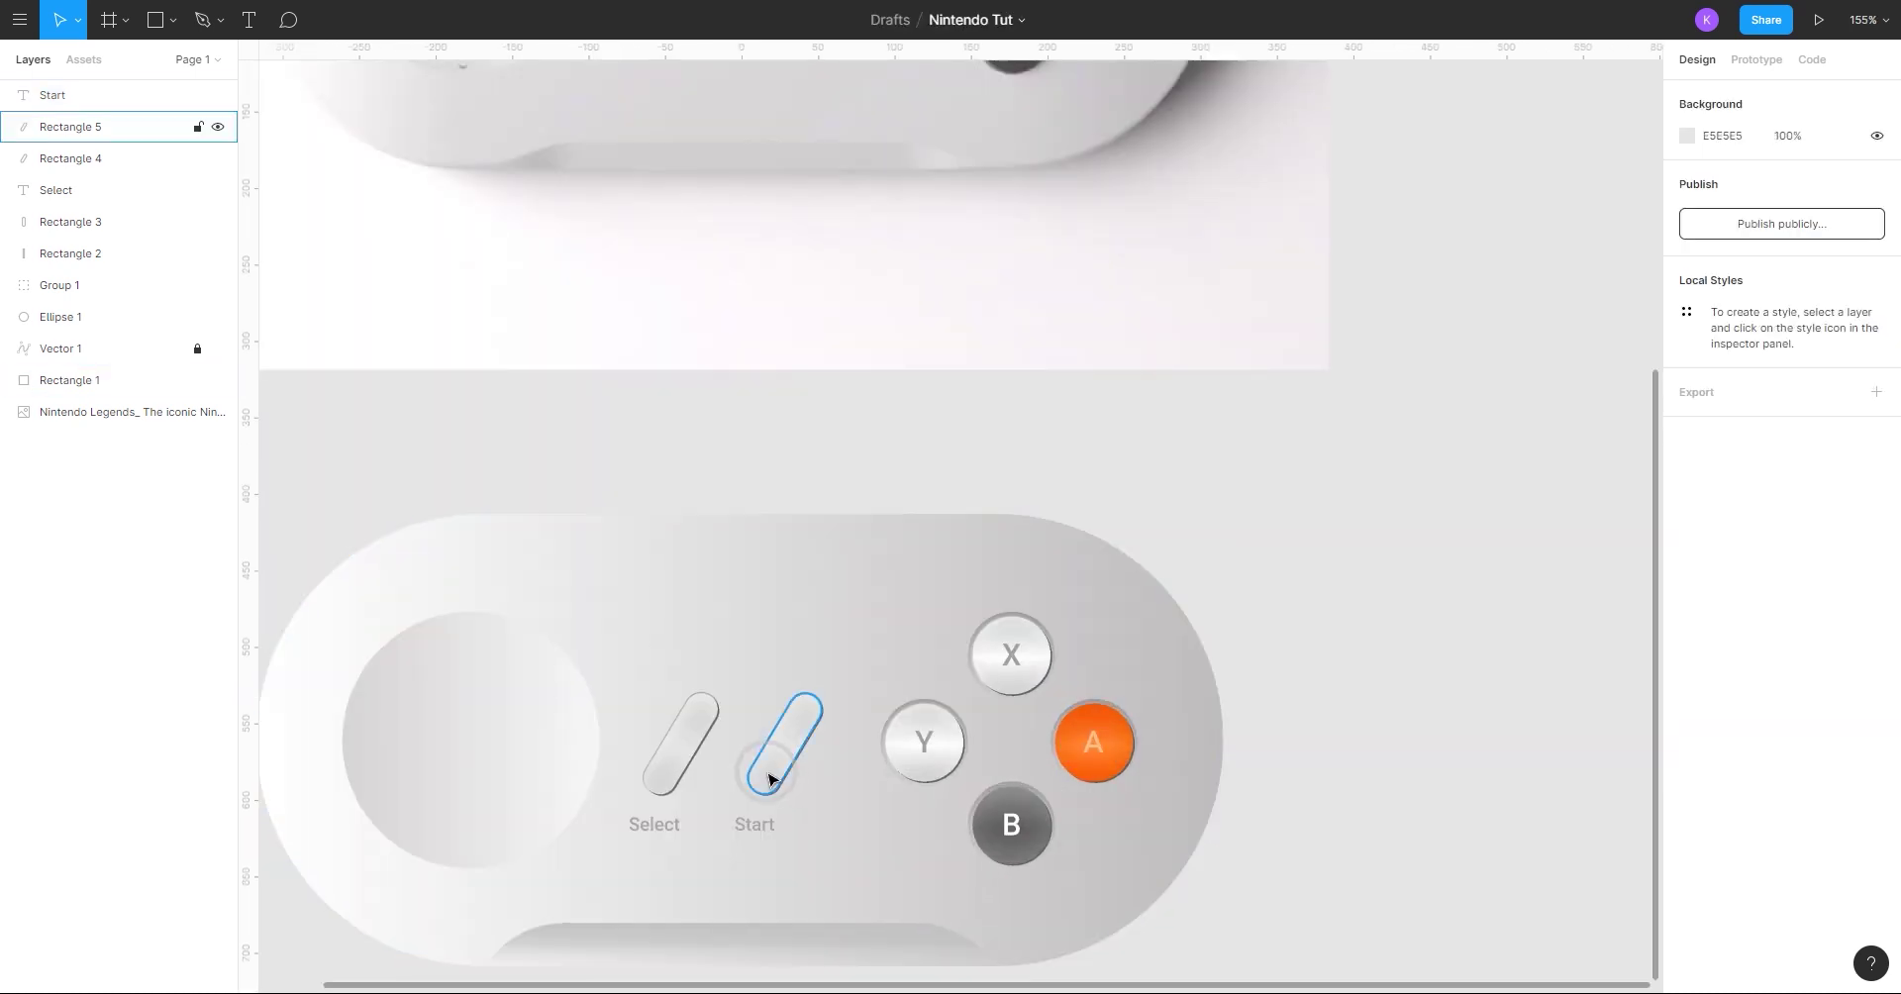
- Group both slots with their labels and move the group to X -67, Y 517, midway between circle and Y button
click(84, 109)
shift+click(82, 255)
key(ctrl+g)
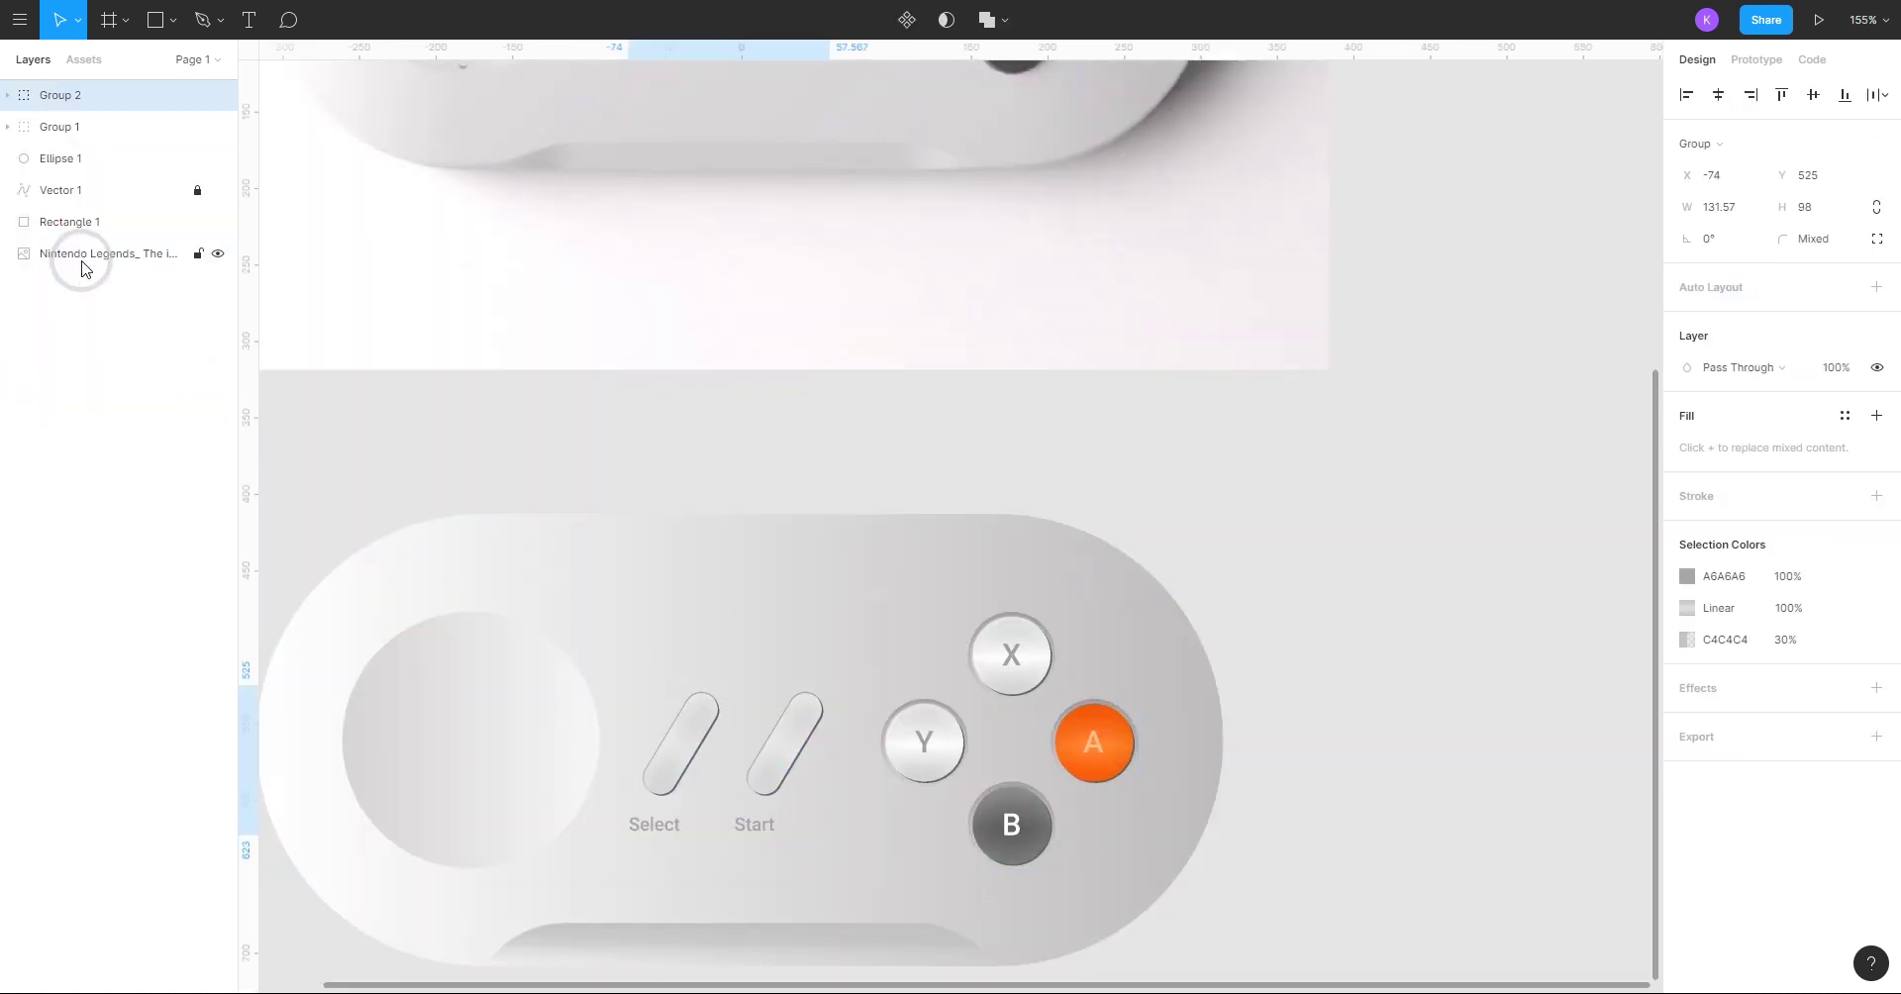
click(764, 779)
ctrl+scroll(760, 777, down, 3)
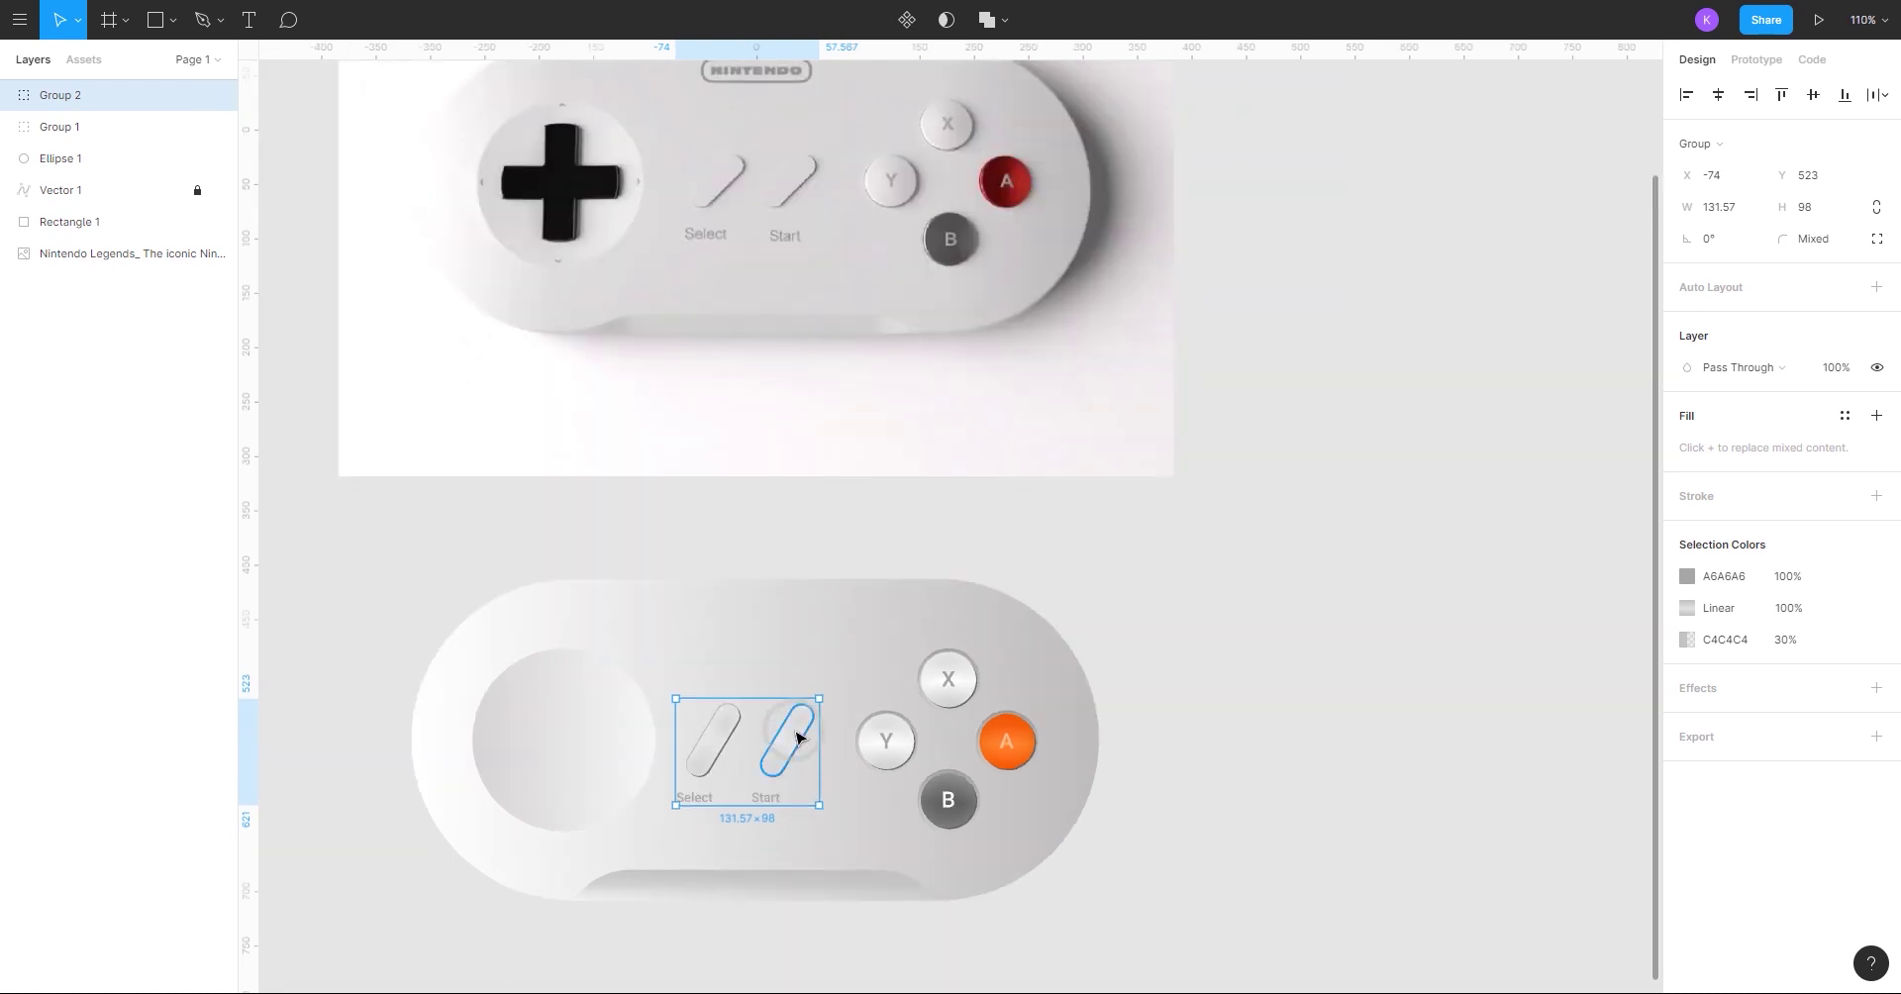
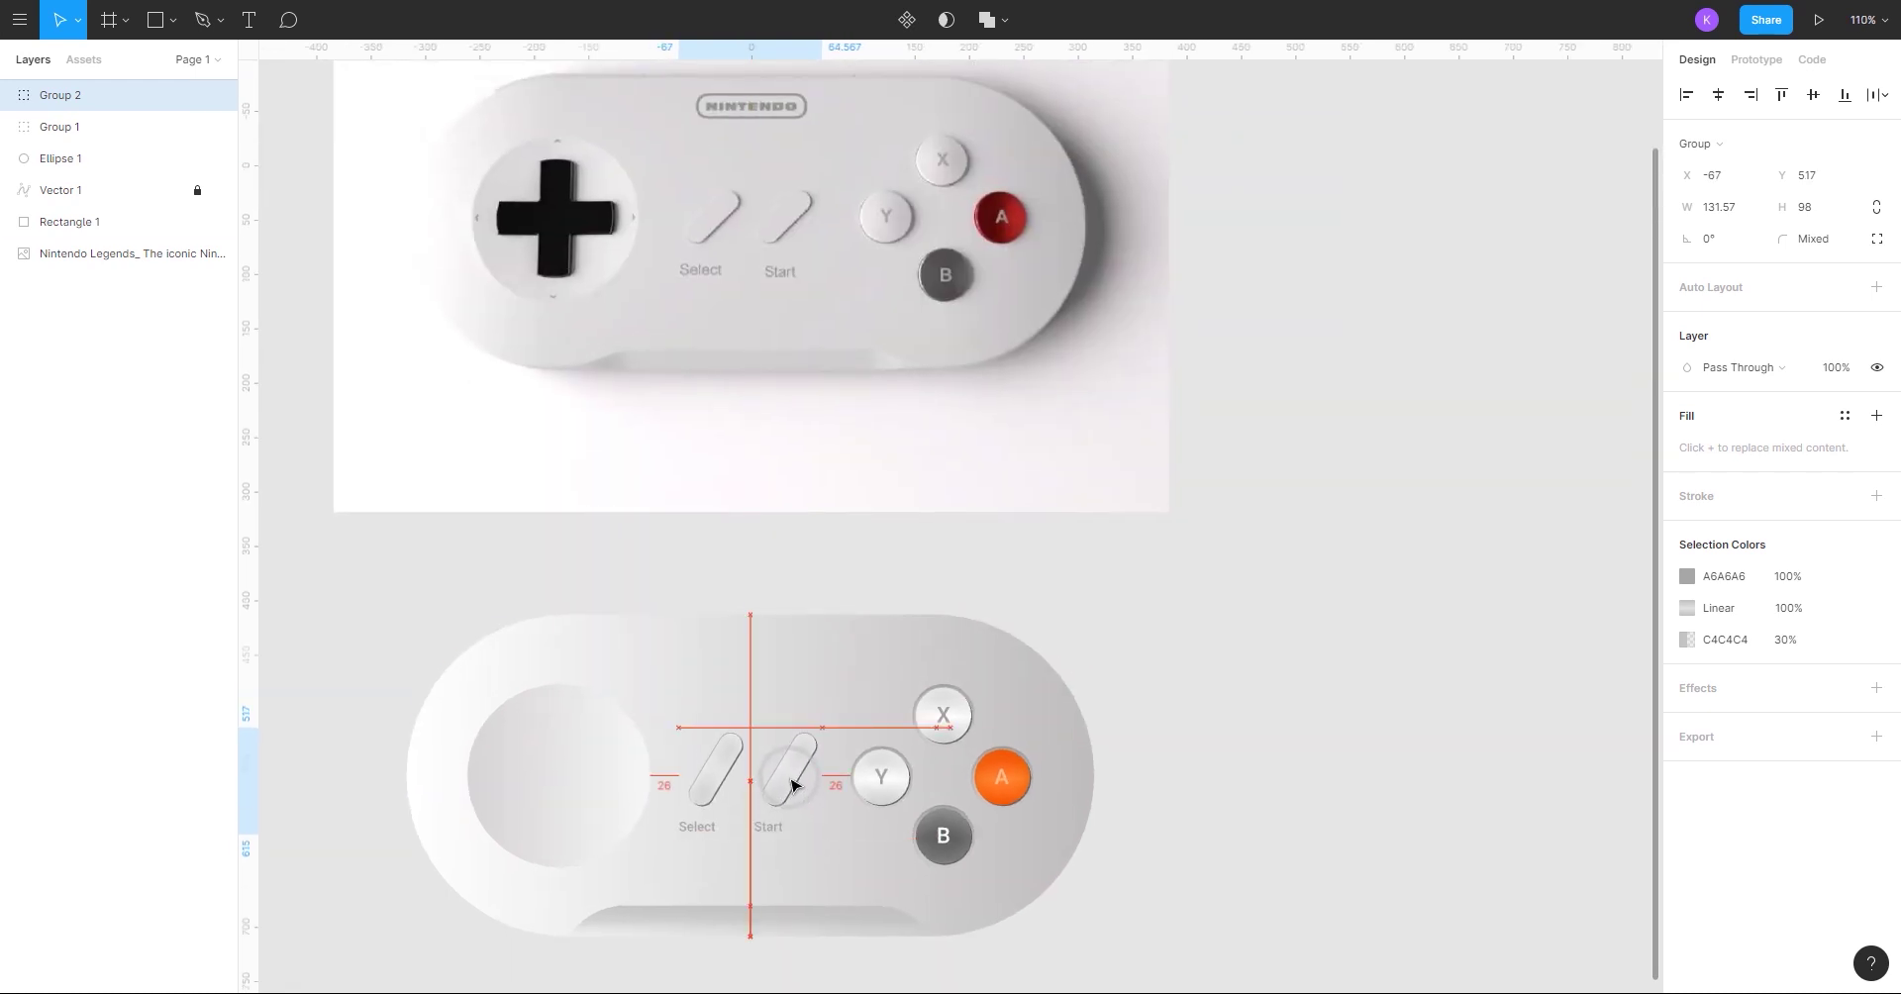
click(1226, 859)
ctrl+scroll(1218, 852, down, 2)
ctrl+scroll(1357, 756, up, 4)
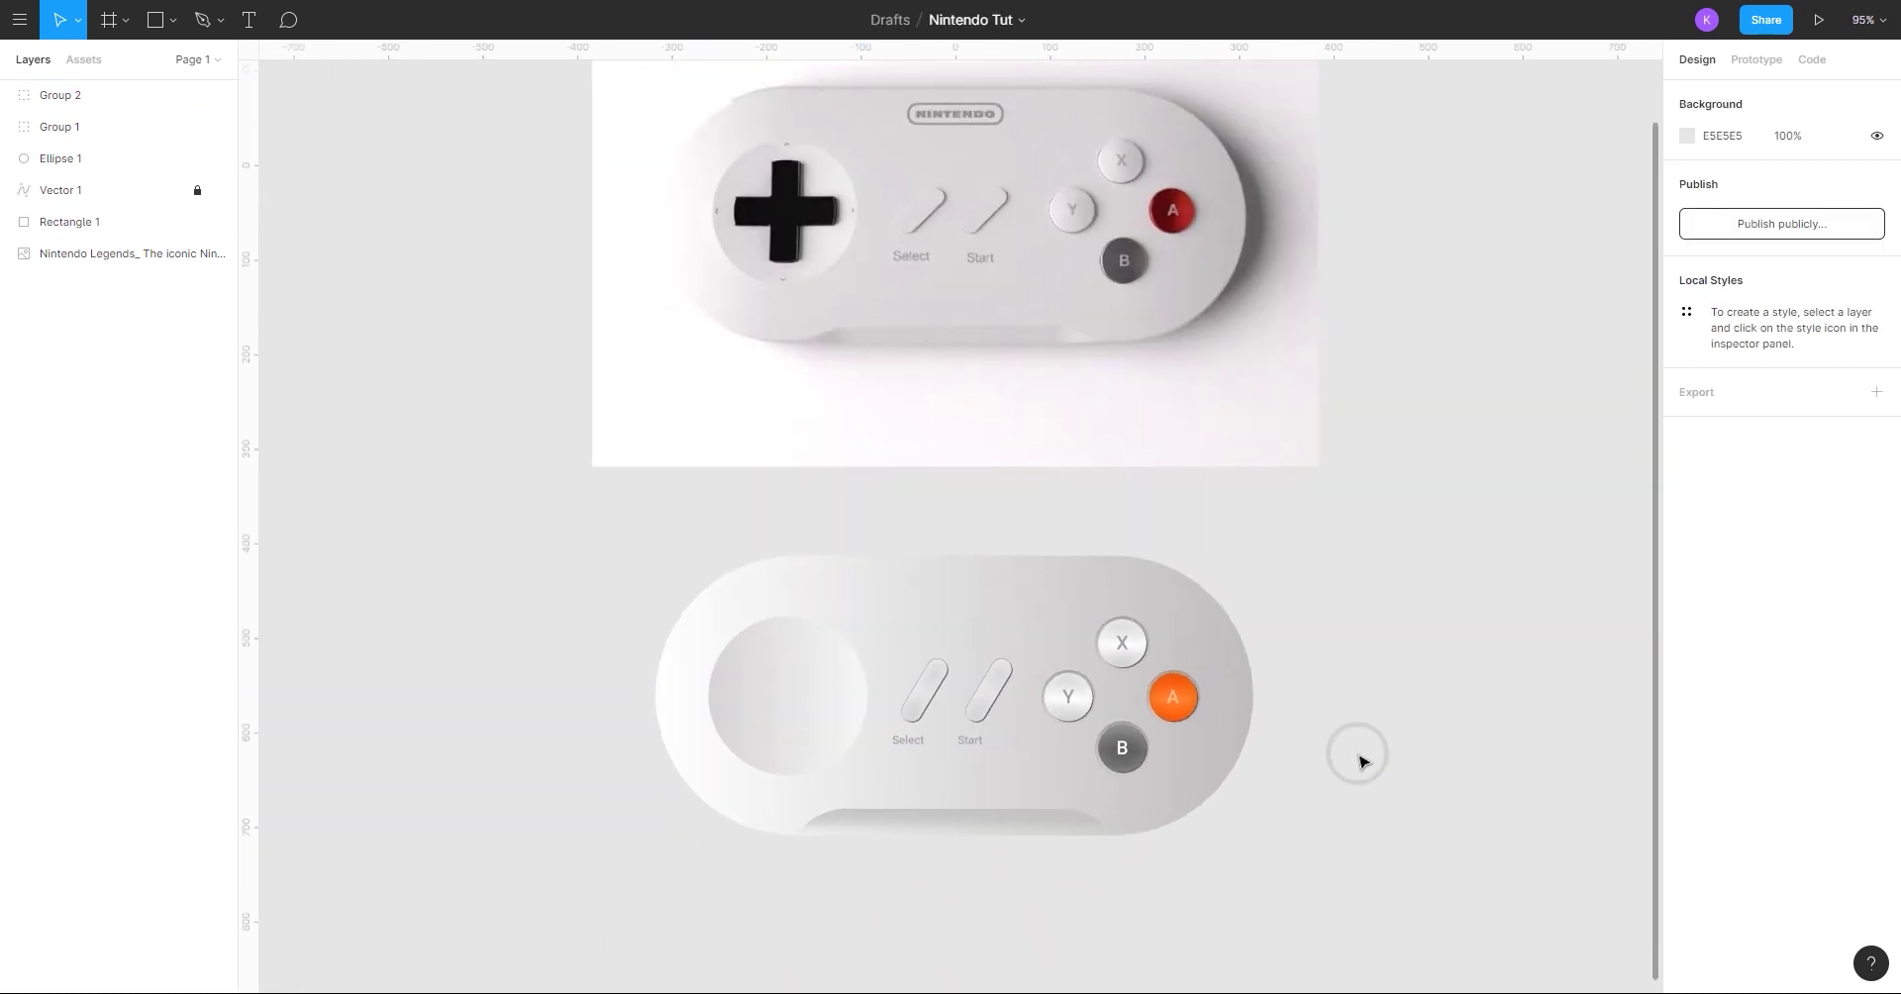
- Move the Select/Start group closer to the Y button, to about X -55, Y 507, and deselect it
click(904, 512)
drag(906, 515, 921, 515)
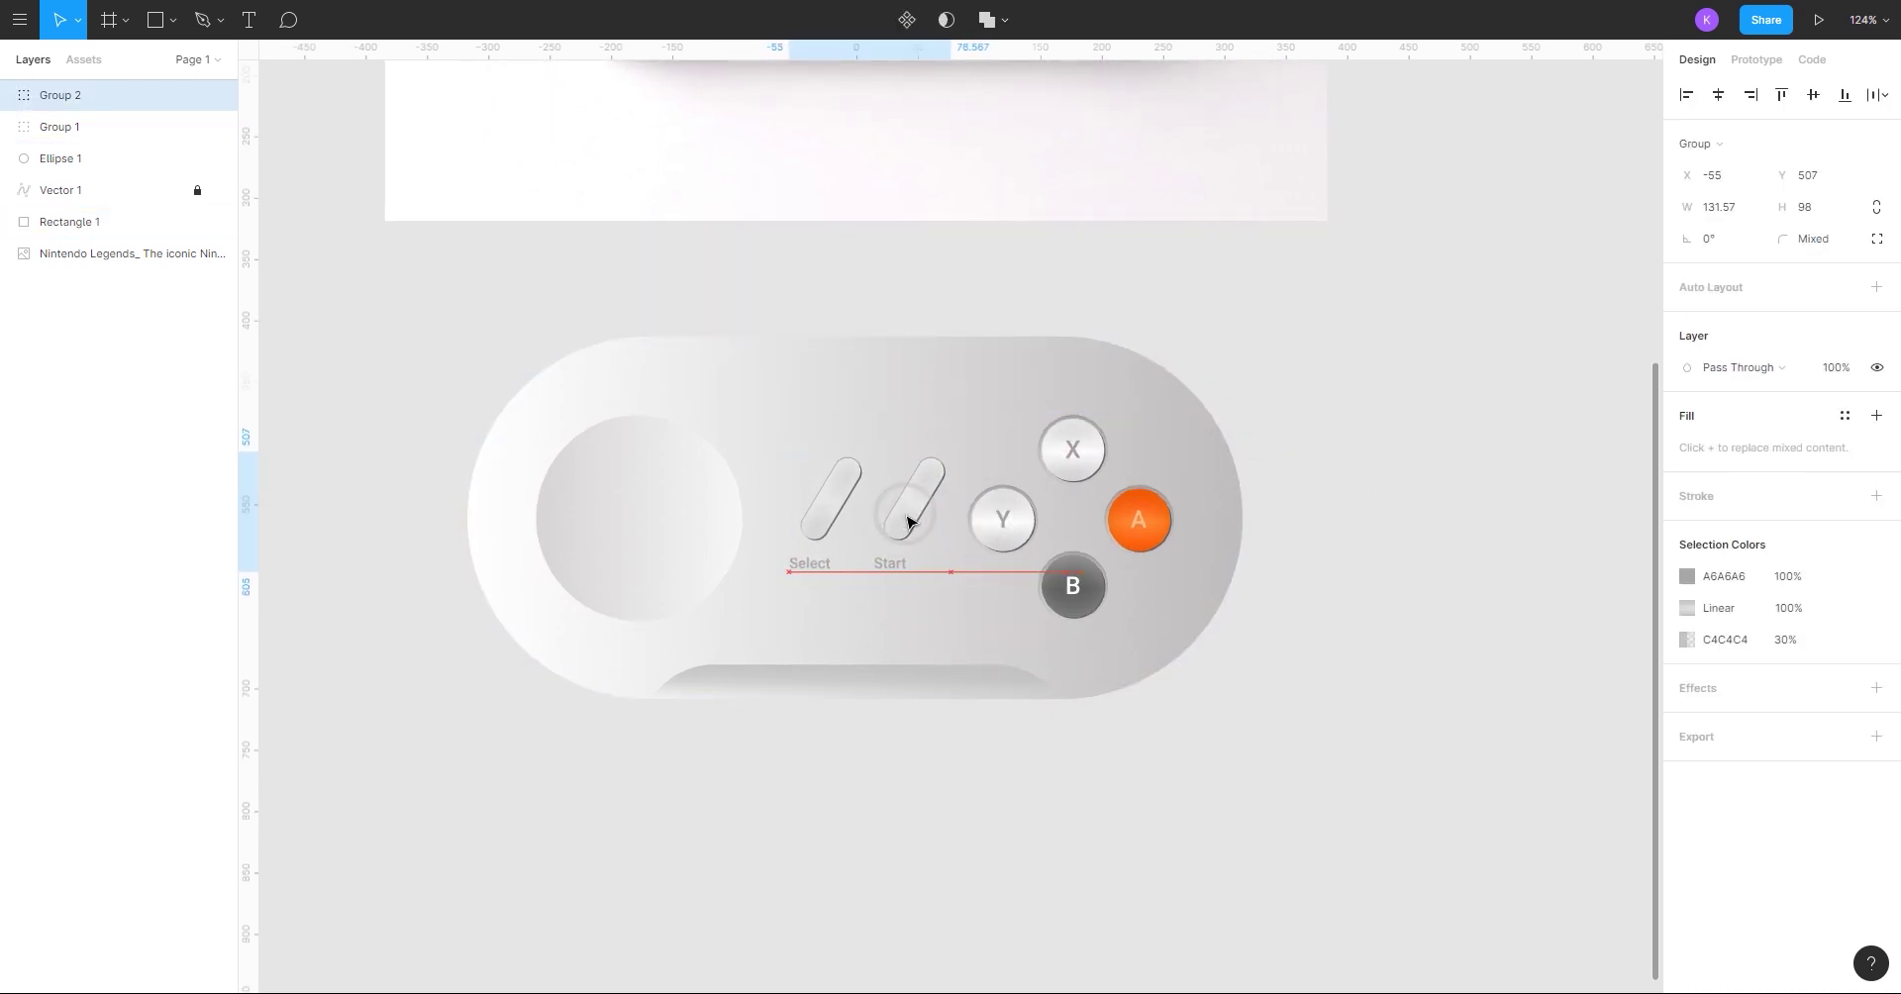
click(871, 786)
ctrl+scroll(871, 785, down, 3)
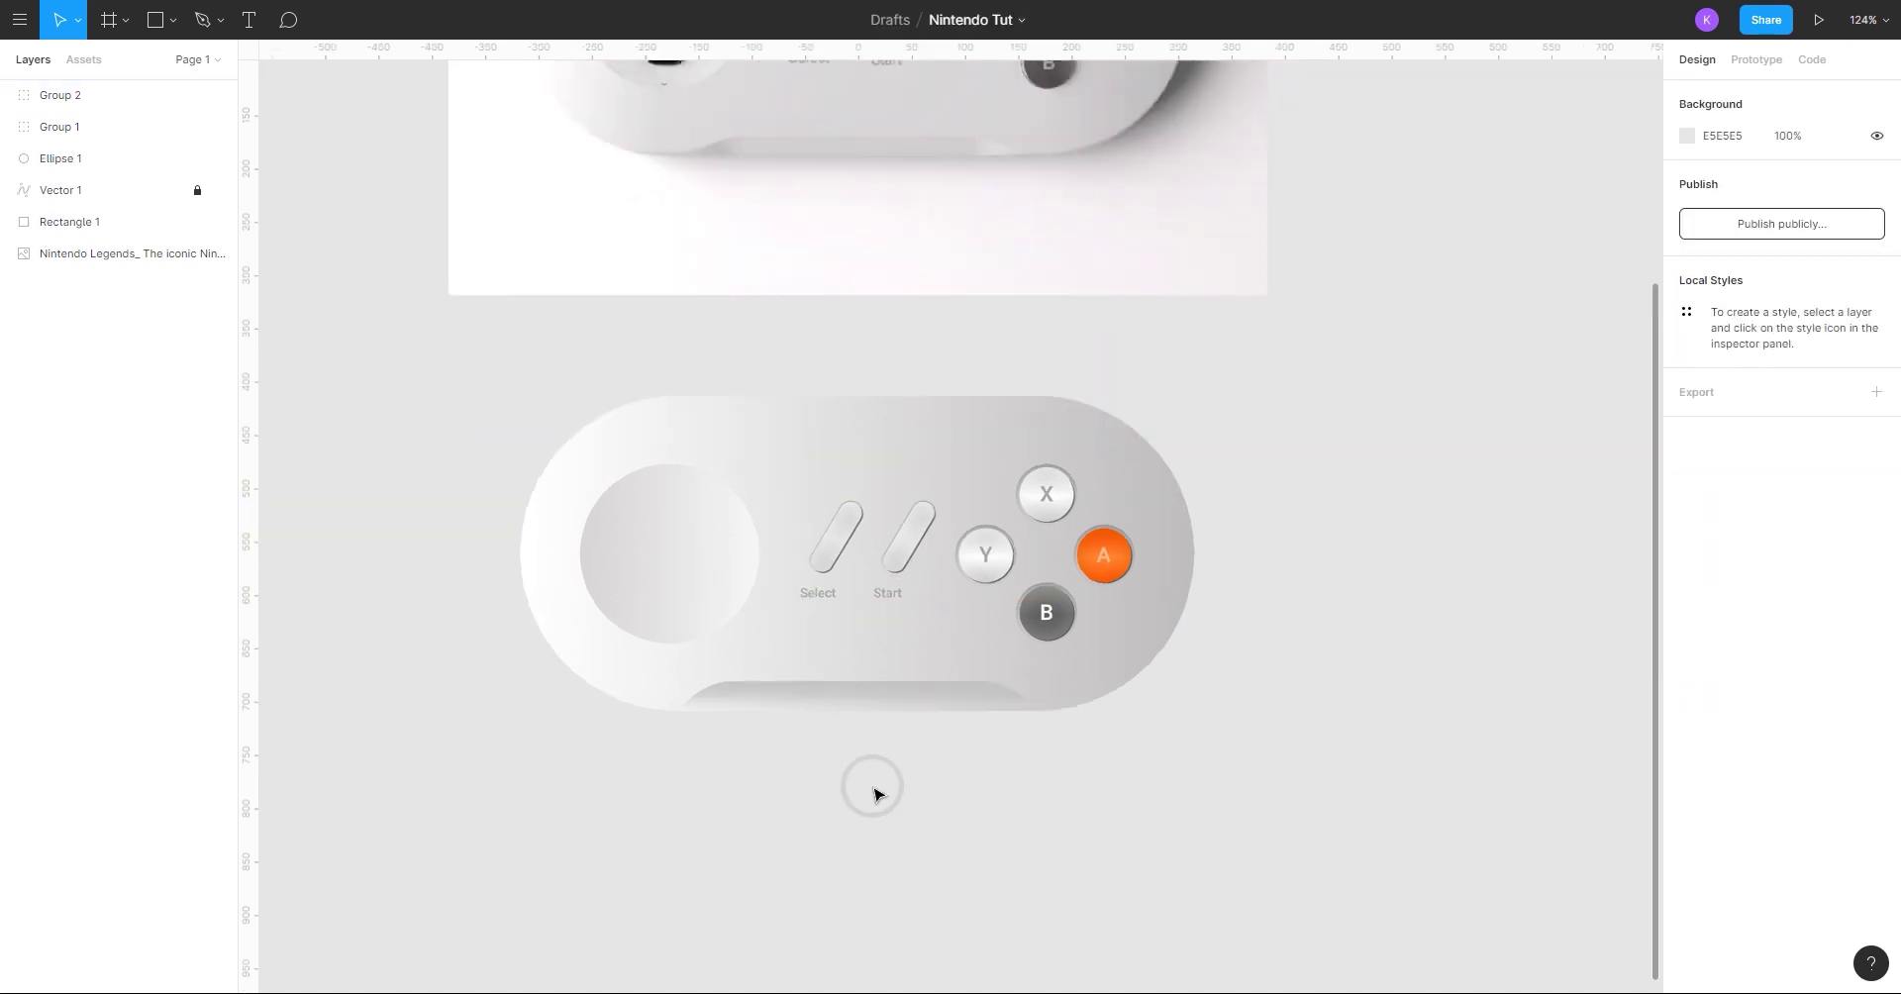
- Draw a vertical rectangle about 36 × 111 px inside the large circle and give it a corner radius of 100
scroll(861, 776, up, 1)
click(173, 20)
click(171, 69)
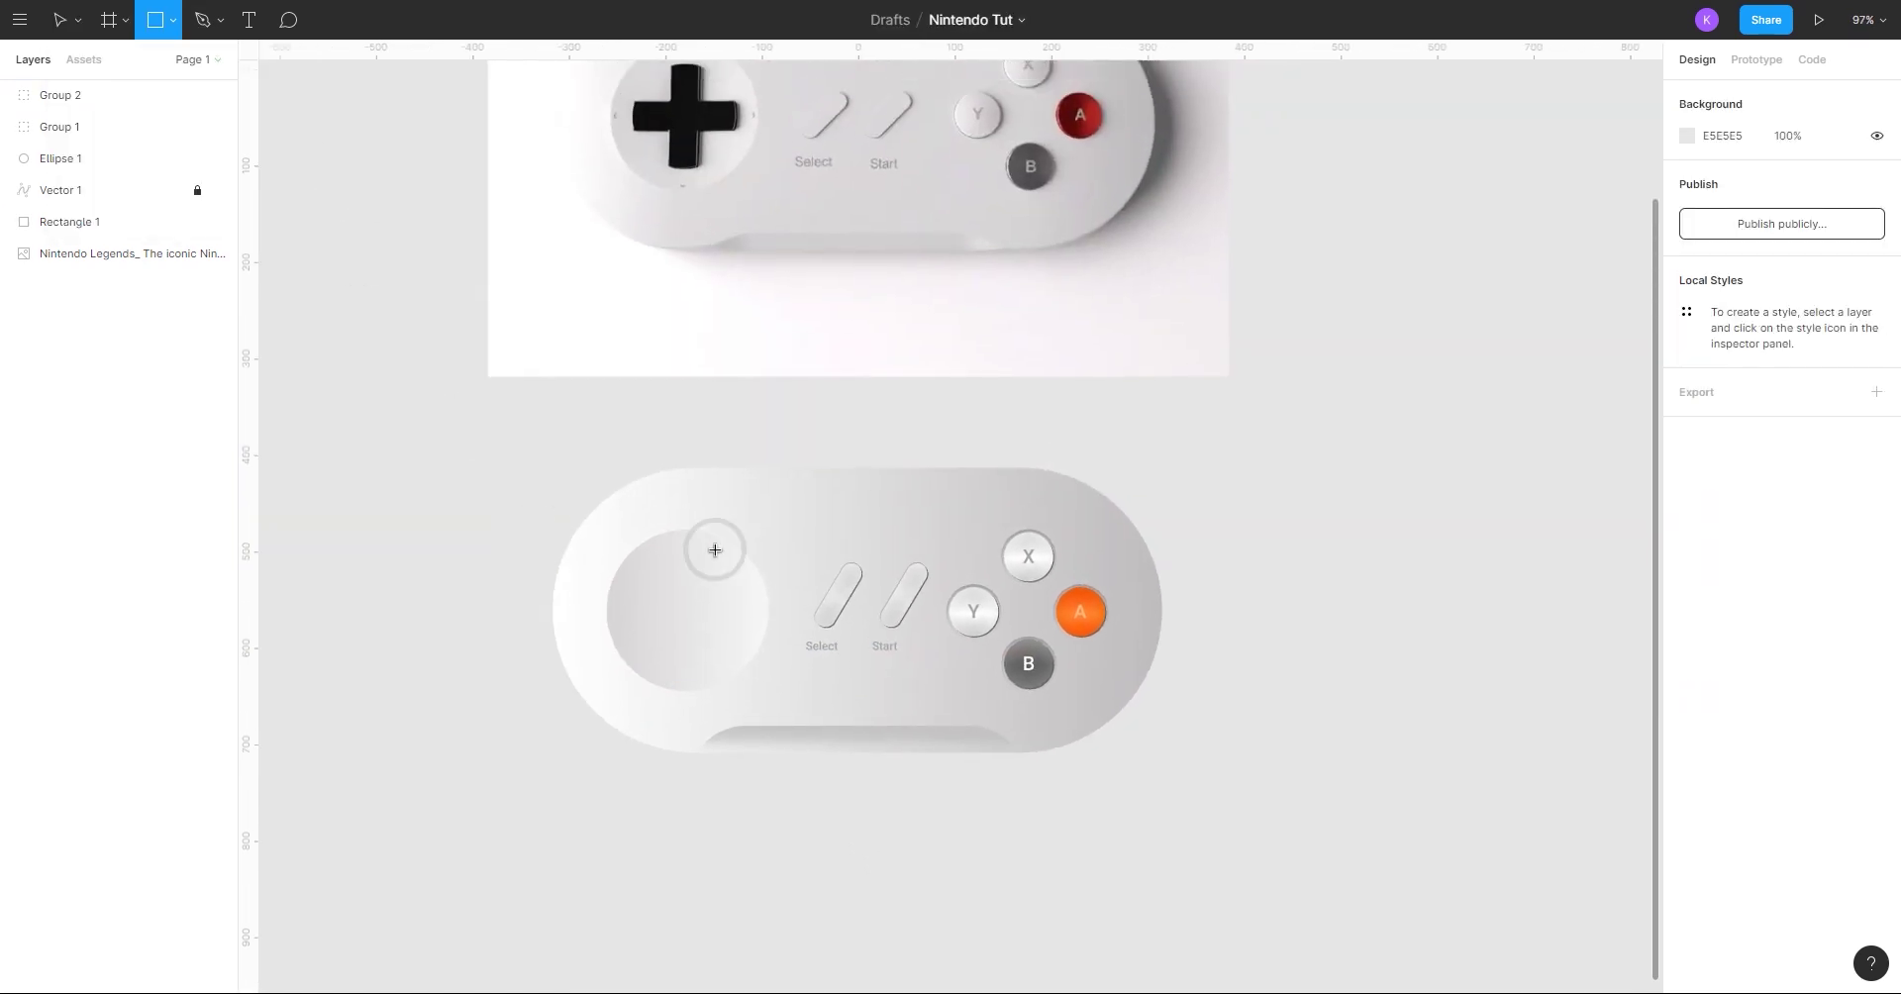
ctrl+scroll(734, 407, up, 3)
drag(652, 396, 702, 552)
click(1797, 220)
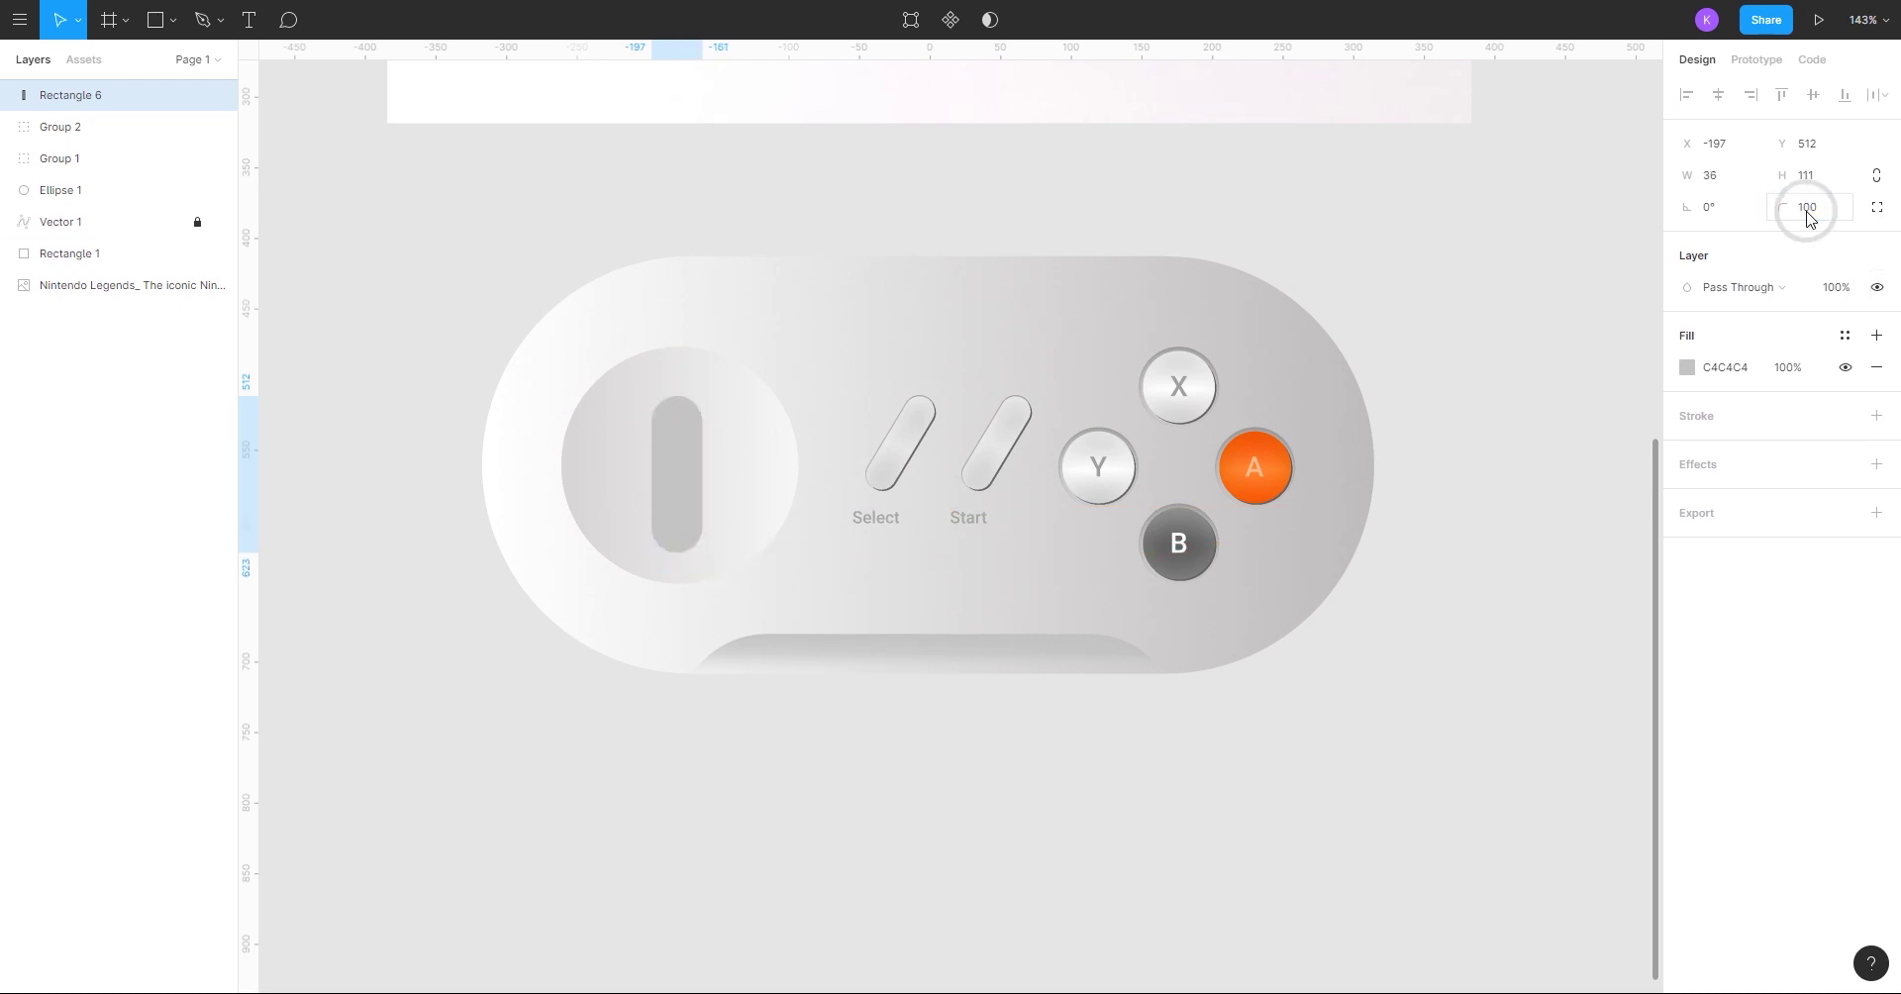
- Narrow the vertical bar to 33 px wide and set its corner radius to 10
ctrl+scroll(645, 475, up, 3)
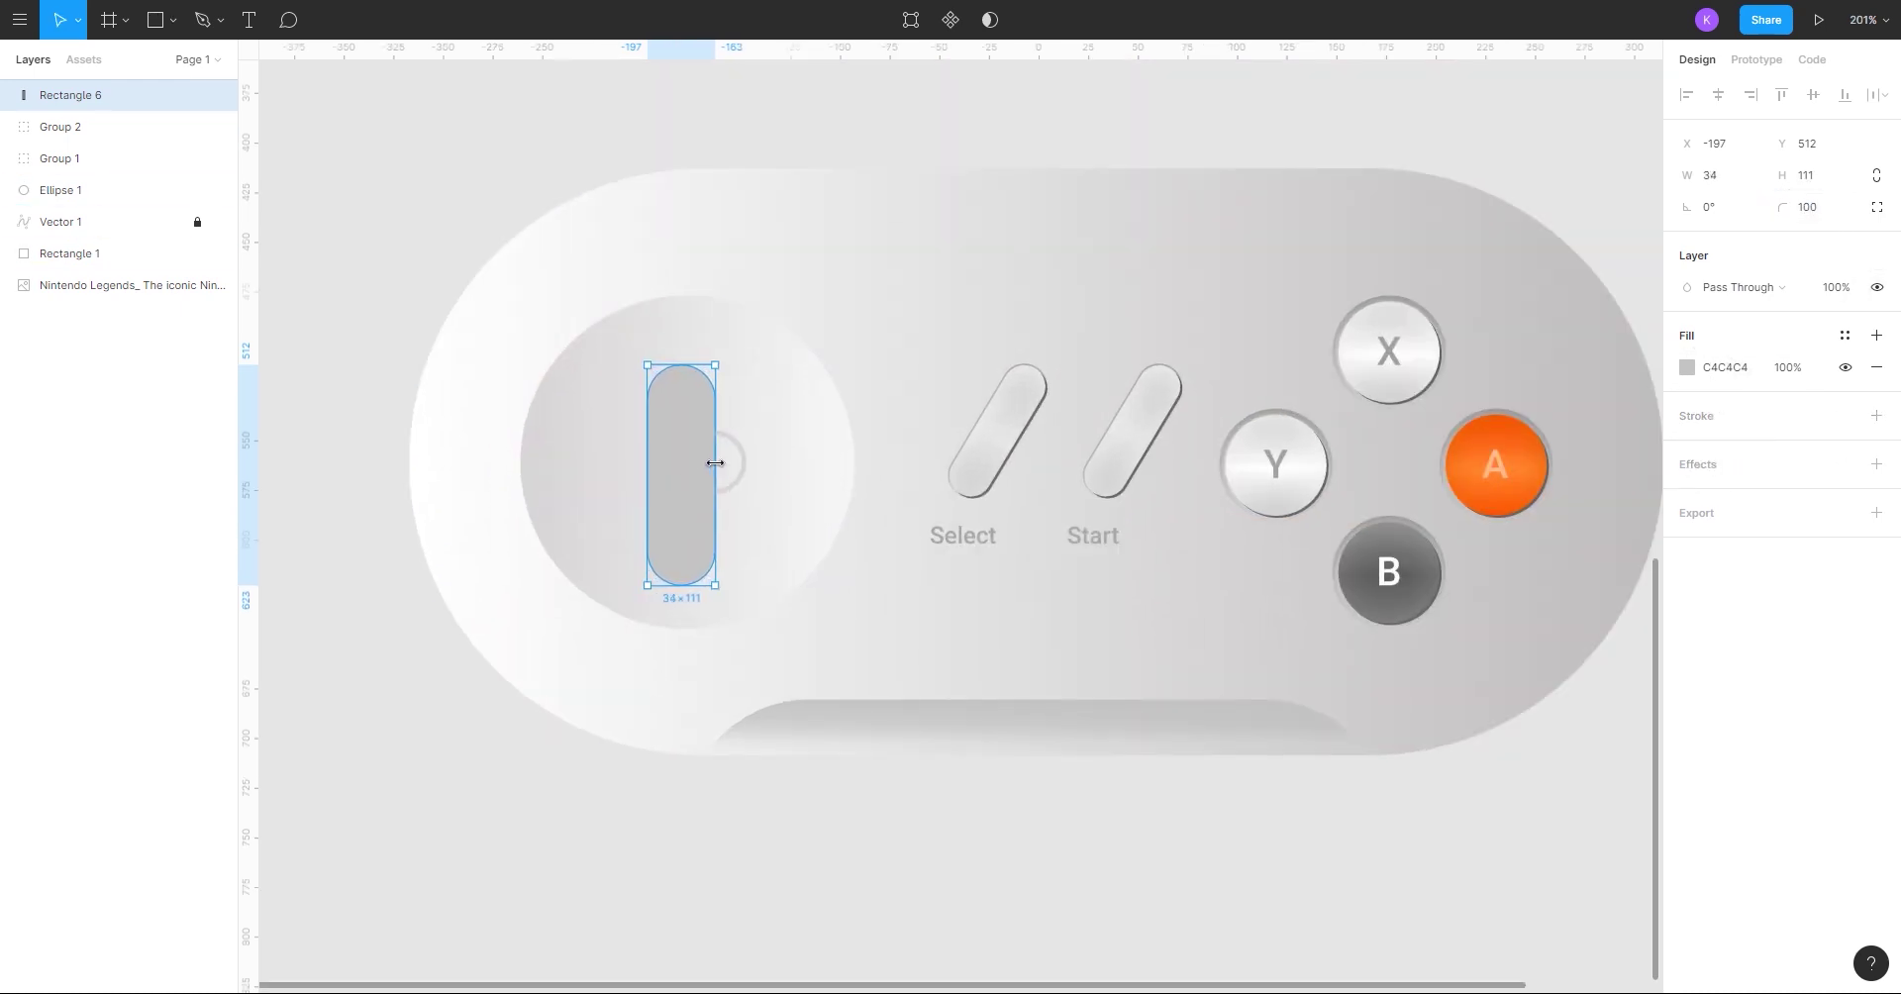
drag(715, 462, 712, 462)
ctrl+scroll(704, 459, down, 5)
ctrl+scroll(704, 525, up, 5)
click(1799, 210)
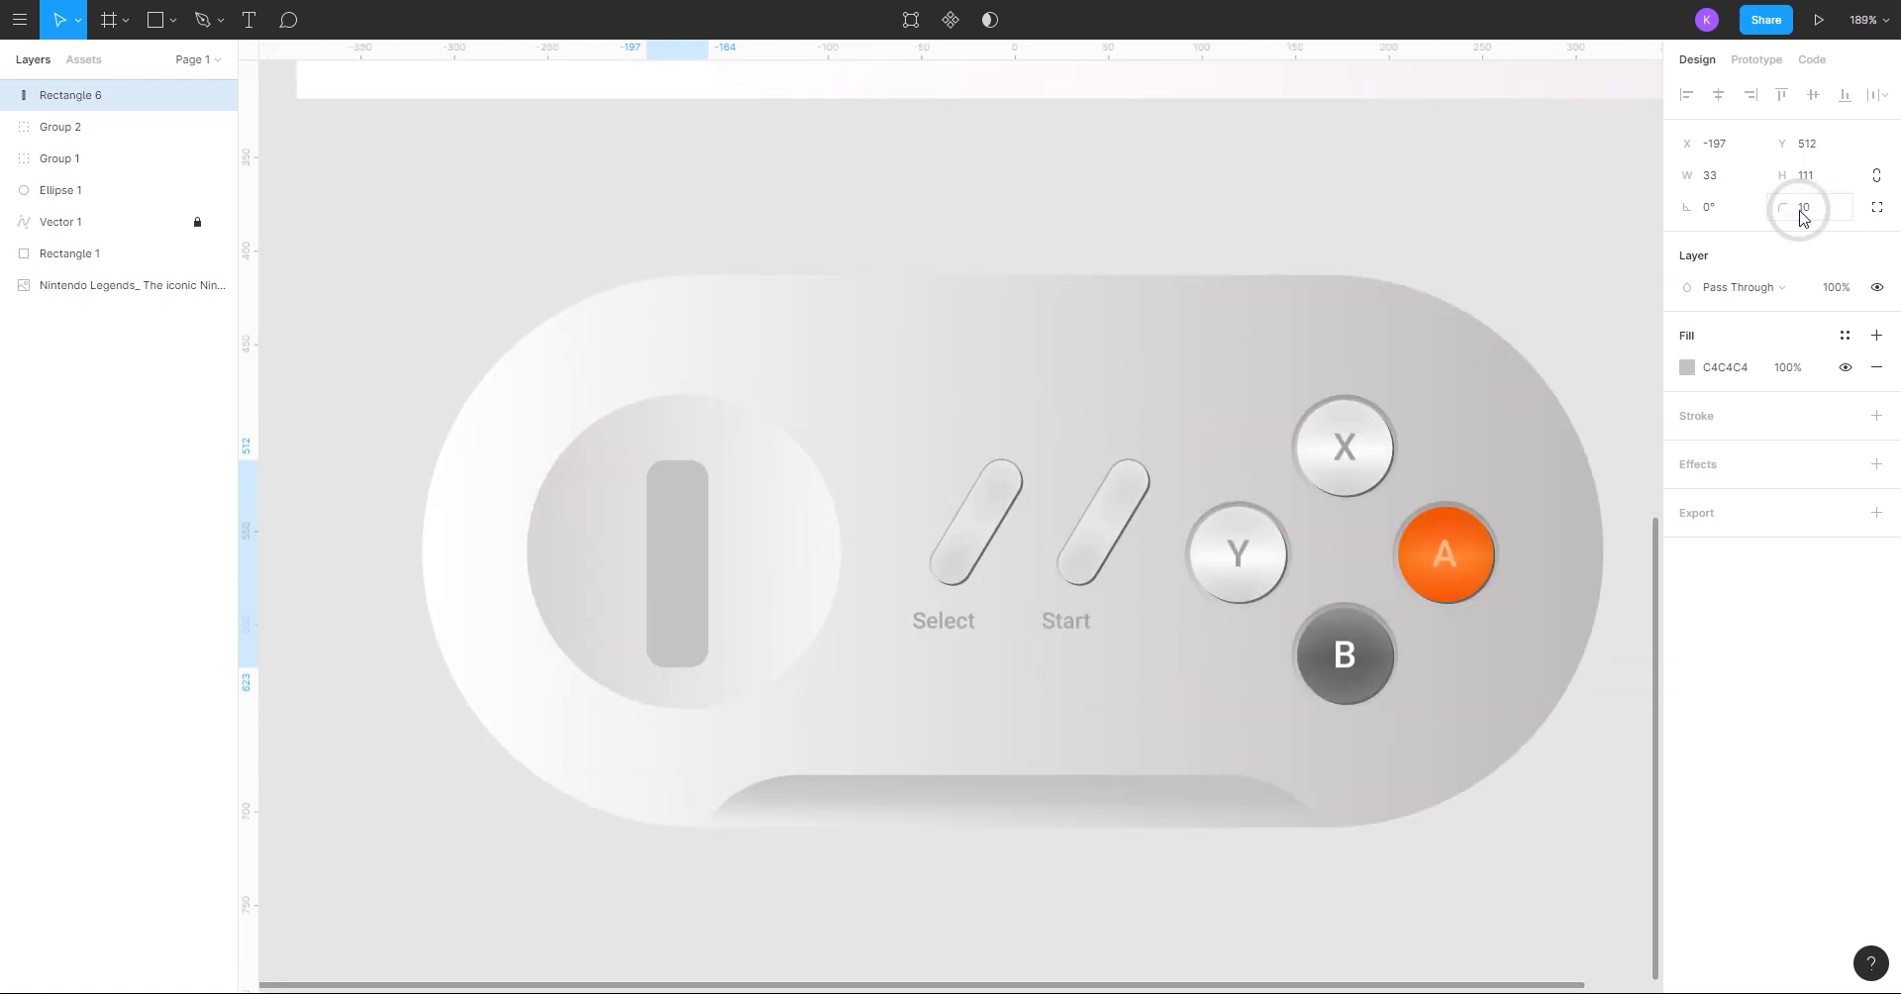
- Duplicate the vertical bar, rotate the copy to -90° to form a cross, and group the two bars
key(ctrl+v)
drag(715, 445, 791, 606)
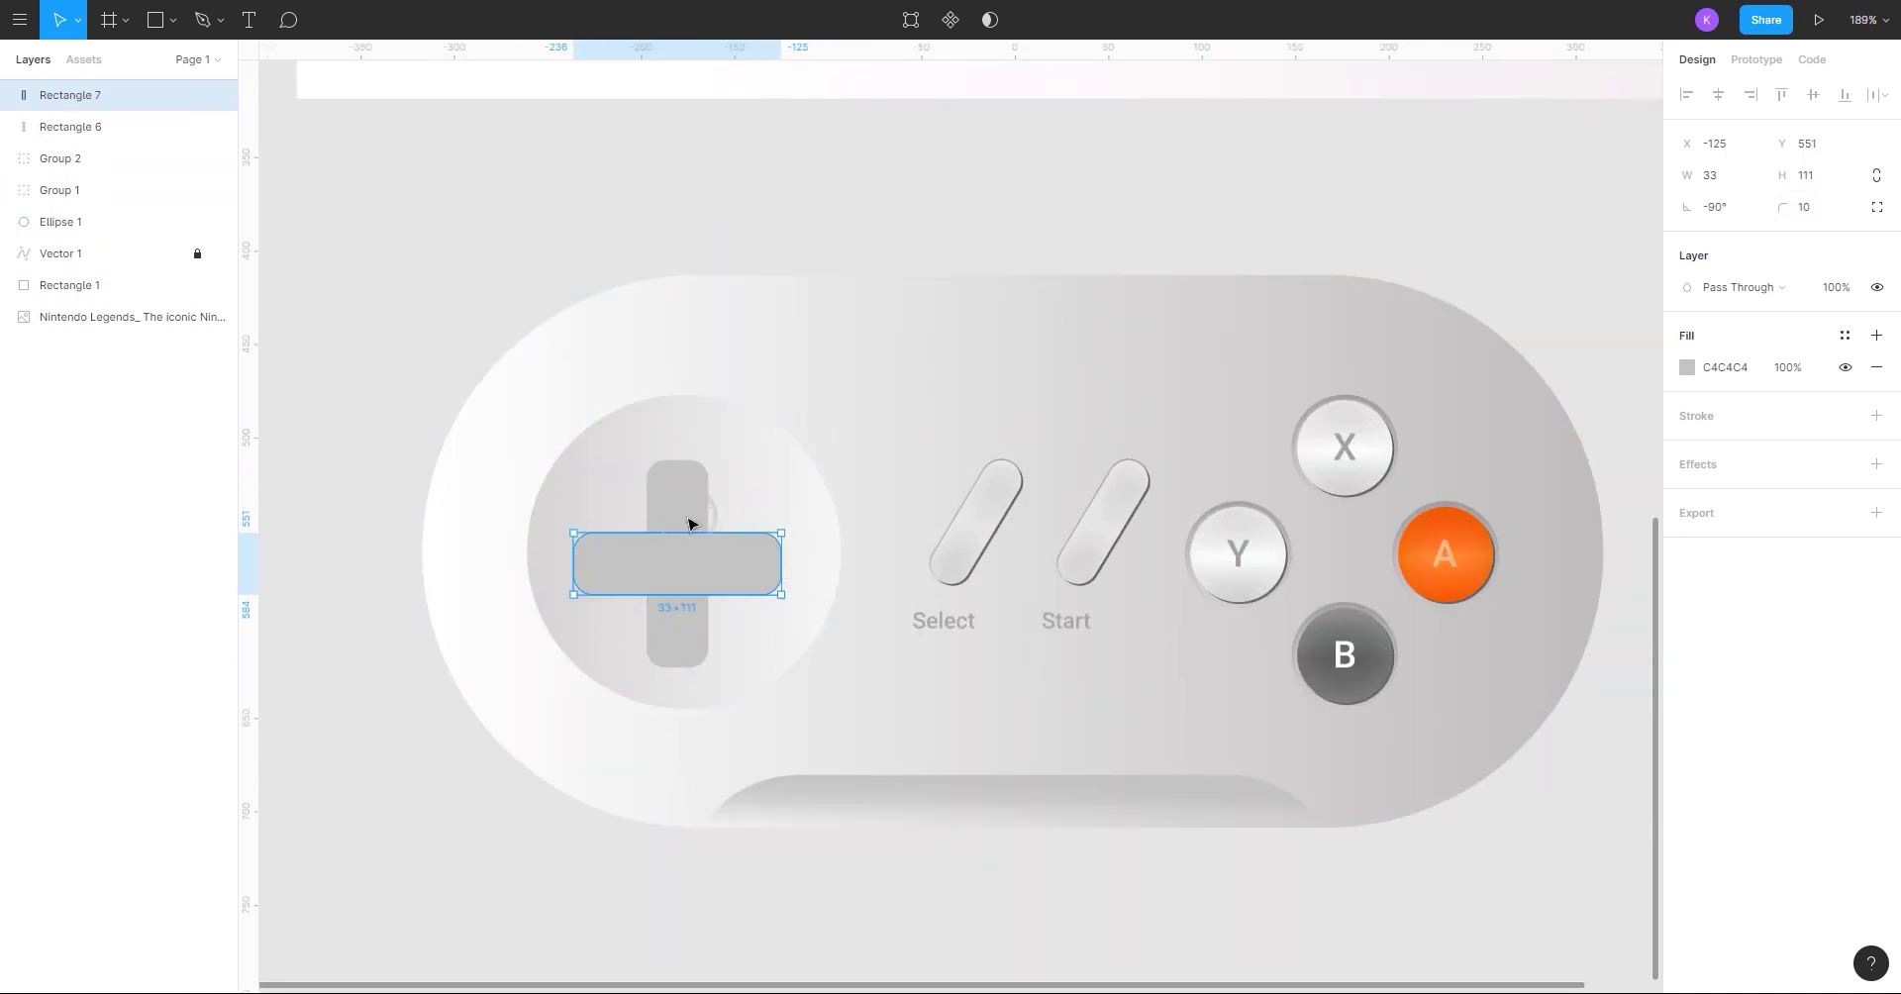
shift+click(94, 128)
key(ctrl+g)
- Centre the cross group horizontally and vertically on the large circle, and deselect both
shift+click(119, 190)
click(1718, 94)
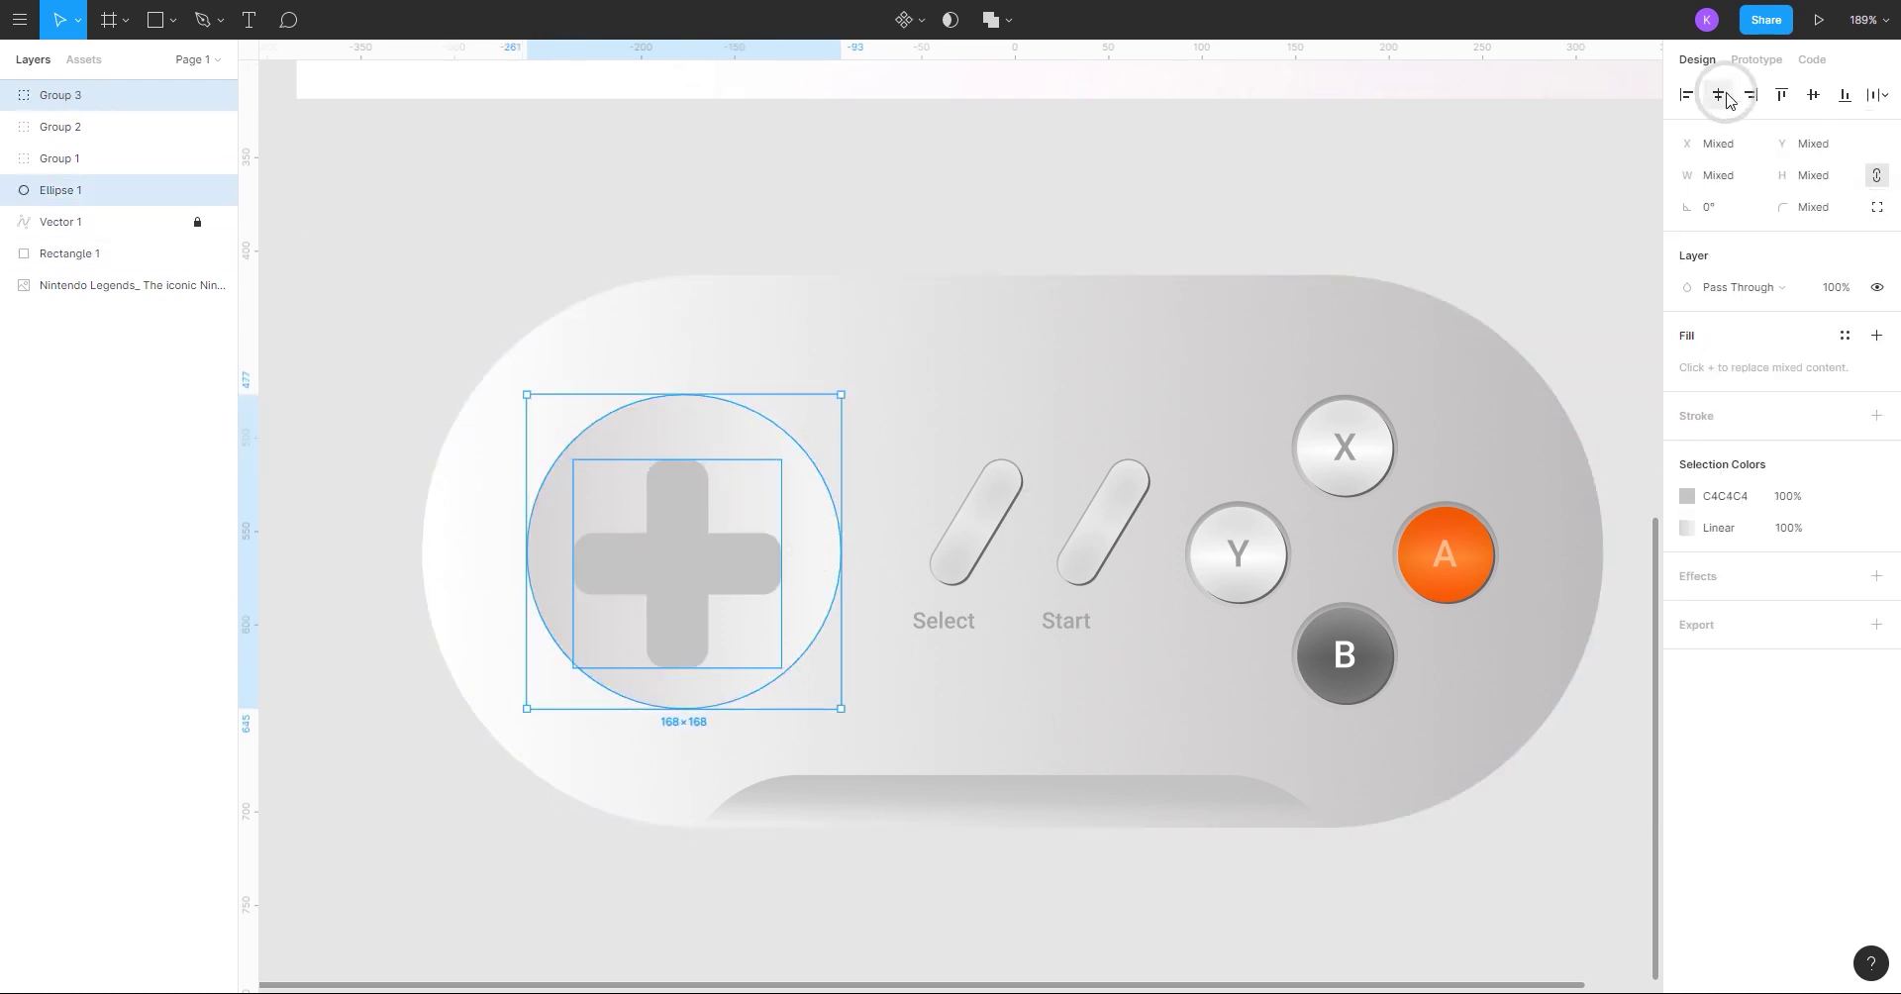
click(1812, 94)
key(Escape)
ctrl+scroll(730, 524, down, 5)
ctrl+scroll(704, 540, up, 3)
click(68, 94)
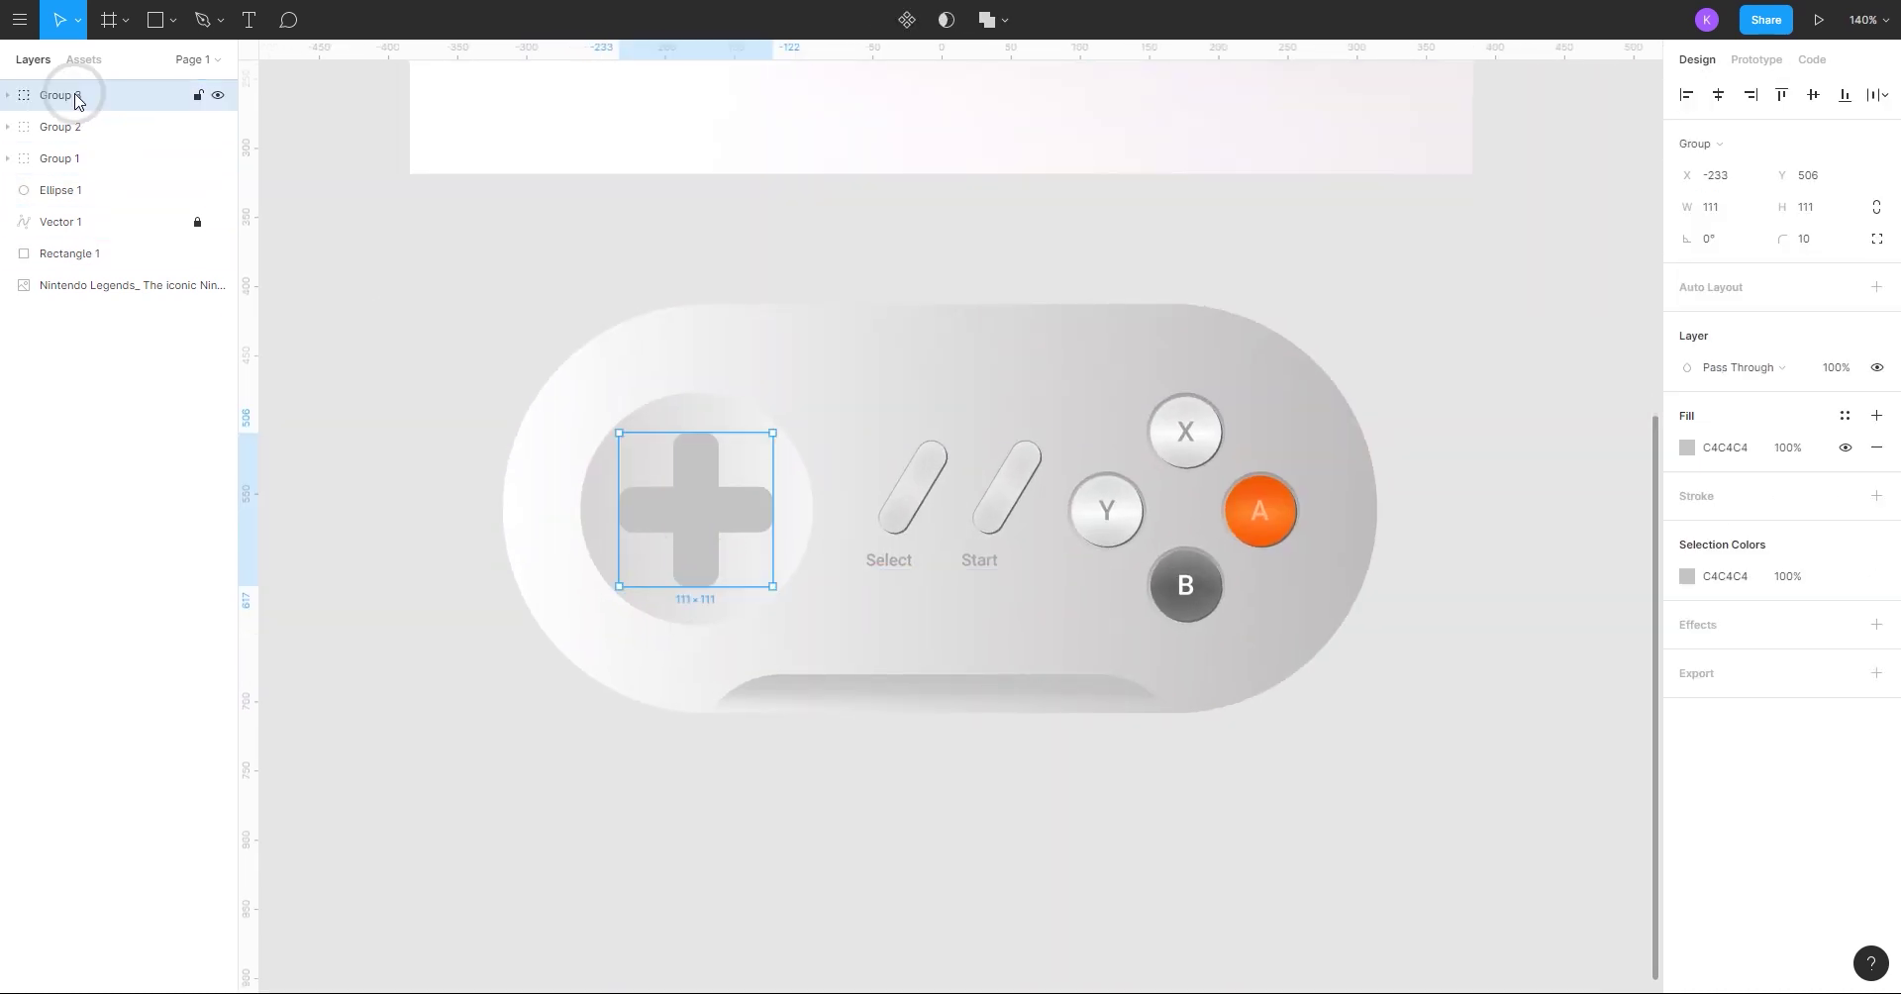
click(1687, 447)
click(1448, 451)
click(1453, 473)
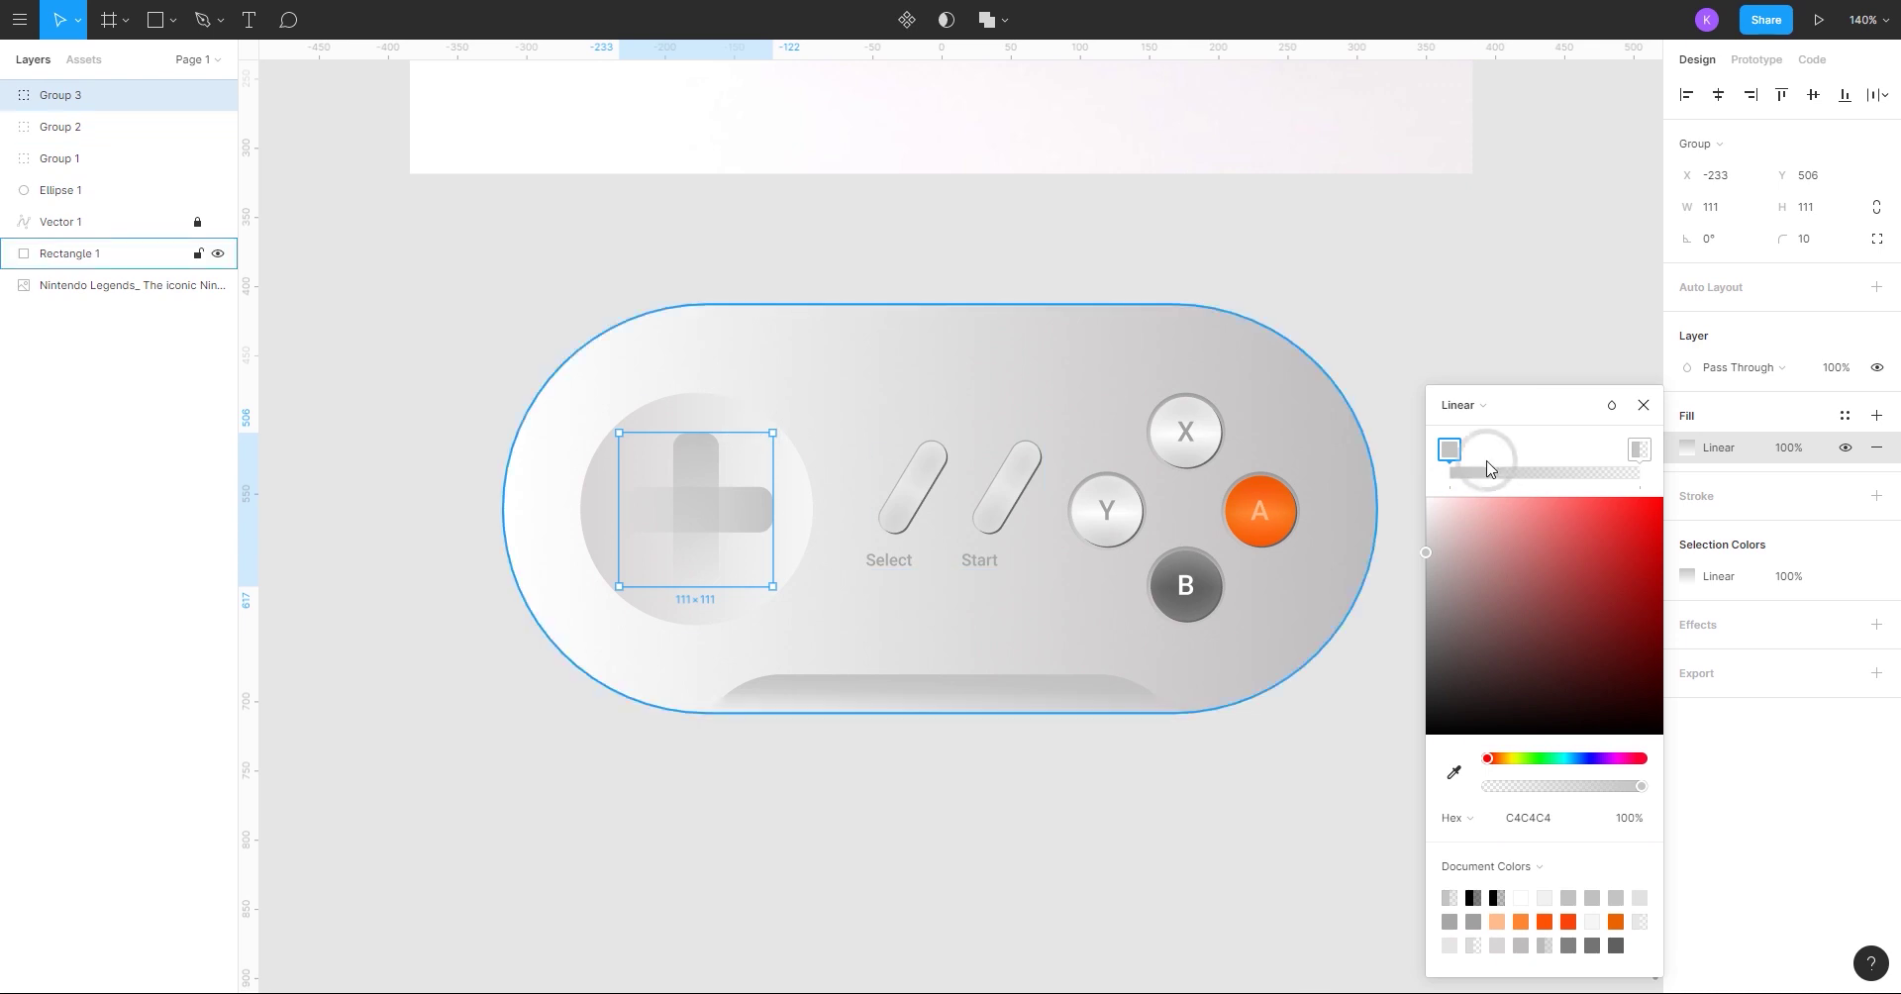
key(ctrl+z)
key(ctrl+z)
- Flatten the cross group into a single vector shape
click(679, 548)
right_click(670, 535)
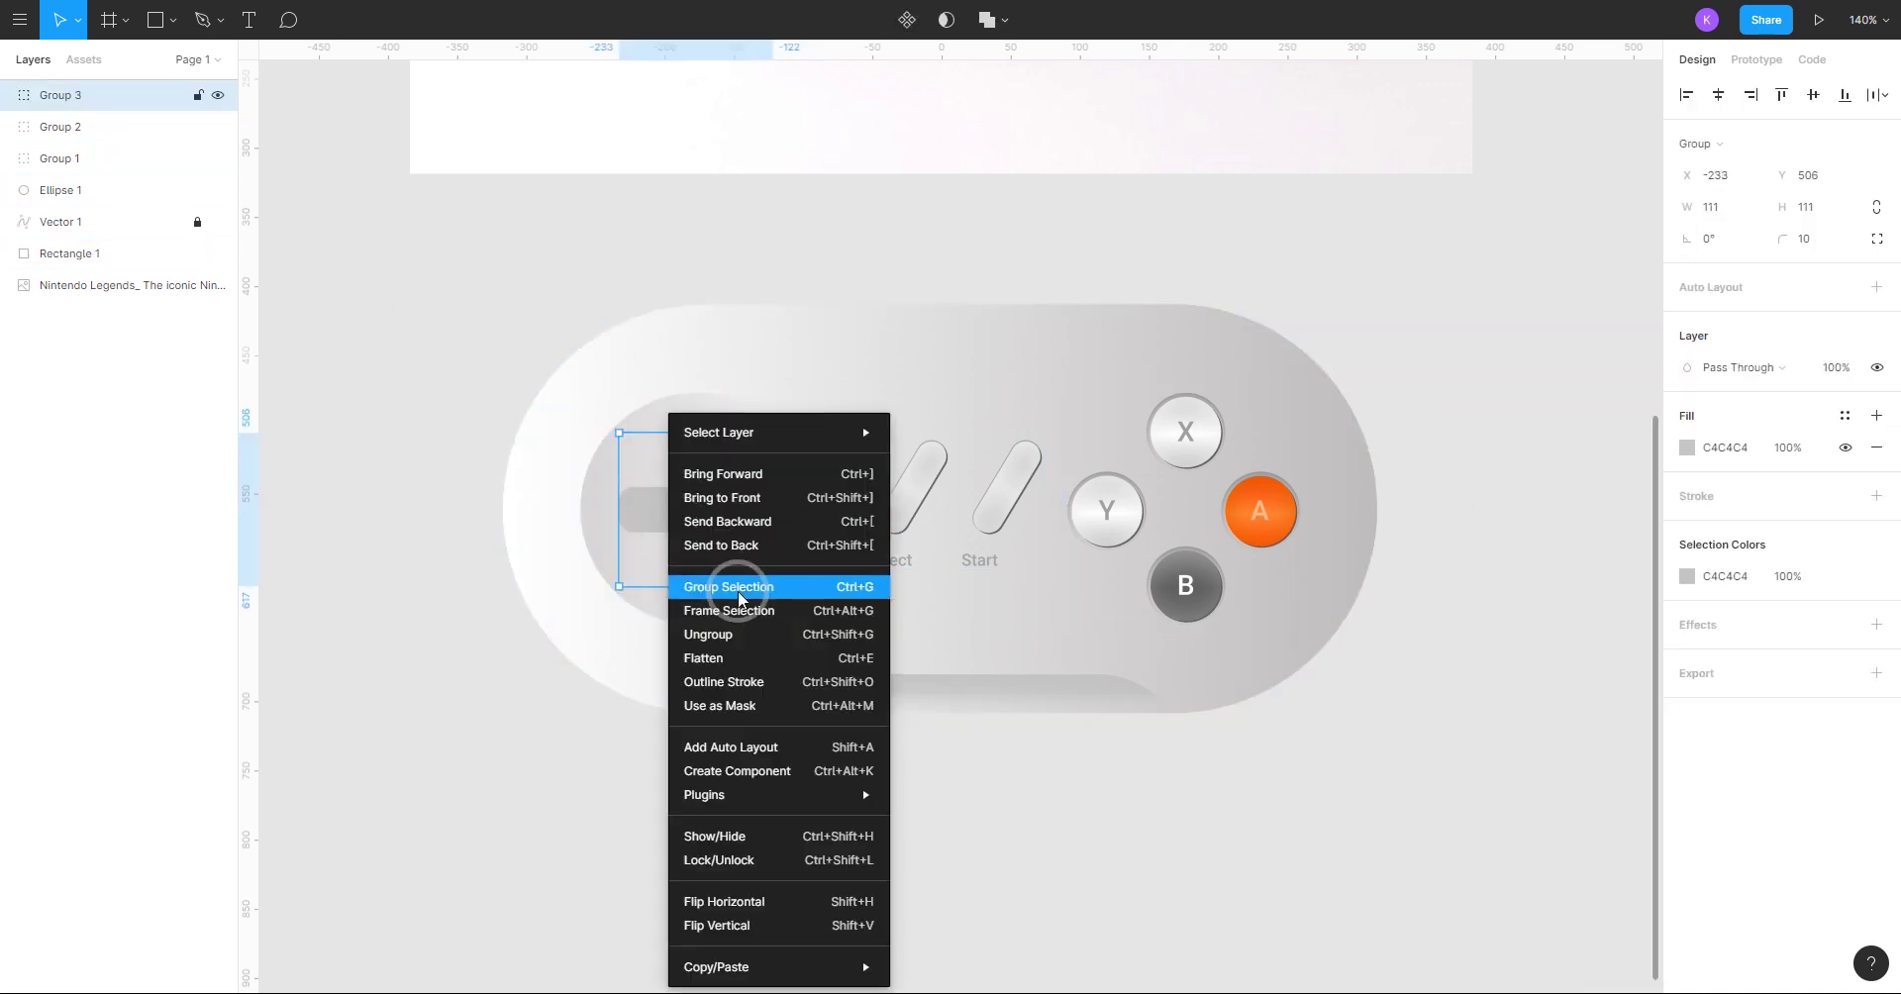
click(744, 640)
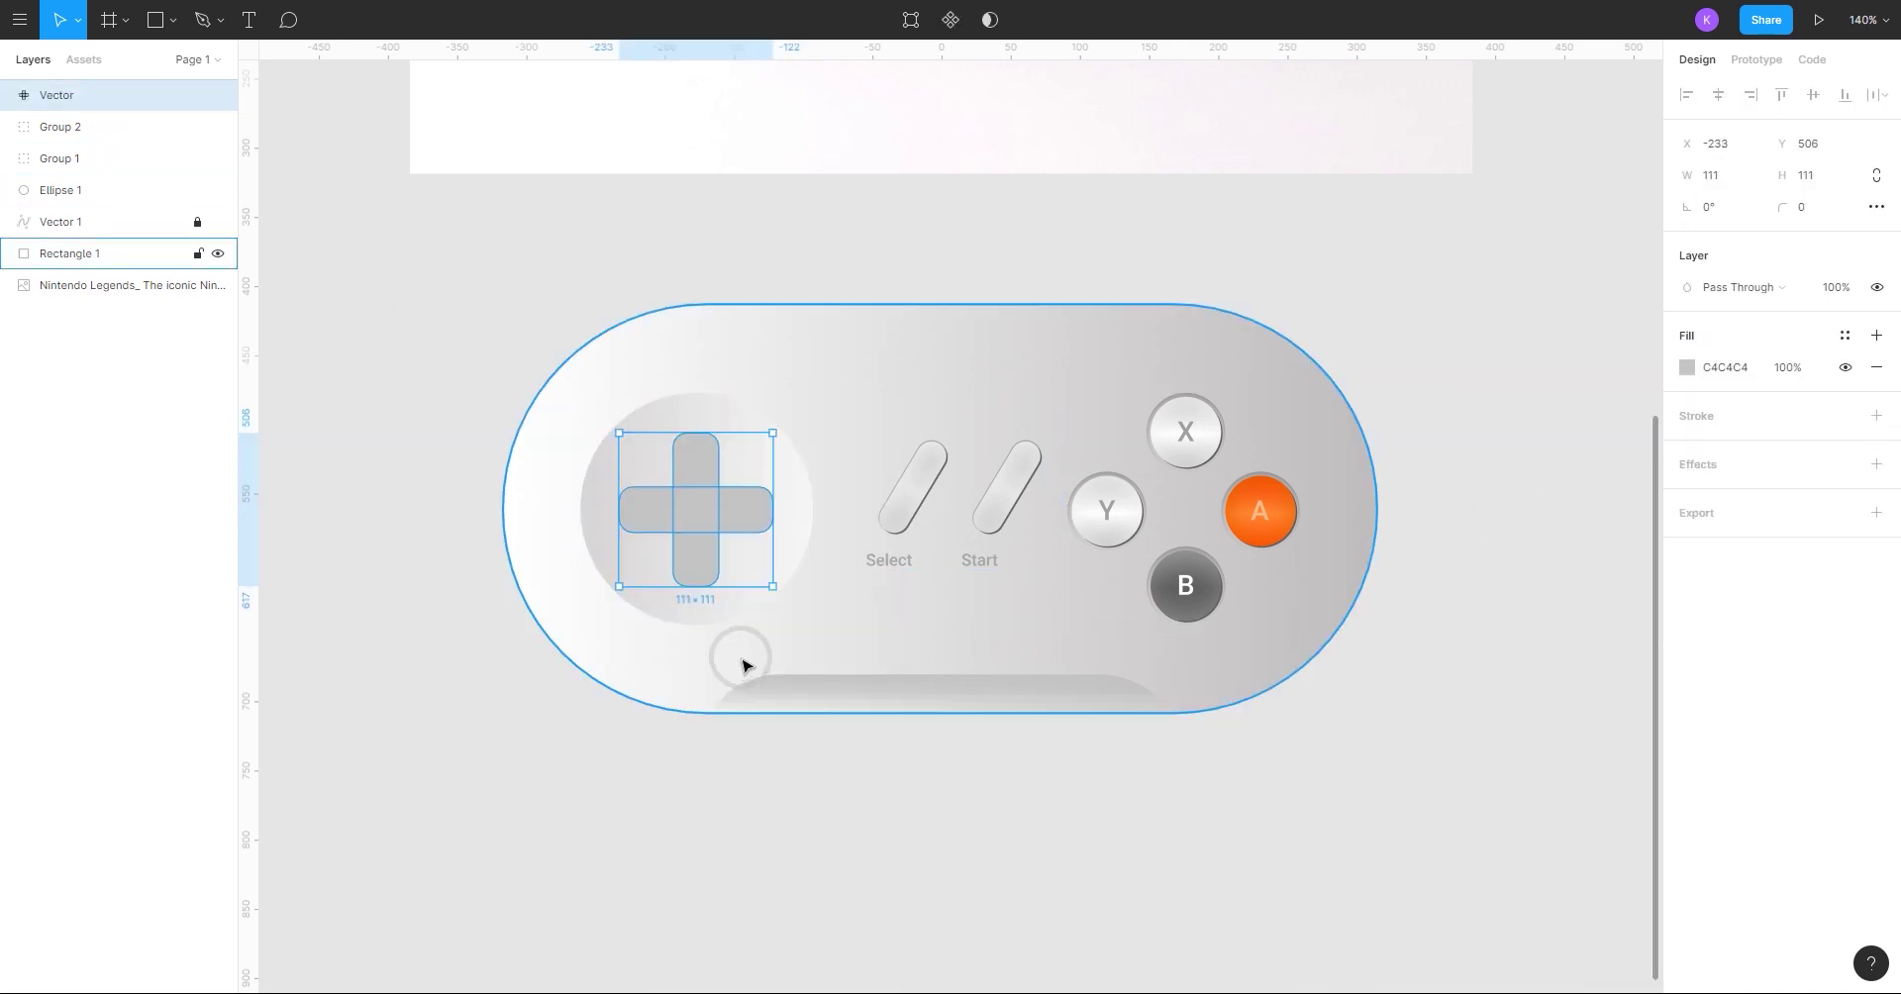
- Give the cross a linear gradient fill with both stops sampled from the black D-pad in the reference photo
click(1687, 367)
click(1455, 371)
click(1488, 404)
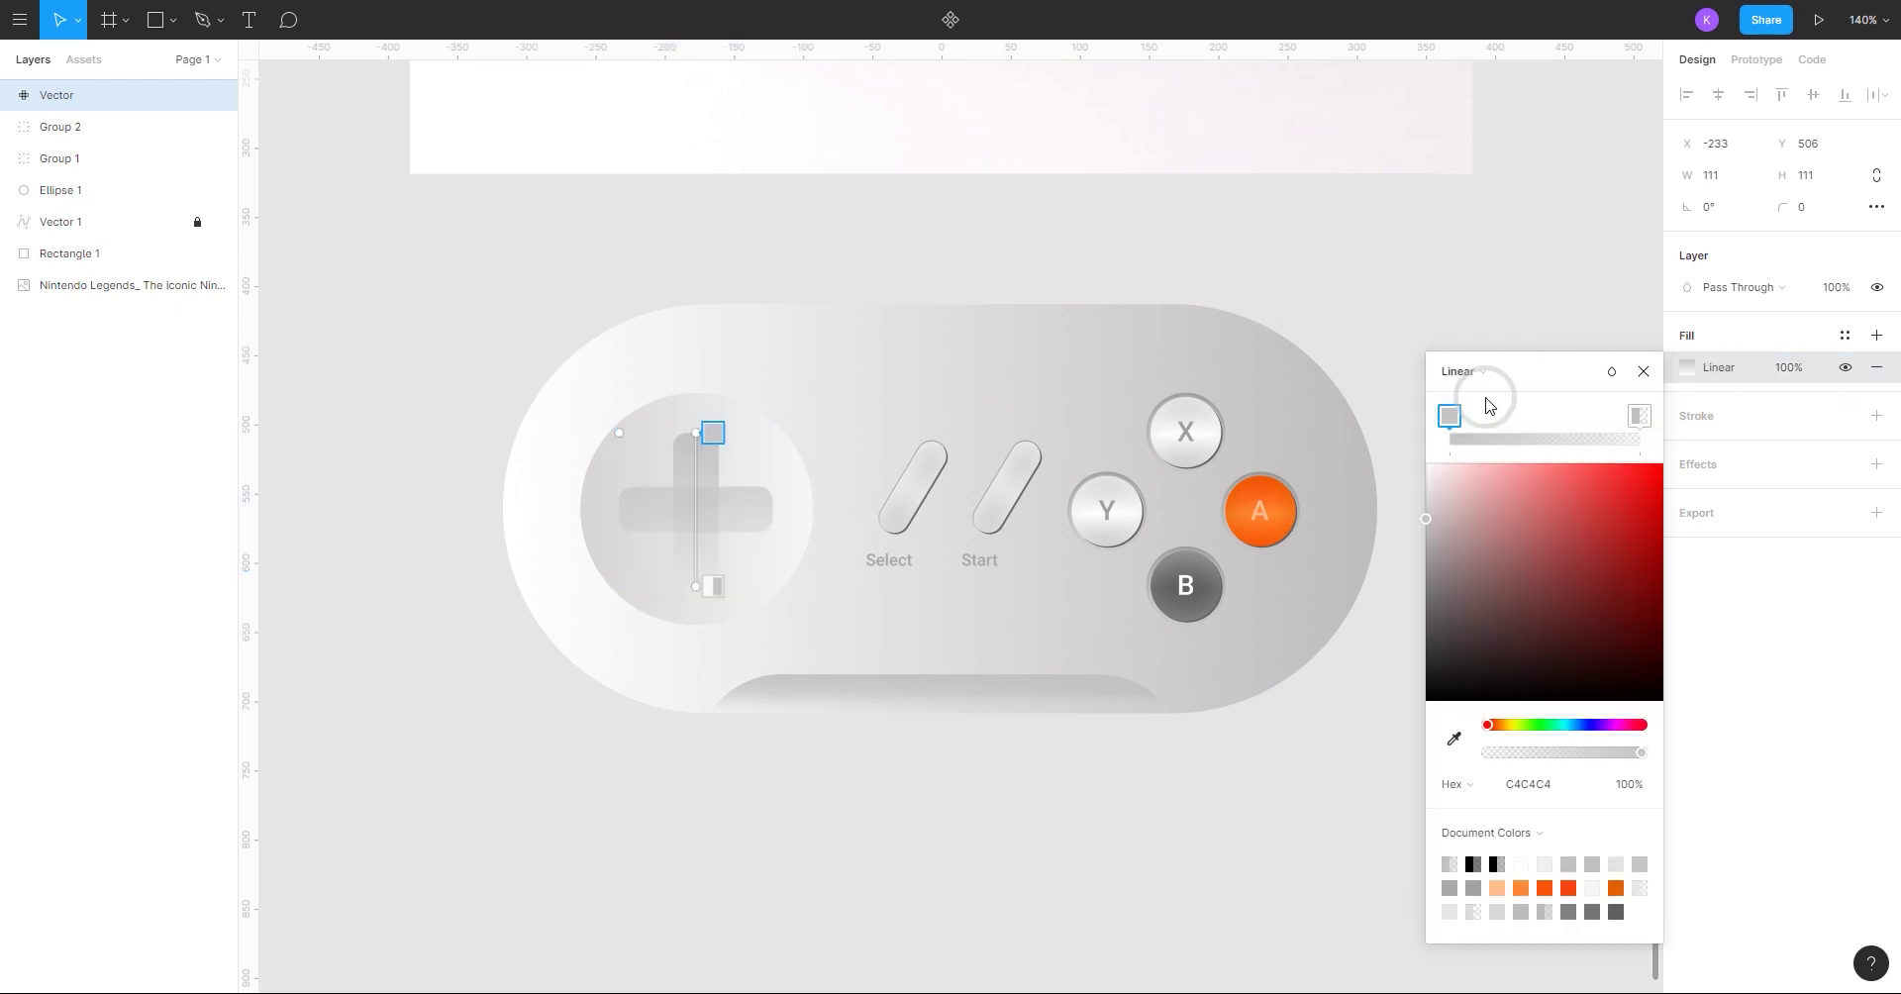
click(1453, 738)
scroll(827, 404, down, 5)
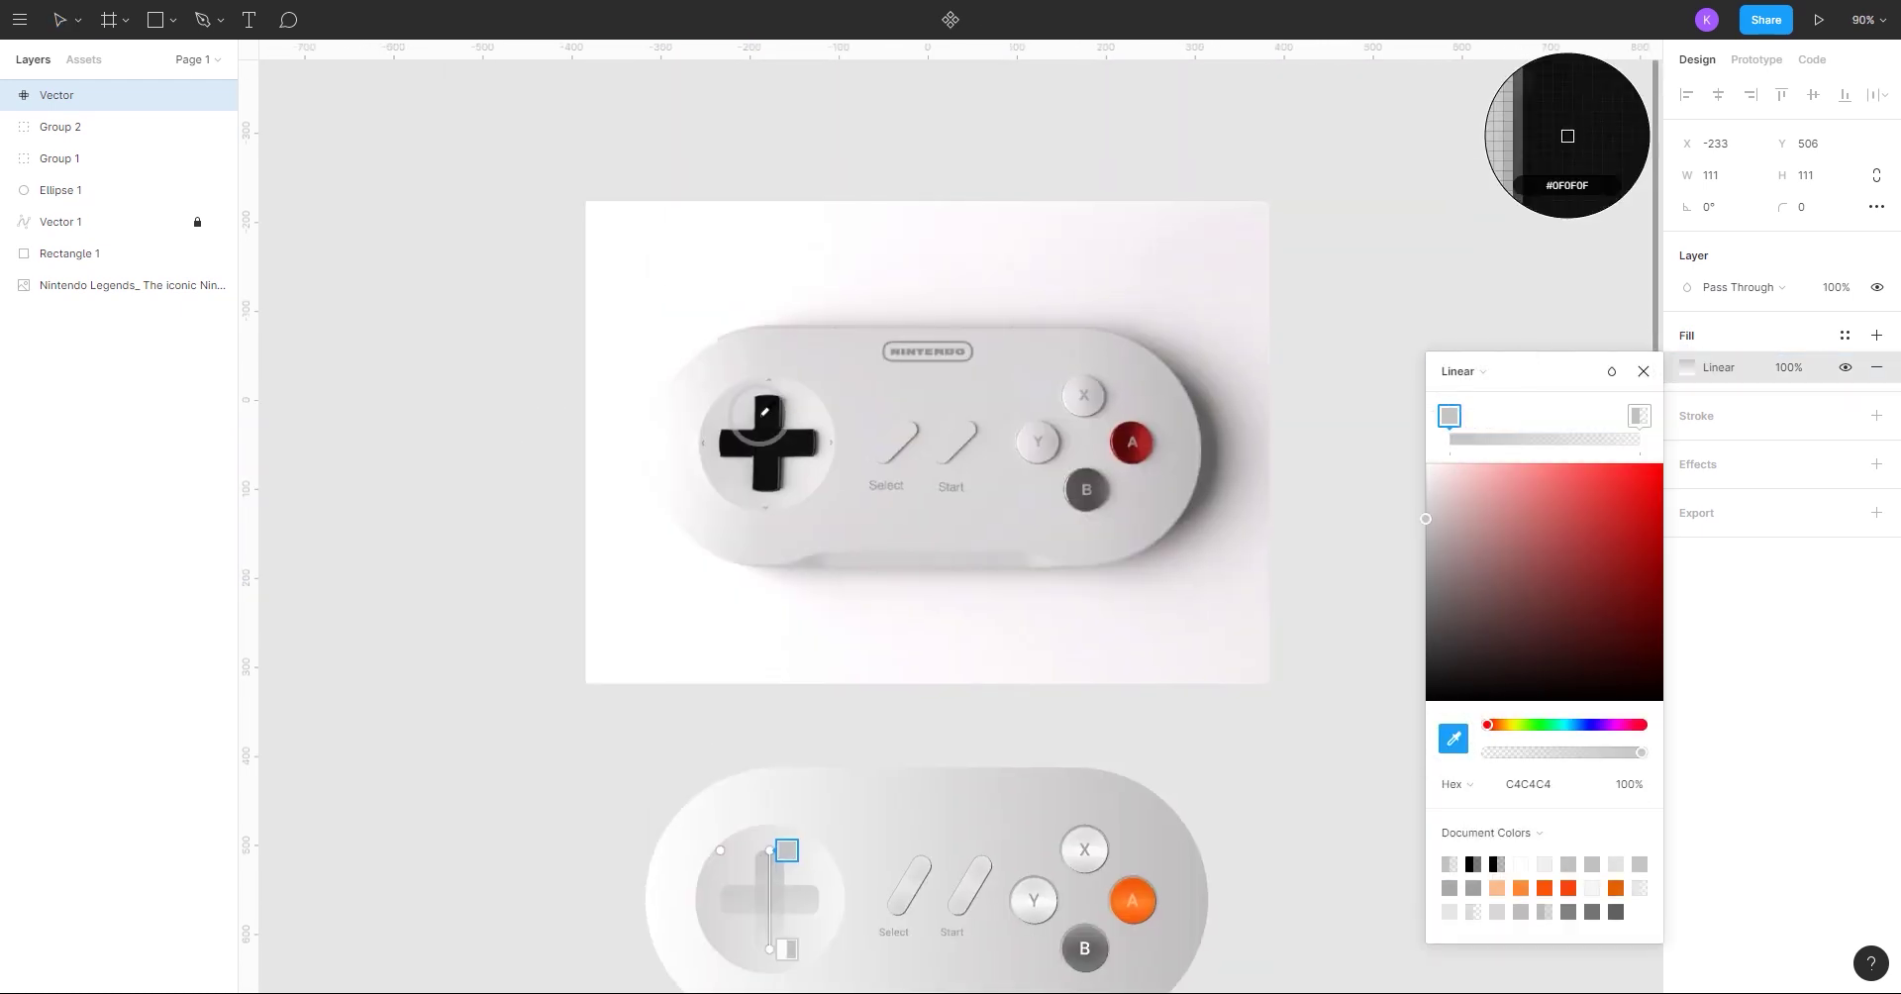
click(768, 436)
click(1639, 415)
click(1454, 737)
click(767, 441)
scroll(877, 891, up, 5)
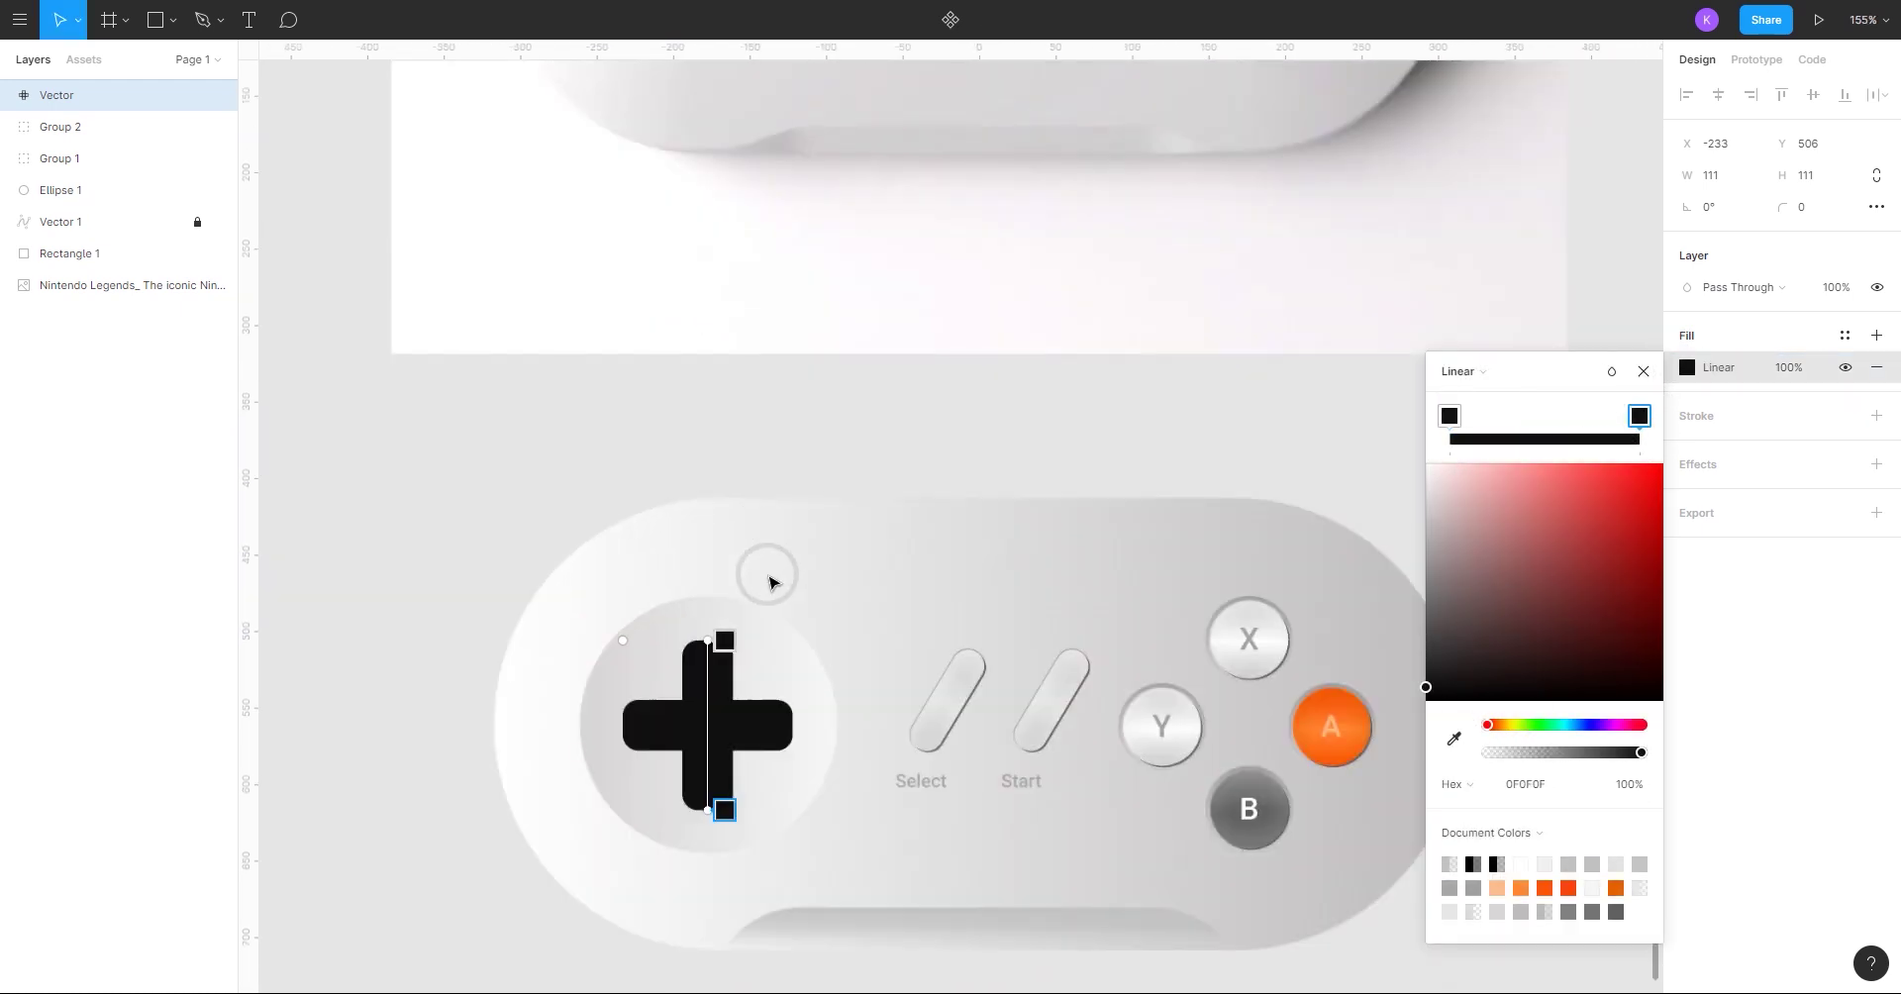
- Darken the gradient's lower stop to black and add a middle stop in dark grey 505050
drag(1461, 577, 1401, 710)
drag(1522, 509, 1408, 613)
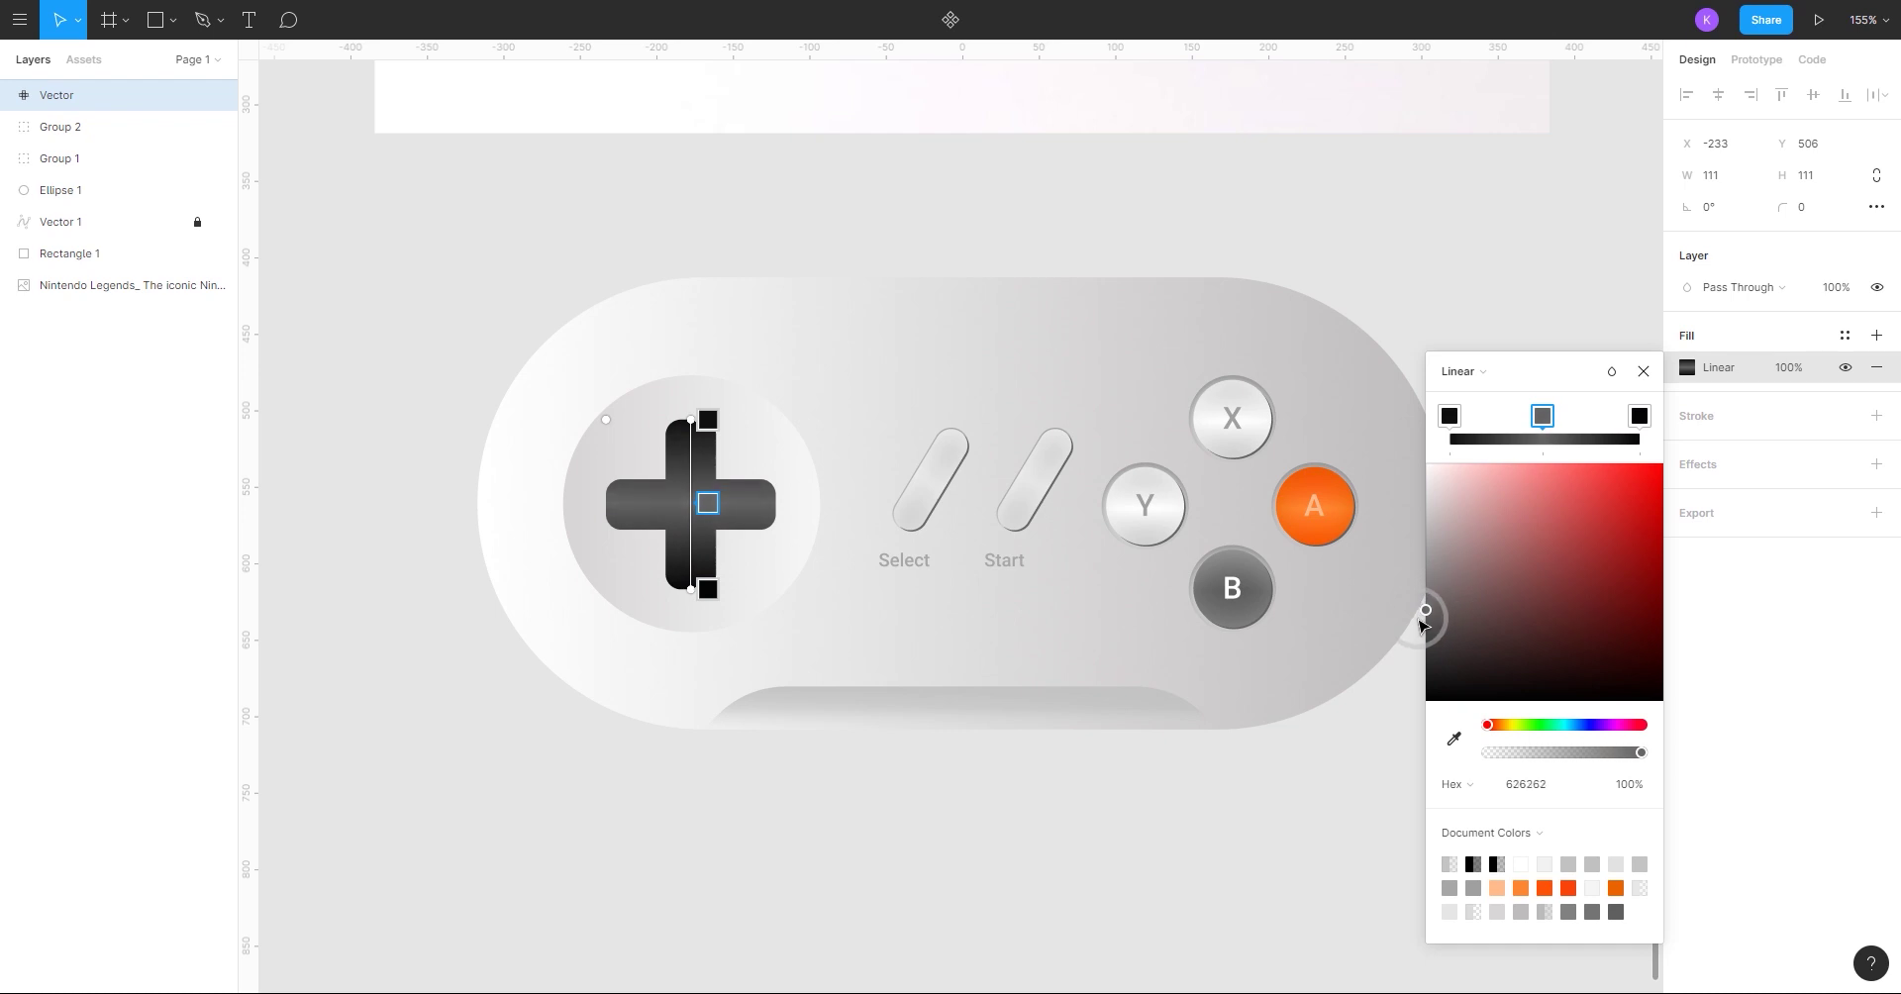
scroll(733, 543, up, 5)
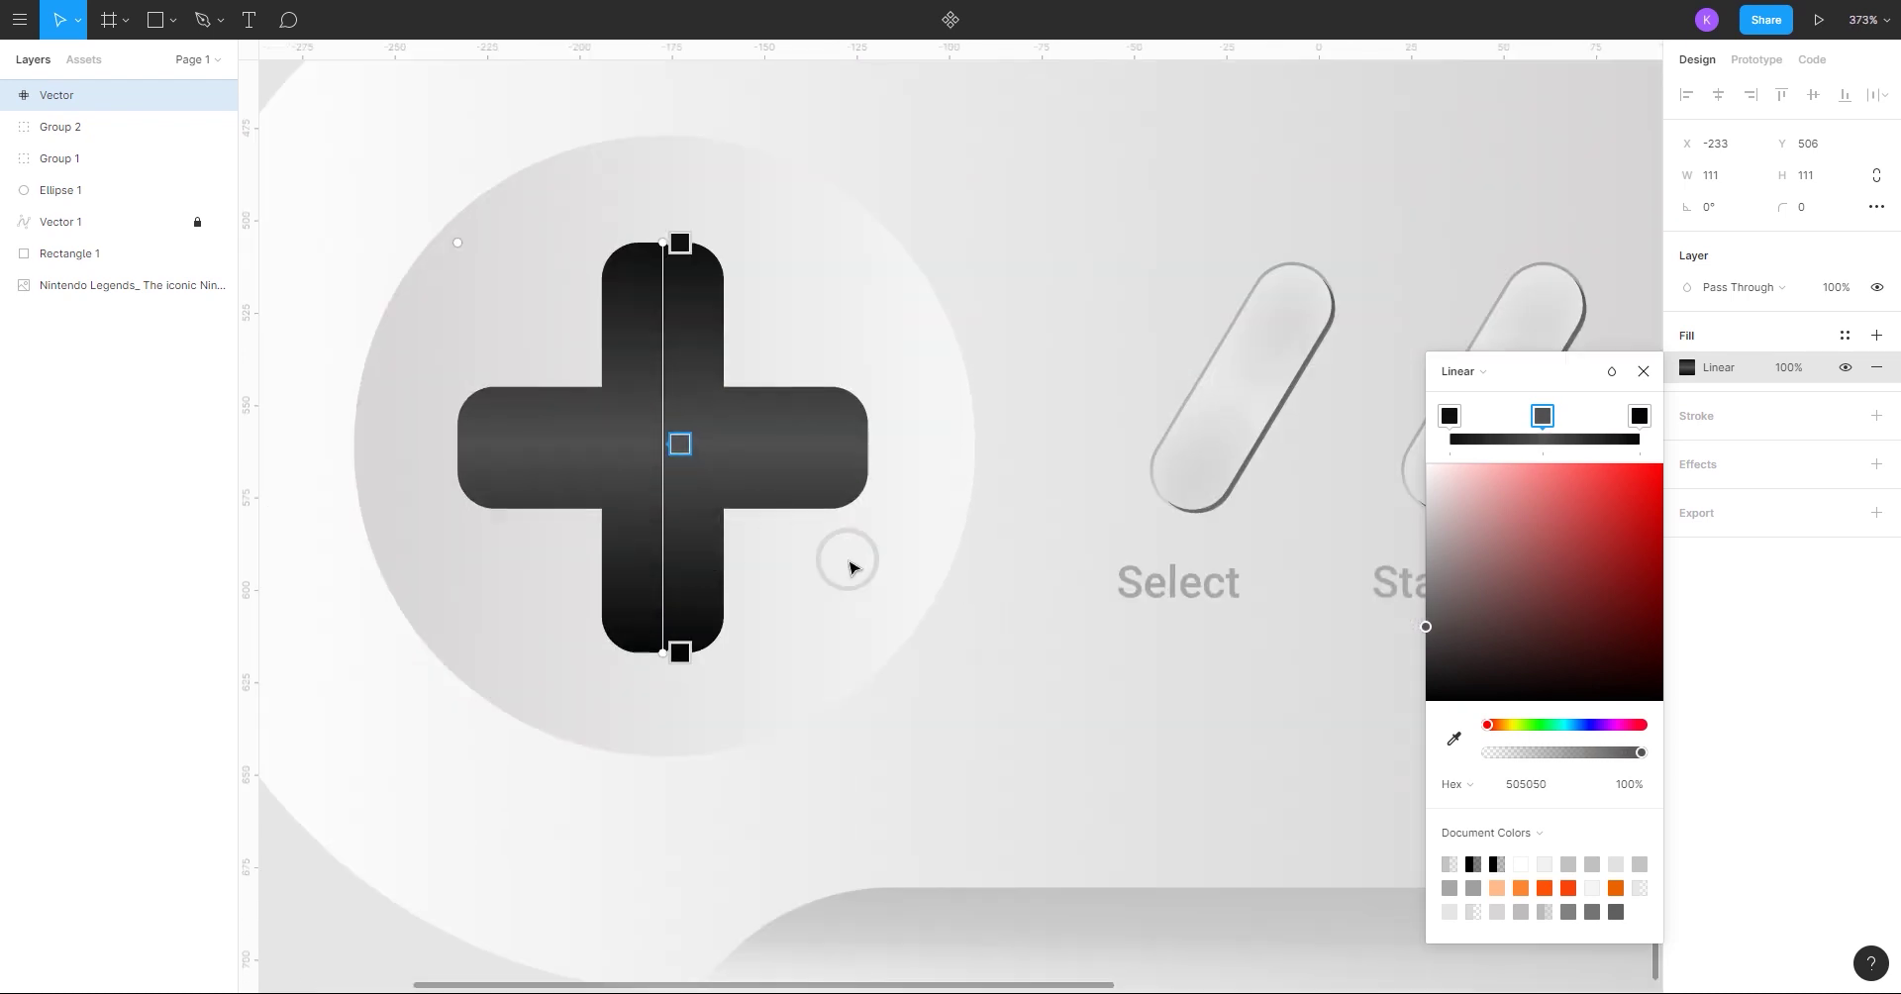
click(1645, 373)
- Add a drop shadow to the cross, keeping blur 4, X 0, Y 4 and 25% black
scroll(1110, 501, down, 3)
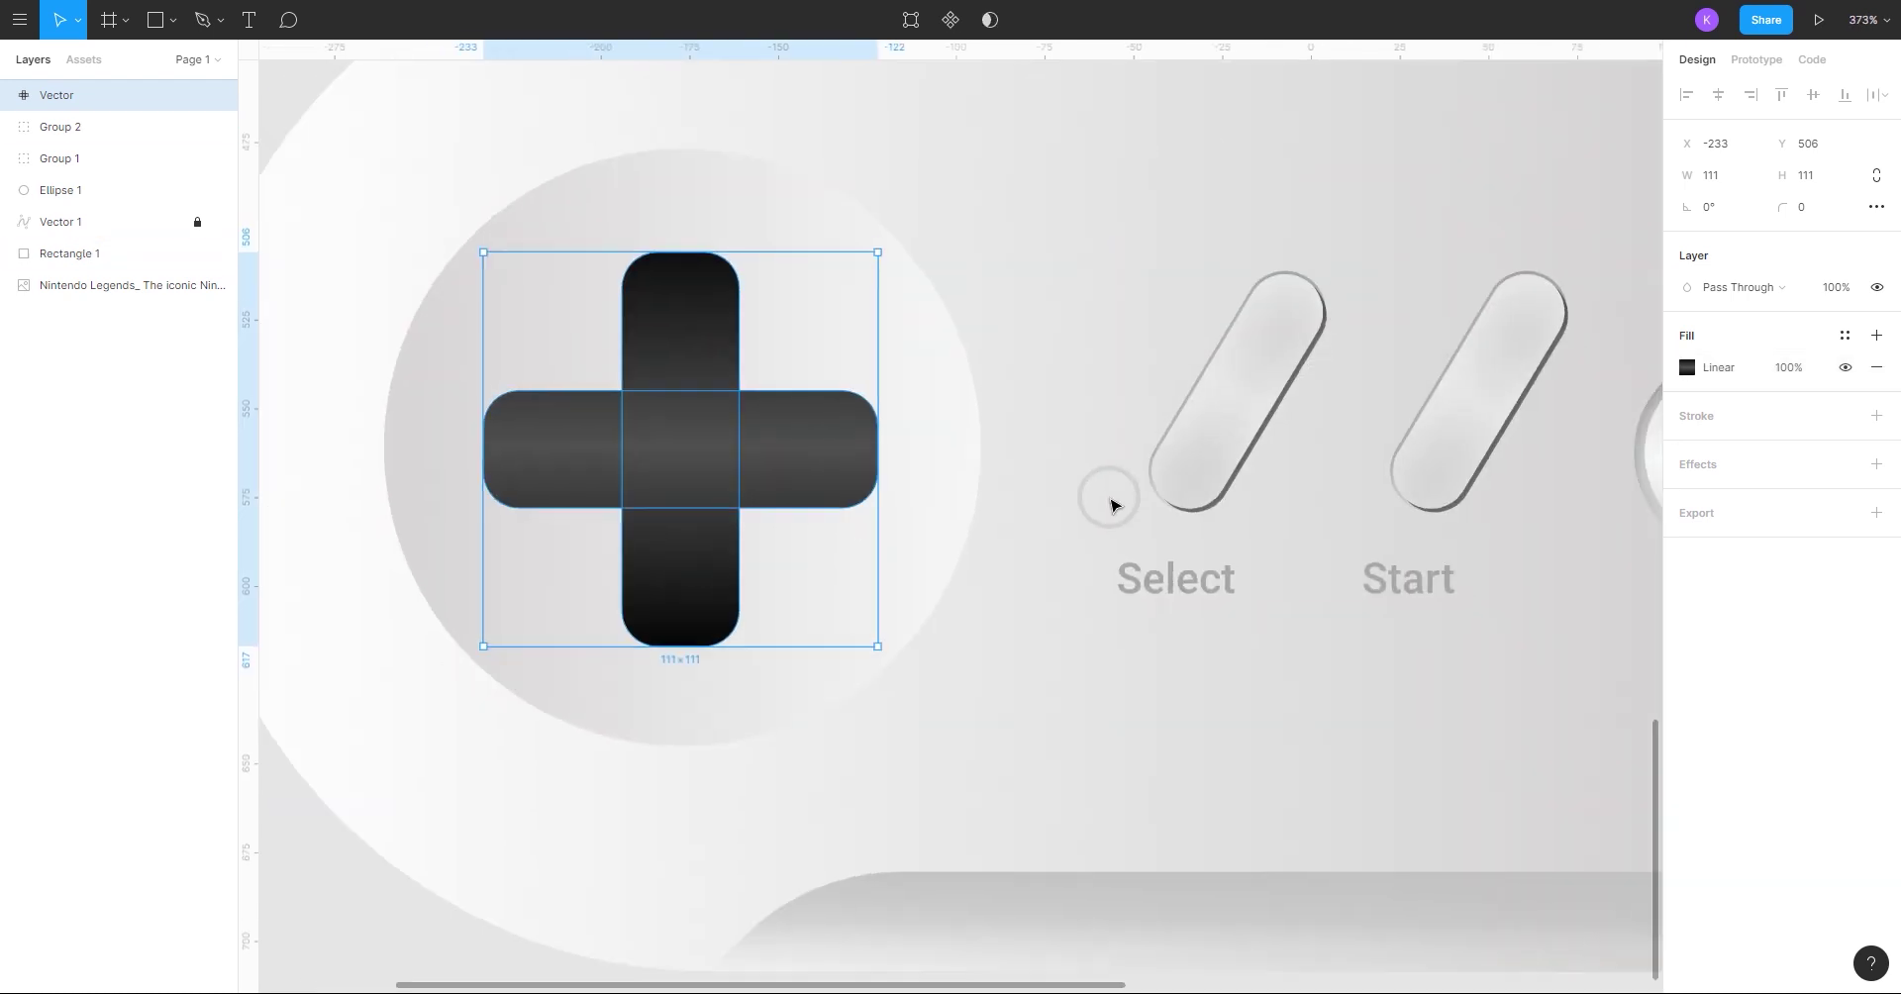
click(646, 703)
scroll(646, 699, down, 6)
scroll(654, 675, up, 3)
click(806, 574)
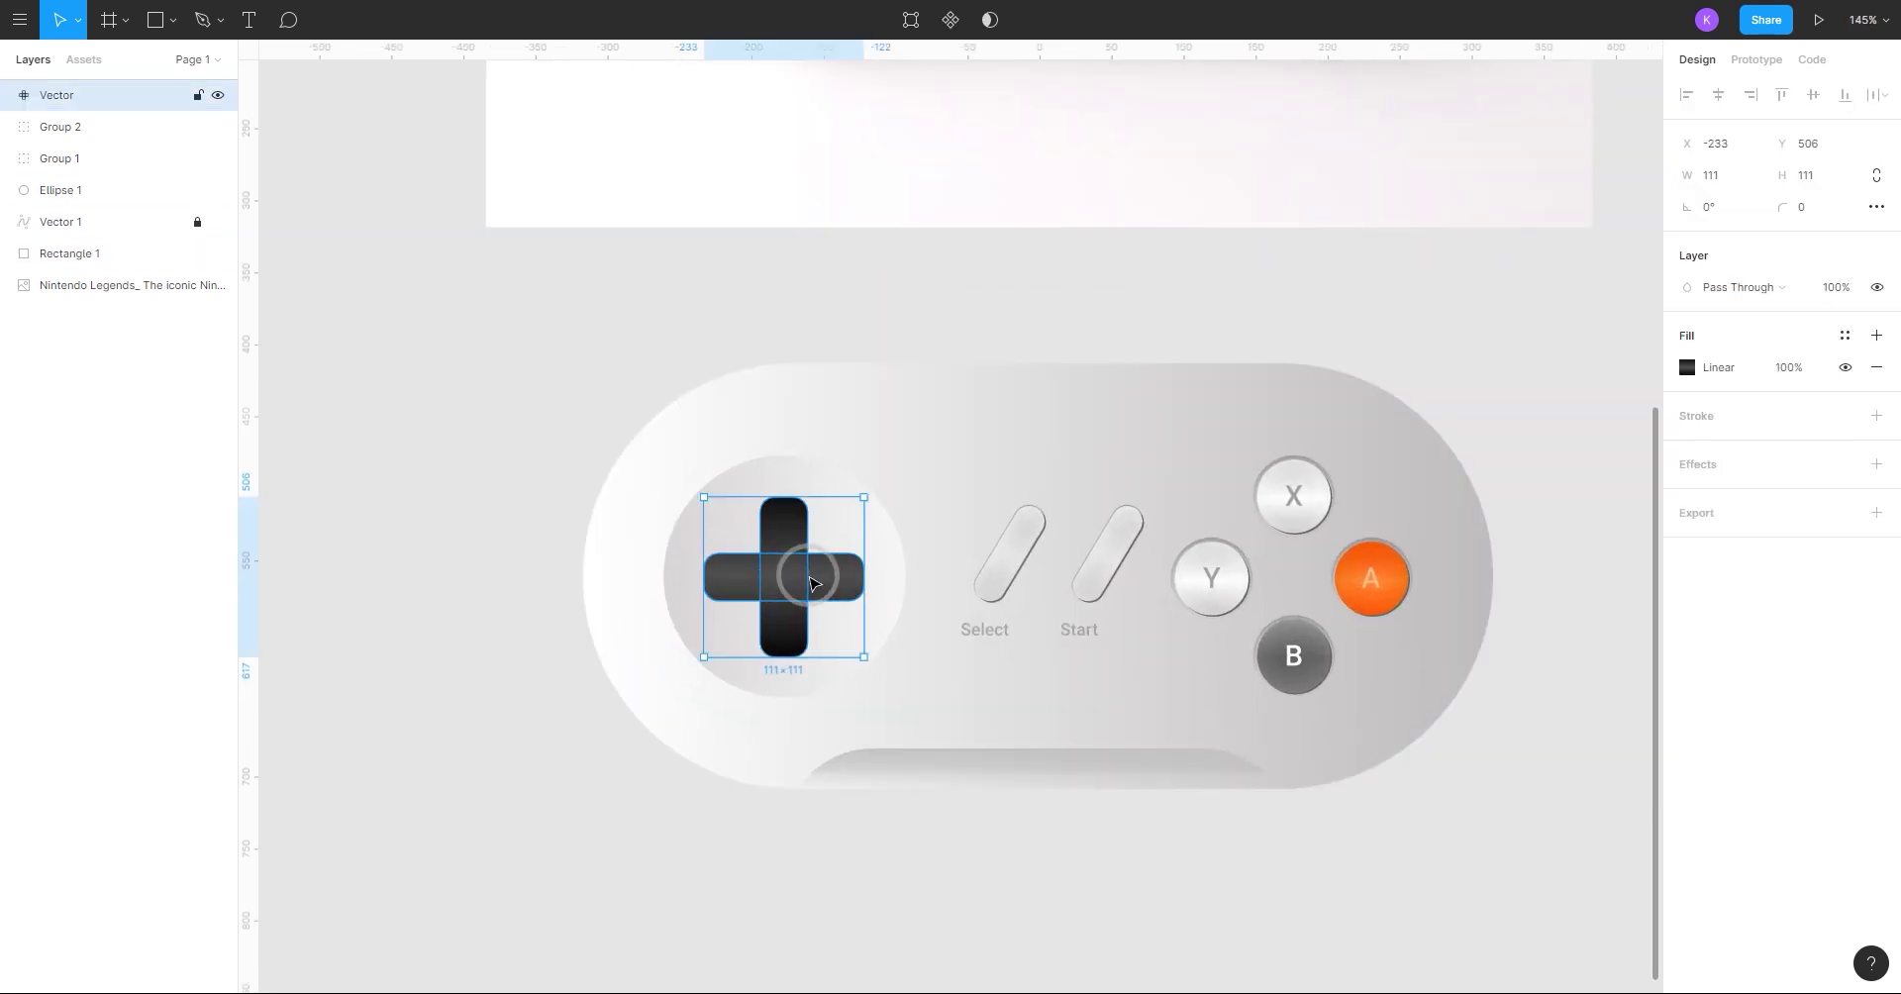
scroll(806, 574, up, 2)
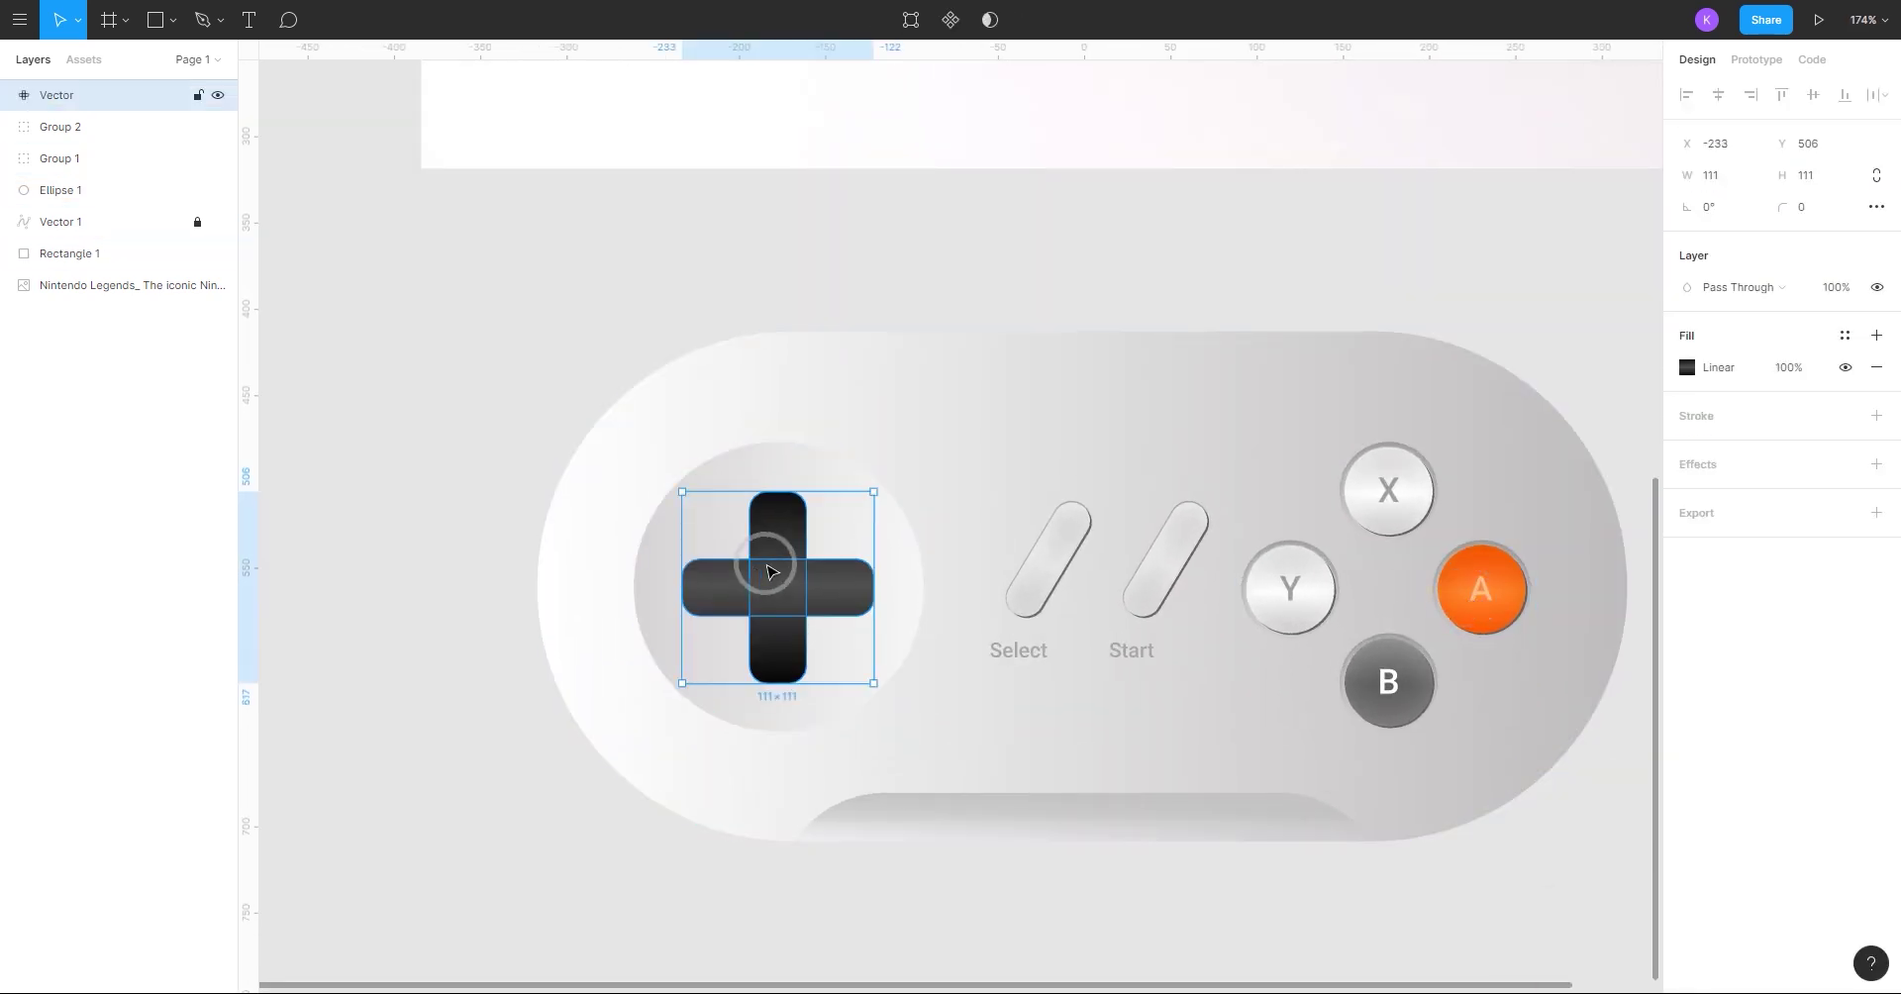
click(1876, 463)
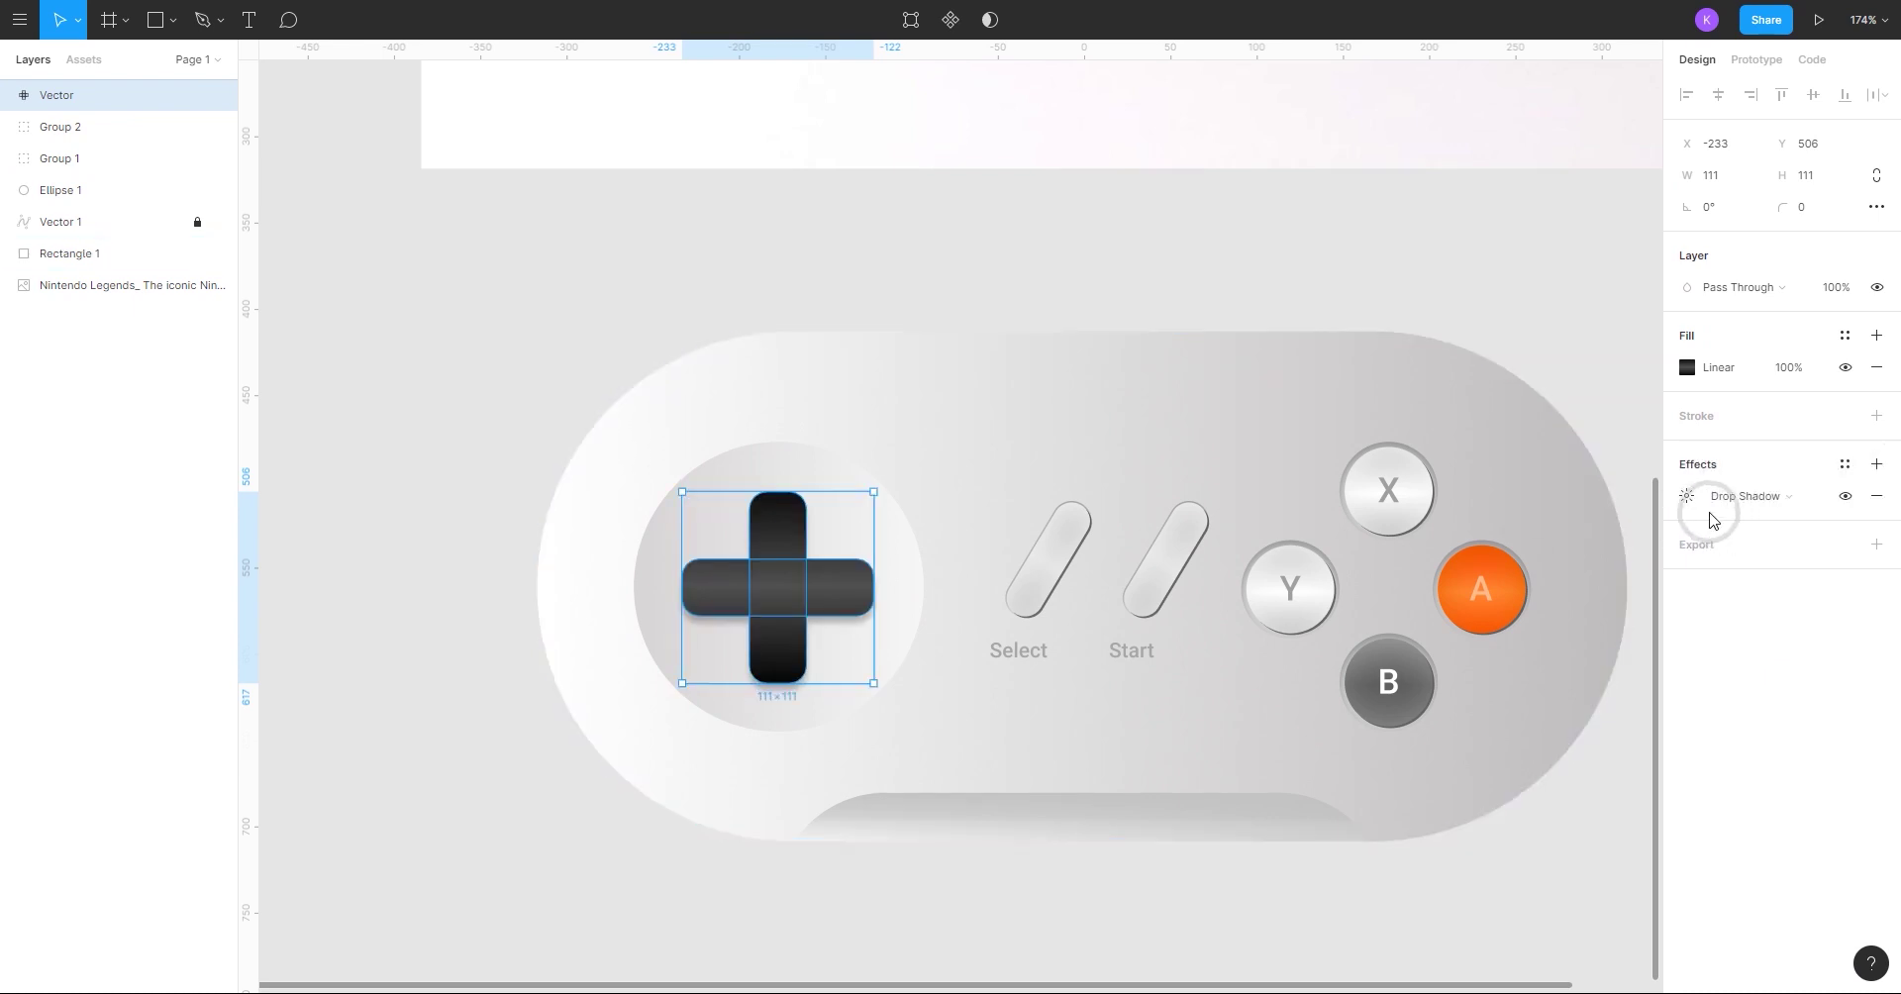
click(1686, 498)
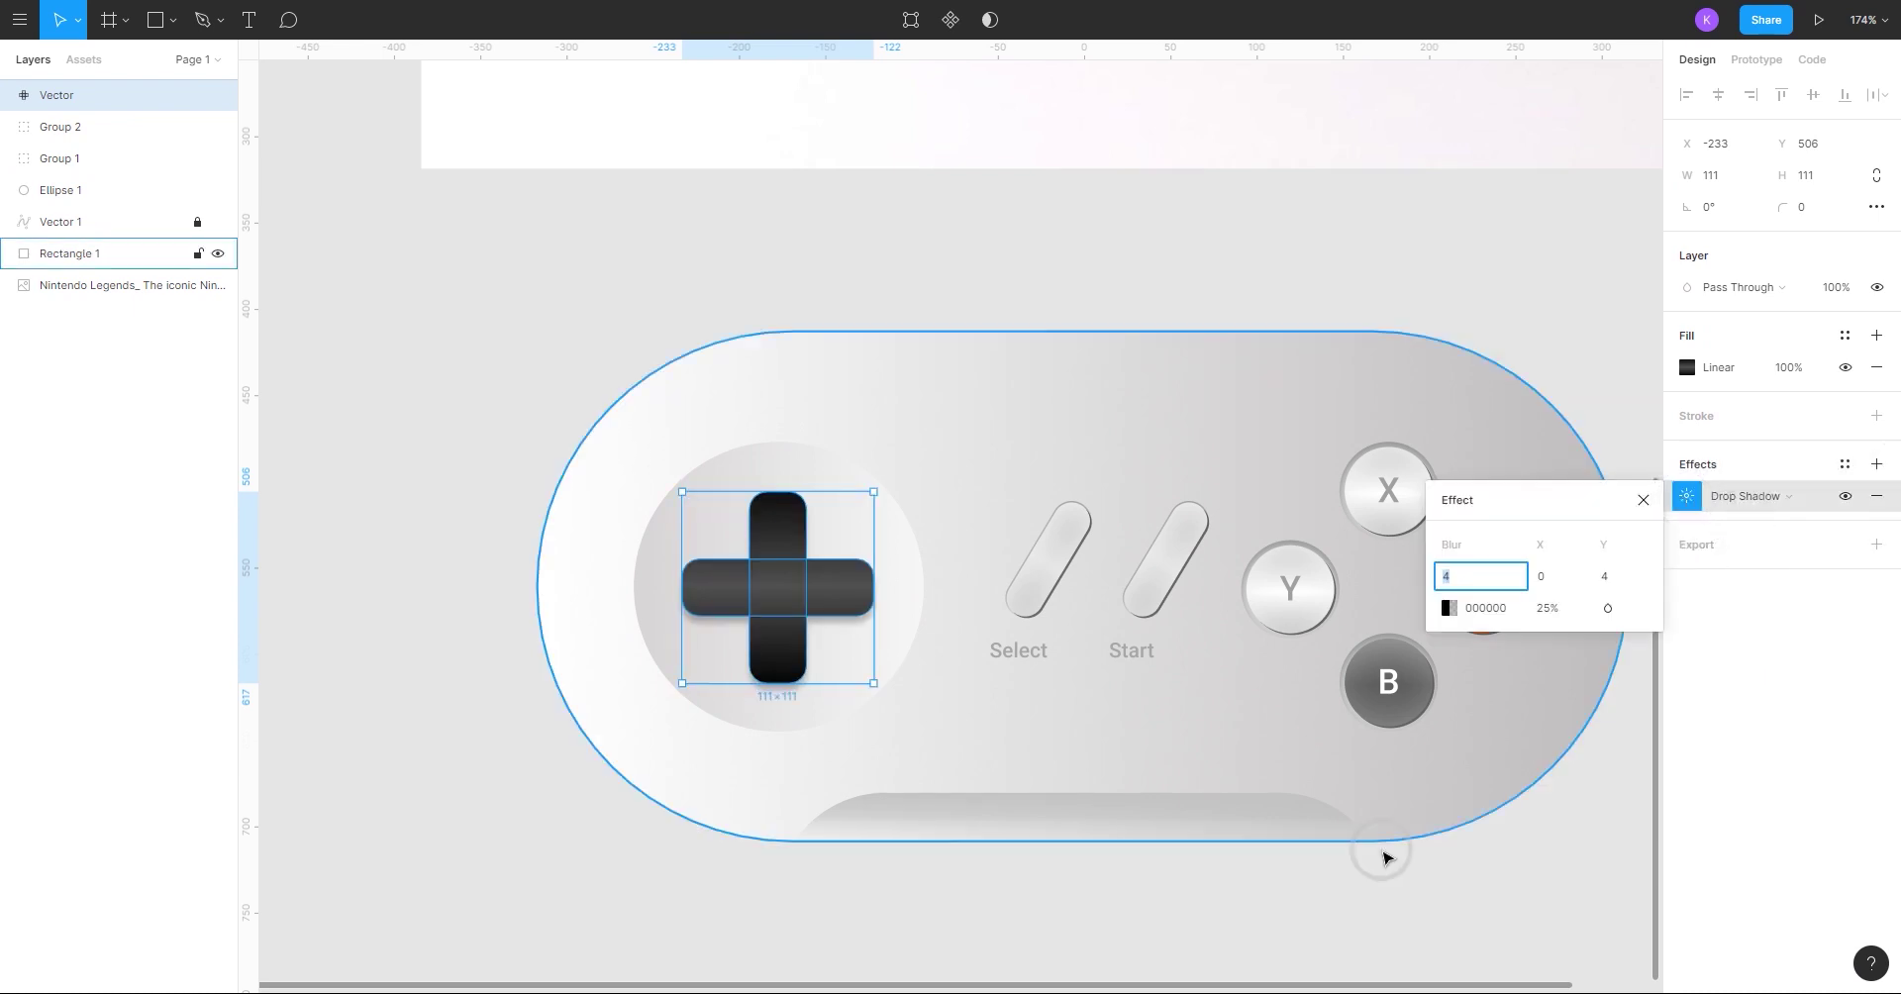
- Add a second drop shadow to the cross with blur 0, X offset 3 and Y offset 3
click(1876, 464)
click(1688, 497)
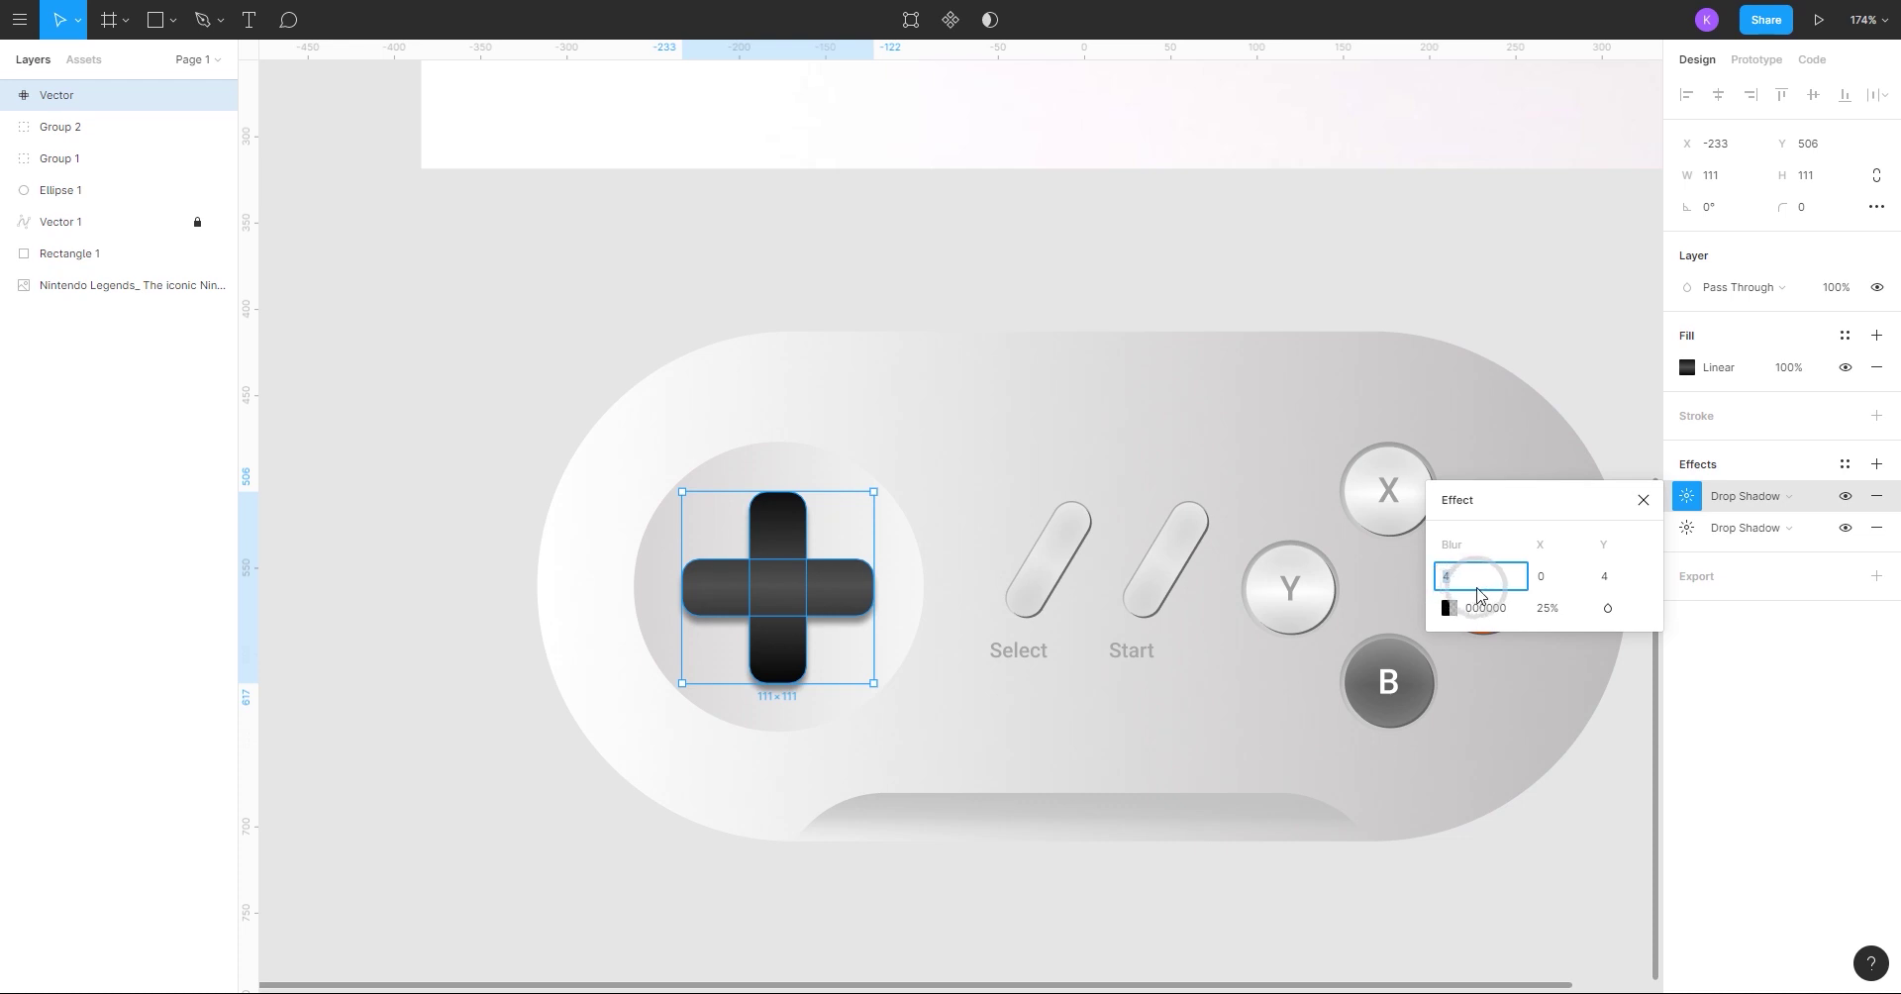
click(1480, 576)
text(0)
key(Return)
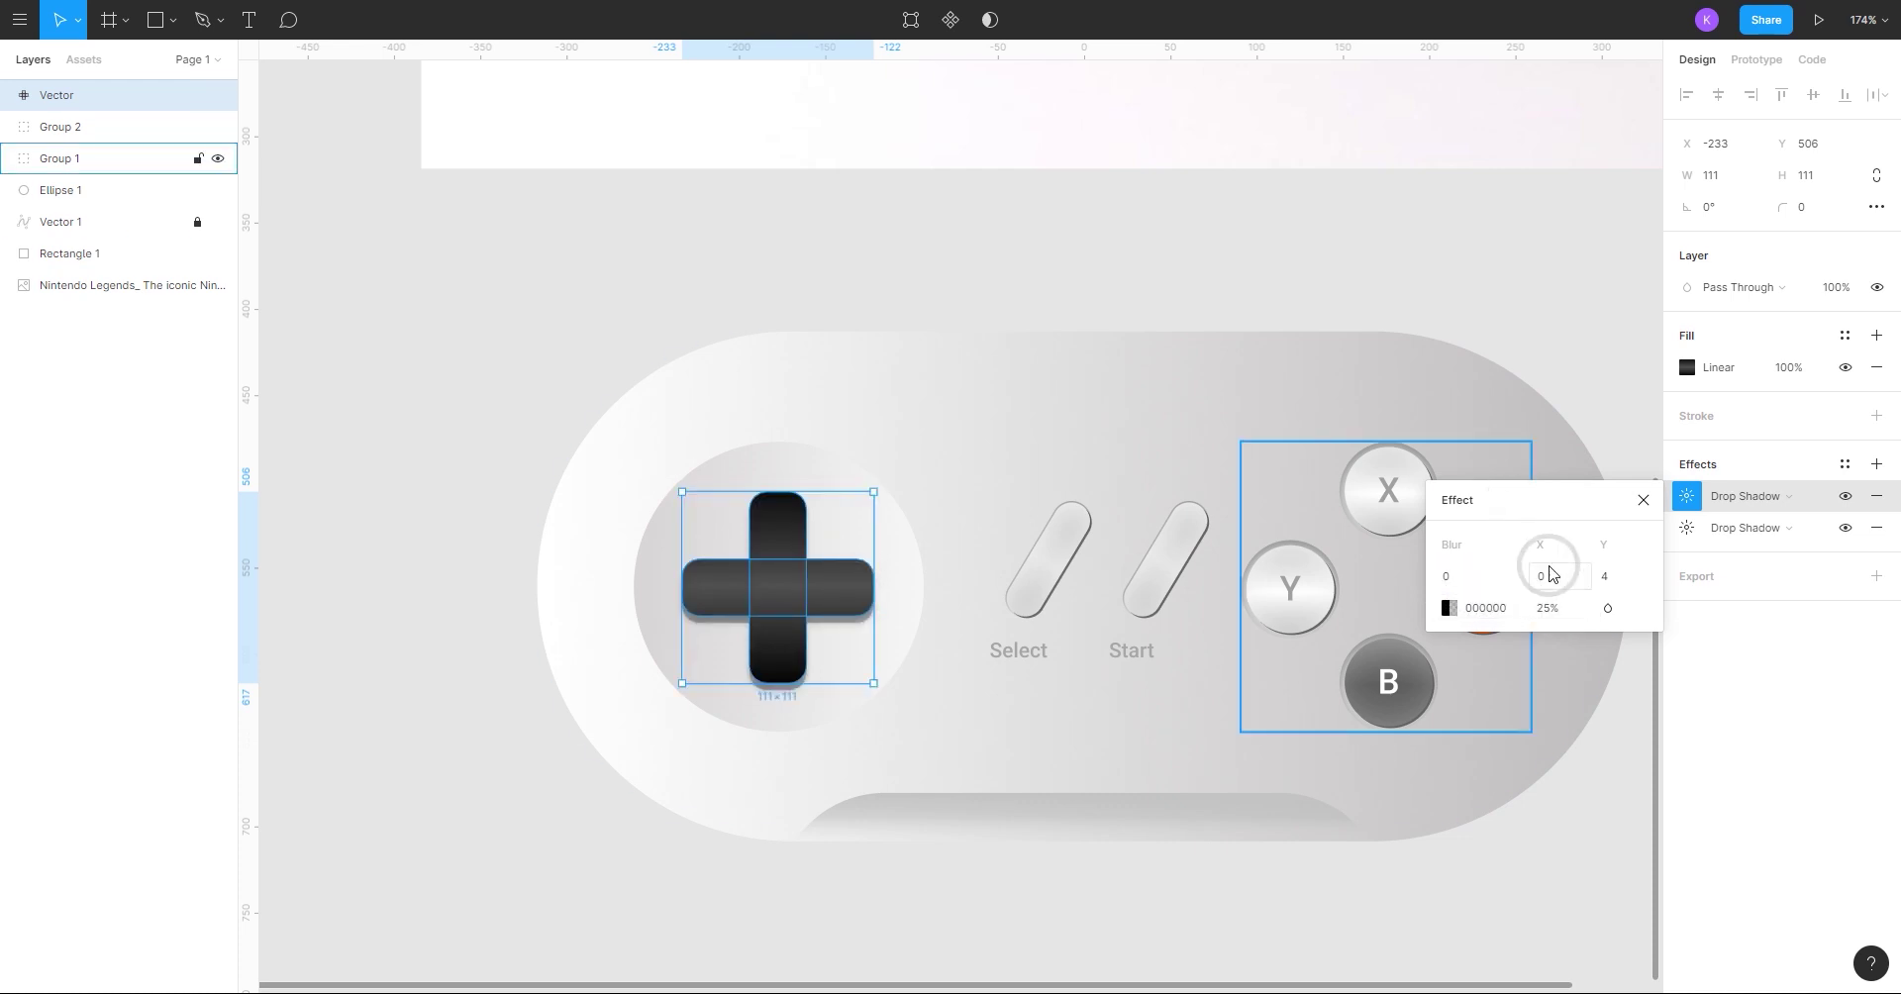
click(1551, 576)
text(3)
click(1633, 576)
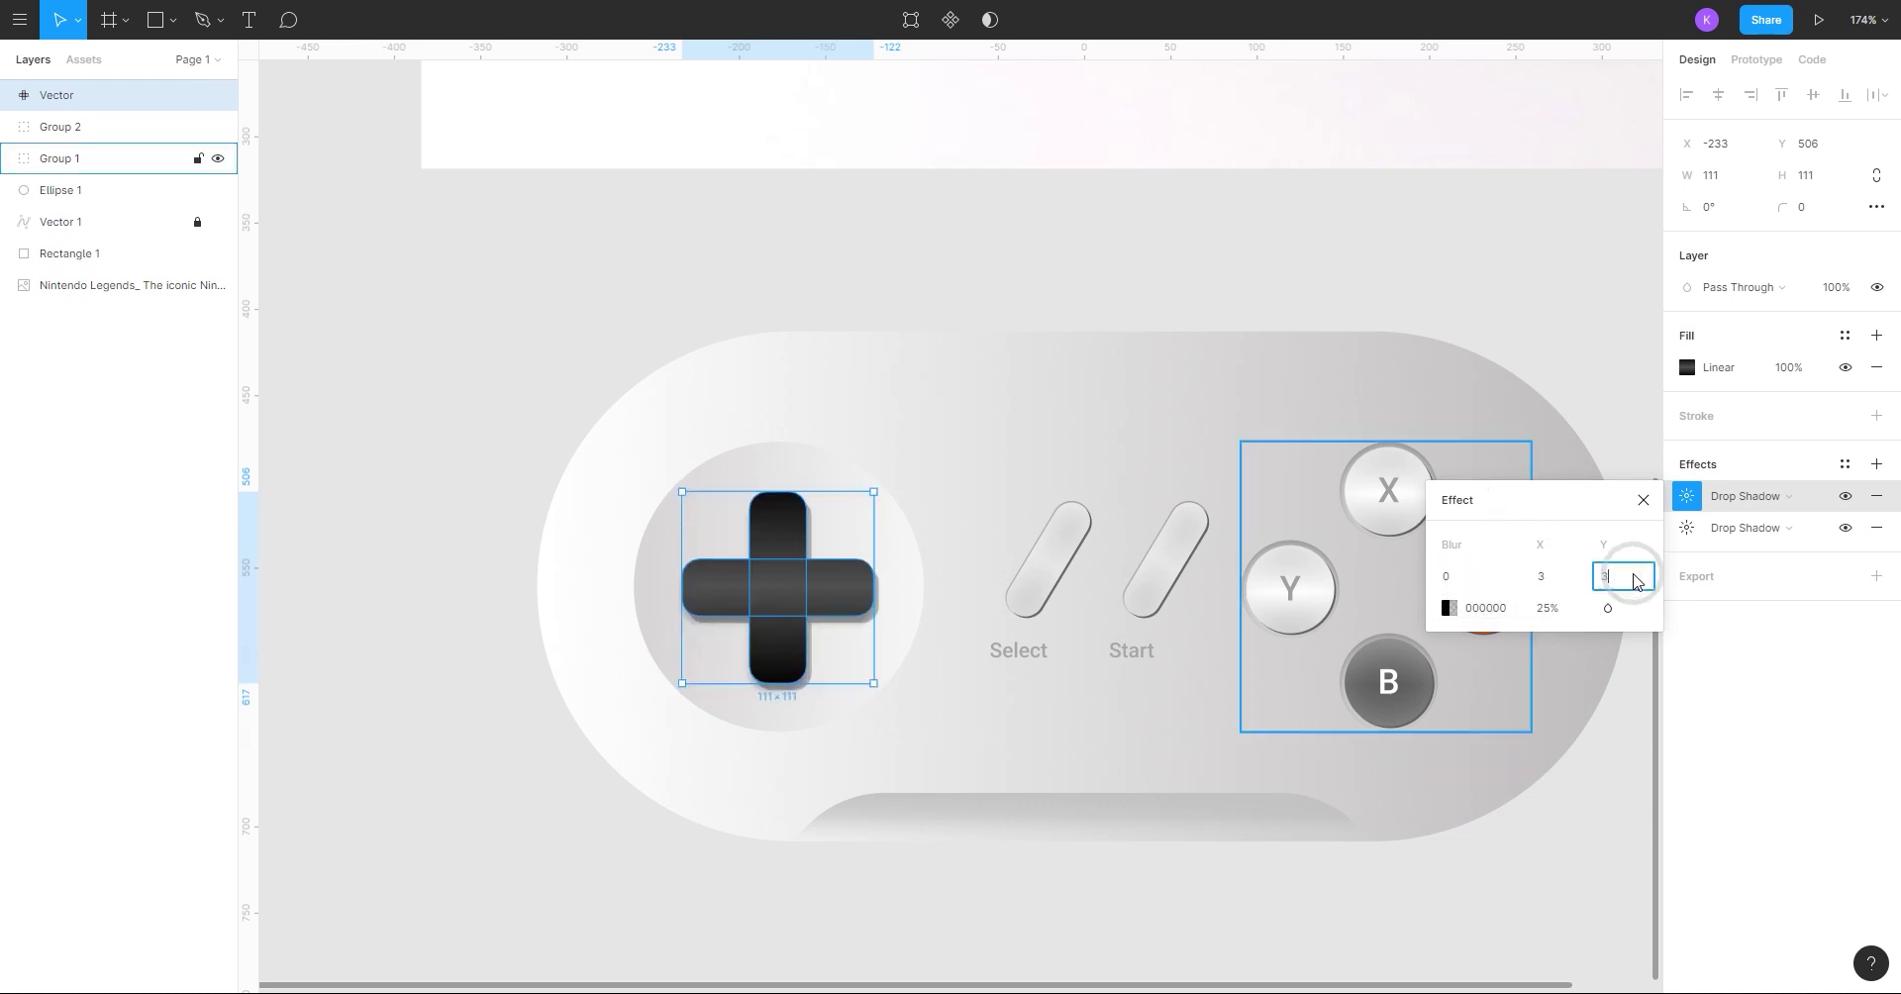
text(3)
key(Return)
- Set the second drop shadow's opacity to 10% and its X and Y offsets to 2
click(1551, 623)
text(10)
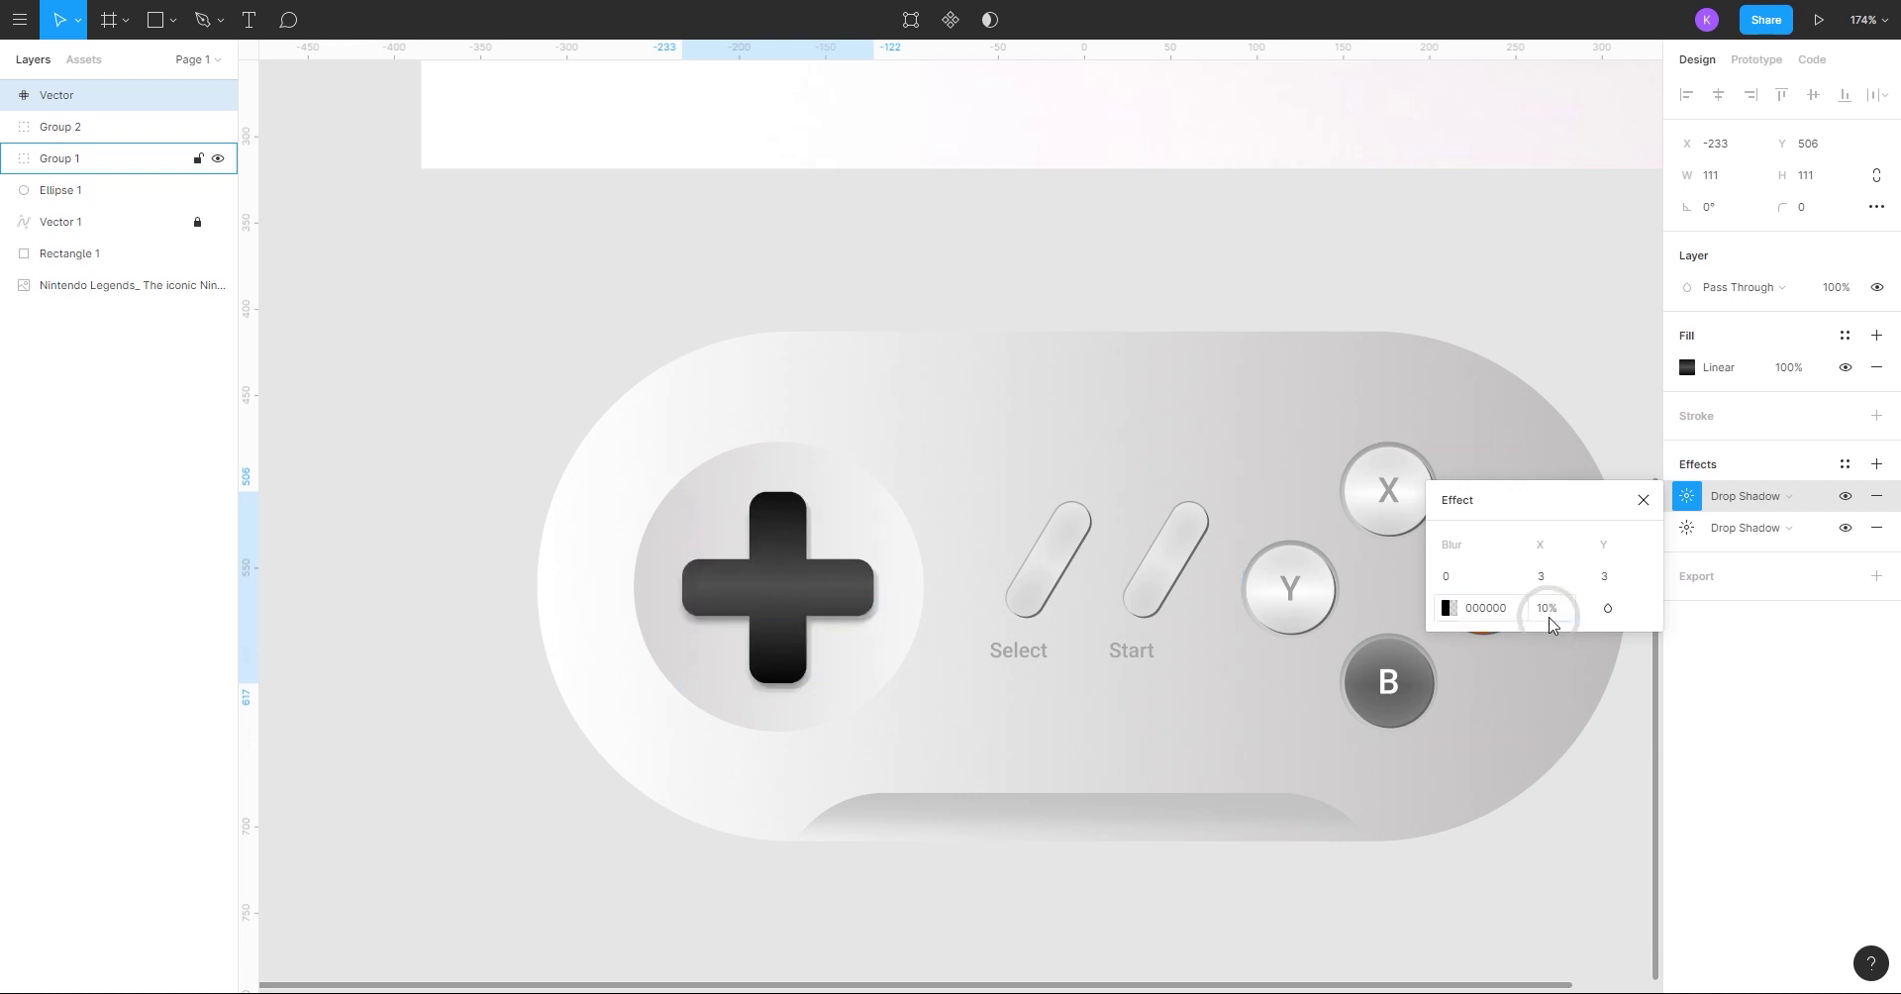
key(ctrl+a)
text(5)
key(Return)
click(1548, 610)
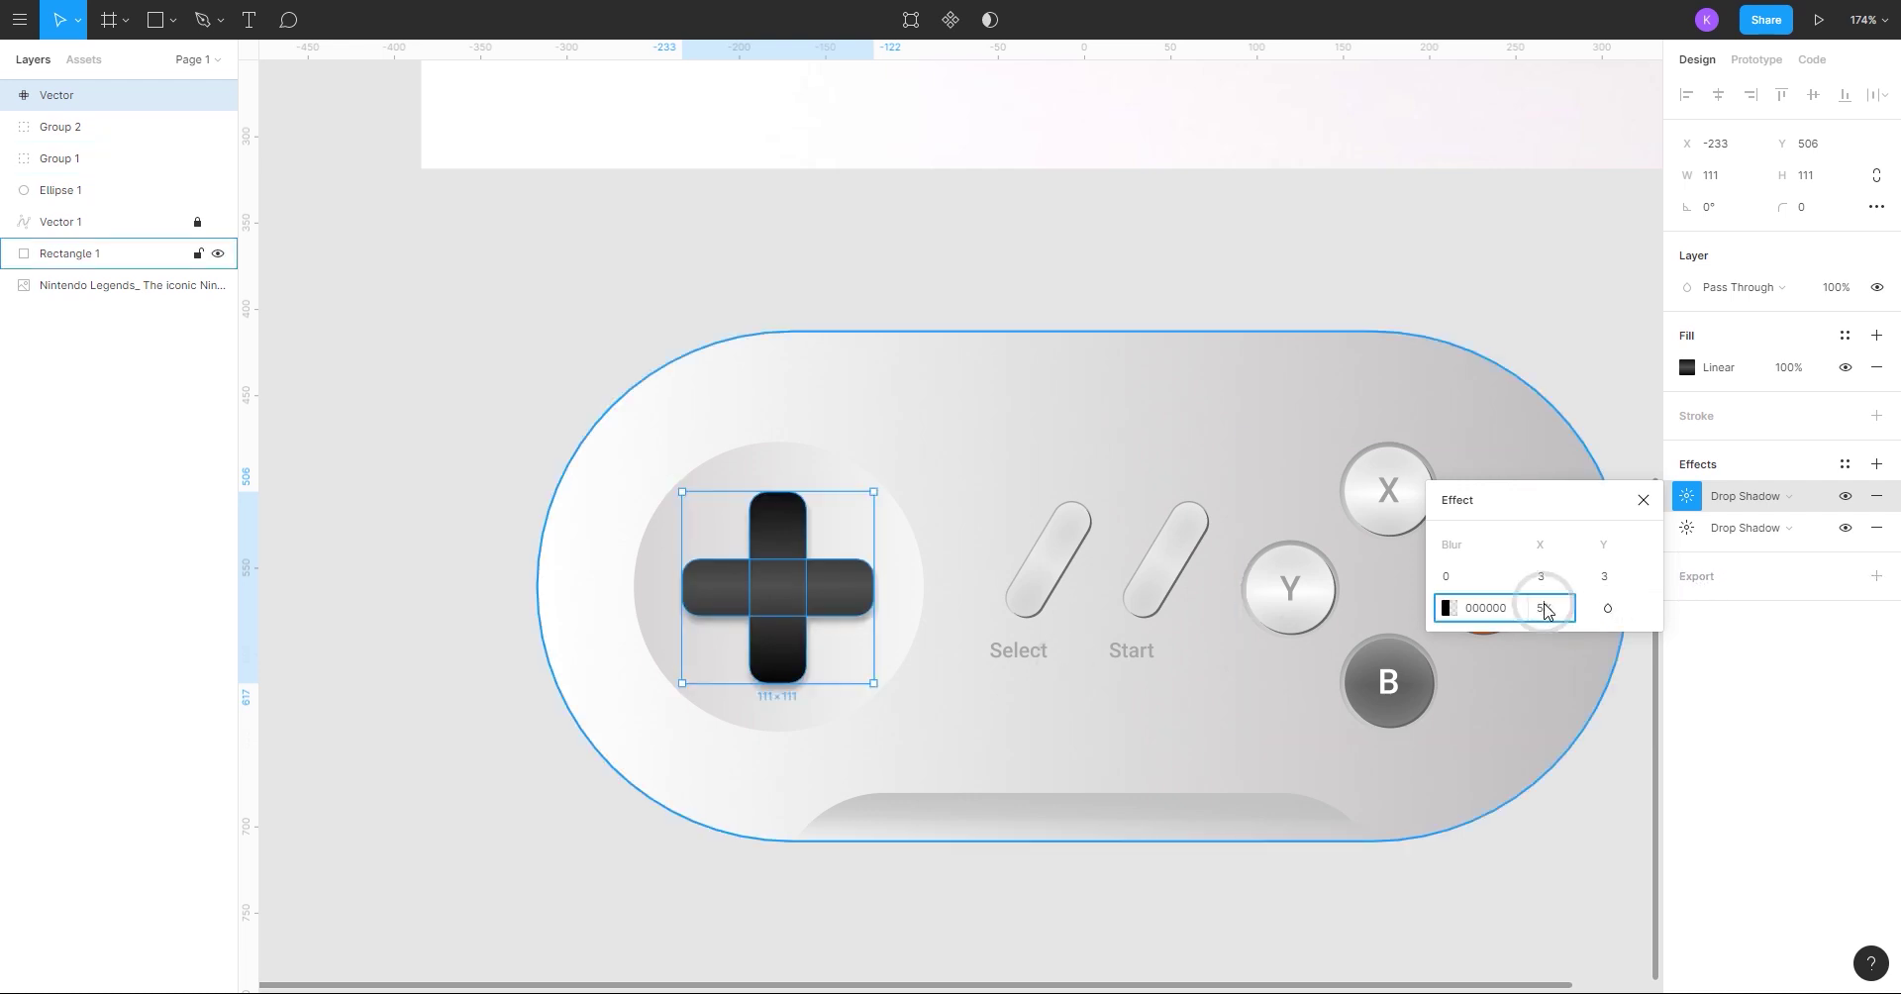
text(10)
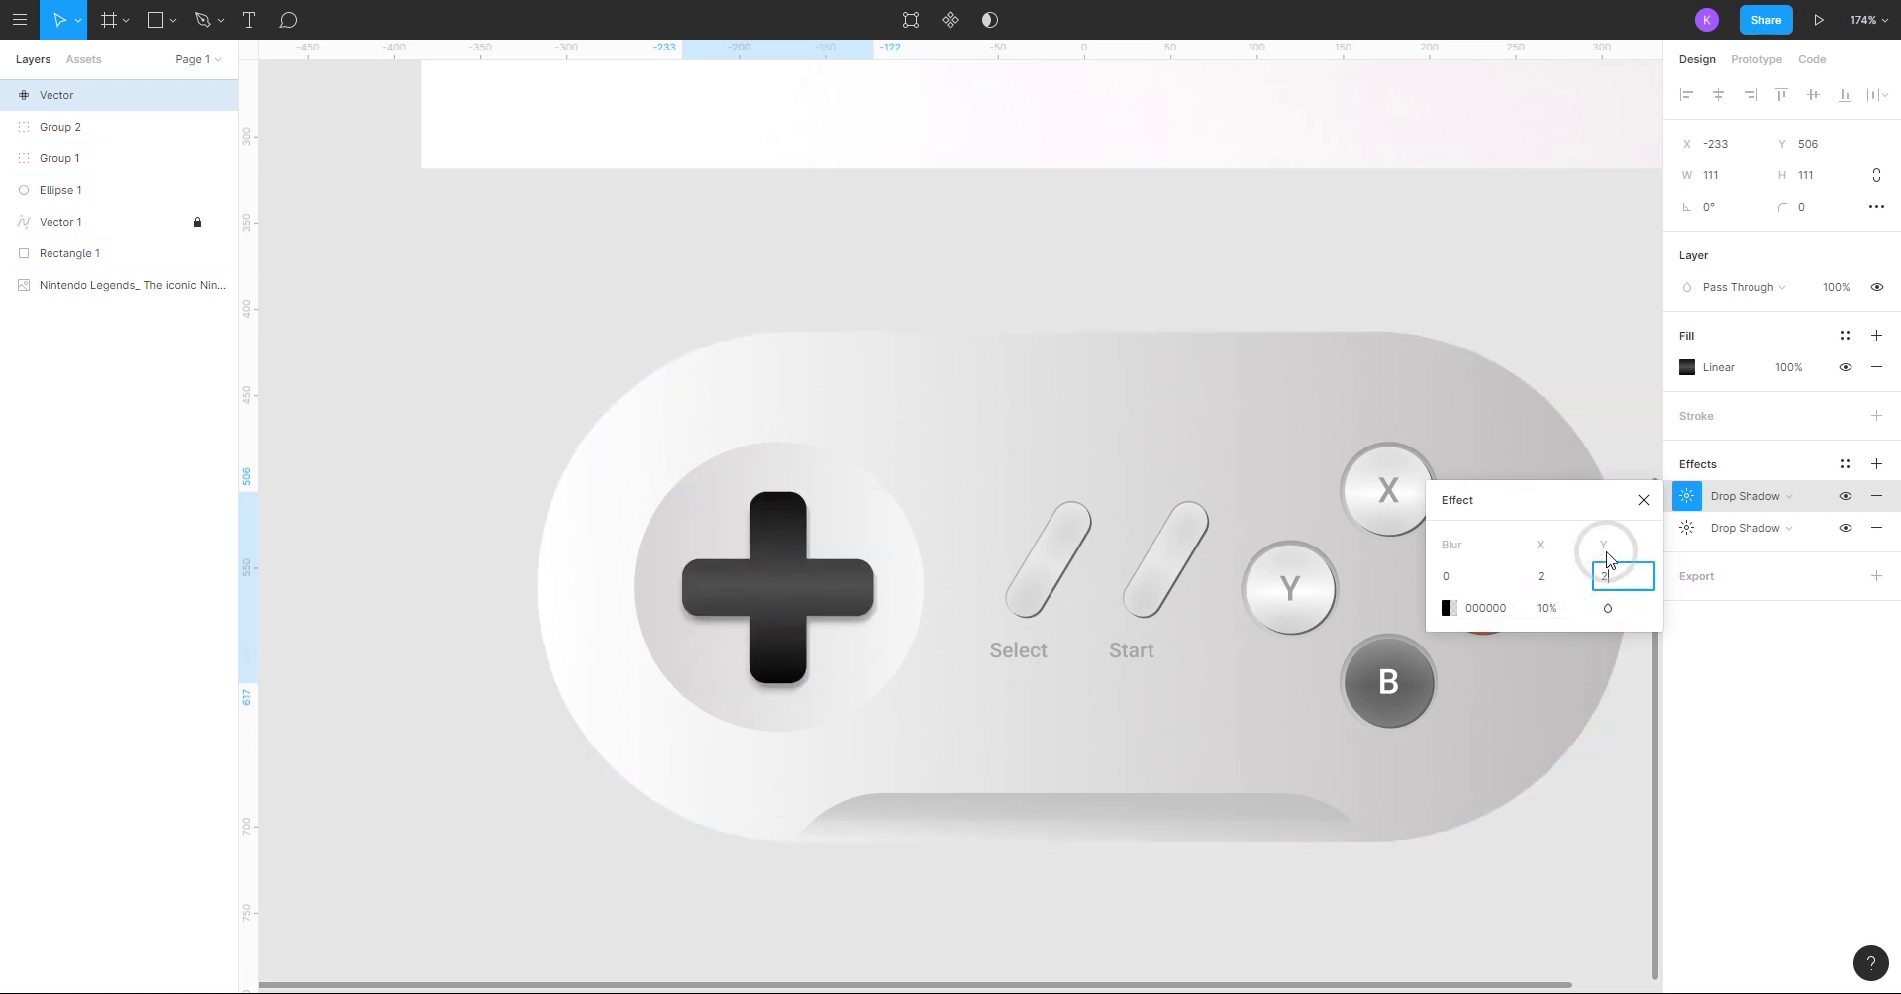
click(1297, 899)
- Darken the middle stop of the cross's gradient to 313131 and deselect the cross
ctrl+scroll(891, 762, down, 5)
click(821, 674)
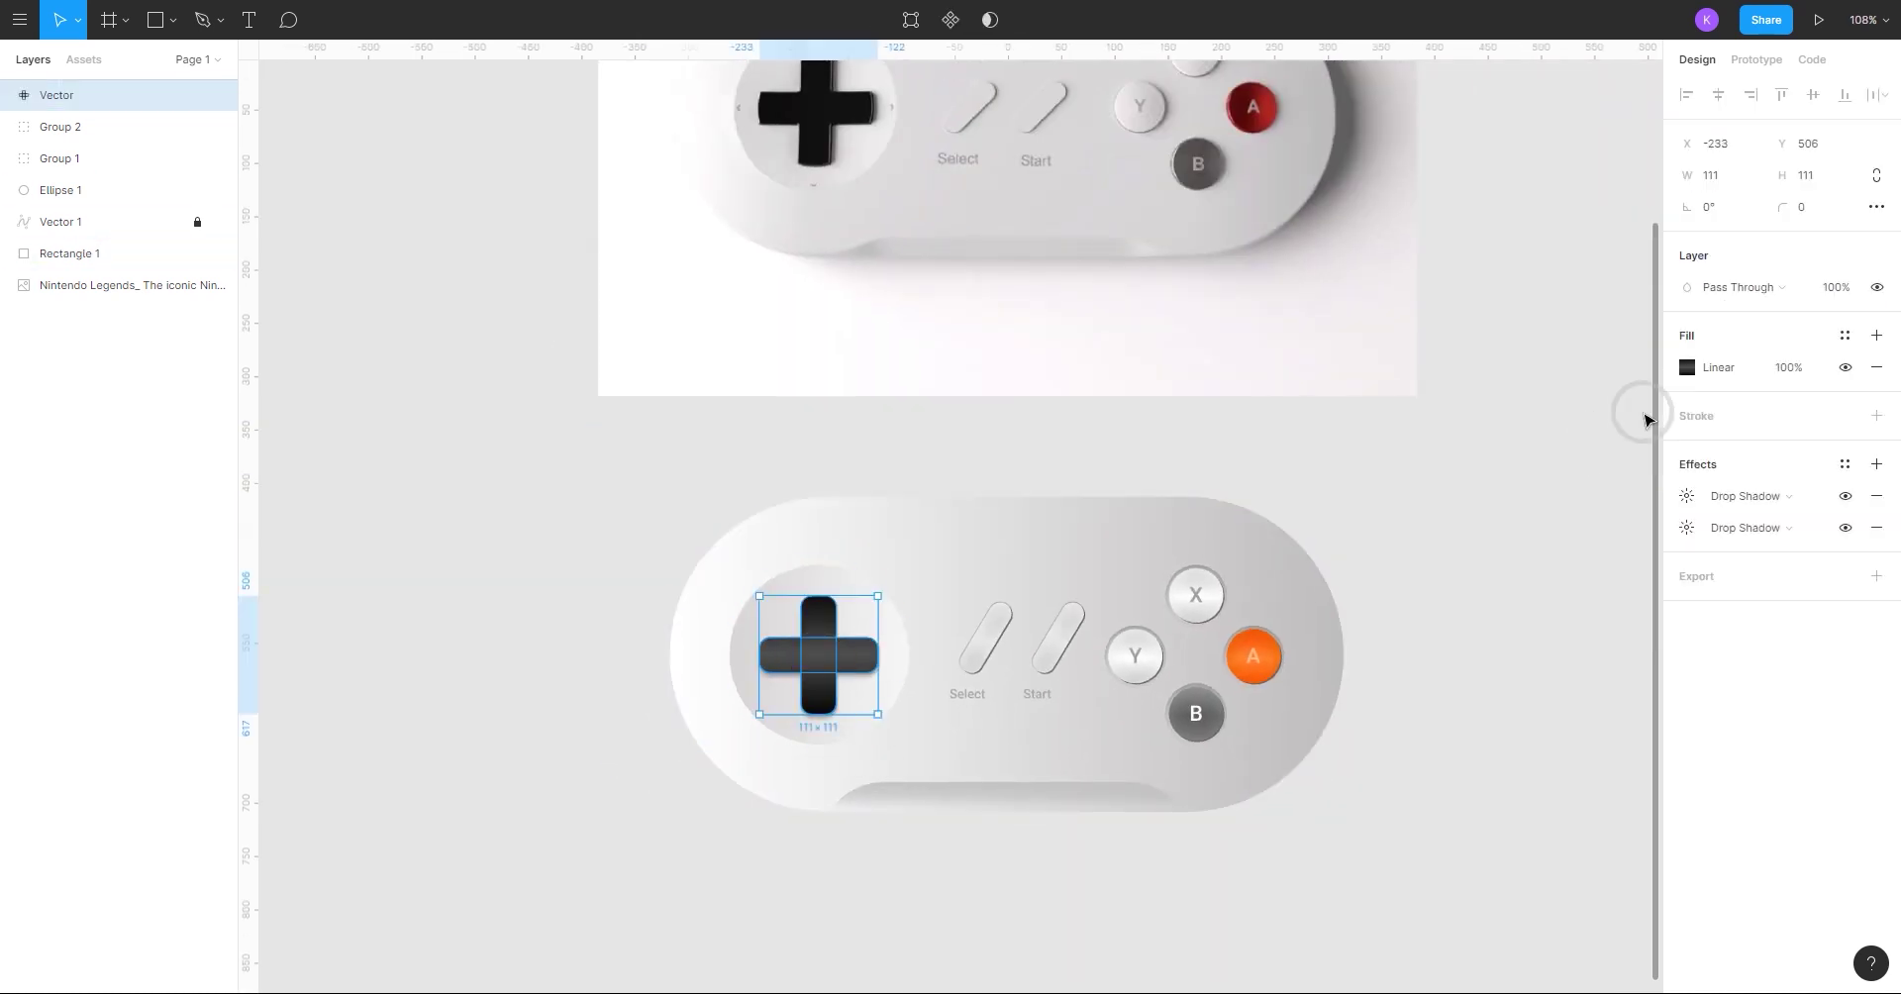
click(1687, 368)
mouse_move(1540, 473)
mouse_down()
mouse_move(1405, 659)
mouse_move(1421, 669)
mouse_up()
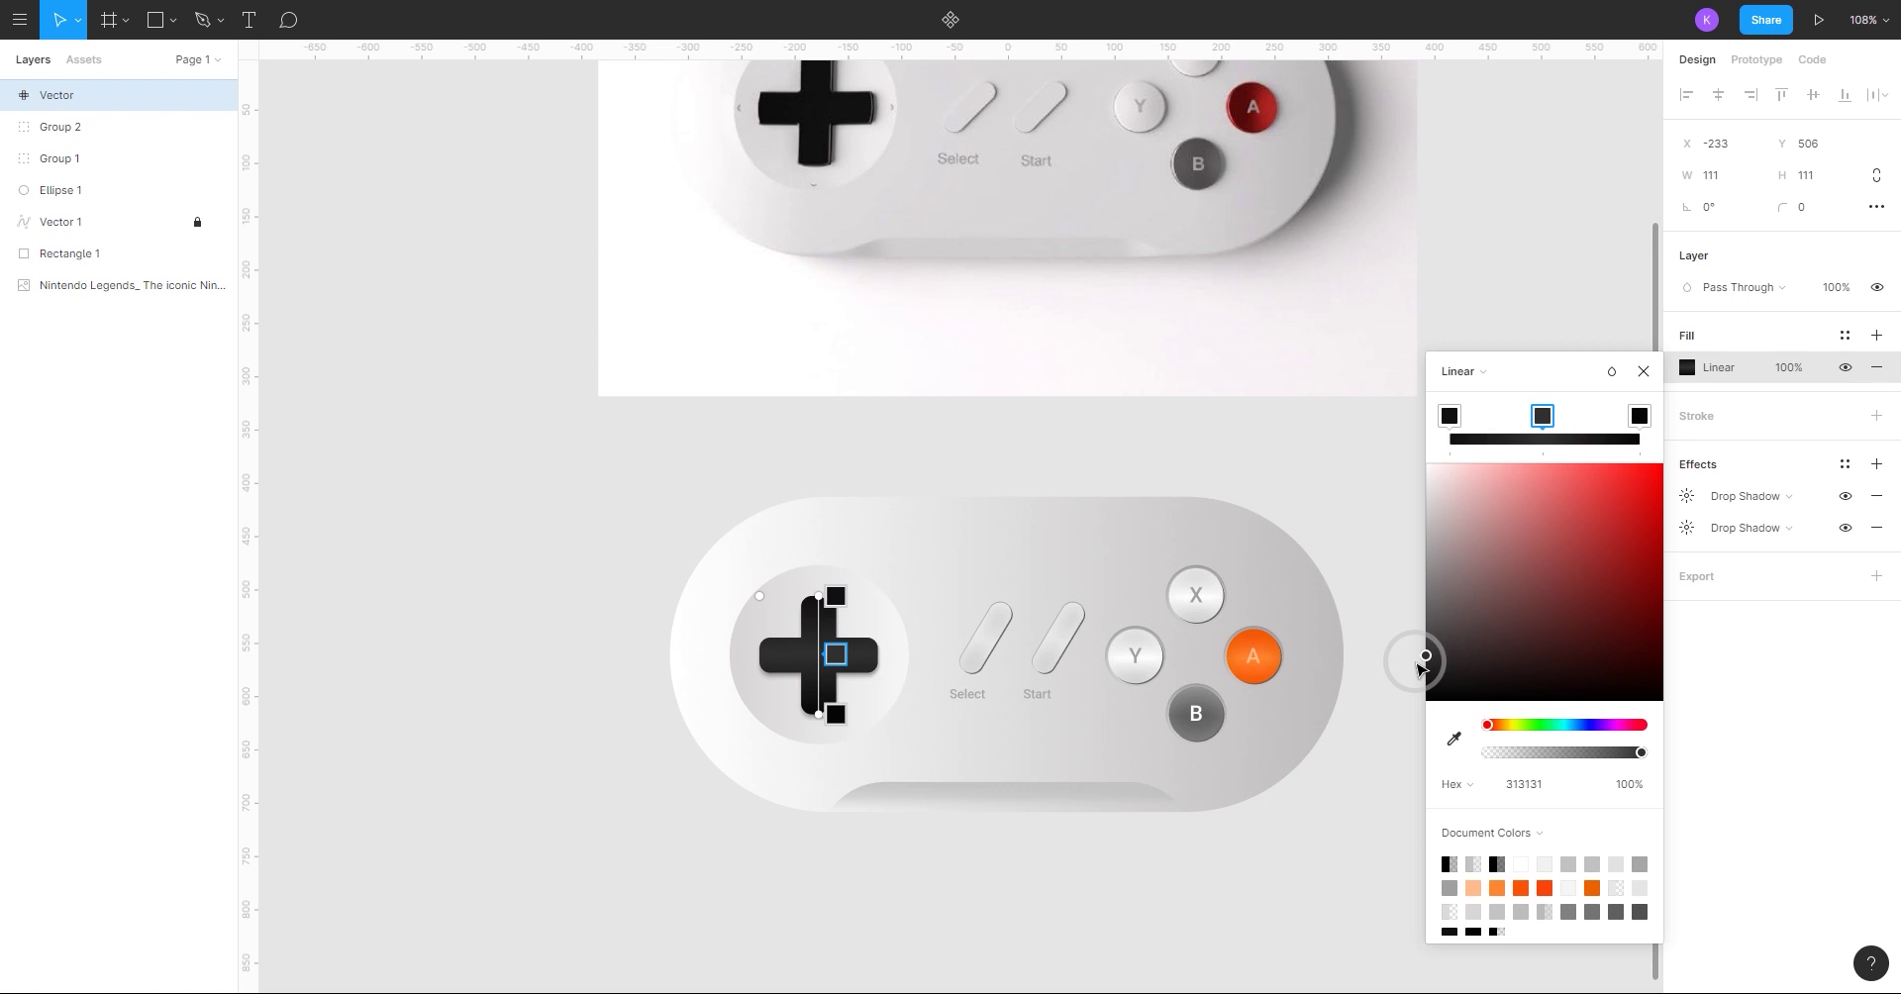
click(1645, 370)
click(1277, 816)
ctrl+scroll(1230, 859, down, 2)
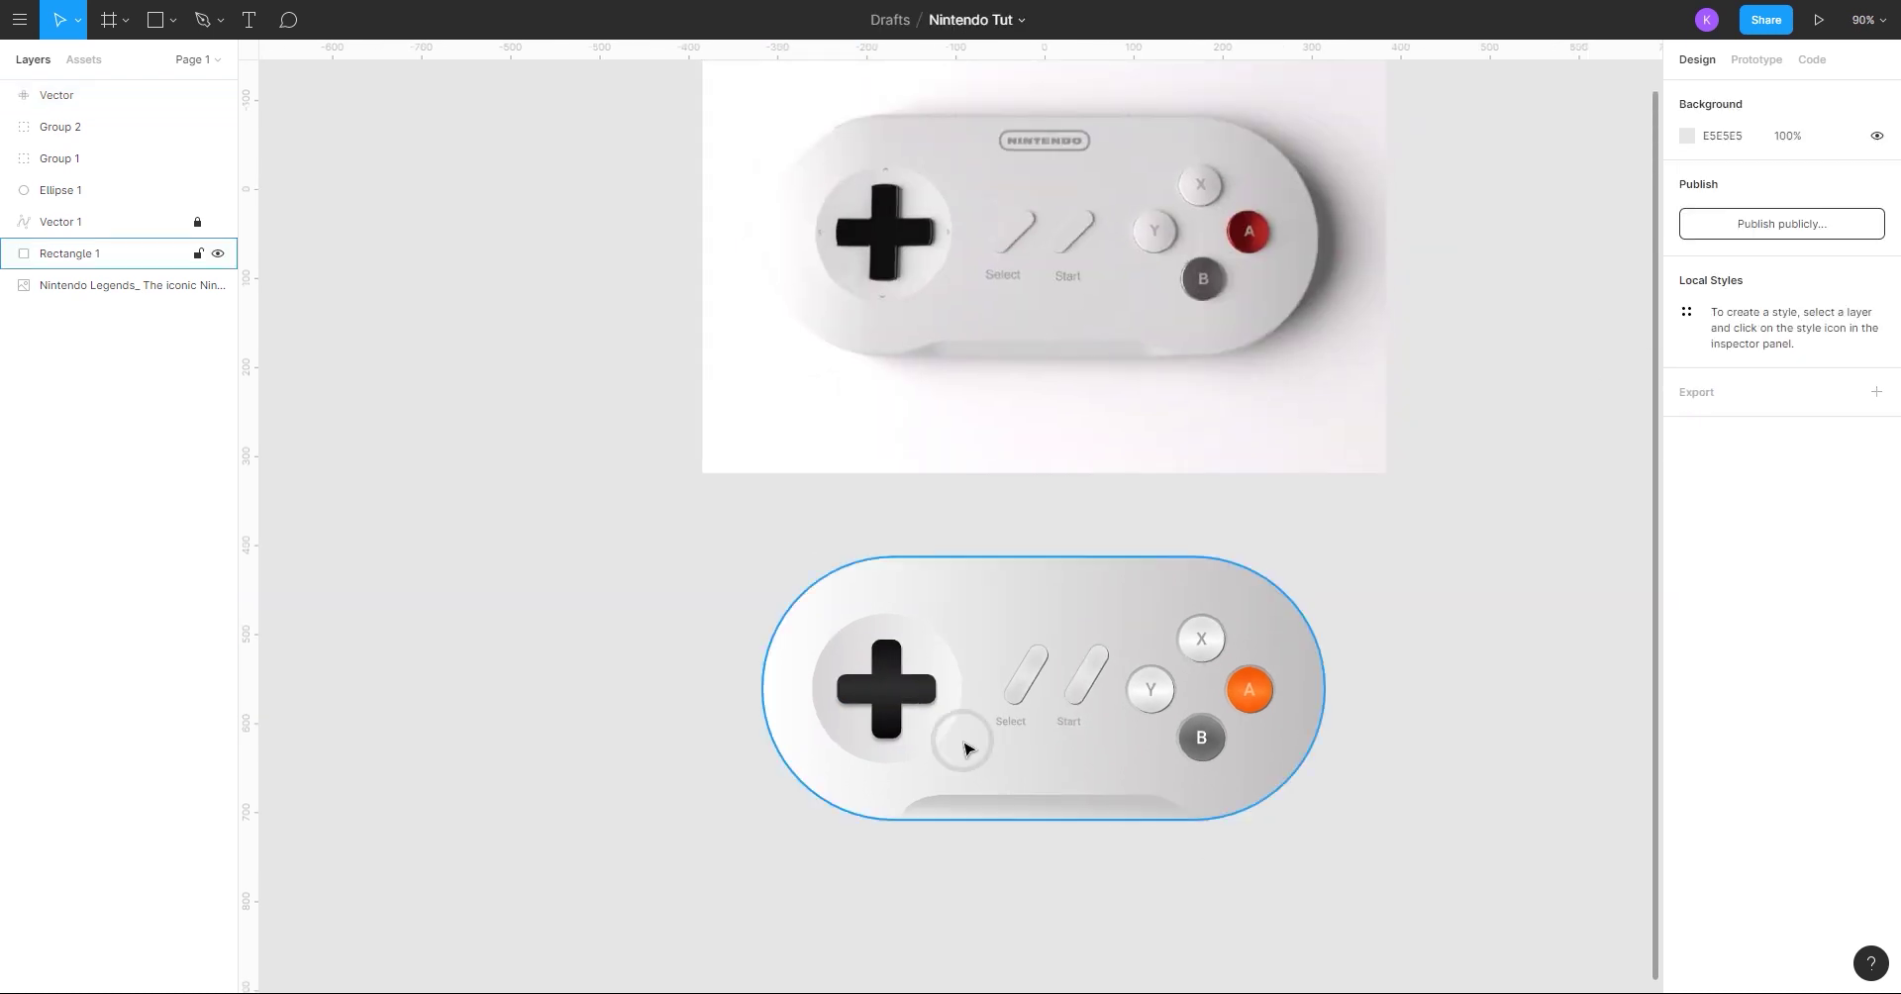
- Switch to the Icons V2 file and copy the right-pointing chevron icon
ctrl+scroll(955, 747, up, 3)
drag(940, 748, 882, 673)
scroll(881, 664, down, 2)
ctrl+scroll(878, 586, down, 1)
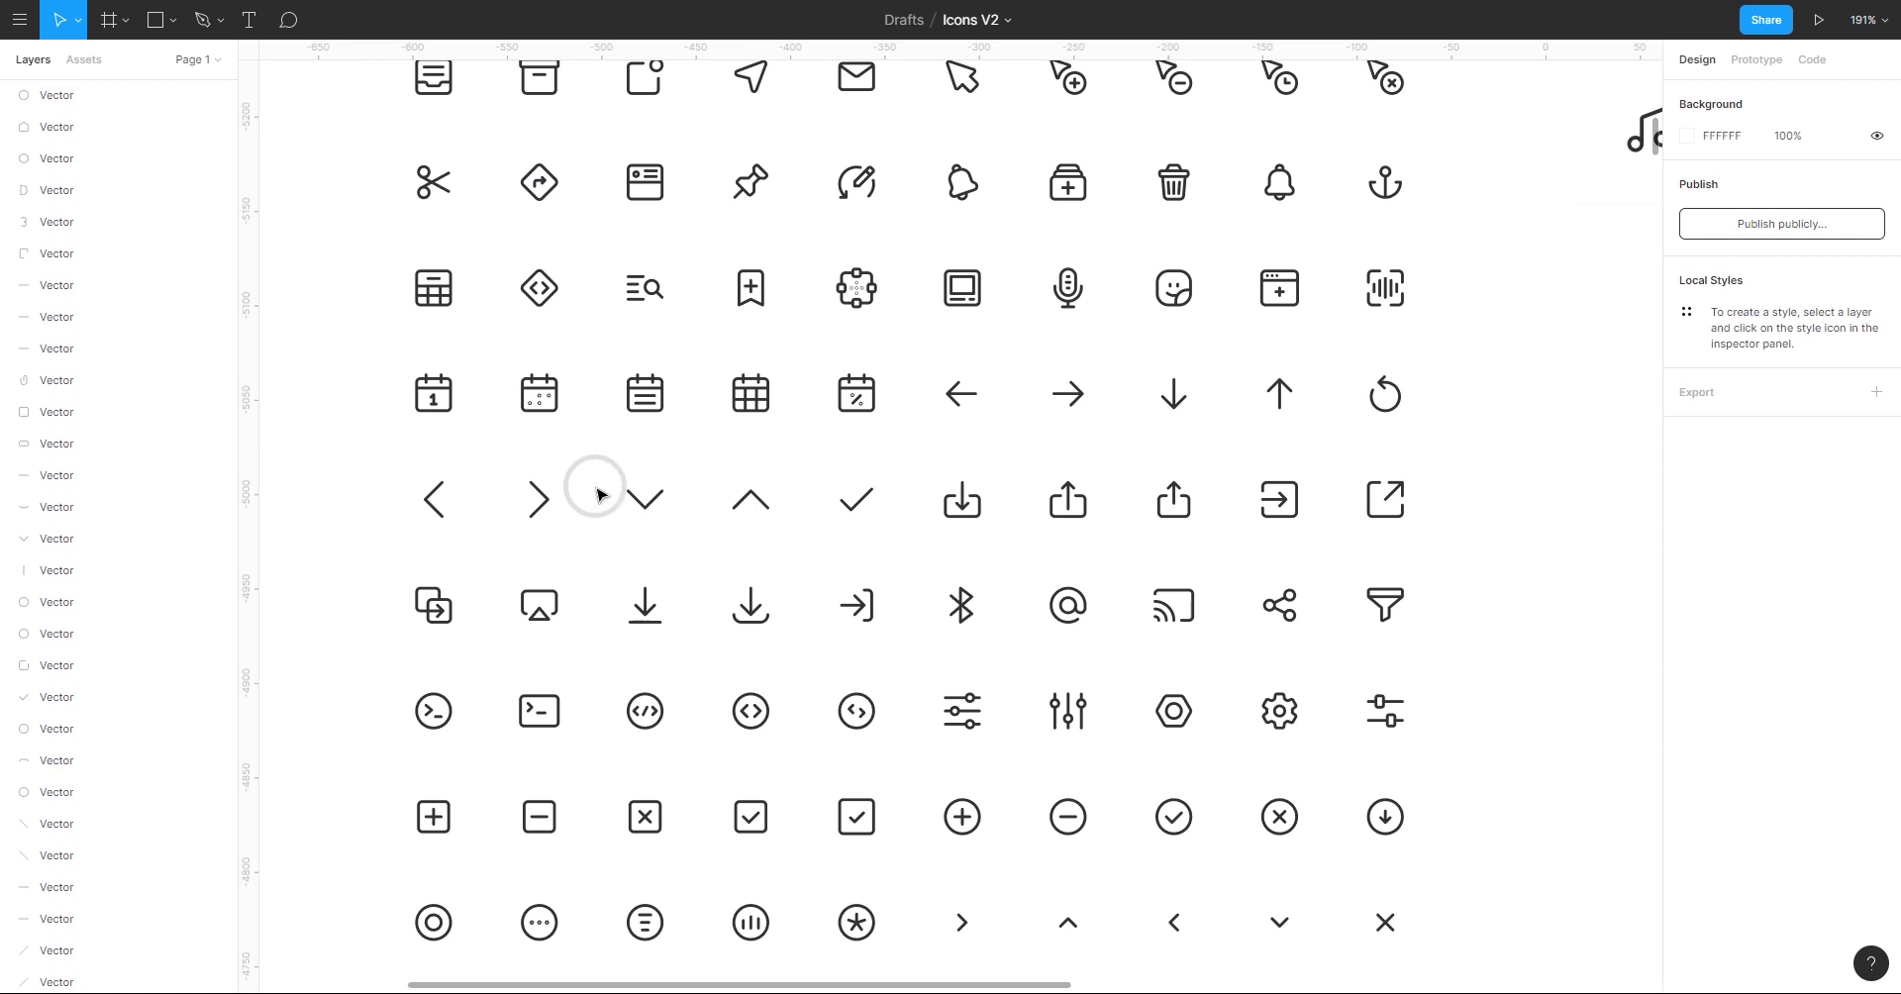
click(535, 504)
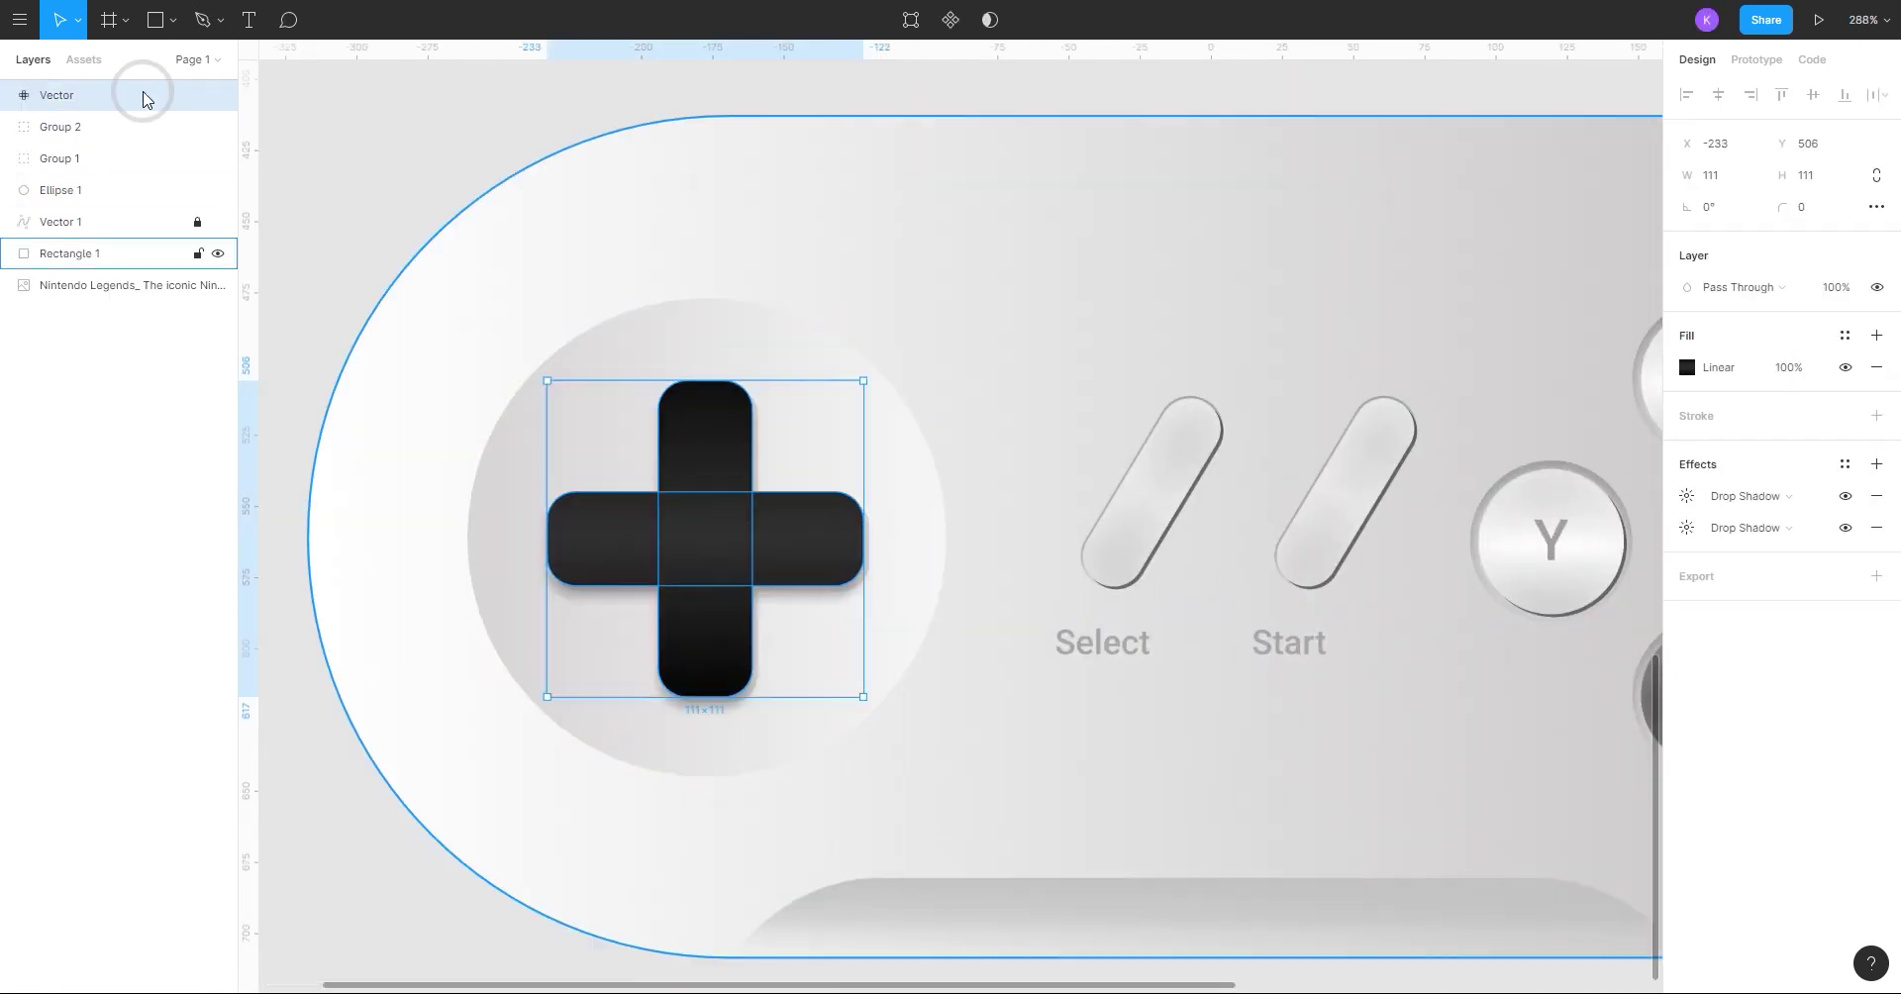
- Lock the cross layer in the Nintendo Tut file and paste the chevron icon beside the D-pad
click(197, 95)
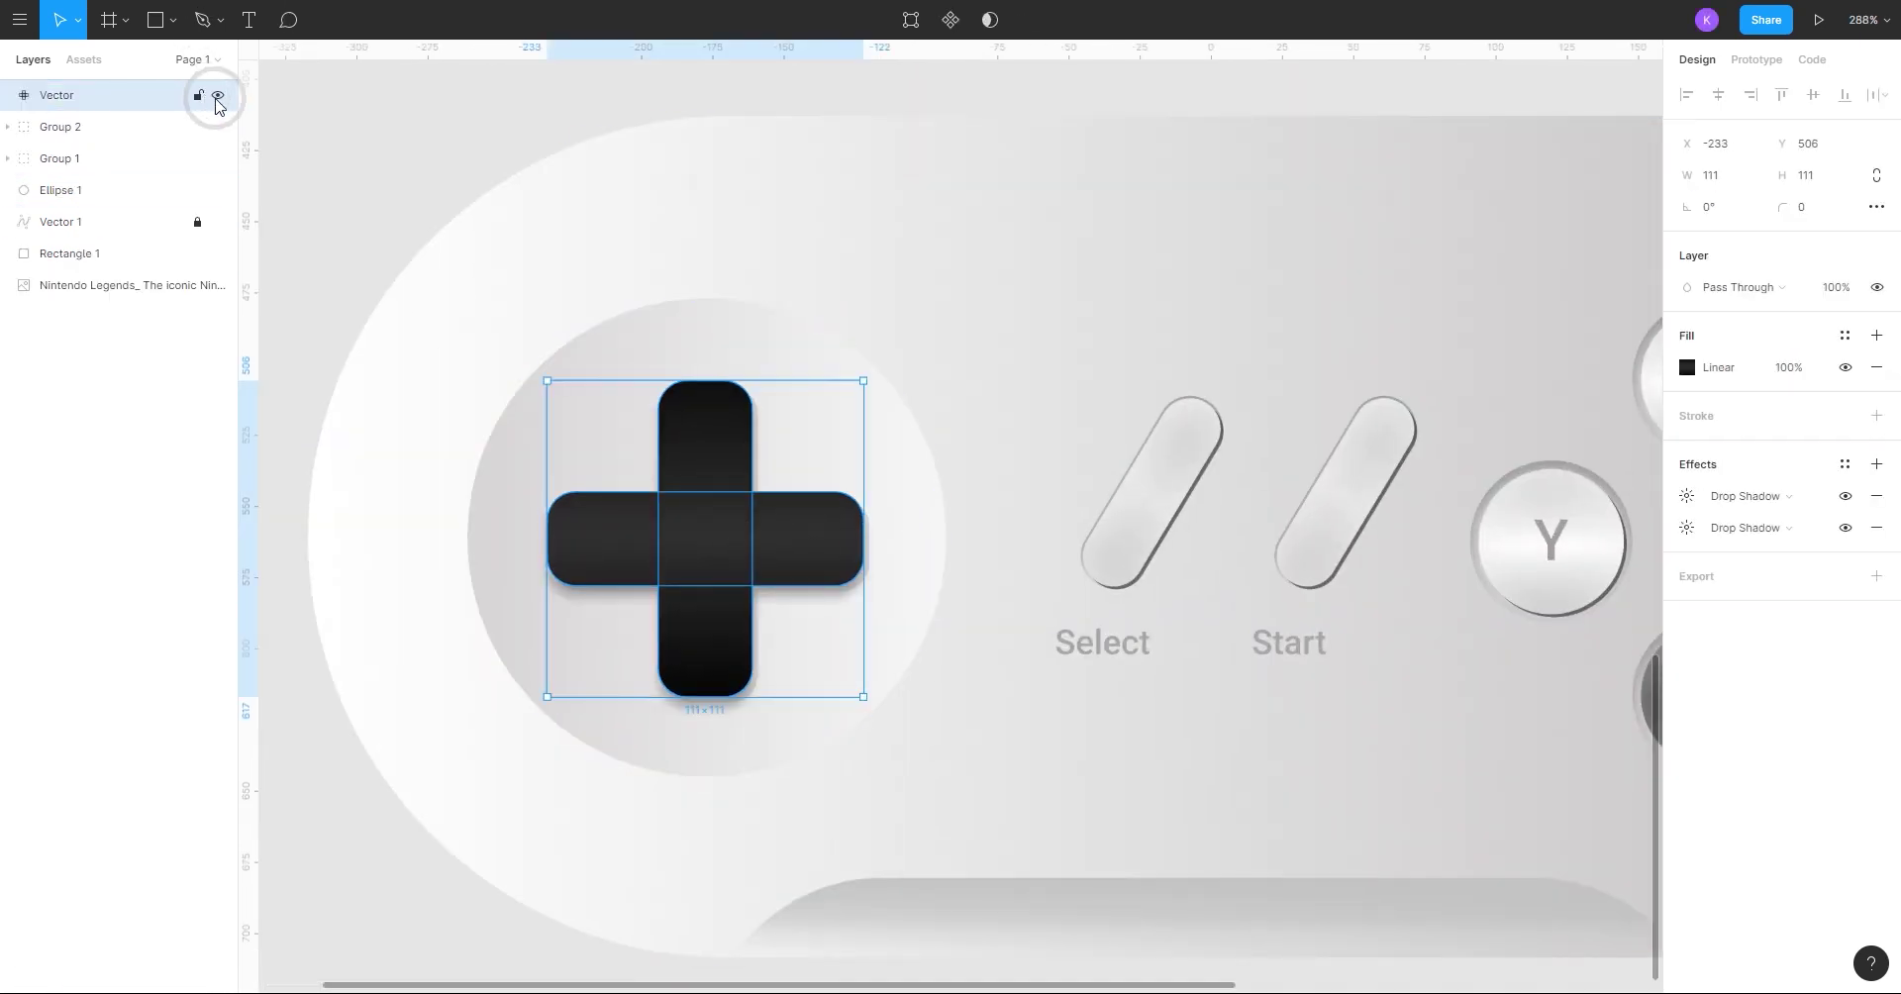
key(ctrl+v)
scroll(960, 503, up, 3)
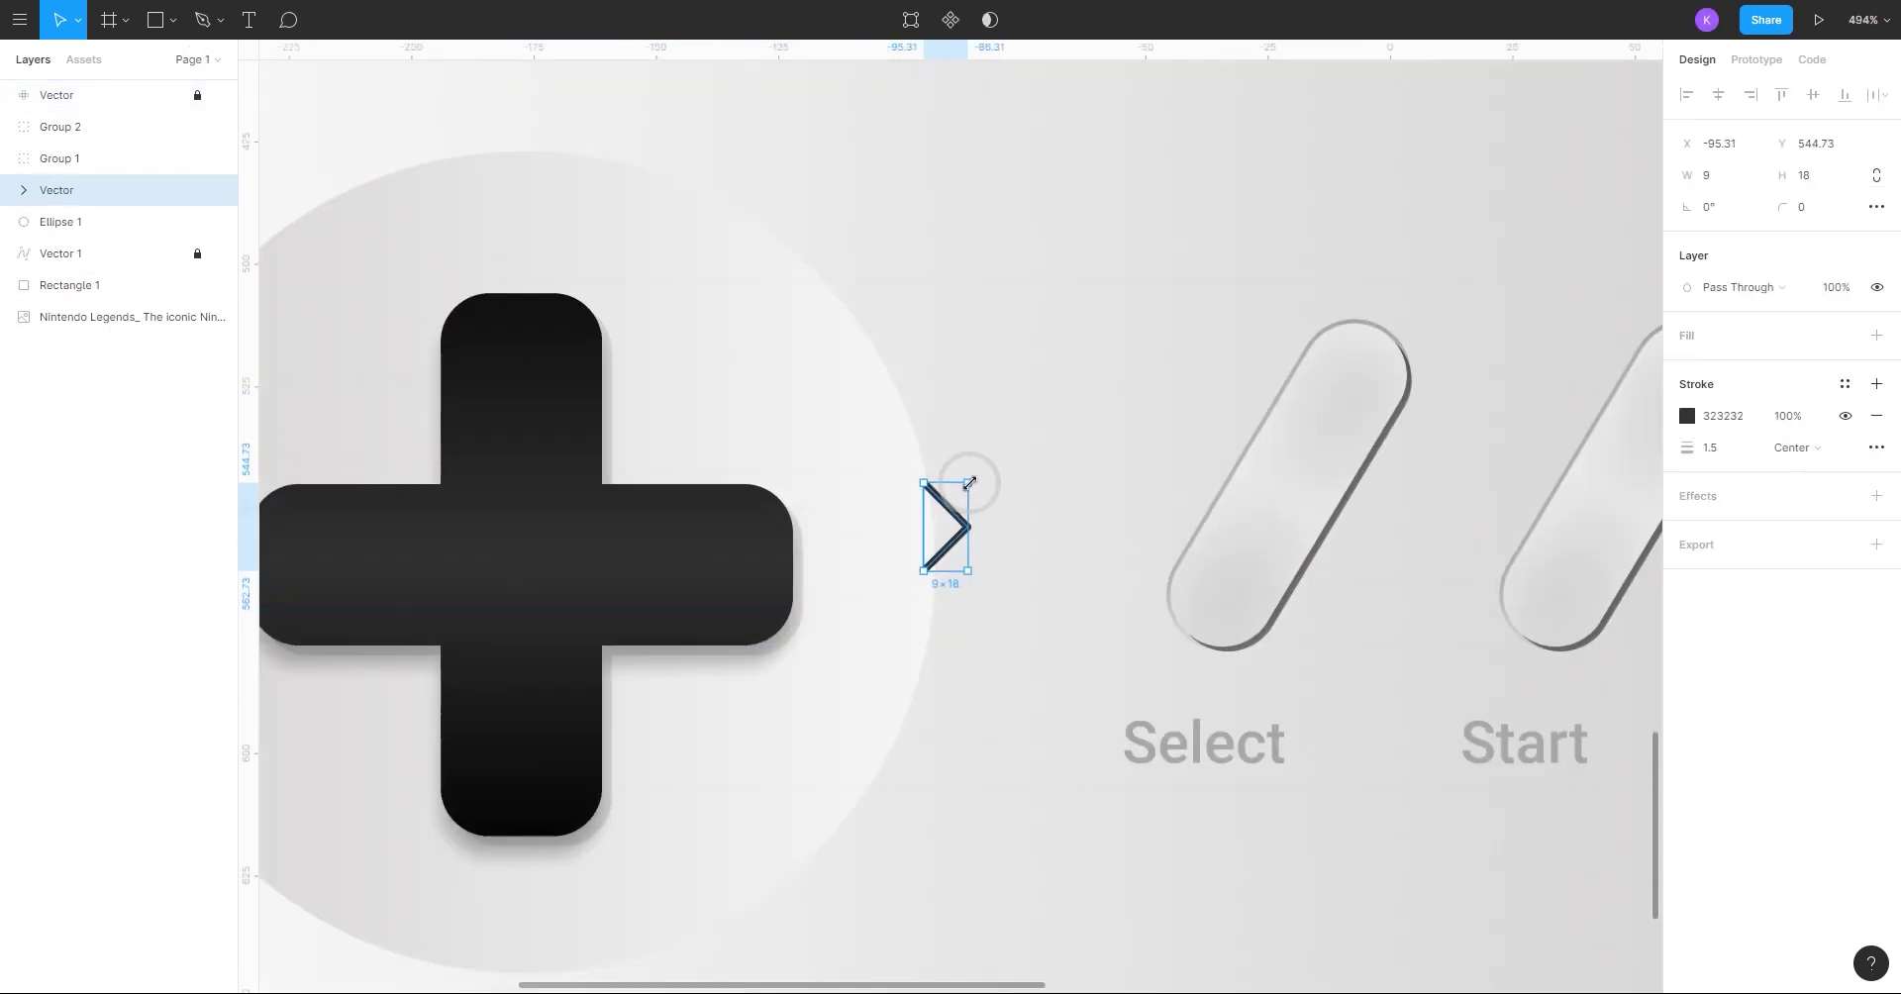
- Shrink the chevron to 3 × 7 px and place it between the cross's right arm and the circle's edge
drag(968, 483, 885, 559)
scroll(885, 563, down, 5)
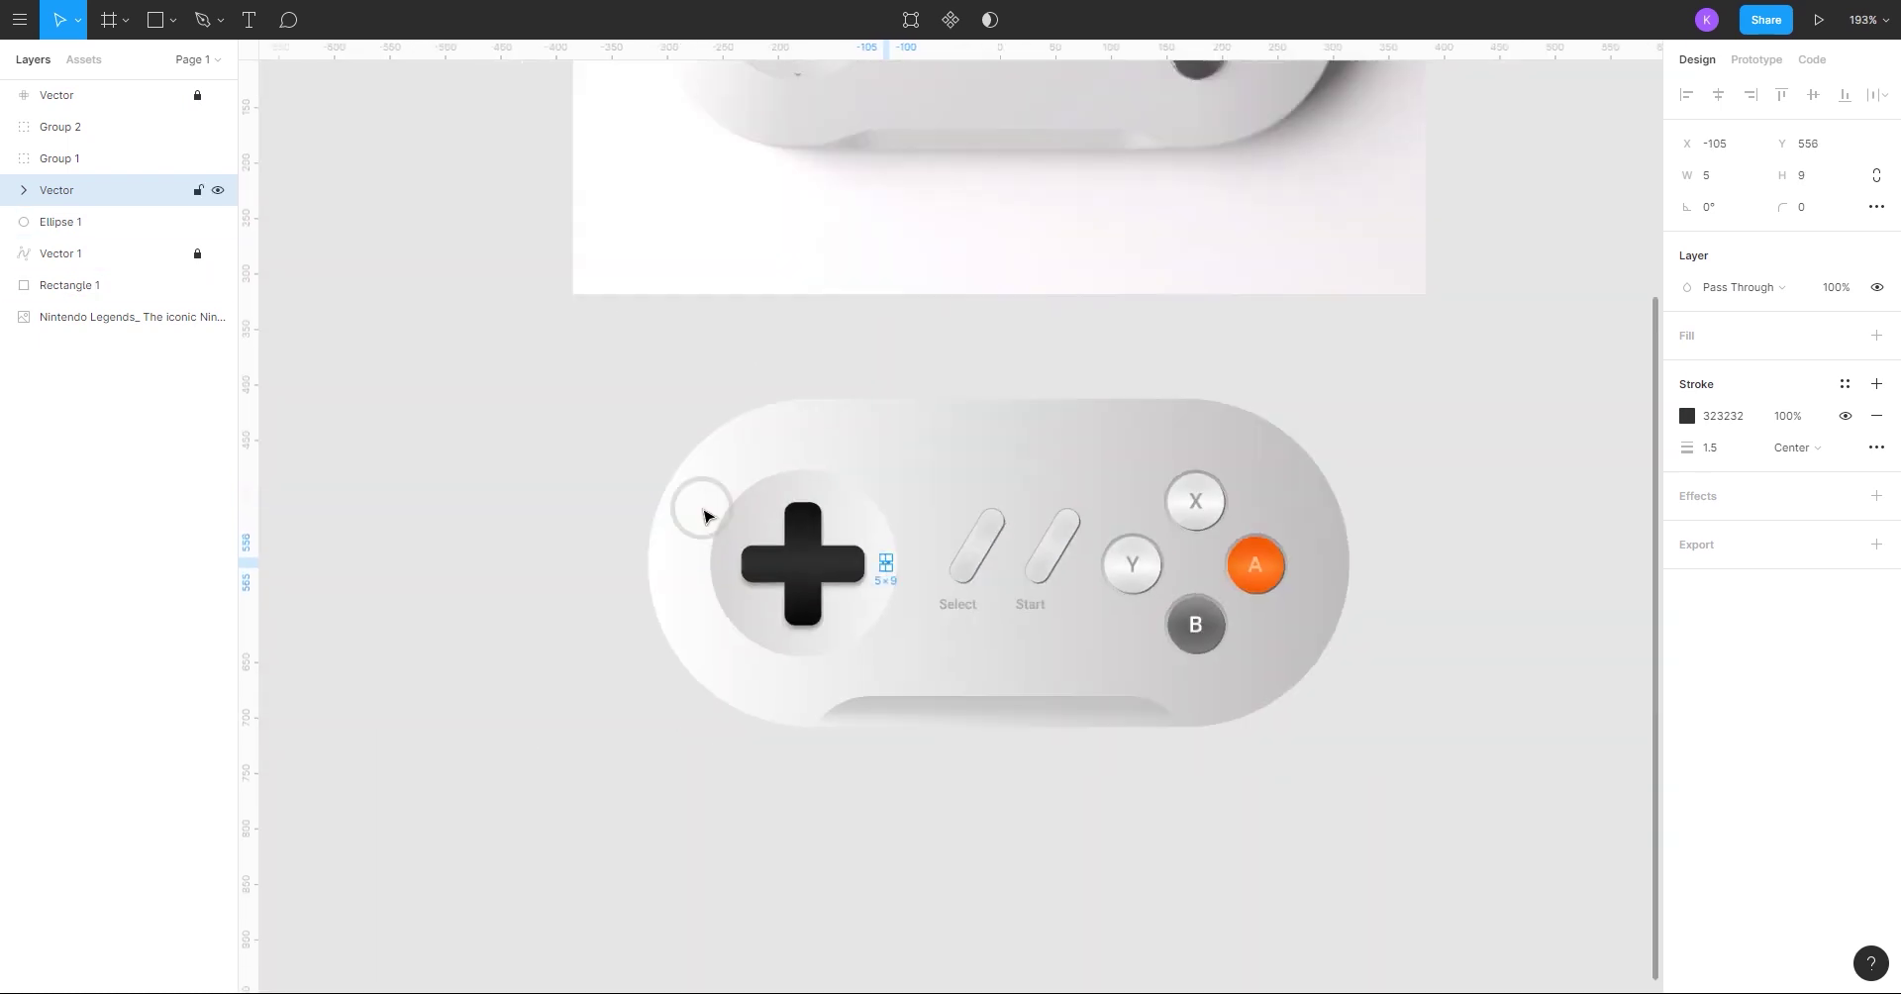
click(704, 514)
scroll(845, 560, up, 6)
click(991, 519)
scroll(980, 506, up, 4)
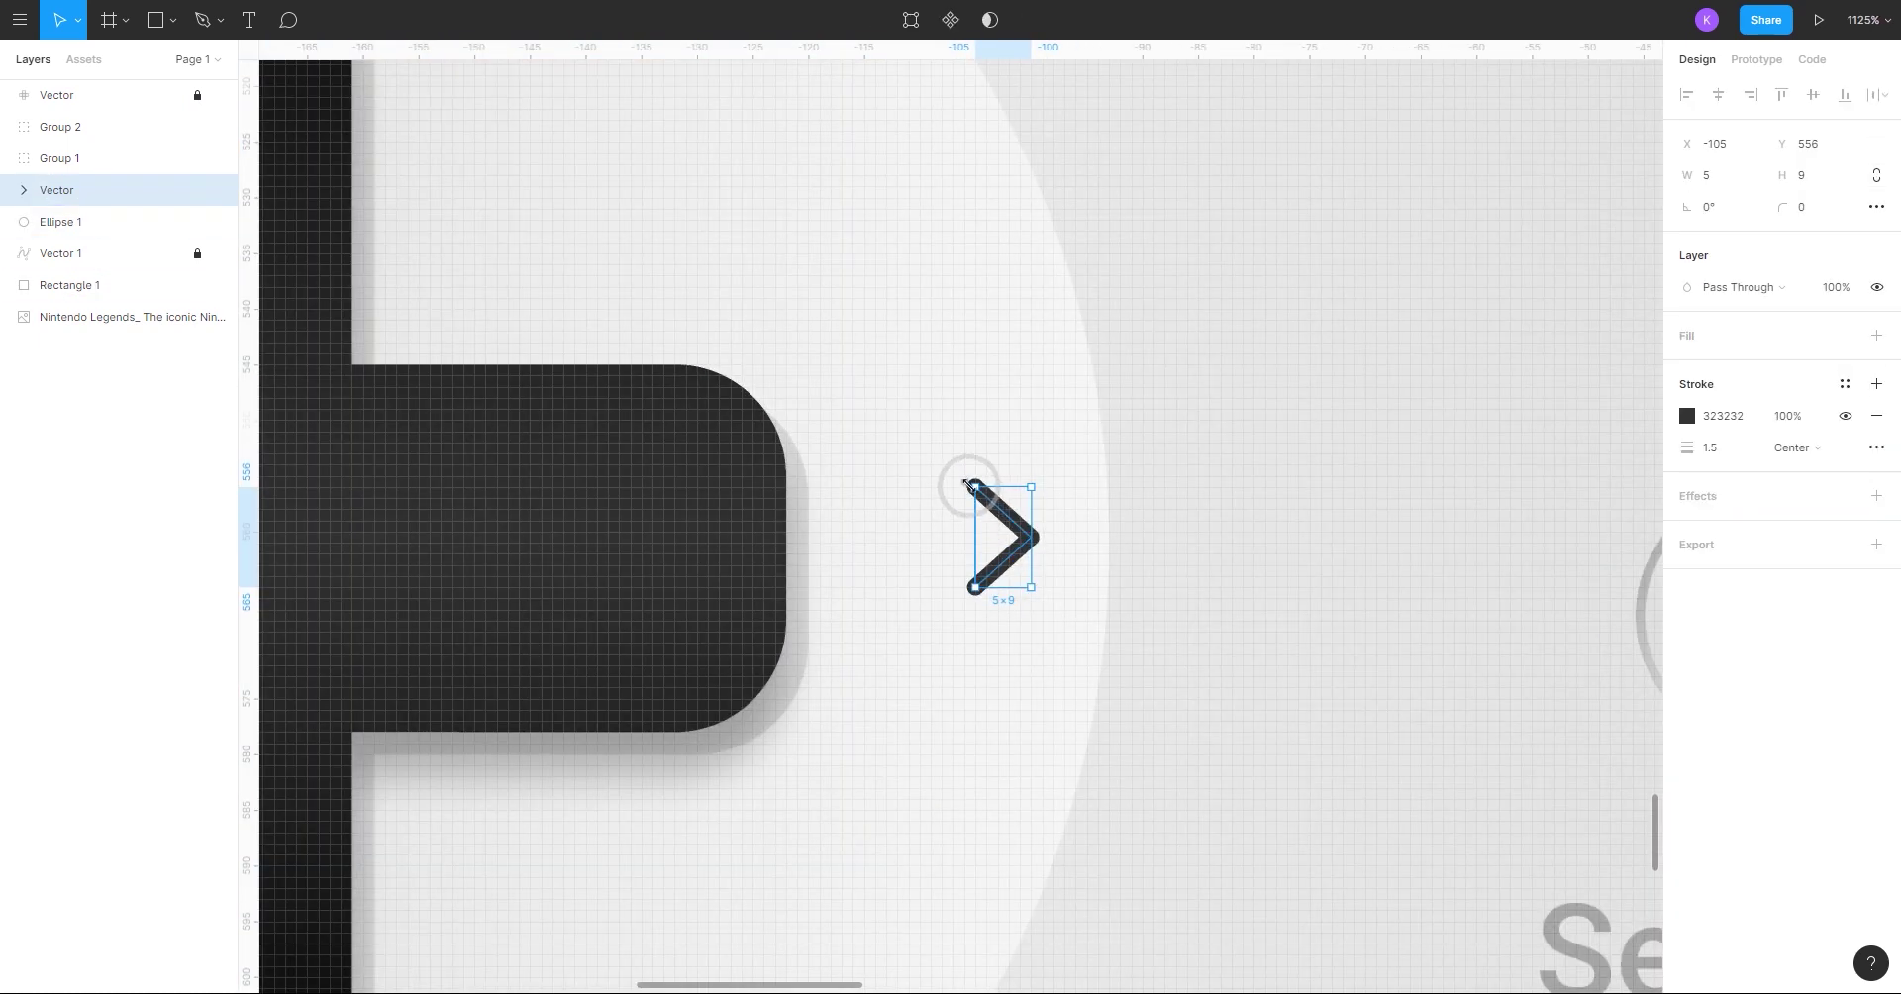
scroll(985, 500, down, 6)
scroll(535, 433, down, 4)
scroll(466, 424, up, 4)
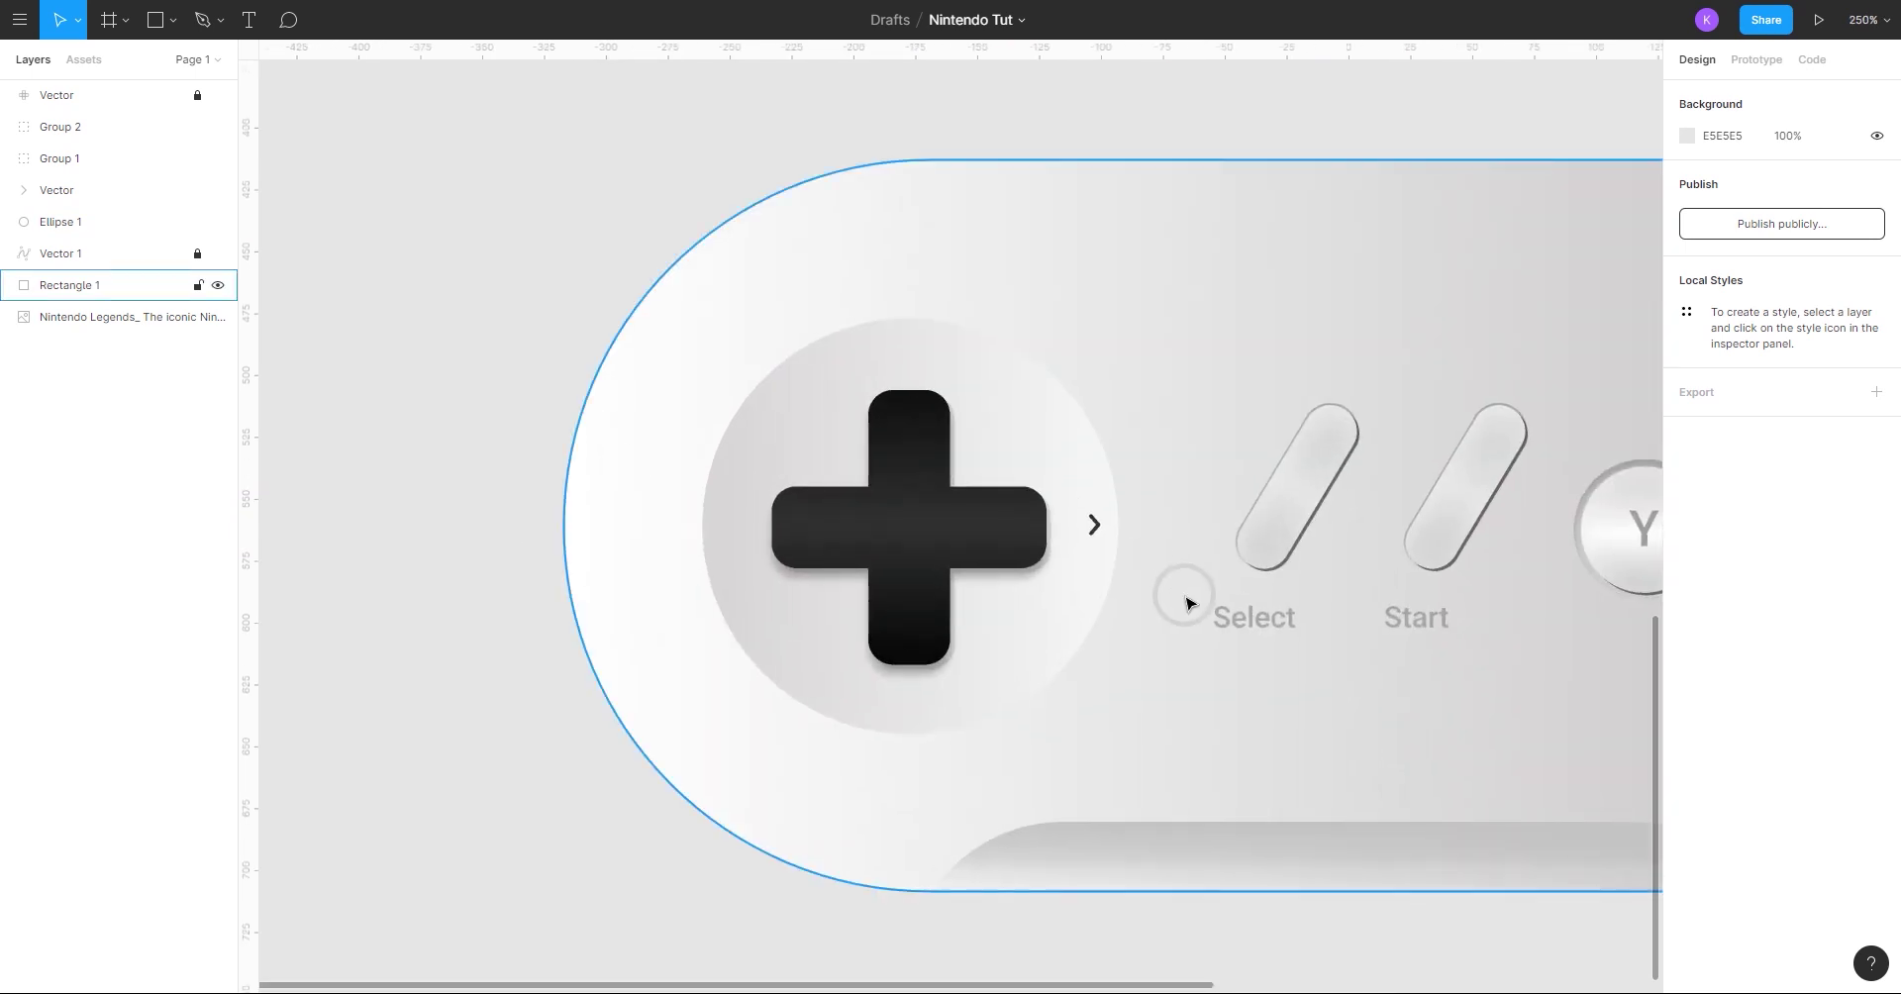
- Change the chevron's stroke colour to light grey D9D2D2, starting from a tone sampled on the controller
click(1688, 416)
click(1454, 714)
click(1103, 462)
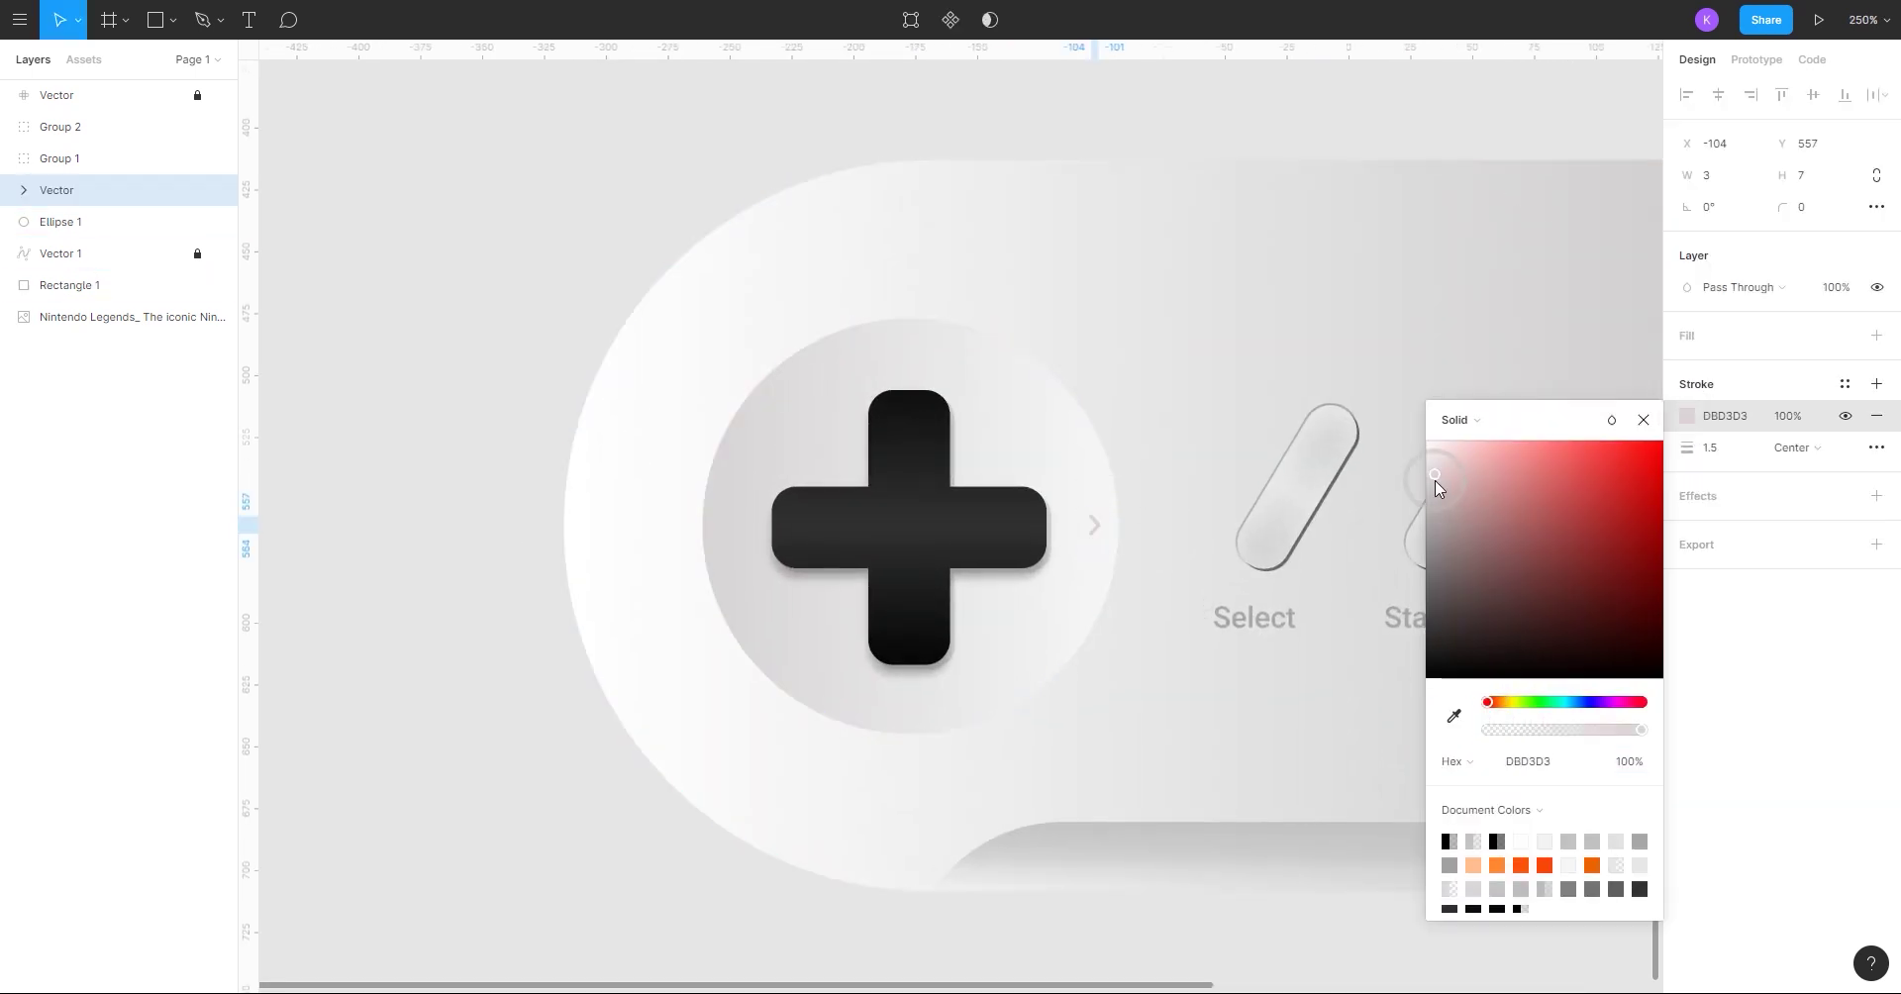
click(1643, 424)
- Paste a copy of the chevron, move it to the circle's left edge at X -254, and flip it horizontally
key(ctrl+v)
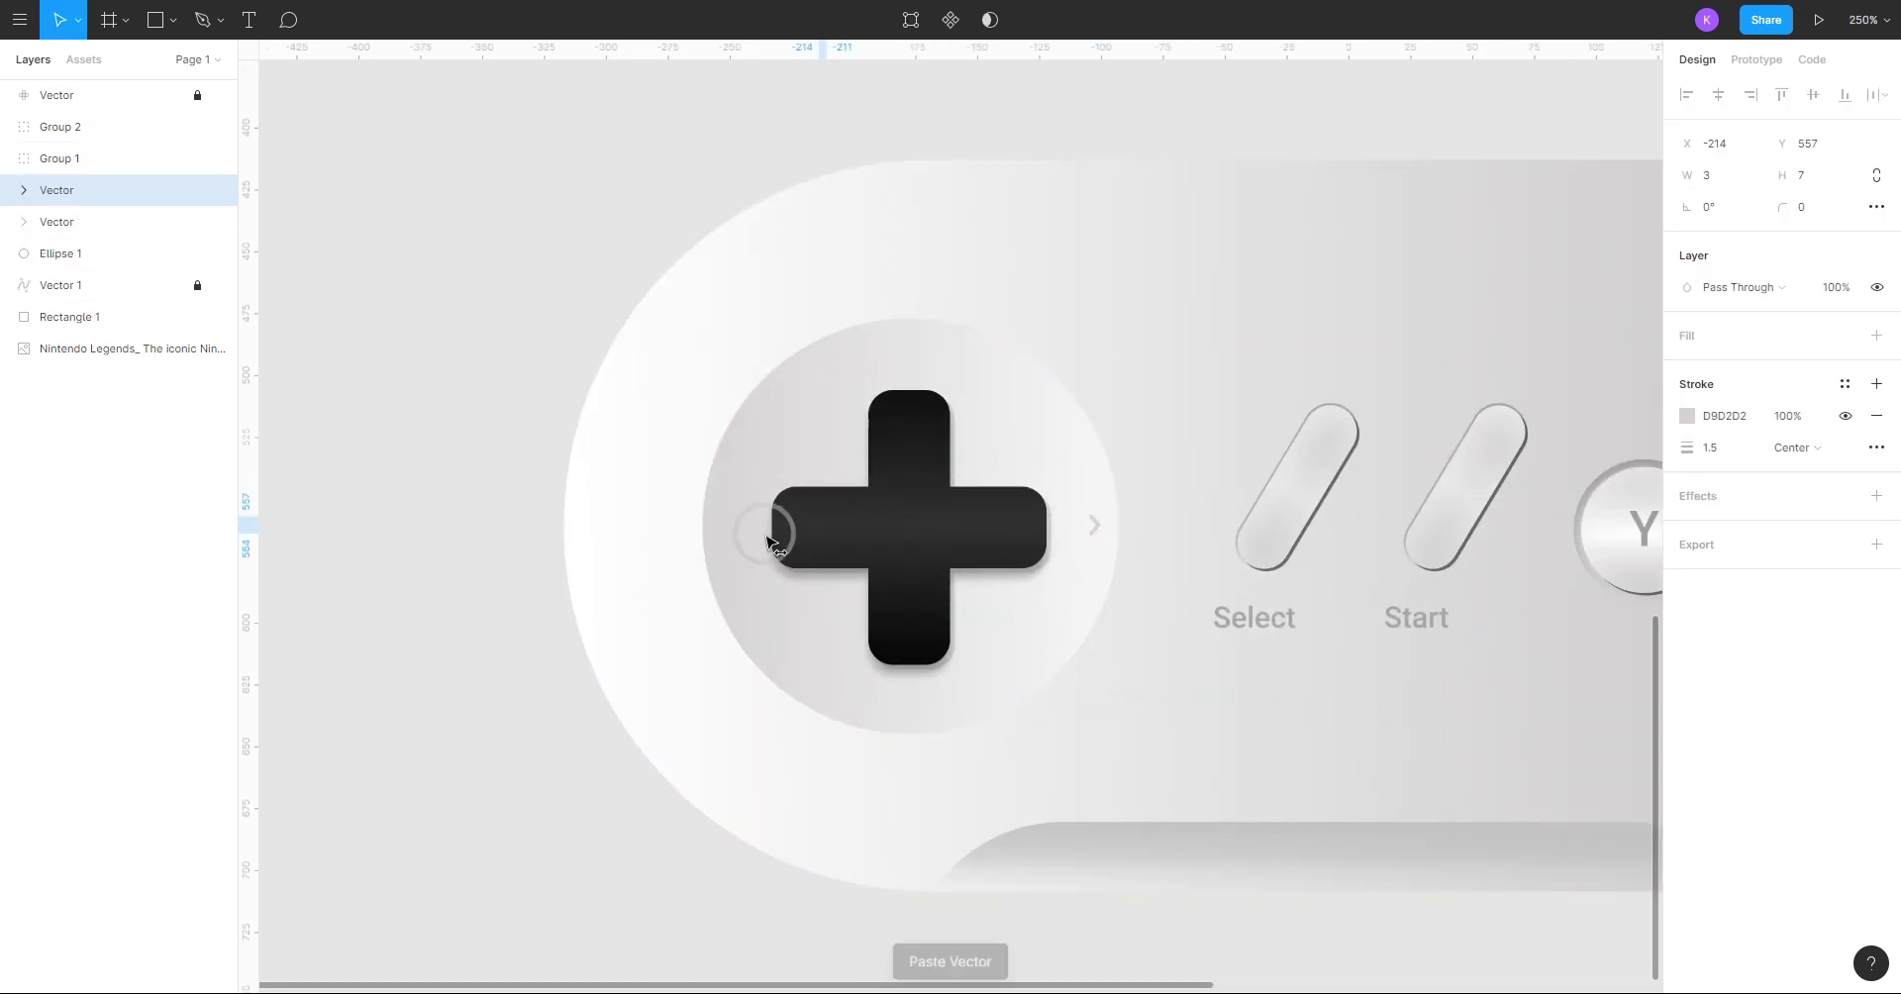
right_click(755, 543)
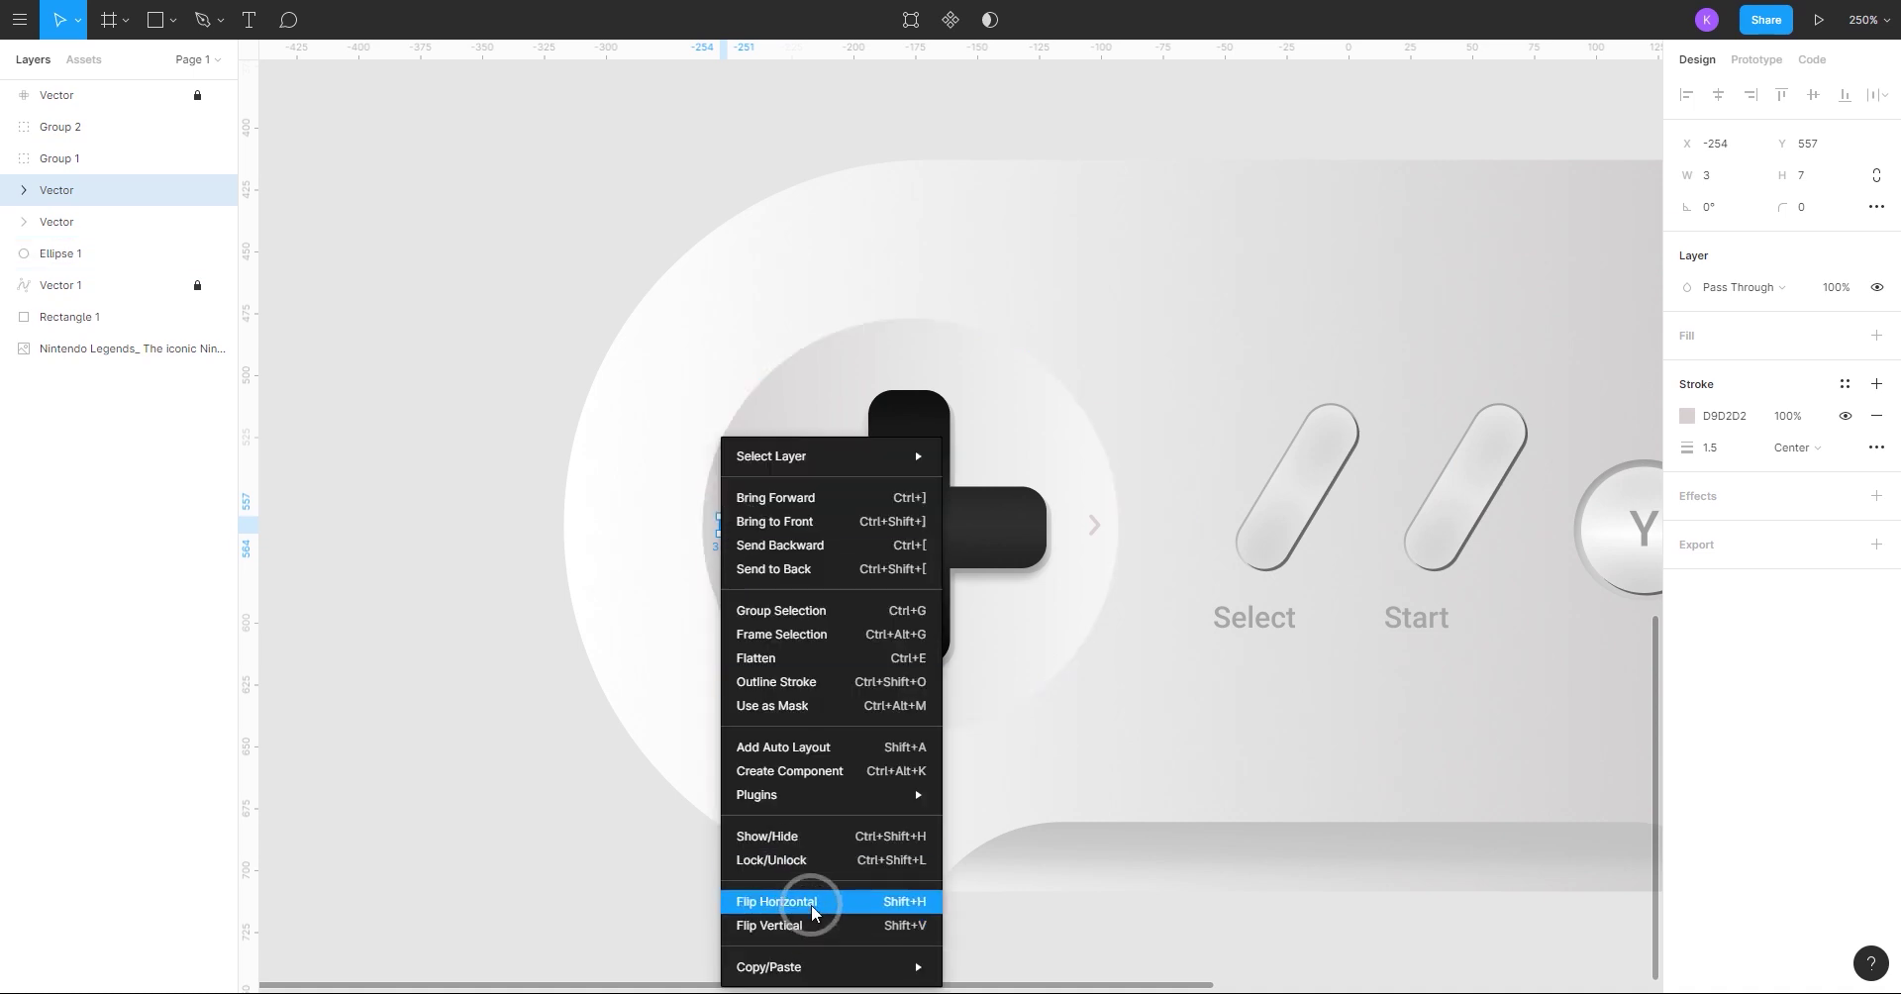
click(781, 900)
- Darken the left chevron's stroke to a slightly deeper grey and deselect it
scroll(750, 569, up, 5)
click(1687, 416)
drag(1430, 475, 1416, 520)
key(Escape)
scroll(876, 424, down, 5)
key(Escape)
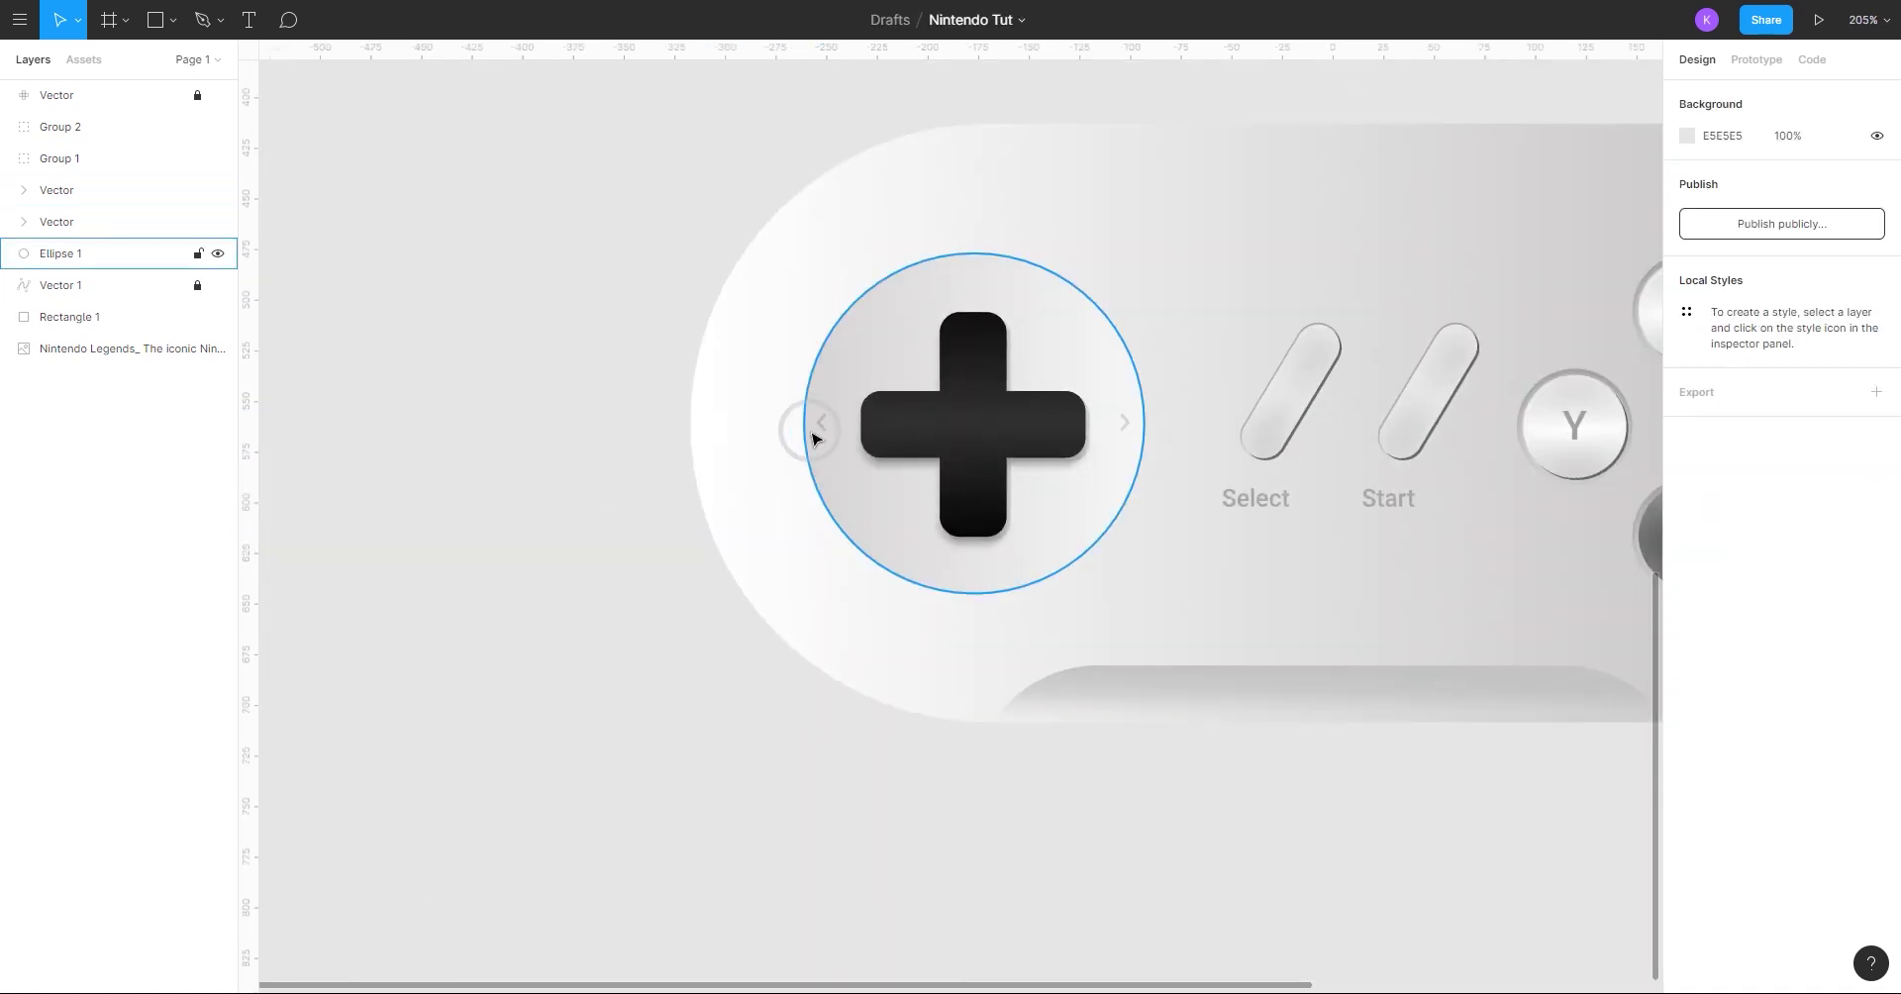
- Duplicate both chevrons and rotate the copies a quarter turn so they sit above and below the cross
click(821, 424)
shift+click(1125, 422)
key(ctrl+d)
drag(1129, 412, 973, 283)
click(556, 254)
scroll(472, 424, down, 3)
scroll(1311, 700, up, 2)
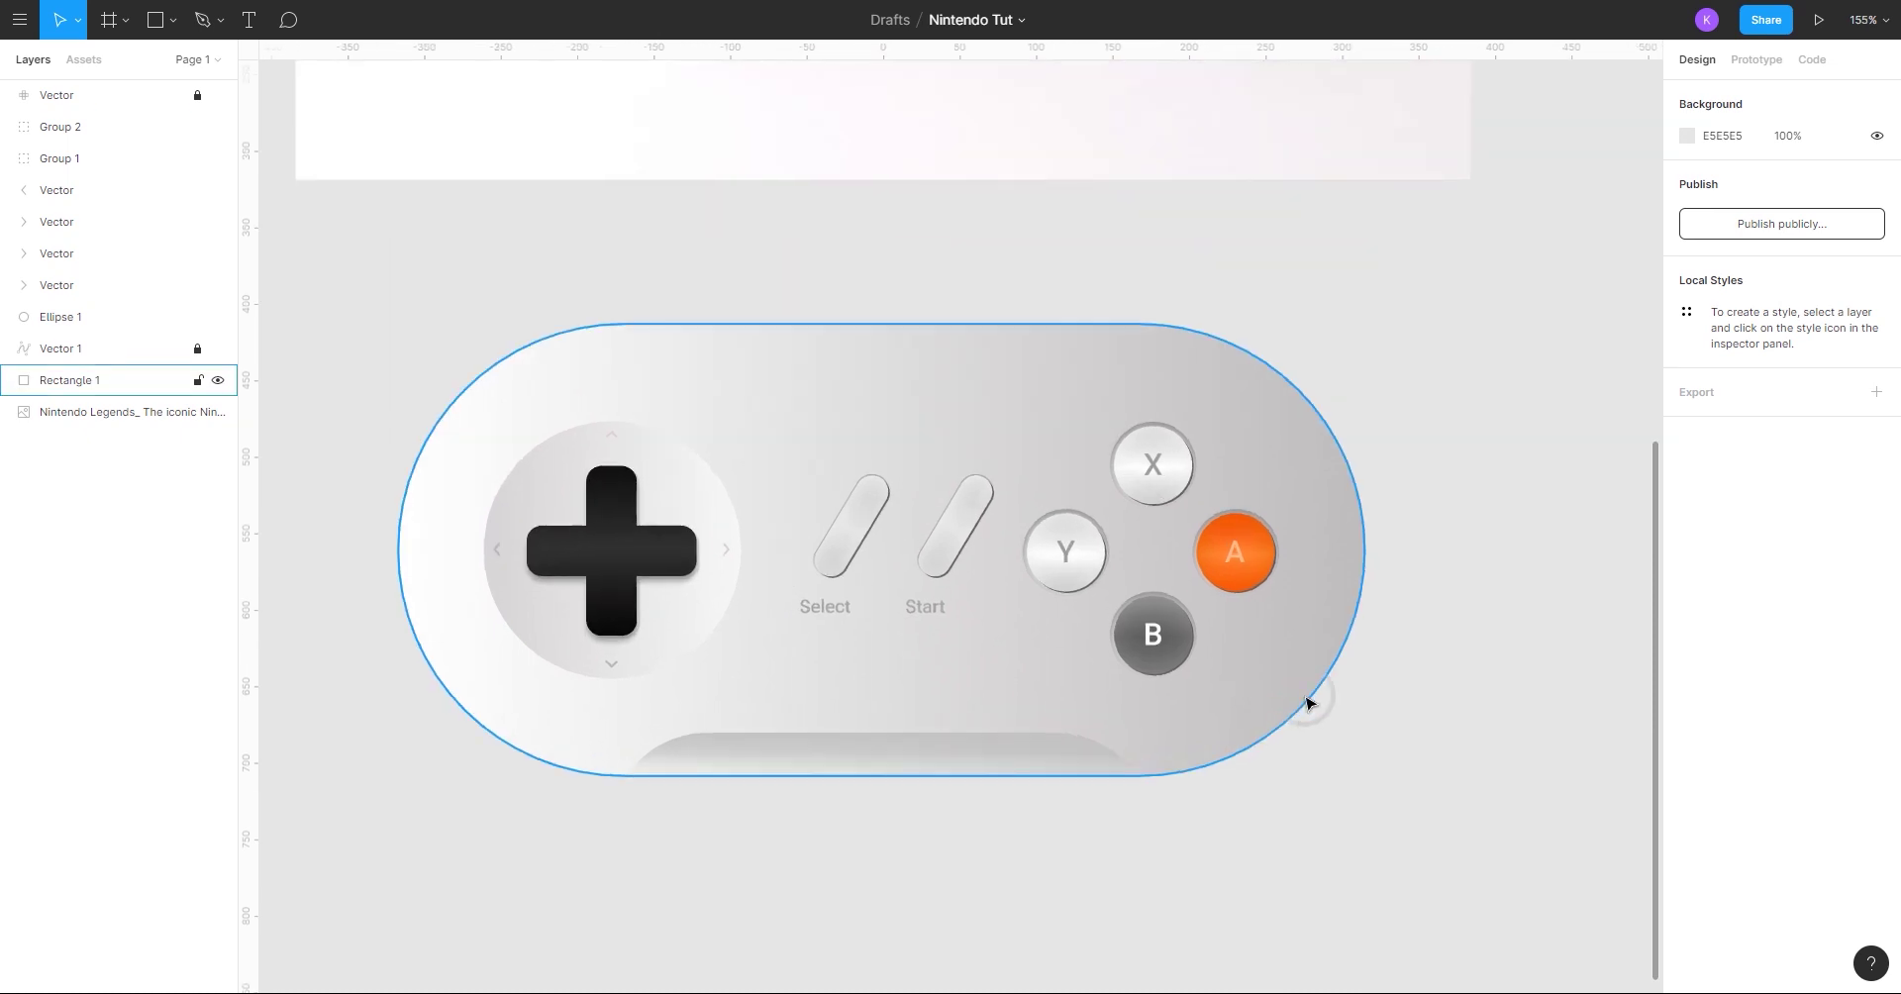
- Compare the illustration with the reference photo and add an inner shadow effect to the controller's body shape
scroll(1368, 644, down, 5)
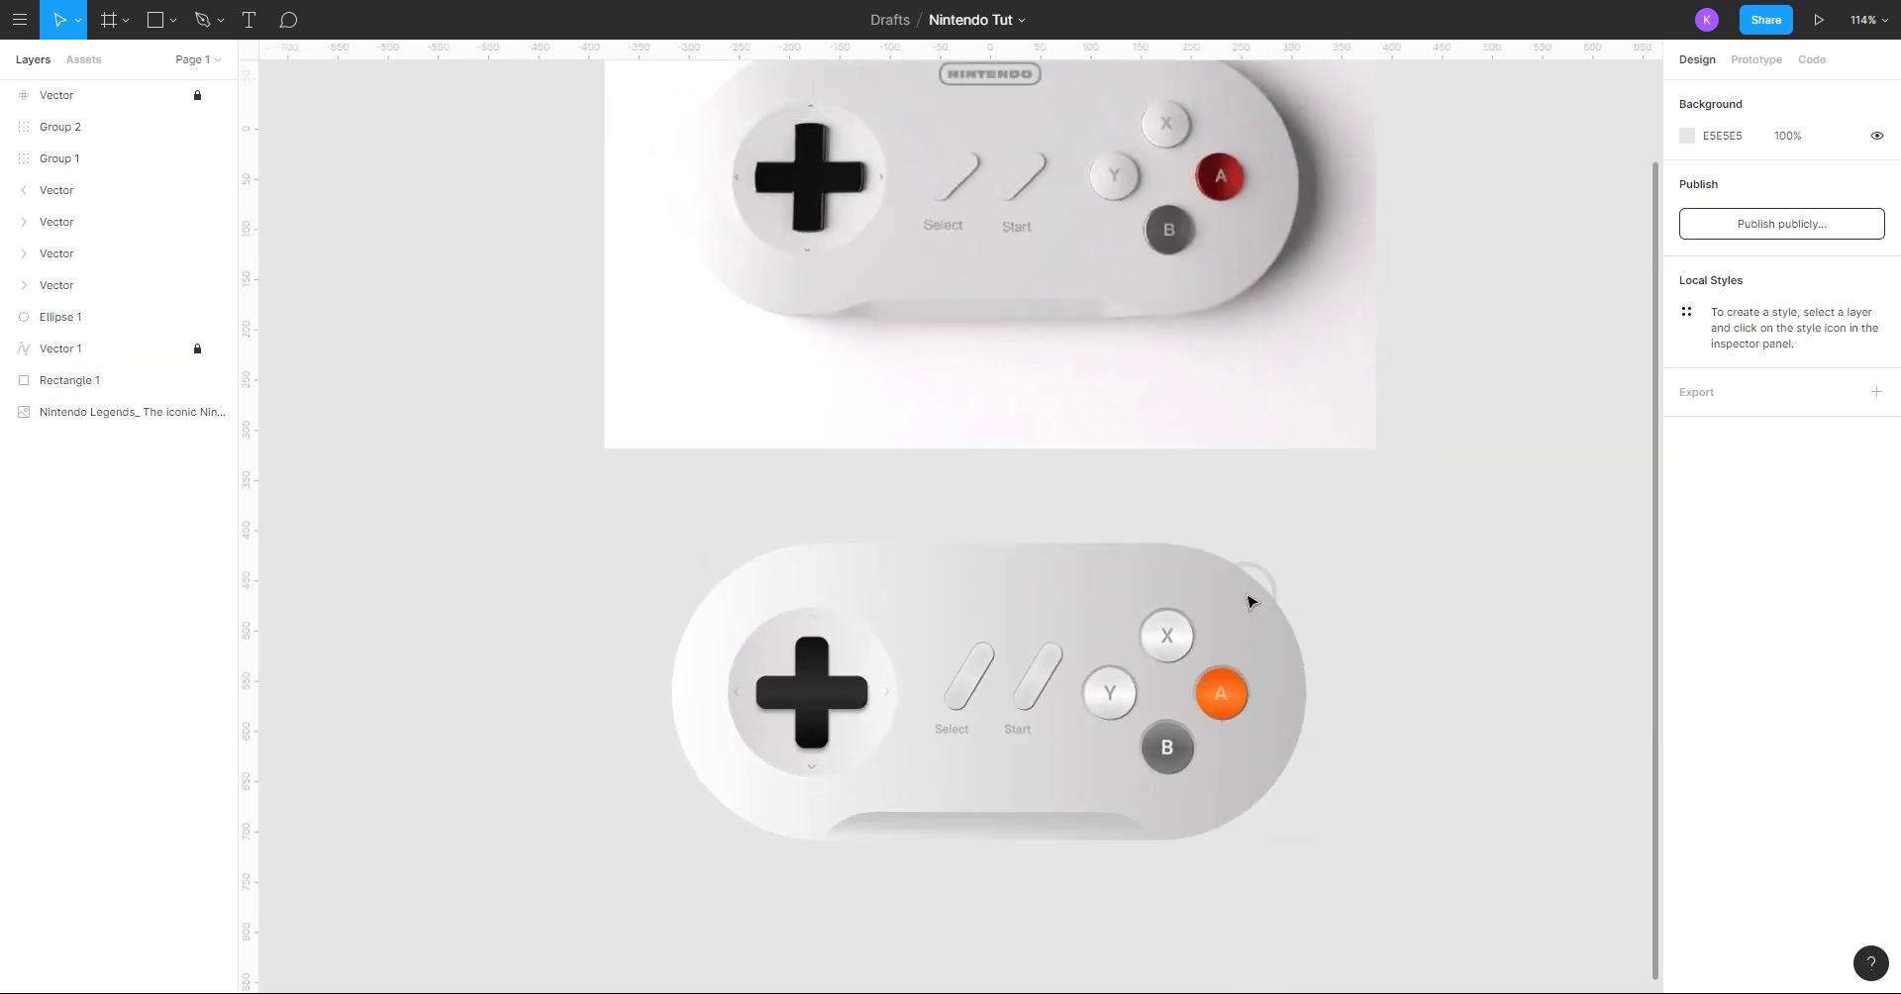
drag(971, 584, 995, 288)
scroll(993, 288, up, 4)
click(1000, 290)
scroll(1109, 305, down, 1)
drag(1109, 305, 1049, 425)
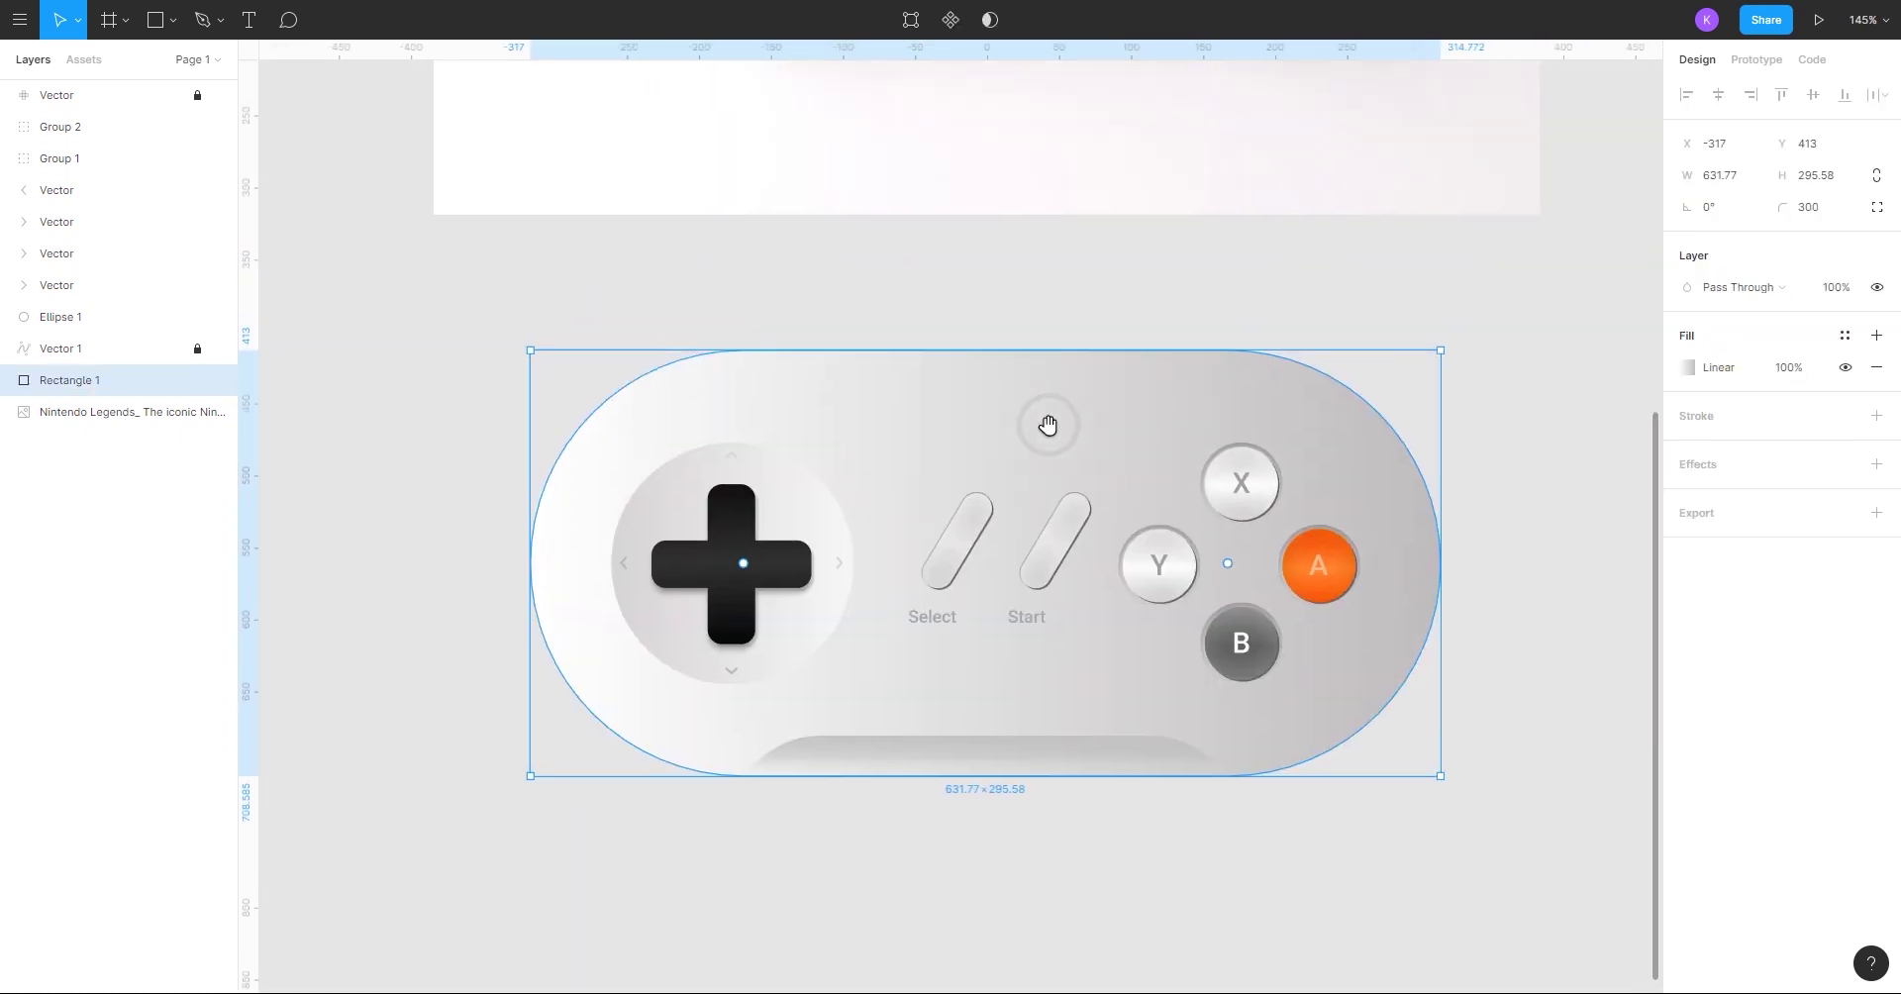
click(1866, 471)
click(1747, 496)
click(1743, 492)
- Set the body's inner shadow to a blur of 2 and an opacity of 15%
click(1686, 496)
click(1498, 581)
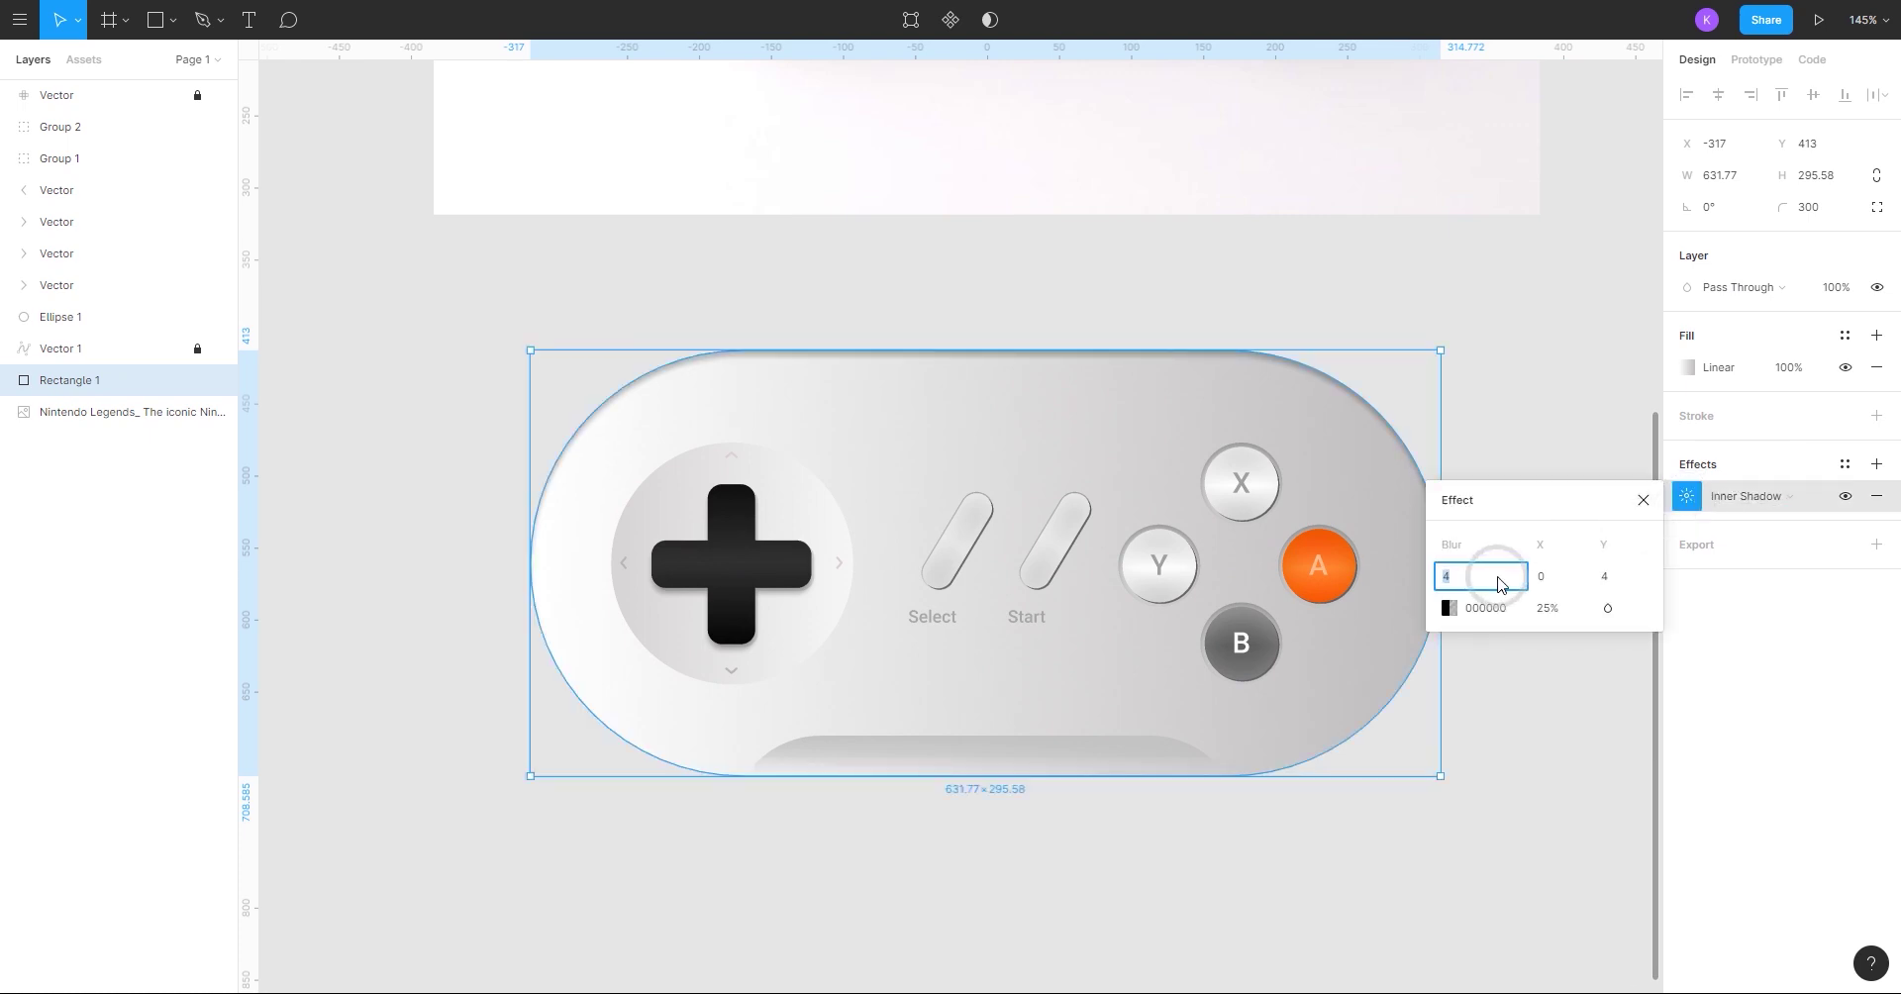
text(2)
key(Return)
click(1555, 614)
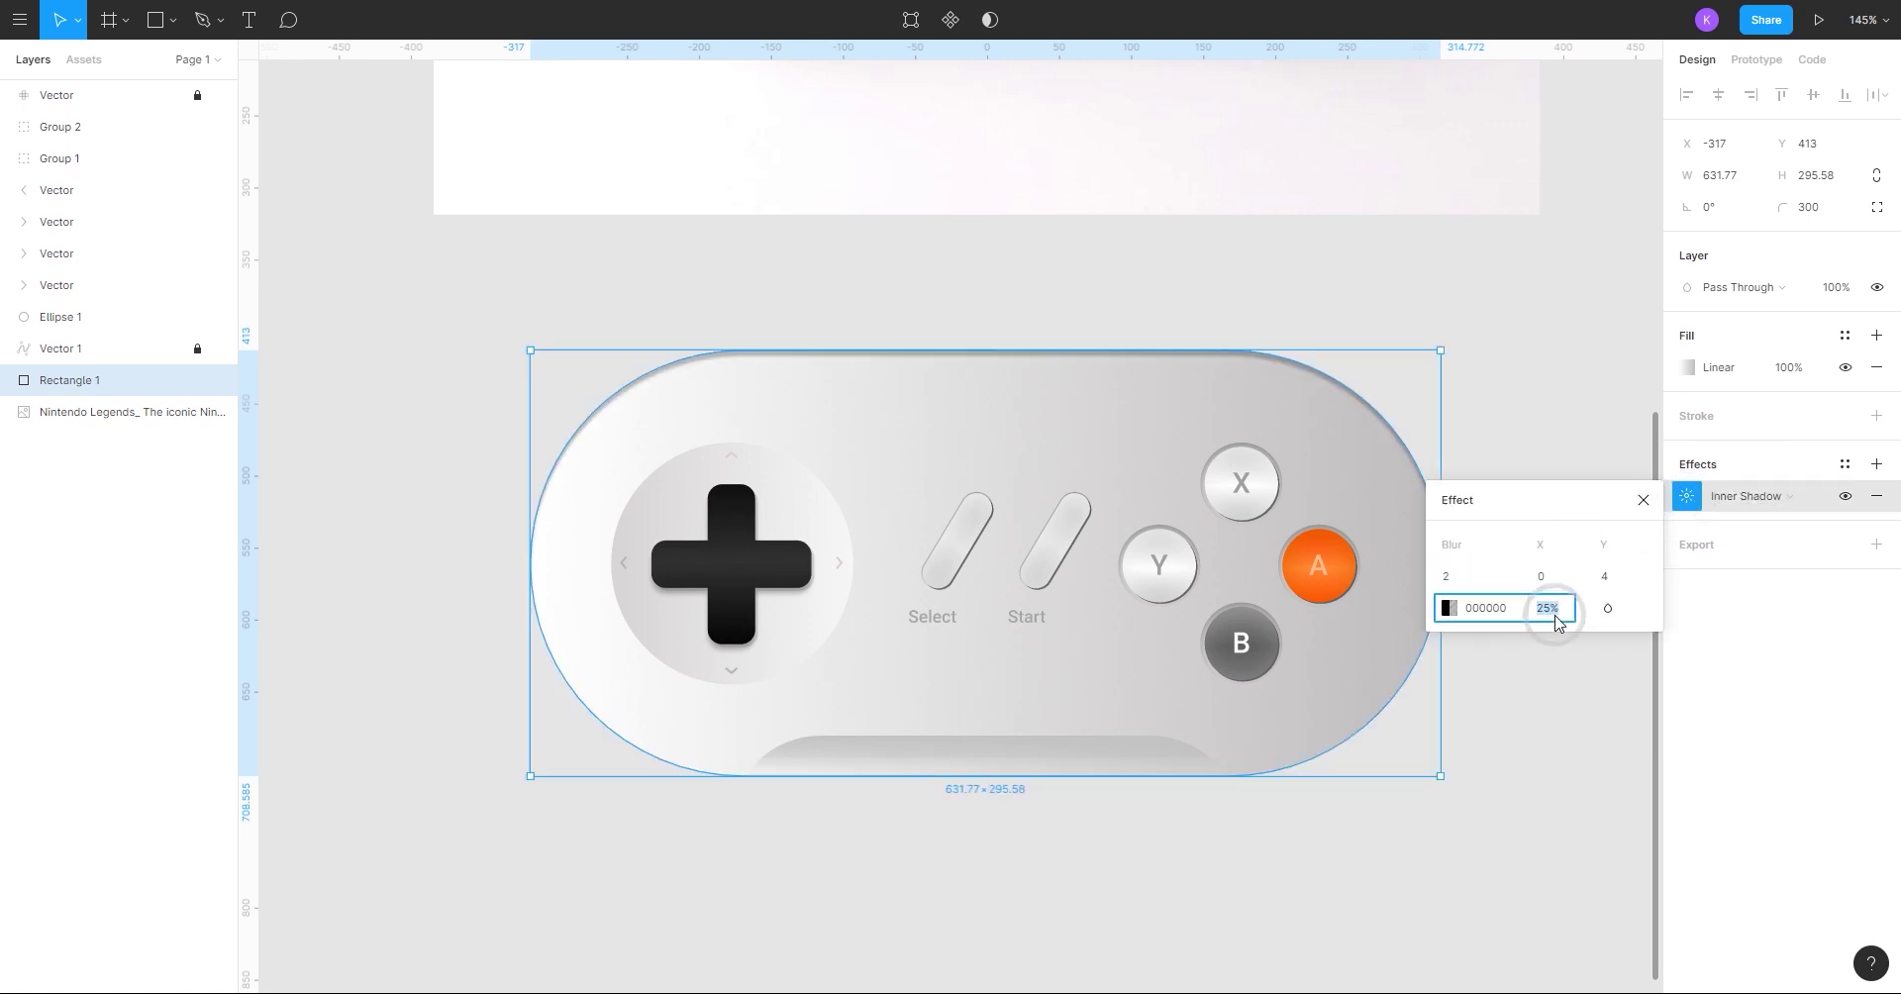
text(15)
key(Return)
- Offset the body's inner shadow to X -3 and Y 3
text(2)
key(Return)
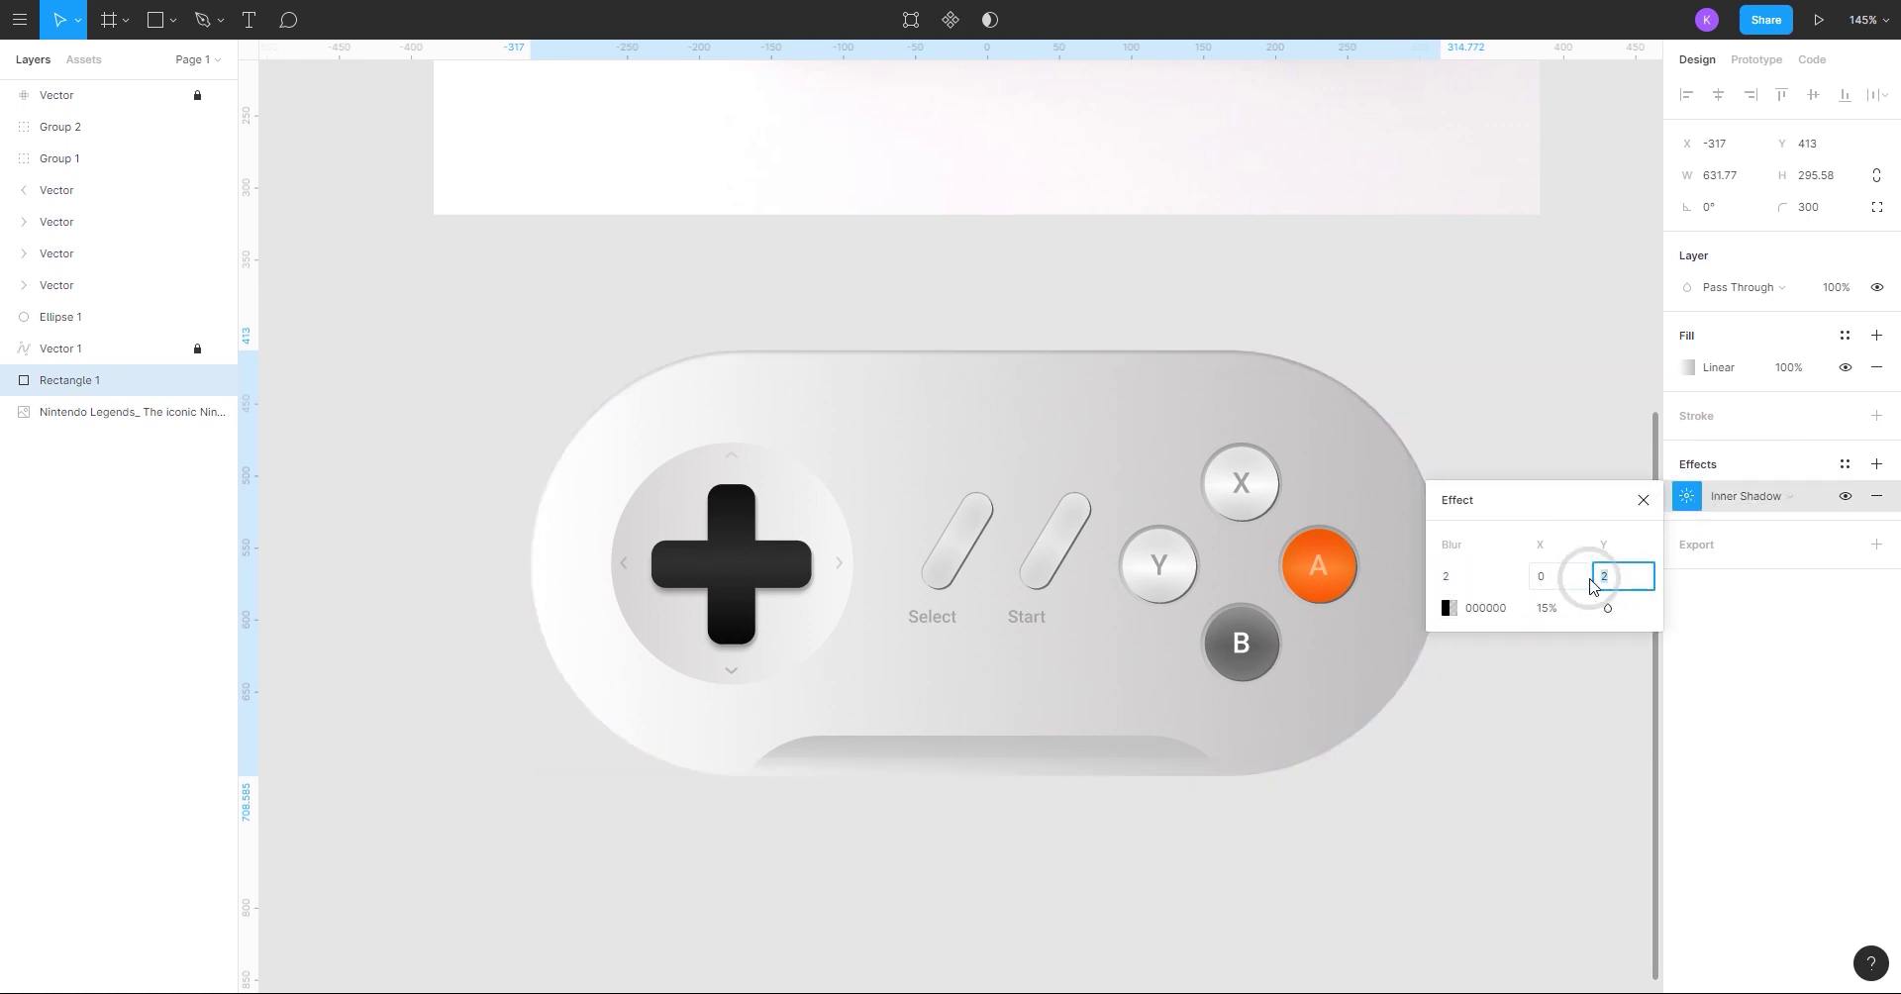
text(3)
key(Return)
click(1578, 582)
text(-3)
key(Return)
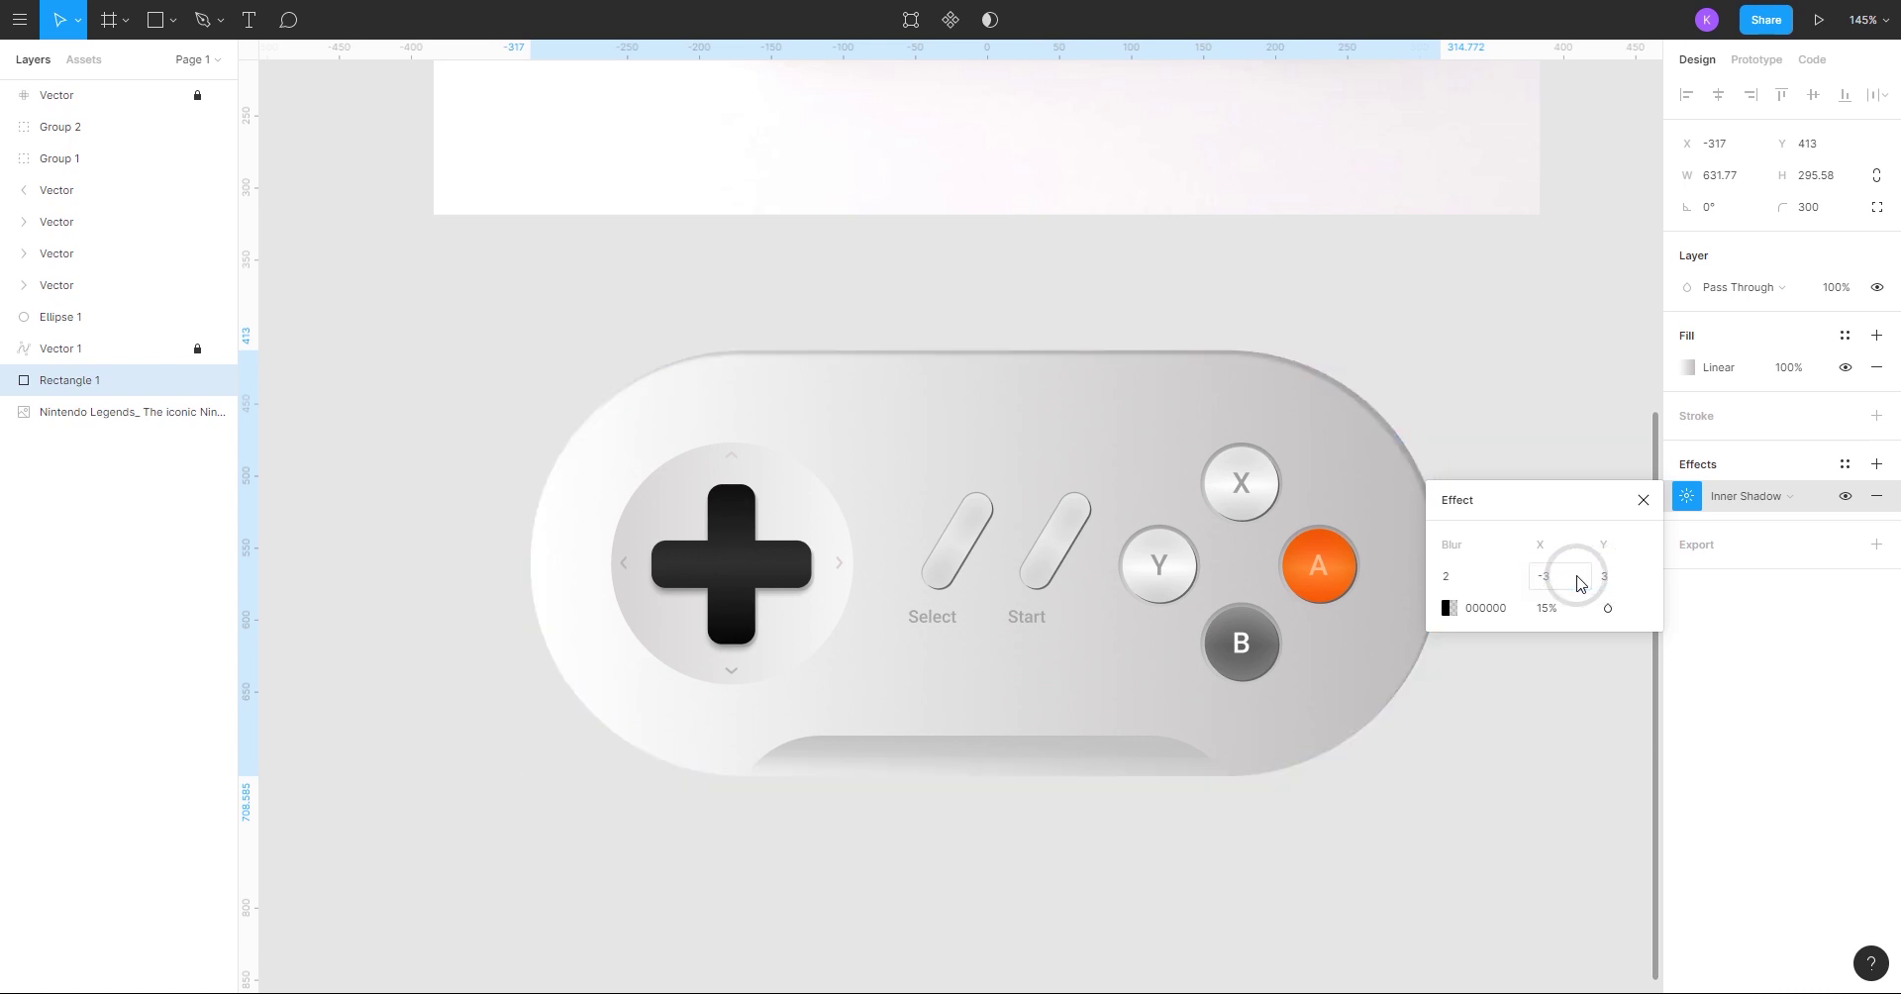
- Soften the body's inner shadow by setting its blur to 5 and its opacity to 10%
drag(1204, 451, 1017, 416)
click(1329, 527)
scroll(1328, 527, down, 1)
drag(1355, 532, 1460, 561)
click(1332, 545)
click(1686, 496)
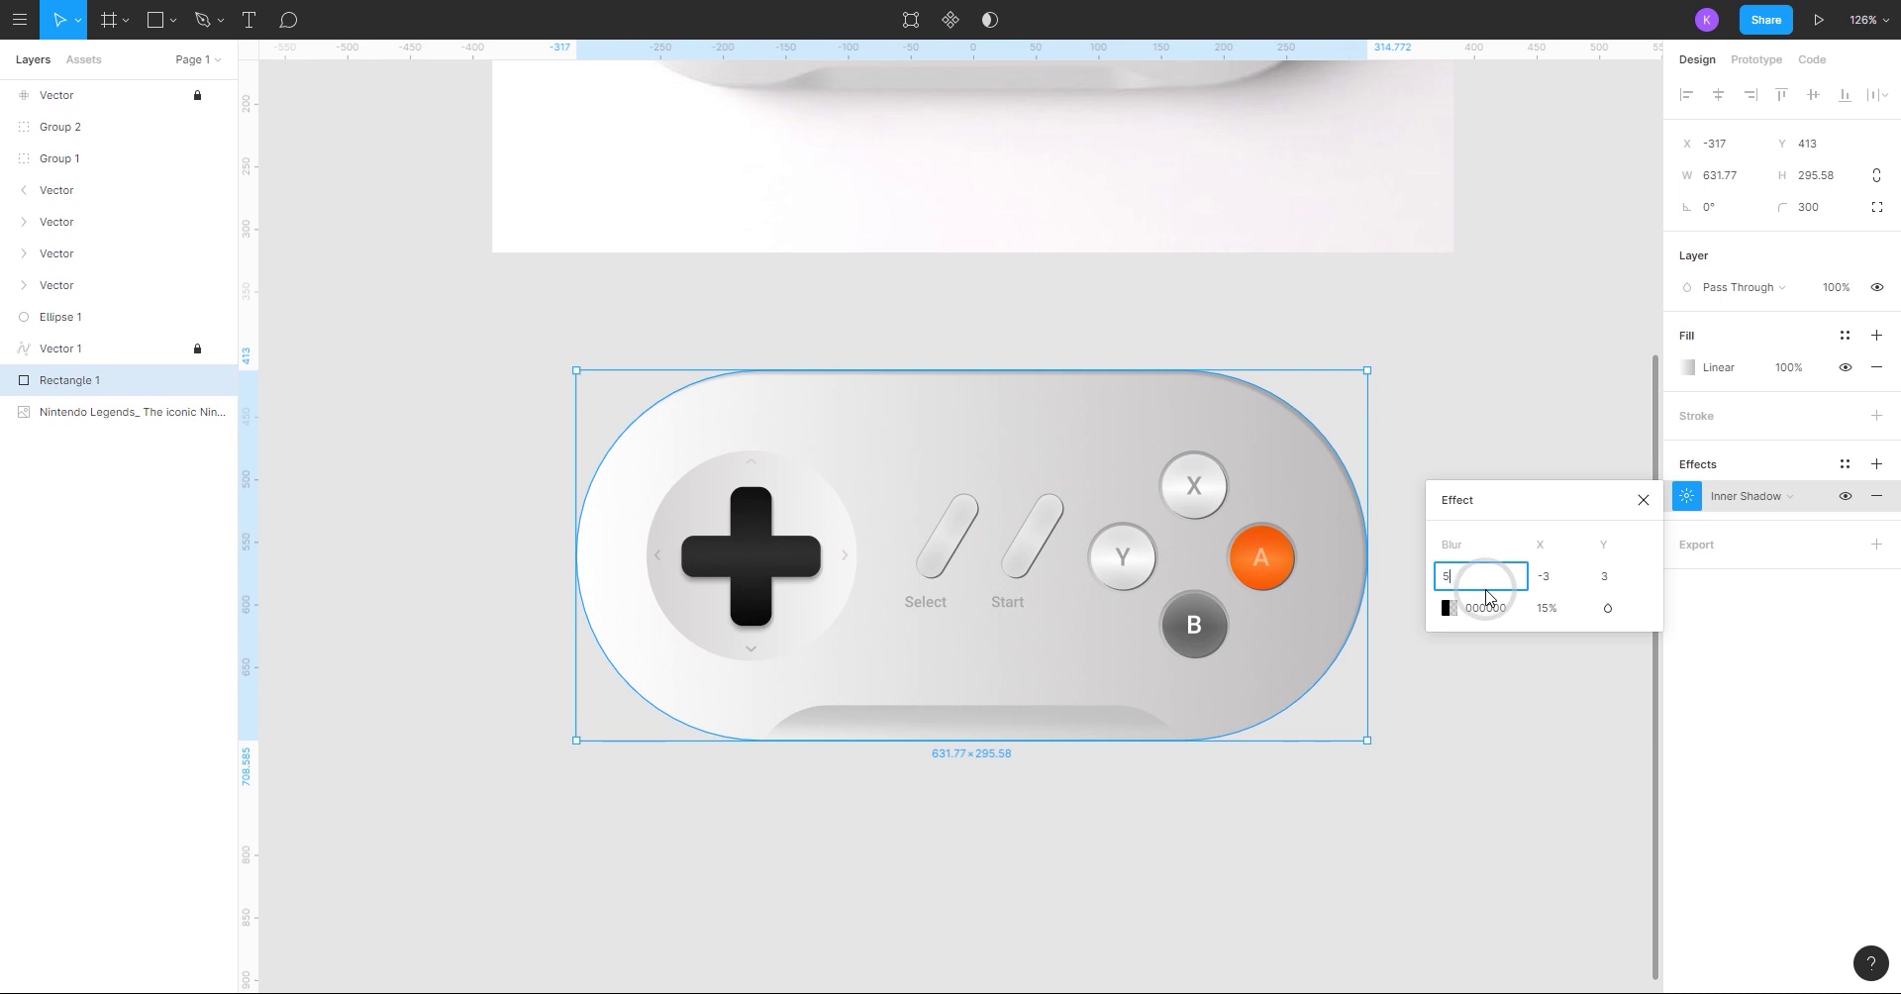
key(Return)
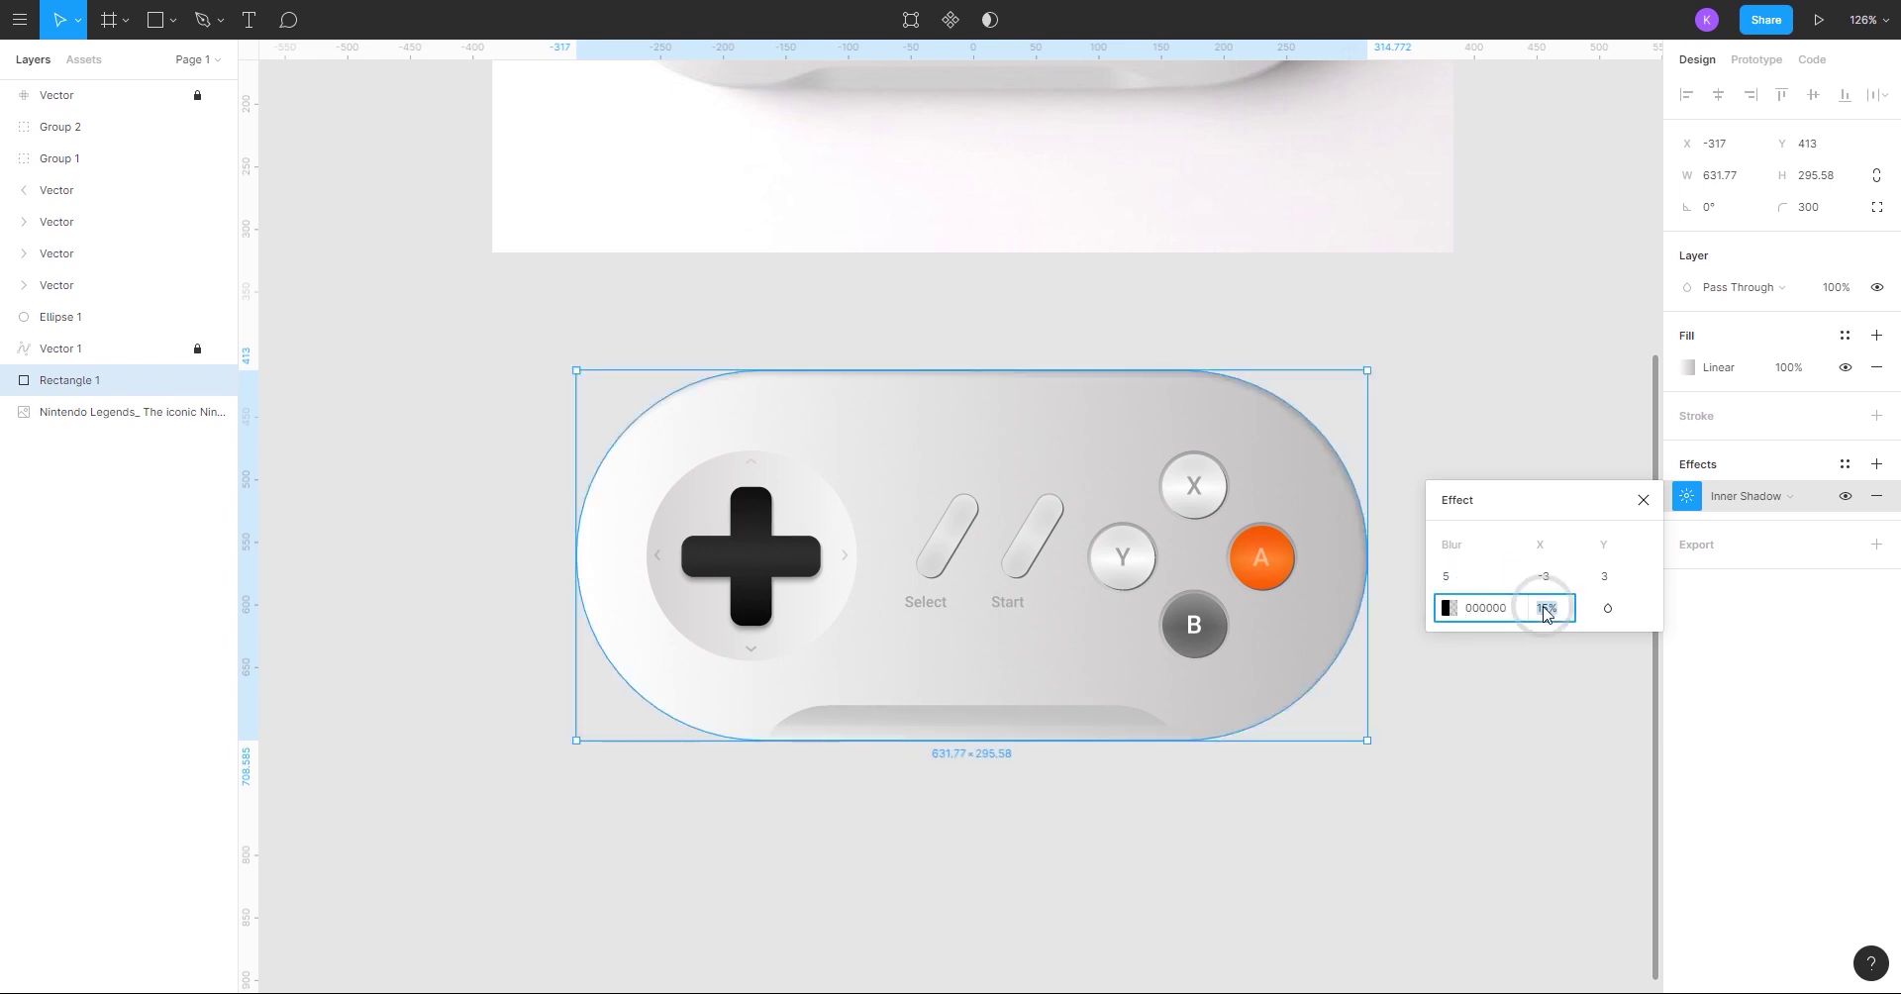
text(10)
key(Return)
- Add a second effect to the controller body and make it an inner shadow
click(1876, 464)
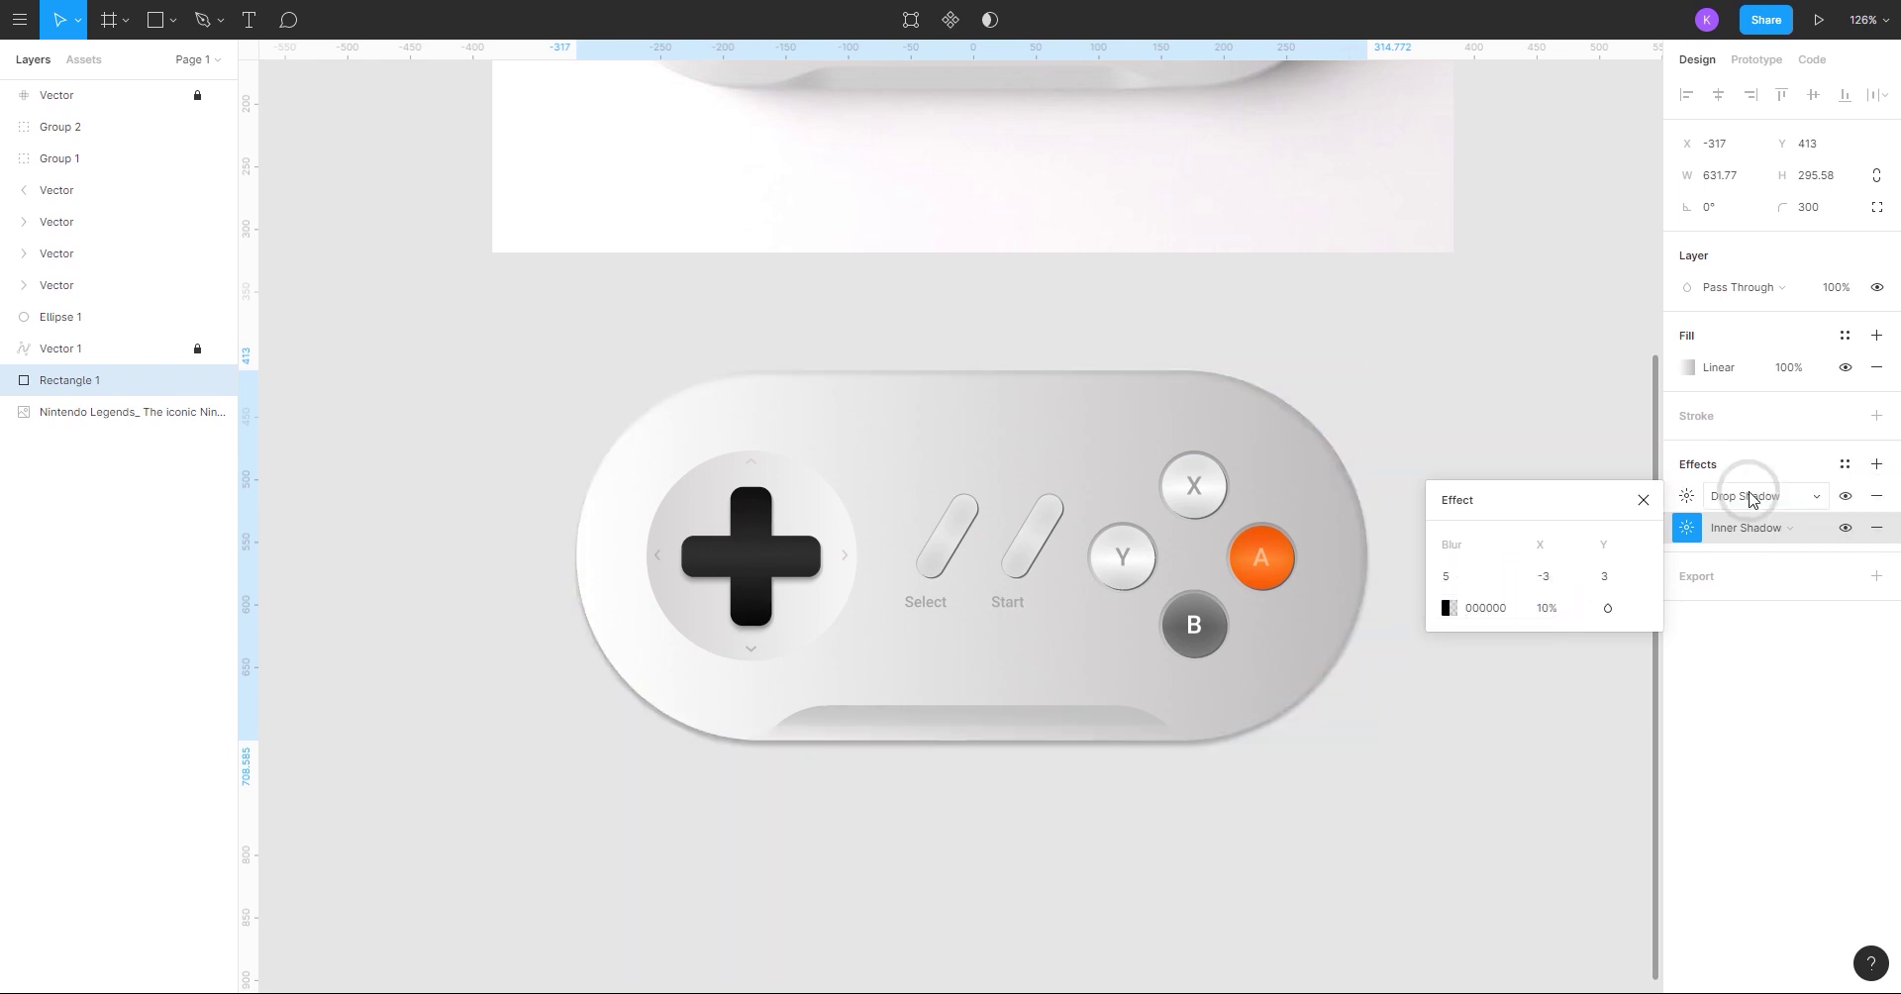
click(1749, 498)
click(1749, 496)
- Change the first inner shadow's offset to X 3 and Y 0
click(1605, 577)
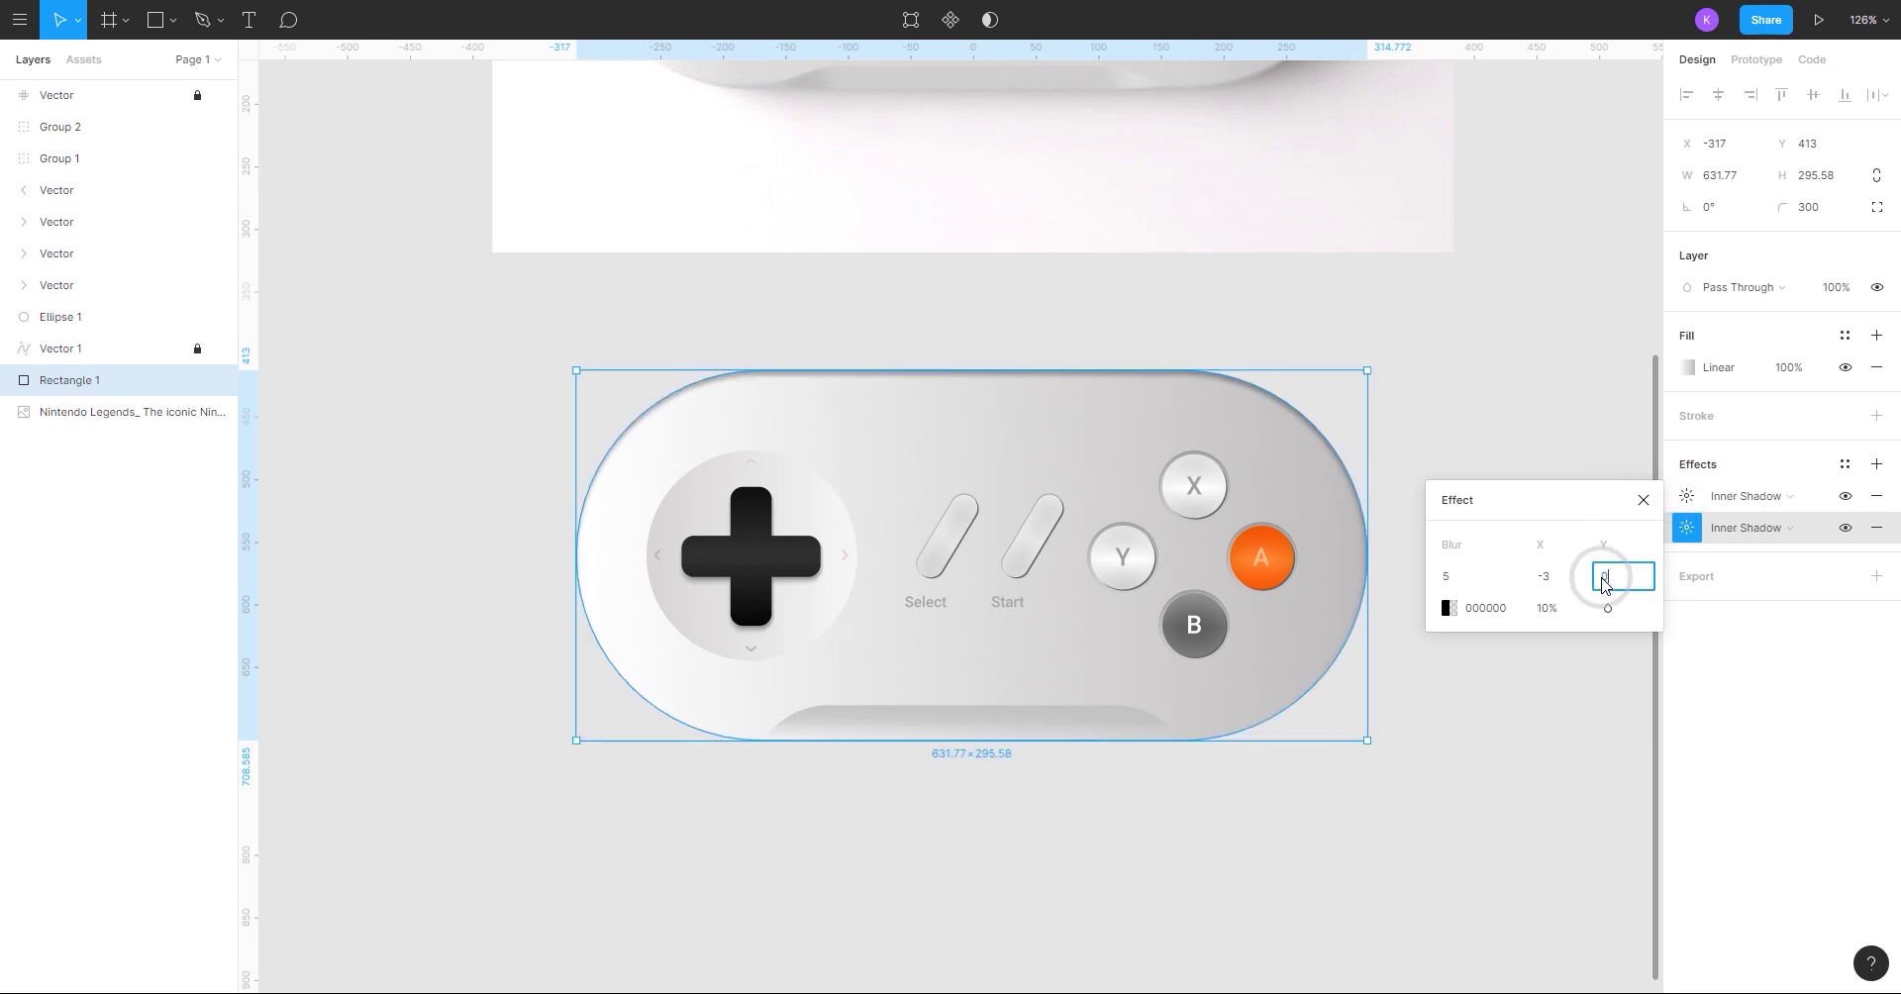
text(0)
key(Return)
click(1574, 577)
text(3)
key(Return)
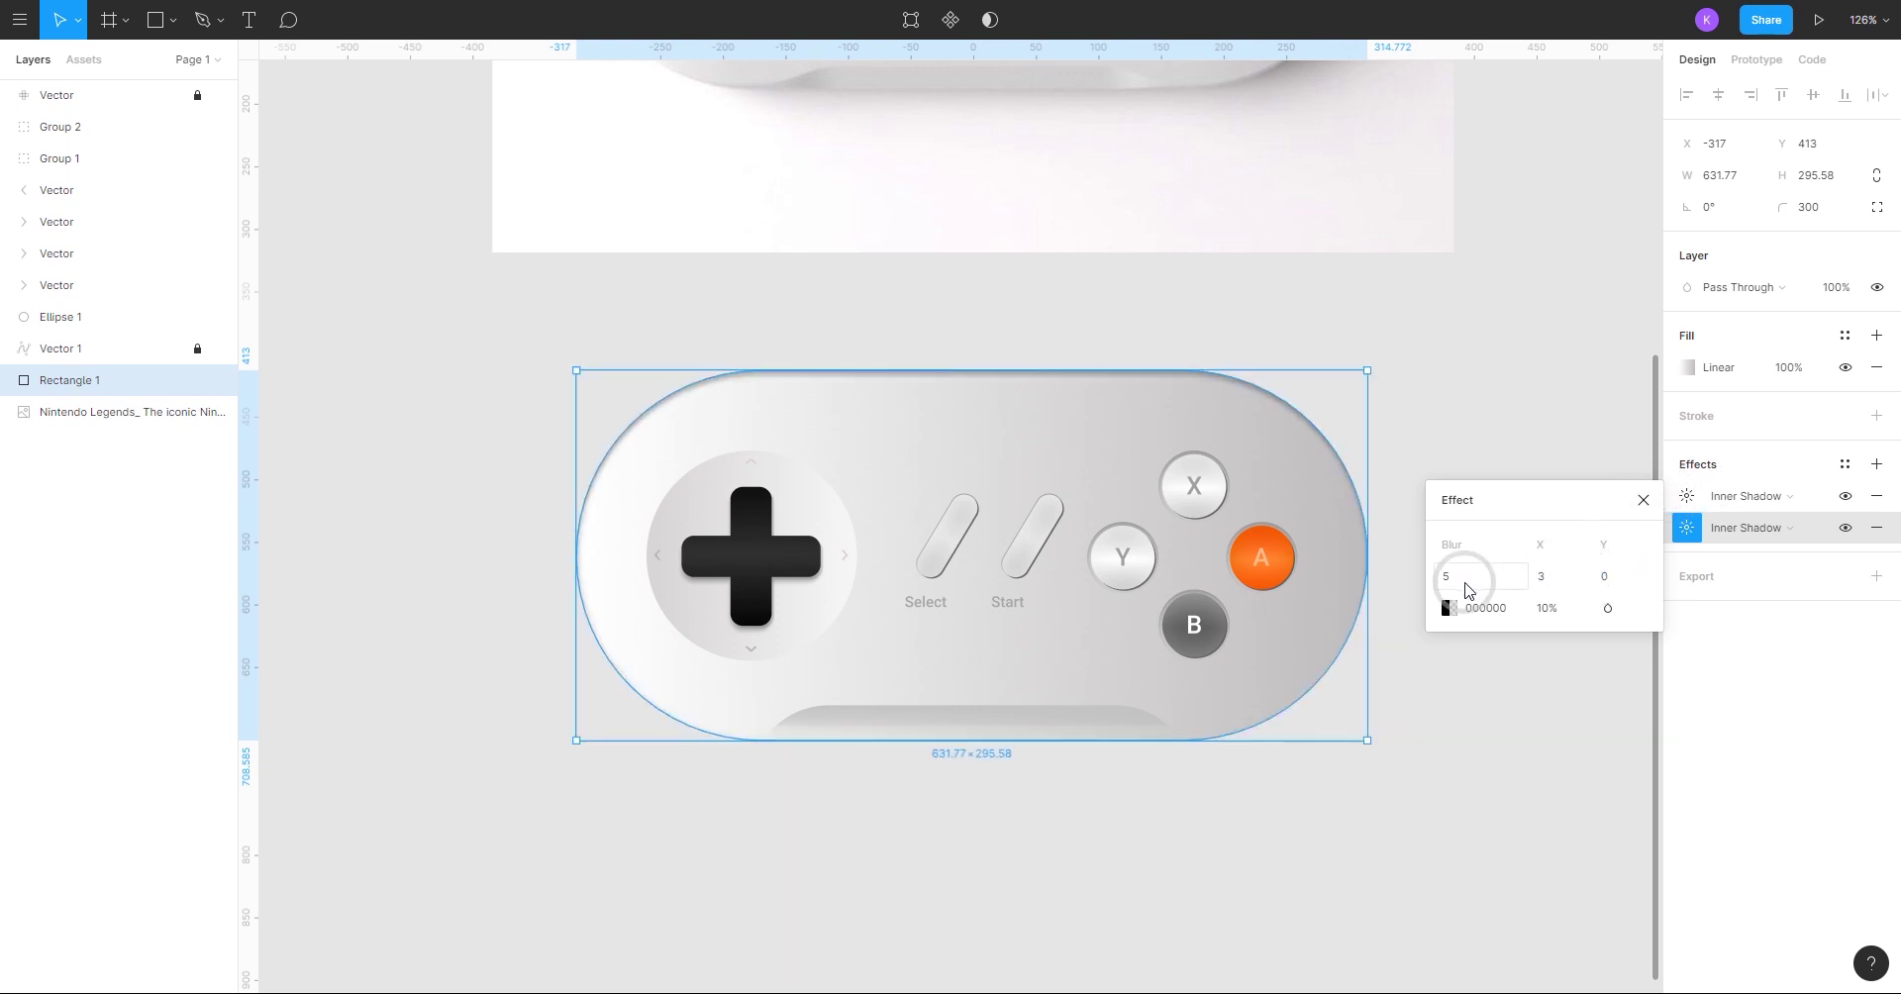
- Recolour the inner shadow offset to X 3 with light grey E7E7E7 at 100% opacity
click(1449, 608)
click(1216, 772)
click(934, 426)
drag(1189, 513, 1154, 563)
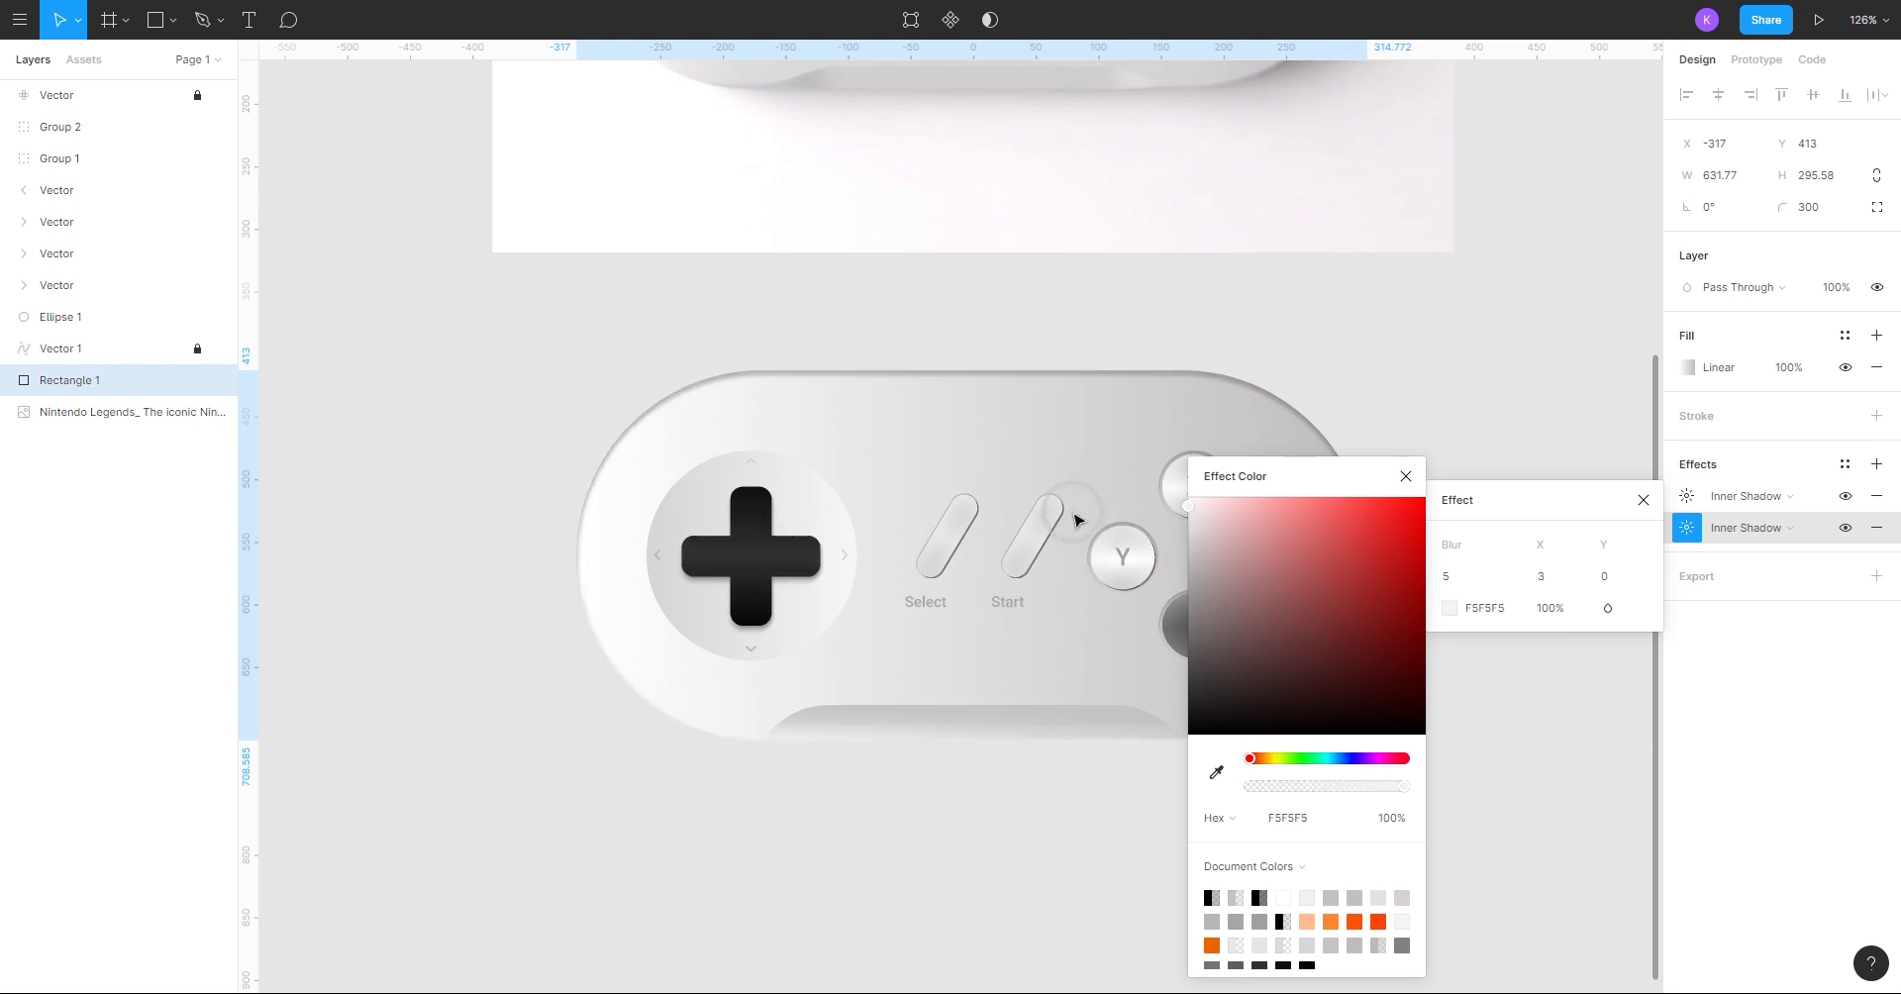
drag(1074, 541, 1183, 519)
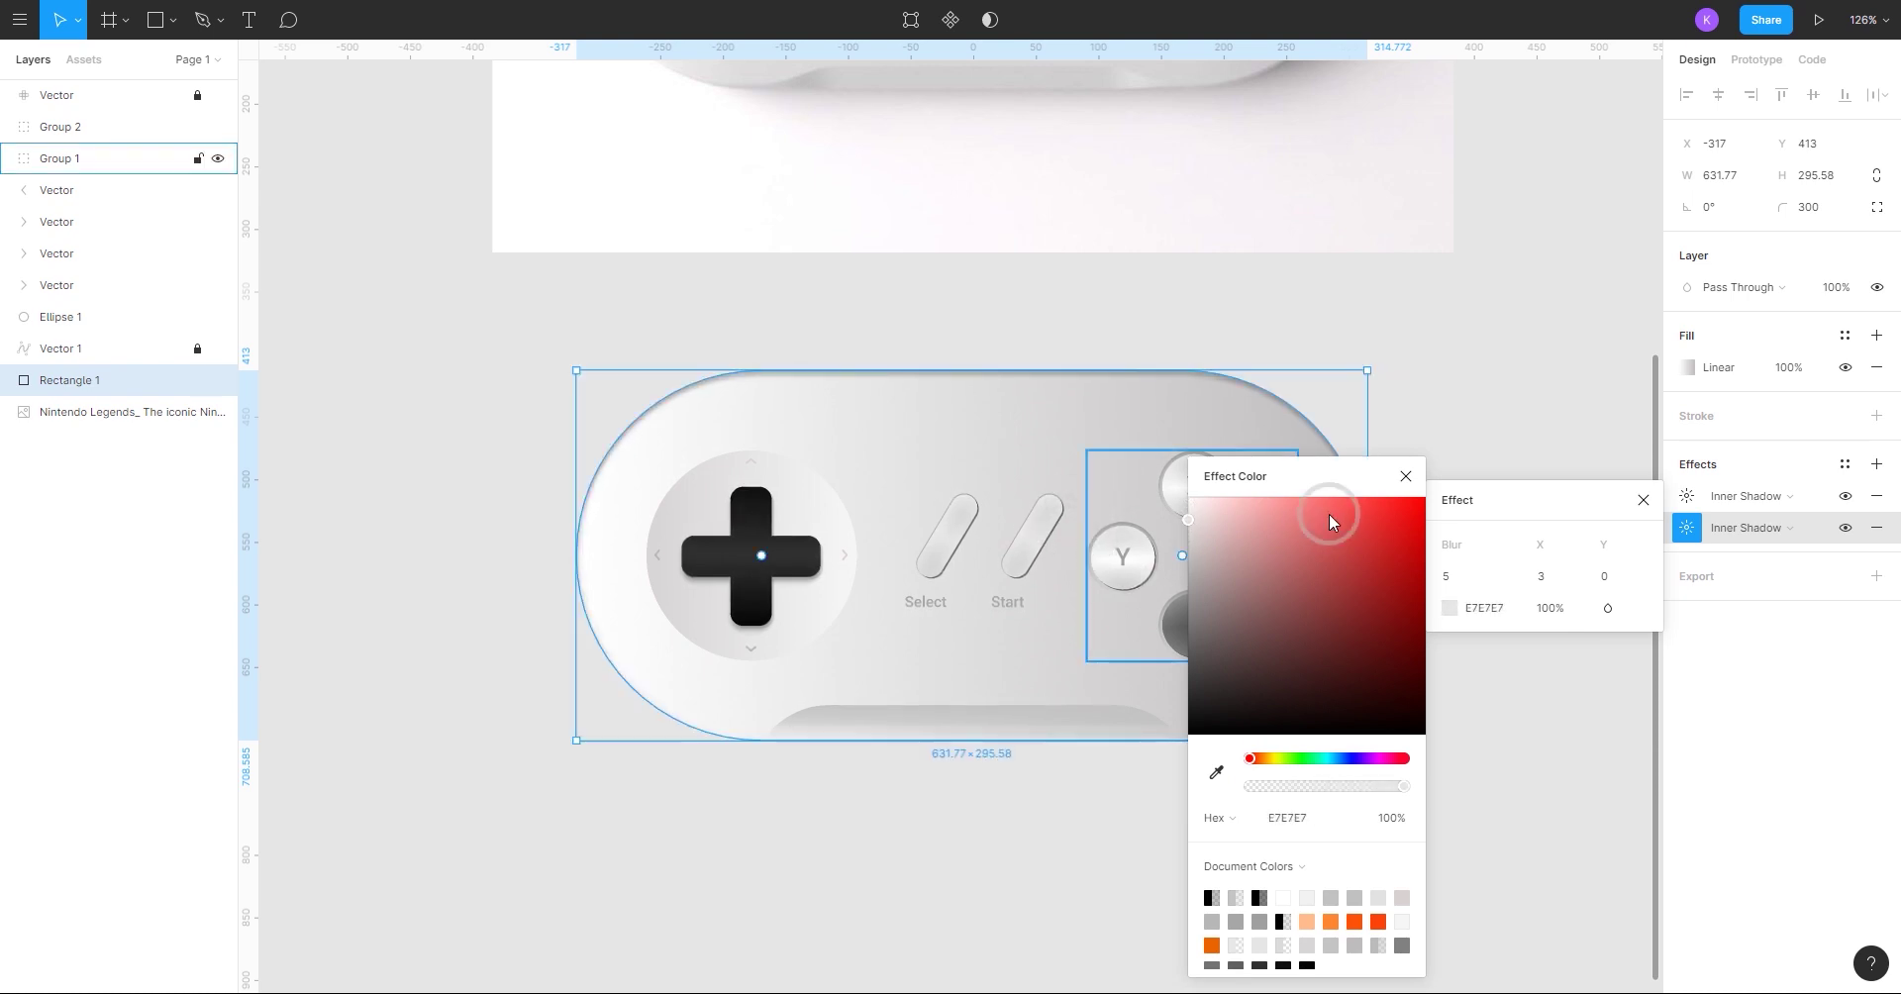
- Change the newly added inner shadow's colour to a mid grey and deselect the body
click(1747, 505)
click(1683, 498)
click(1449, 608)
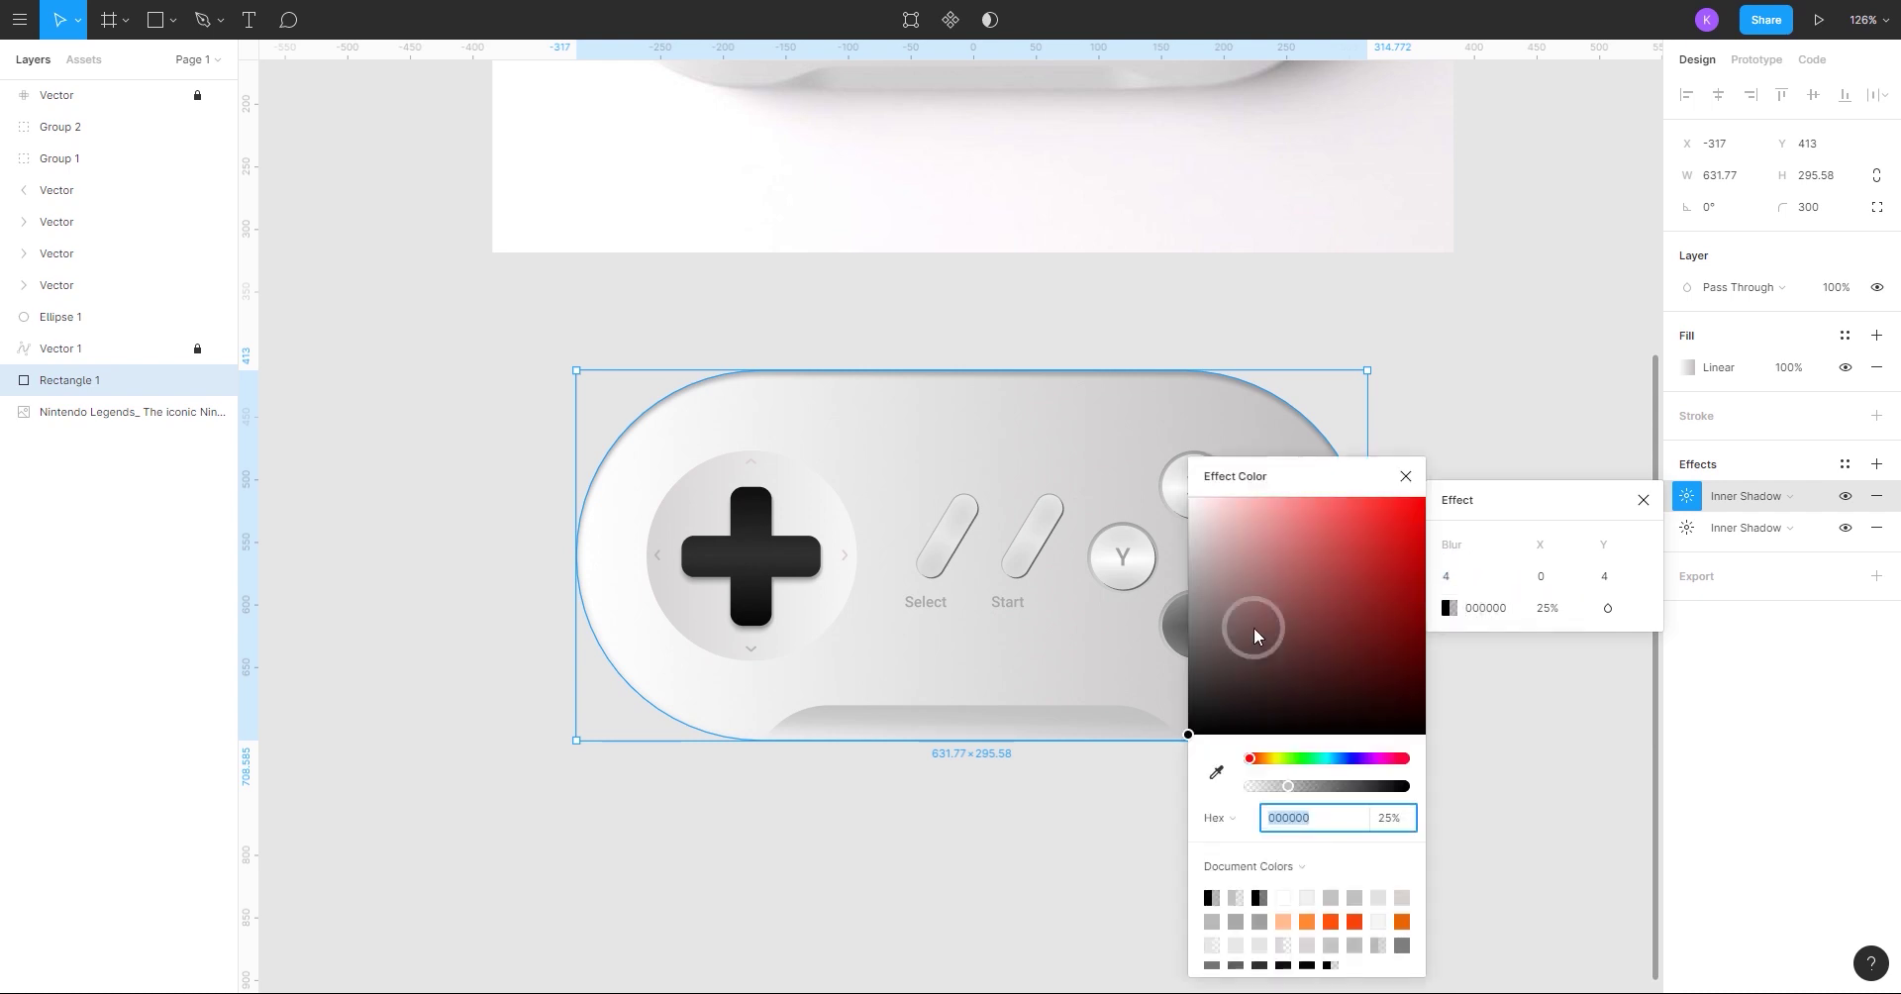
drag(1188, 595, 1153, 616)
click(1707, 510)
click(1407, 803)
scroll(1317, 830, down, 2)
scroll(1249, 869, up, 1)
scroll(1248, 868, right, 1)
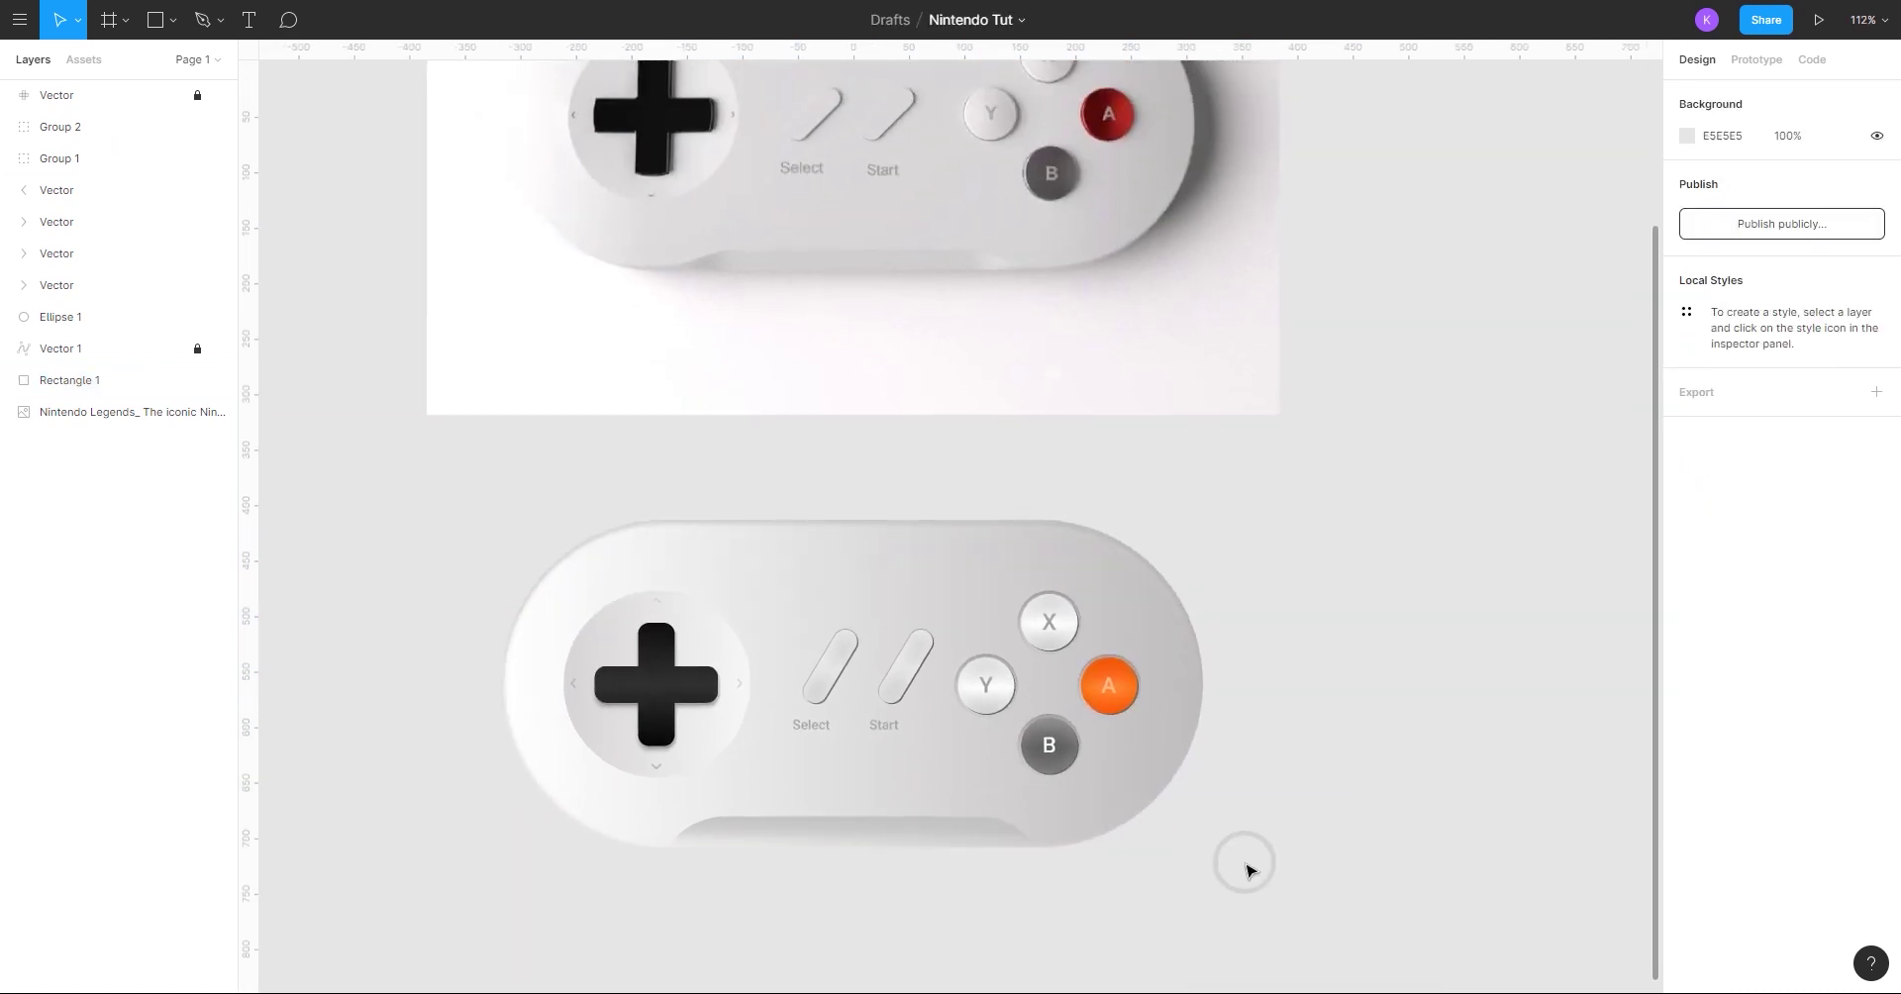
- Add a drop shadow with a blur of 20 to the controller body
click(1132, 784)
click(1874, 465)
click(1686, 496)
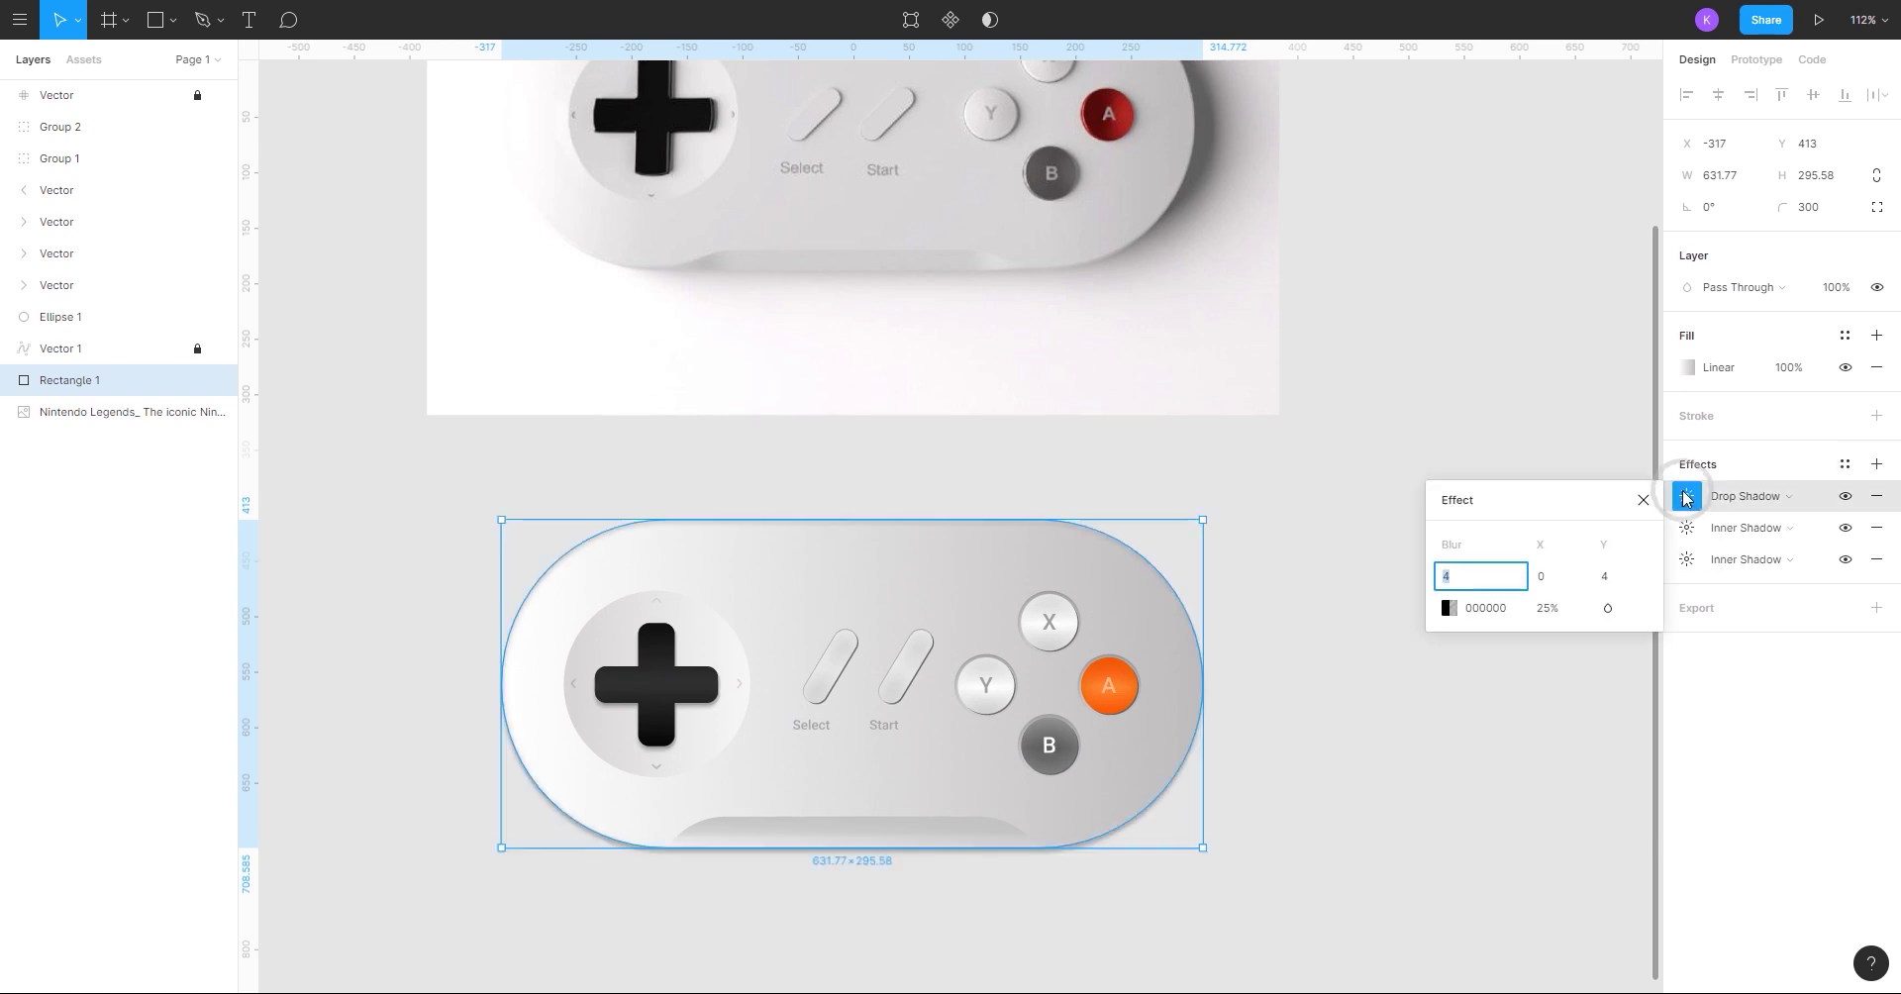
text(20)
key(Return)
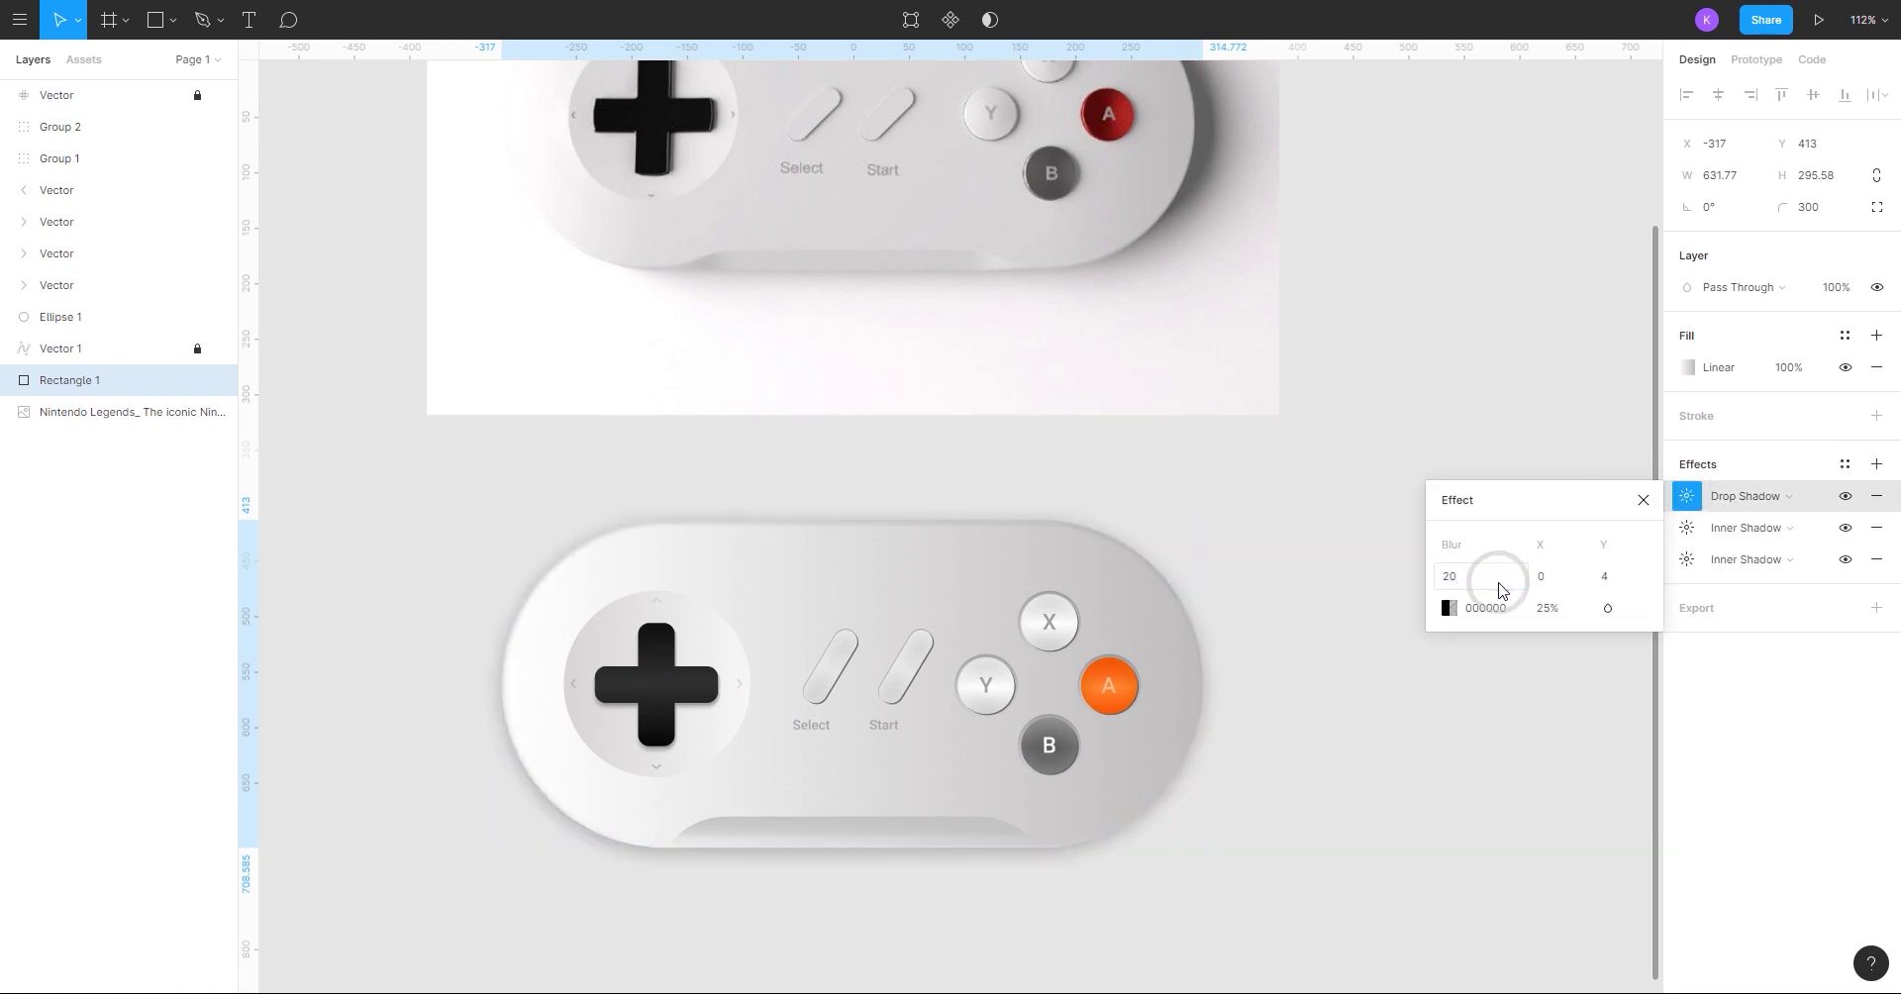
- Offset the drop shadow to X 5 and Y 5, and set its opacity to 30% after trying 50%
text(55)
key(Return)
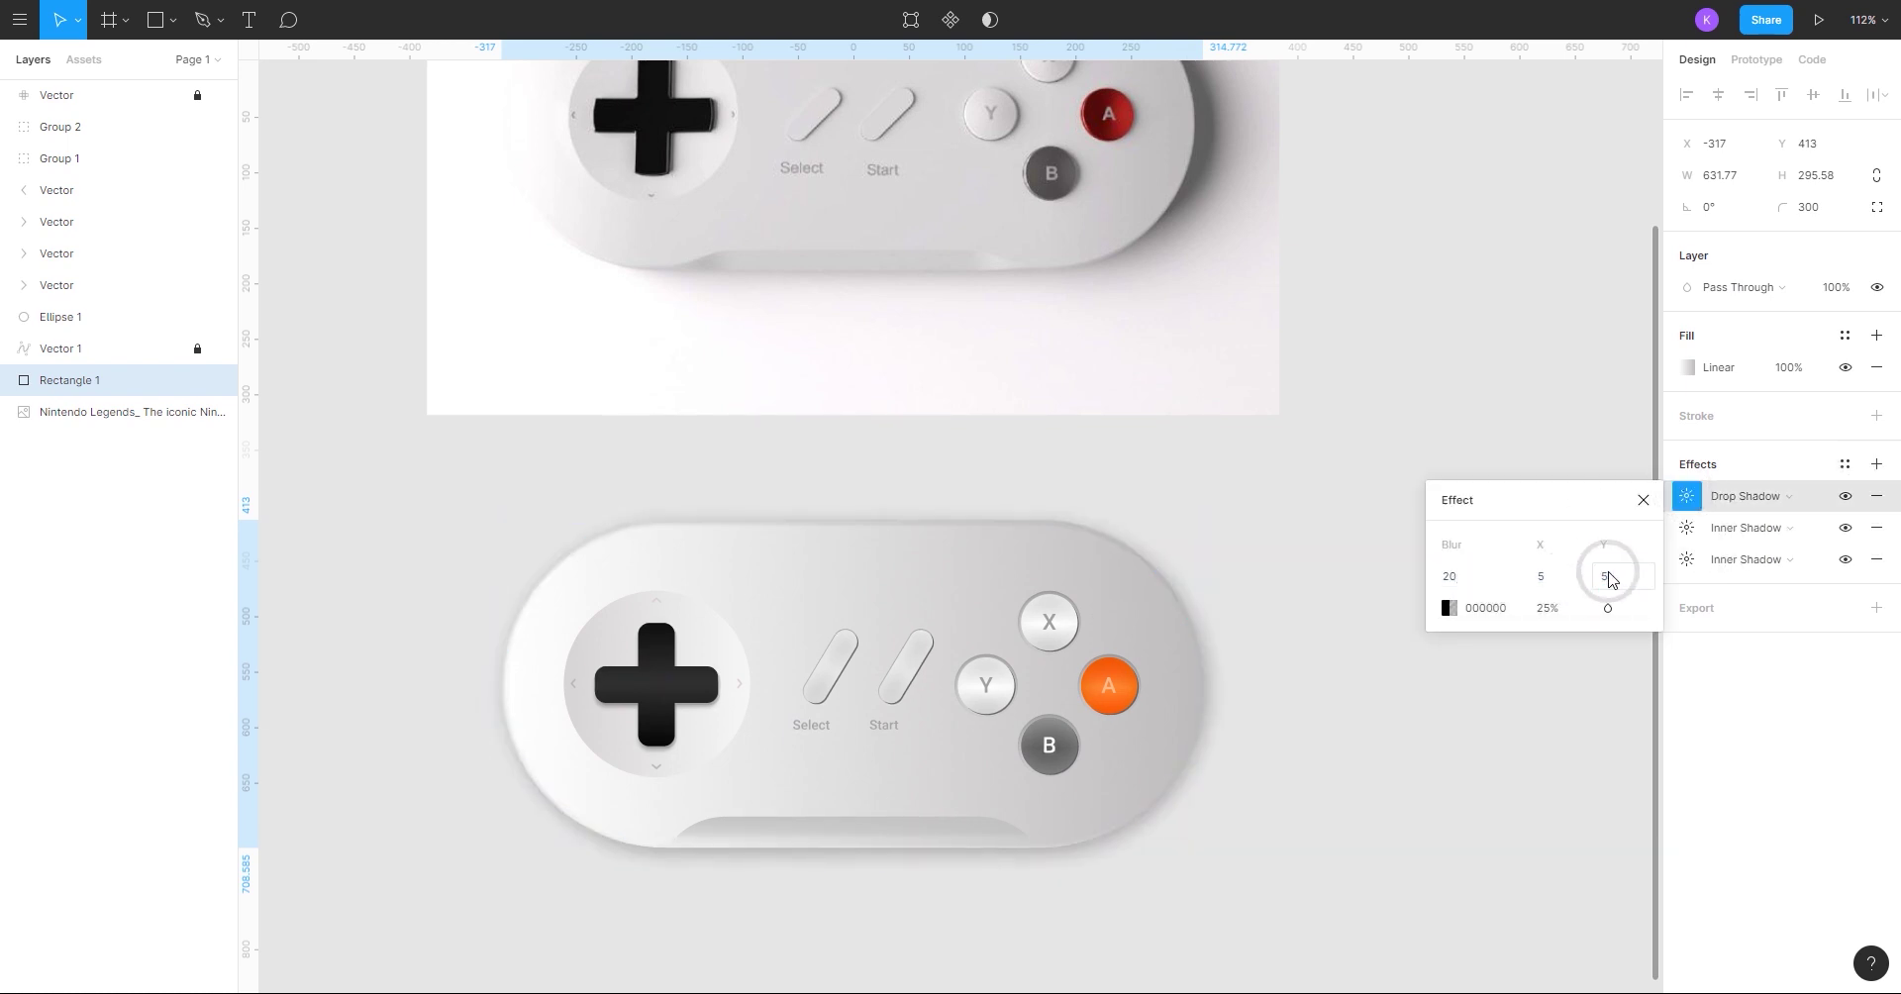
text(50)
key(Return)
text(30)
key(Return)
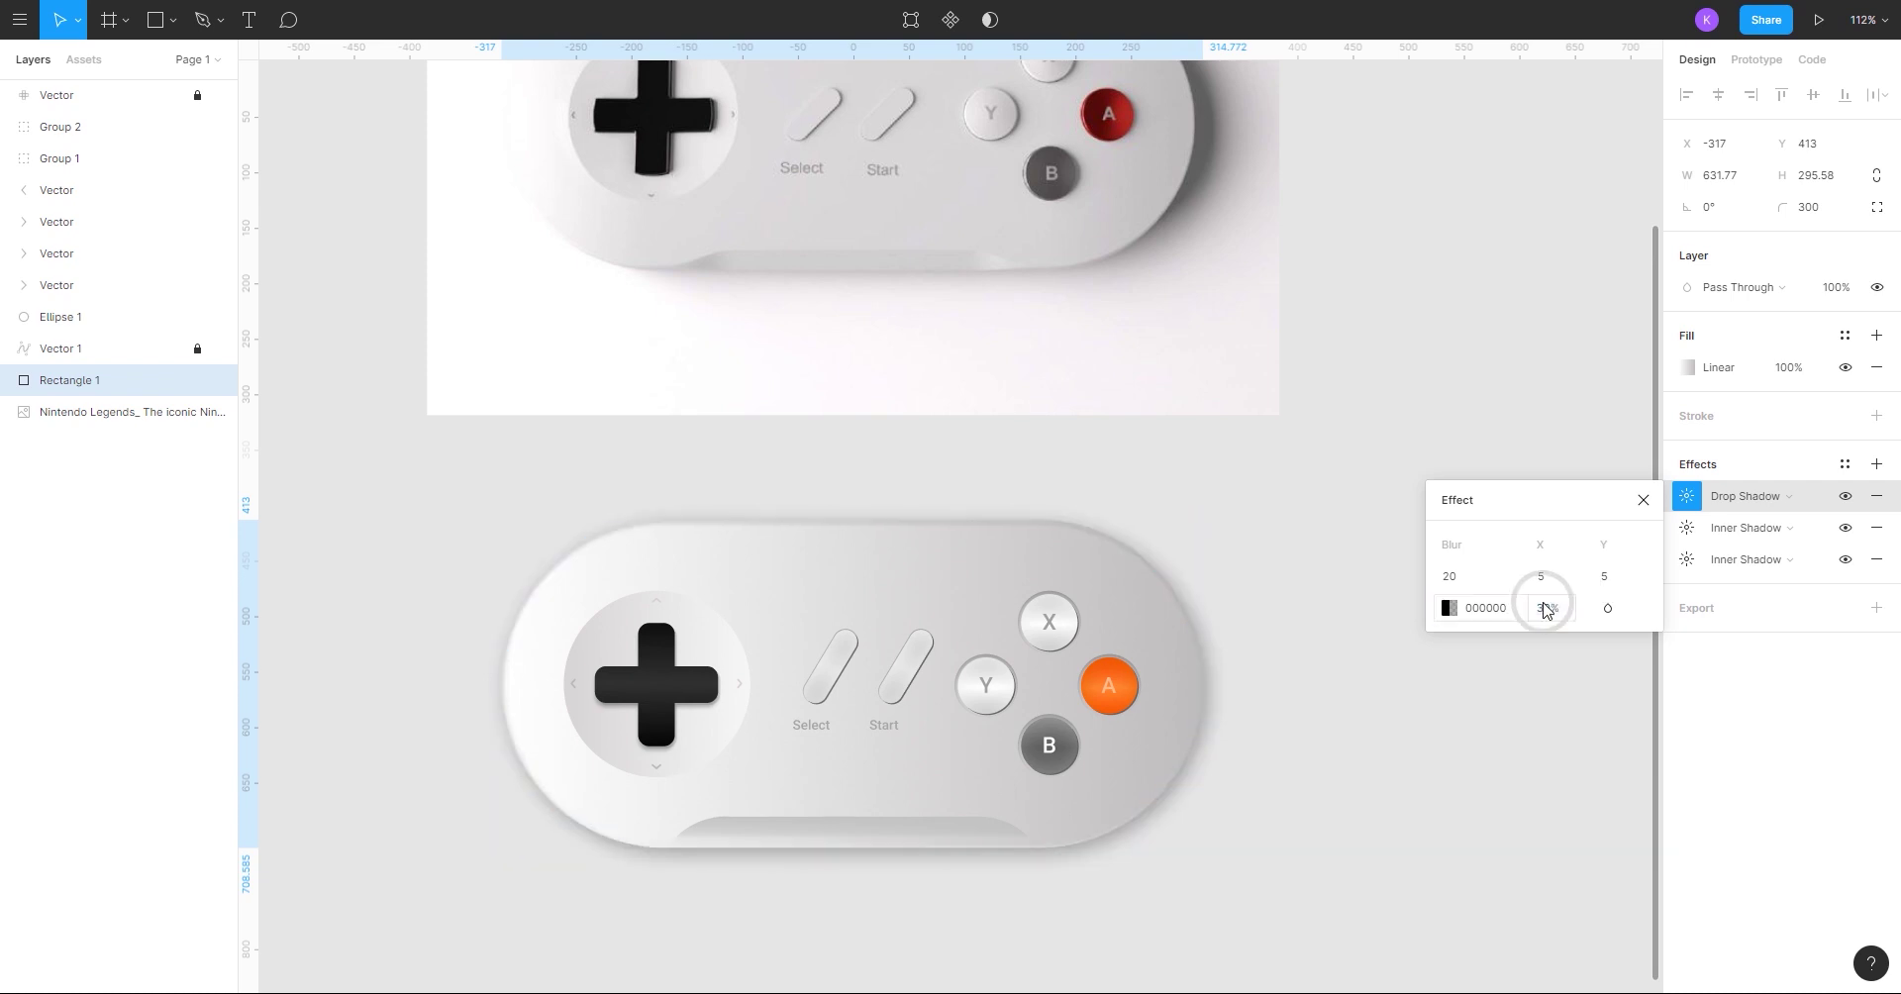
- Try offsetting the body's drop shadow only sideways, with X 10 and Y 0
click(1542, 576)
text(0)
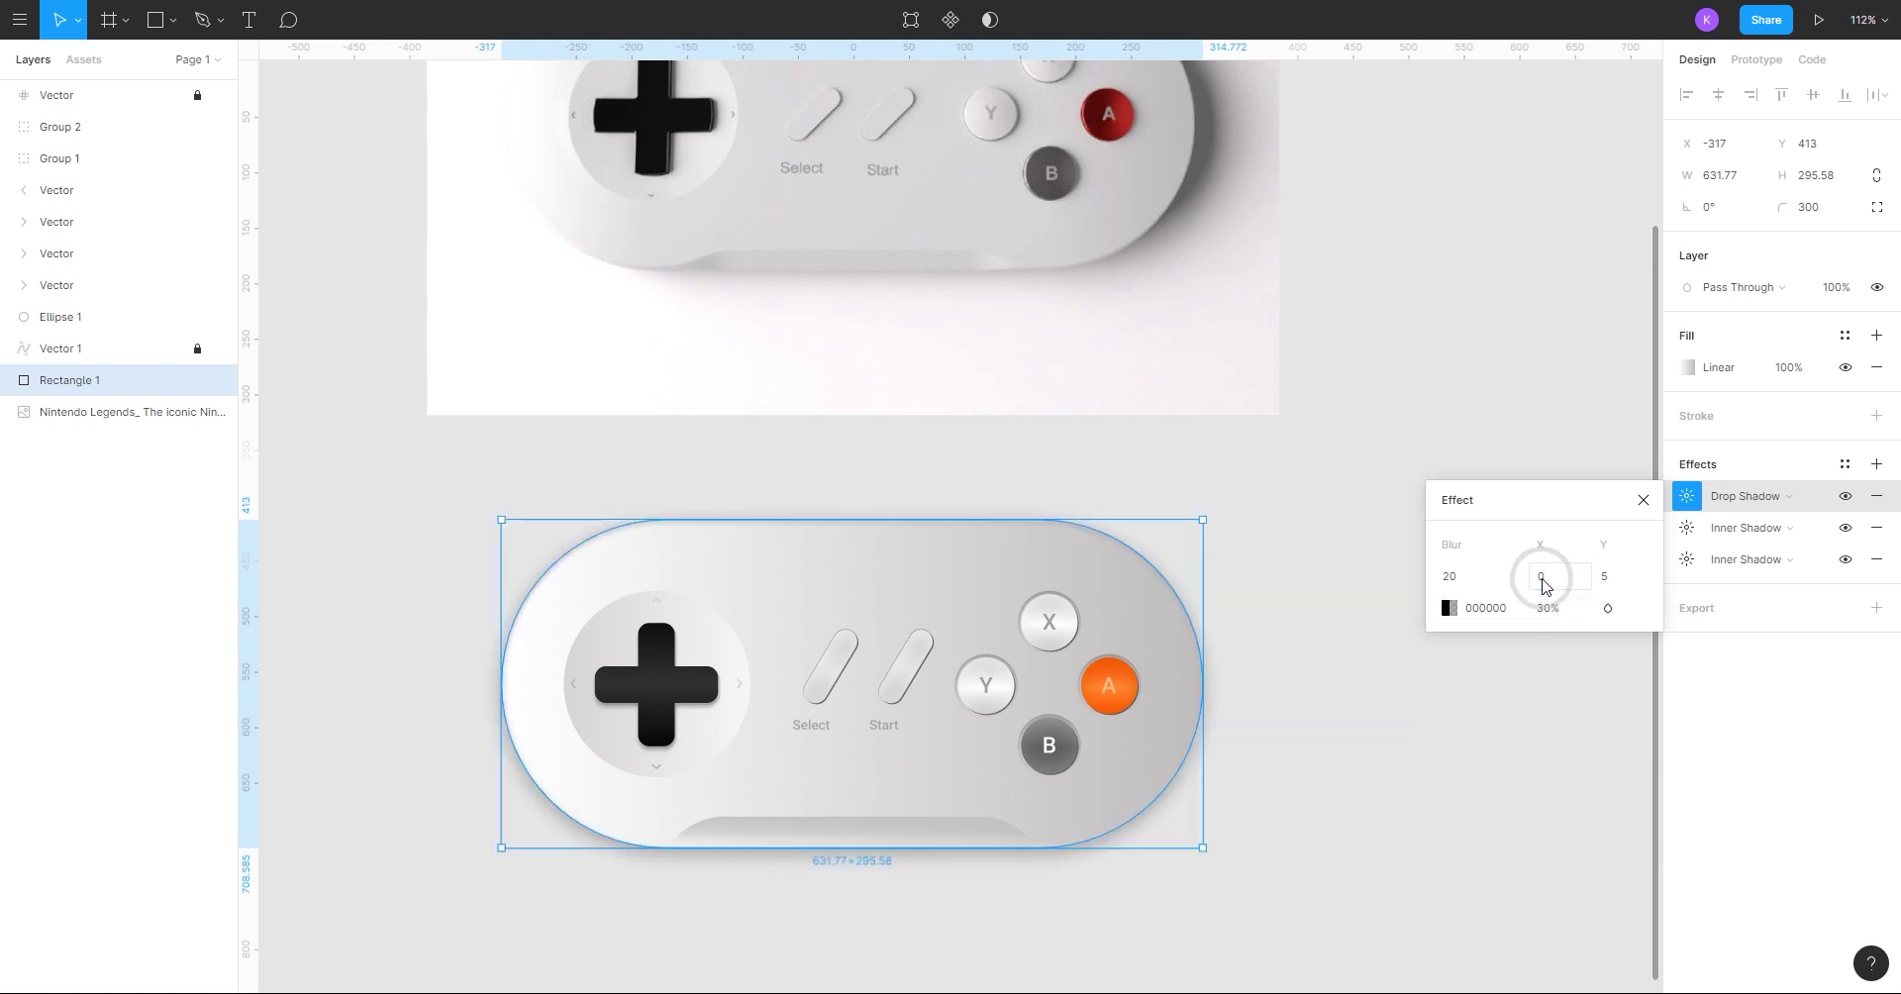
click(1603, 577)
text(0)
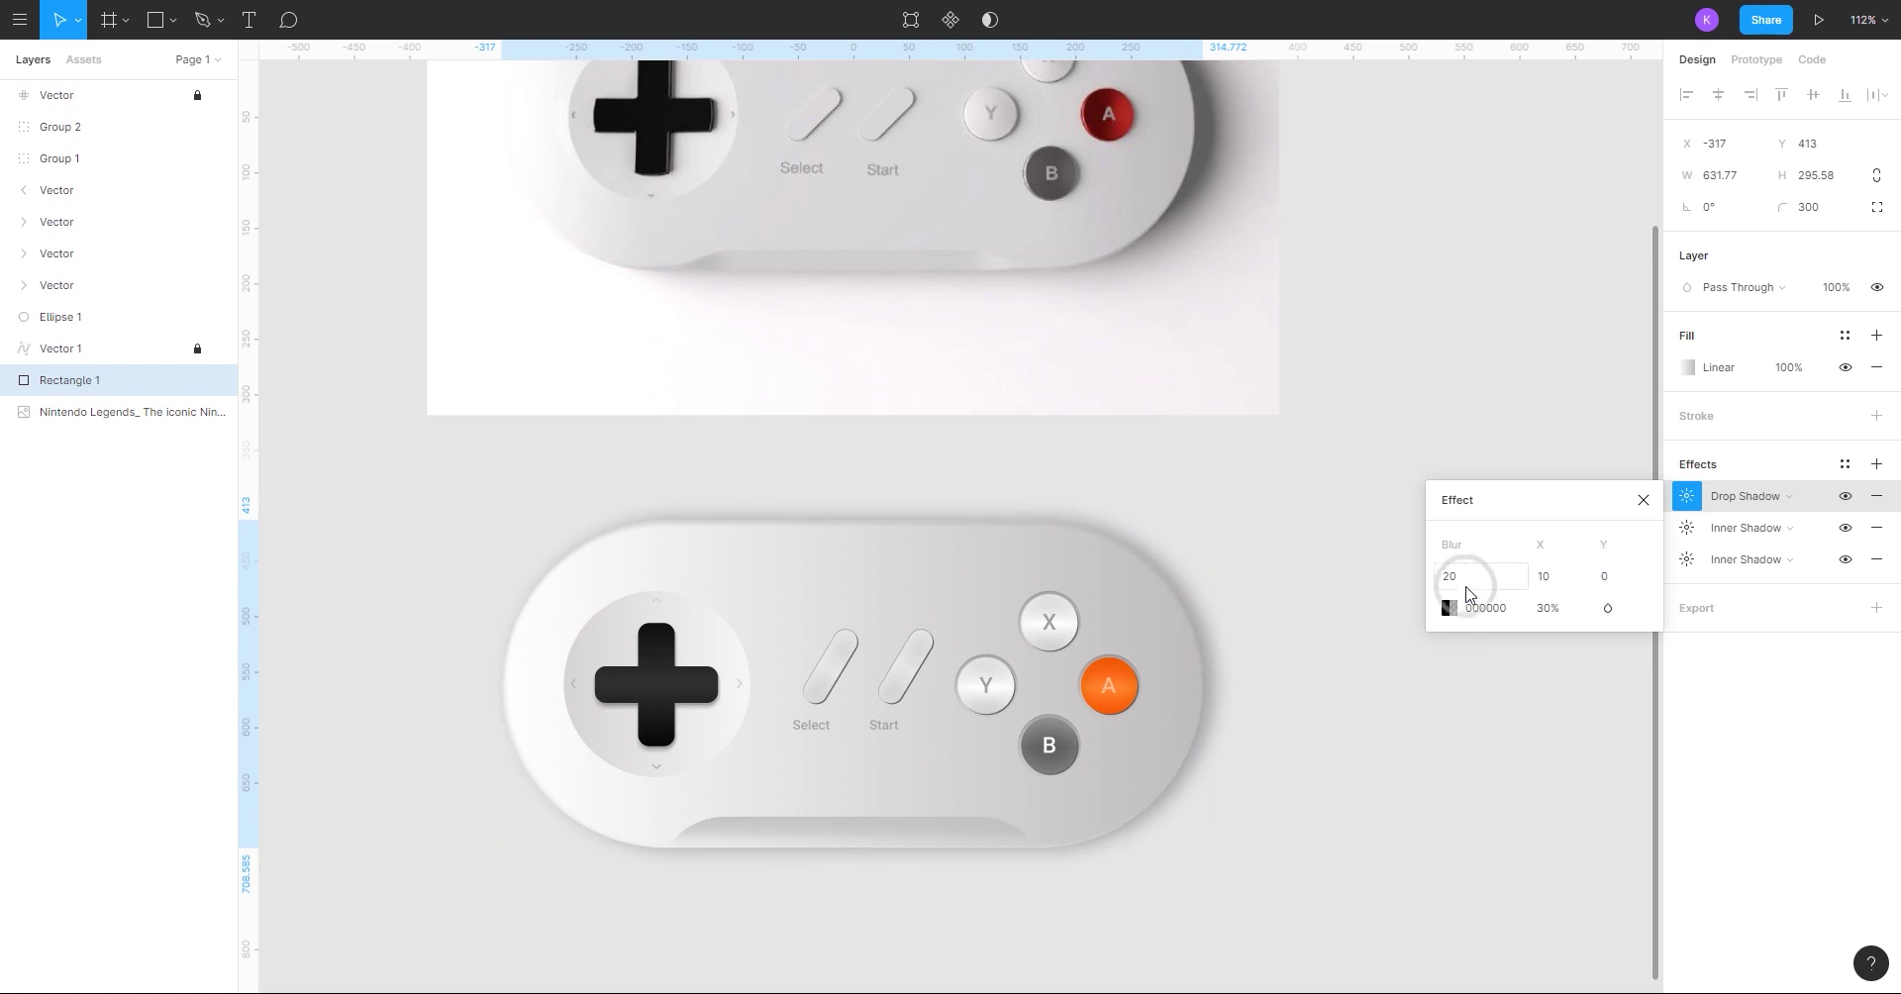
- Tighten the drop shadow to a blur of 8 with an offset of X 5 and Y 5
click(1457, 584)
text(8)
click(1530, 593)
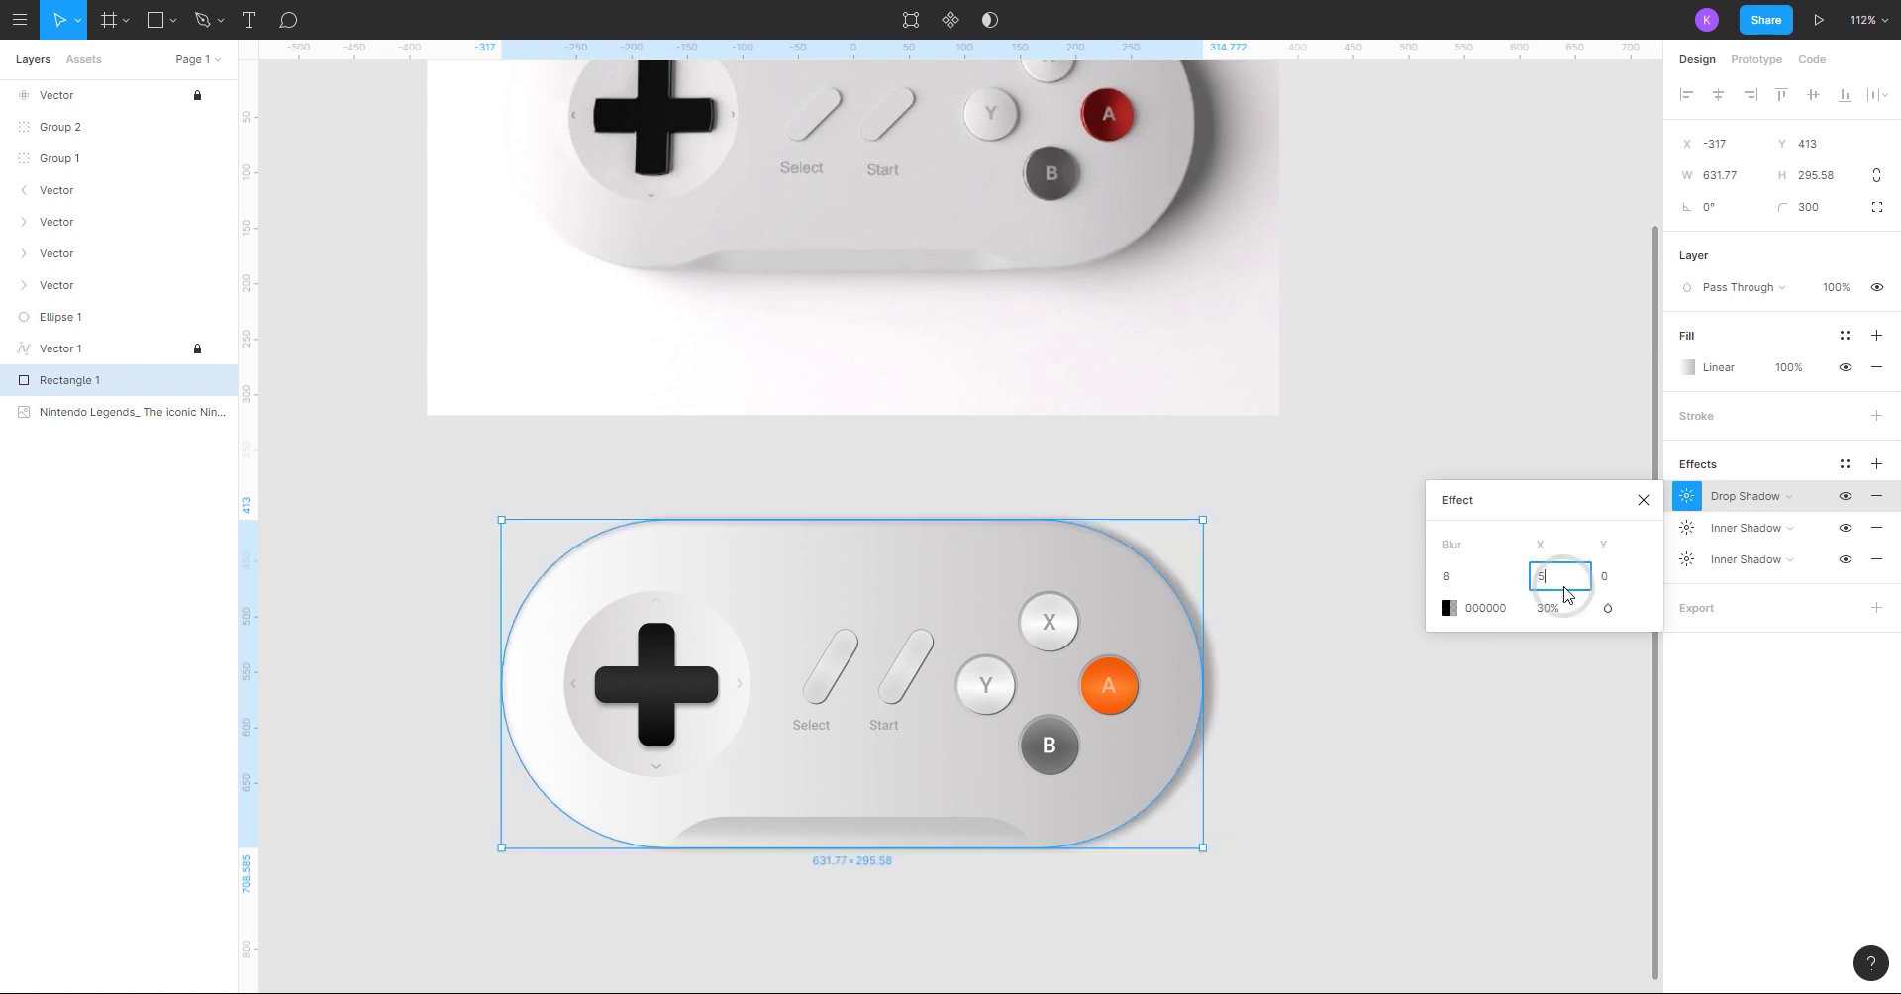
click(1604, 574)
text(5)
key(Return)
- Recolour the body's drop shadow to a mid grey around 9F9F9F, close its settings and deselect the body
scroll(1391, 707, up, 2)
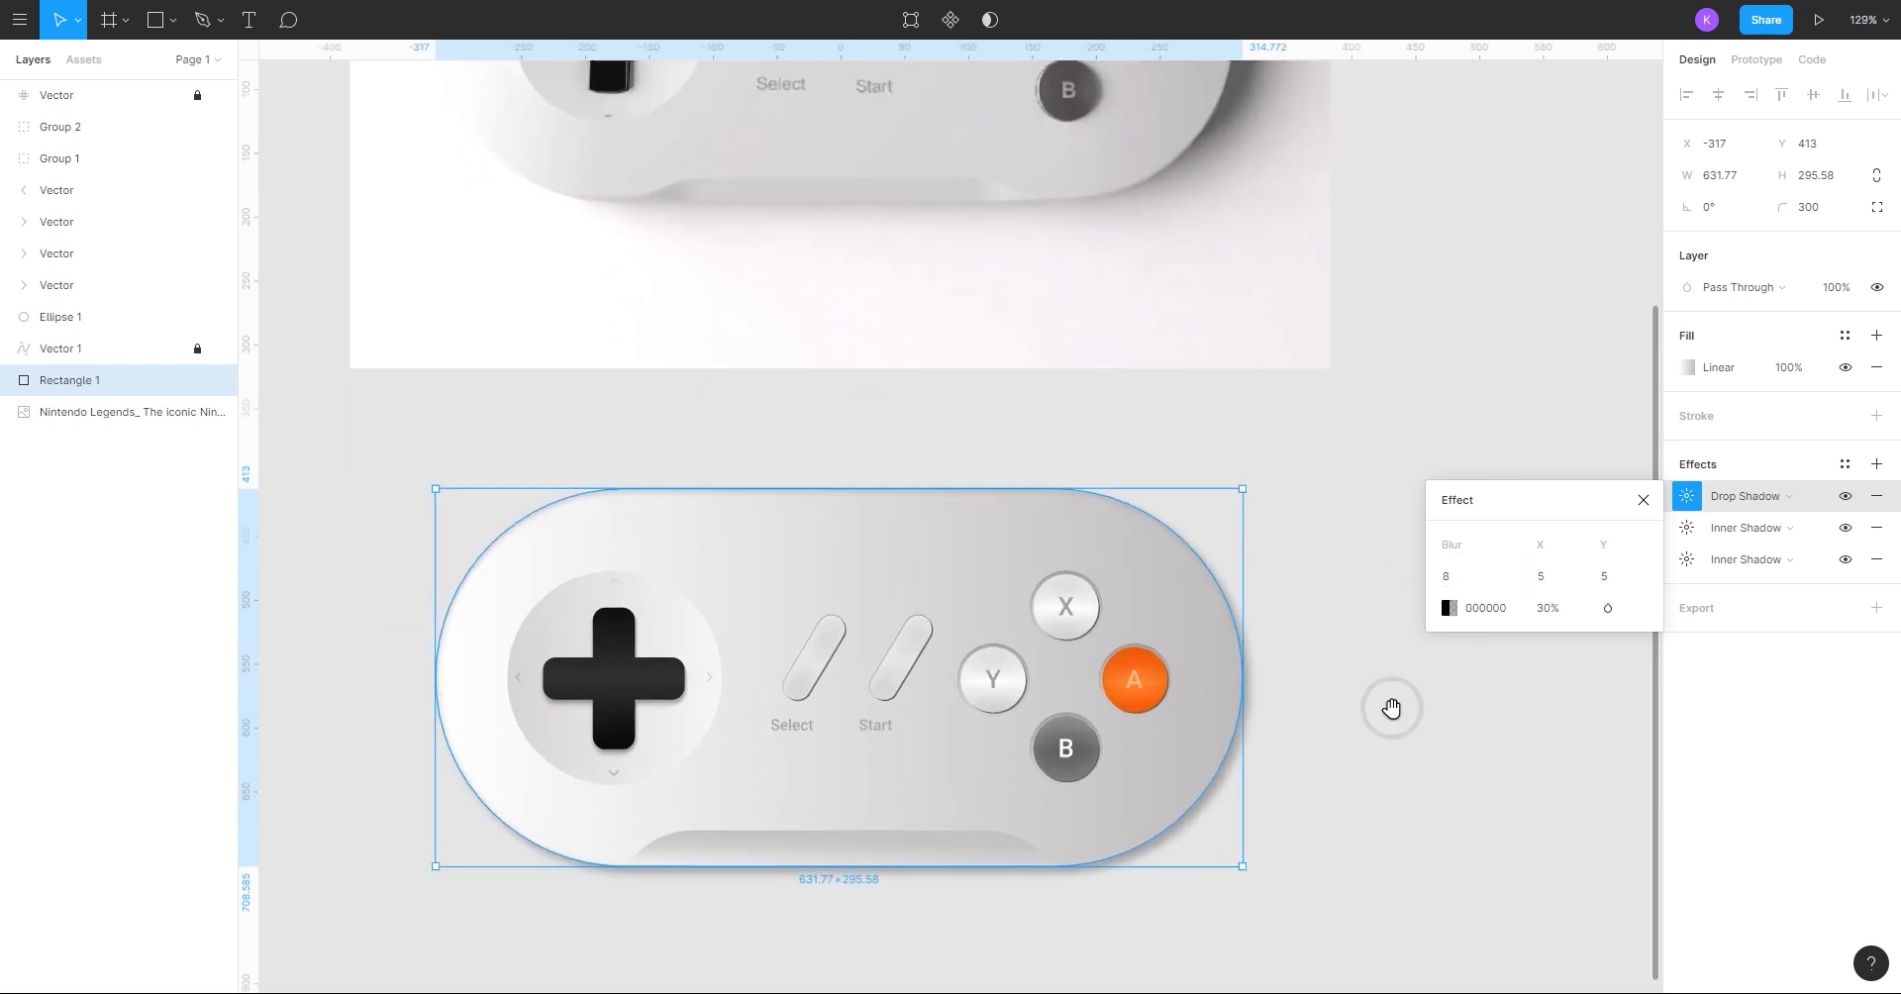
click(1391, 708)
scroll(1413, 823, down, 1)
click(1302, 638)
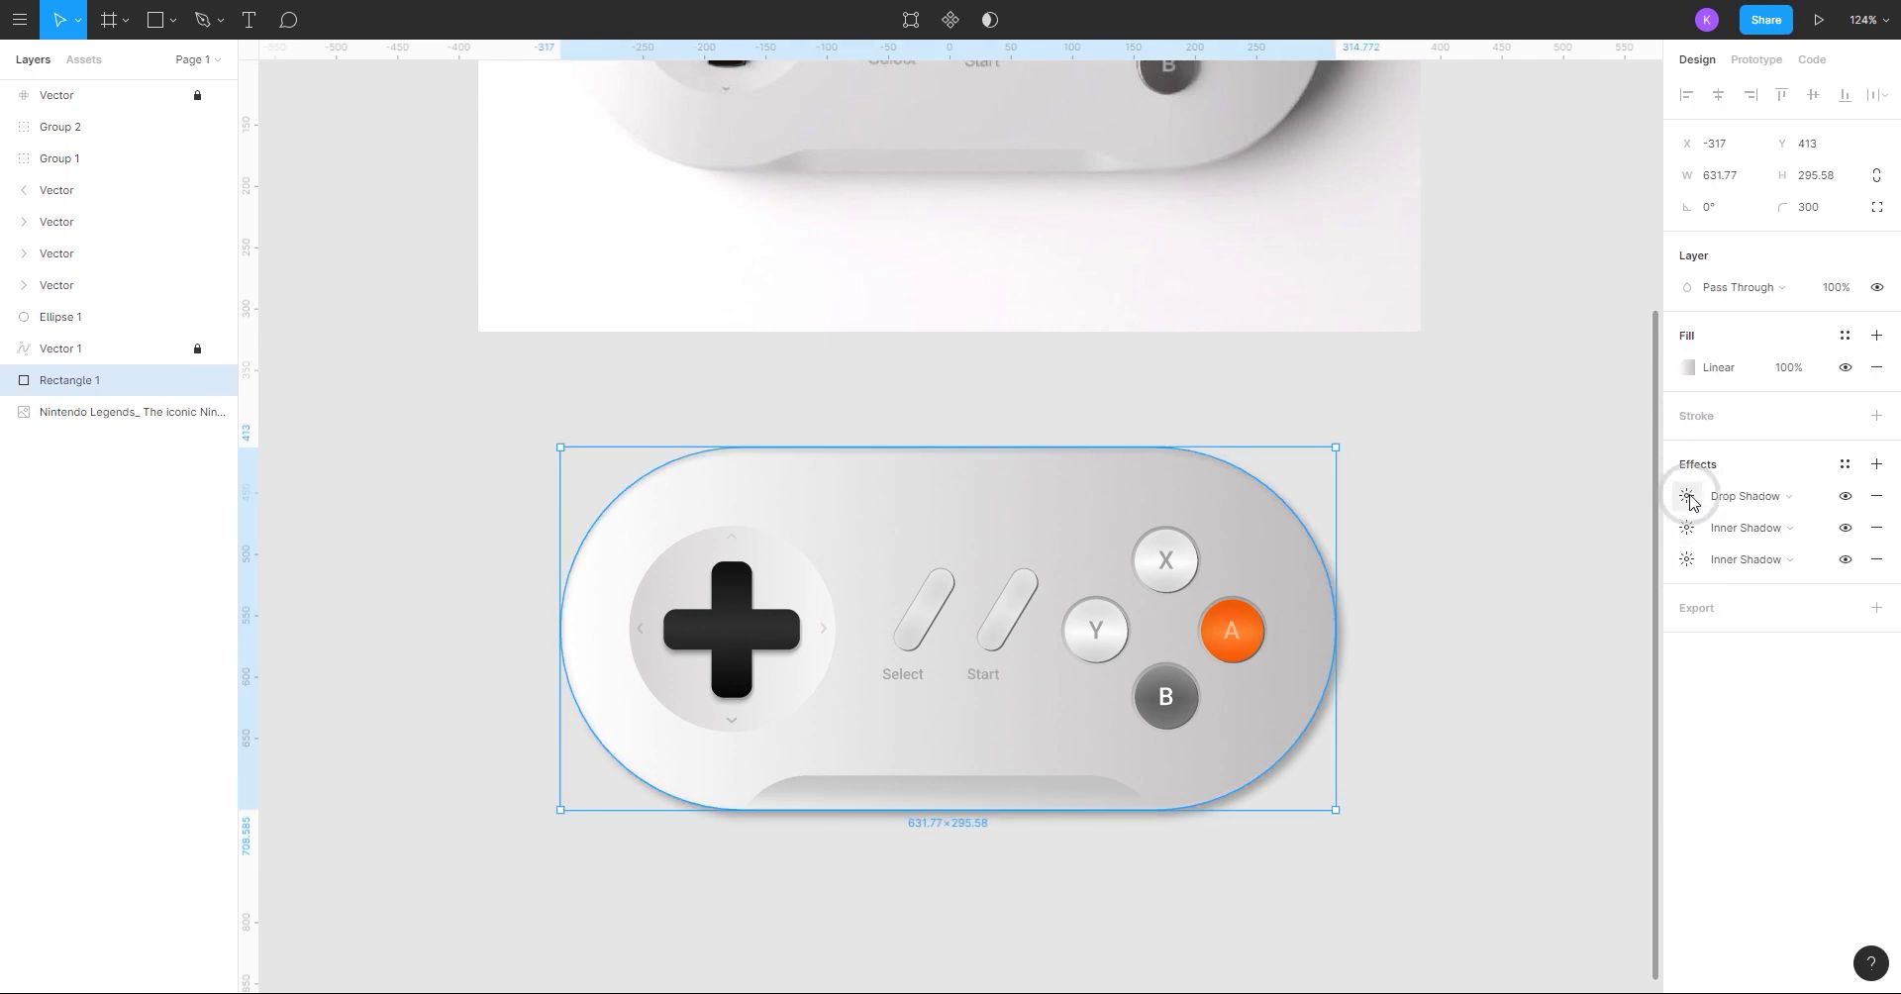
click(1687, 496)
click(1448, 608)
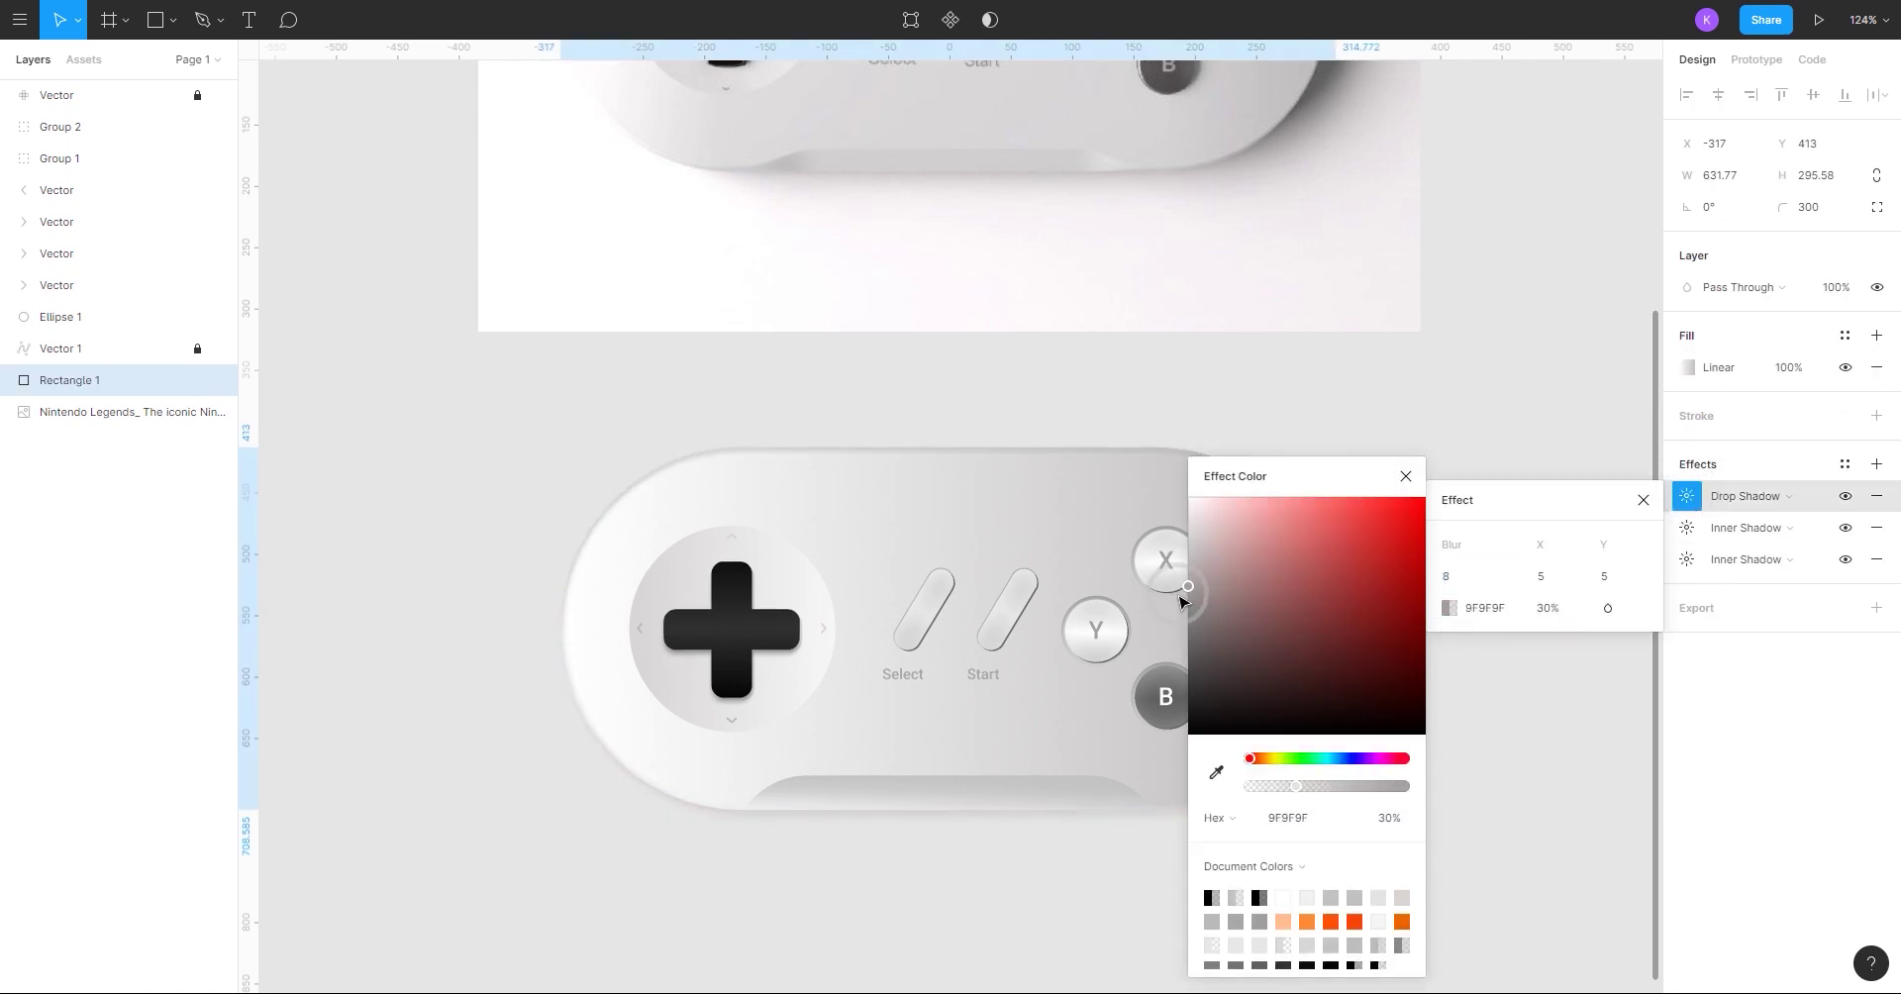
drag(1178, 595, 1179, 597)
drag(1307, 477, 1511, 449)
click(1644, 500)
click(1643, 503)
scroll(1541, 541, down, 2)
scroll(1525, 545, up, 1)
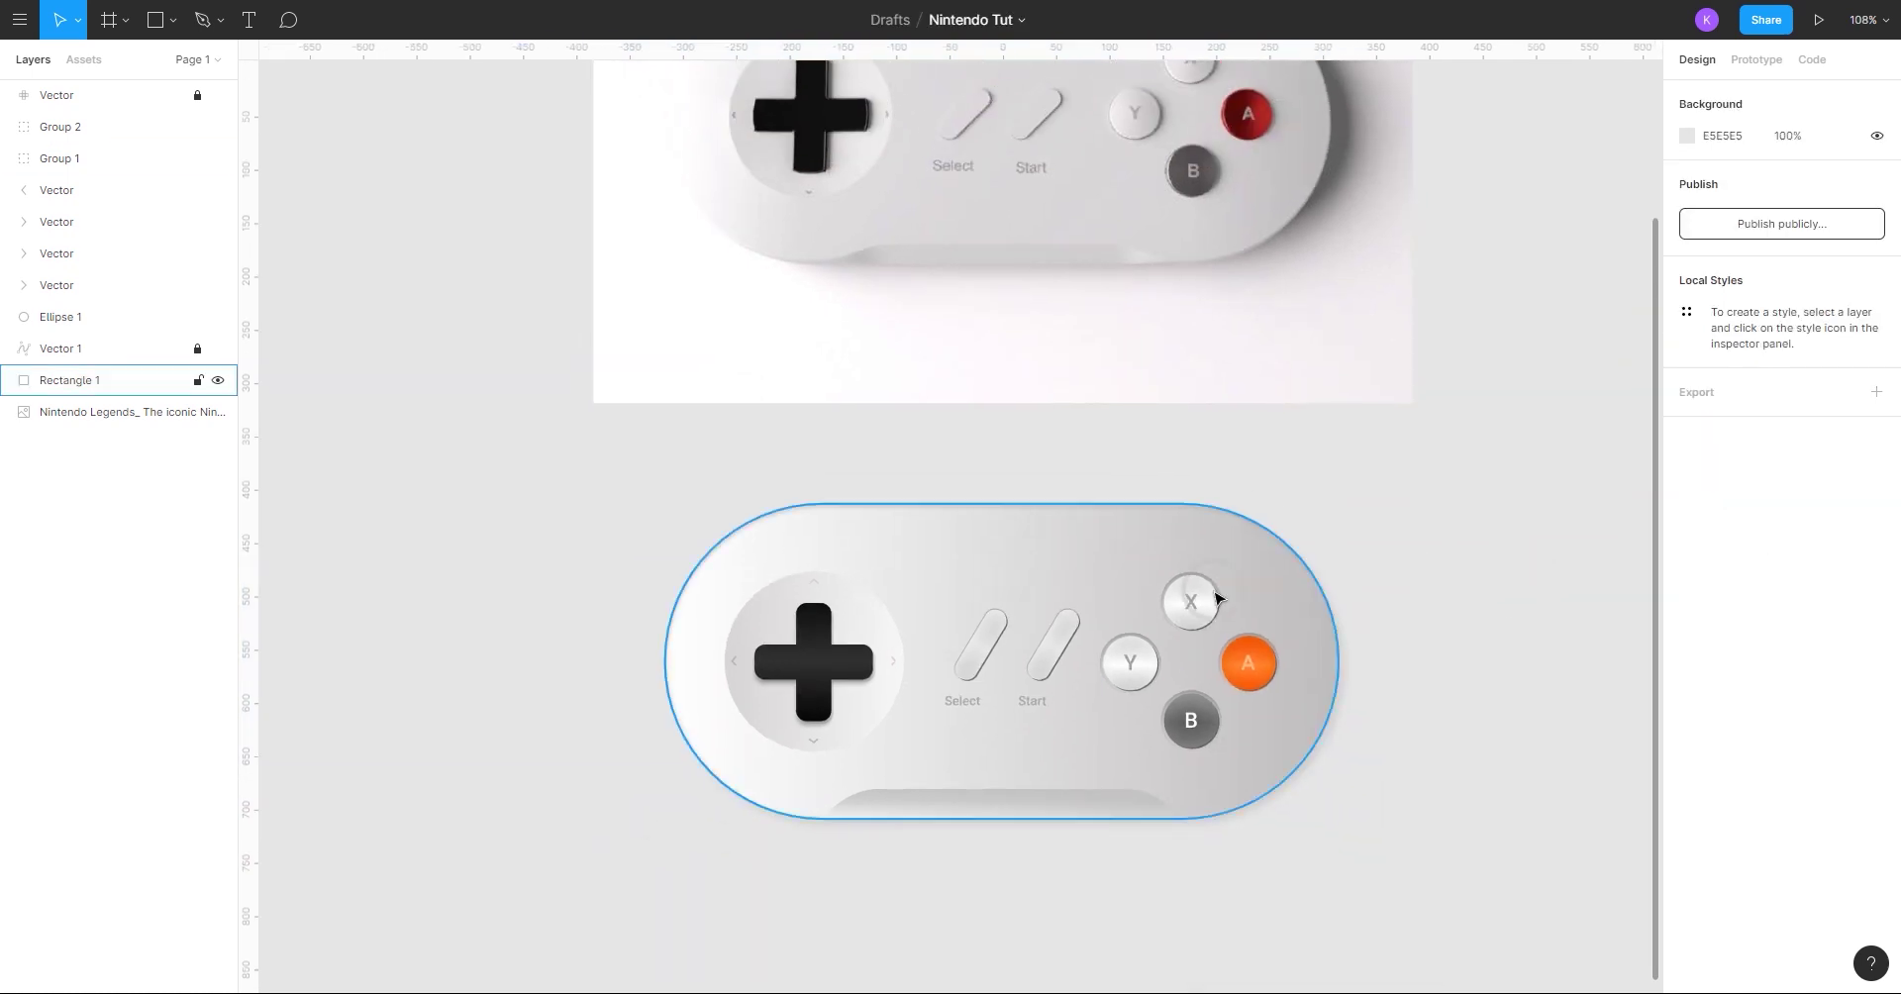
- Hide and show the body's drop shadow to compare the controller with and without it
click(1215, 592)
click(1847, 502)
click(1848, 502)
click(1514, 624)
scroll(1406, 653, down, 1)
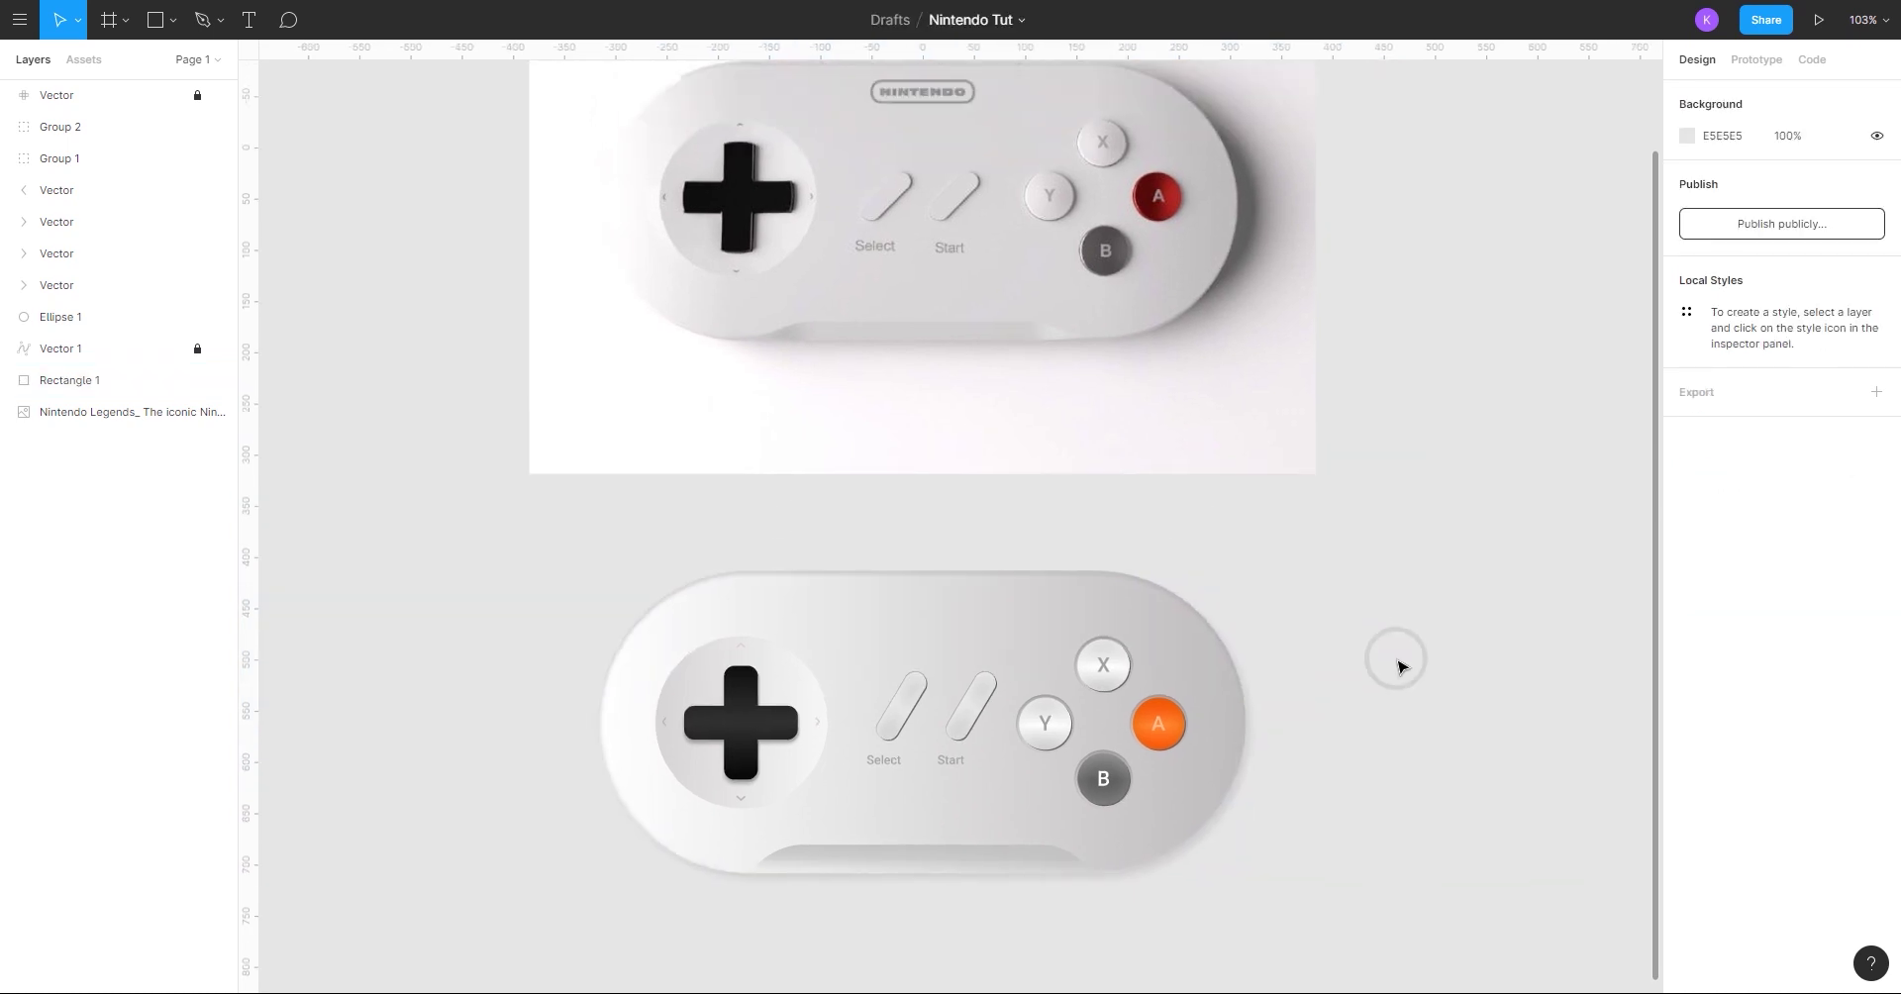
- Delete the reference photo of the Nintendo controller, leaving only the vector illustration on the canvas
scroll(1391, 634, down, 2)
scroll(1337, 620, right, 1)
scroll(1354, 555, up, 1)
click(1018, 296)
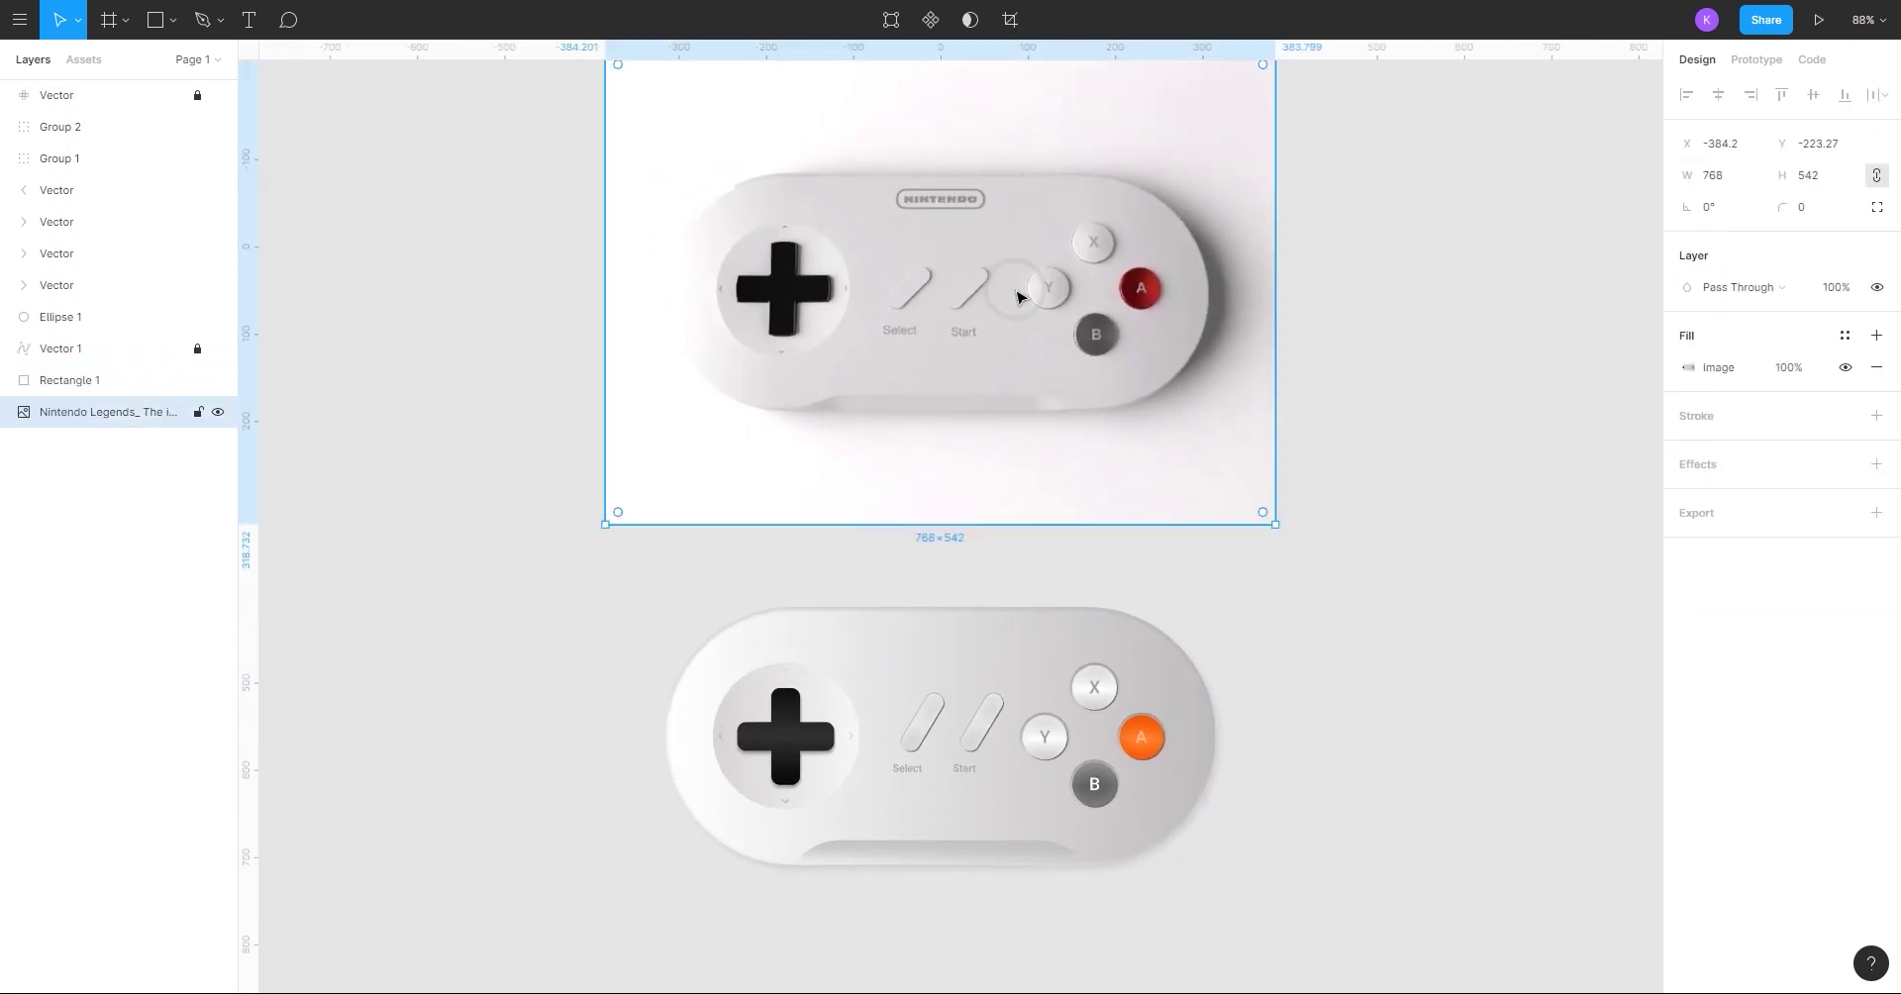
key(Delete)
scroll(1298, 358, up, 3)
scroll(1349, 489, down, 1)
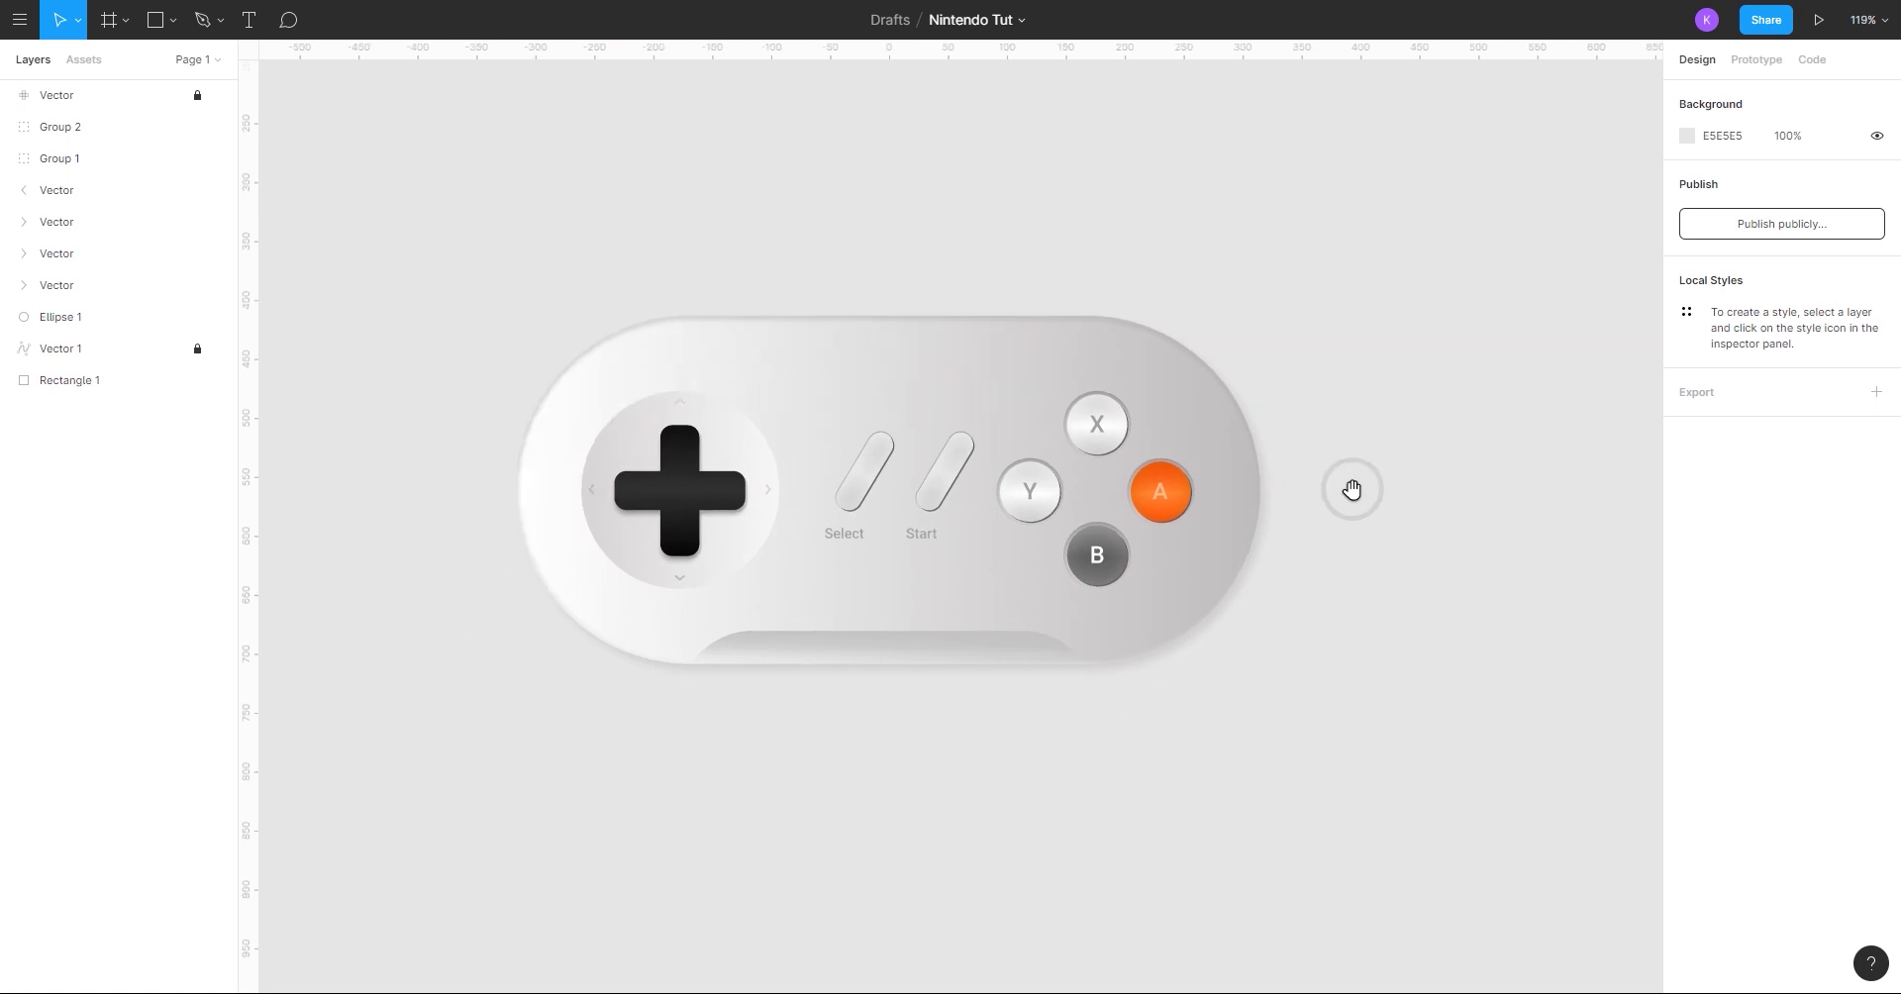
scroll(1352, 489, up, 1)
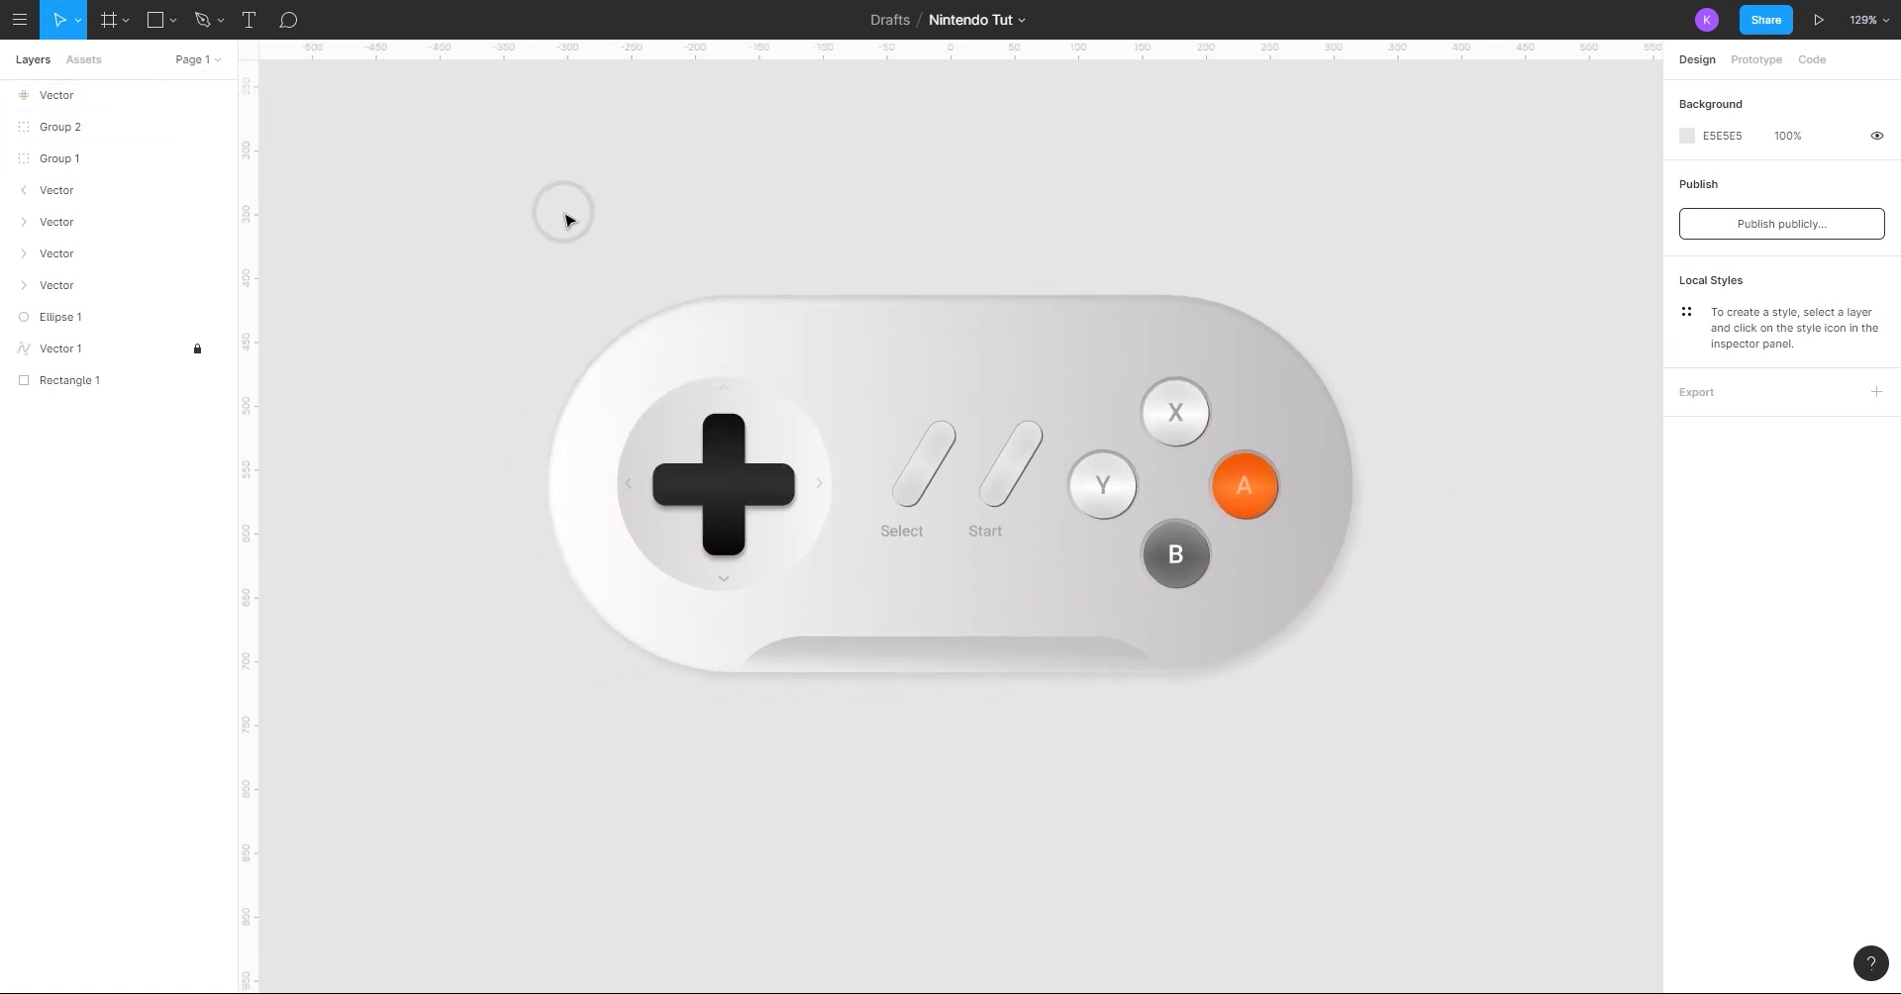